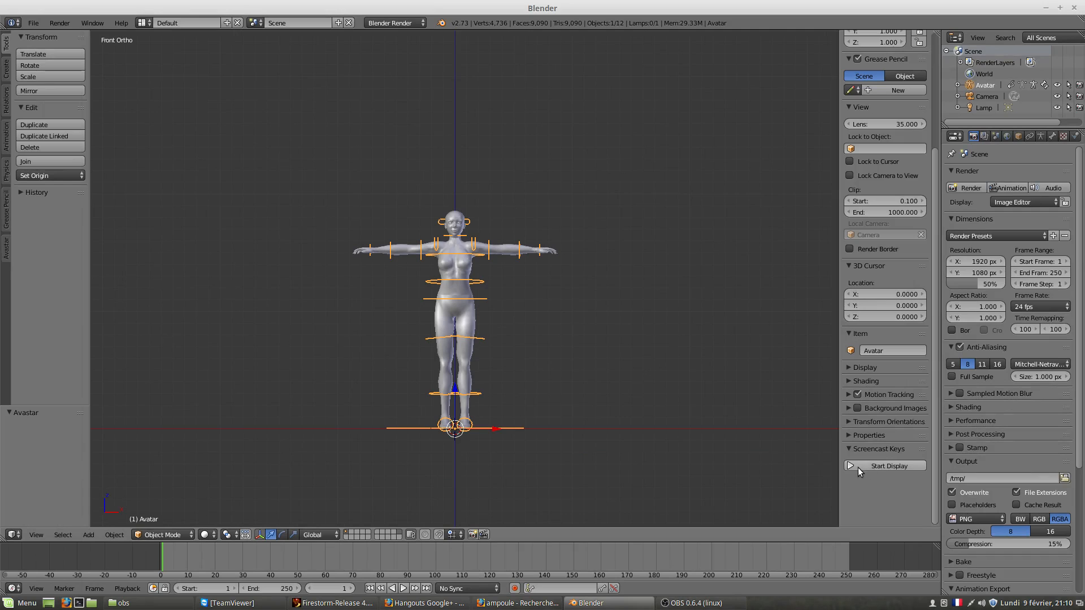
Start the Screencast Keys display and set its mouse display to Text.
left_click(875, 467)
scroll(874, 480, "down", 3)
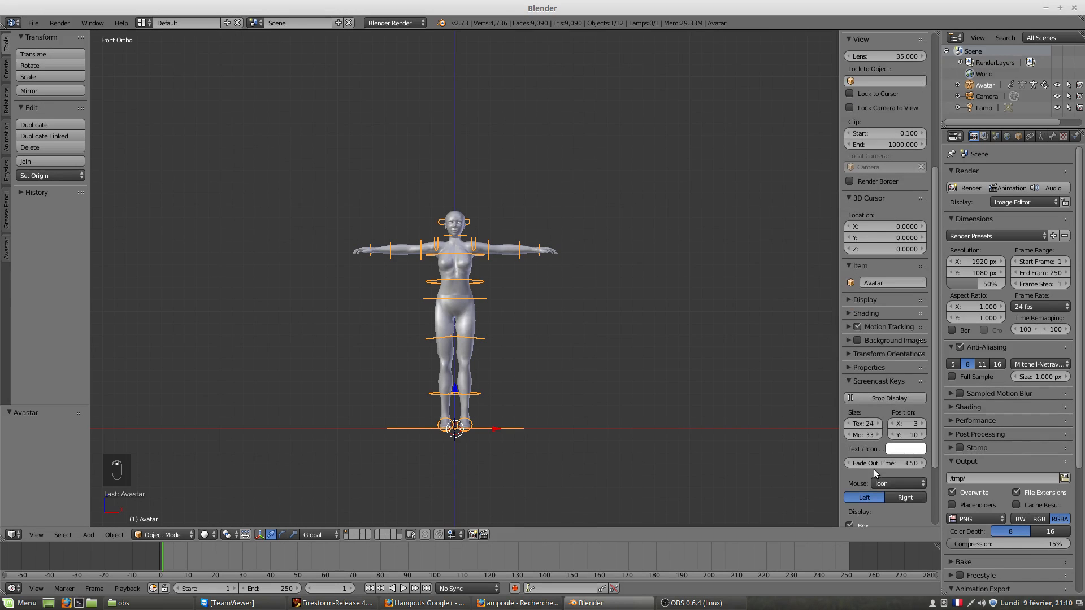
left_click(877, 483)
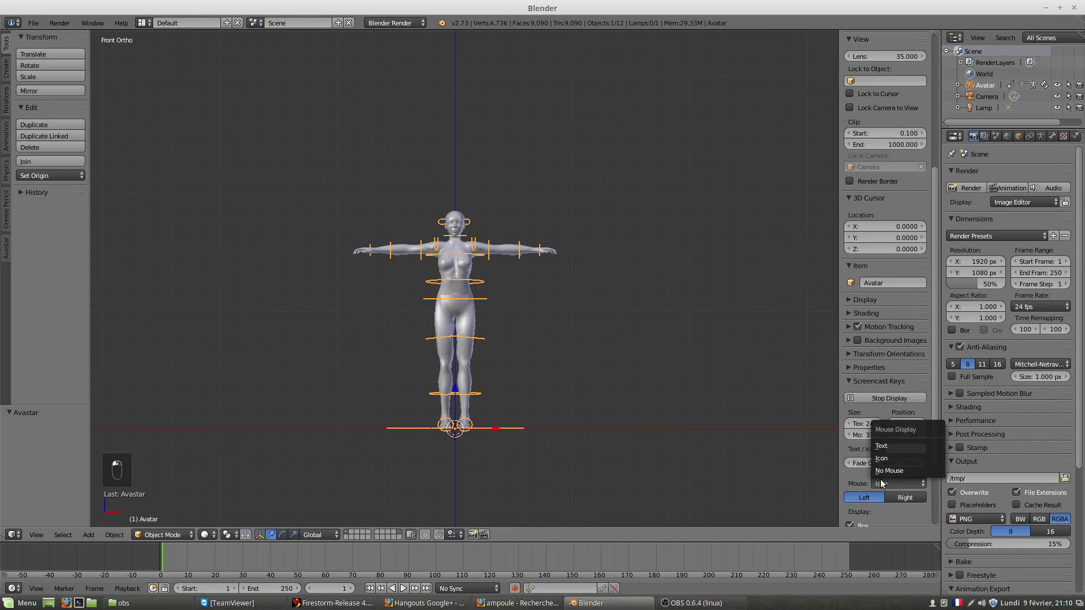
left_click(894, 446)
left_click_drag(840, 367, 807, 365)
scroll(525, 341, "up", 2)
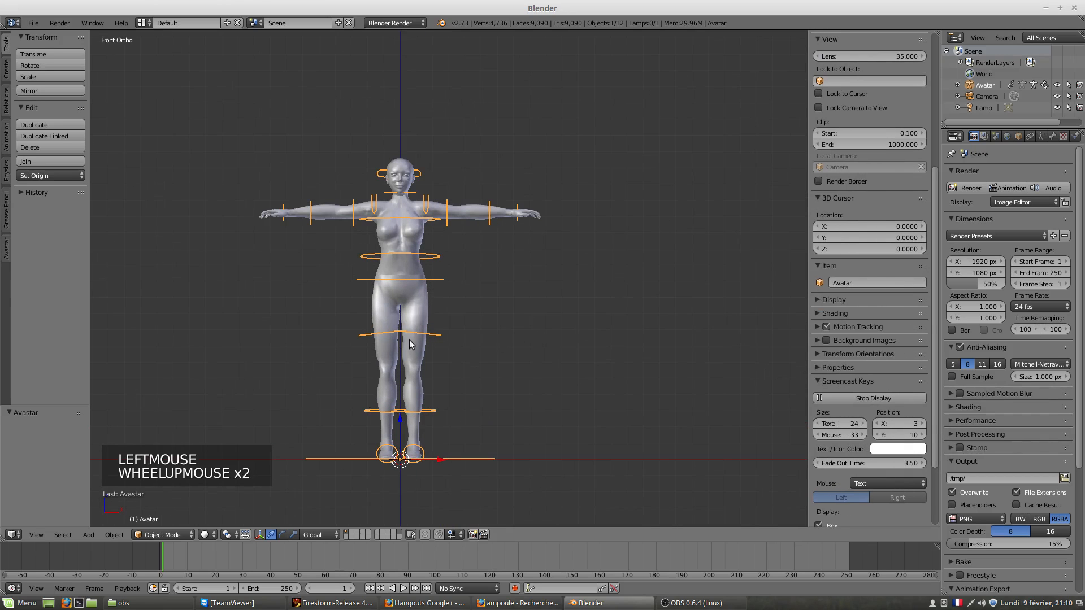
Start a new scene and delete the default cube.
left_click(34, 22)
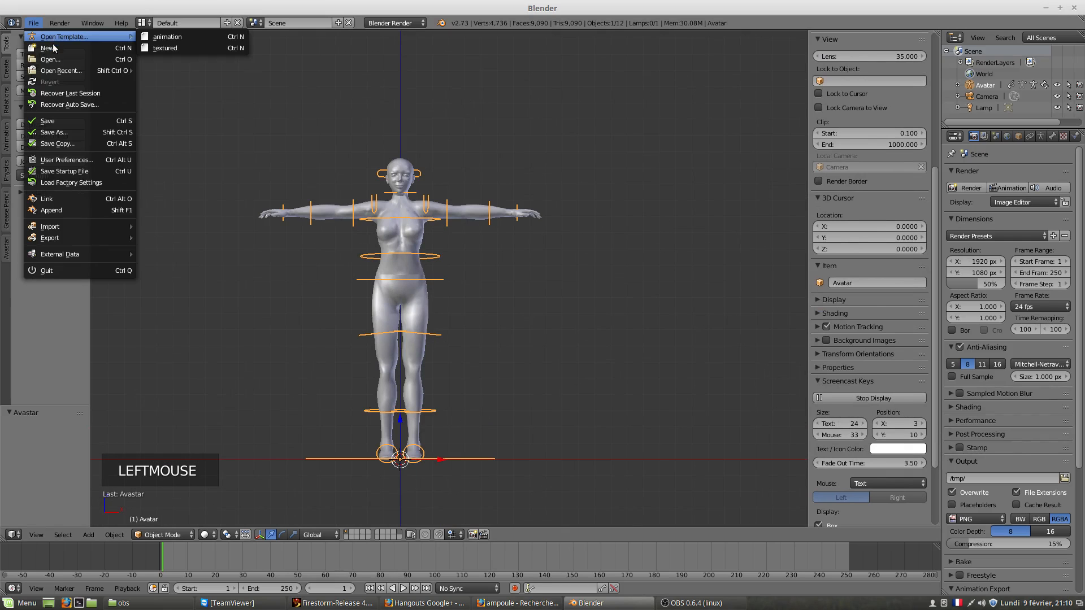
left_click(53, 48)
left_click(52, 49)
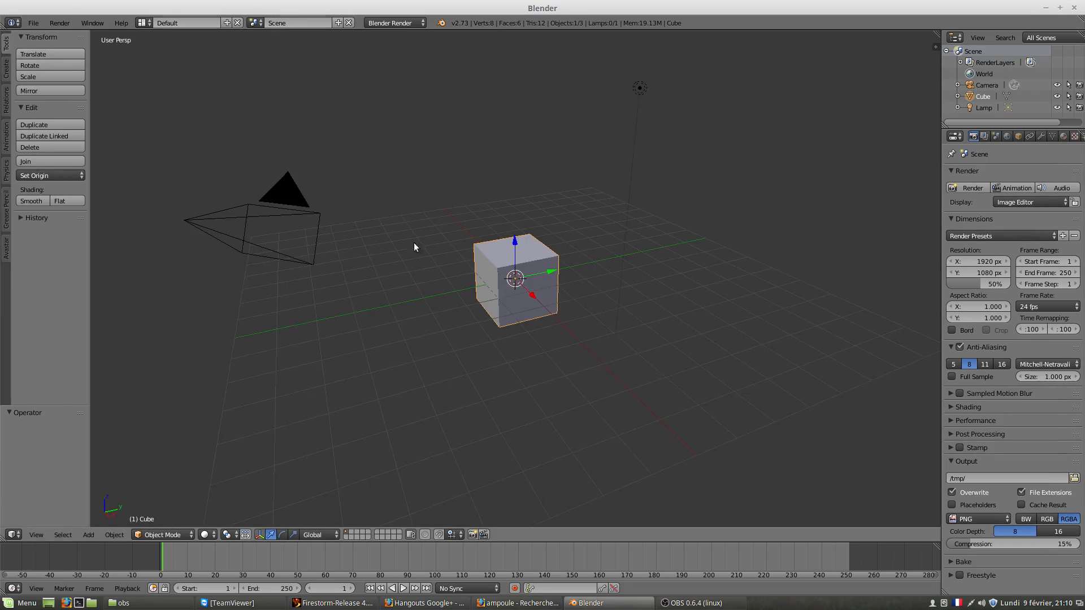
key("x")
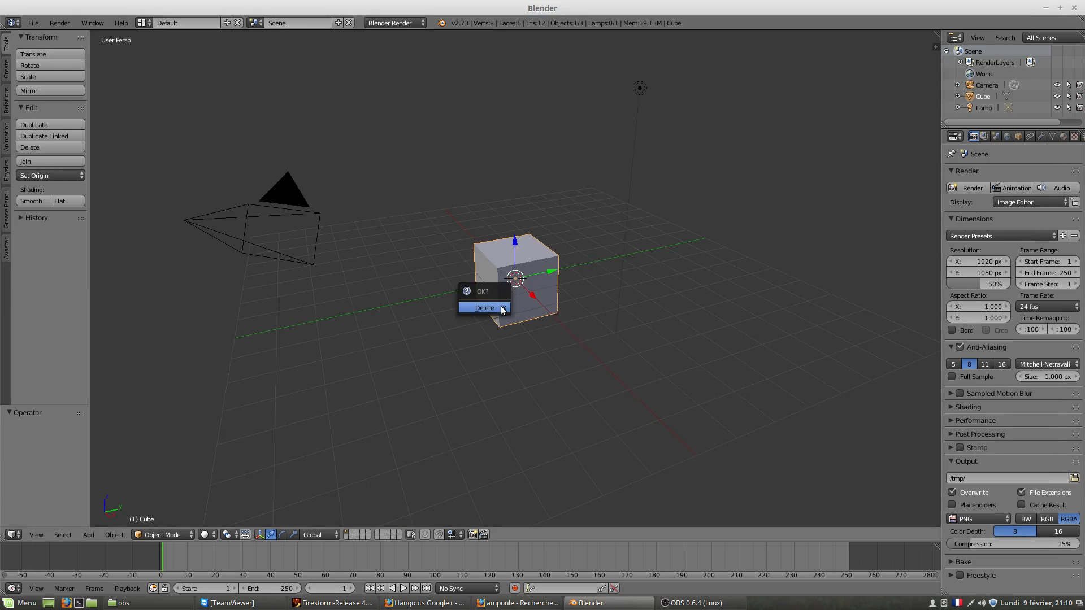
left_click(501, 307)
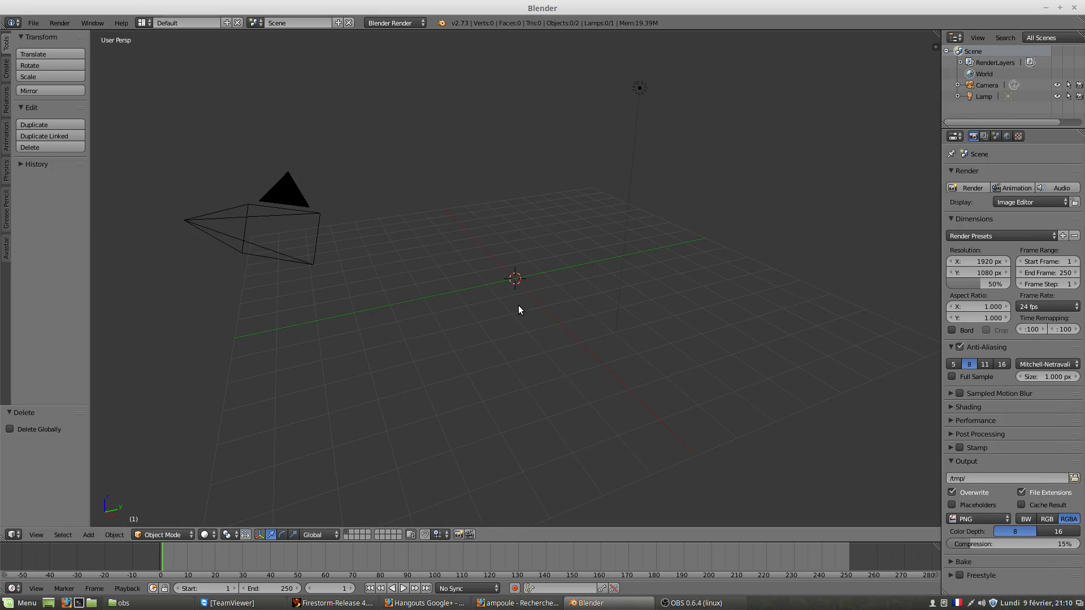
Add an Avastar character to the empty scene.
key("shift+a")
mouse_move(521, 308)
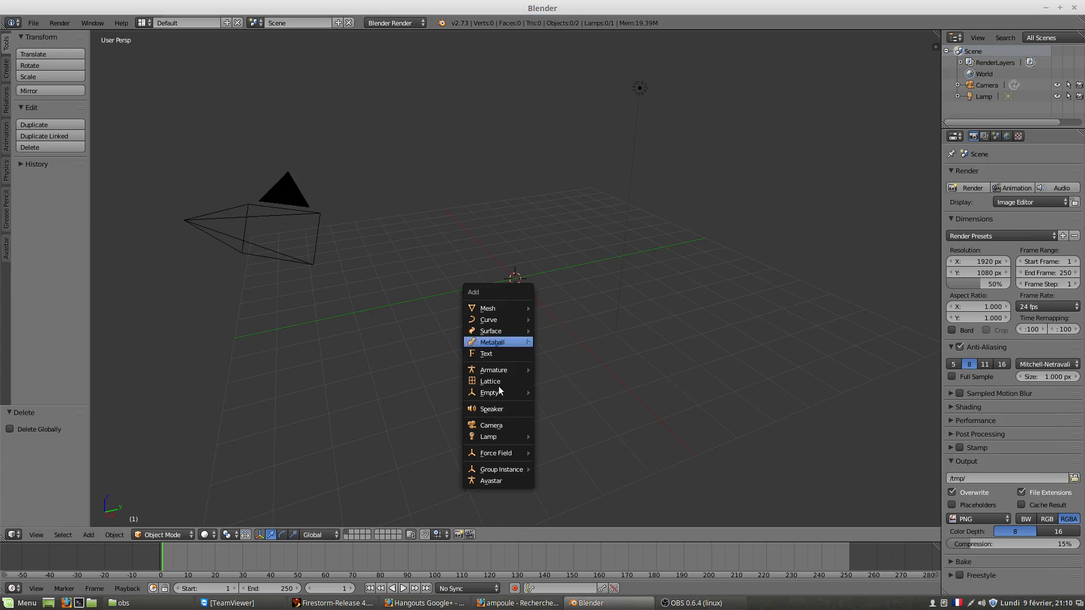
left_click(493, 481)
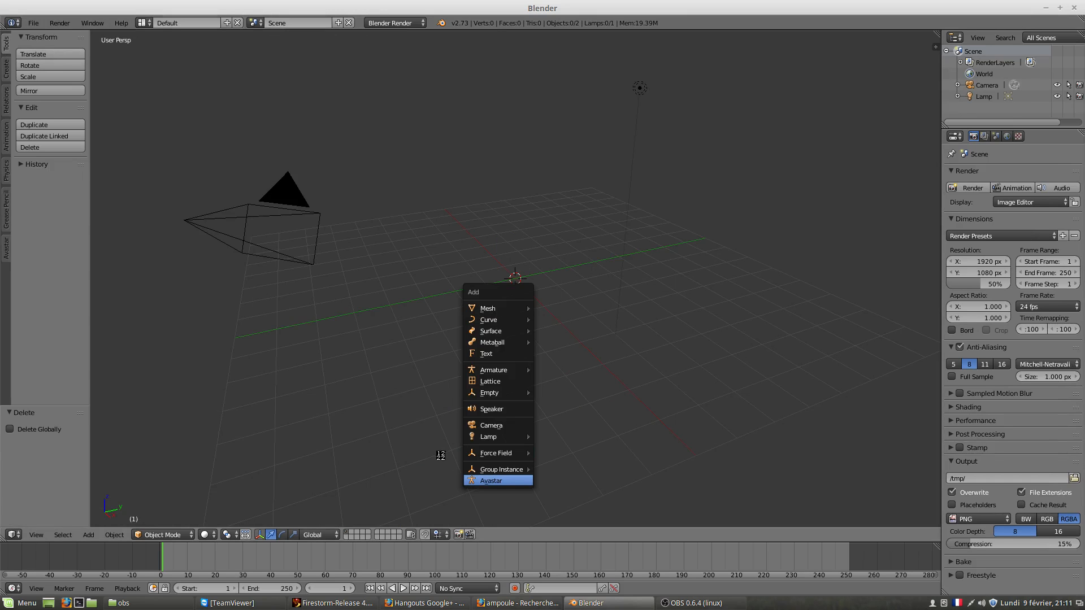
scroll(552, 276, "up", 3)
scroll(552, 270, "up", 2)
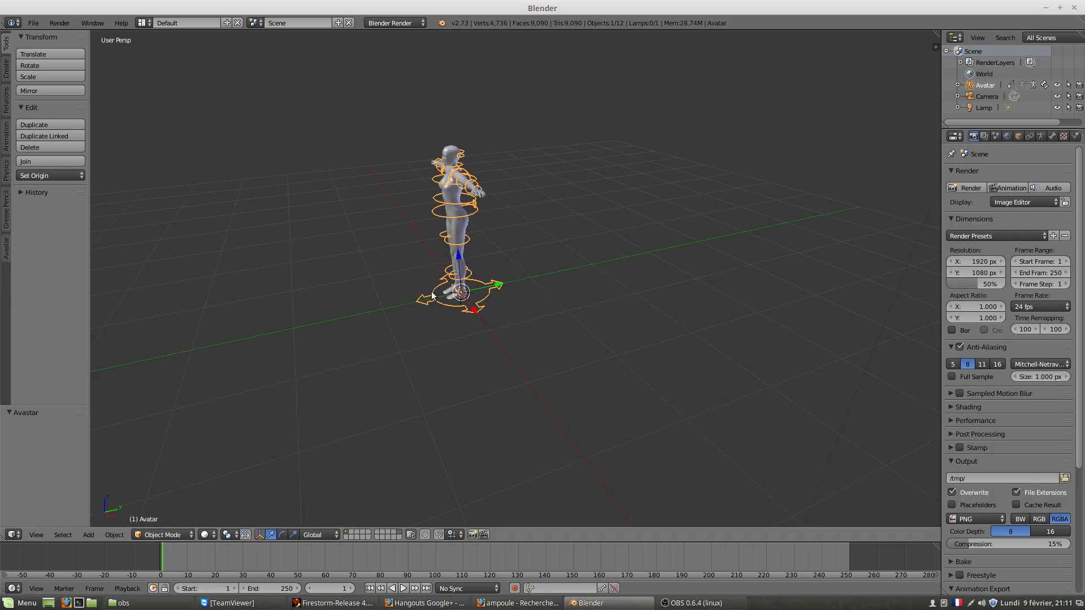
Show the avatar in an orthographic view and switch it to Pose Mode.
middle_click_drag(433, 289, 467, 350, "shift")
key("KP_1")
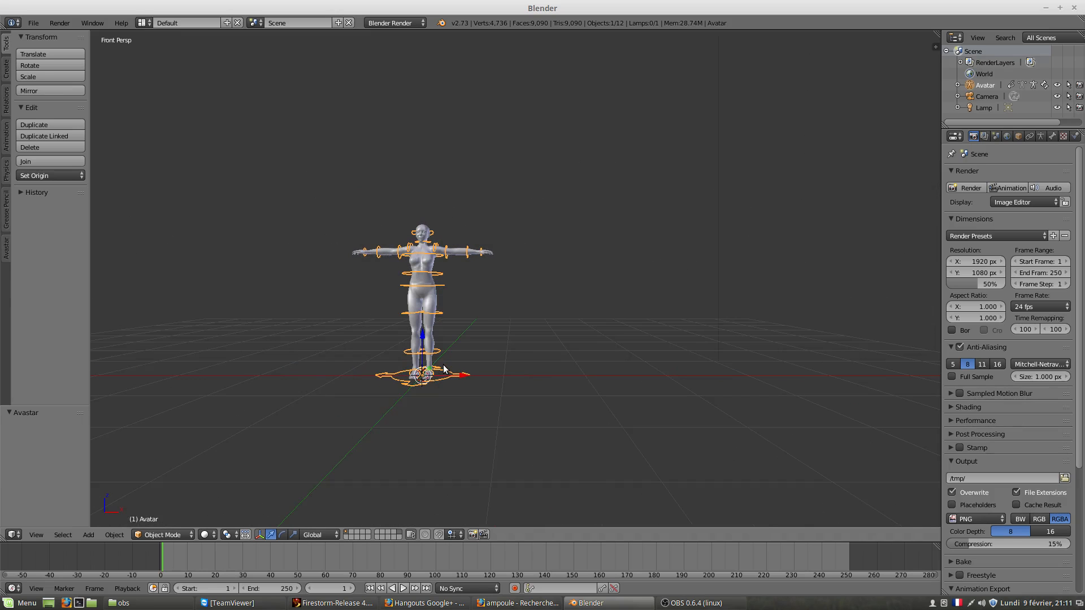
key("KP_5")
scroll(443, 368, "up", 5)
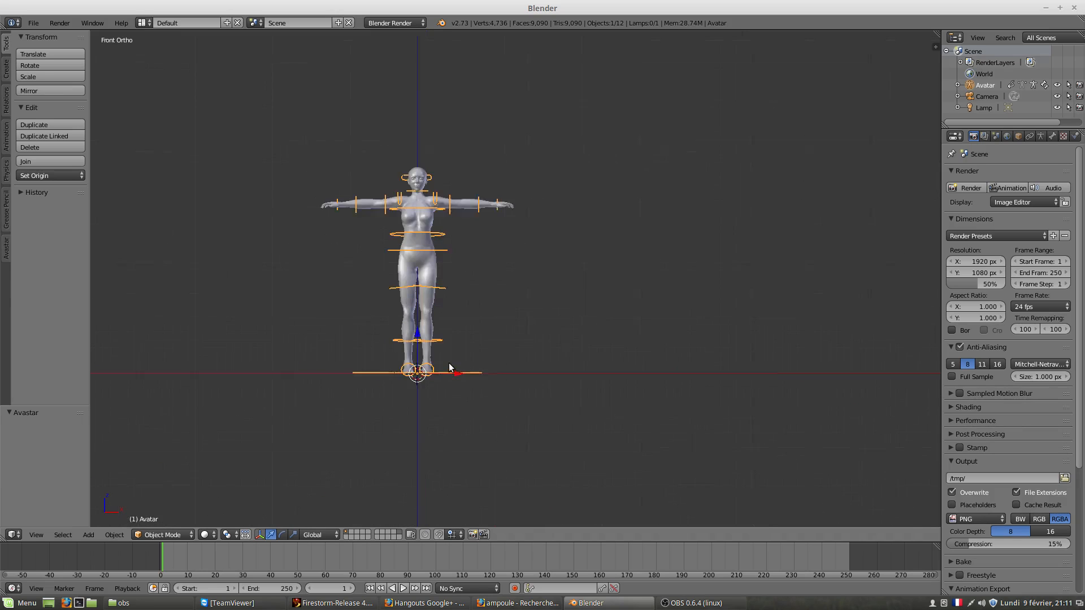
middle_click_drag(447, 368, 577, 486, "shift")
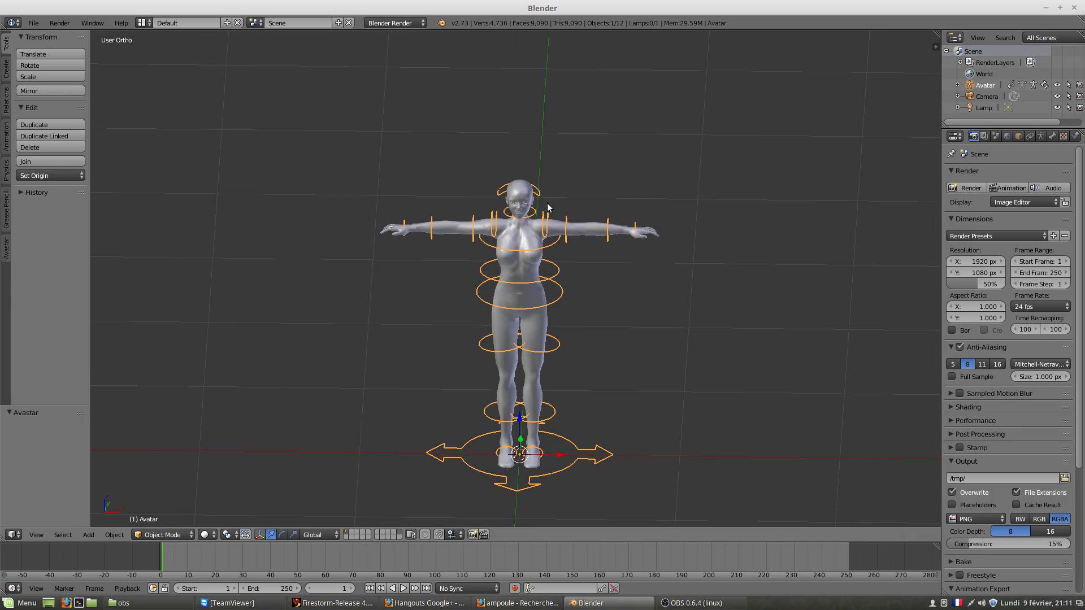
left_click(161, 532)
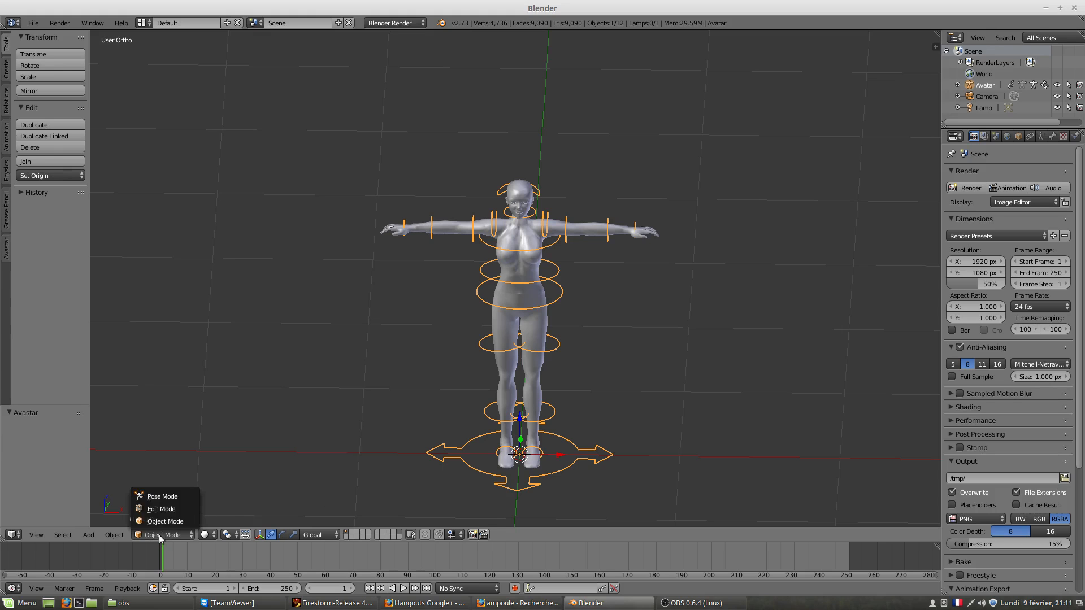
left_click(155, 499)
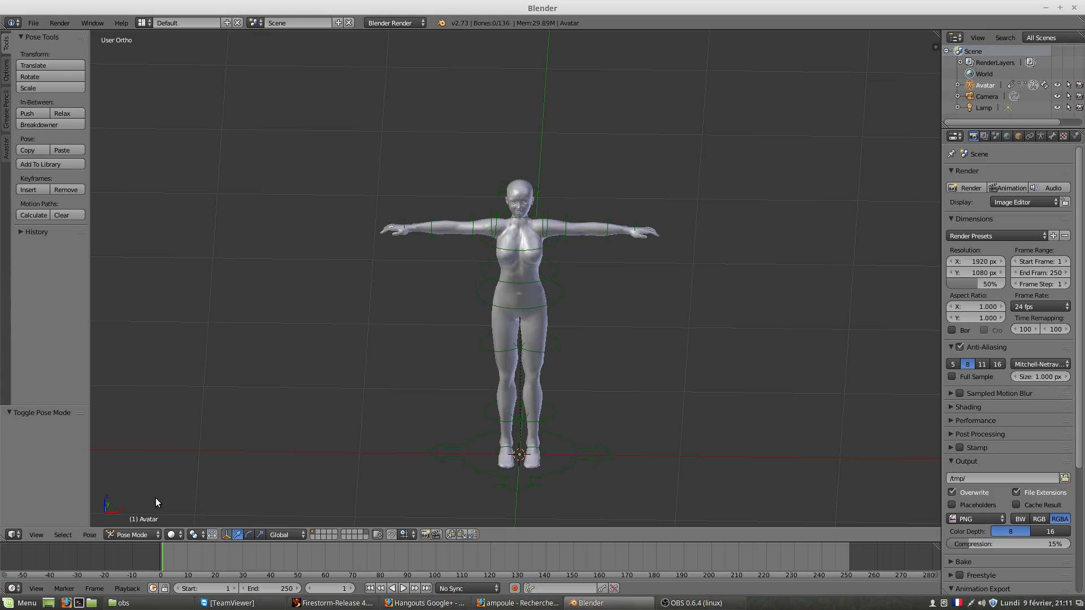
Try out the control rings by selecting the left hip and pelvis bones in turn.
right_click(564, 469)
right_click(557, 344)
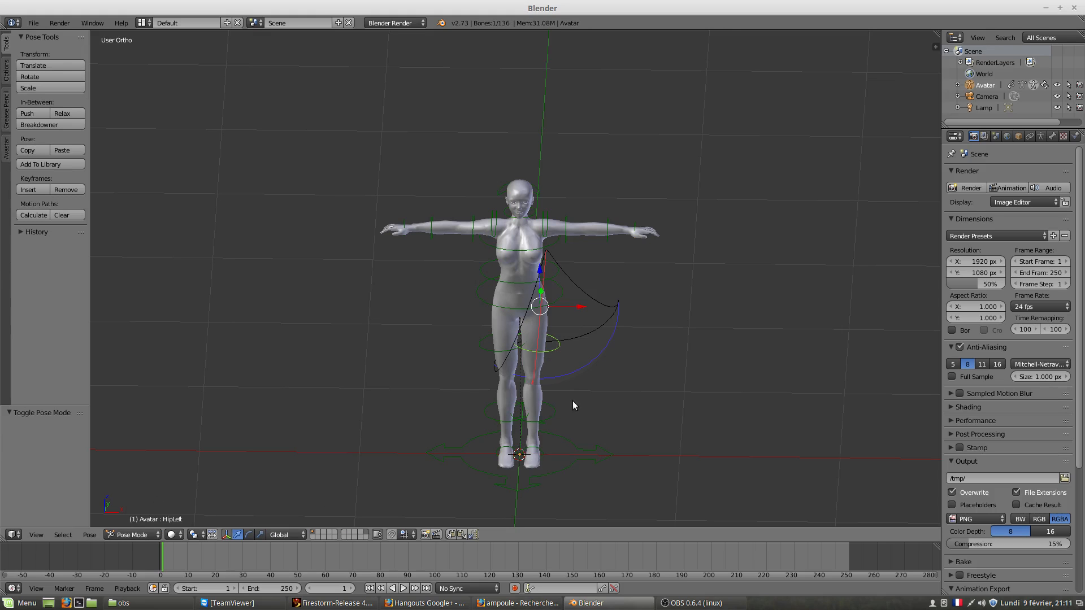
right_click(559, 299)
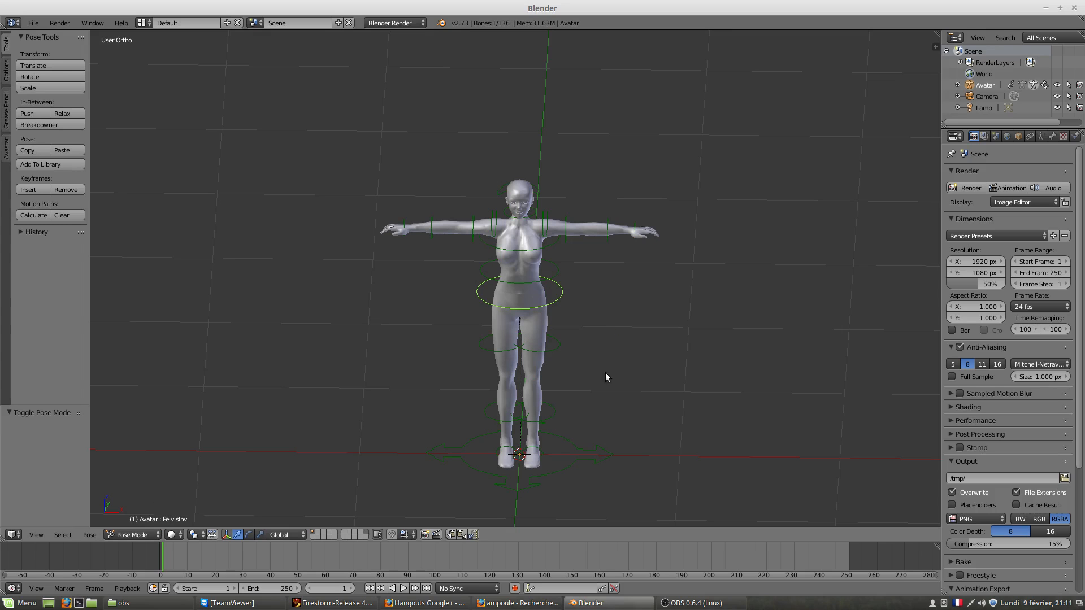
right_click(564, 354)
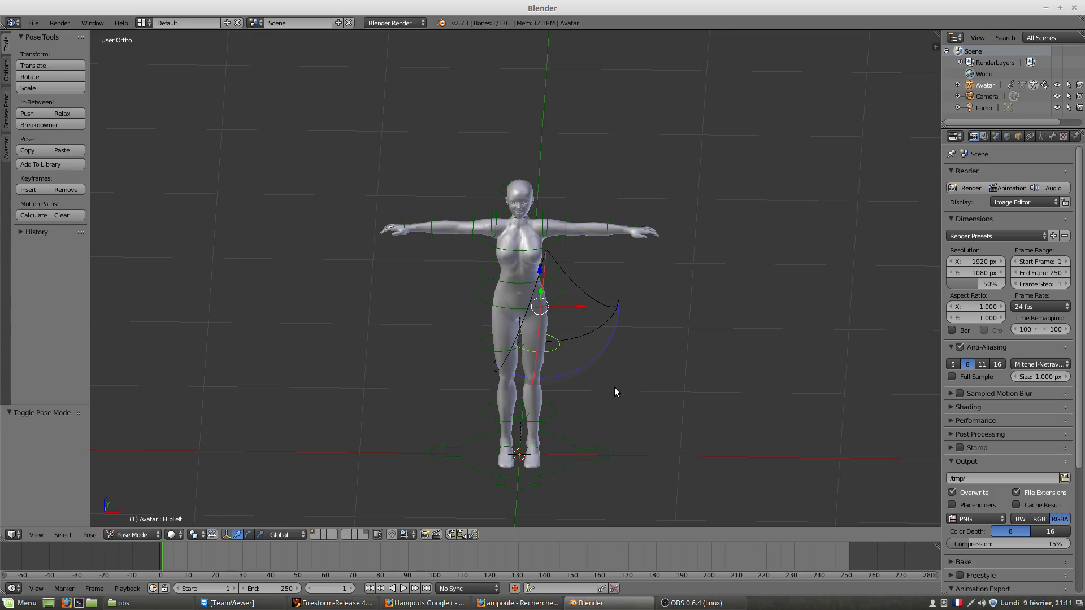
Try a free rotation of the left knee bone.
scroll(597, 402, "up", 3)
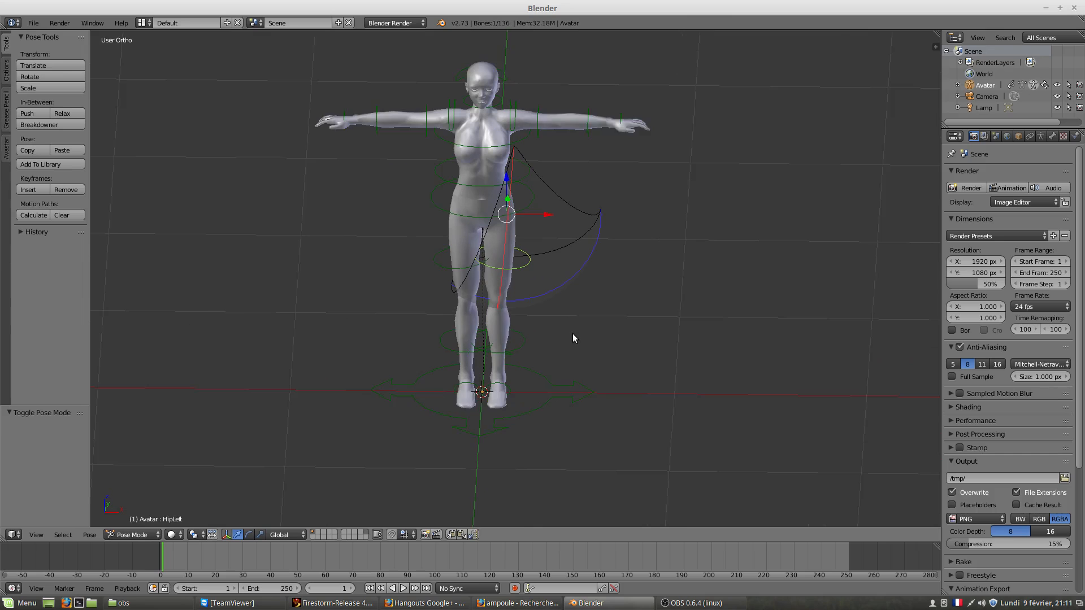
right_click(514, 345)
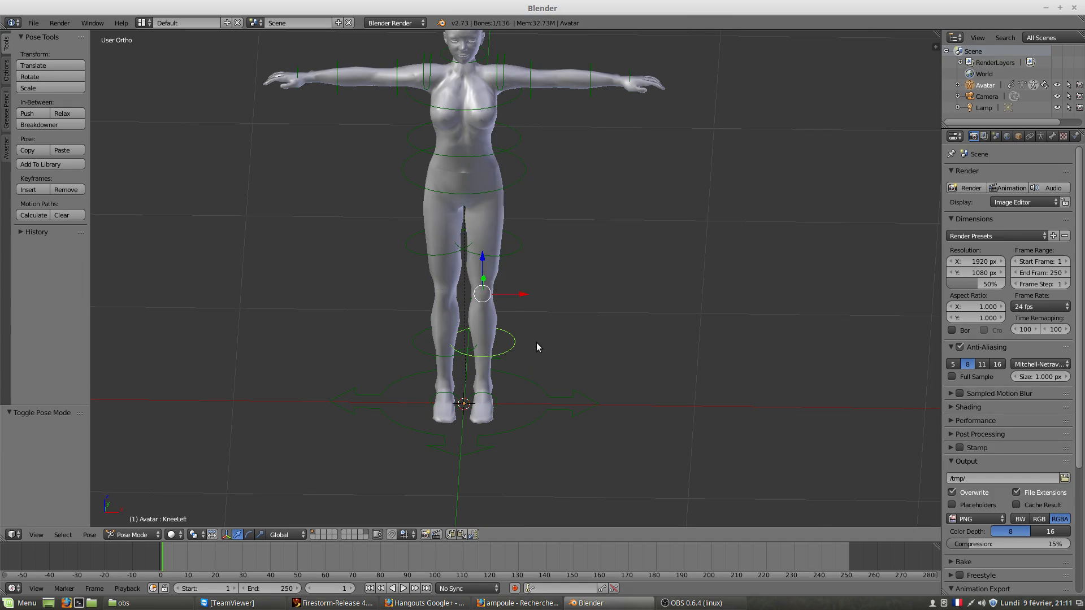
key("r")
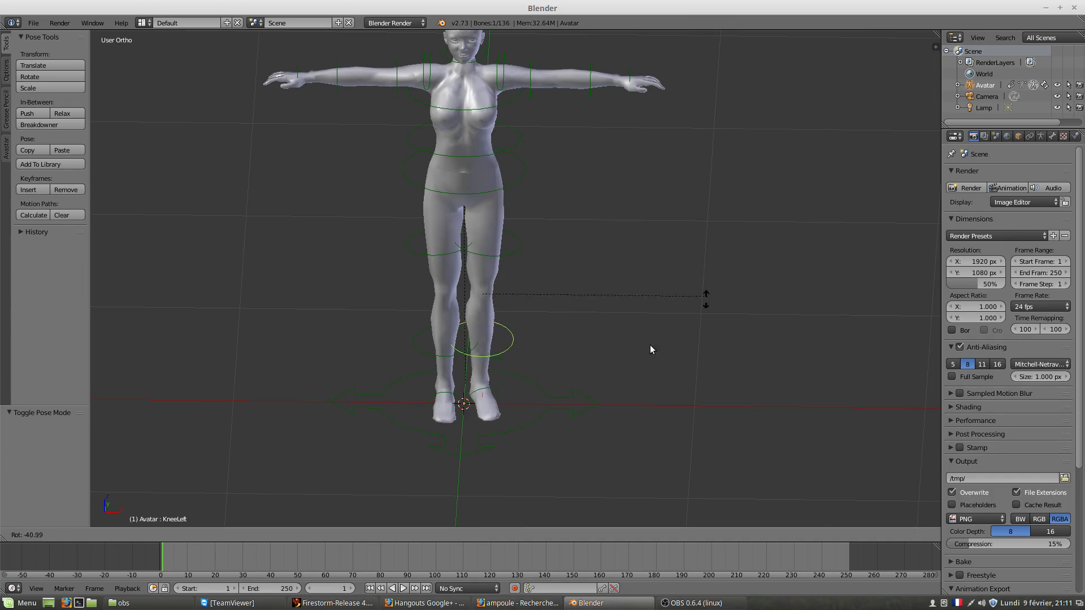
right_click(509, 367)
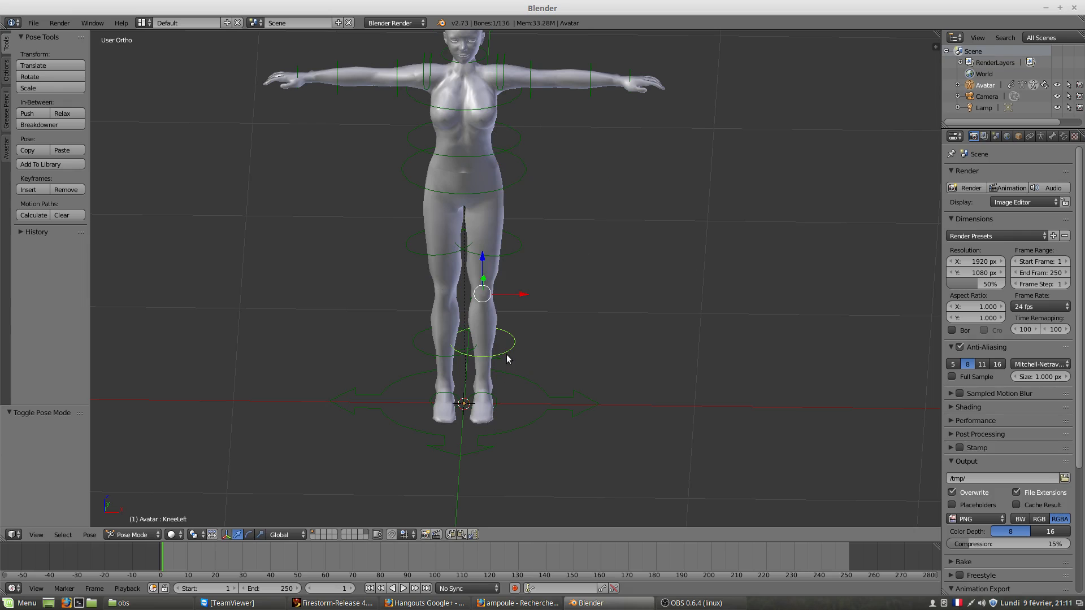
Hide the tool shelf and try moving the left knee bone toward the other leg.
key("t")
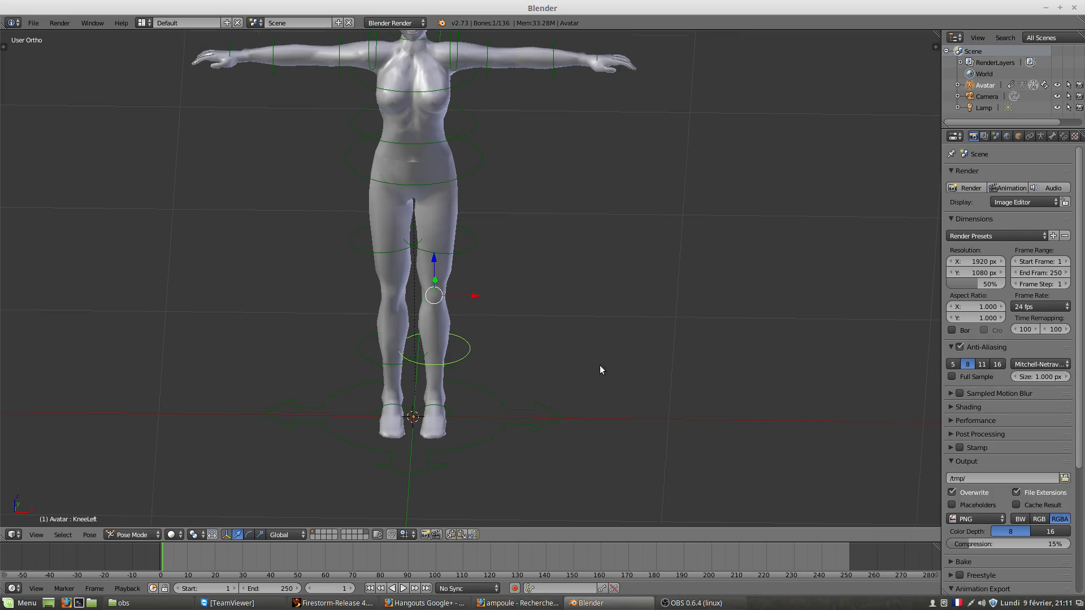
right_click(471, 361)
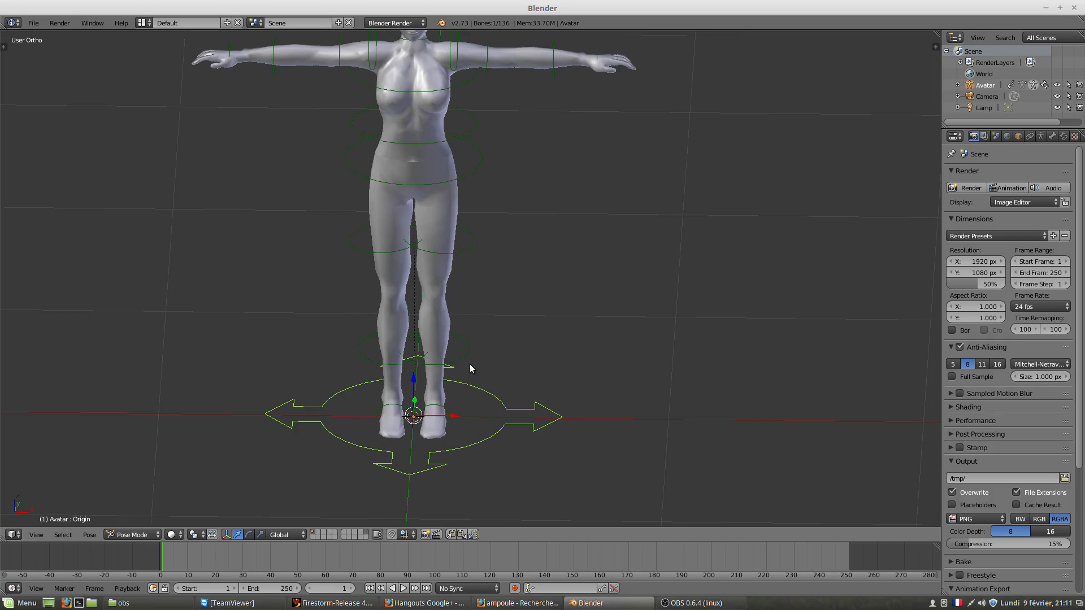
right_click(471, 362)
key("g")
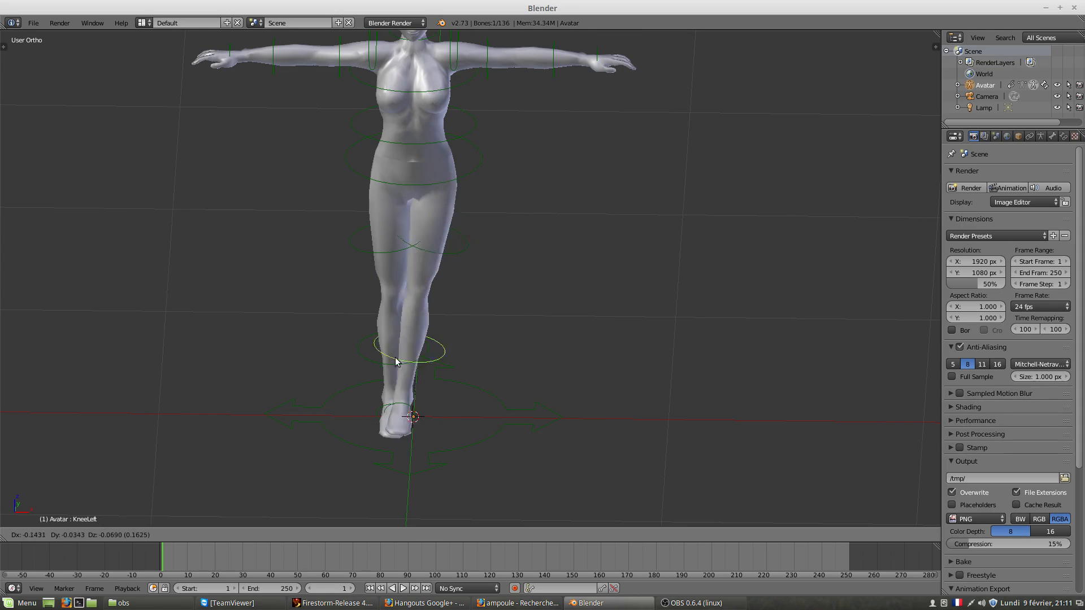
right_click(686, 231)
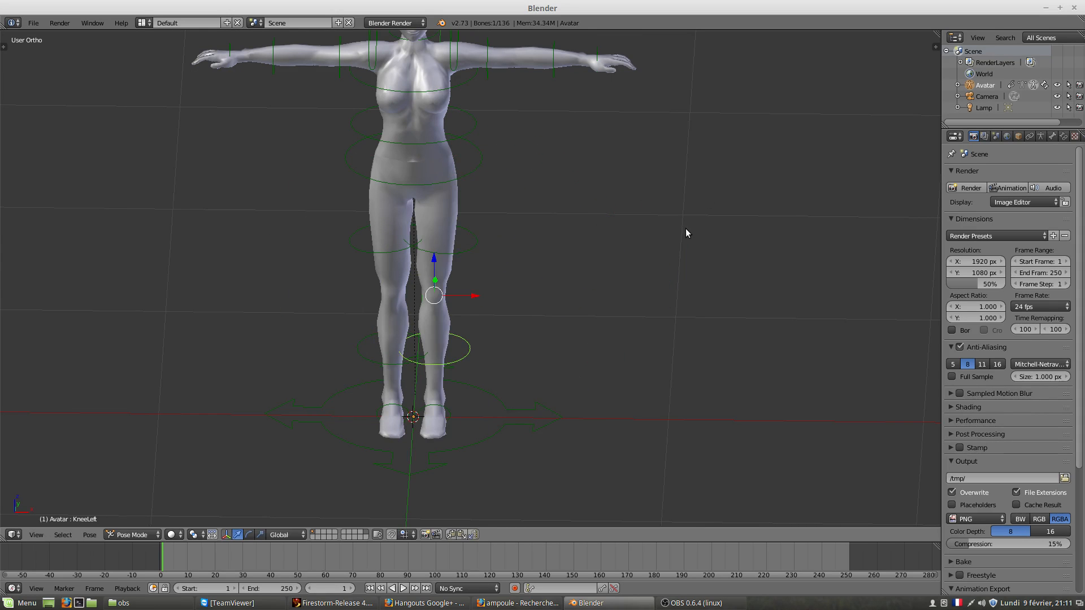
From the front view, try rotating the left knee bone about the global X axis and the global Y axis.
middle_click_drag(477, 408, 375, 379)
key("KP_1")
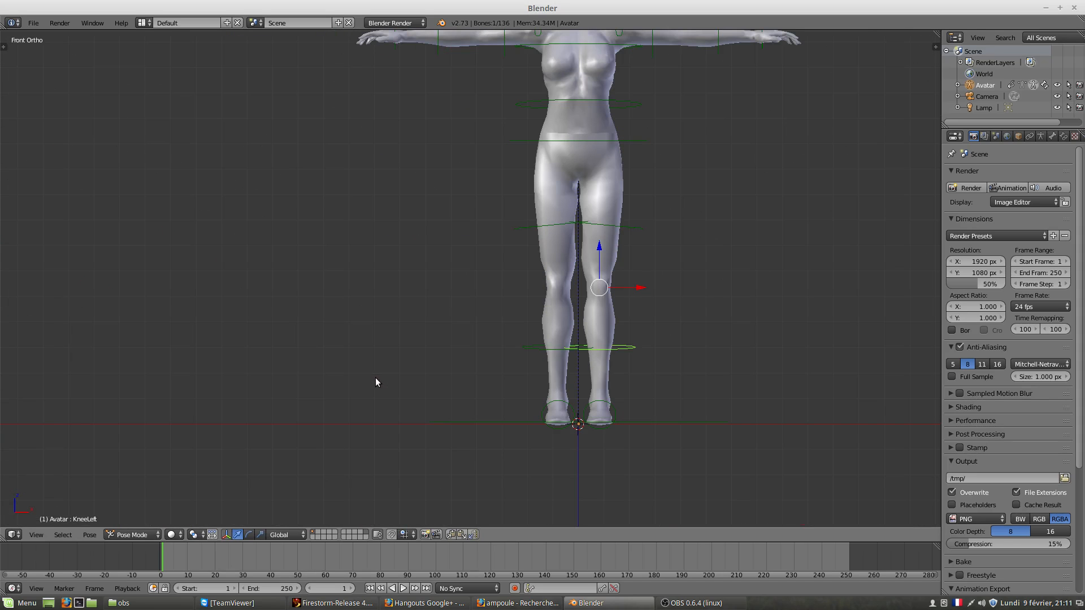
key("r")
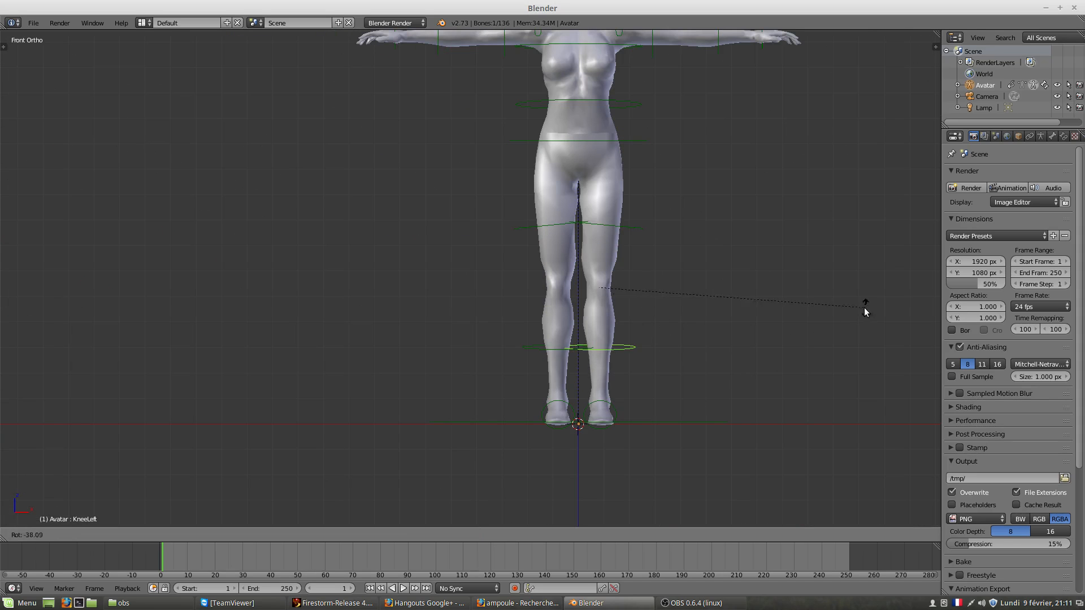
key("x")
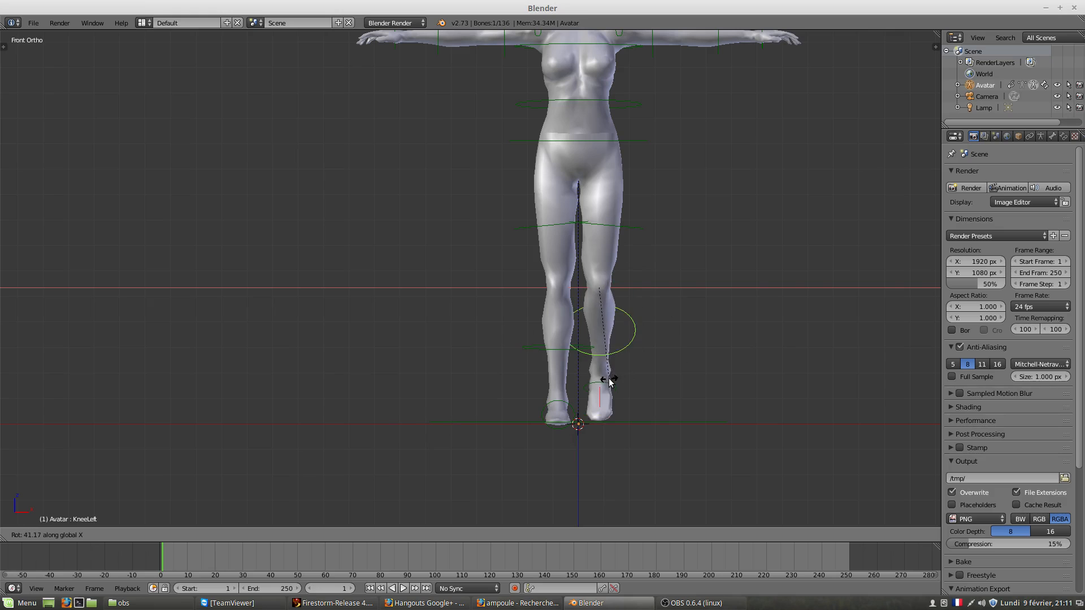
key("y")
left_click(680, 376)
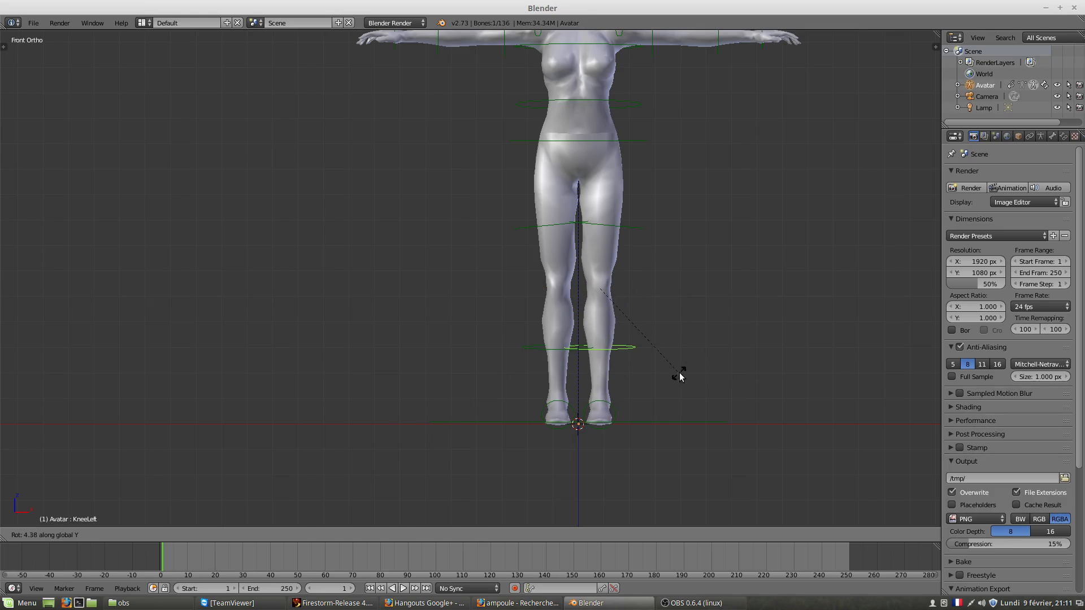
Try swinging the left leg out sideways by rotating the left hip bone about the global Y axis.
right_click(629, 227)
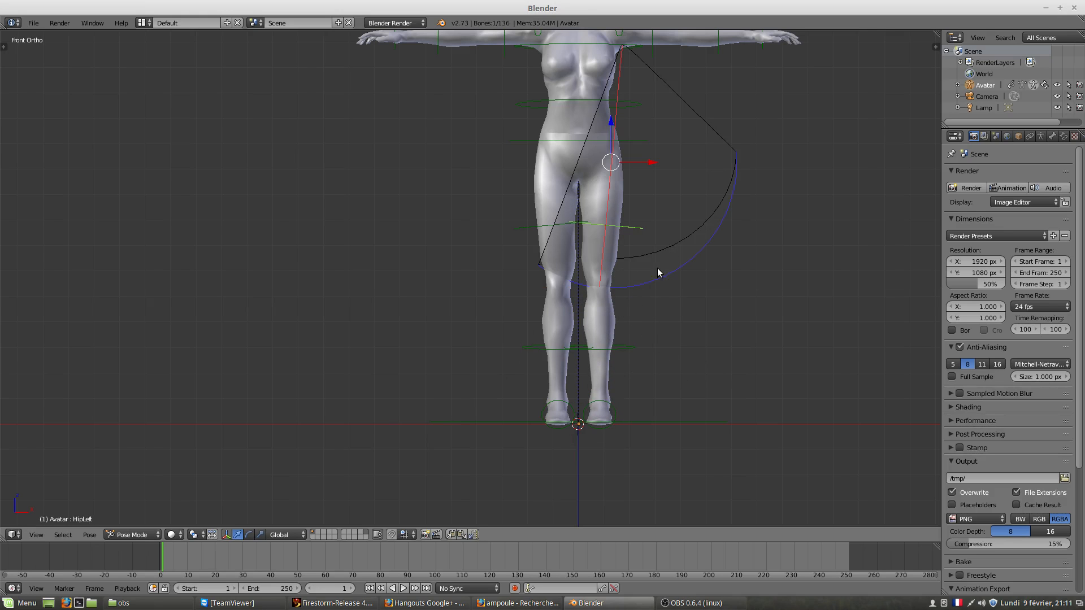
key("r")
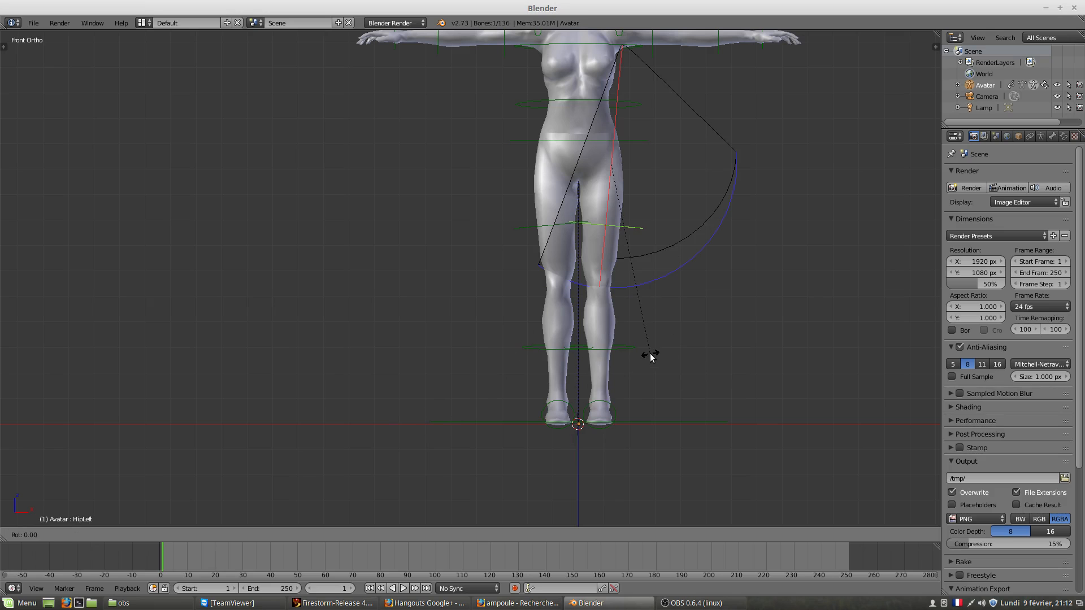
key("y")
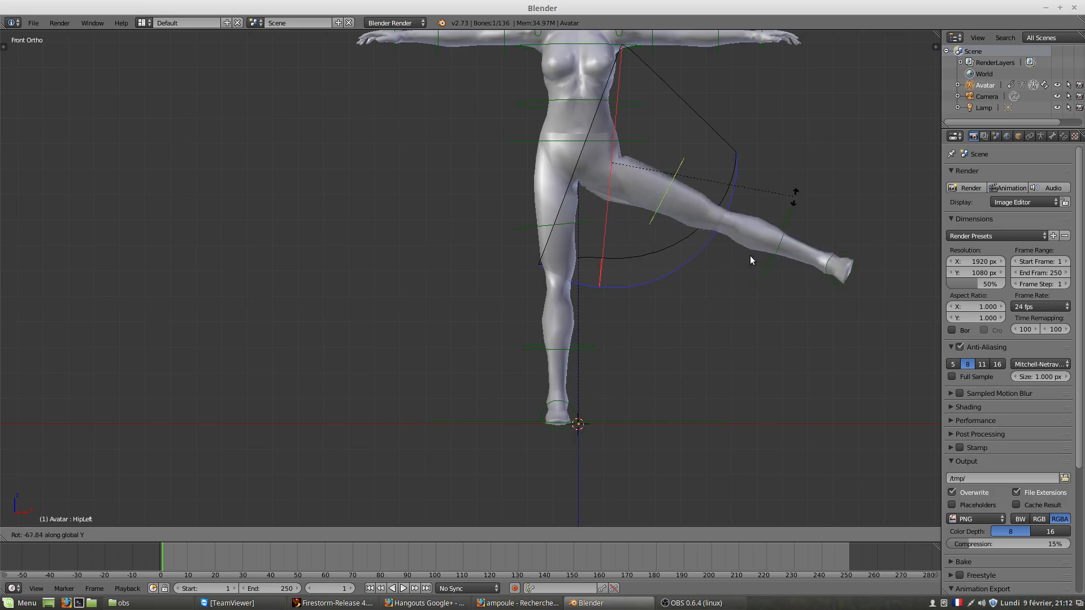
key("Escape")
Try rotating the left hip bone about the global X axis.
key("r")
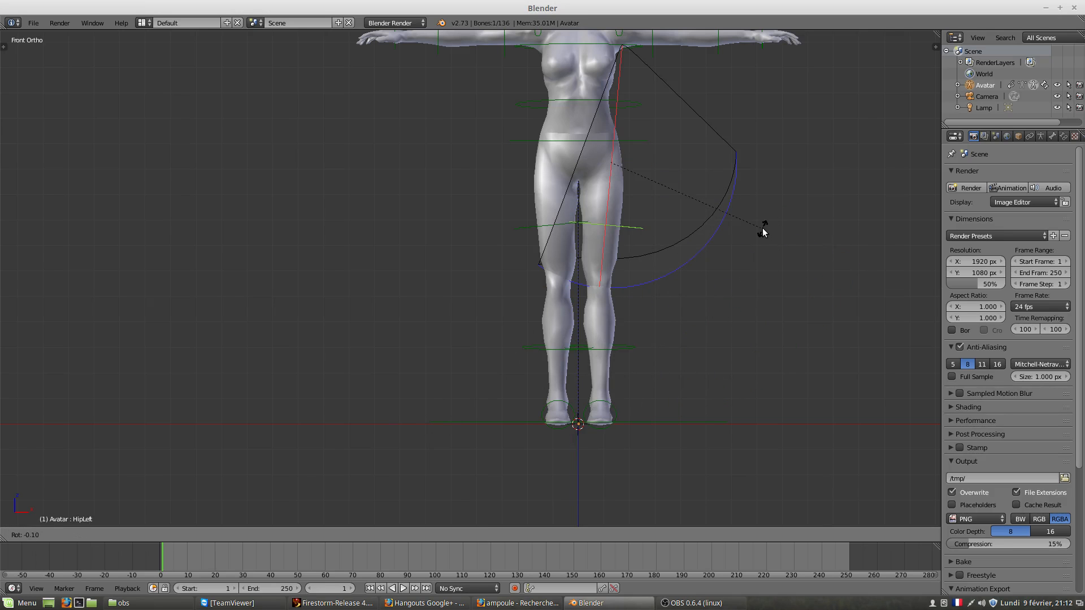
key("x")
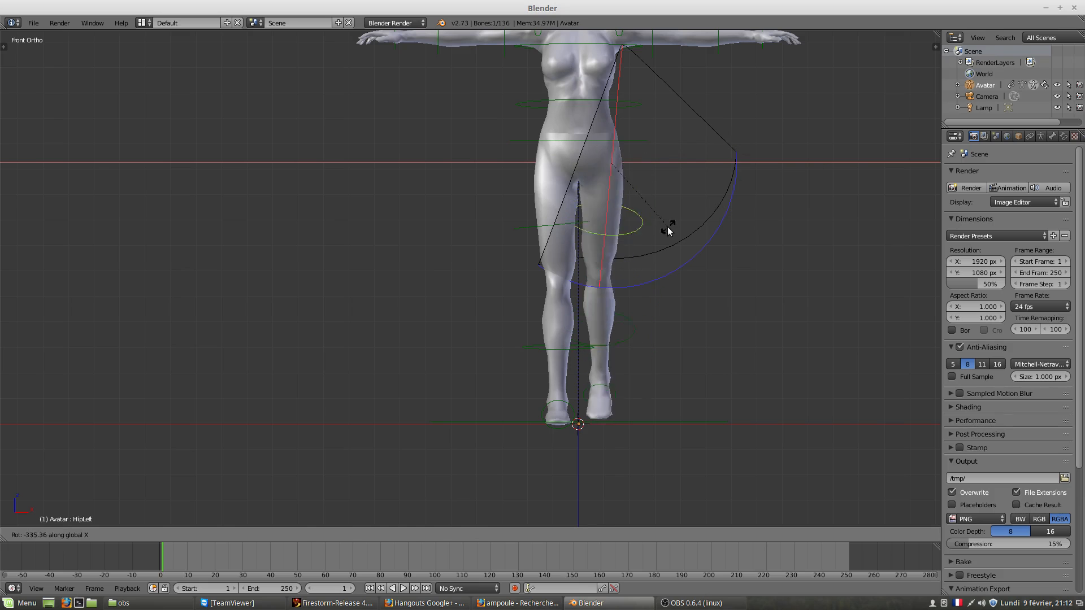
key("Escape")
Seen from the side, try rotating the left knee bone about the global X axis and the global Y axis.
middle_click_drag(672, 281, 542, 296)
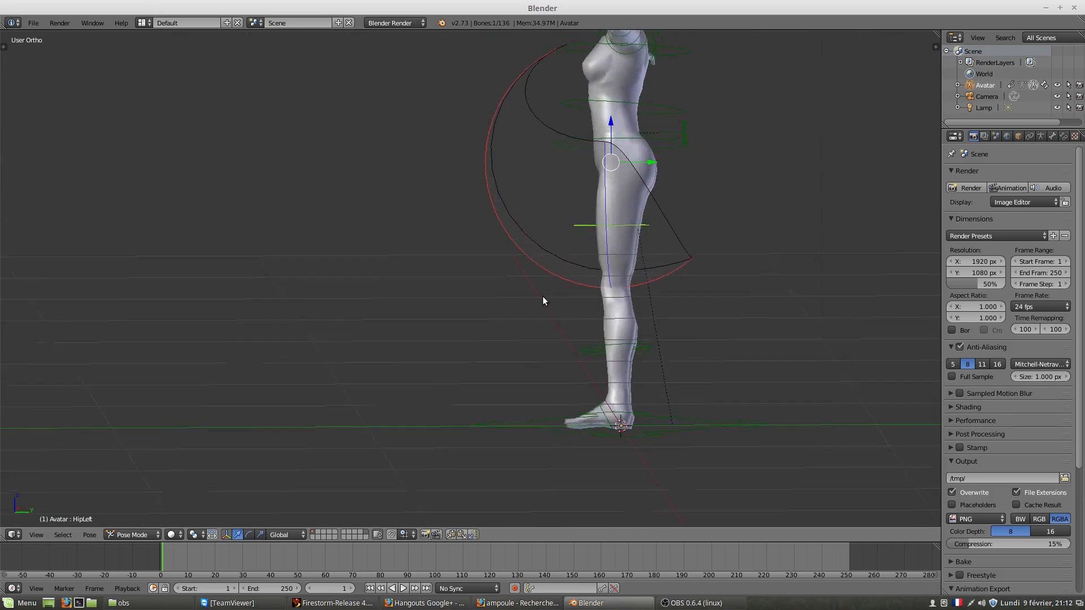
right_click(591, 350)
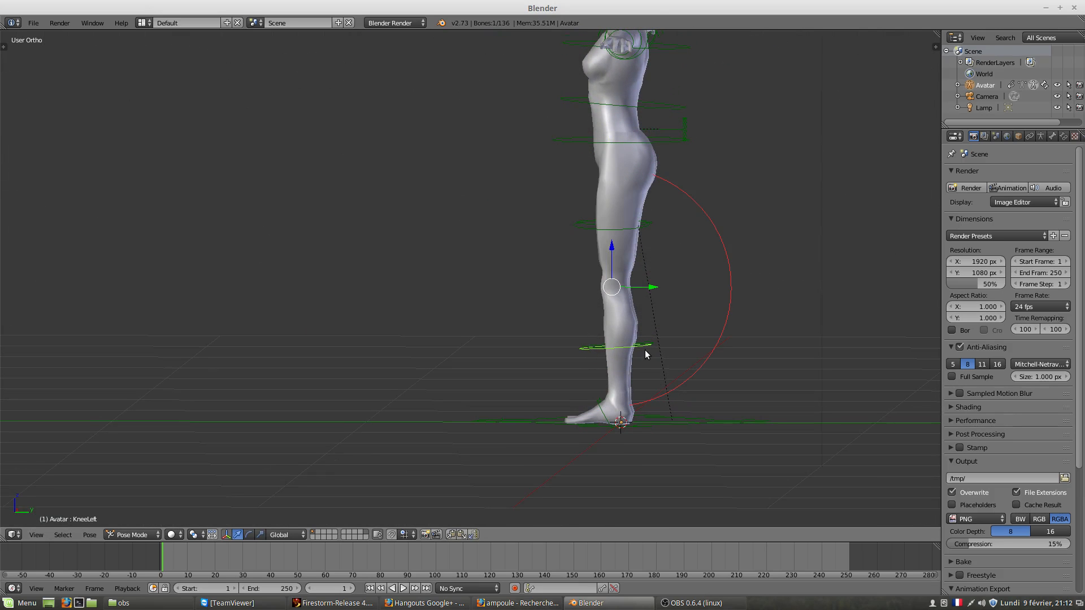
key("r")
key("x")
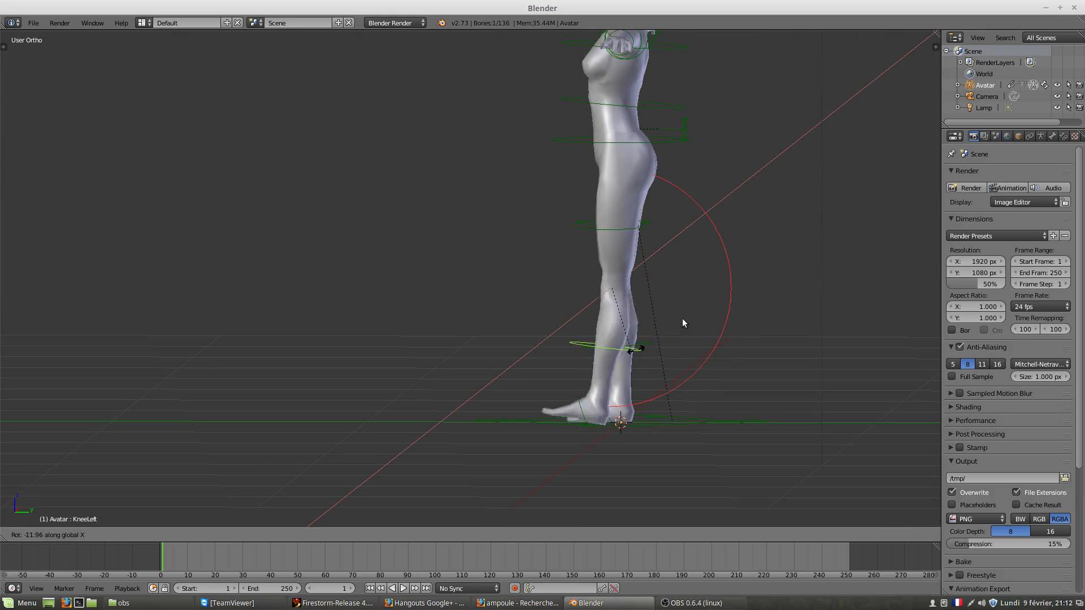
key("Escape")
key("r")
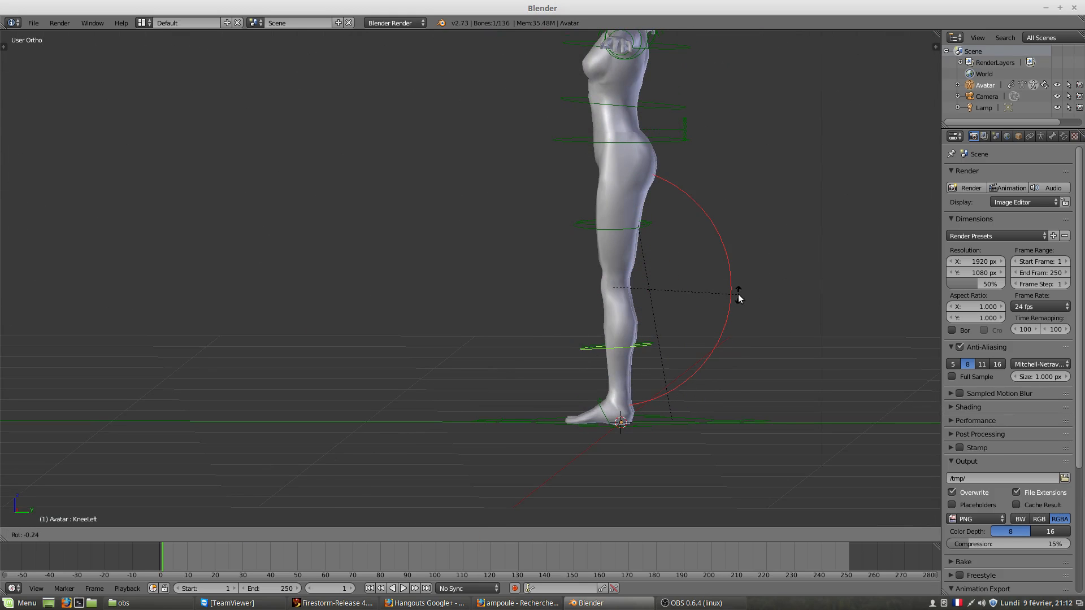
key("y")
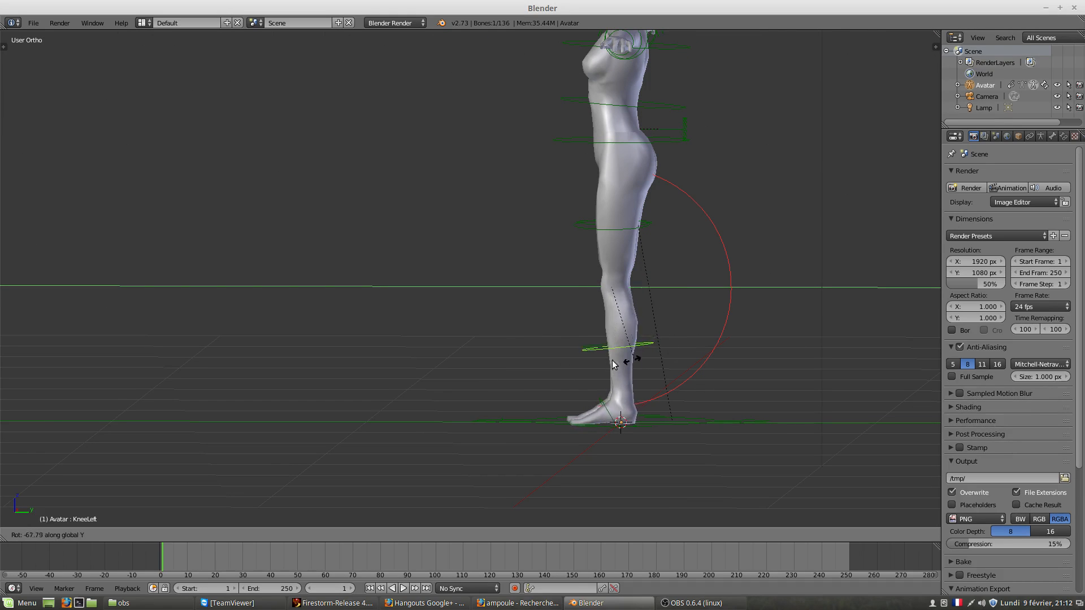
right_click(511, 357)
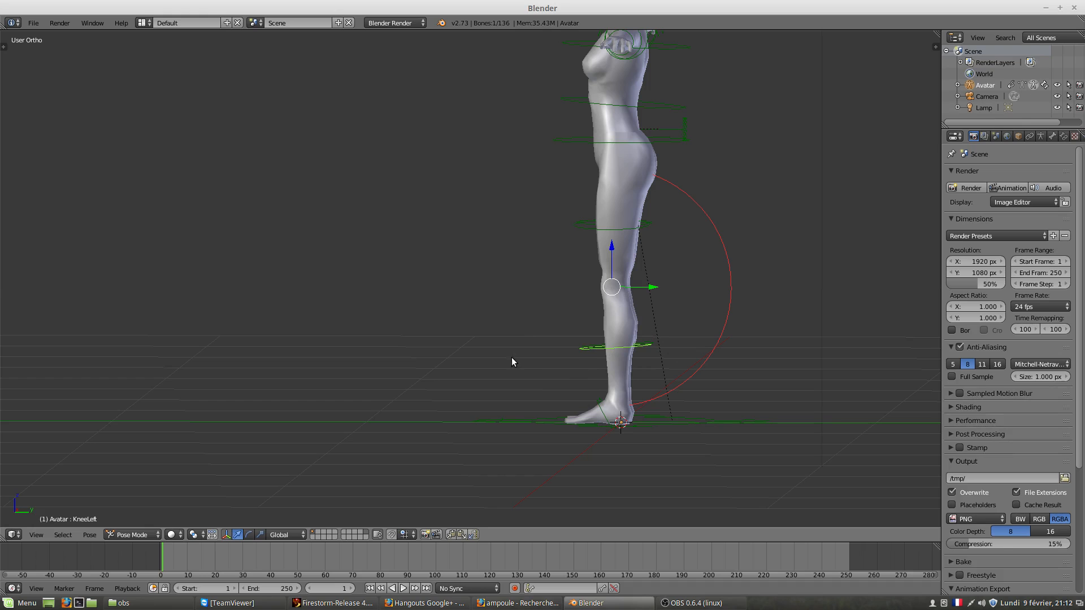
Try swinging the left leg forward with a free rotation of the left hip bone.
right_click(587, 229)
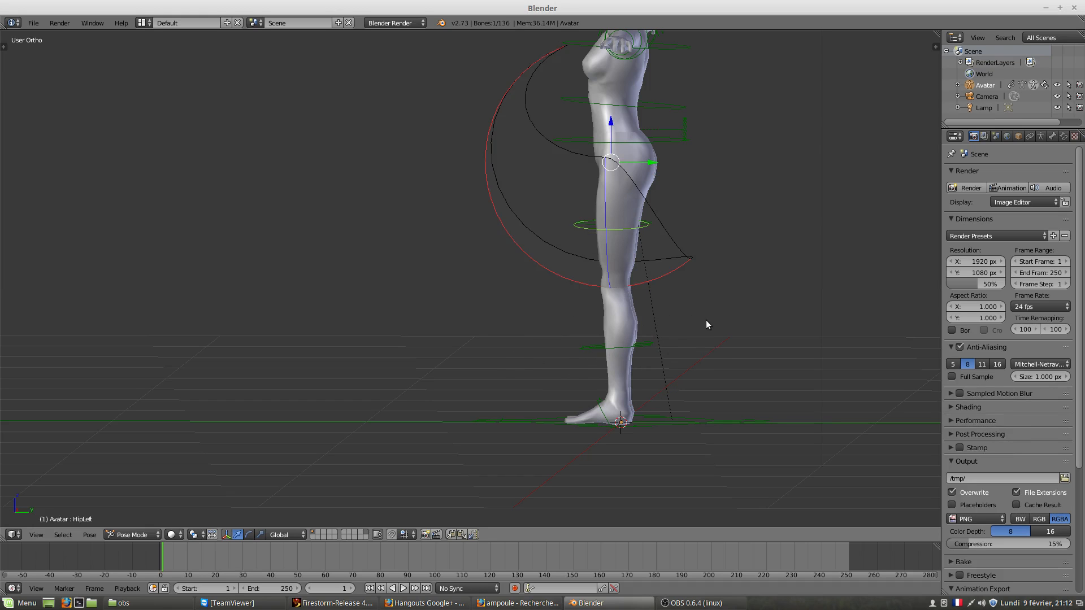
key("r")
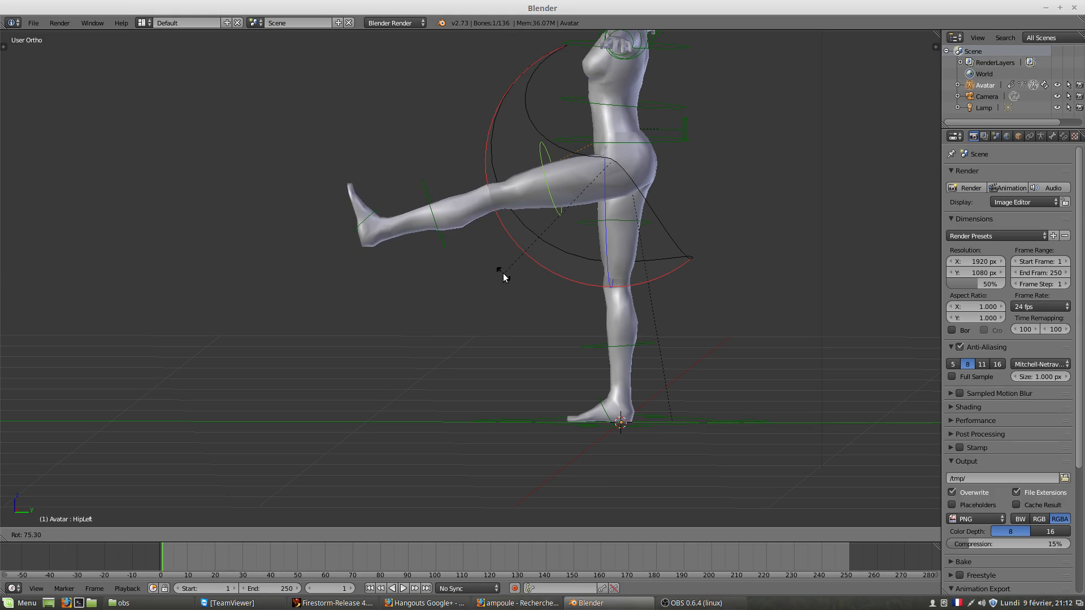
key("Escape")
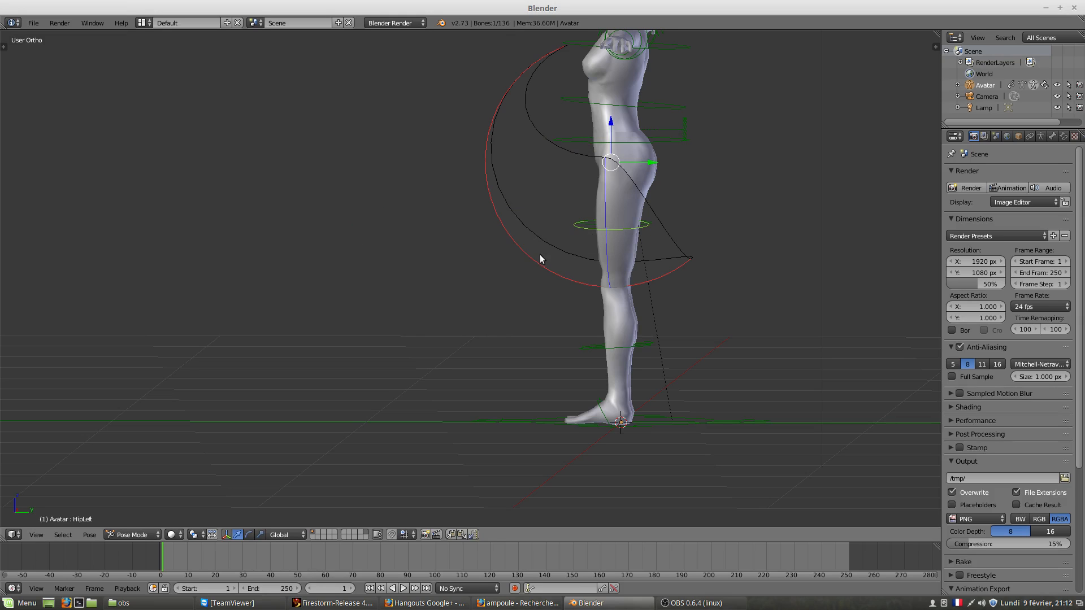
Select the left knee bone and, from an angled front view, try rotating it about the global Y axis and the global X axis.
middle_click_drag(540, 254, 450, 309, "shift")
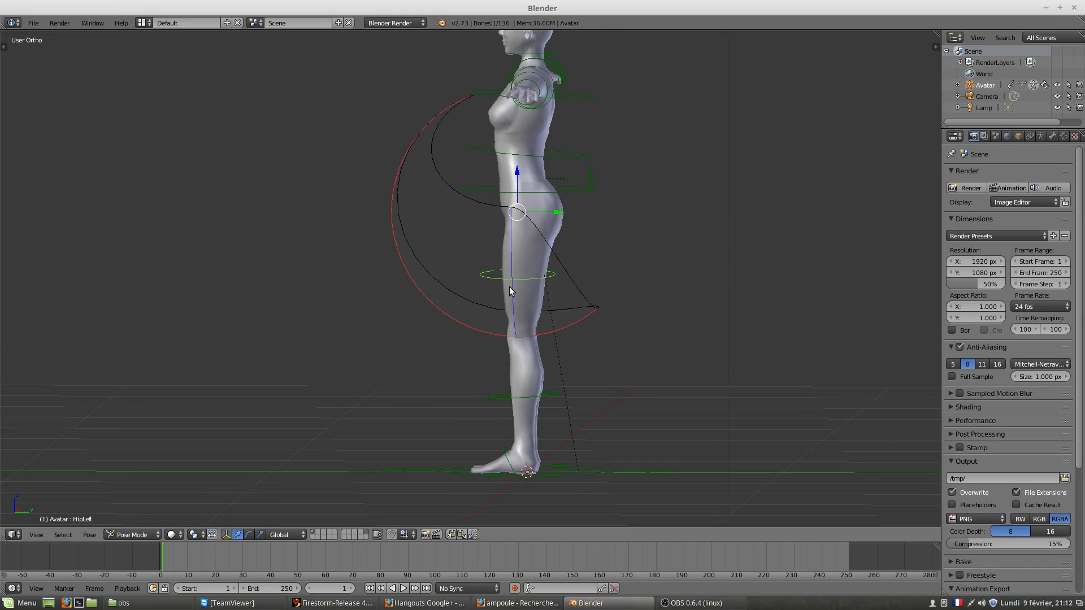
middle_click_drag(524, 289, 595, 270, "shift")
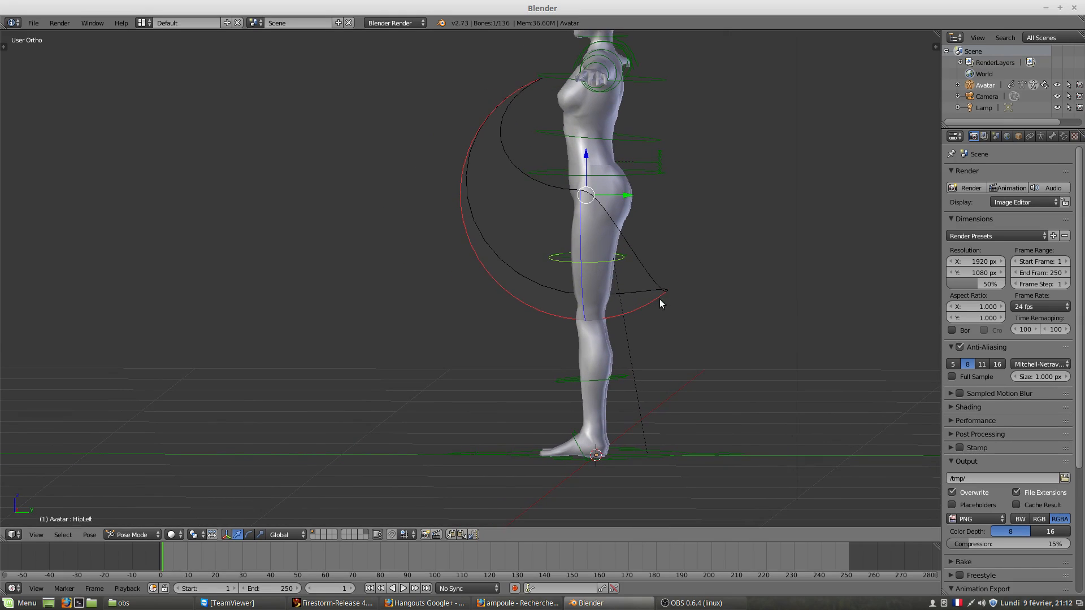
right_click(591, 381)
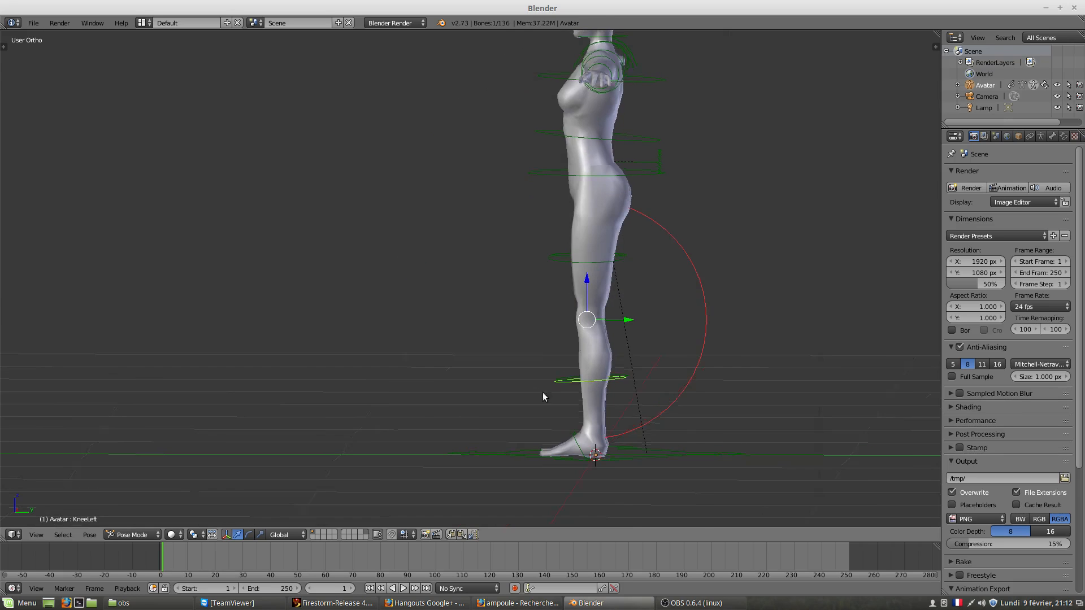
middle_click_drag(543, 392, 654, 383)
key("r")
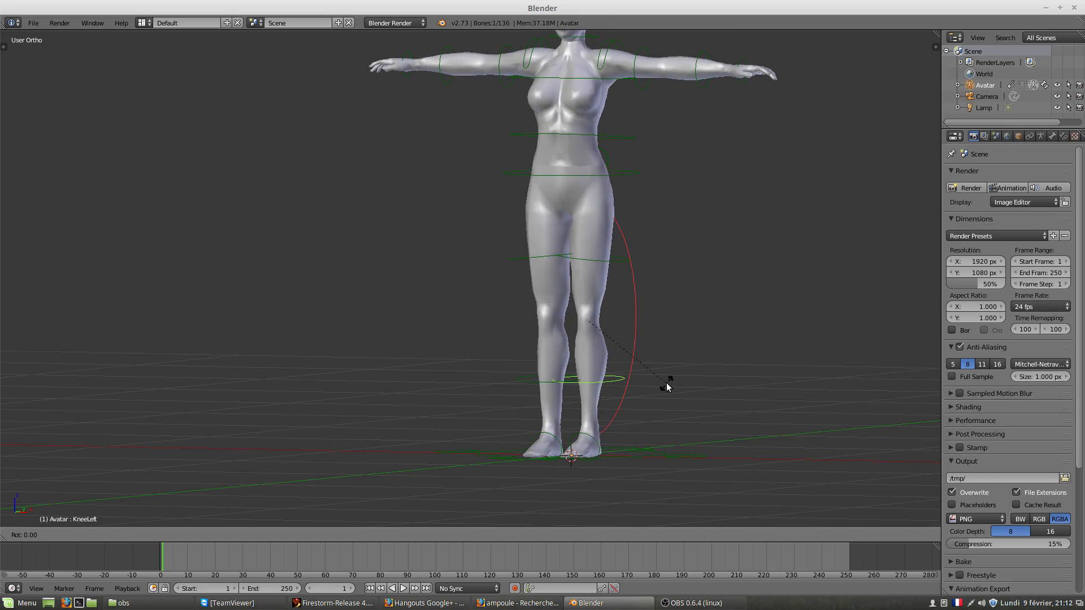
key("y")
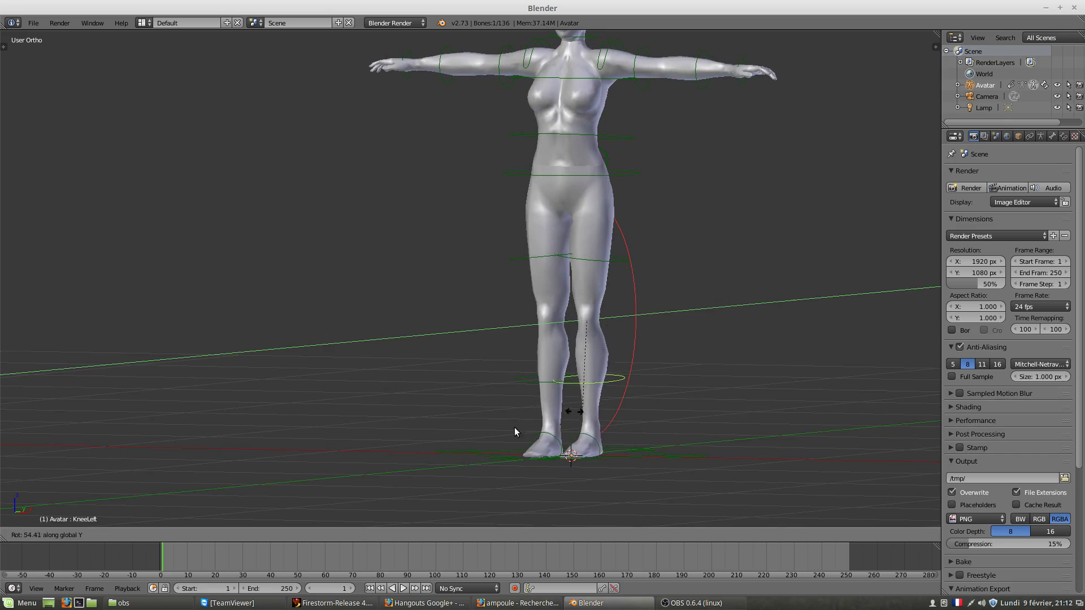
key("x")
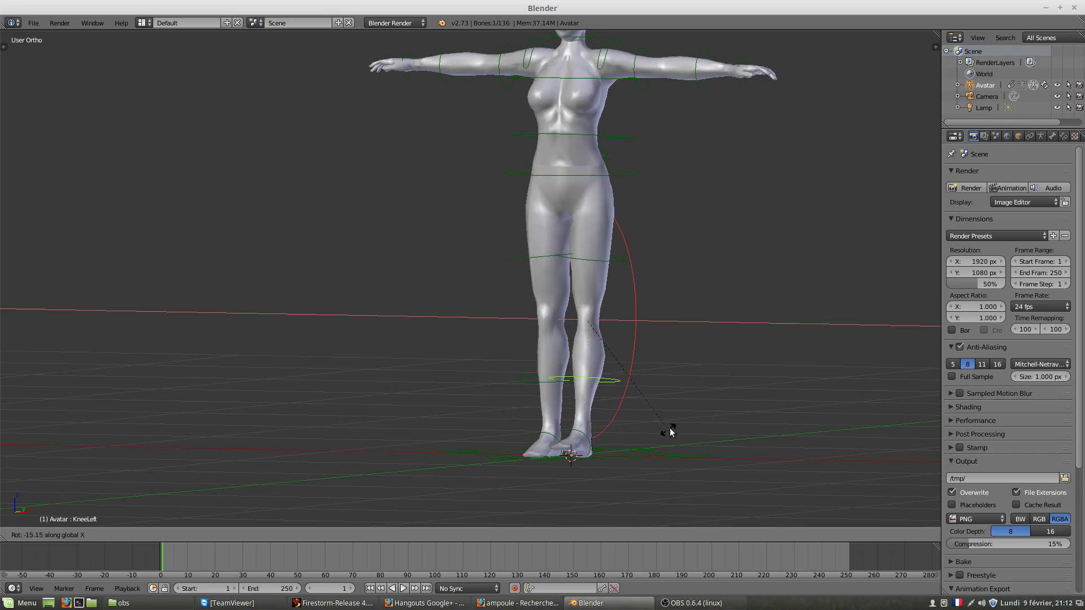
right_click(635, 356)
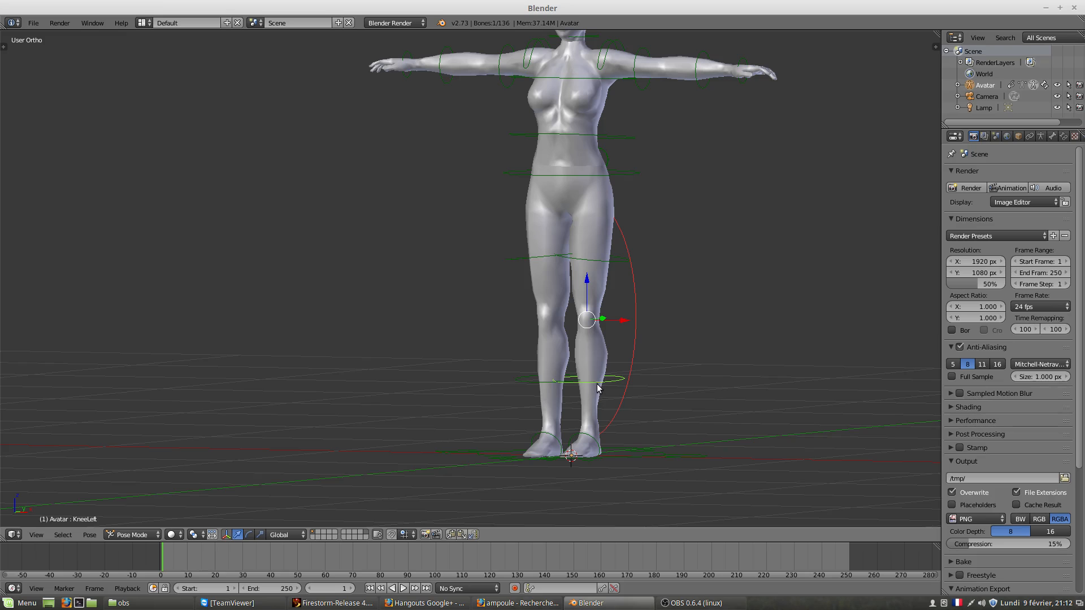
Show the 3D view's properties as far as the IK Controls and try a free rotation of the left knee bone.
left_click(930, 42)
left_click(936, 44)
scroll(869, 245, "down", 3)
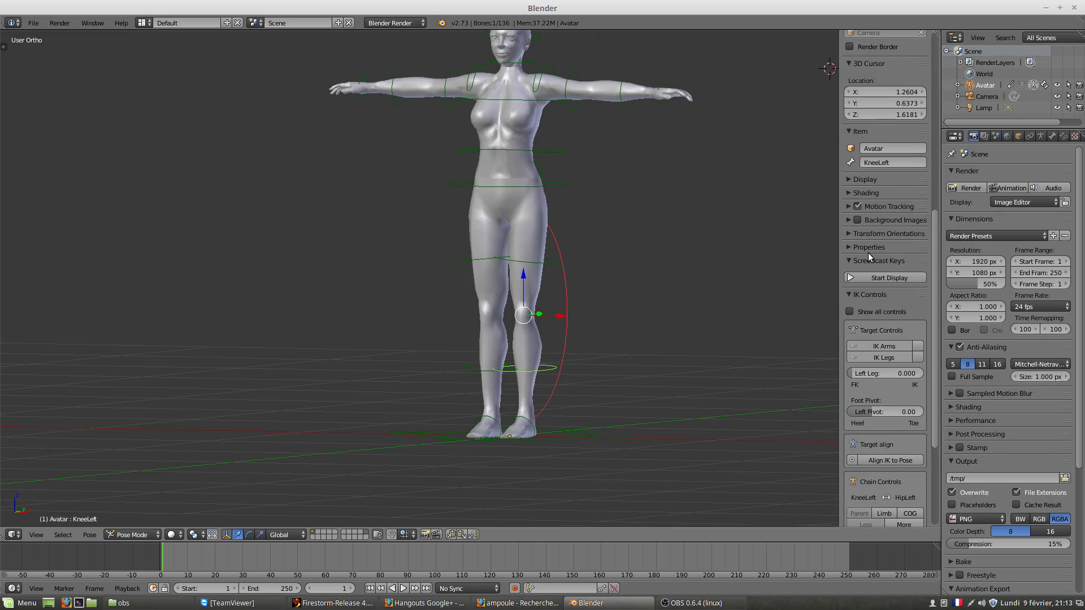
scroll(869, 252, "down", 1)
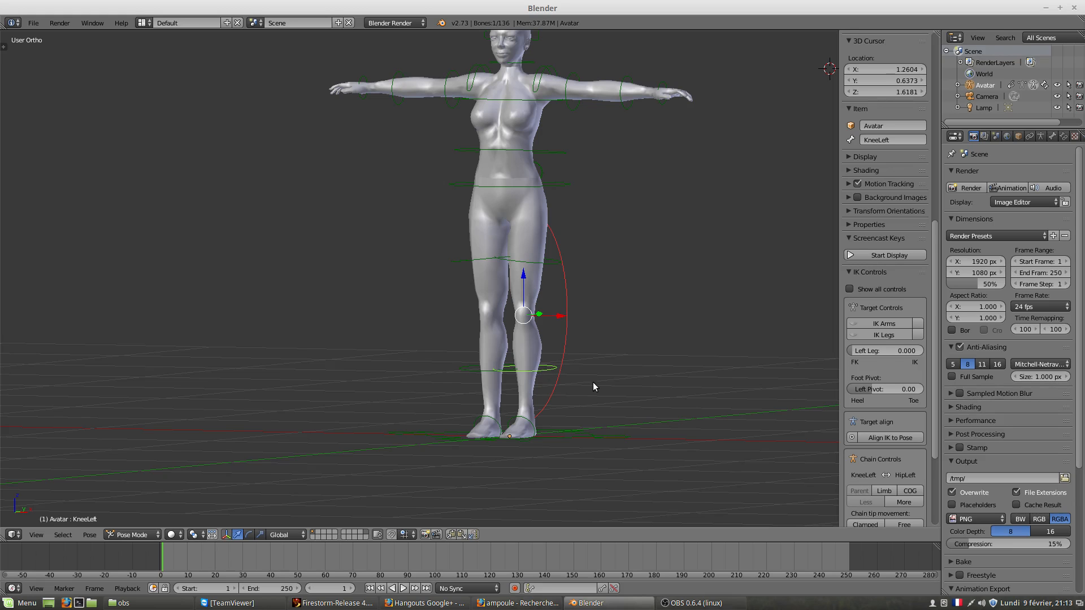
key("r")
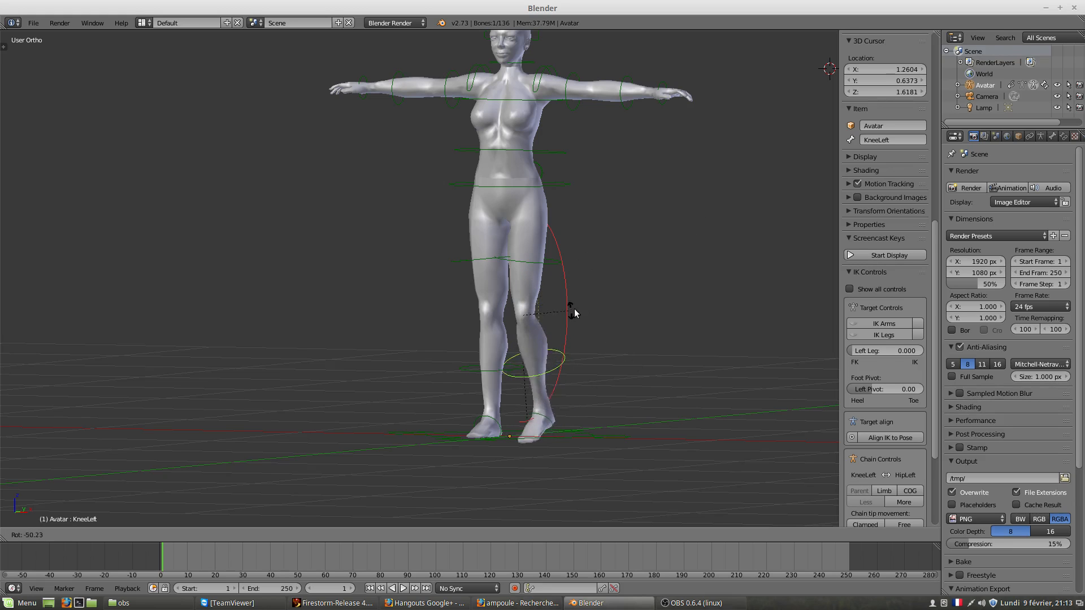
key("Escape")
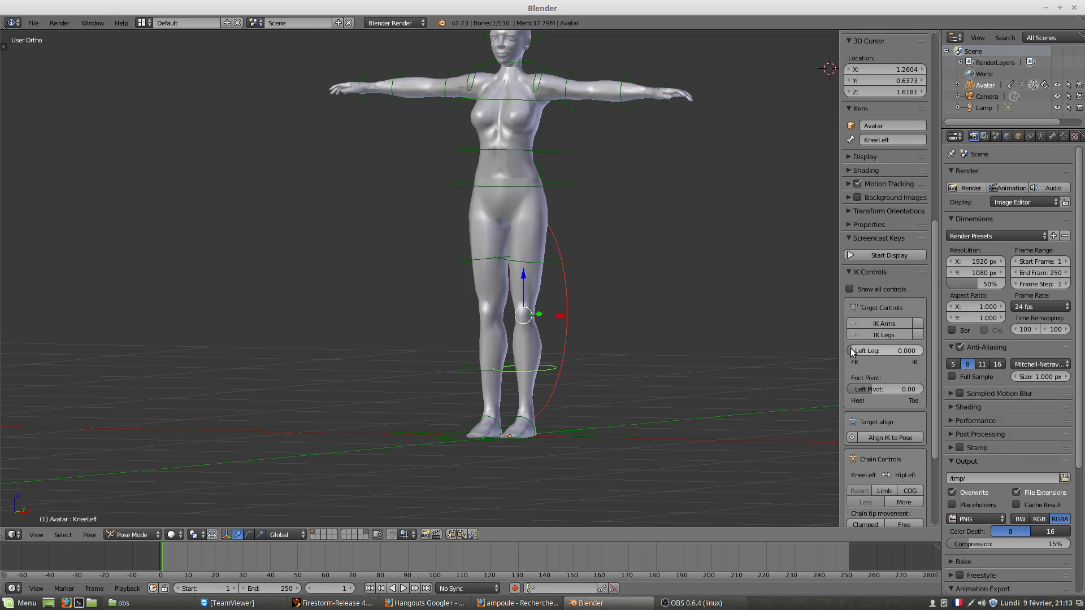
Set the left foot pivot in the IK target controls to -0.12.
mouse_move(852, 351)
left_mouse_down()
mouse_move(921, 350)
mouse_move(849, 351)
left_mouse_up()
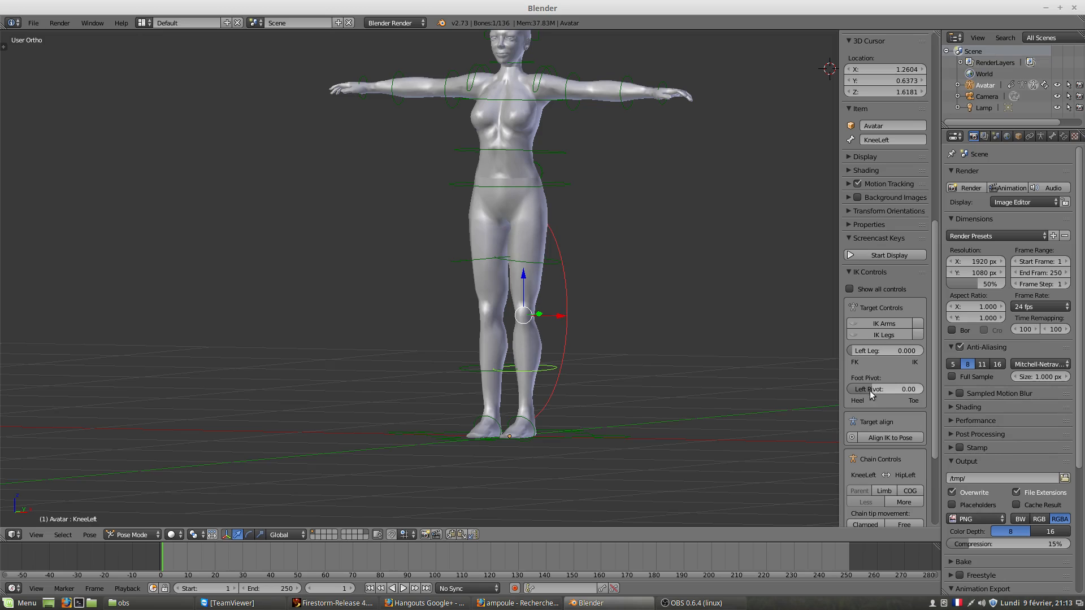
mouse_move(869, 391)
left_mouse_down()
mouse_move(920, 381)
mouse_move(877, 391)
left_mouse_up()
Widen the 3D view's properties area to read the Rig Controls and disable the left knee bone's rotation limits.
scroll(877, 433, "down", 3)
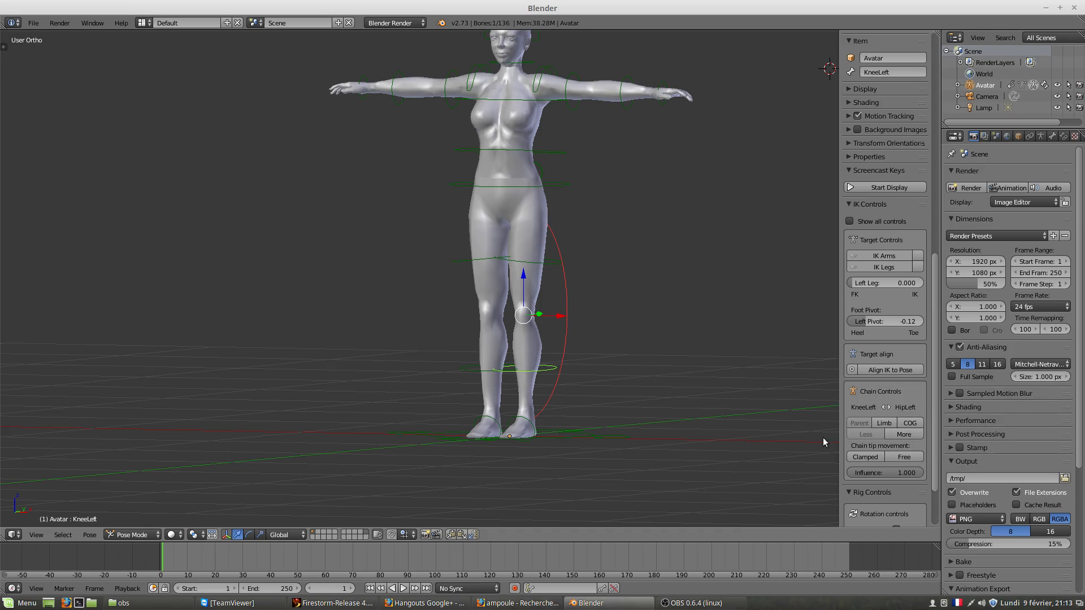
scroll(813, 437, "down", 1)
scroll(864, 436, "down", 3)
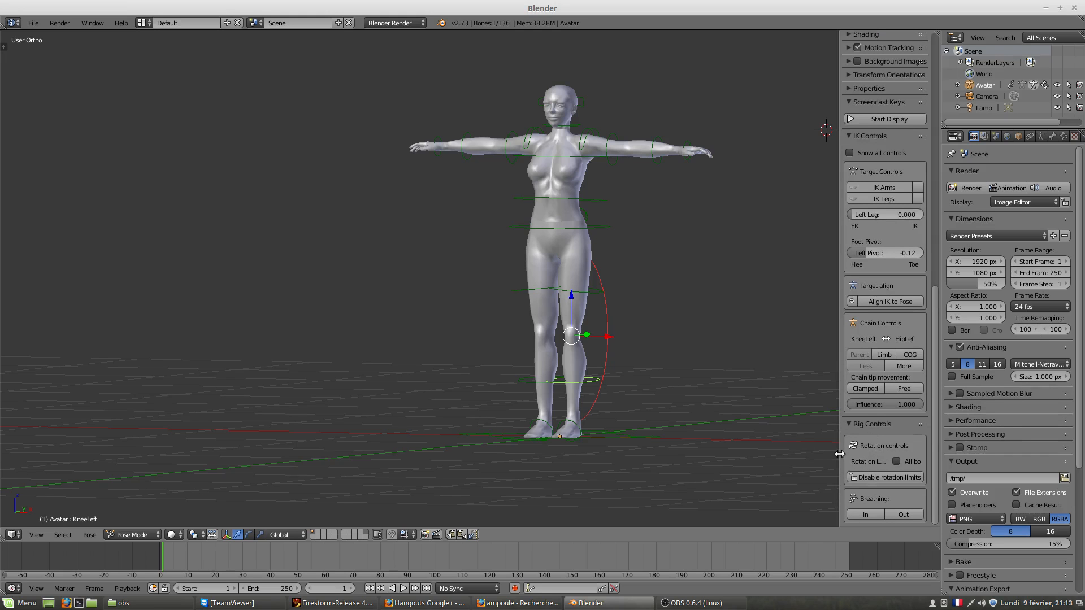
left_click_drag(839, 454, 726, 452)
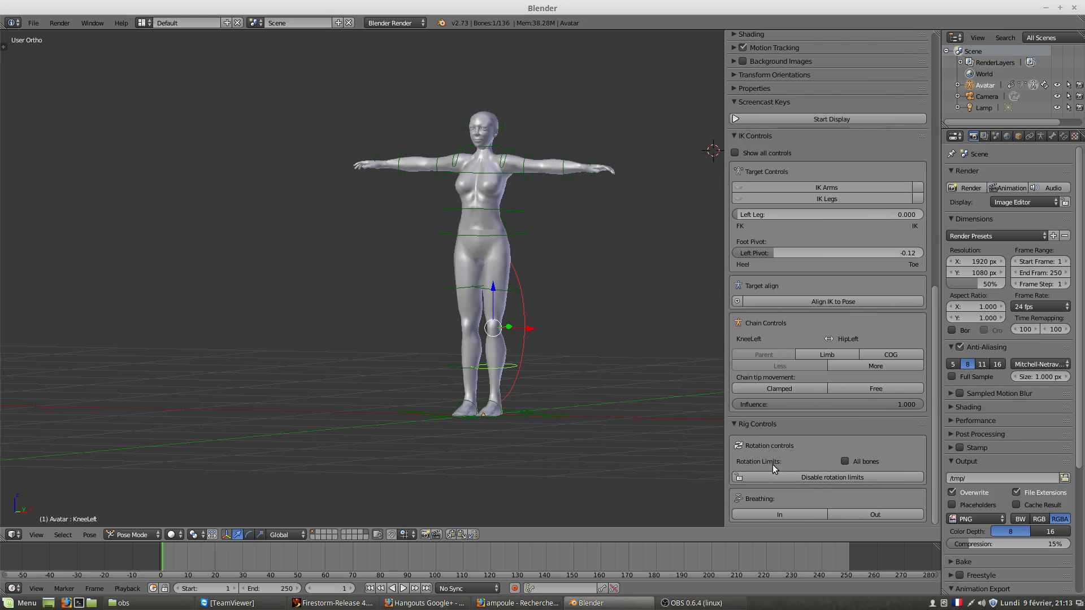
left_click(822, 477)
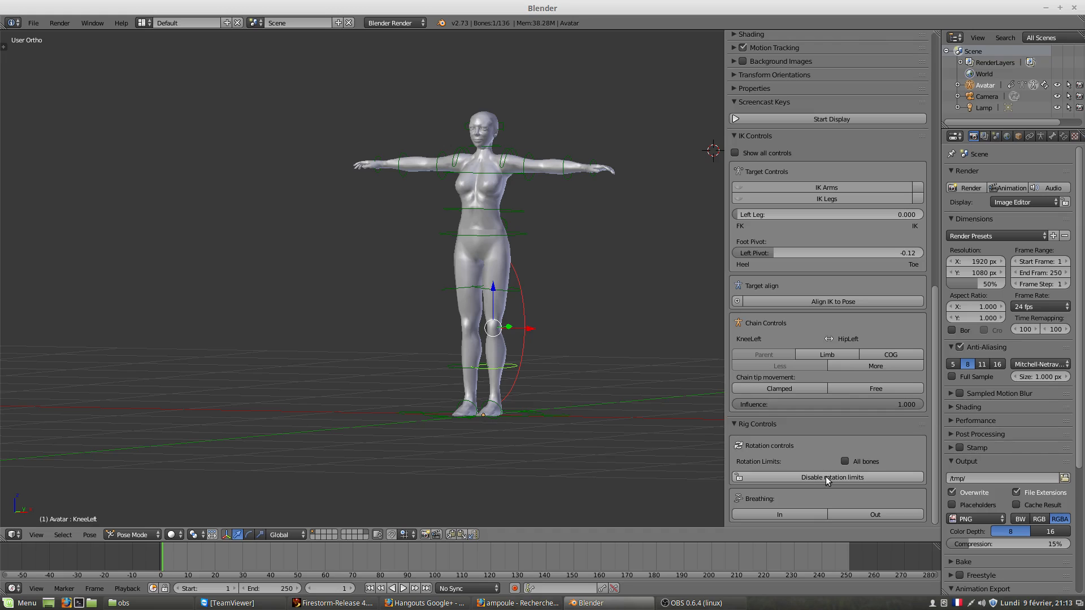
left_click(825, 477)
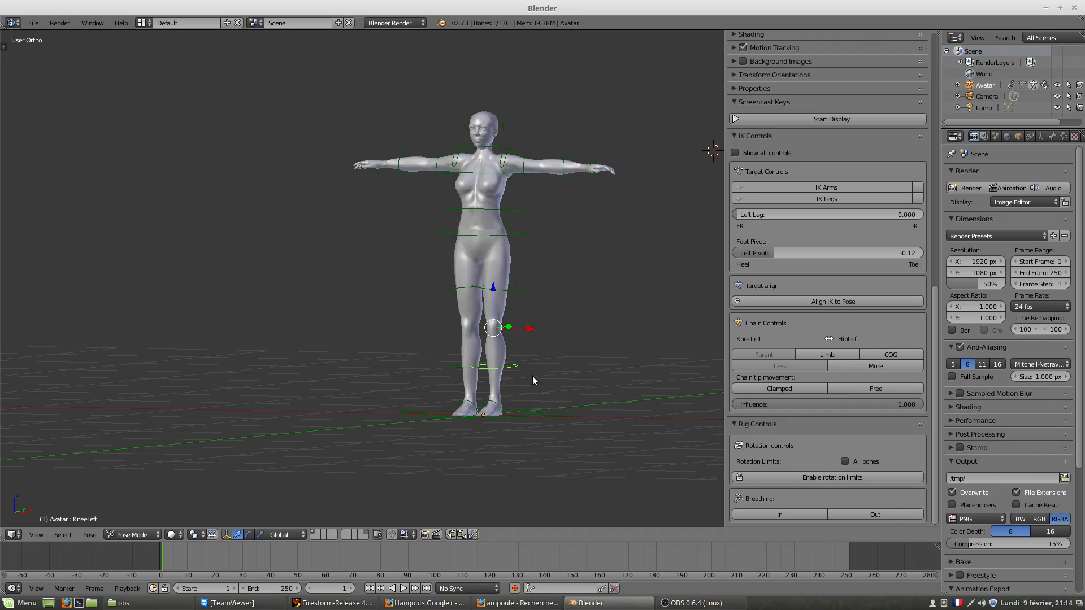
Try rotating the left knee bone about the global X and Y axes with its rotation limits disabled.
key("r")
key("x")
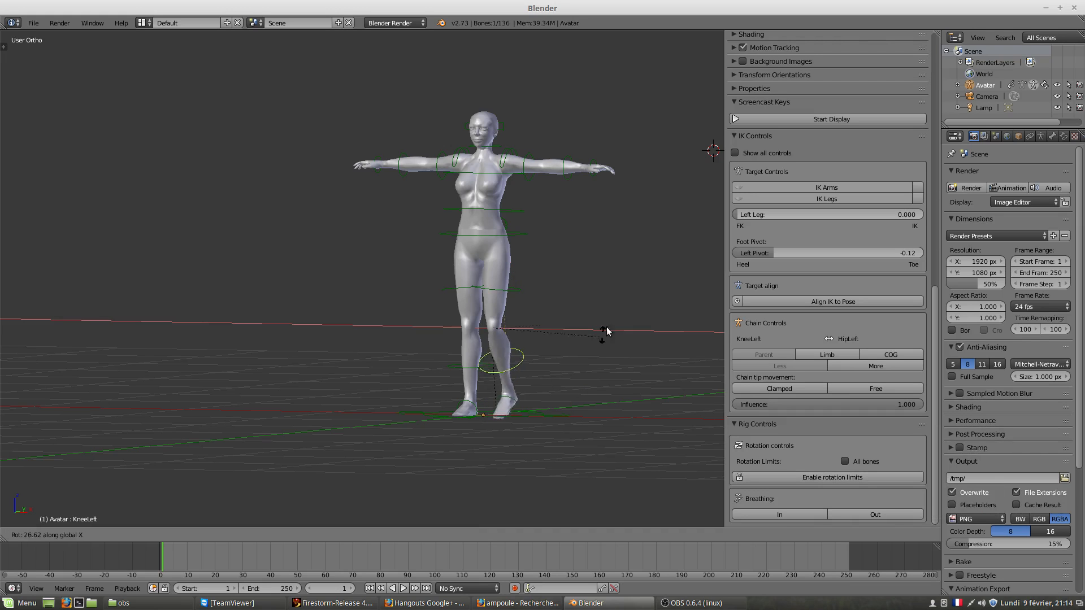
key("y")
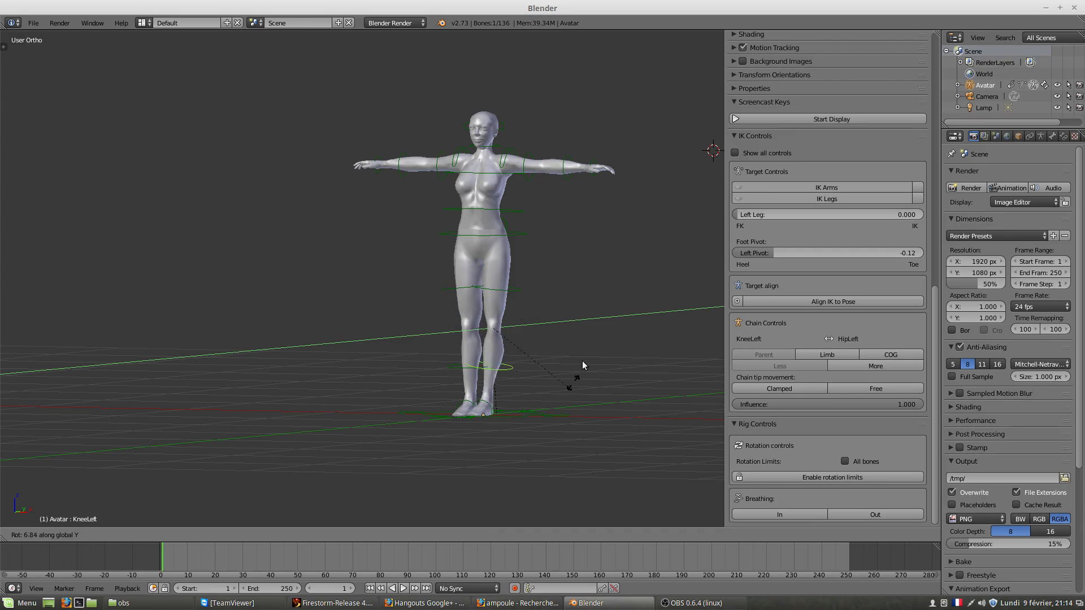
key("Escape")
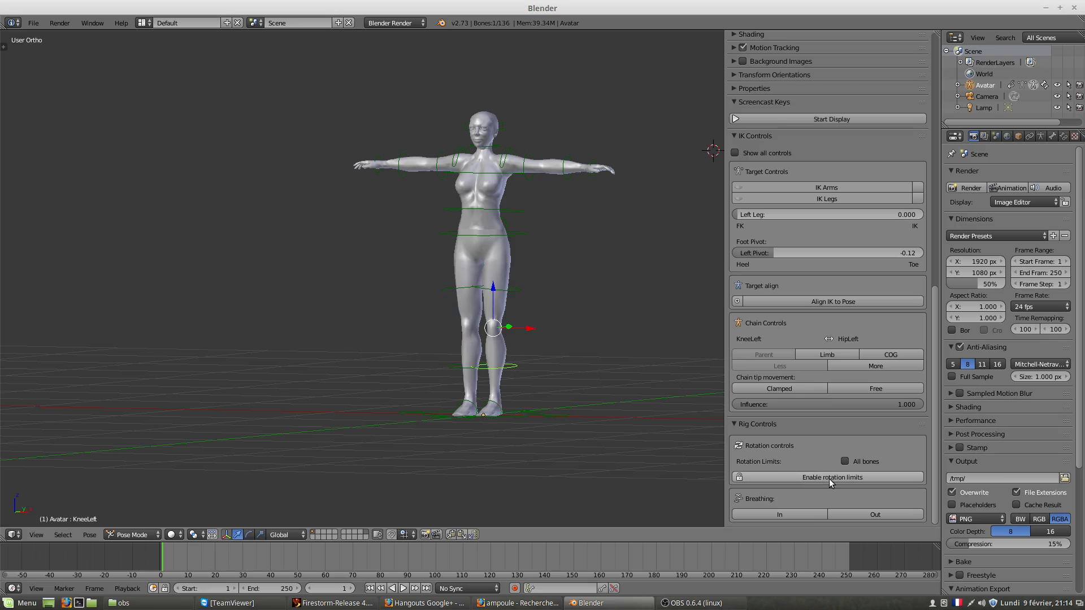
Enable the left knee bone's rotation limits again and try rotating it about the global Y and X axes.
left_click(832, 476)
key("r")
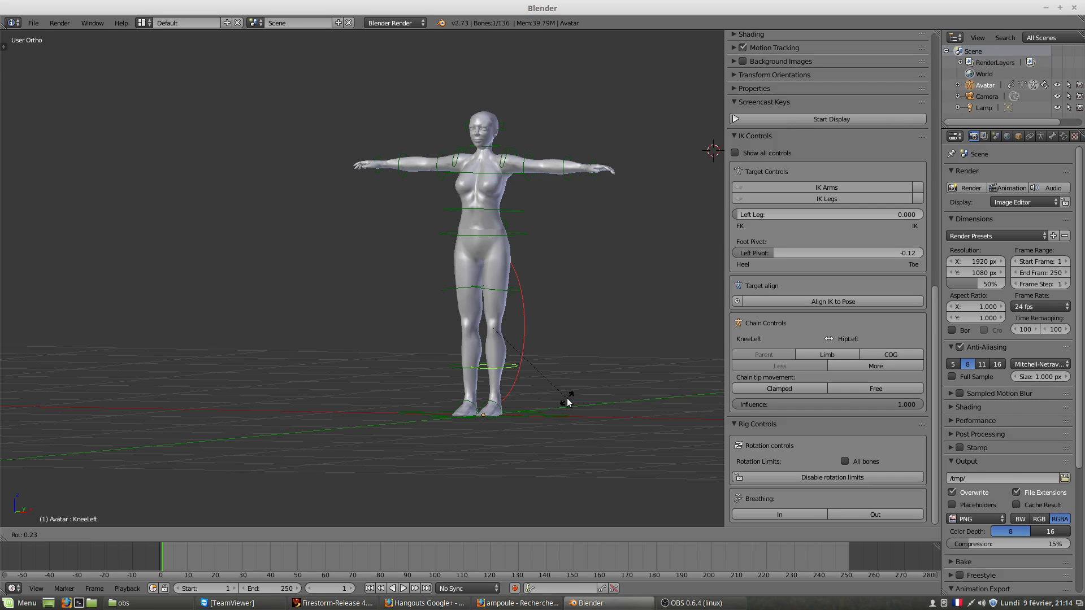
key("y")
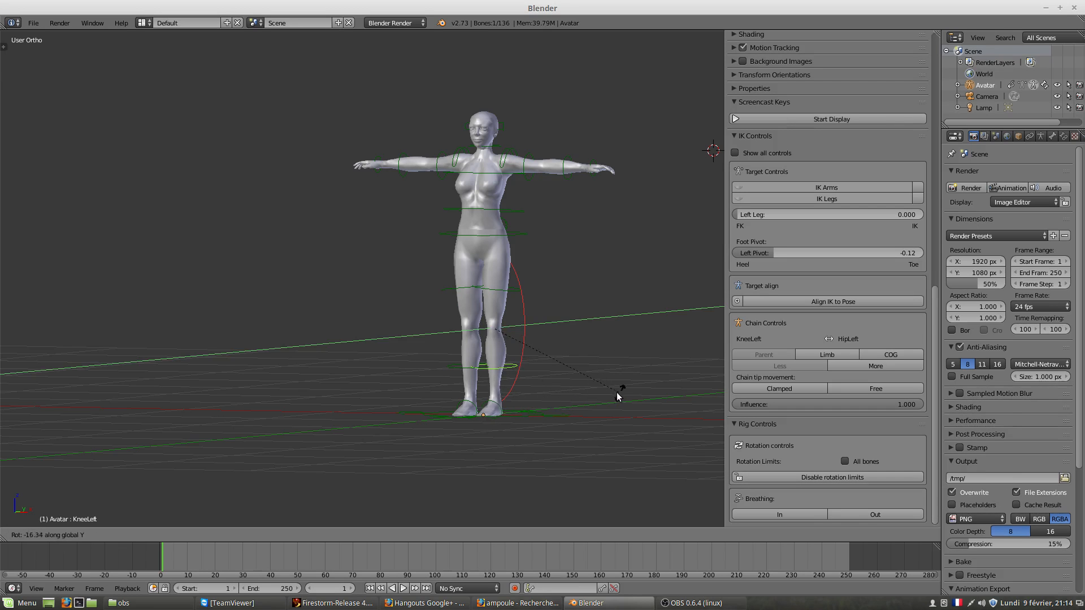
key("x")
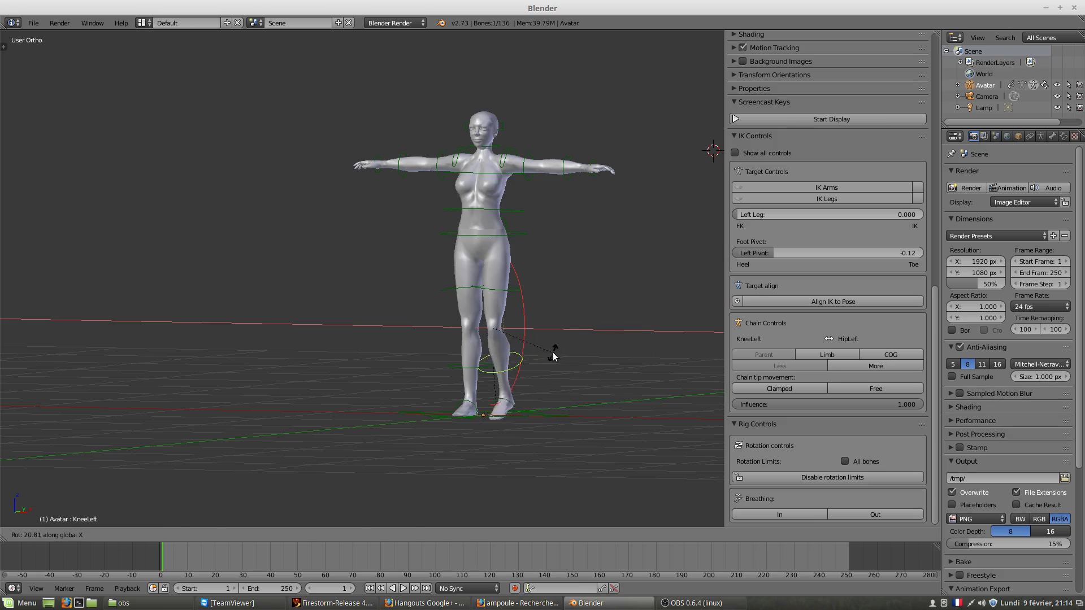
key("Escape")
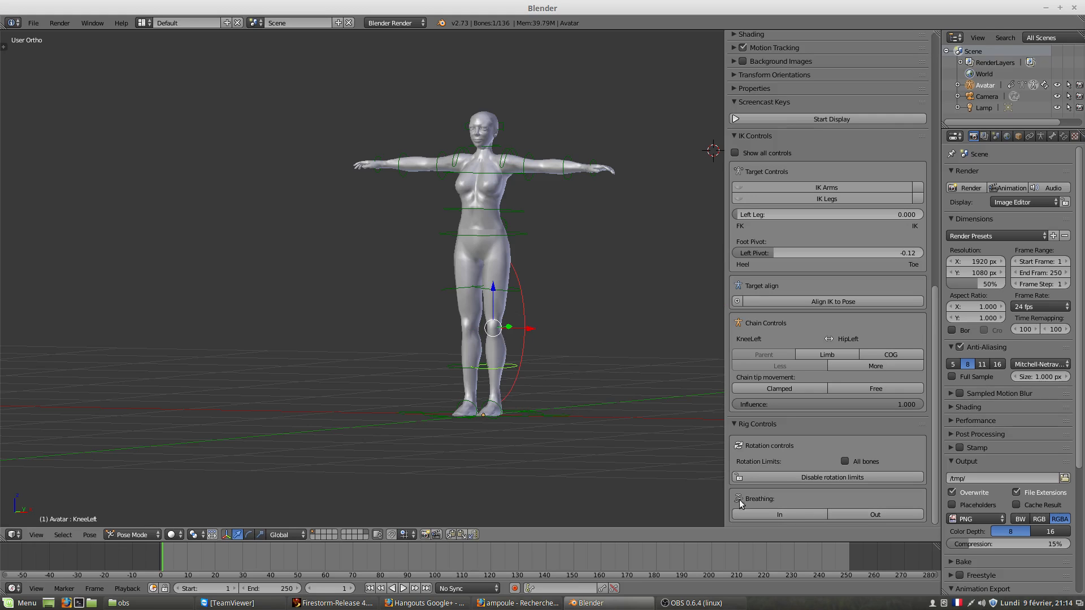
Collapse the IK Controls and expand the Properties and Display settings in the 3D view's sidebar.
scroll(660, 477, "down", 4)
scroll(665, 478, "up", 3)
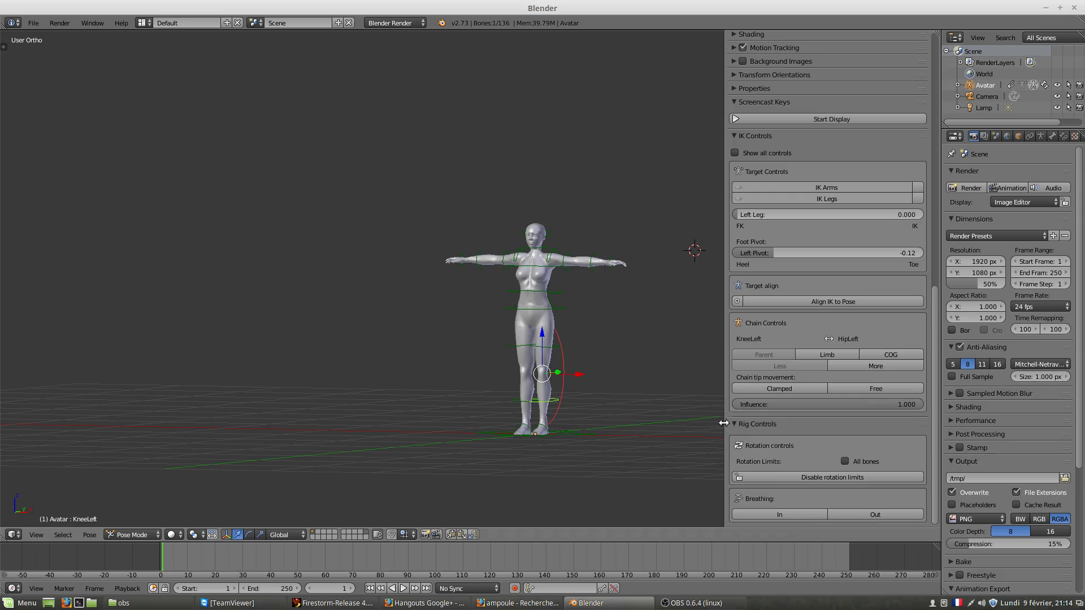
middle_click_drag(558, 393, 582, 401)
scroll(574, 417, "up", 3)
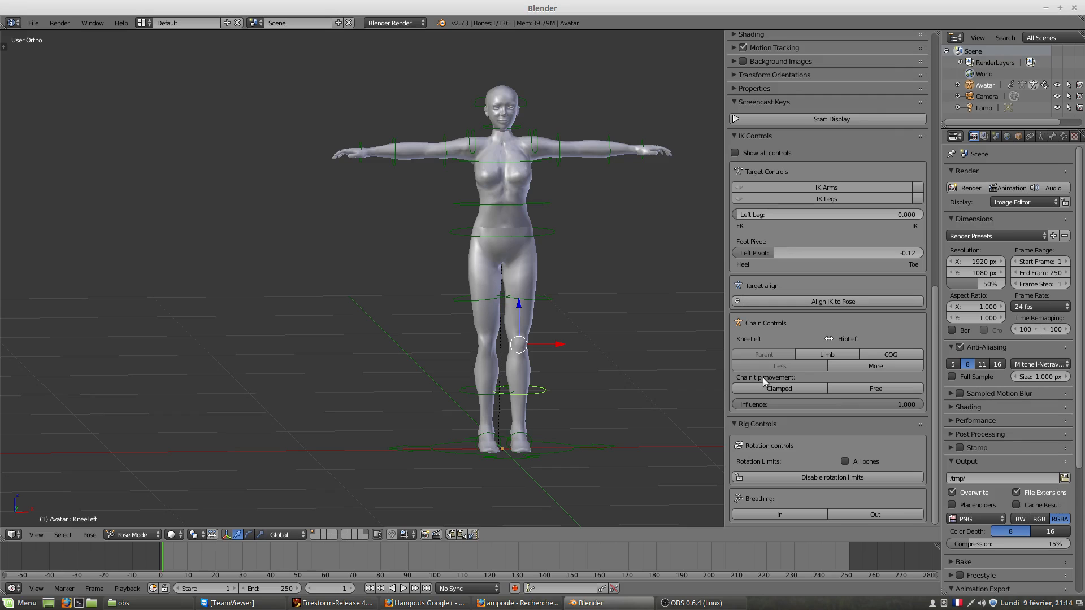
scroll(771, 387, "up", 5)
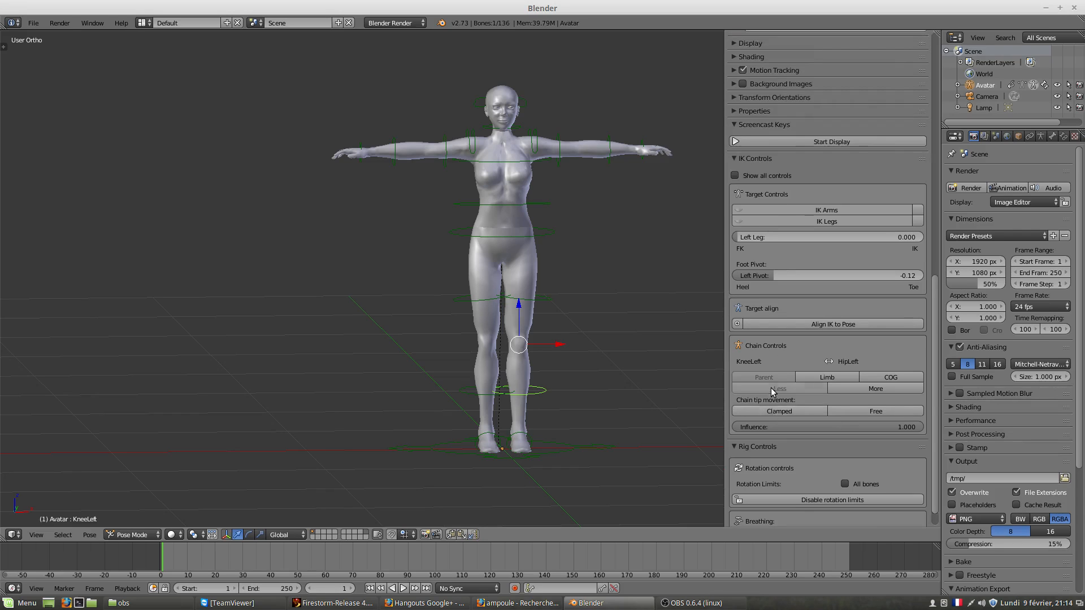
left_click(733, 249)
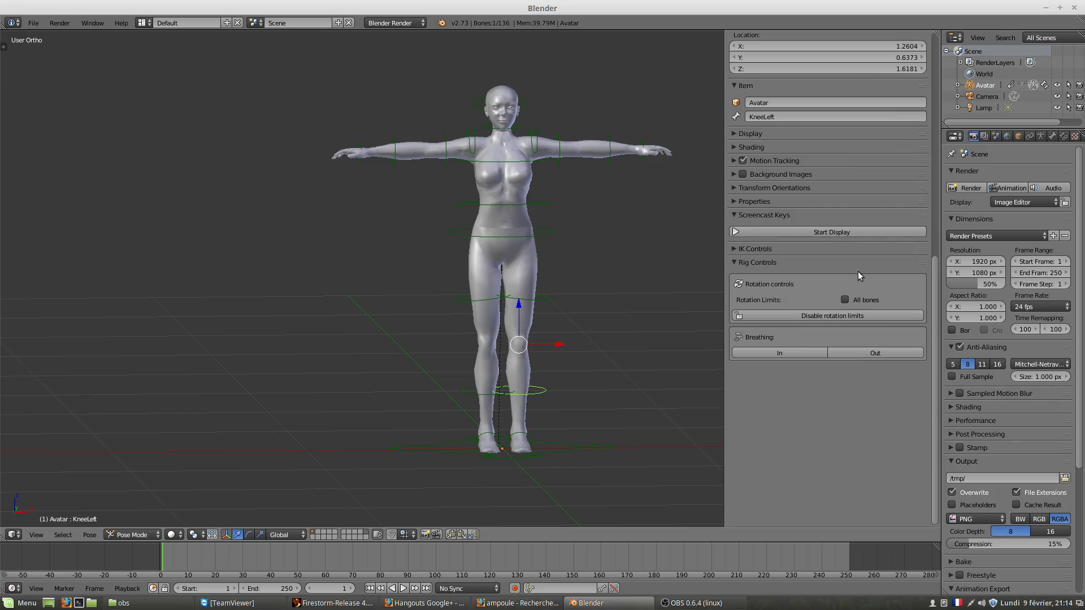
left_click(733, 201)
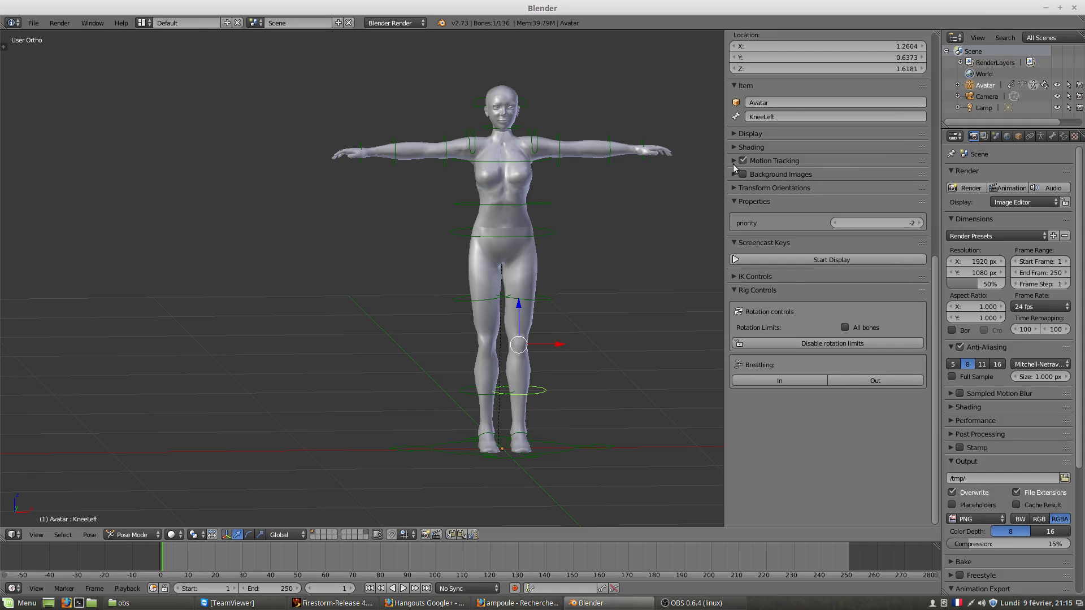
left_click(735, 134)
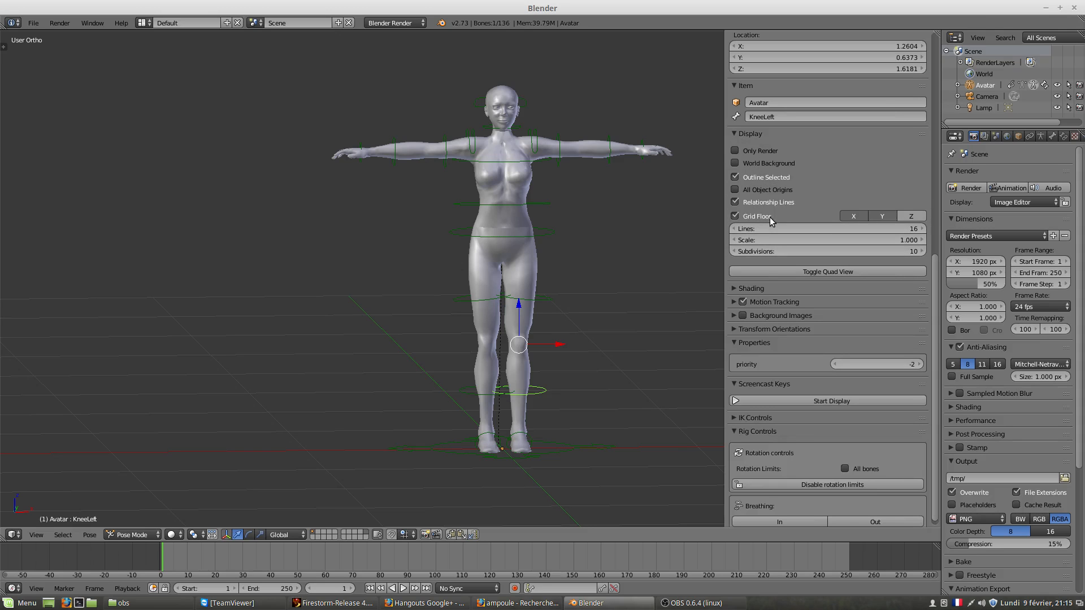
scroll(769, 217, "up", 5)
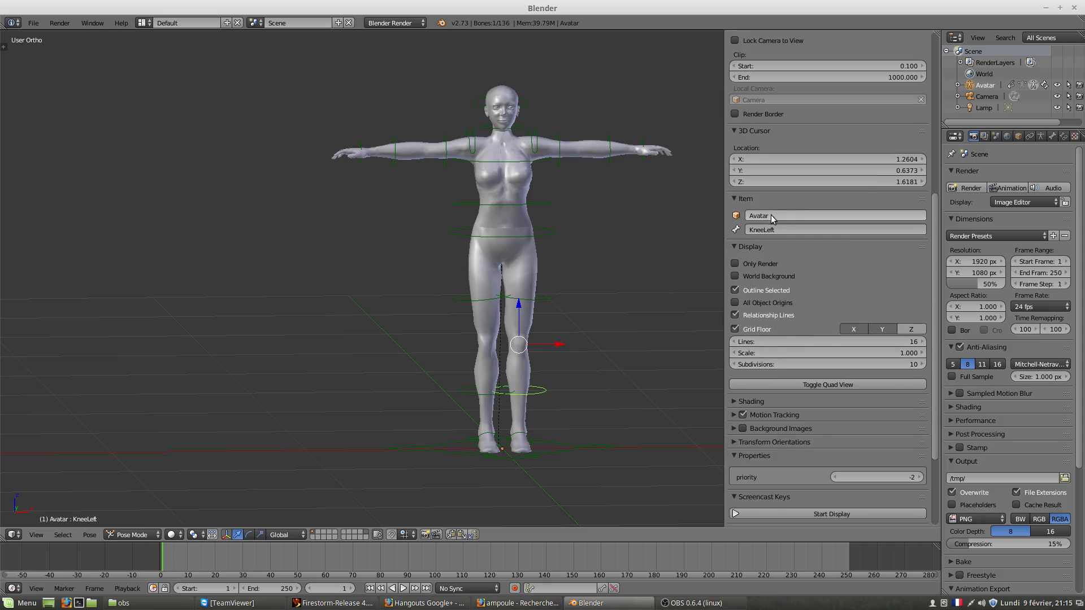
Select the left hip bone and rotate it freely so the left leg swings outward to the side.
right_click(540, 300)
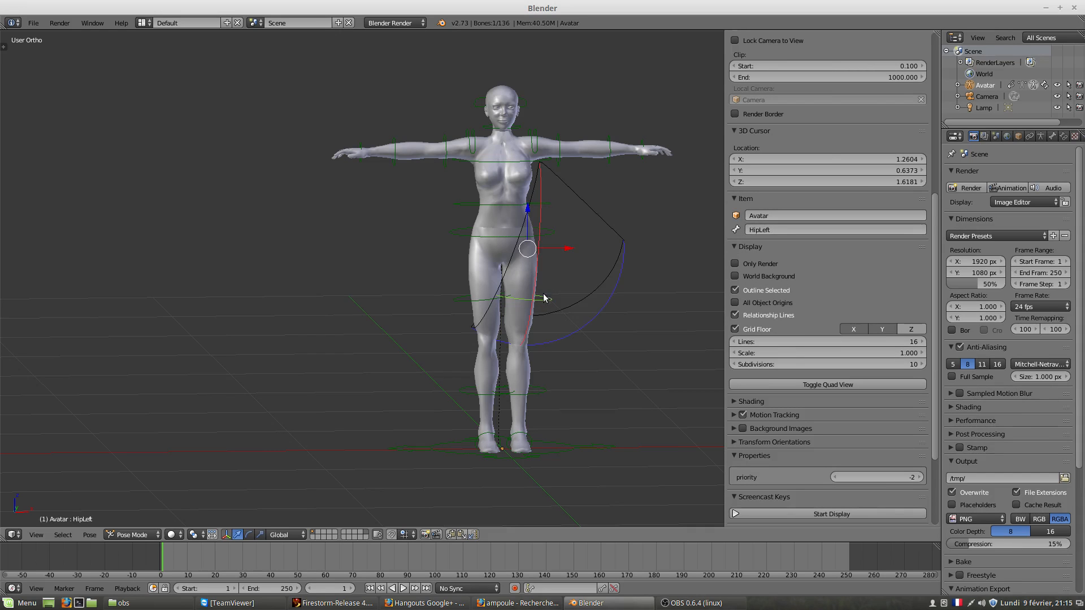
right_click(526, 242)
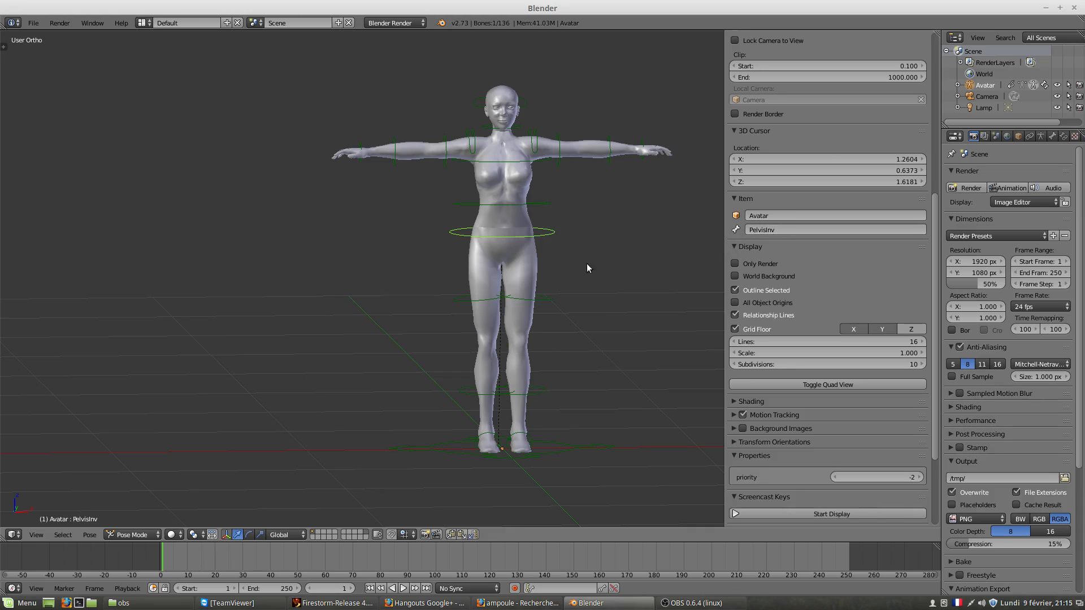
right_click(537, 305)
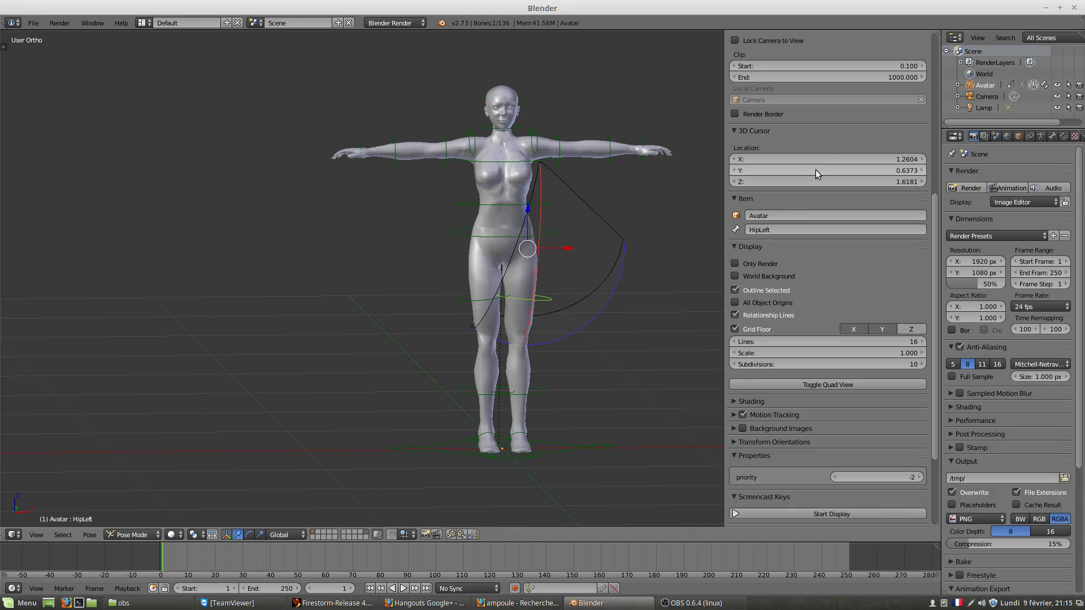
scroll(785, 192, "up", 6)
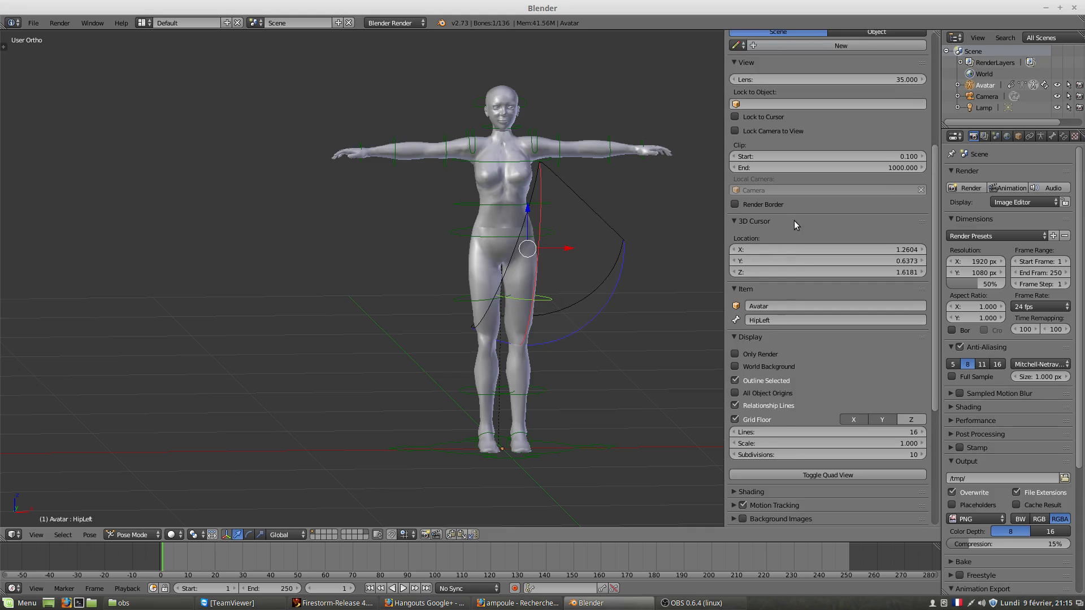
scroll(795, 224, "up", 7)
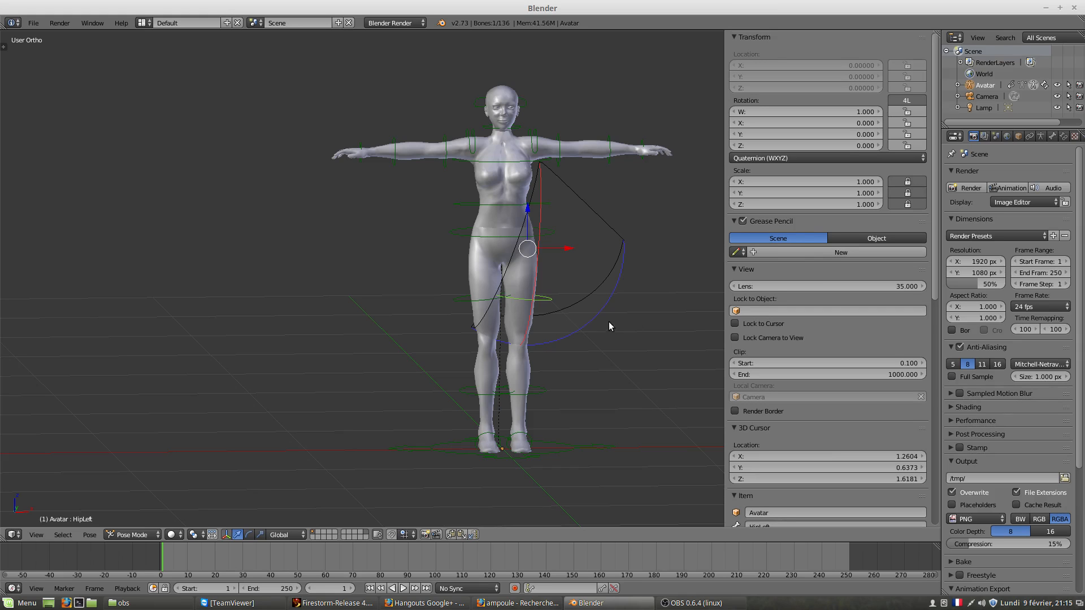
key("r")
left_click(669, 201)
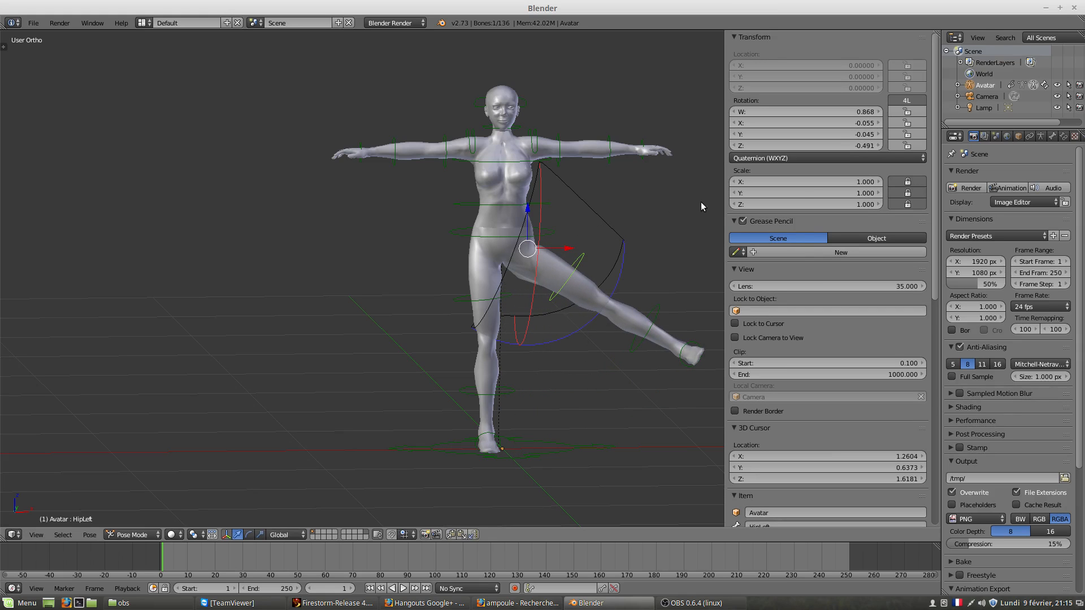
Compare the left hip bone's rotation modes by alternating between XYZ Euler and Quaternion (WXYZ), ending on XYZ Euler.
left_click(758, 159)
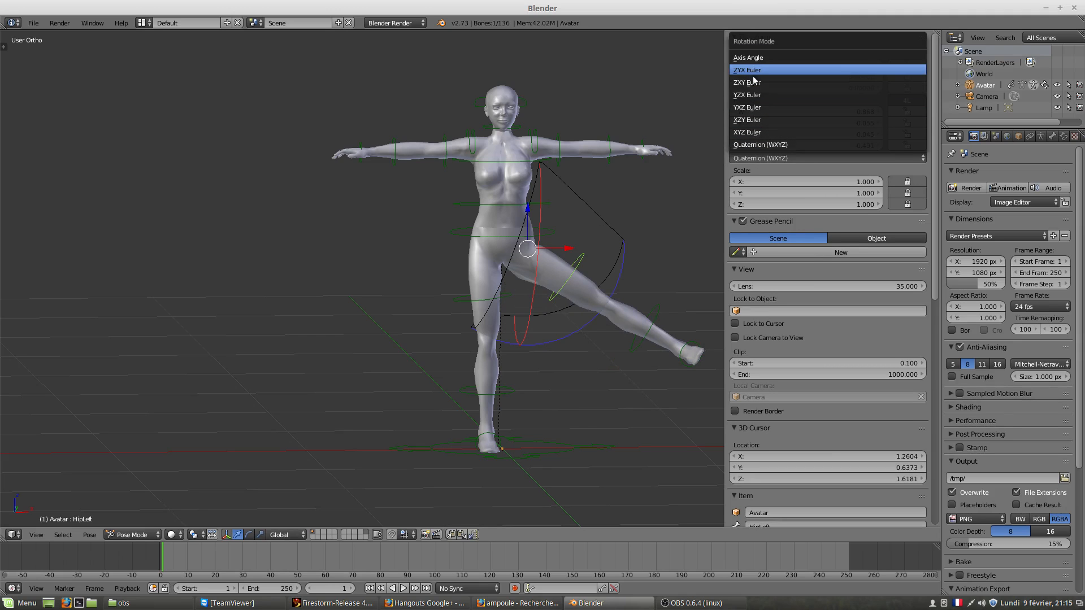
left_click(757, 132)
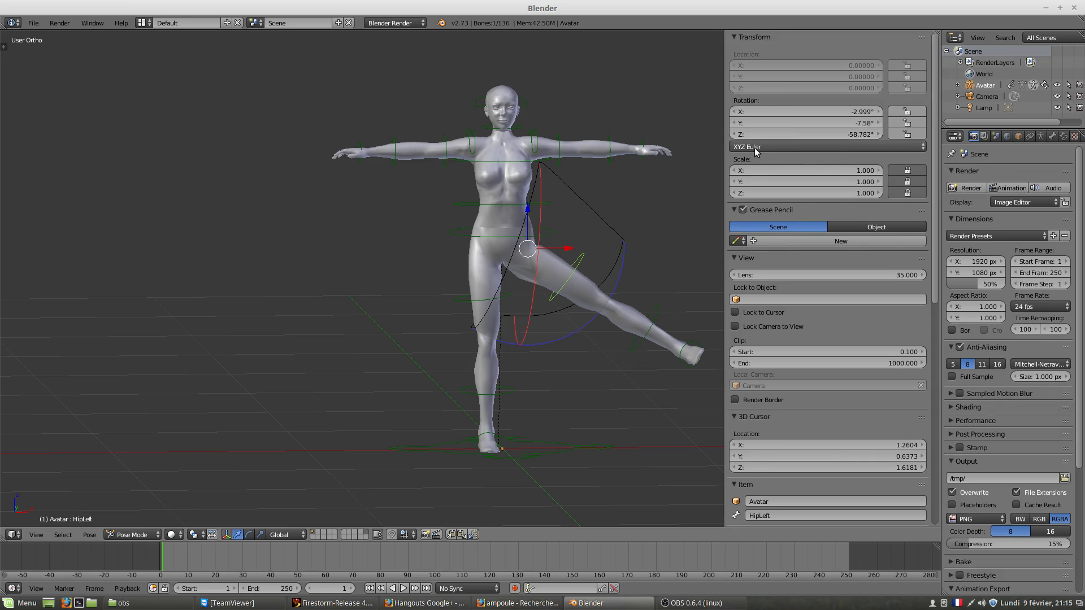
left_click(782, 148)
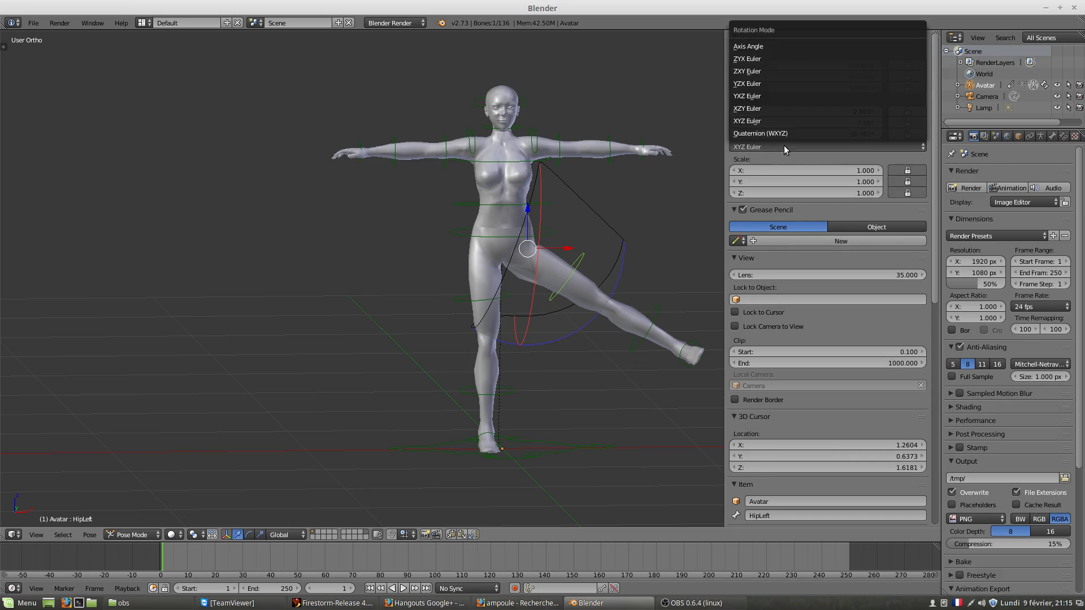
left_click(789, 133)
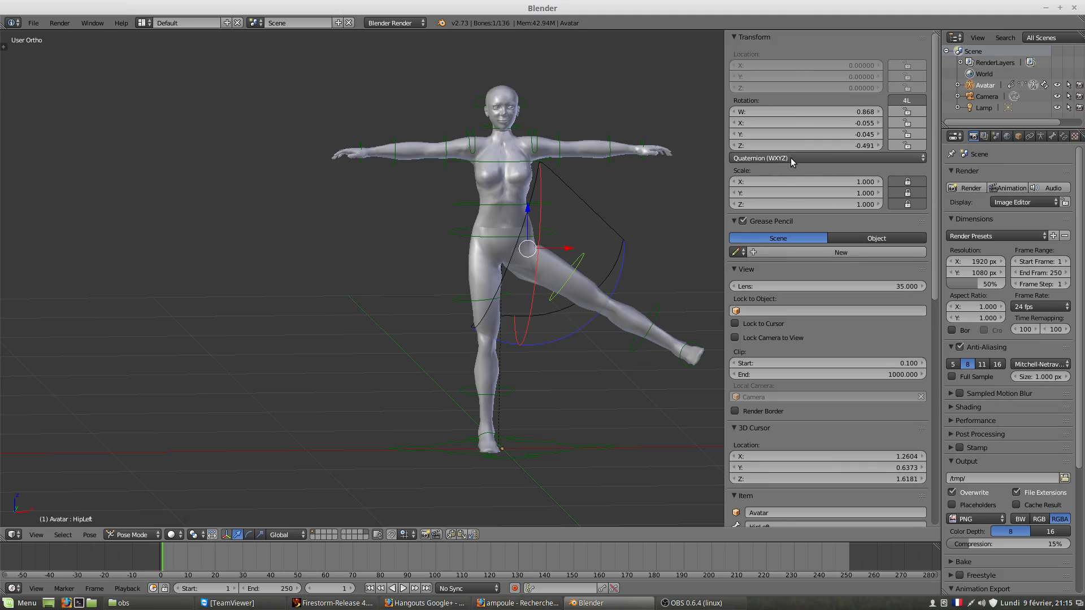
left_click(791, 158)
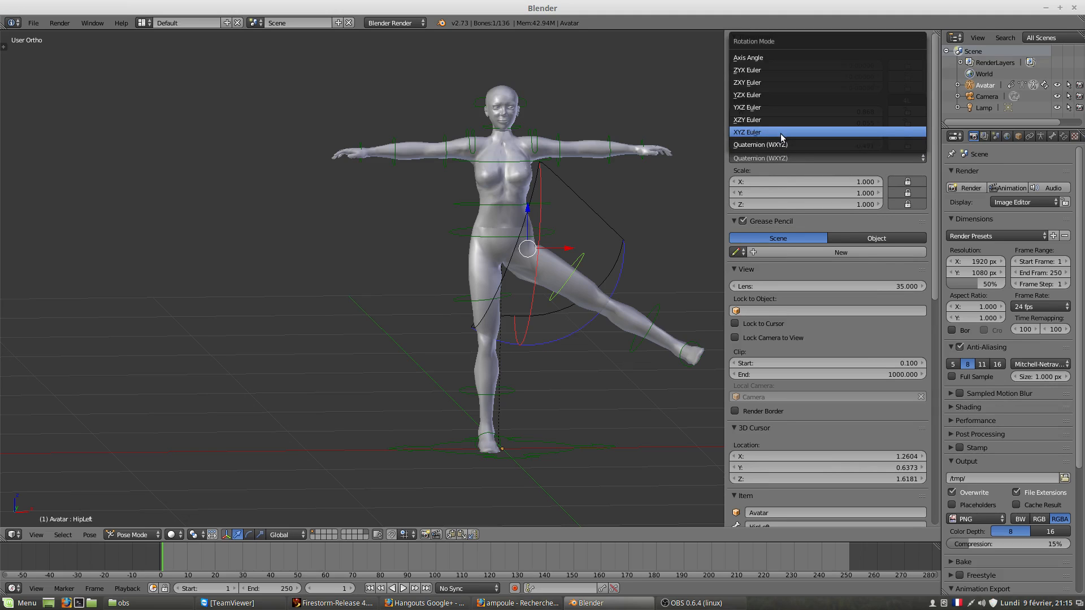
left_click(781, 134)
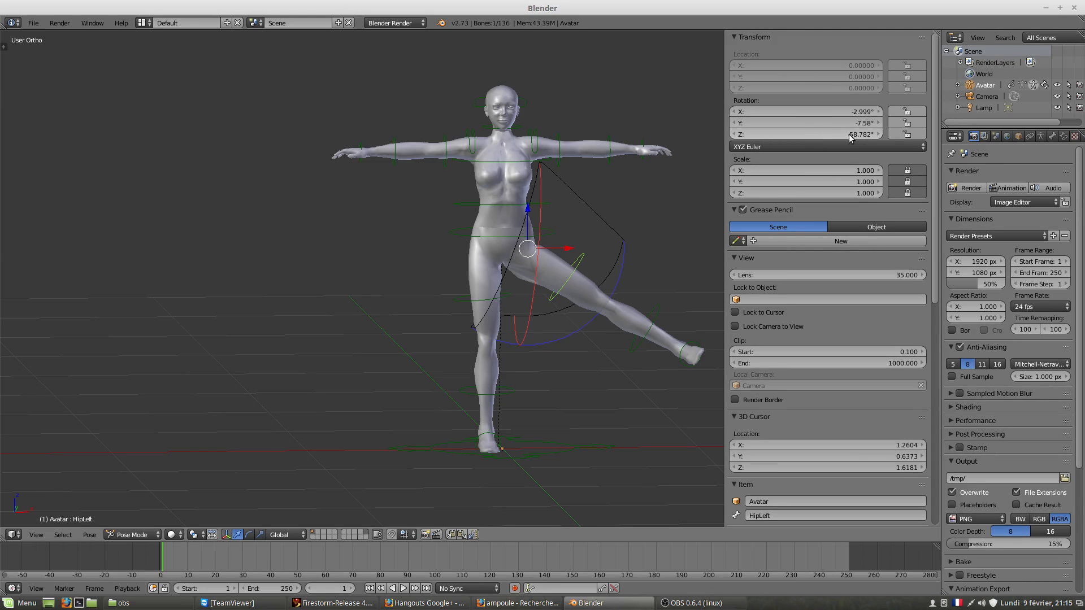
Set the left hip's Euler rotation to X -10.999°, Y -21.58°, Z -52.782°, and try altering its rotation values in Quaternion (WXYZ) mode.
left_click_drag(850, 138, 836, 111)
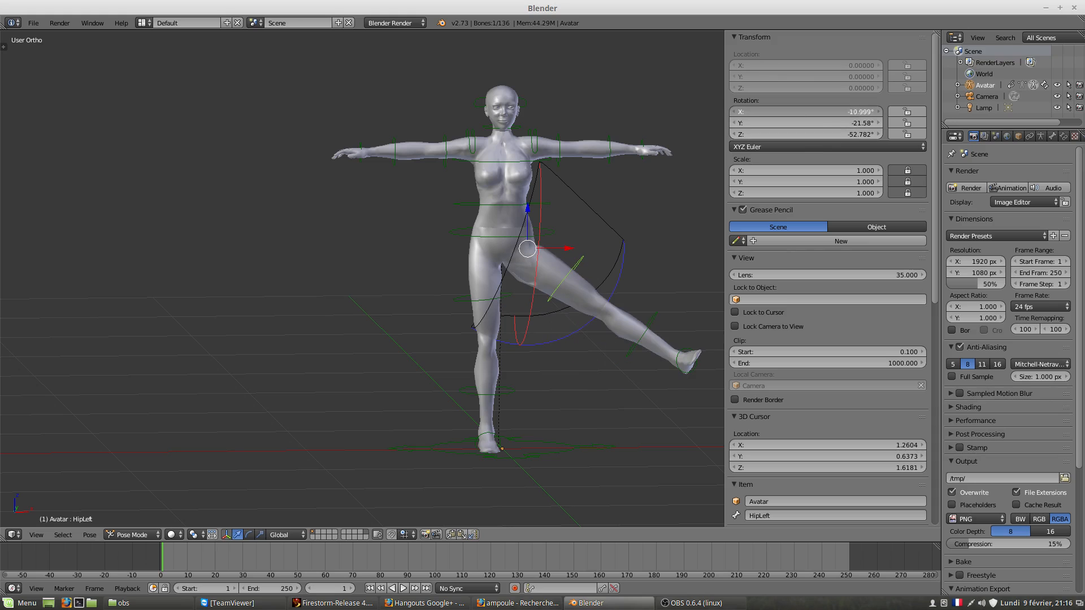
left_click(818, 144)
left_click(820, 135)
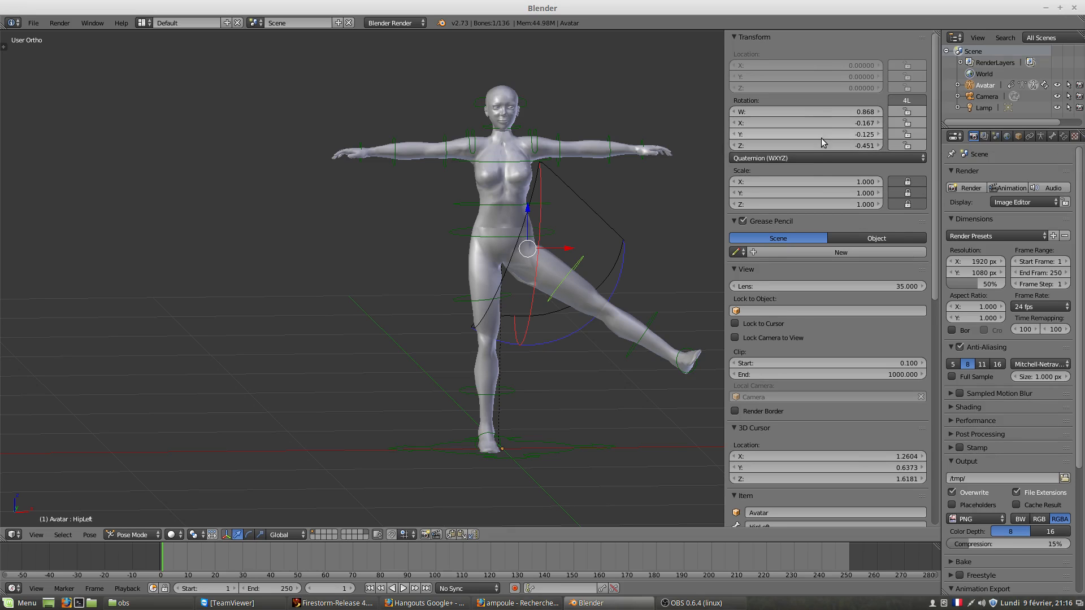
mouse_move(826, 144)
left_mouse_down()
mouse_move(864, 145)
mouse_move(802, 144)
mouse_move(829, 138)
left_mouse_up()
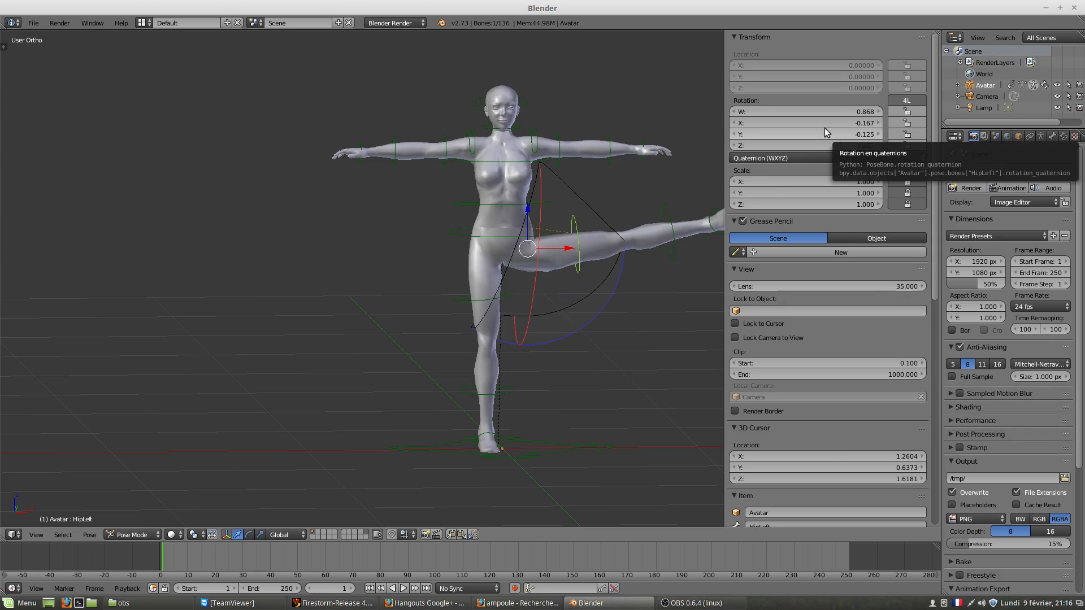
Switch the left hip bone's rotation mode to XYZ Euler and set its Z rotation to -8.561°.
left_click(814, 157)
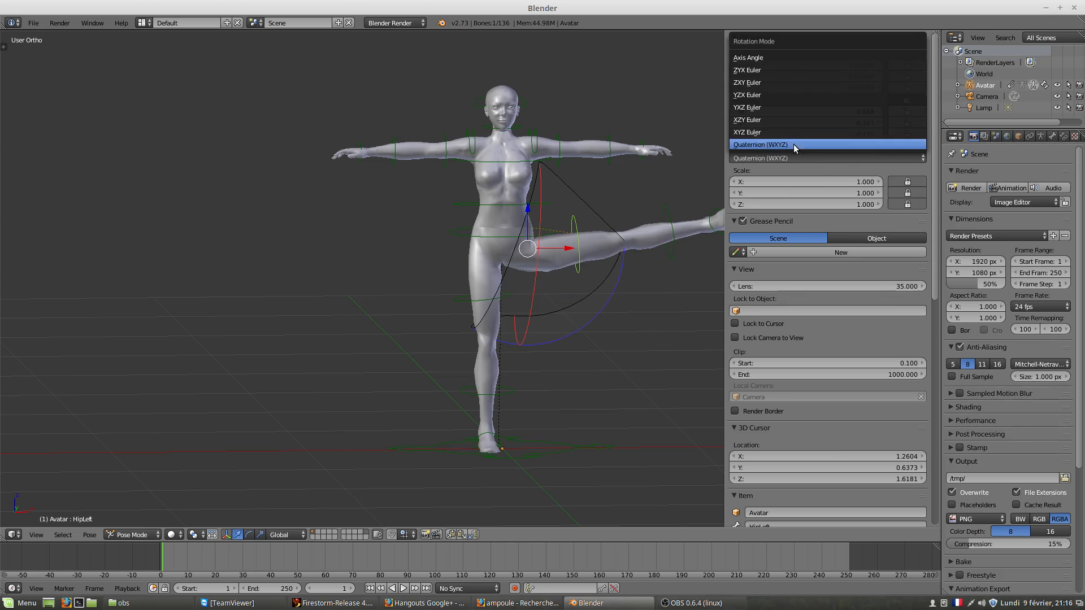
left_click(781, 131)
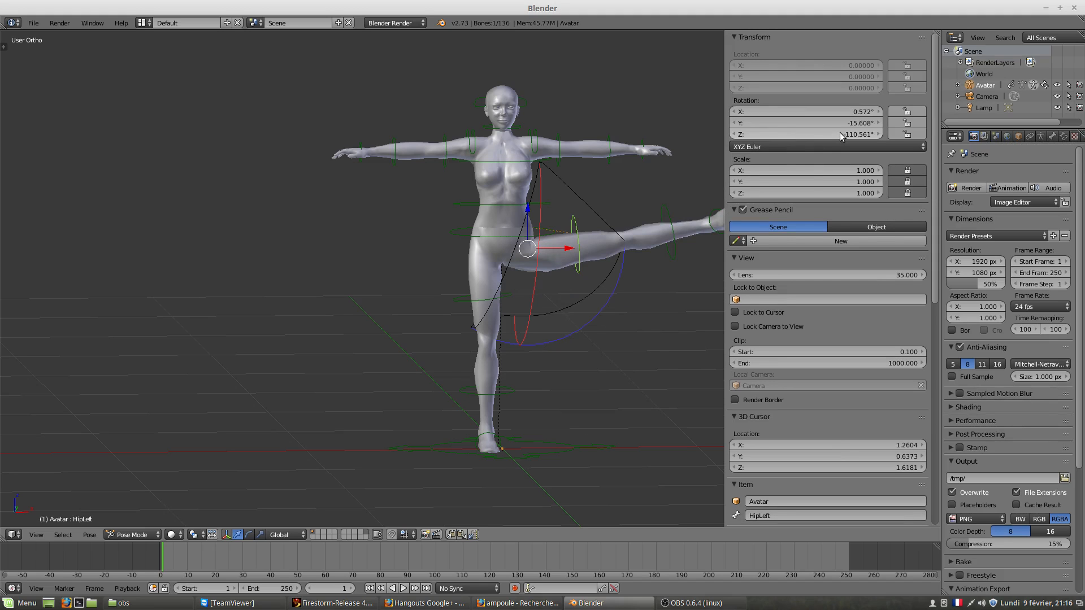
left_click_drag(839, 134, 912, 134)
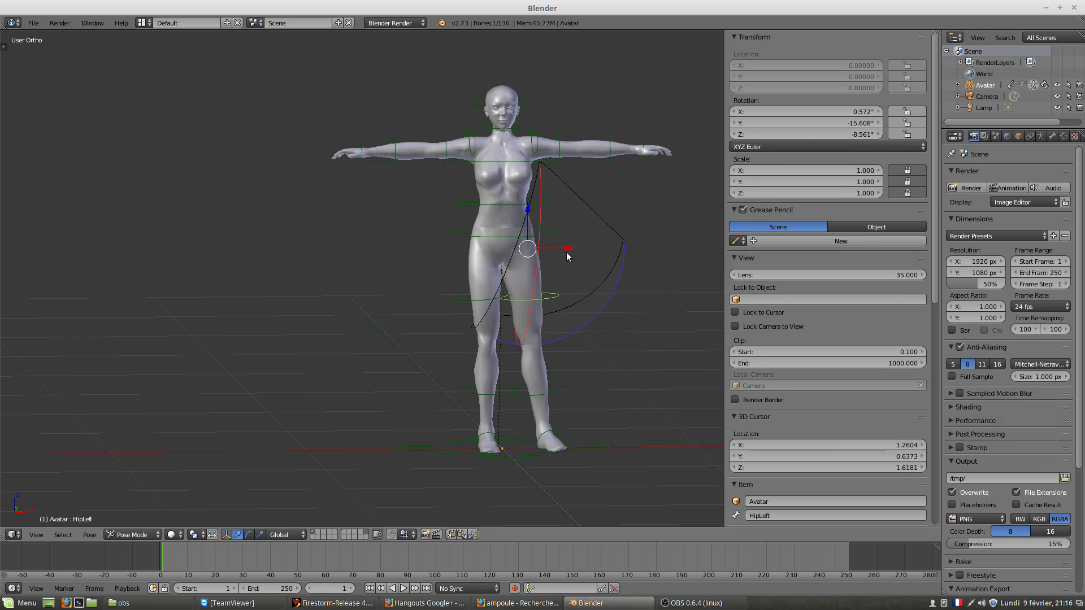
Reselect the left hip bone and clear its rotation.
right_click(518, 240)
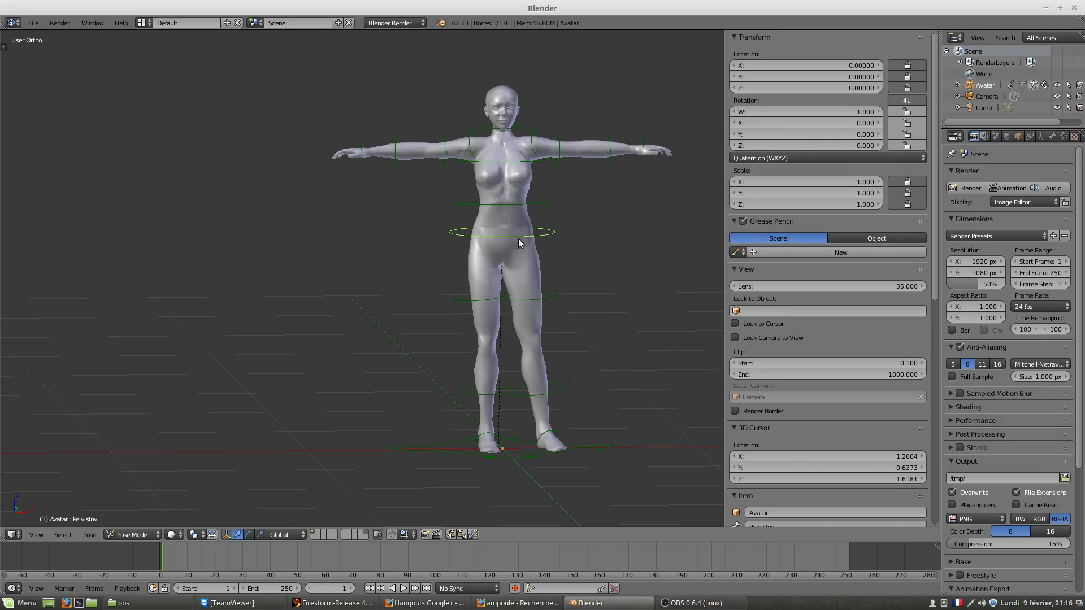
right_click(548, 301)
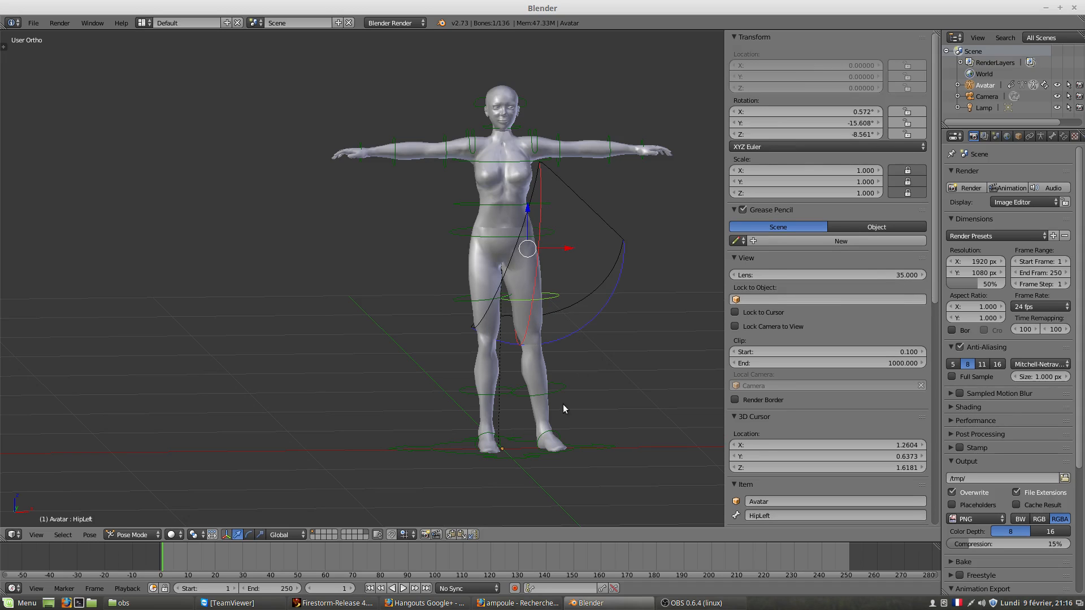
scroll(582, 380, "up", 1)
middle_click_drag(571, 378, 574, 333)
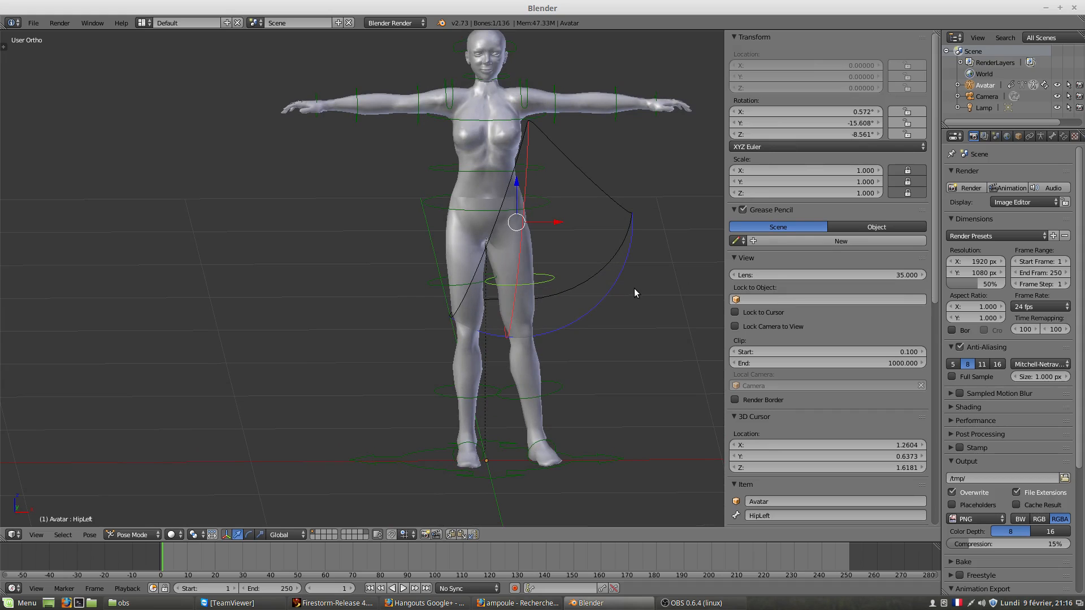
key("alt+r")
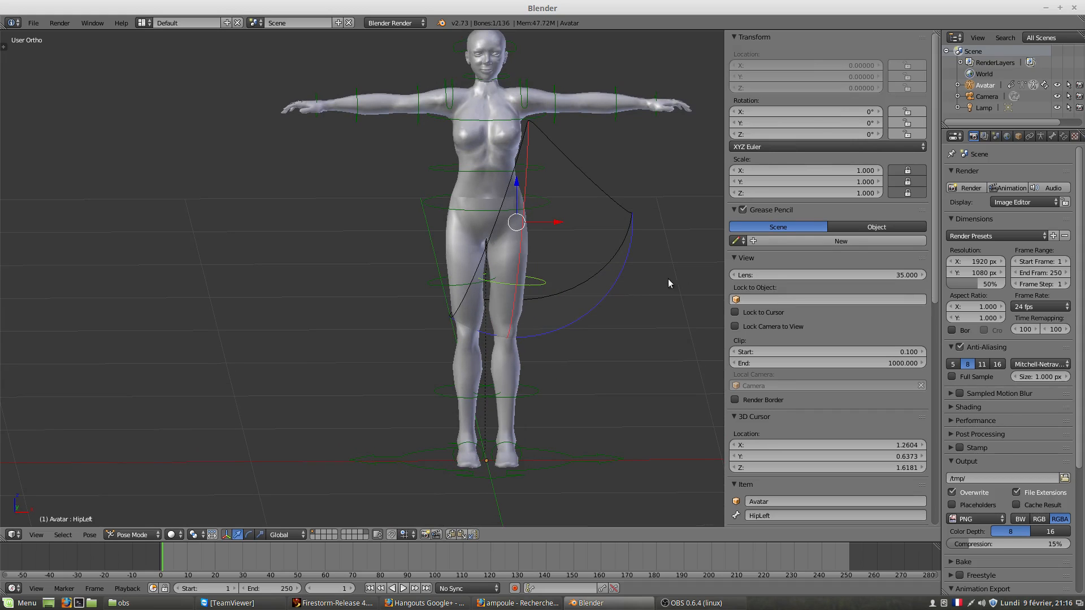
Narrow the 3D view's sidebar slightly and expand the IK Controls again to show the left leg's target controls.
scroll(588, 371, "down", 3)
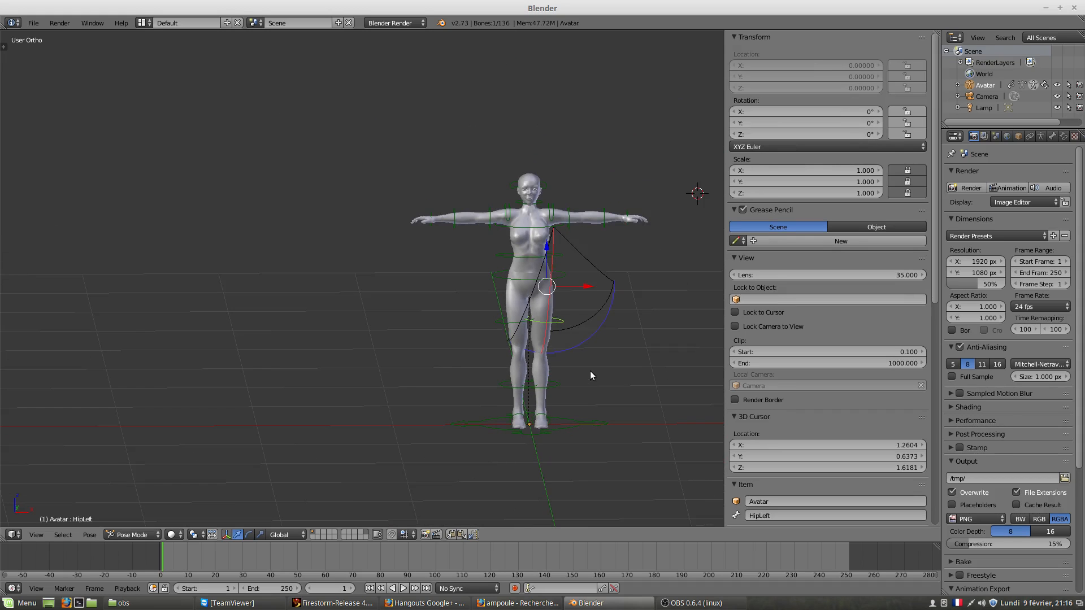
middle_click_drag(590, 372, 548, 325)
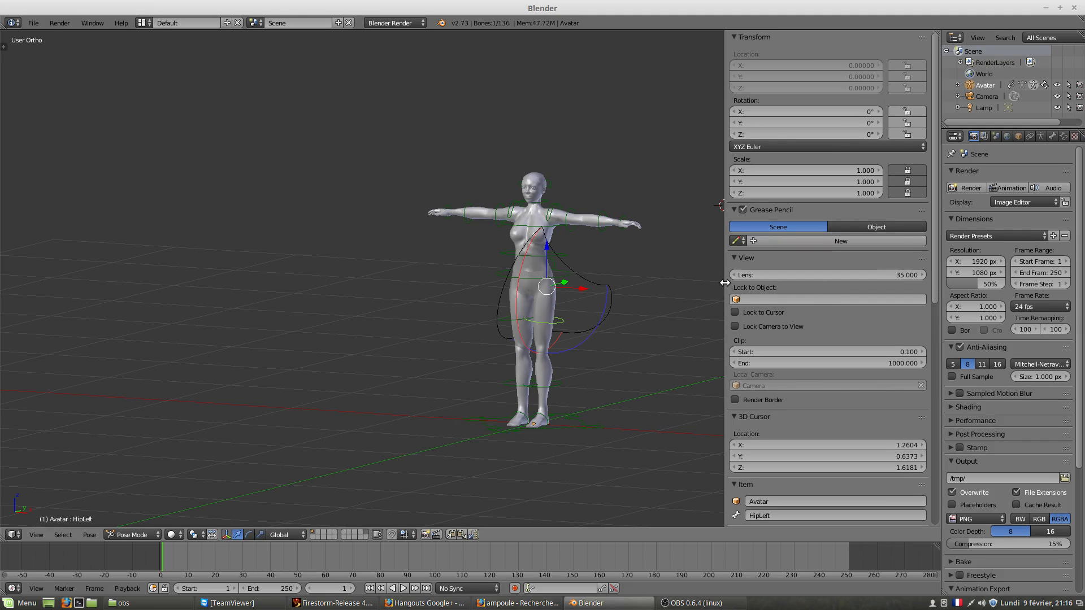
mouse_move(726, 282)
left_mouse_down()
mouse_move(770, 282)
mouse_move(741, 287)
left_mouse_up()
scroll(788, 452, "down", 10)
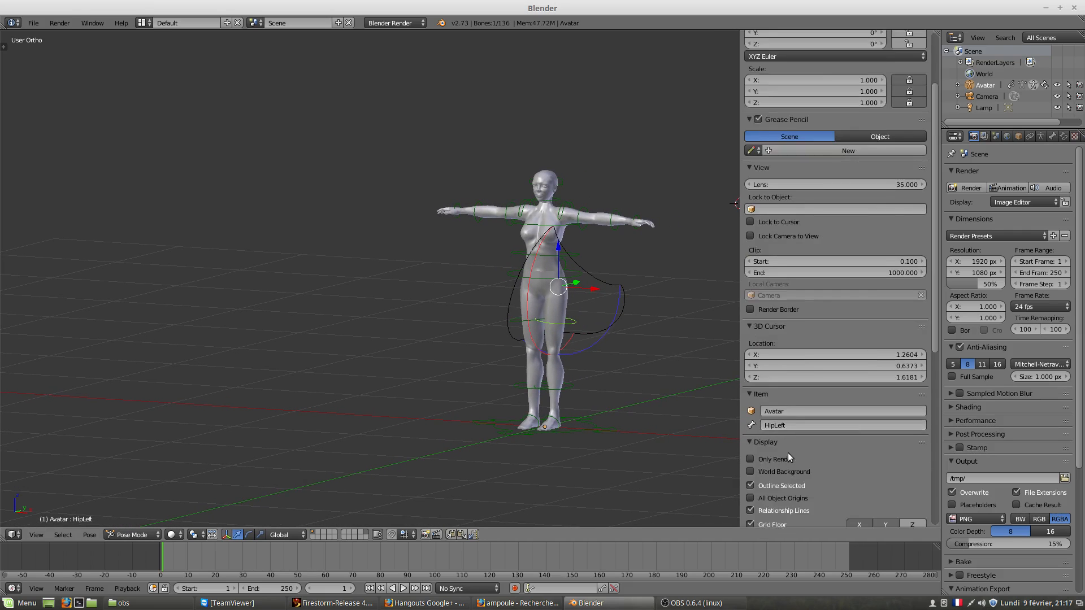
scroll(787, 455, "down", 6)
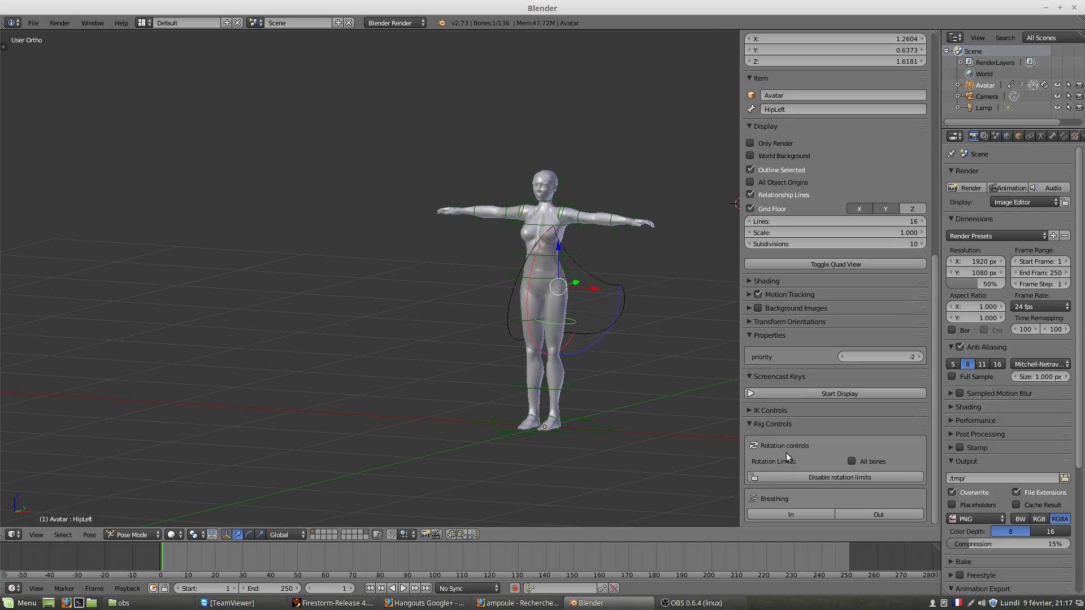
left_click(749, 410)
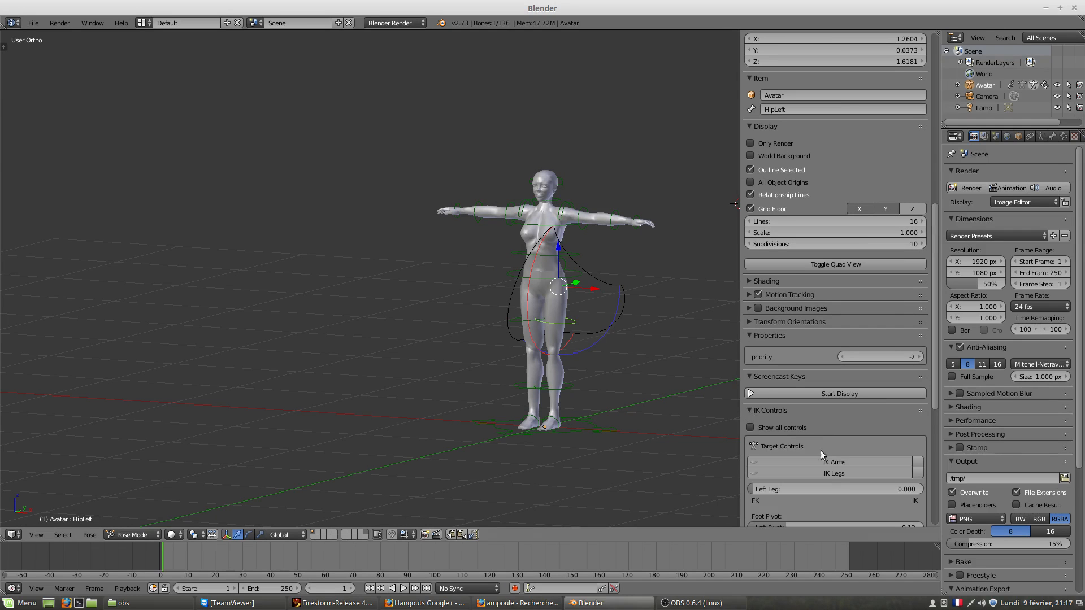
scroll(826, 469, "down", 5)
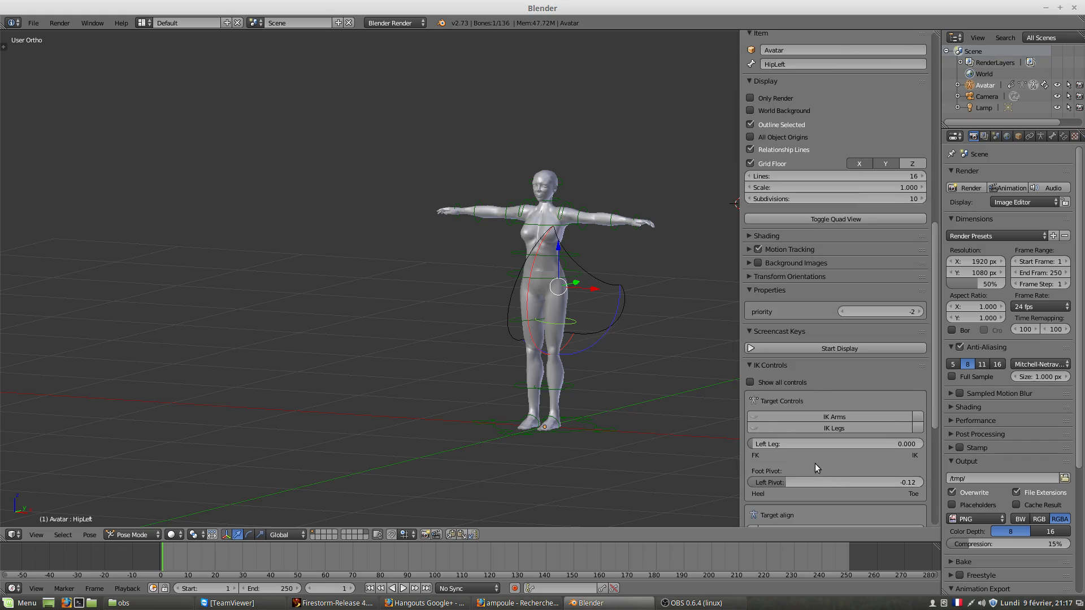
Switch the left hip's IK chain between the COG and Parent options in the Chain Controls, finishing on Parent.
scroll(815, 464, "down", 3)
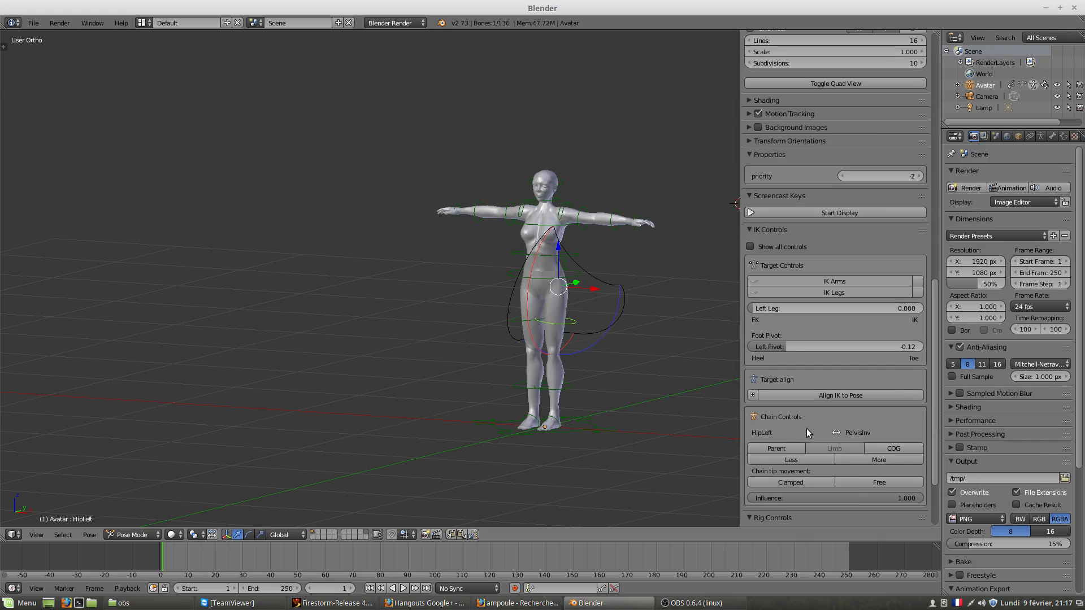
left_click(896, 449)
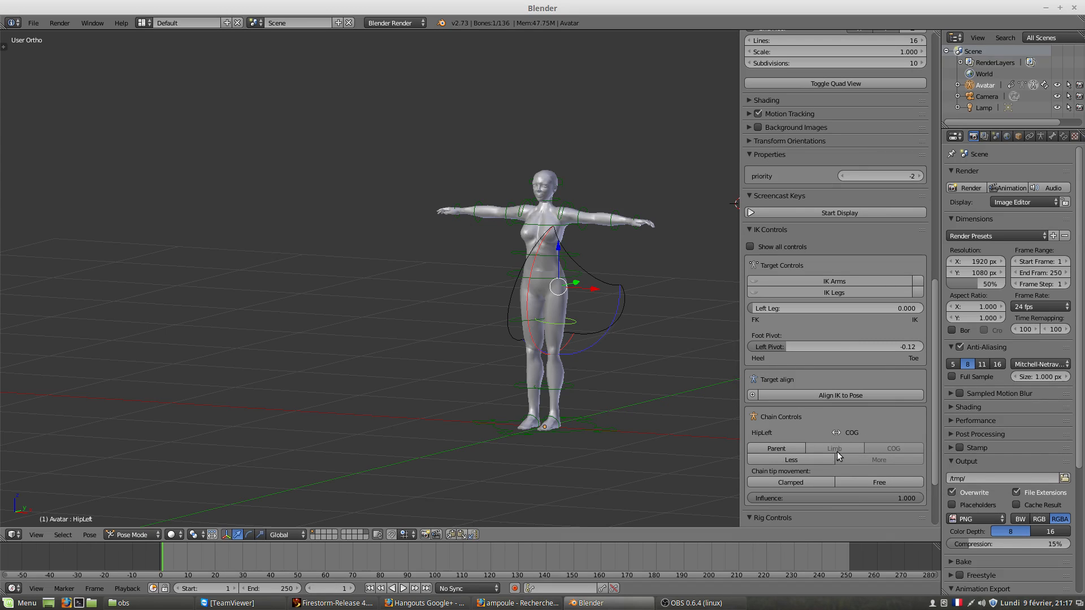
left_click(776, 449)
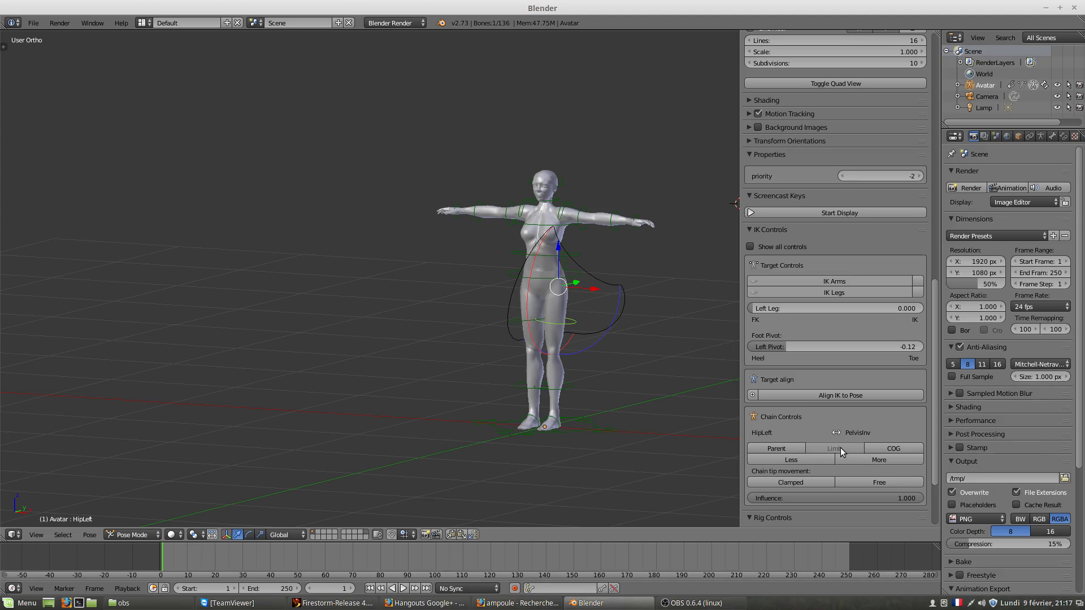
left_click(883, 449)
left_click(775, 449)
Select the left knee bone and try rotating it and then moving it.
middle_click_drag(583, 422, 563, 398)
right_click(562, 396)
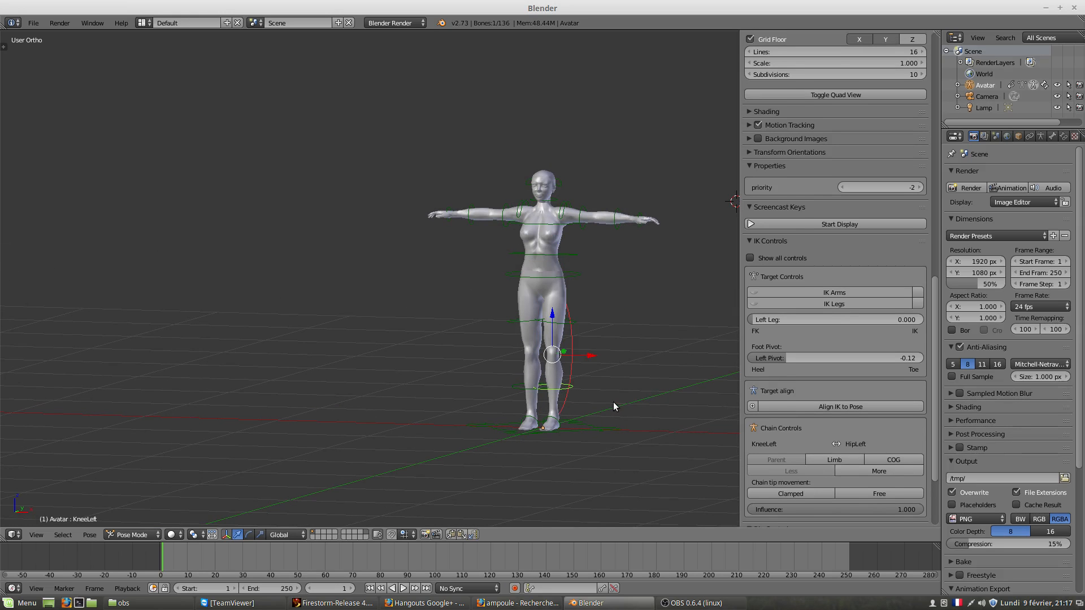
key("r")
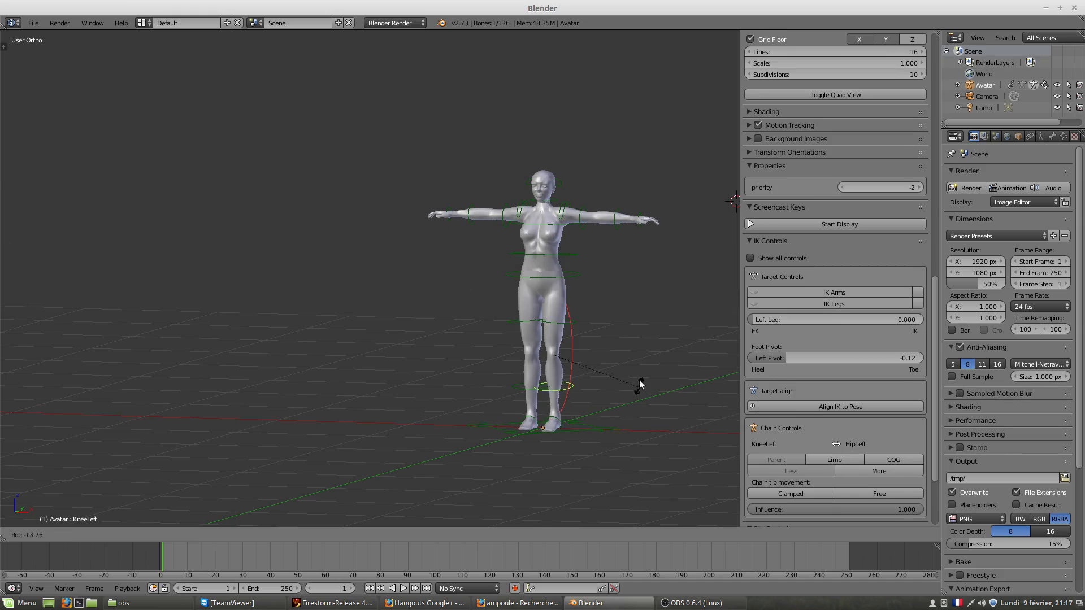
right_click(599, 405)
key("g")
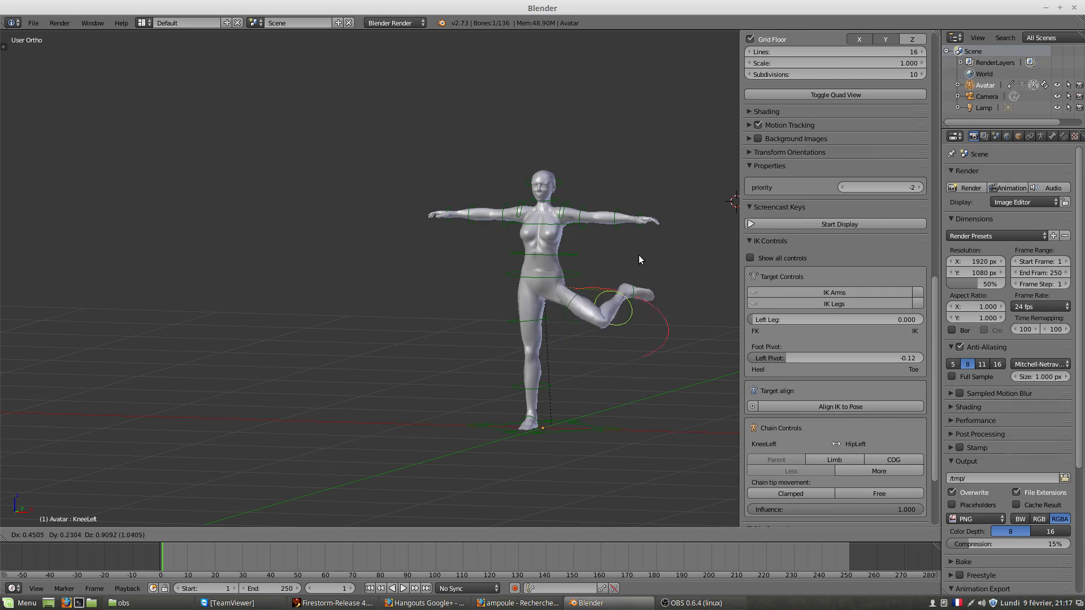
right_click(599, 374)
Select the left wrist bone and try moving it downward with the arm following.
right_click(640, 226)
key("g")
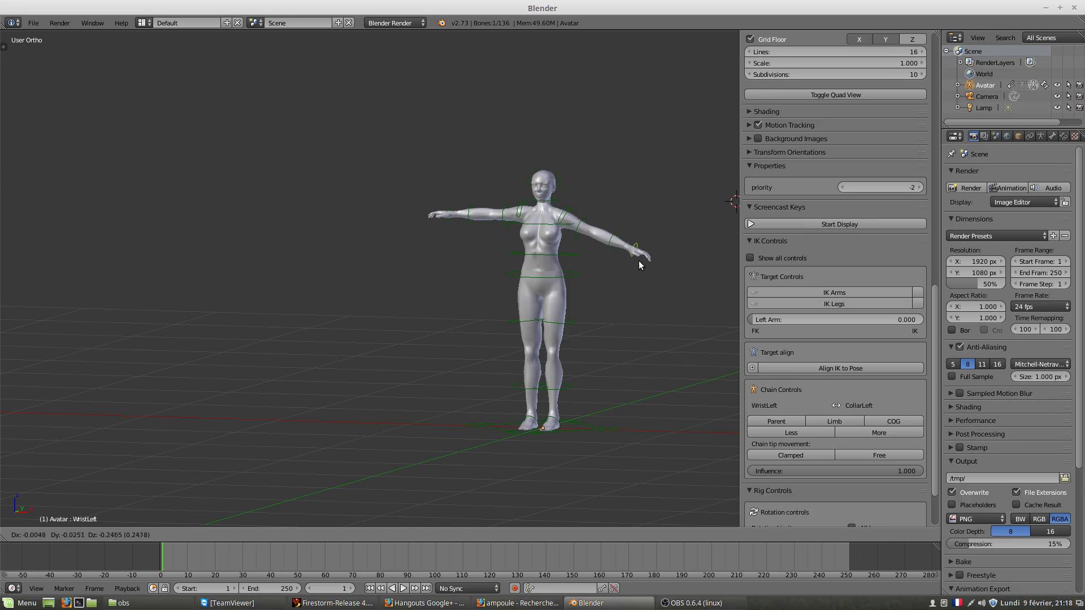
left_click(639, 260)
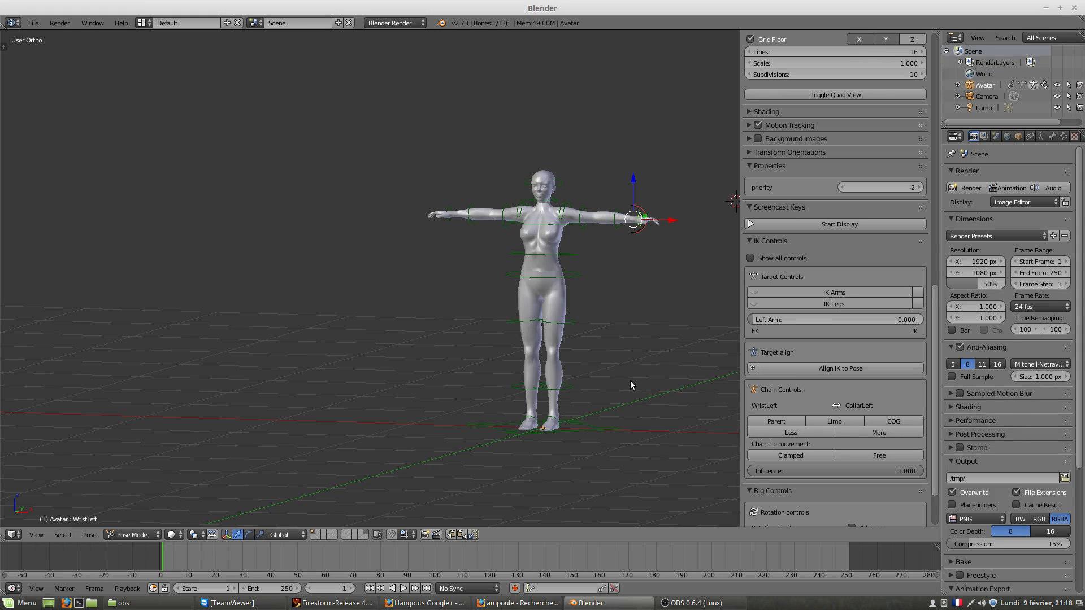
Show the avatar from the front and set the animation's start frame to 0 and end frame to 100.
middle_click_drag(593, 366, 614, 373)
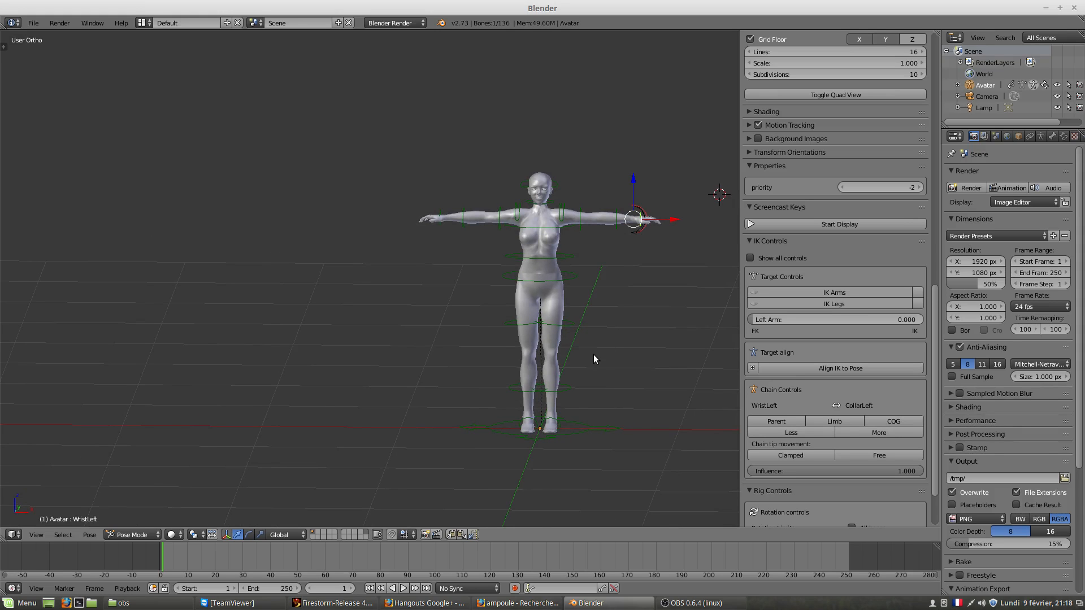
key("KP_1")
middle_click_drag(620, 356, 564, 351, "shift")
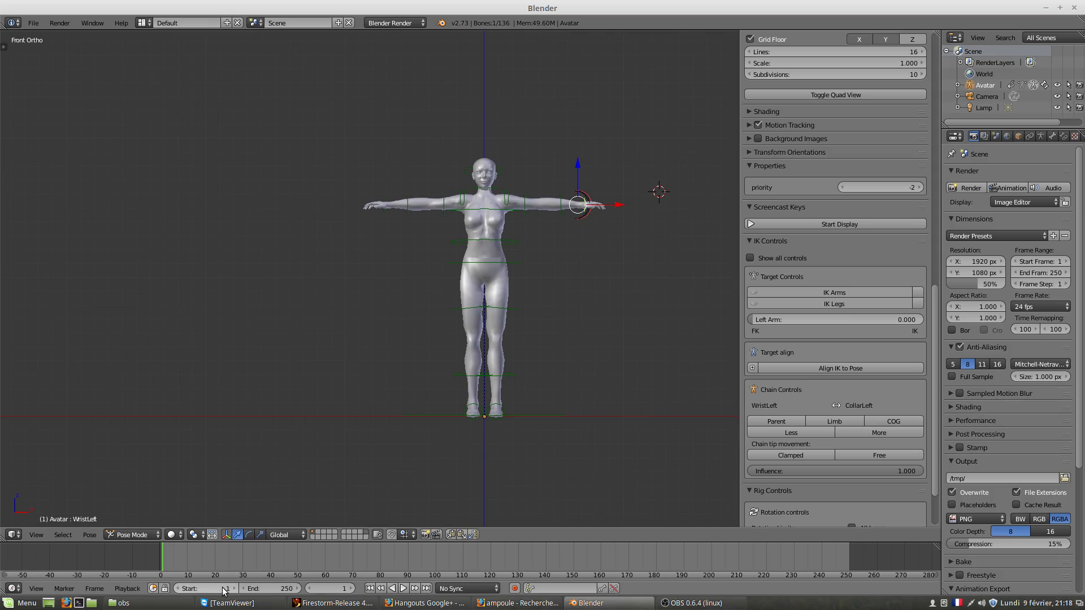
left_click(177, 589)
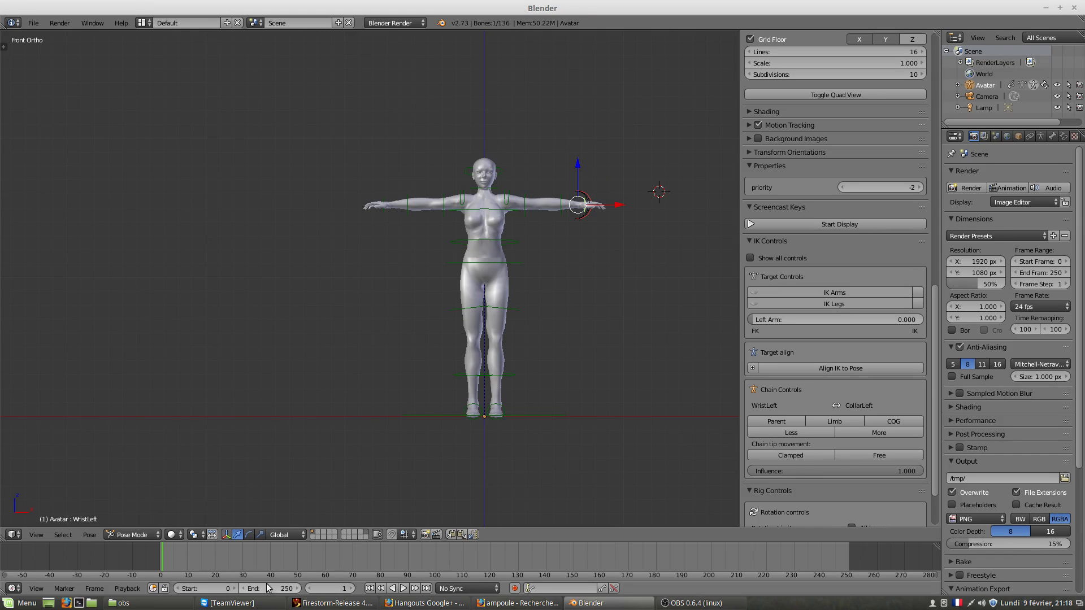
left_click(282, 590)
type("100")
key("Return")
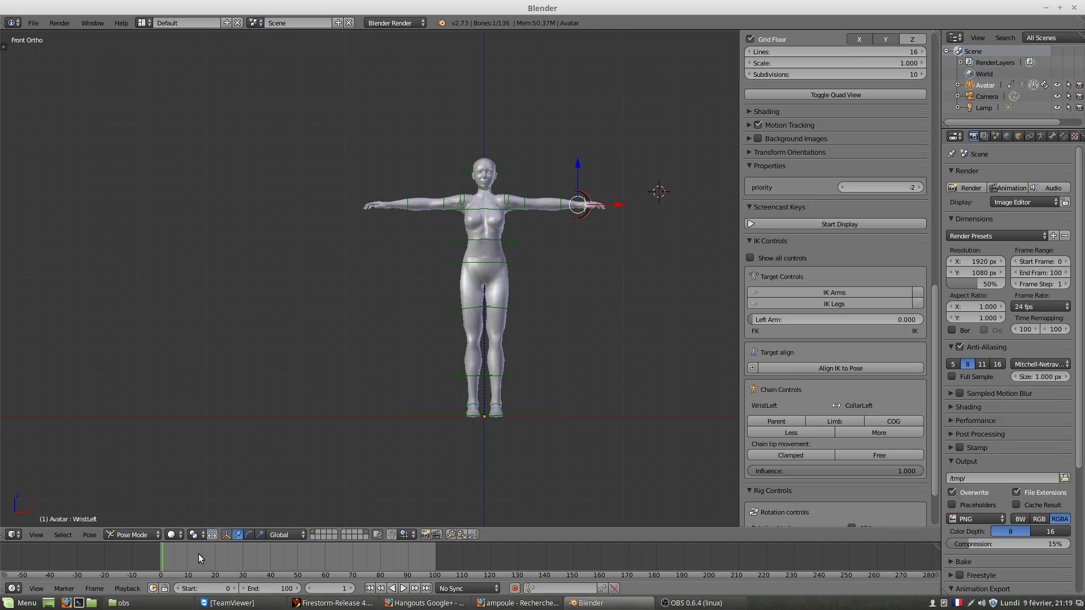
Set the timeline's current frame to 0.
left_click(309, 589)
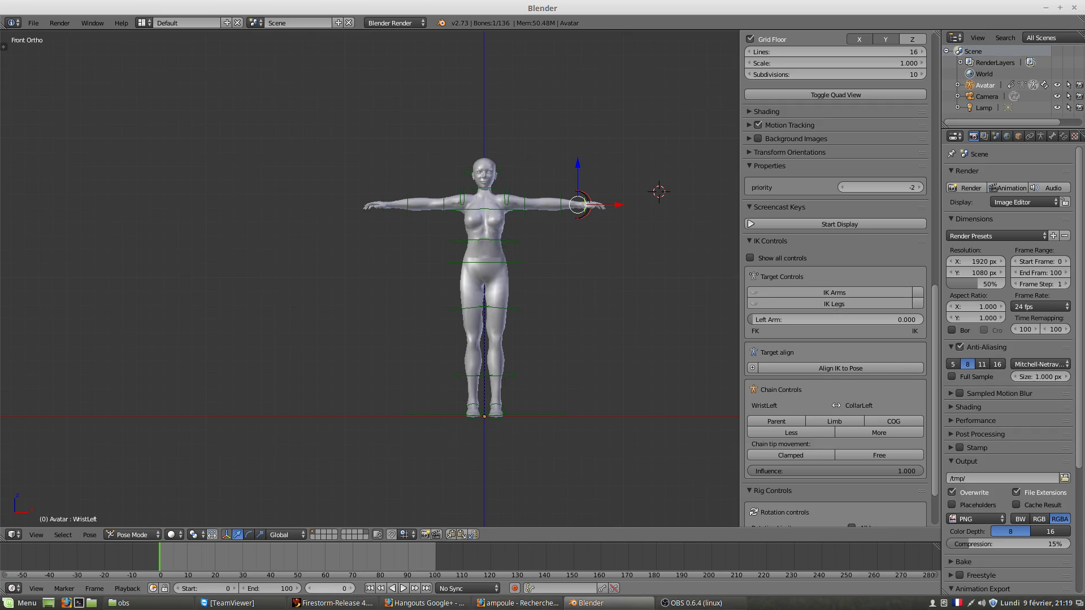
left_click_drag(314, 588, 314, 590)
left_click(311, 586)
left_click(310, 585)
left_click(311, 586)
left_click(310, 586)
left_click(311, 586)
left_click(310, 586)
left_click(310, 585)
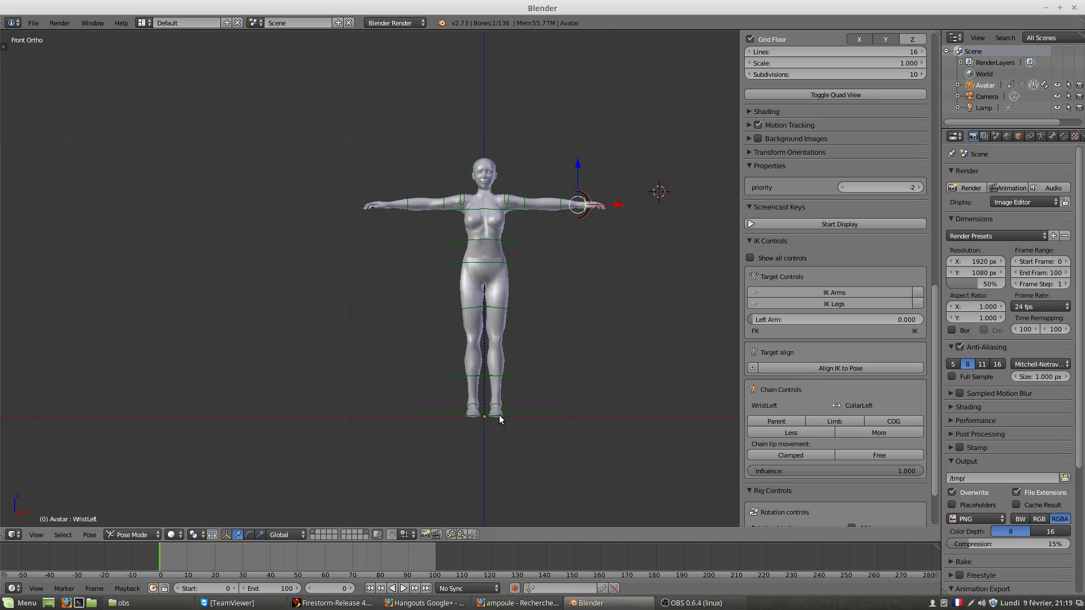
Select all of the avatar's bones and insert a LocRotScale keyframe at frame 0.
right_click(510, 374)
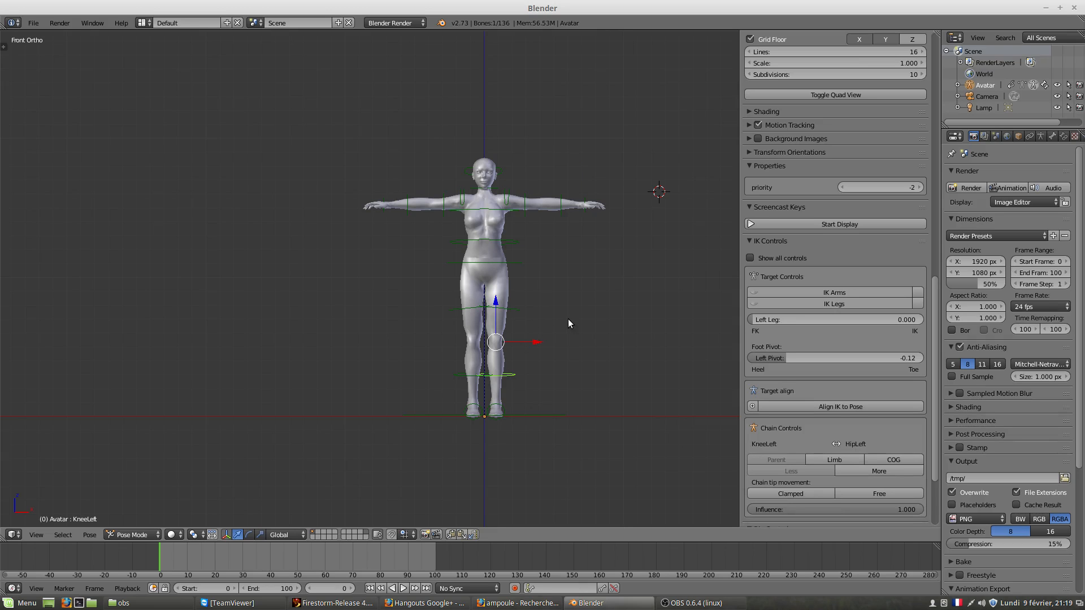
key("a")
key("a")
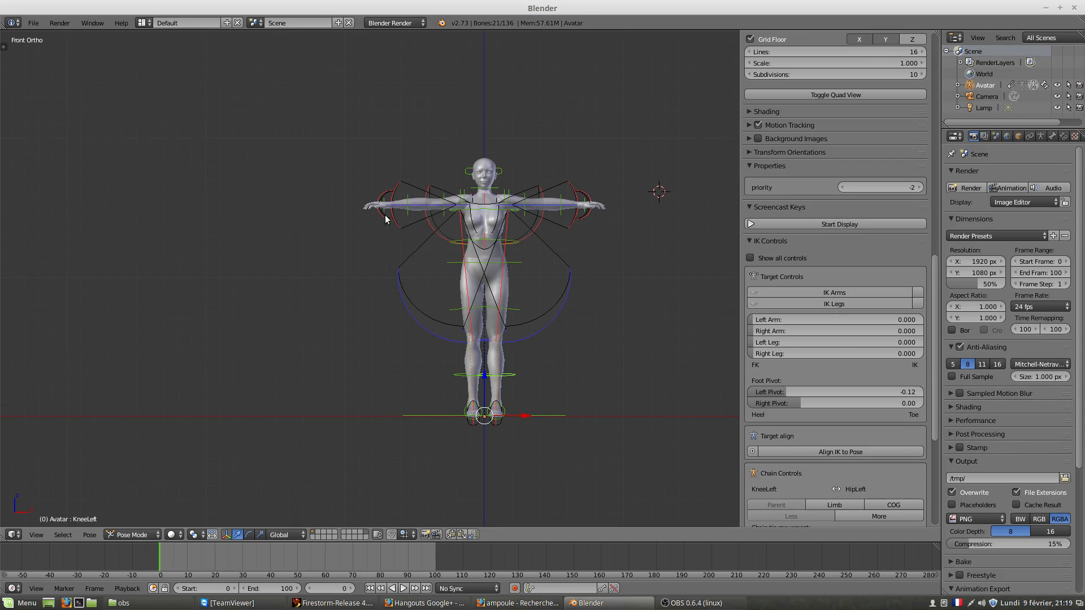
key("Tab")
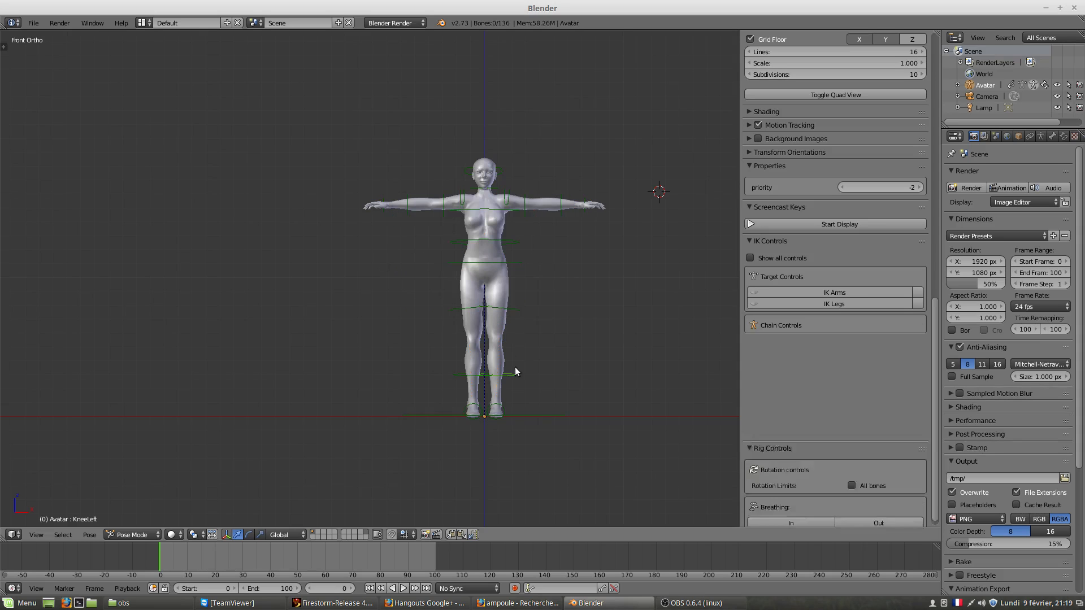
key("Tab")
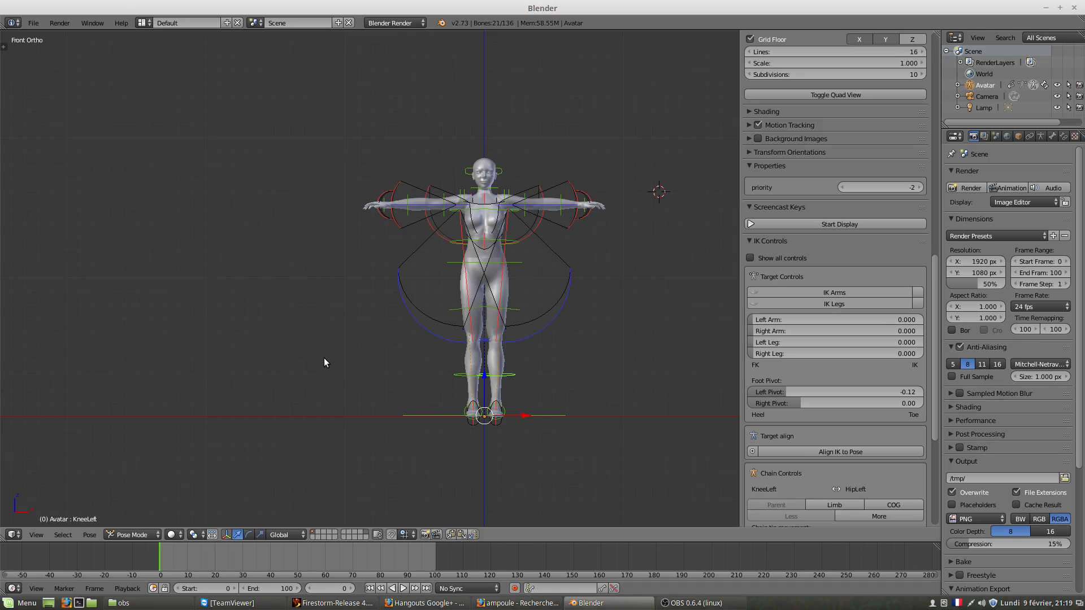
key("i")
key("i")
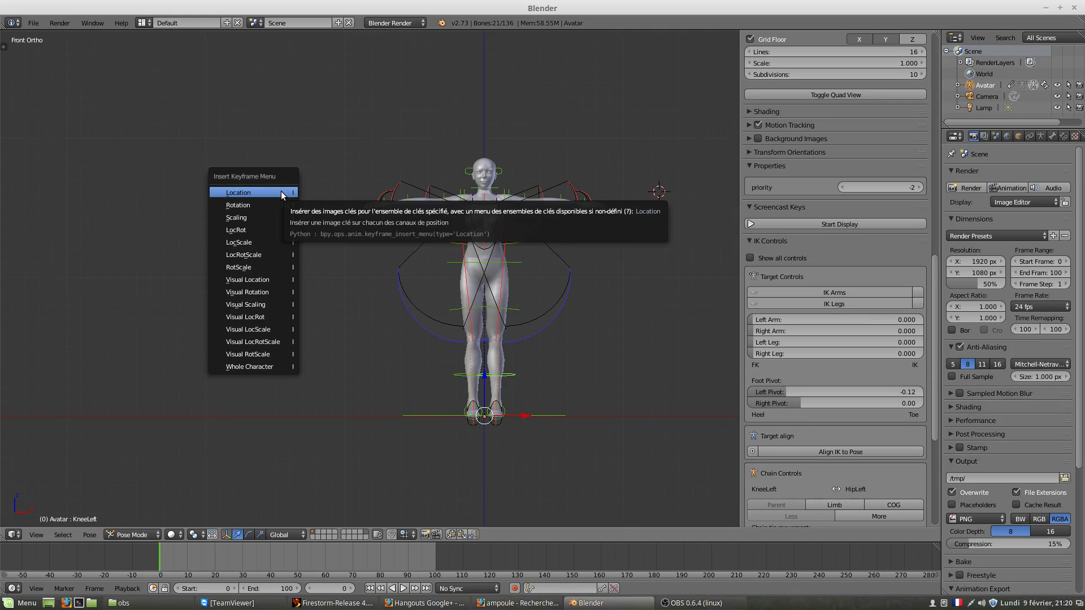
left_click(263, 255)
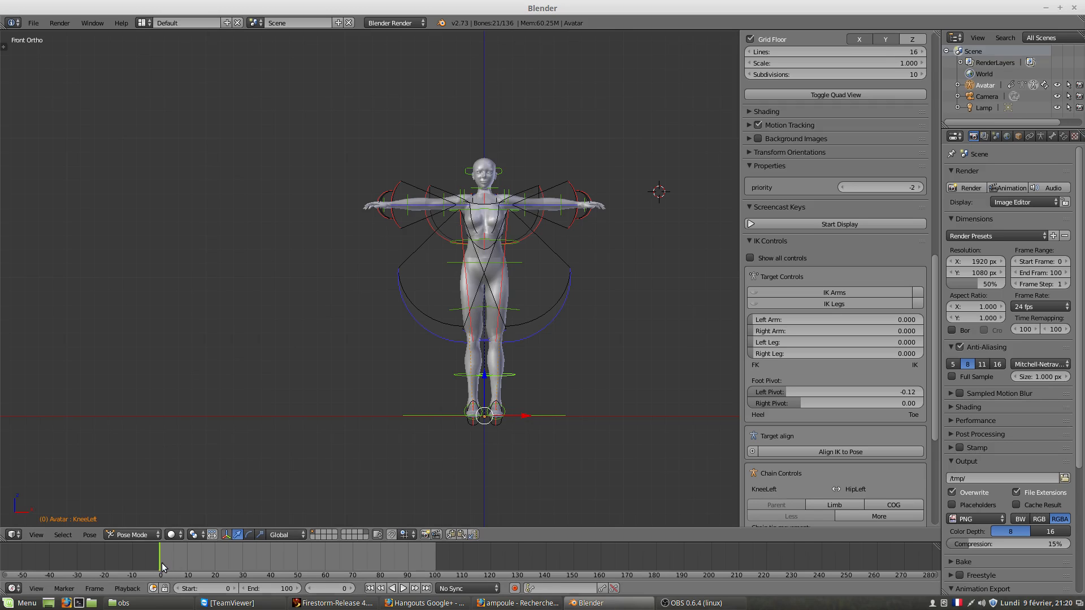
Move the playhead between frames 6, 3 and 0 to examine the keyframe marker at frame 0.
left_click_drag(161, 562, 174, 561)
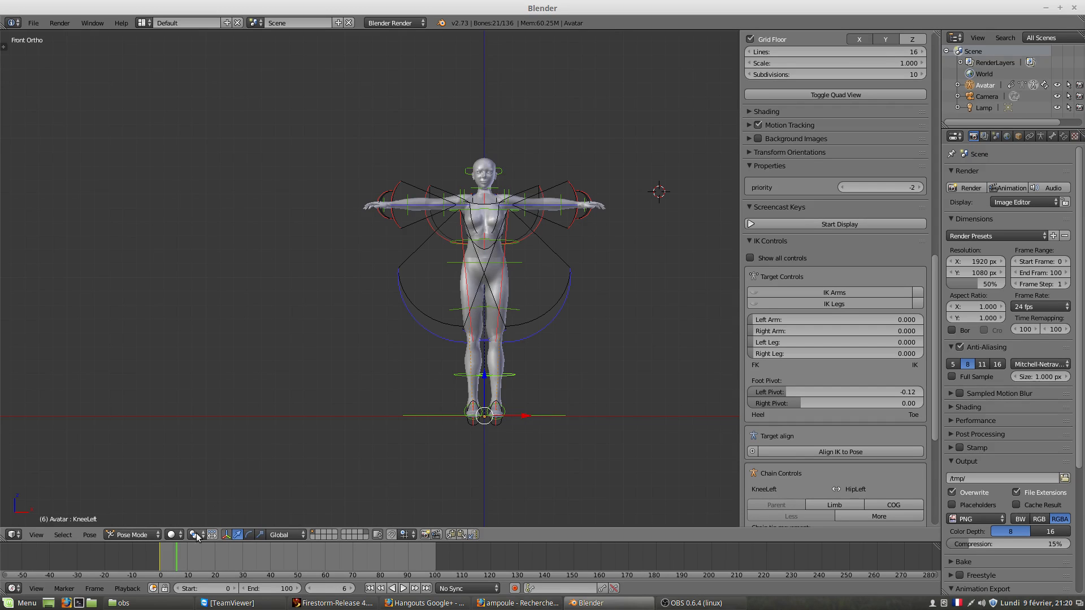
left_click(160, 558)
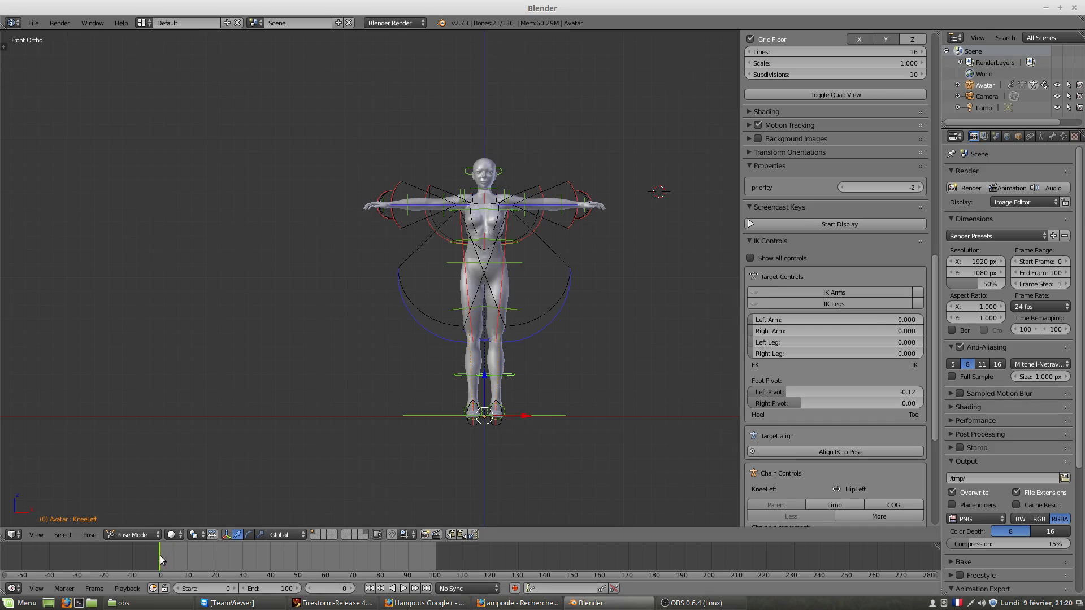
mouse_move(160, 555)
left_mouse_down()
mouse_move(175, 557)
mouse_move(160, 561)
left_mouse_up()
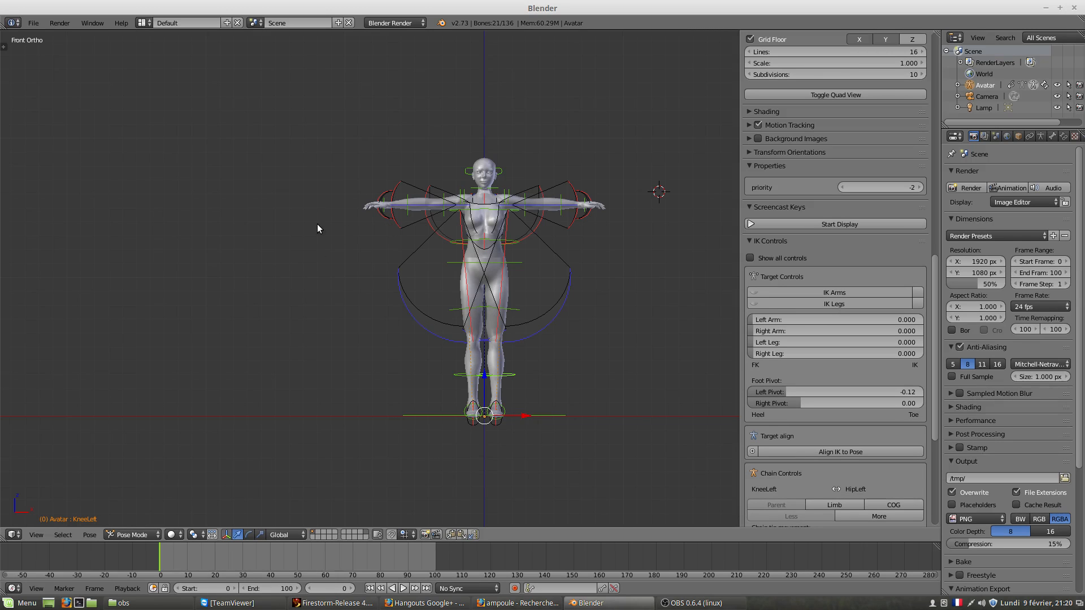
left_click(168, 562)
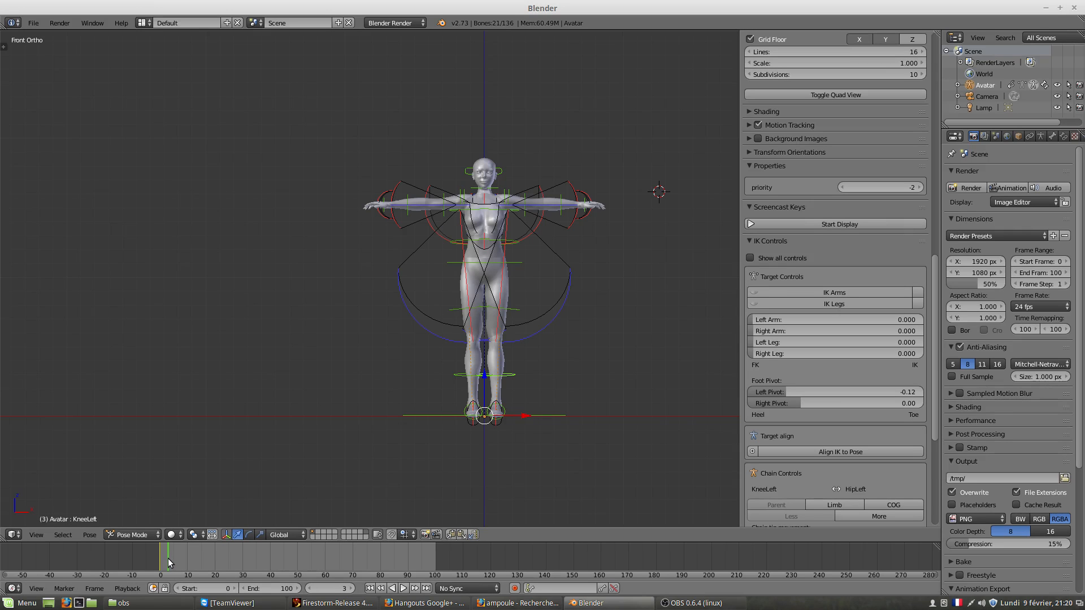
left_click(158, 558)
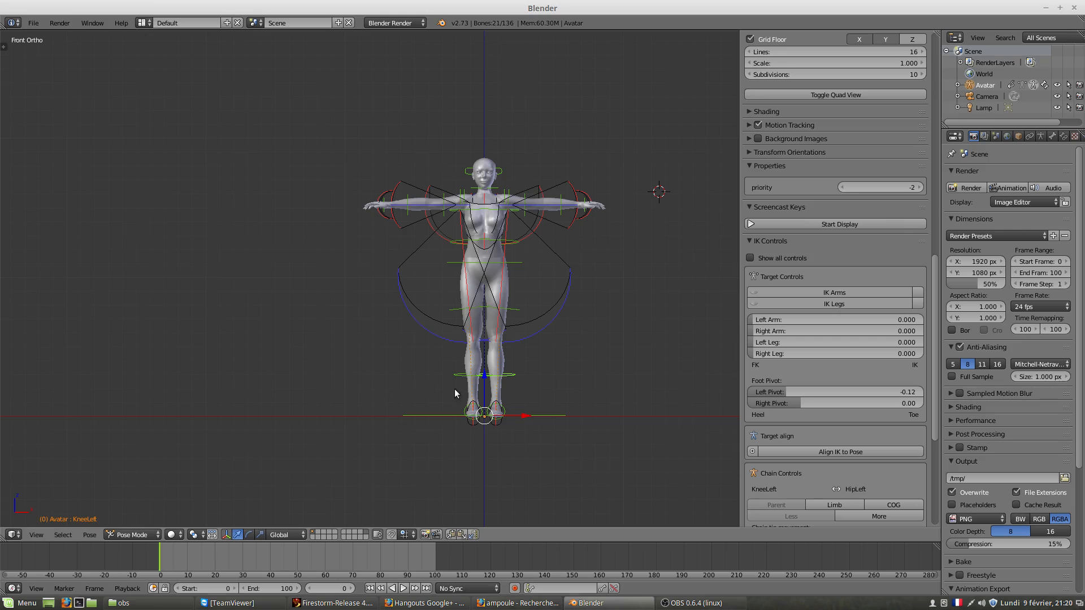
In Pose Mode, select the left knee bone on its own and reselect all of the avatar's bones.
middle_click_drag(531, 374, 532, 416)
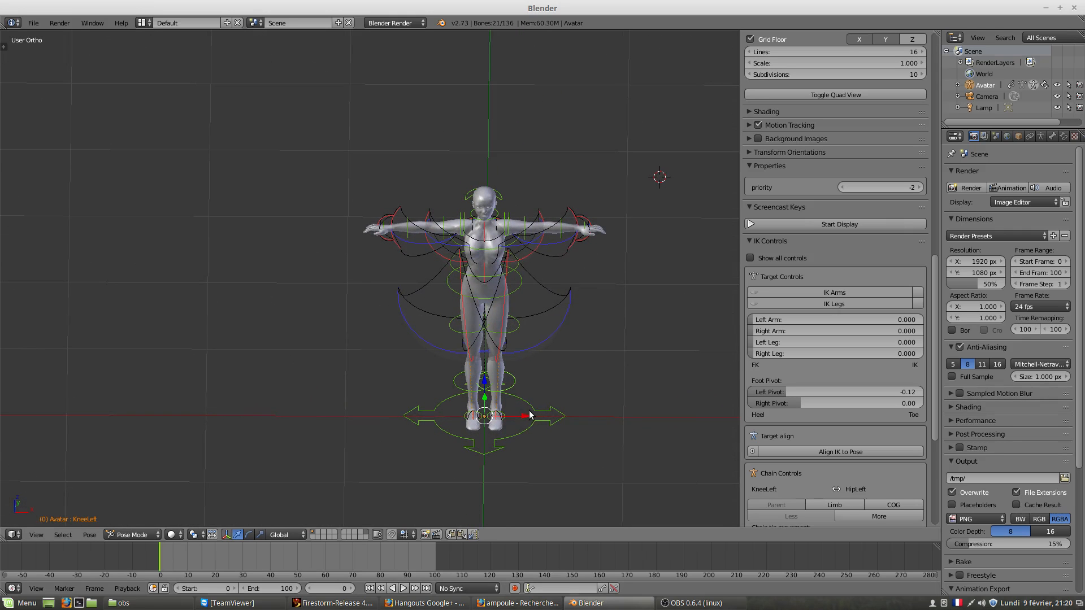
left_click(131, 534)
left_click(136, 497)
scroll(516, 394, "up", 2)
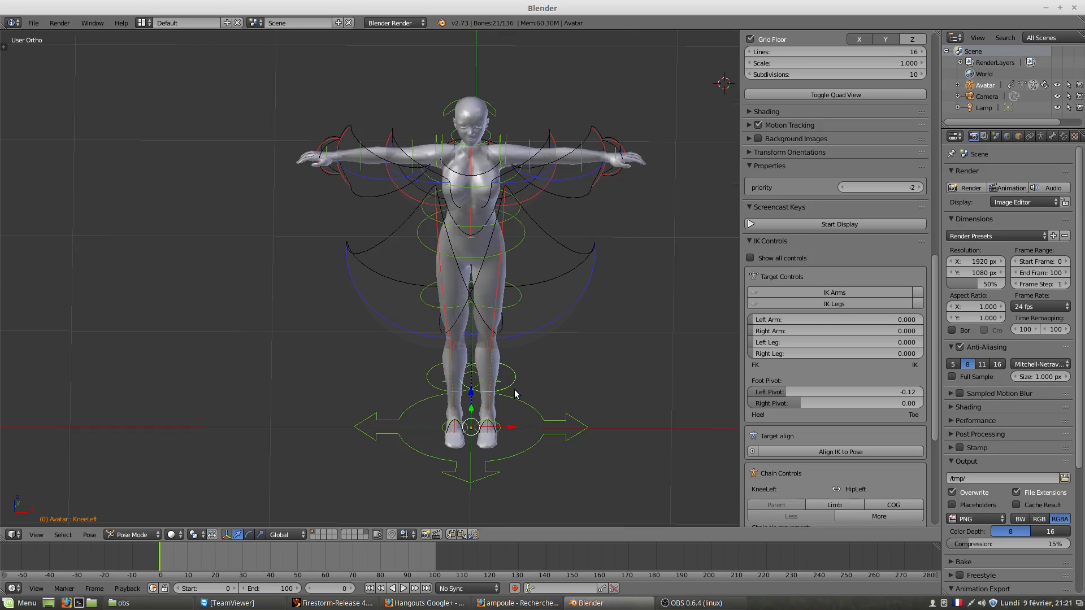
right_click(428, 390)
right_click(504, 390)
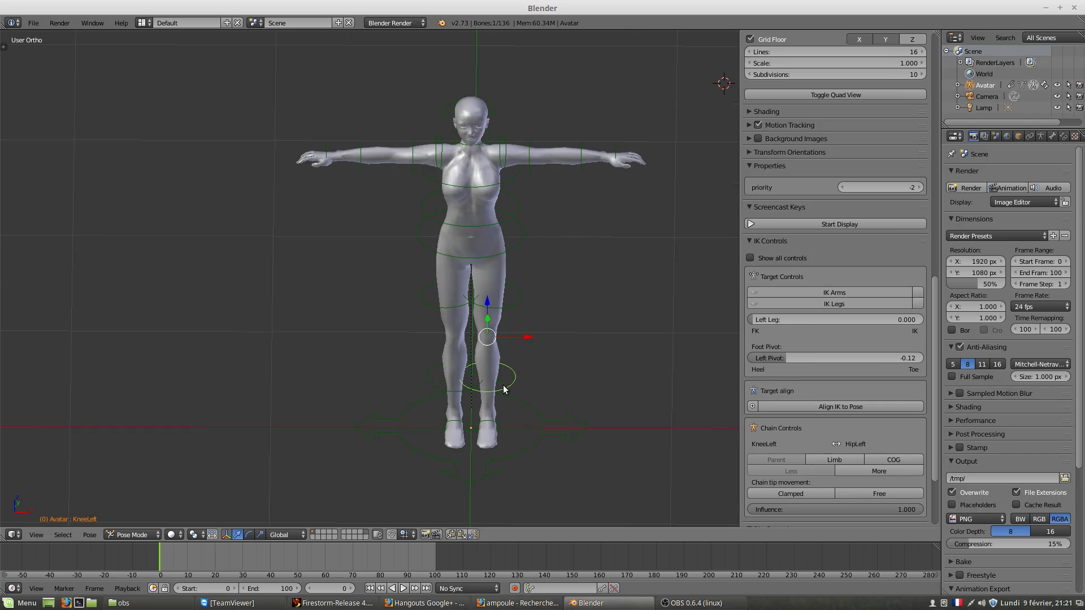
key("a")
key("a")
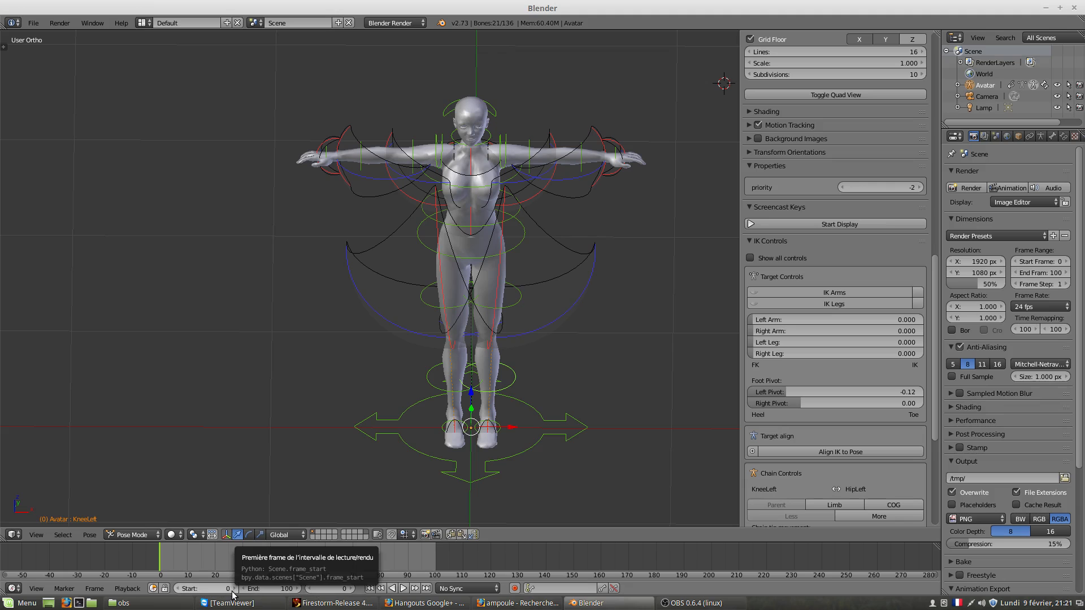
Set the timeline's active keying set to LocRotScale and insert keyframes for all selected bones at frame 0.
left_click(530, 589)
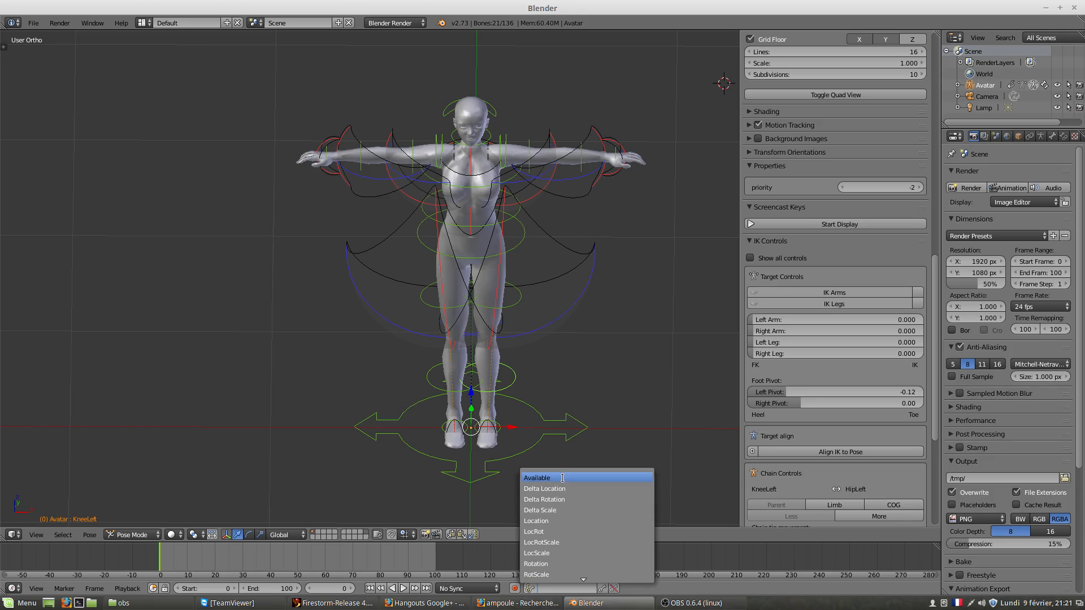
left_click(548, 542)
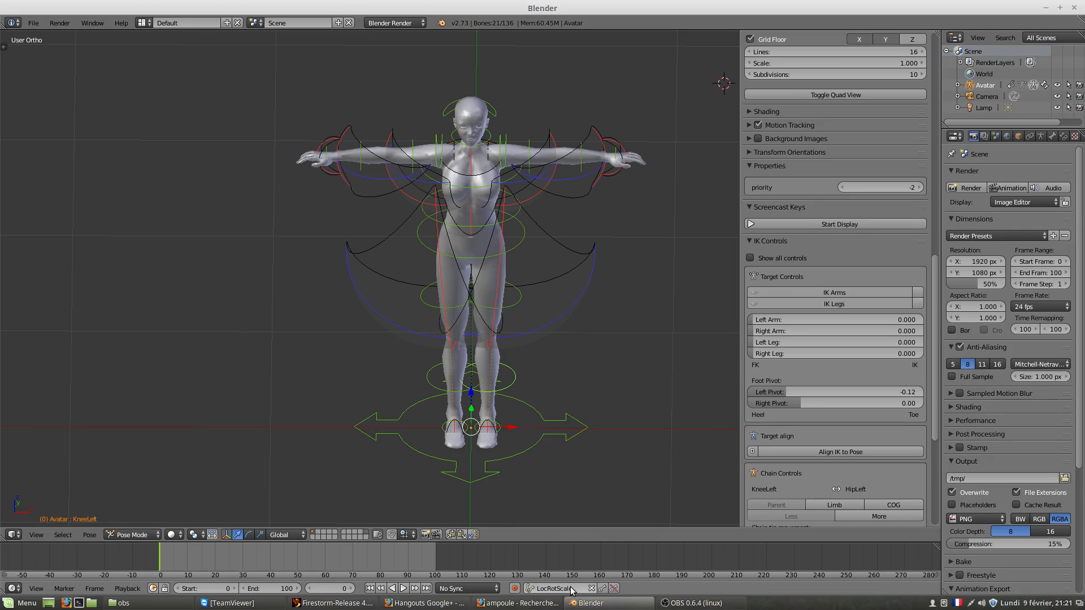
left_click(602, 589)
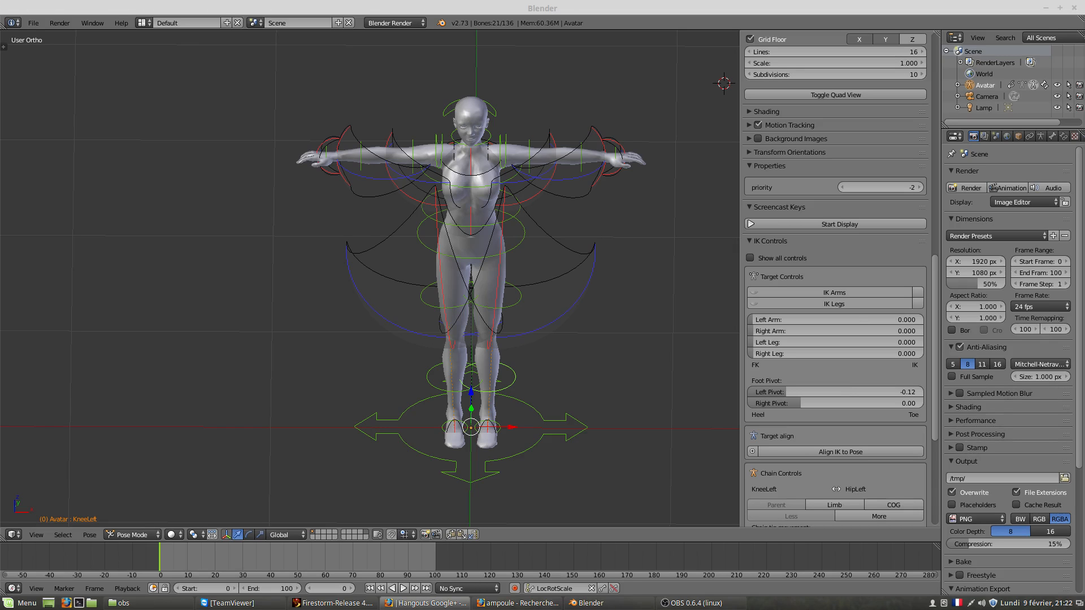
Switch to the Google+ Hangouts window in Firefox and zoom the page in and back out to examine the shared Blender screen.
left_click_drag(0, 40, 605, 35)
double_click(561, 21)
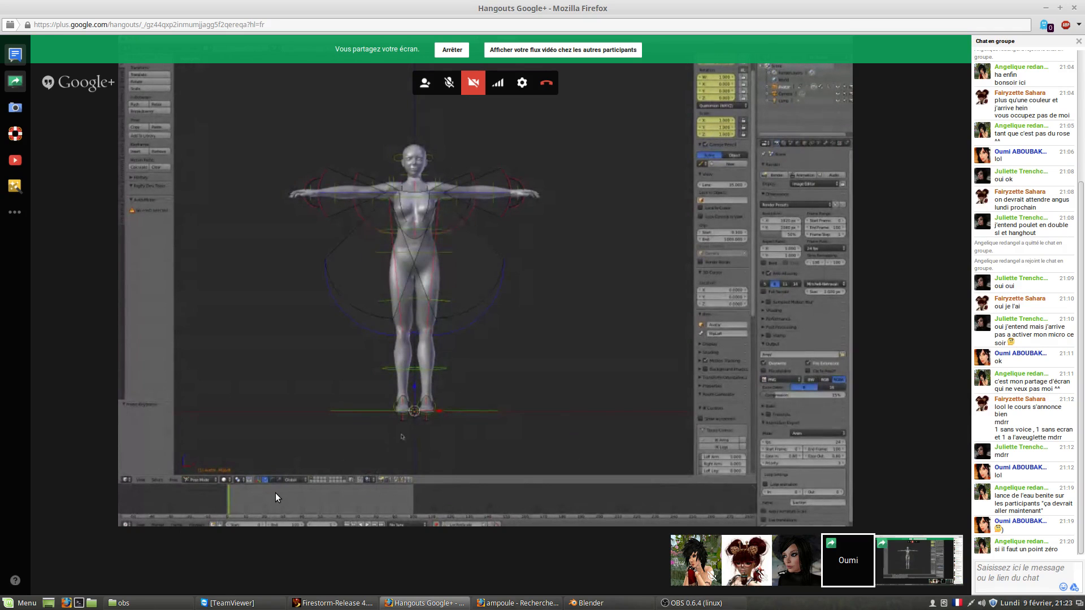
key("ctrl+plus")
key("ctrl+plus")
key("ctrl+plus")
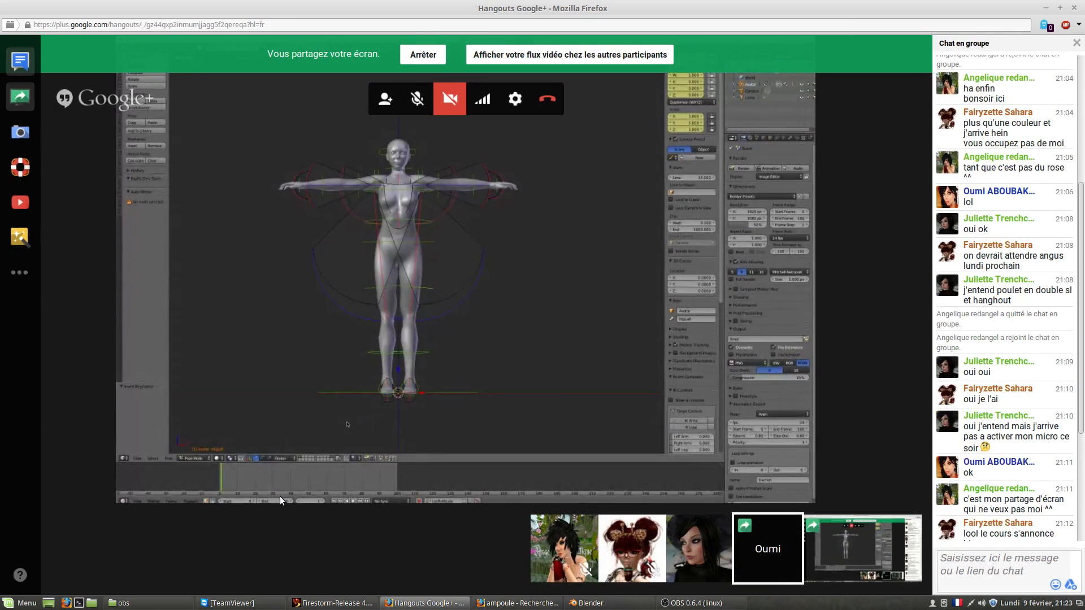
key("ctrl+minus")
key("ctrl+minus")
key("ctrl+minus")
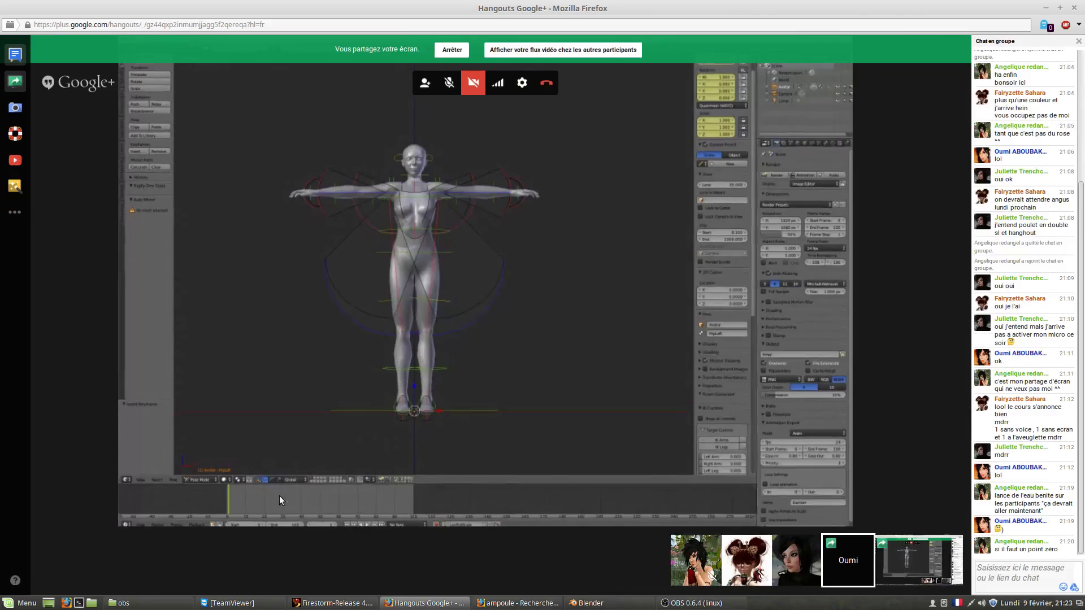
Switch back to Blender from the Hangouts window and move the playhead to frame 25.
key("ctrl+minus")
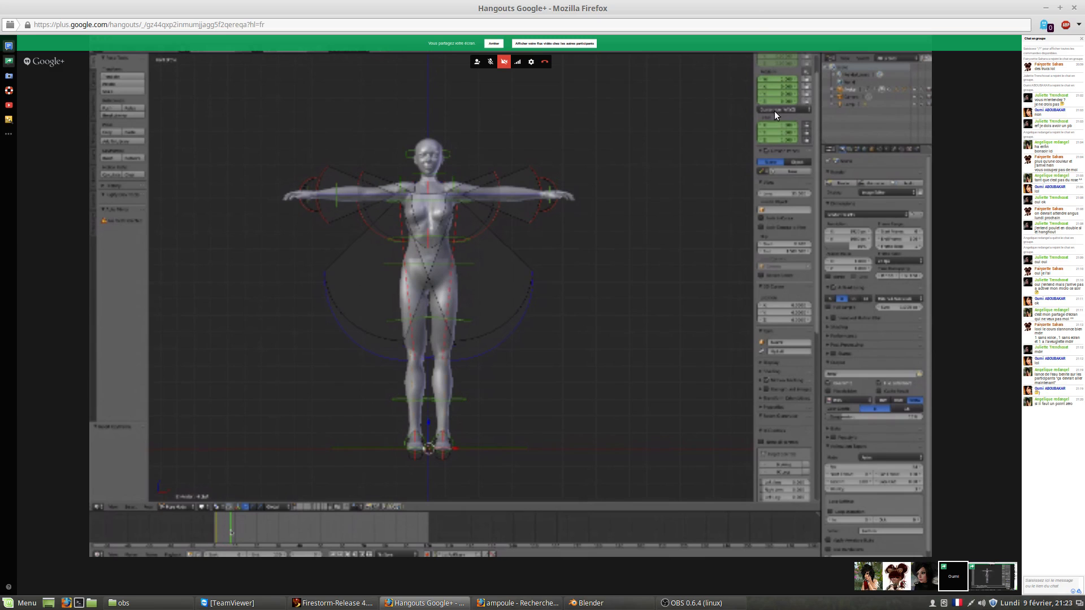
left_click_drag(753, 12, 0, 17)
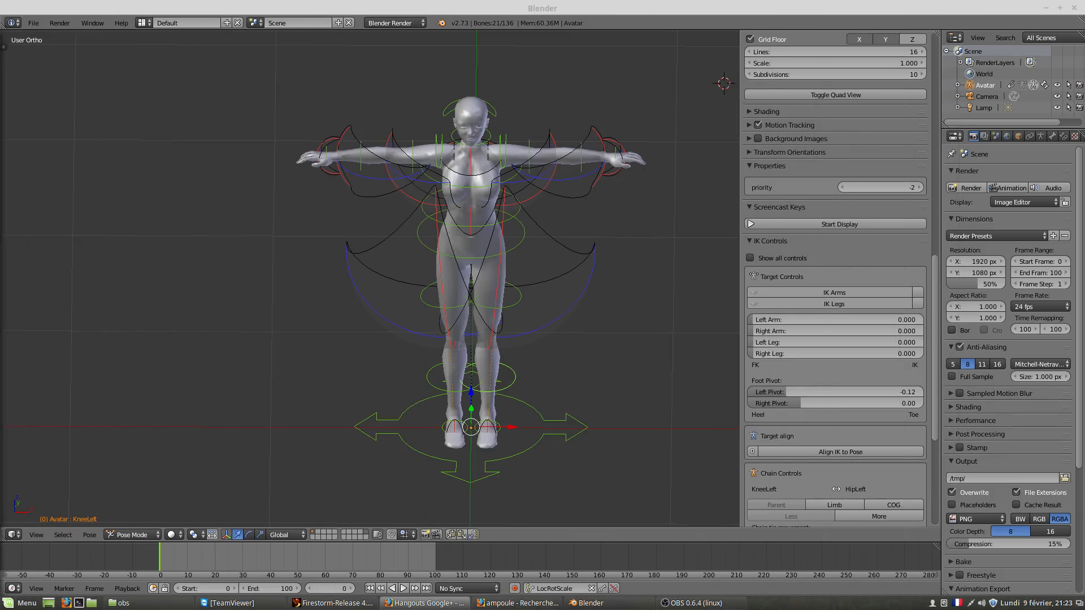
left_click(717, 147)
scroll(829, 148, "up", 10)
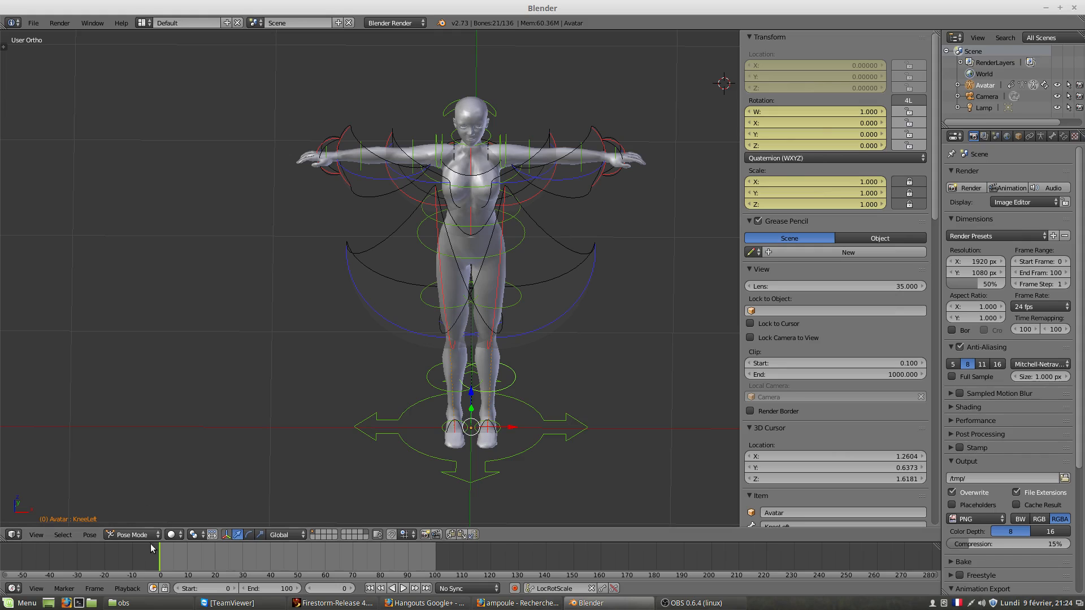
left_click_drag(167, 562, 228, 560)
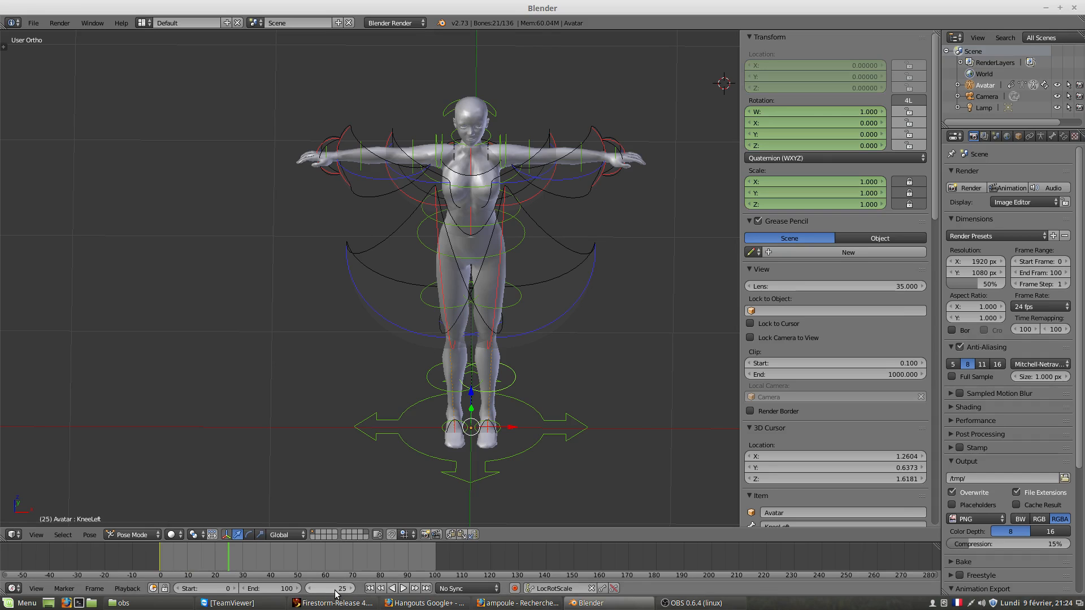
In front view, pull the left and right wrist bones down so both arms hang beside the hips.
middle_click_drag(448, 396, 452, 361)
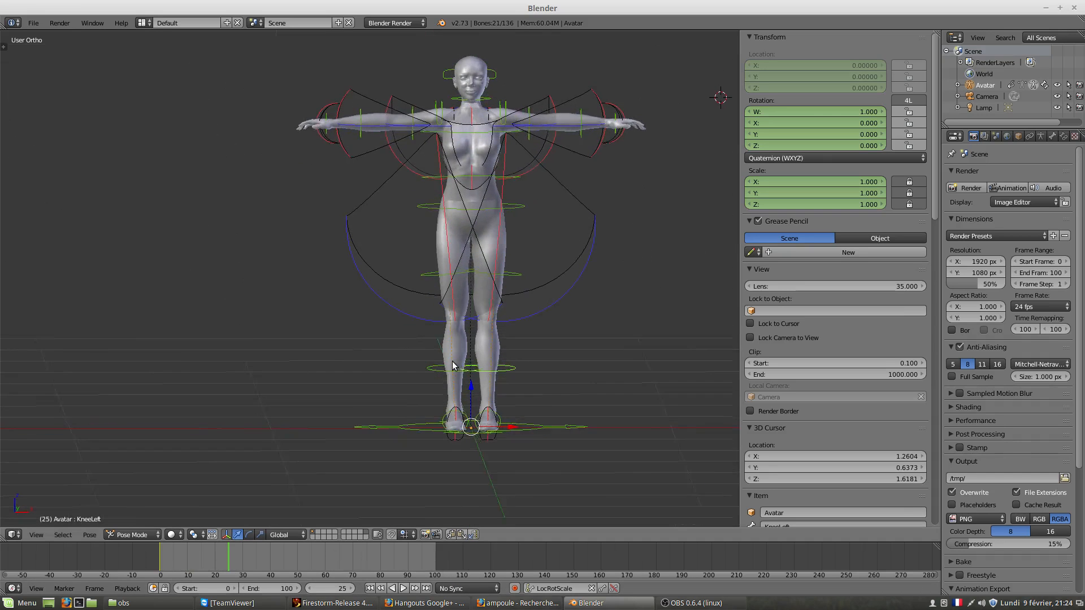
key("KP_1")
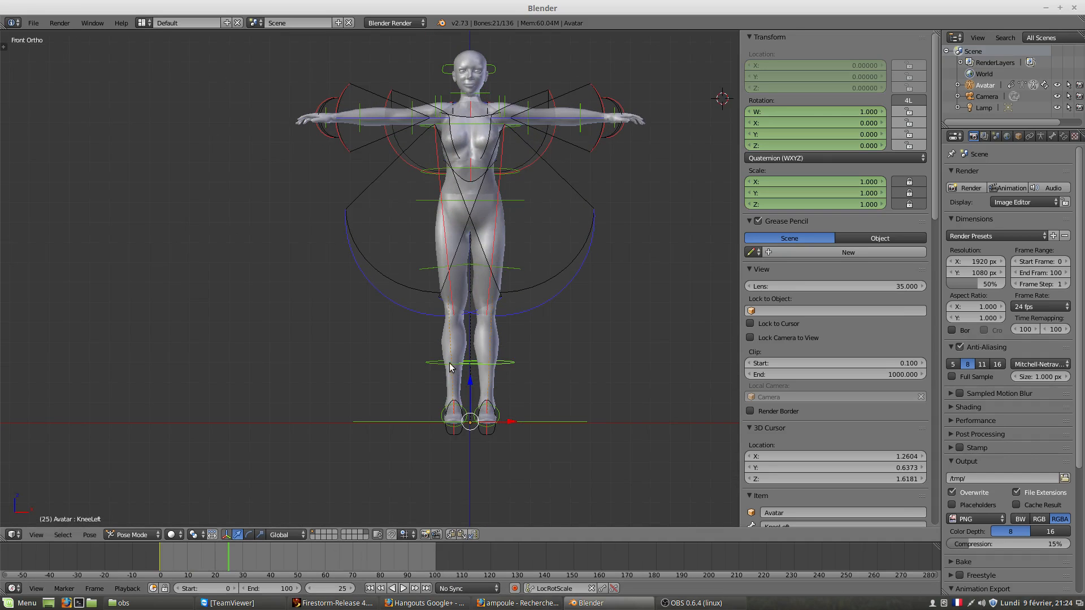
middle_click_drag(483, 300, 457, 370, "shift")
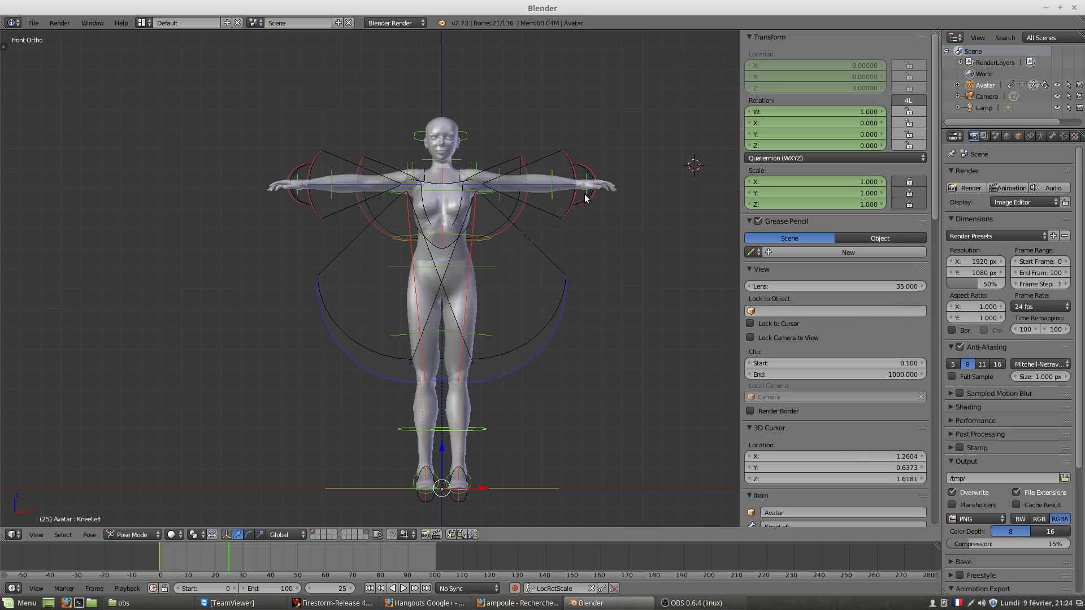
right_click_drag(585, 198, 493, 310)
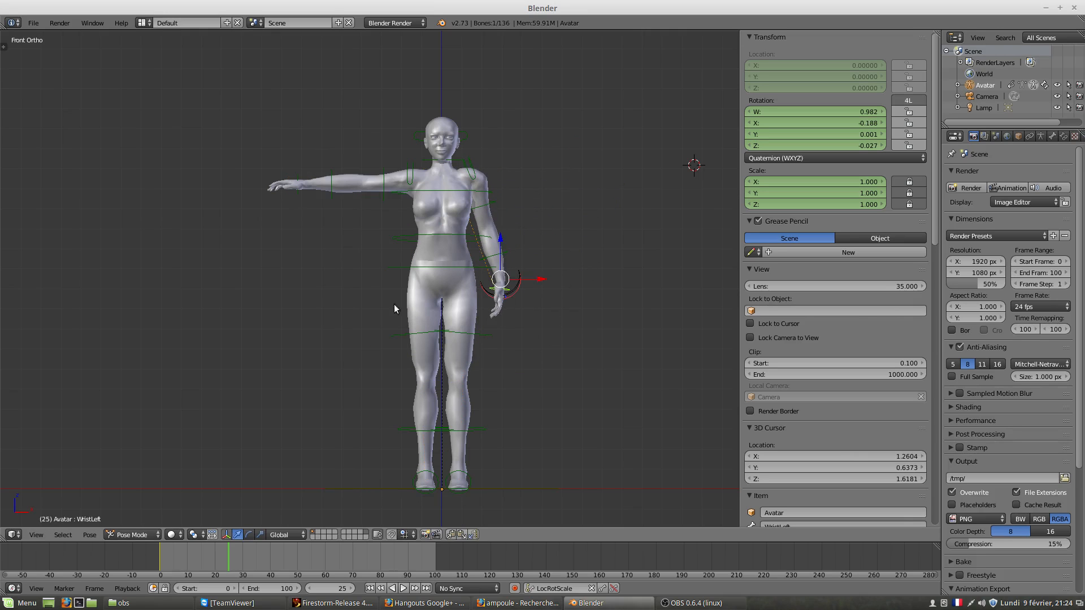
right_click_drag(296, 189, 394, 307)
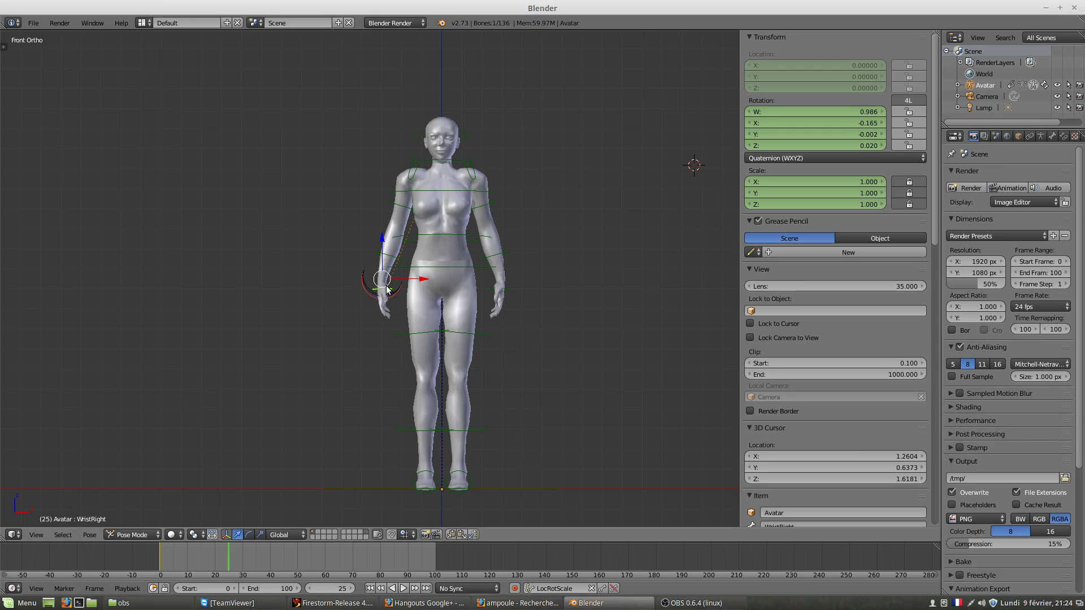
Start the Screencast Keys display and set its mouse display to Text.
scroll(843, 417, "down", 10)
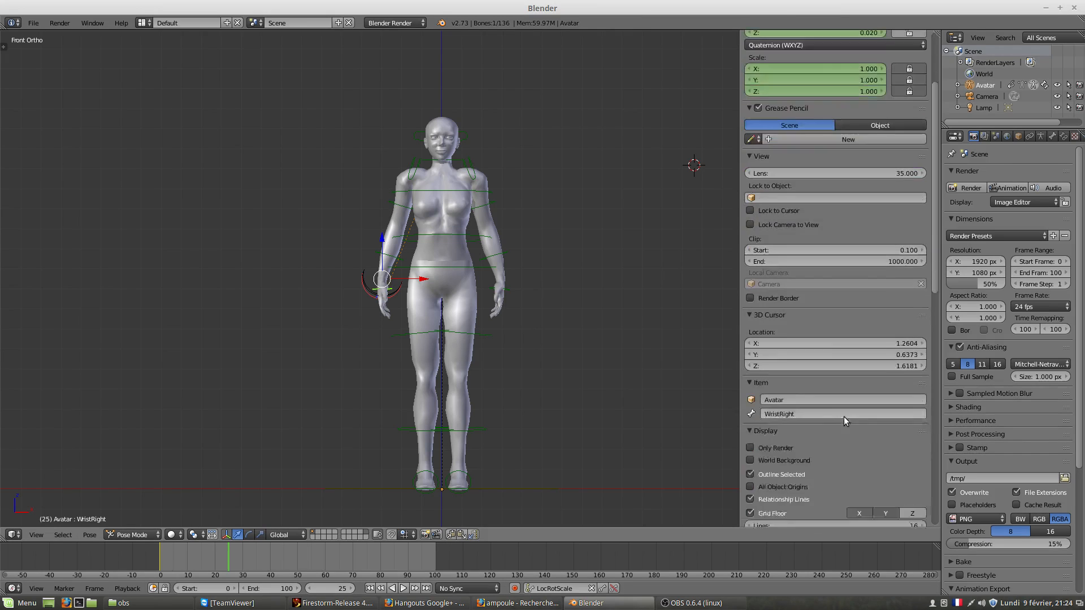
scroll(843, 419, "down", 12)
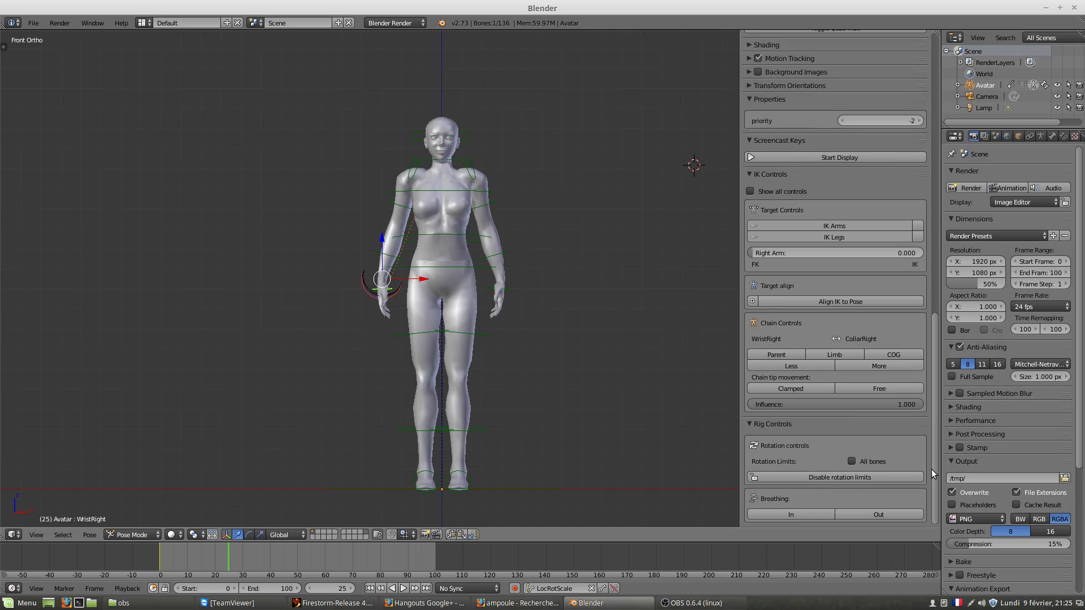
left_click_drag(931, 469, 925, 402)
left_click(780, 290)
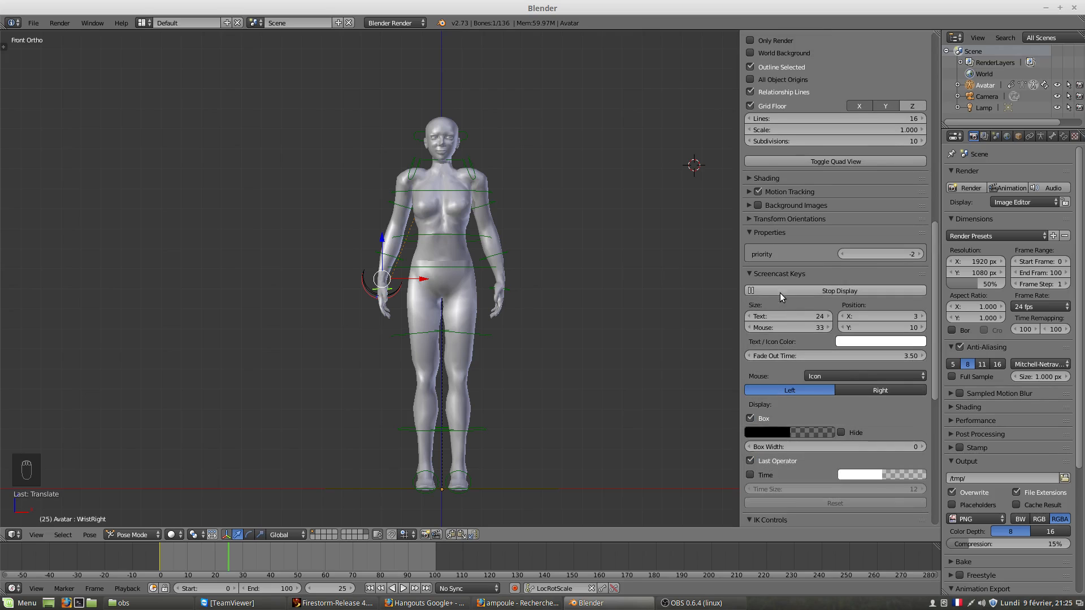
left_click(817, 376)
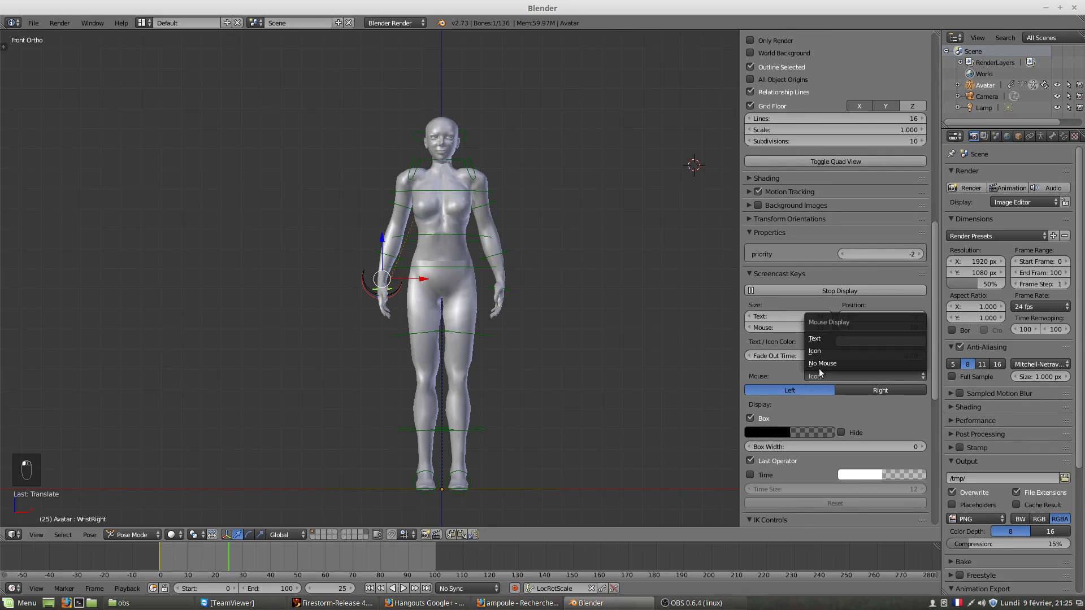
left_click(817, 339)
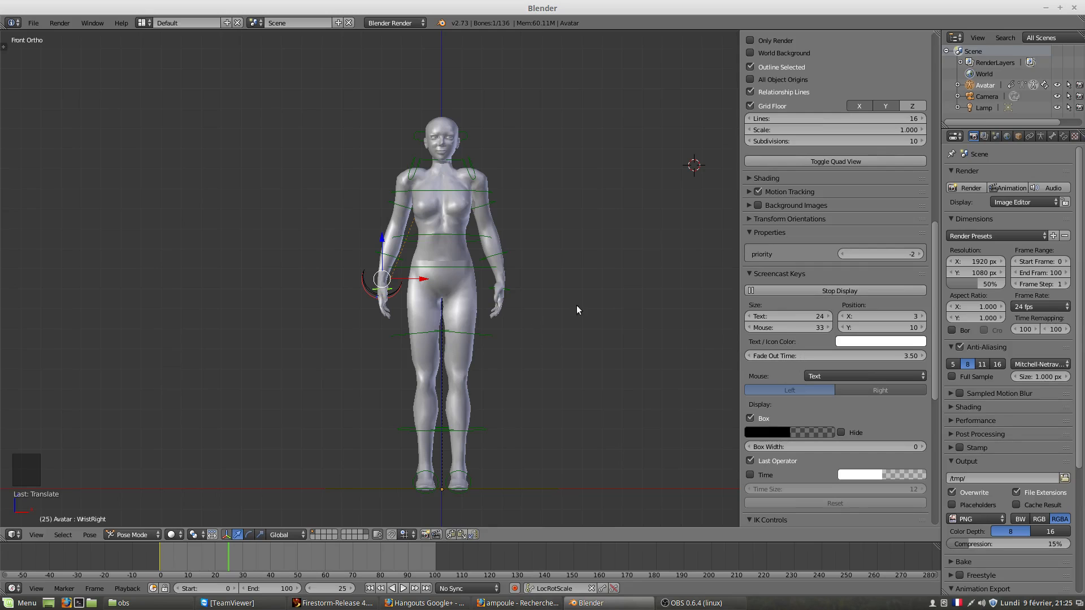
Move the left wrist bone up and outward, and bring it back down beside the hip.
scroll(557, 304, "up", 2)
scroll(557, 304, "down", 1)
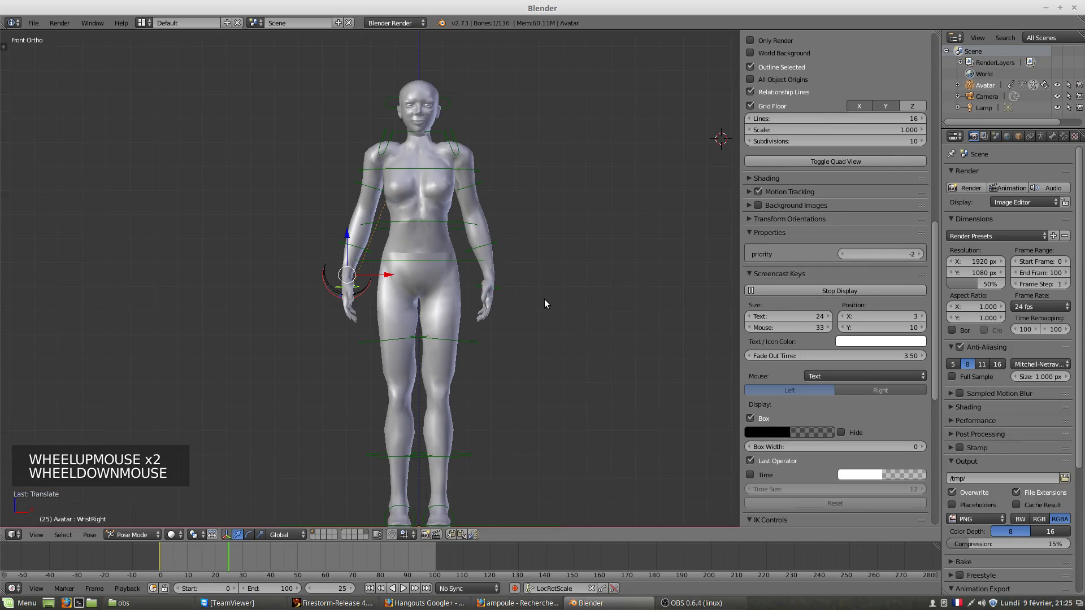
scroll(544, 303, "down", 1)
middle_click_drag(544, 298, 514, 293)
scroll(514, 293, "down", 1)
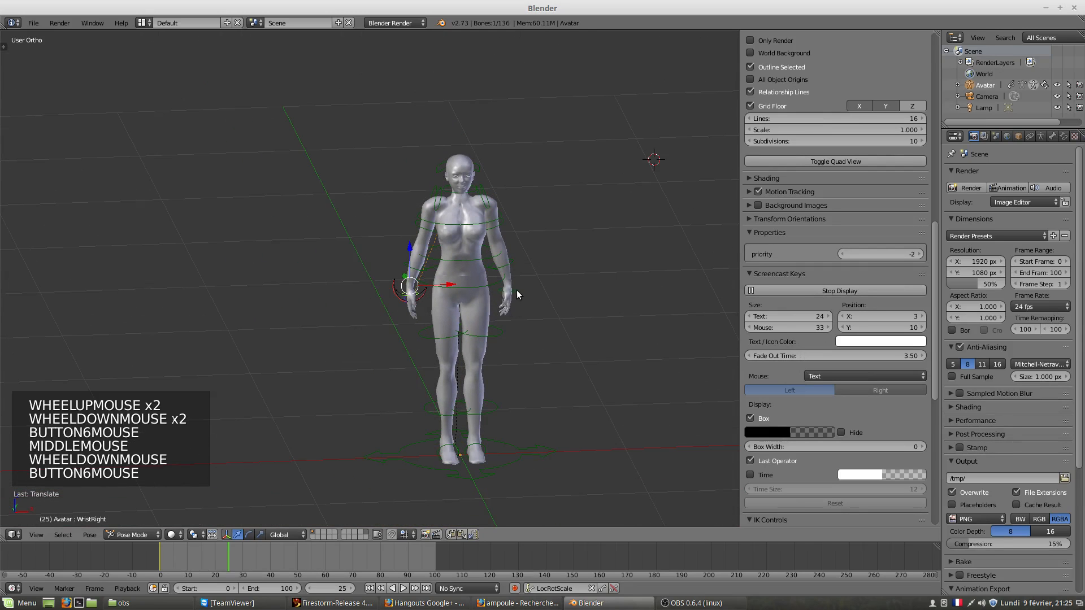
mouse_move(511, 293)
right_mouse_down()
mouse_move(560, 226)
mouse_move(573, 185)
mouse_move(565, 240)
mouse_move(519, 287)
mouse_move(557, 243)
mouse_move(564, 188)
mouse_move(580, 186)
mouse_move(567, 144)
mouse_move(509, 298)
mouse_move(565, 282)
mouse_move(546, 268)
mouse_move(511, 294)
mouse_move(523, 272)
mouse_move(575, 256)
mouse_move(526, 285)
mouse_move(516, 277)
right_mouse_up()
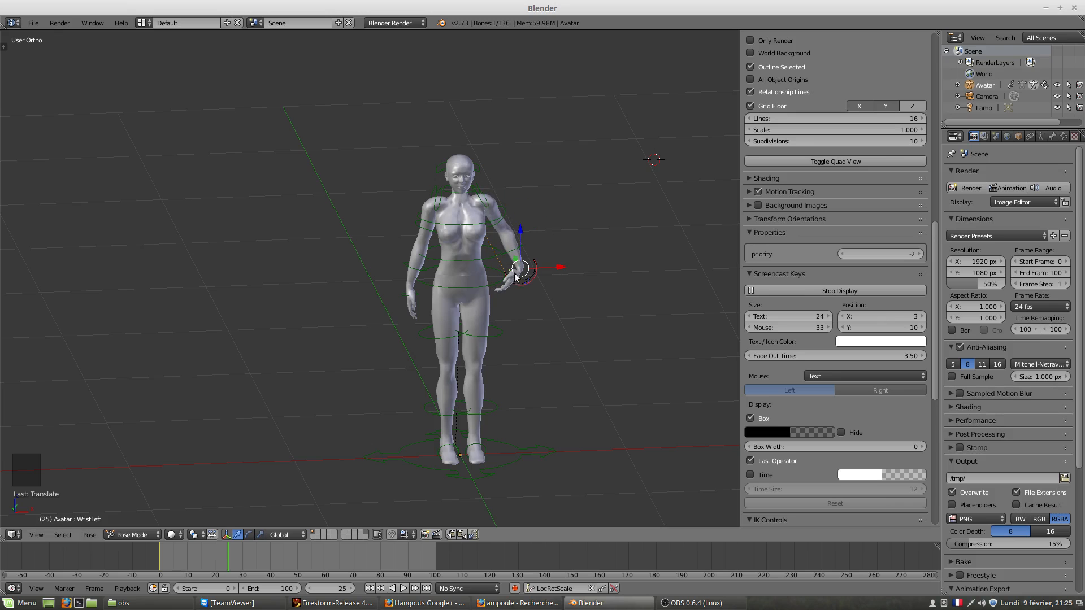
middle_click_drag(529, 317, 527, 286)
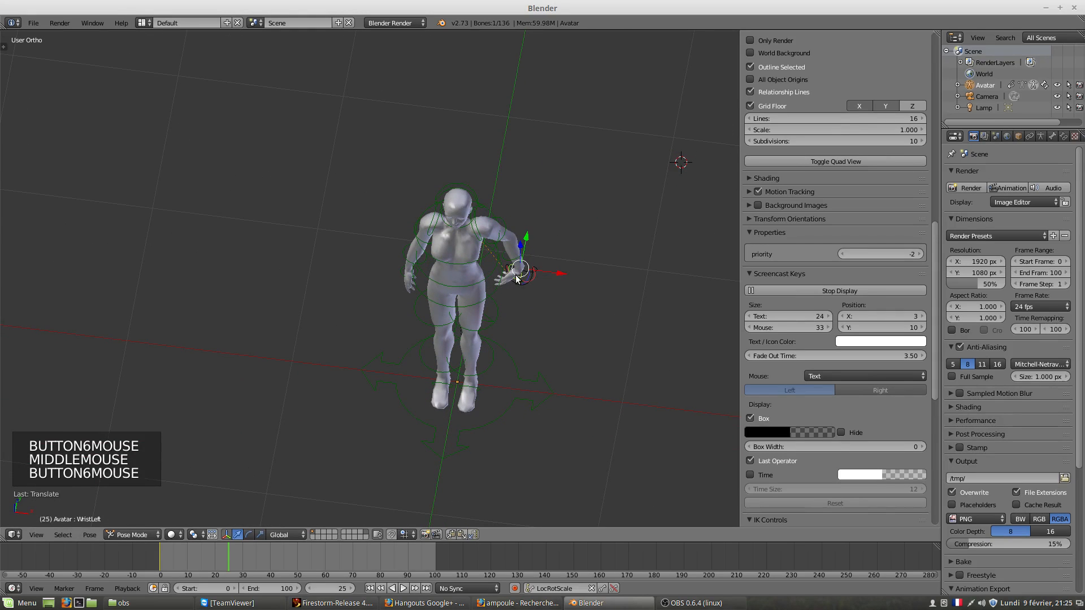
right_click_drag(516, 277, 501, 300)
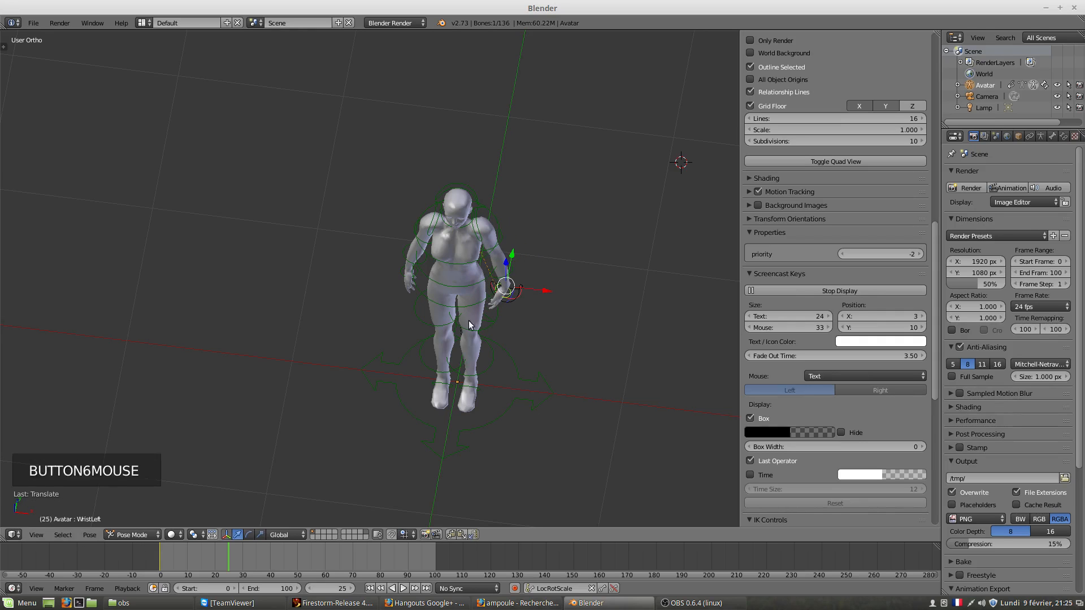
middle_click_drag(469, 320, 498, 278)
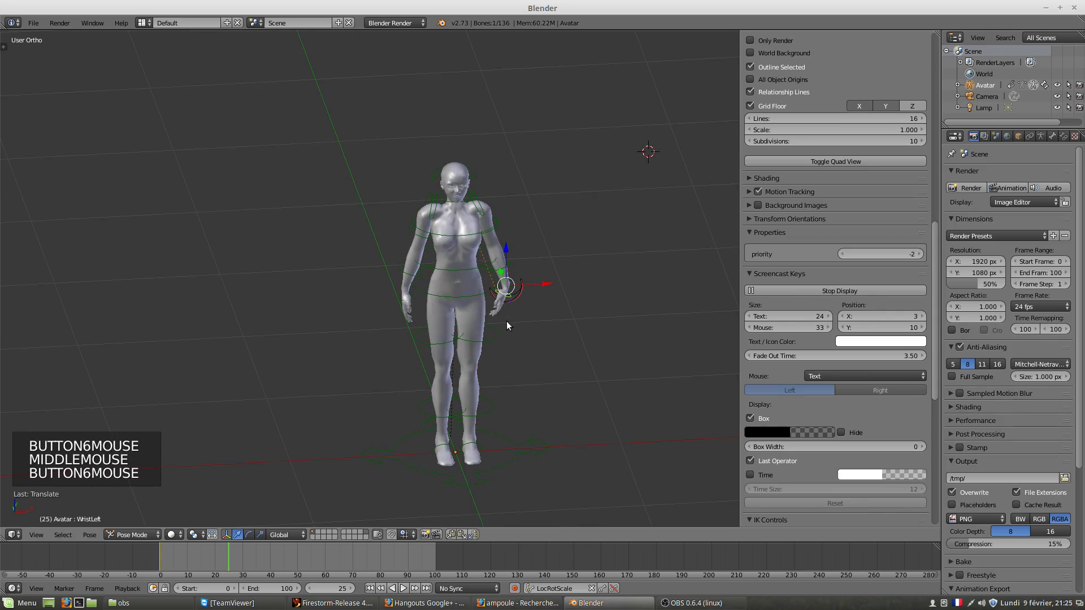
middle_click_drag(500, 314, 483, 281)
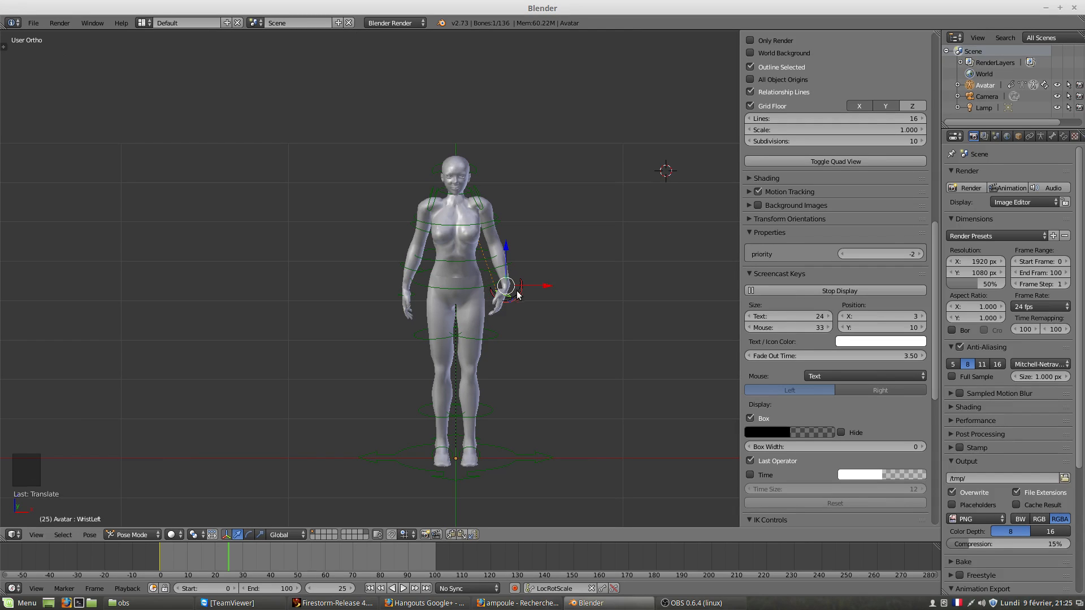
Select all of the avatar's bones, and pick the chest and left shoulder bones individually.
scroll(519, 295, "up", 2)
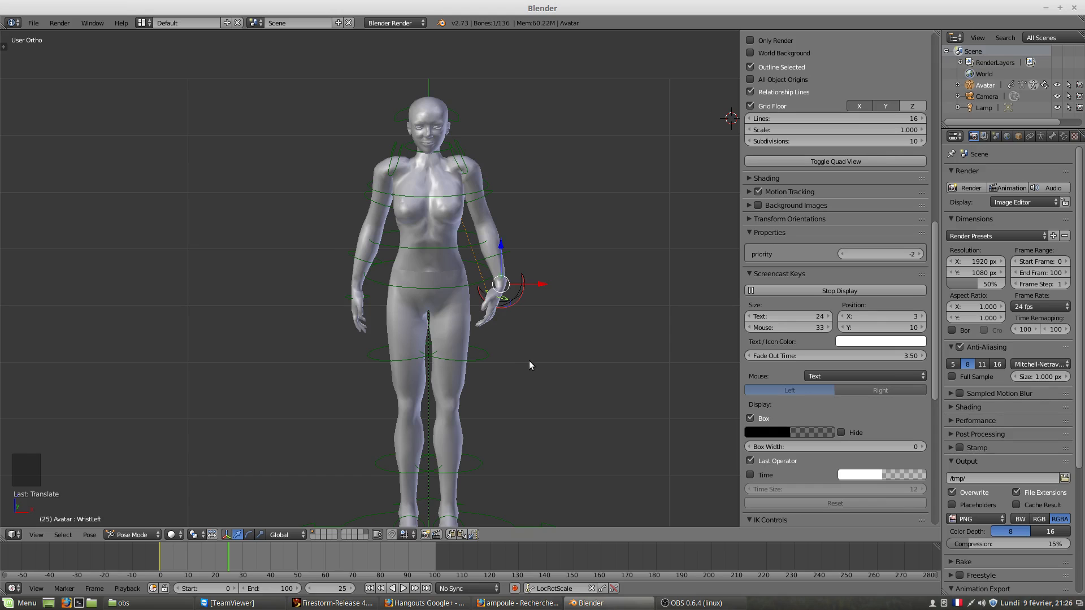
key("a")
key("a")
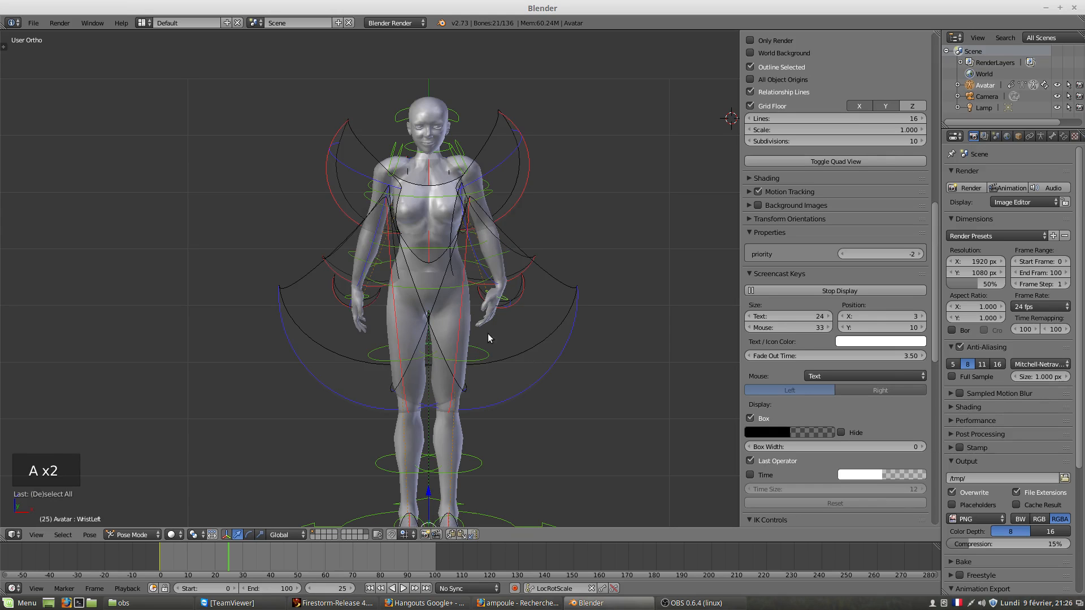
scroll(491, 351, "down", 1)
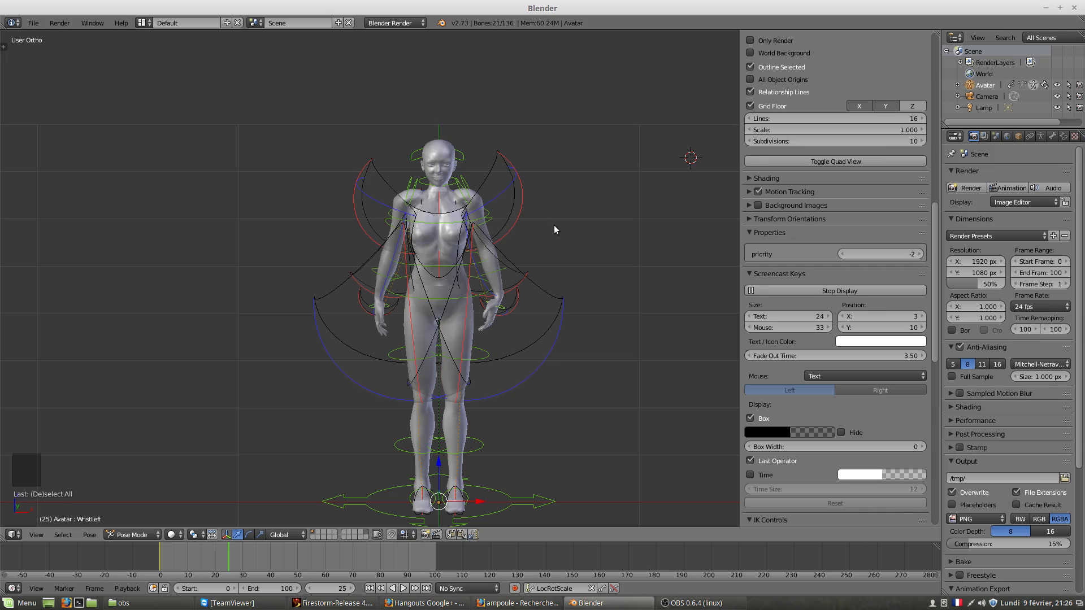
right_click(481, 218)
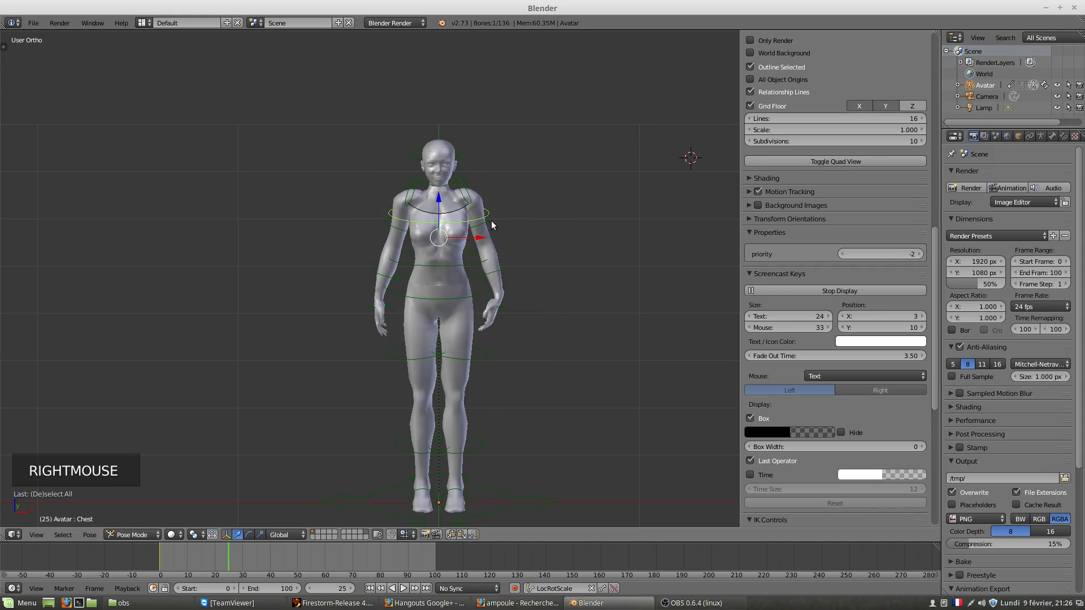
right_click(489, 224)
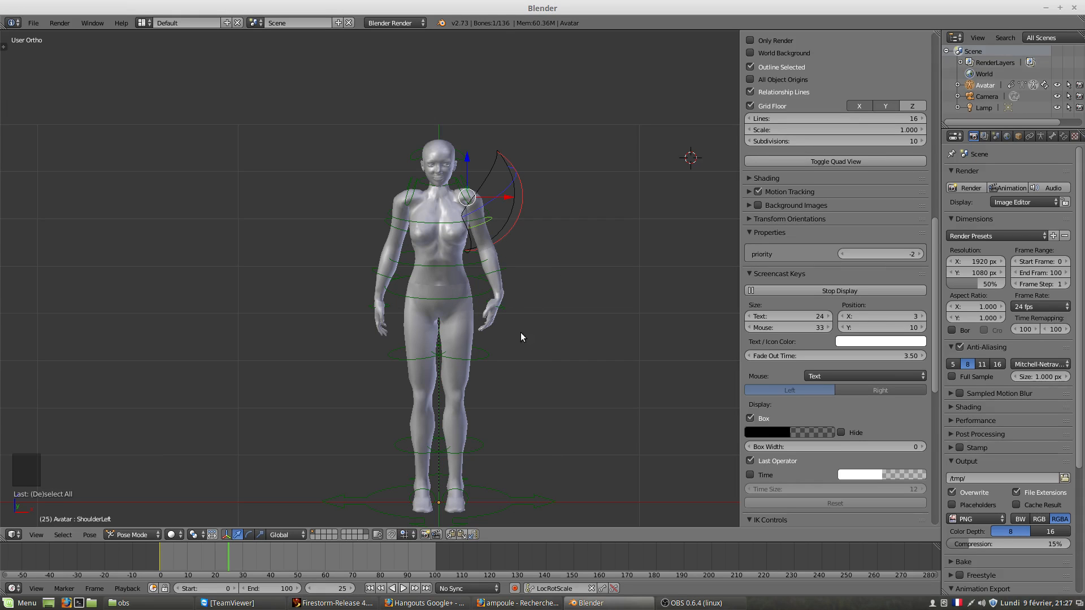
middle_click_drag(518, 331, 518, 303)
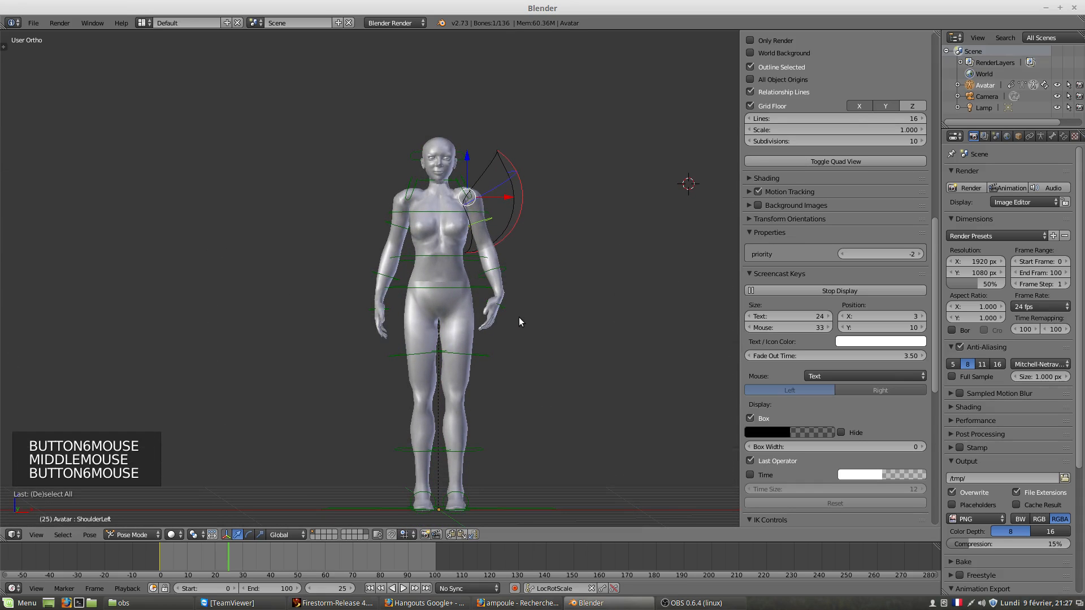
Reselect all of the avatar's bones and insert LocRotScale keyframes for the lowered-arm pose at frame 25.
key("a")
key("a")
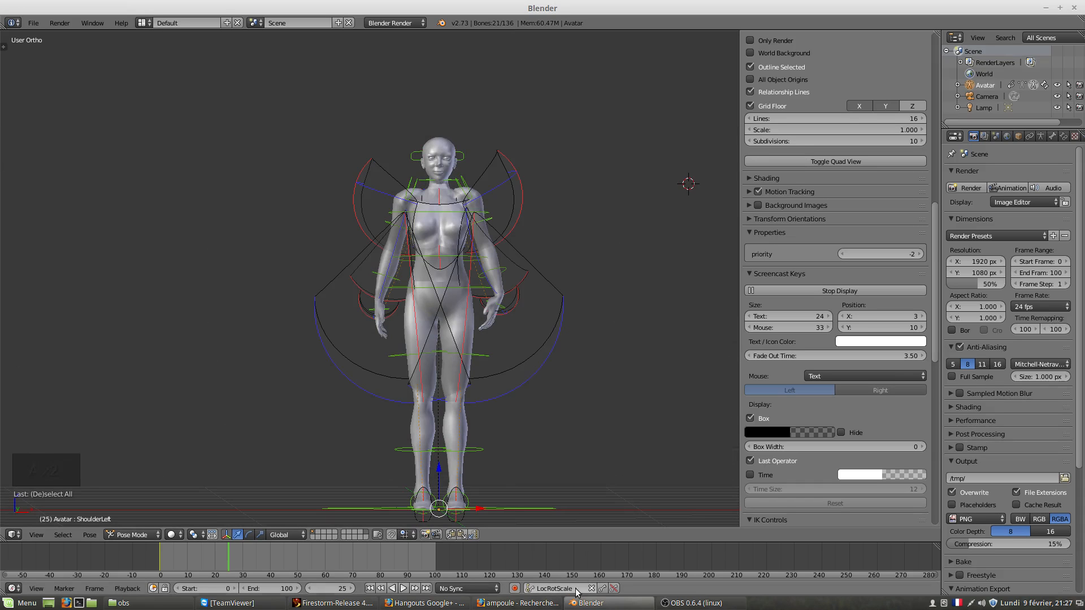
left_click(602, 590)
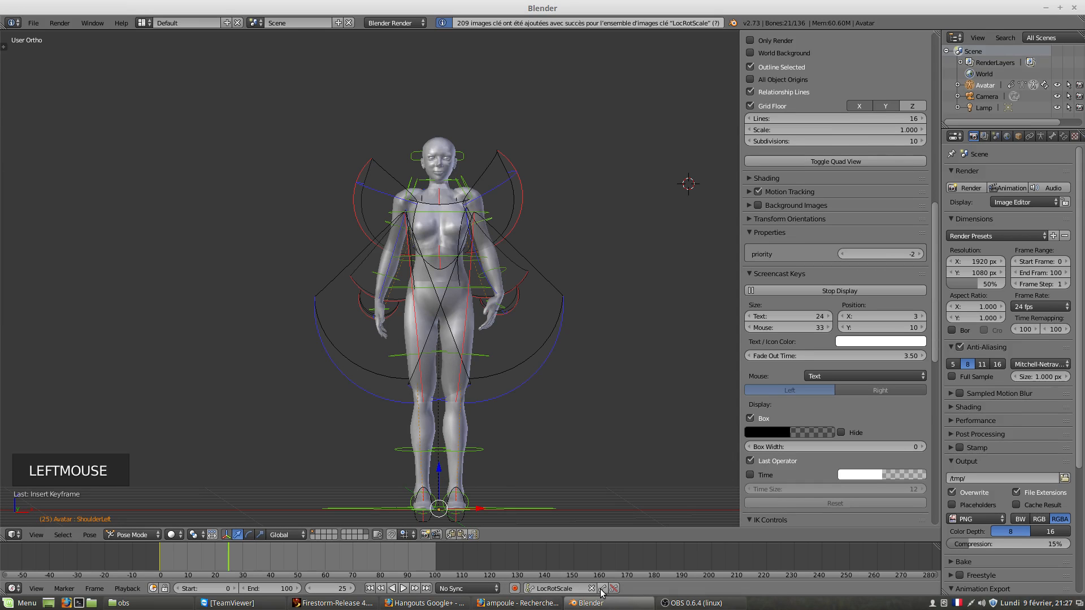
Move the playhead to frame 49 and raise the avatar's left leg to about hip height.
left_click(231, 560)
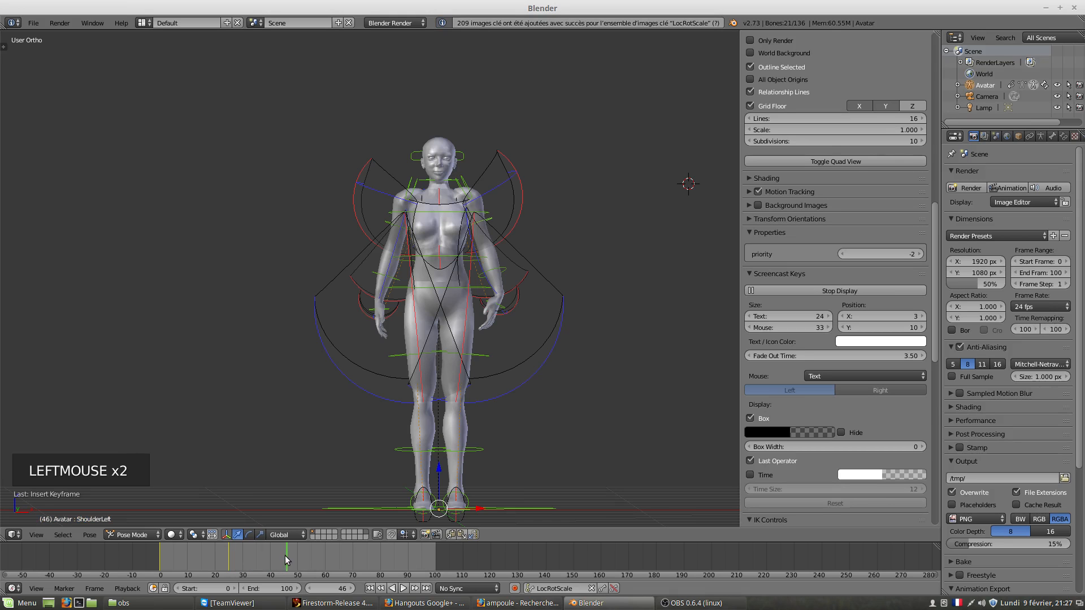
left_click_drag(293, 559, 295, 560)
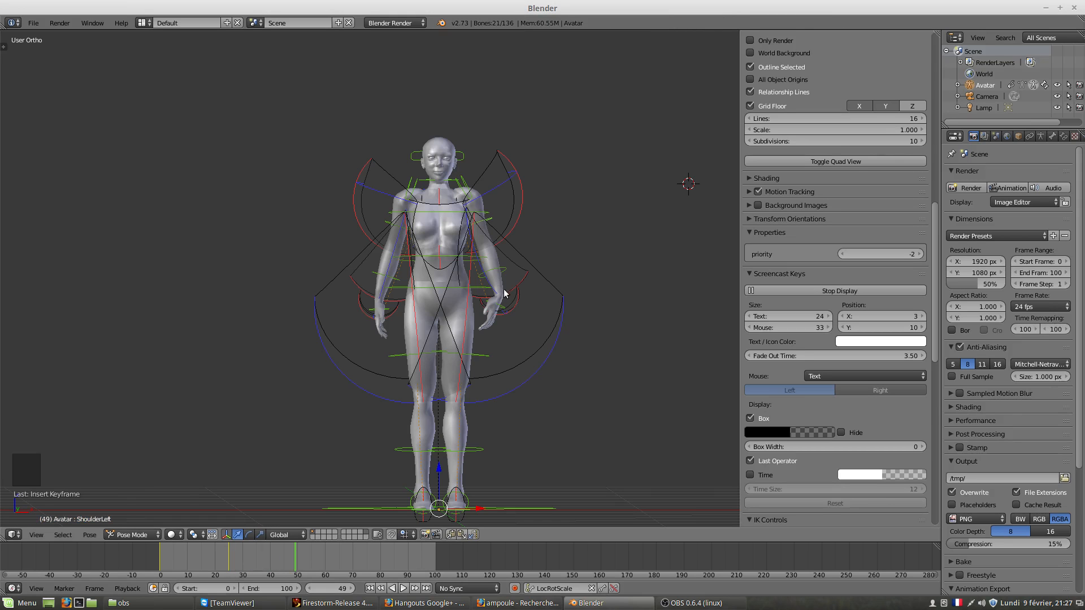
middle_click_drag(479, 391, 398, 402)
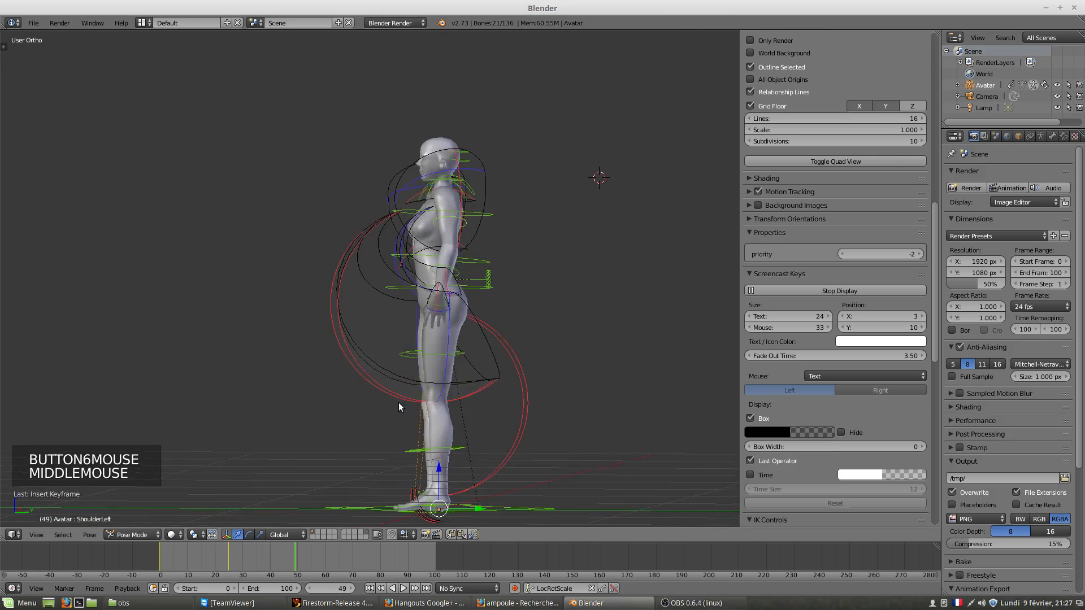
middle_click_drag(427, 456, 424, 499)
right_click_drag(425, 498, 295, 314)
middle_click_drag(364, 402, 243, 314)
right_click_drag(255, 309, 470, 177)
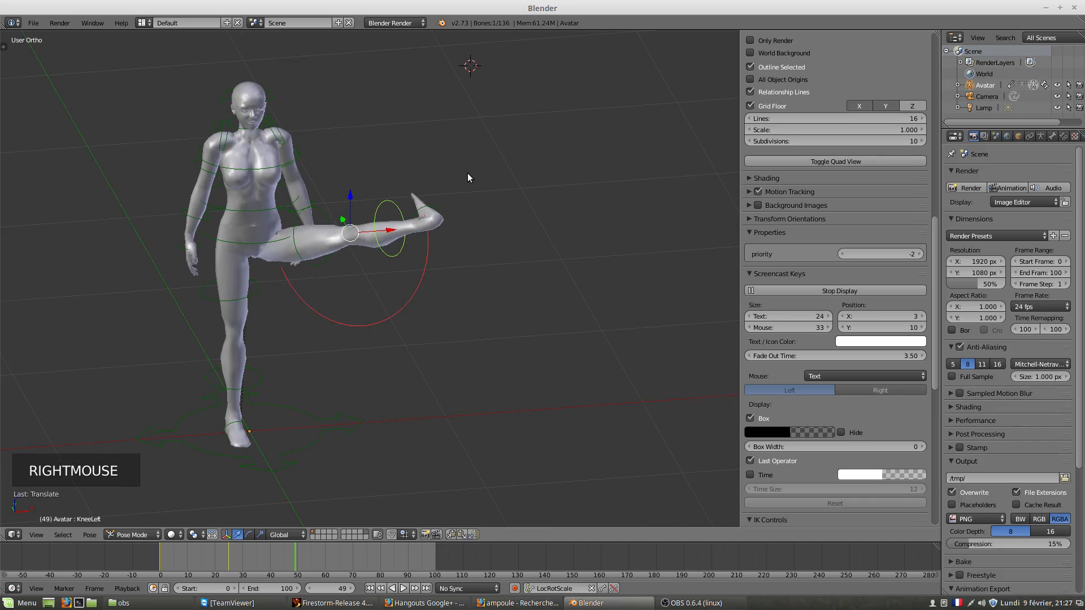
Reposition the left knee bone so the raised leg extends forward from the hip.
middle_click_drag(419, 273, 368, 259)
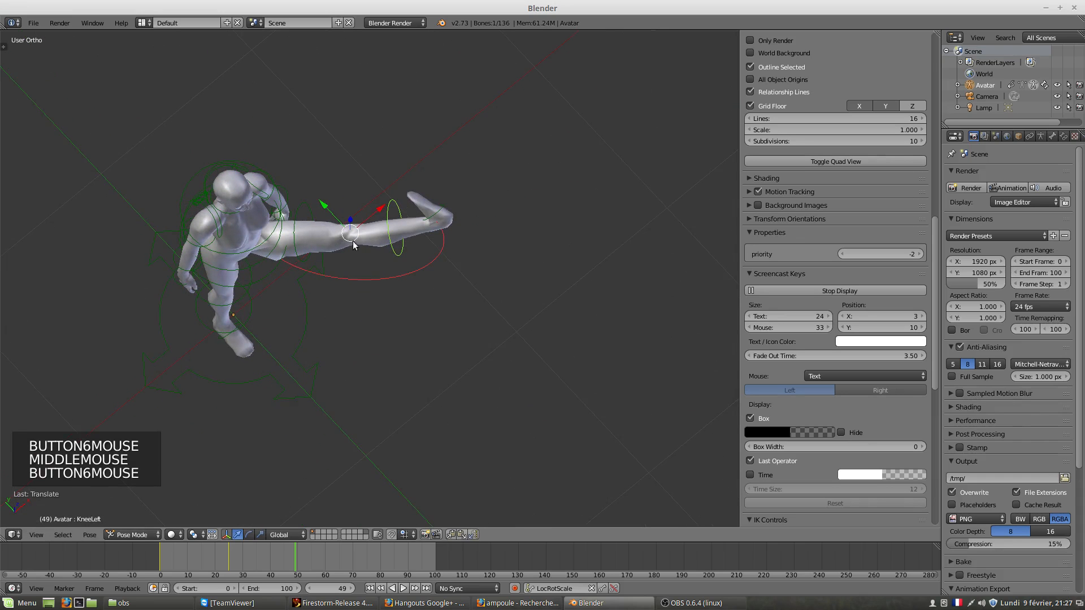
mouse_move(404, 250)
right_mouse_down()
mouse_move(395, 266)
mouse_move(419, 274)
mouse_move(431, 240)
mouse_move(418, 265)
right_mouse_up()
middle_click_drag(368, 320, 421, 259)
right_click_drag(421, 260, 395, 313)
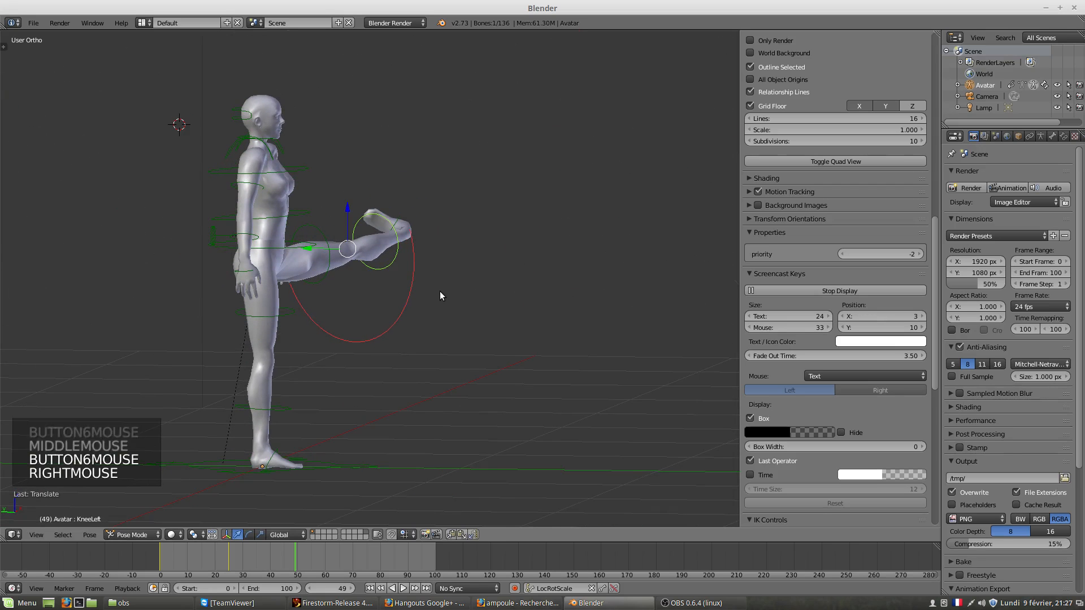
Rotate the left knee bone so the lower leg of the raised left leg bends downward.
key("r")
key("r")
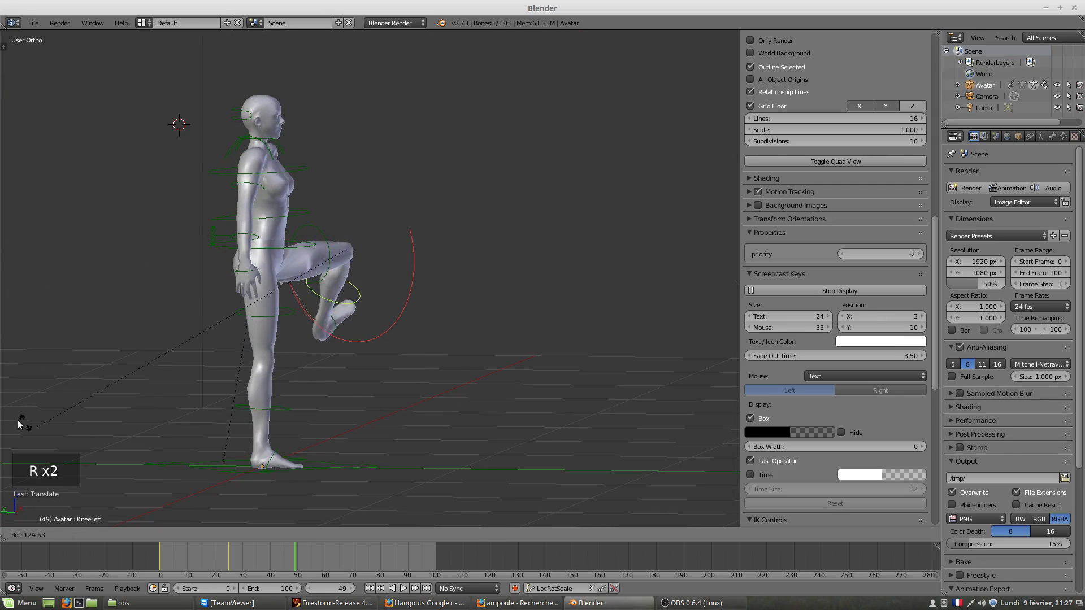
left_click(10, 413)
middle_click_drag(232, 400, 53, 429)
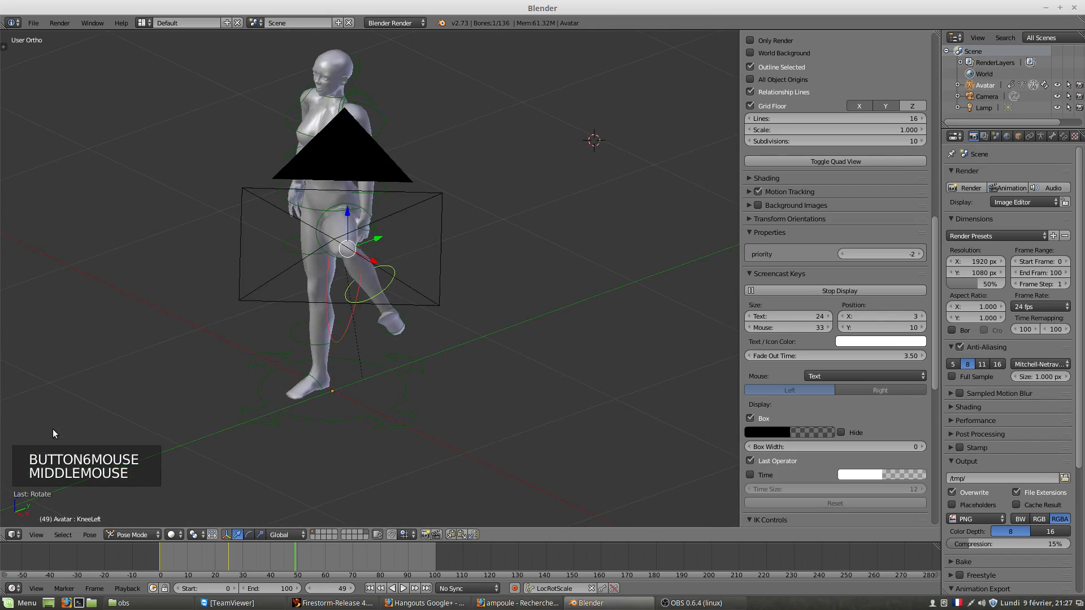
Move the camera to another layer so it no longer blocks the view of the avatar.
right_click(439, 273)
key("m")
key("m")
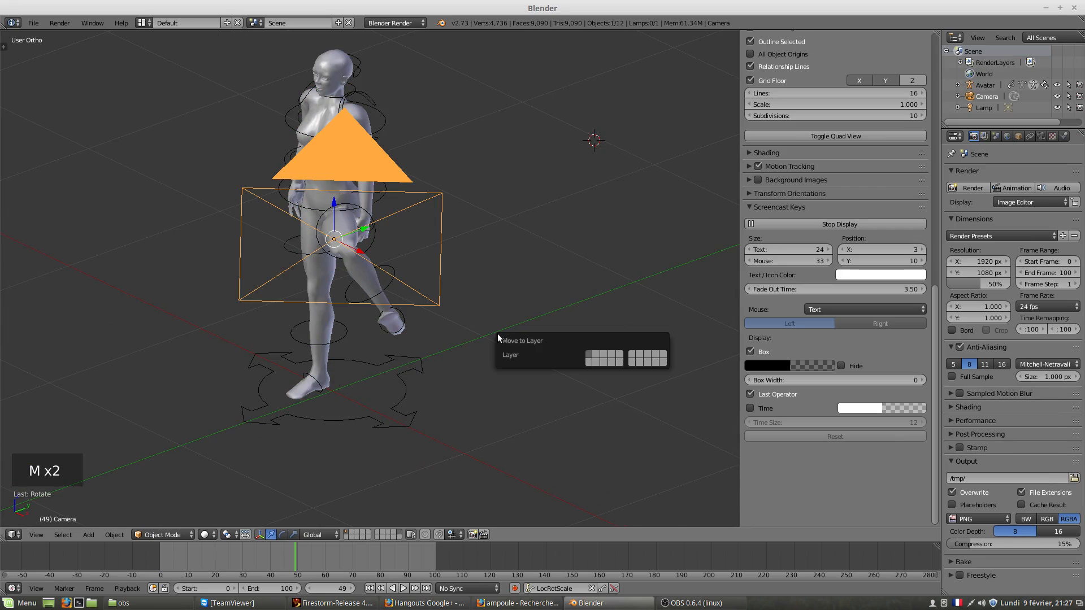
left_click(585, 361)
middle_click_drag(266, 324, 378, 274)
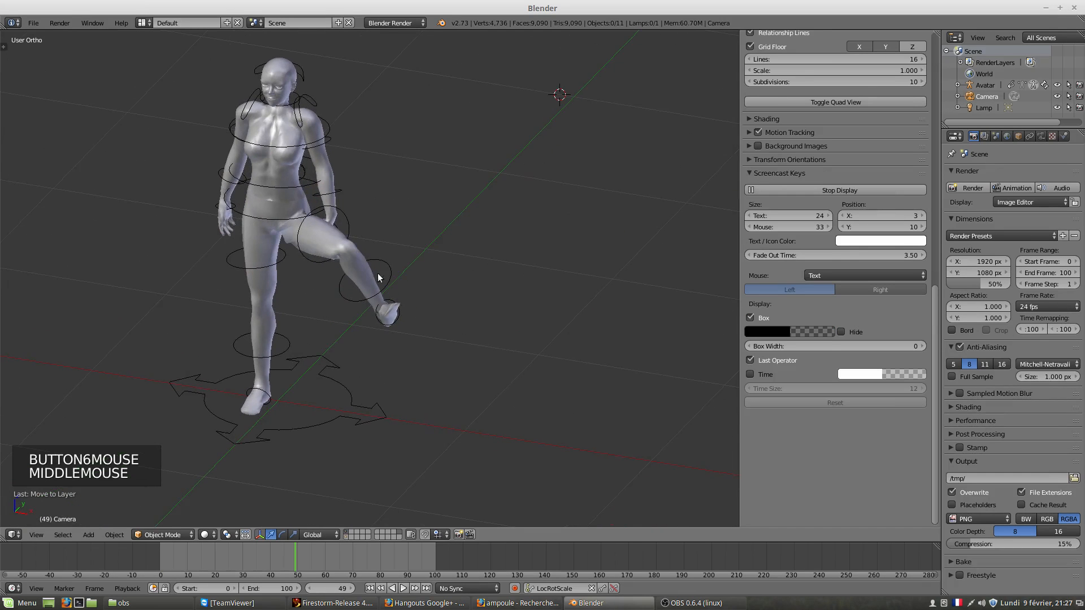
Move the left knee bone up and outward so the avatar's left thigh rises above hip height.
right_click_drag(387, 263, 397, 133)
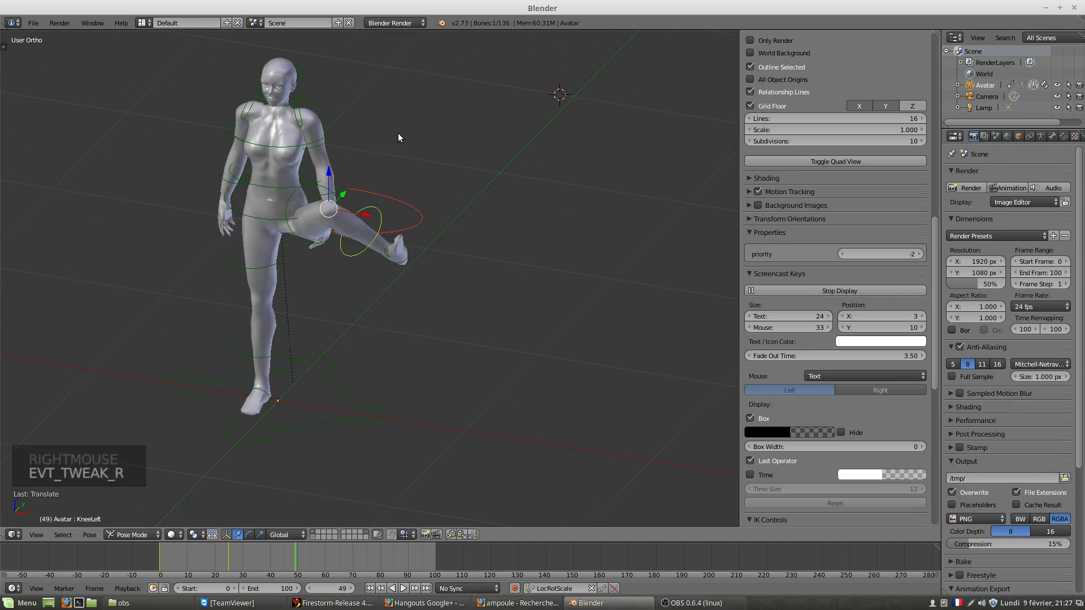
middle_click_drag(292, 327, 334, 322)
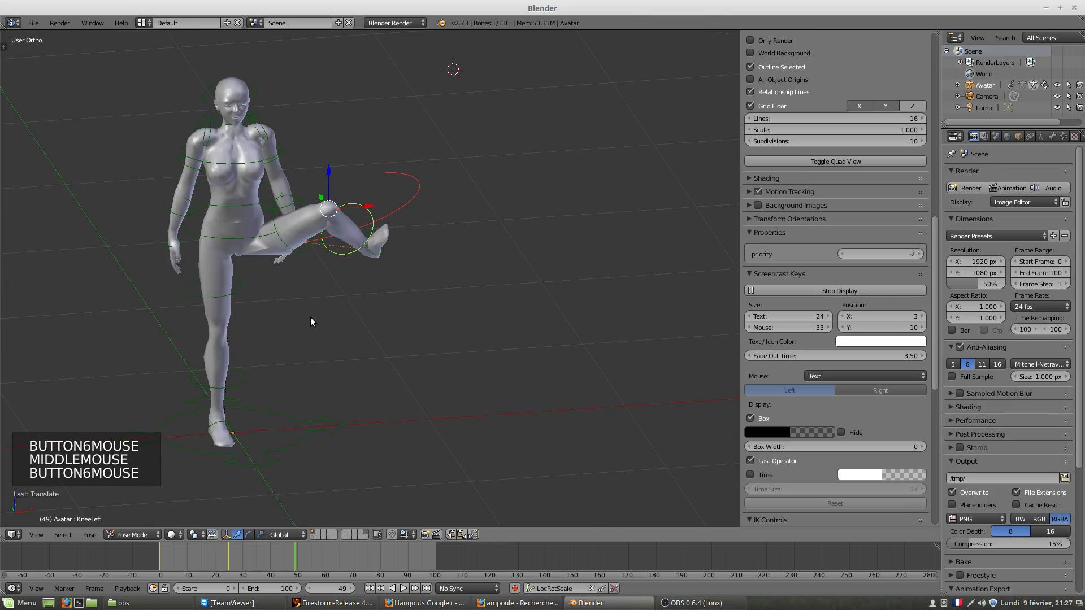
middle_click_drag(296, 314, 276, 299)
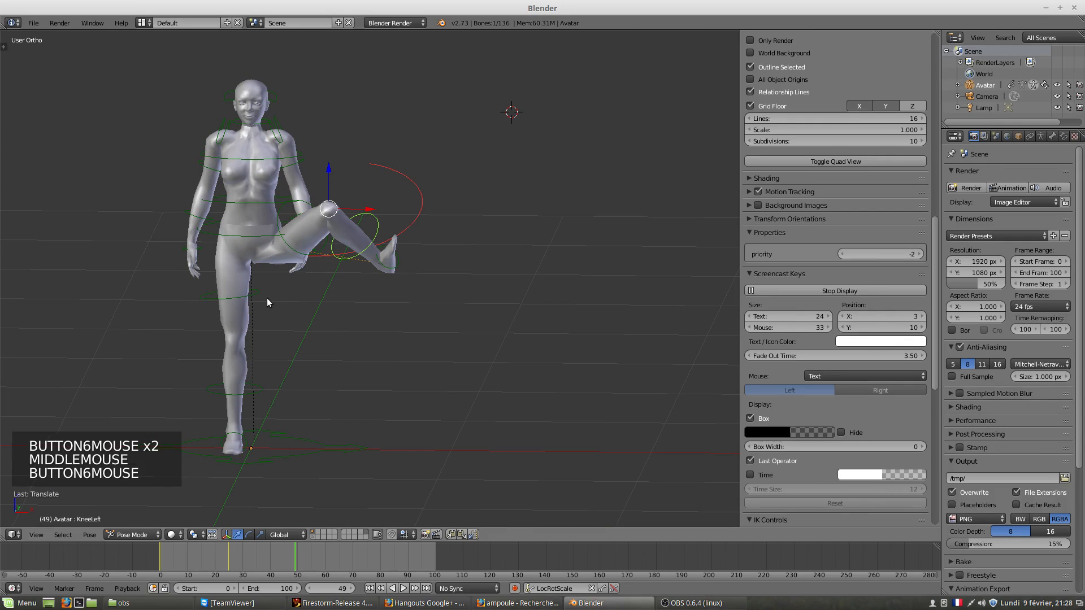
right_click_drag(264, 300, 399, 157)
Move the right knee bone outward so the right leg slants away from the body.
right_click_drag(325, 385, 133, 401)
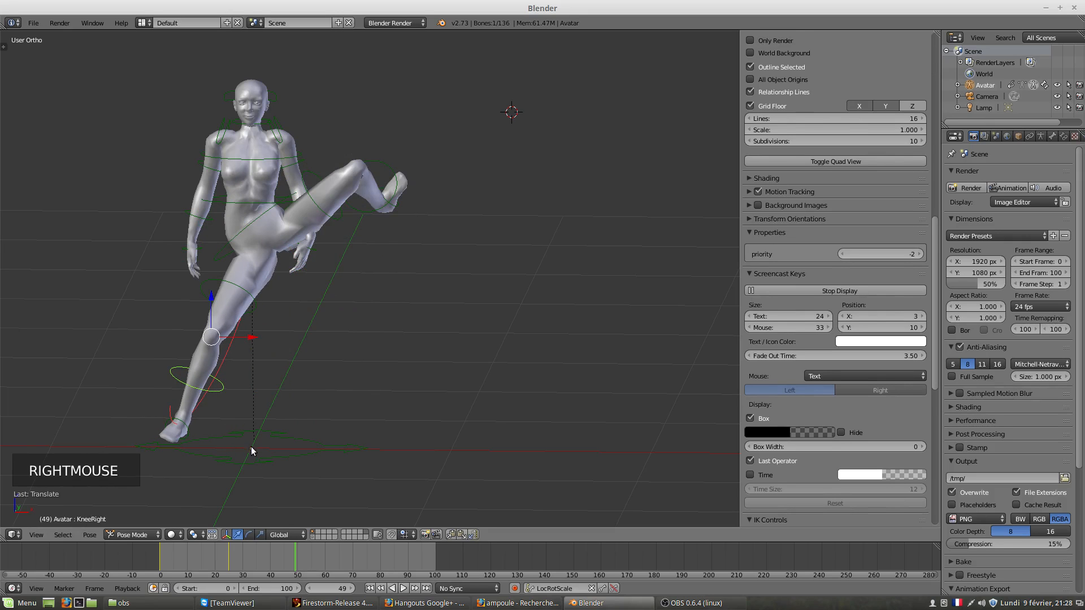
middle_click_drag(251, 450, 275, 446)
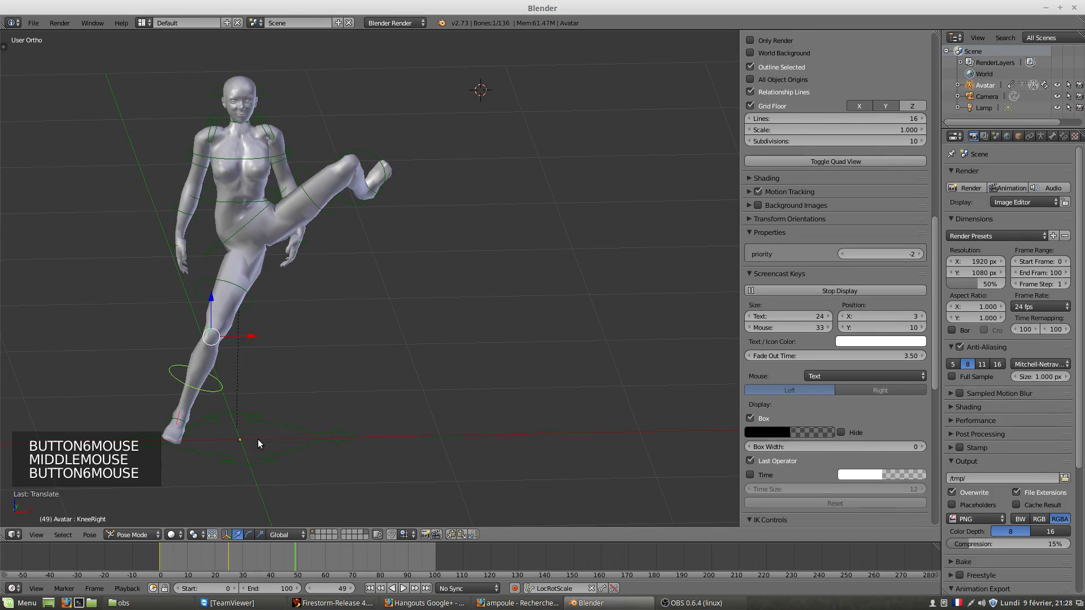
key("KP_1")
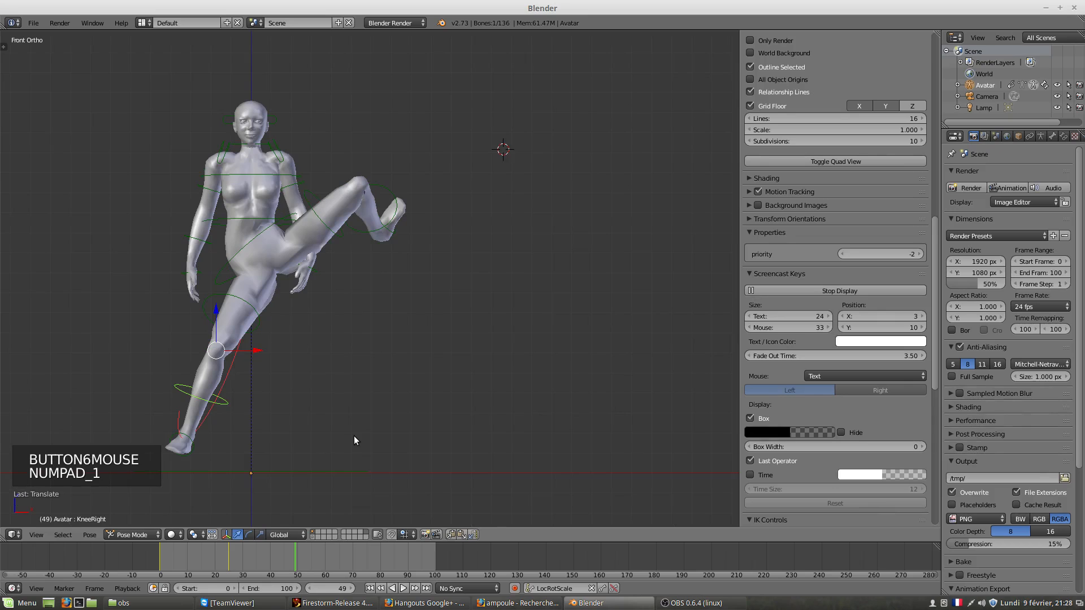
Select all of the avatar's bones and insert LocRotScale keyframes for the raised-leg pose at frame 49.
key("a")
key("a")
key("a")
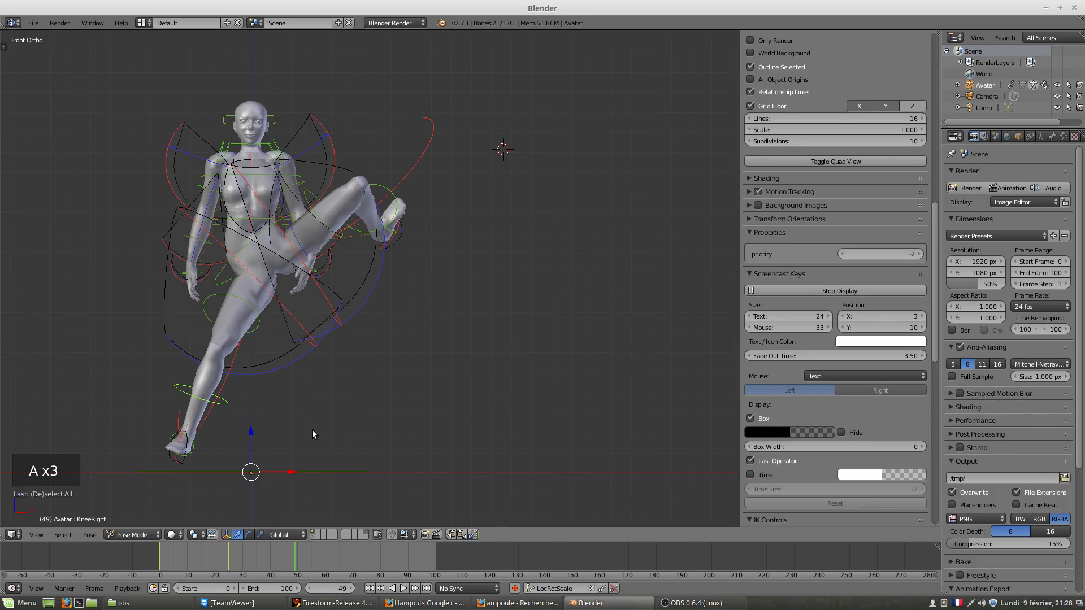
left_click(602, 588)
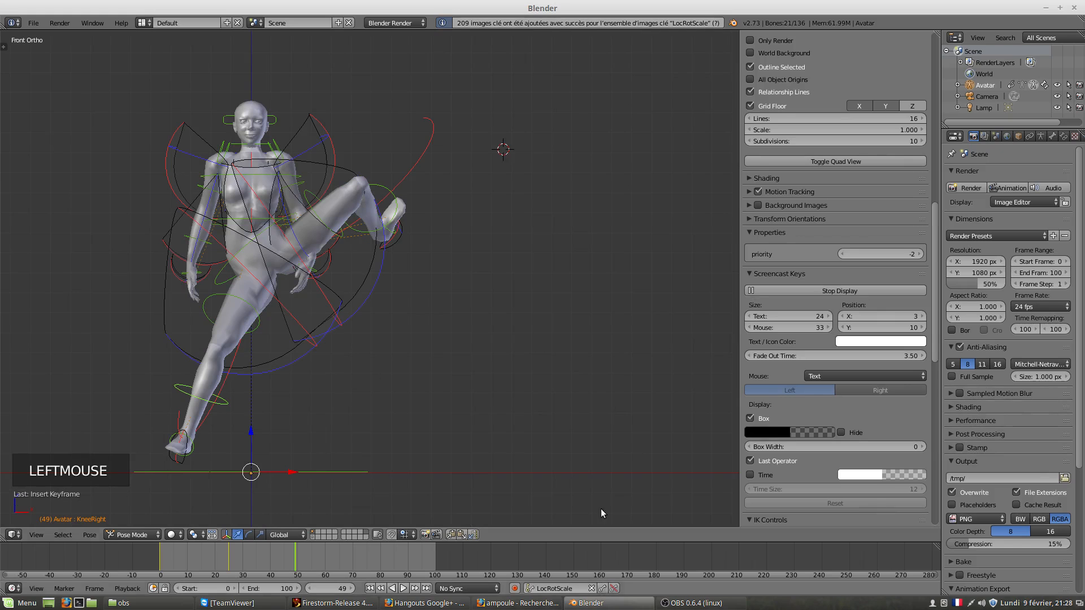
Lower the left leg toward the ground by its knee bone and rotate the PelvisInv bone by about 40°.
right_click(376, 222)
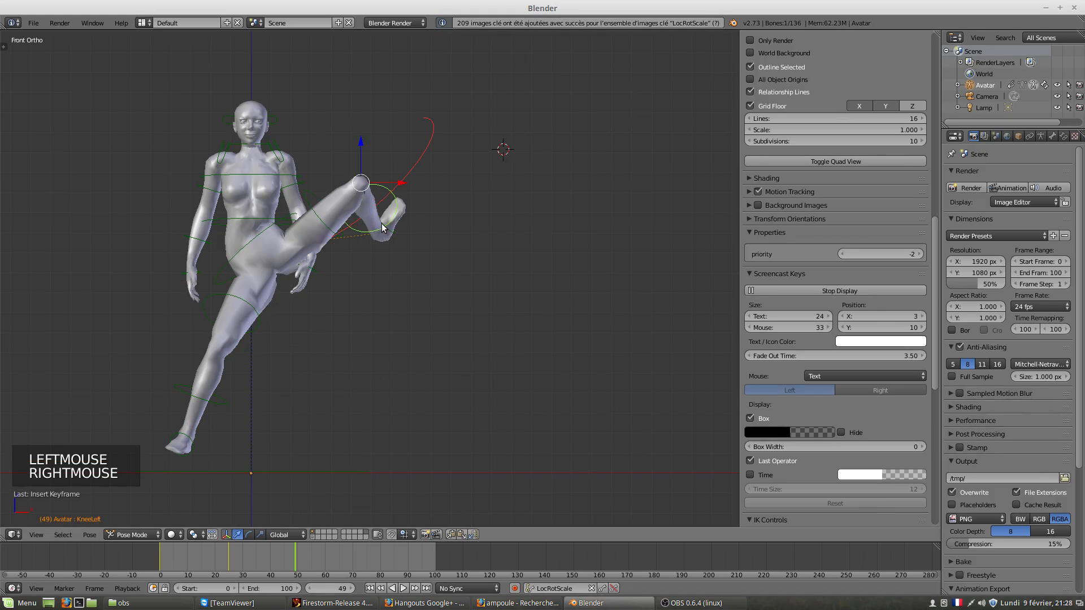
right_click_drag(384, 232, 297, 467)
right_click(259, 235)
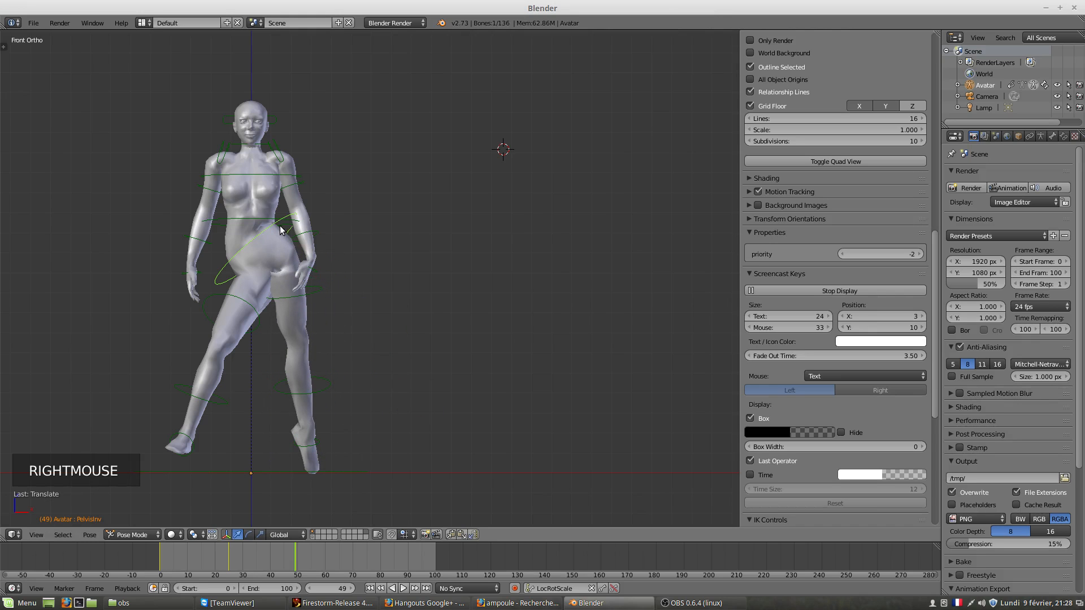
key("r")
key("r")
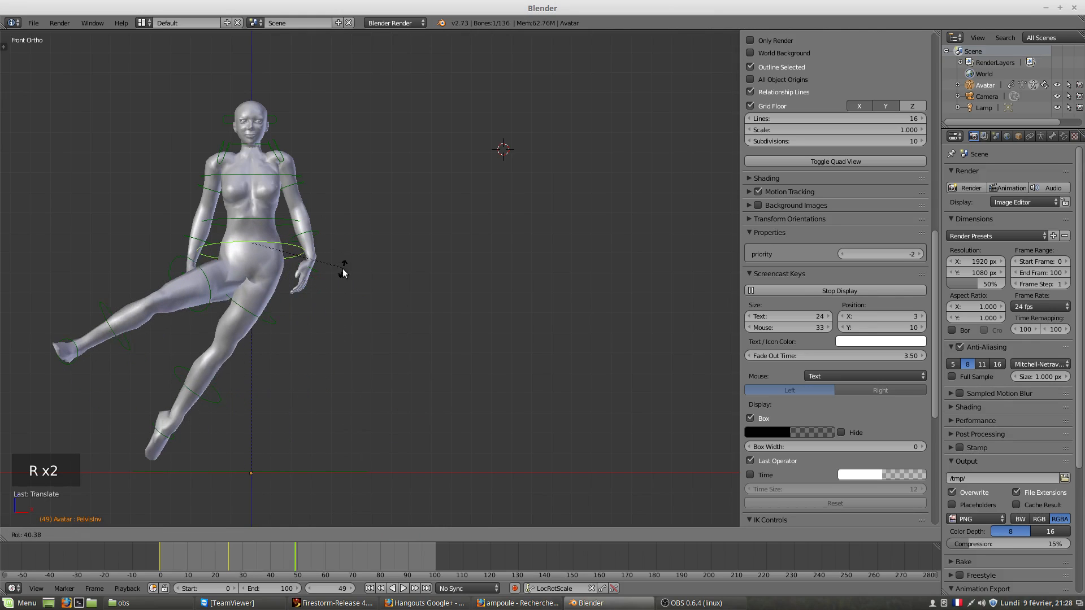
left_click(327, 274)
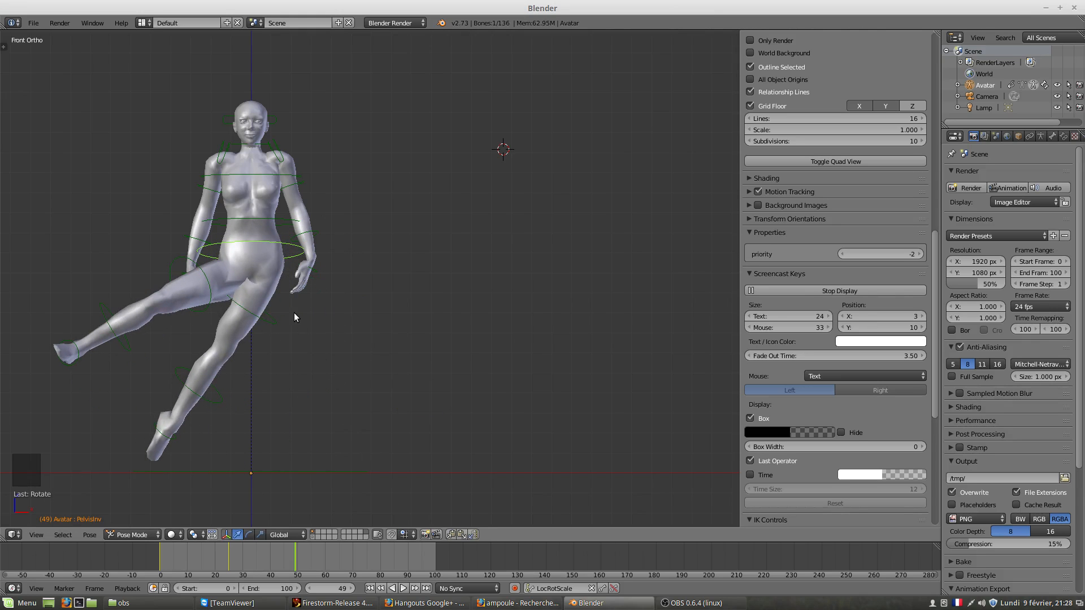
Move the left knee bone up and outward so the avatar's legs spread wide to both sides.
right_click_drag(272, 323, 262, 366)
right_click(229, 421)
right_click_drag(228, 421, 384, 347)
middle_click_drag(174, 321, 203, 358)
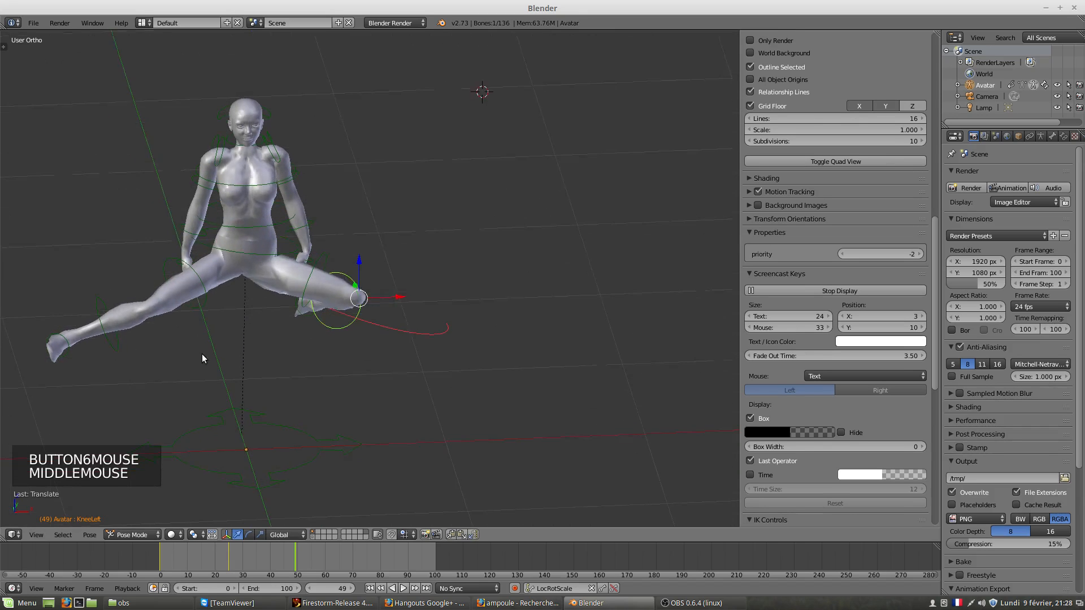
middle_click_drag(227, 293, 365, 276)
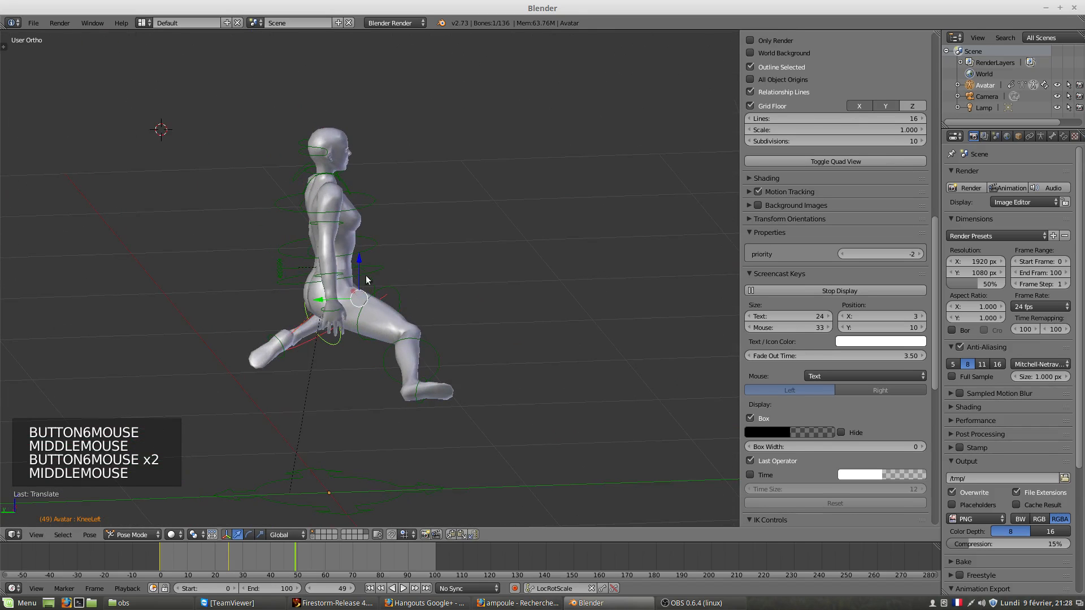
Lower the whole avatar along the vertical axis with the COG bone until the legs are near the ground.
right_click(290, 305)
scroll(291, 308, "up", 3)
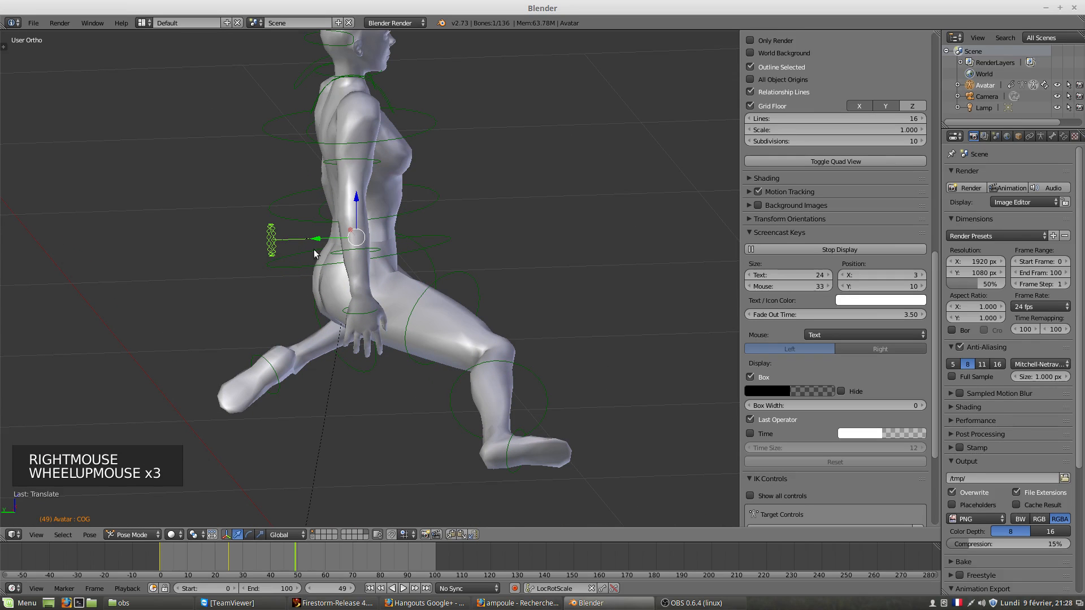
scroll(342, 293, "down", 4)
scroll(327, 322, "down", 1)
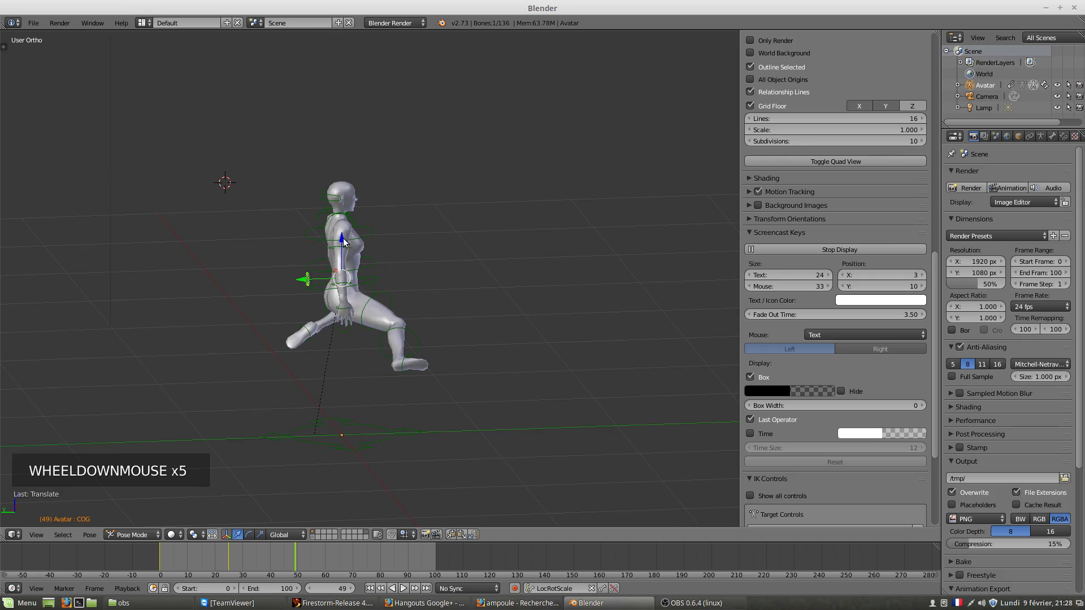
left_click_drag(343, 241, 349, 342)
middle_click_drag(353, 377, 204, 382)
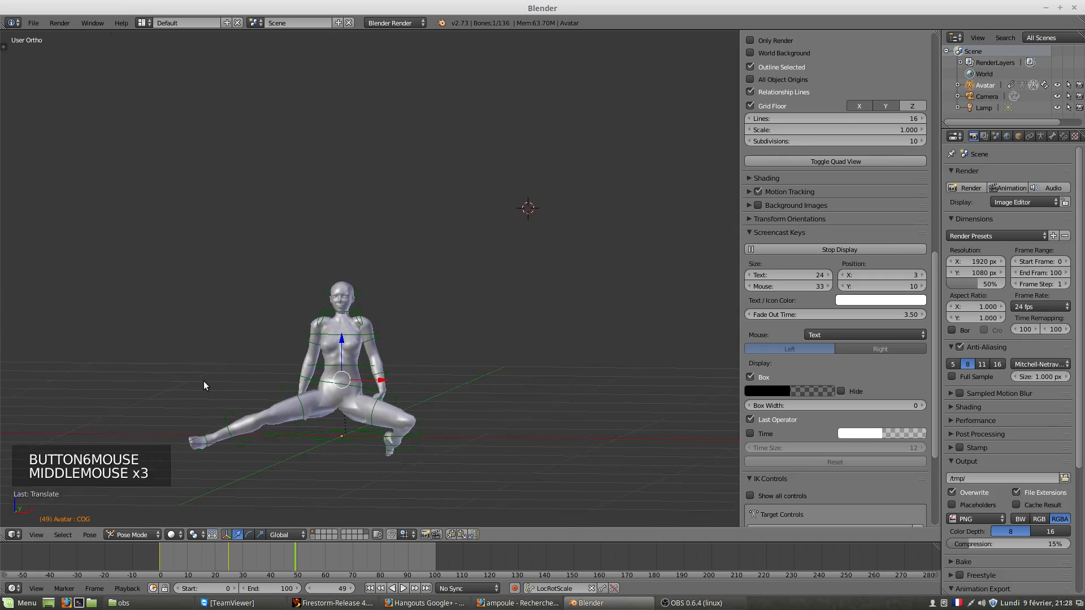
middle_click_drag(313, 416, 369, 455)
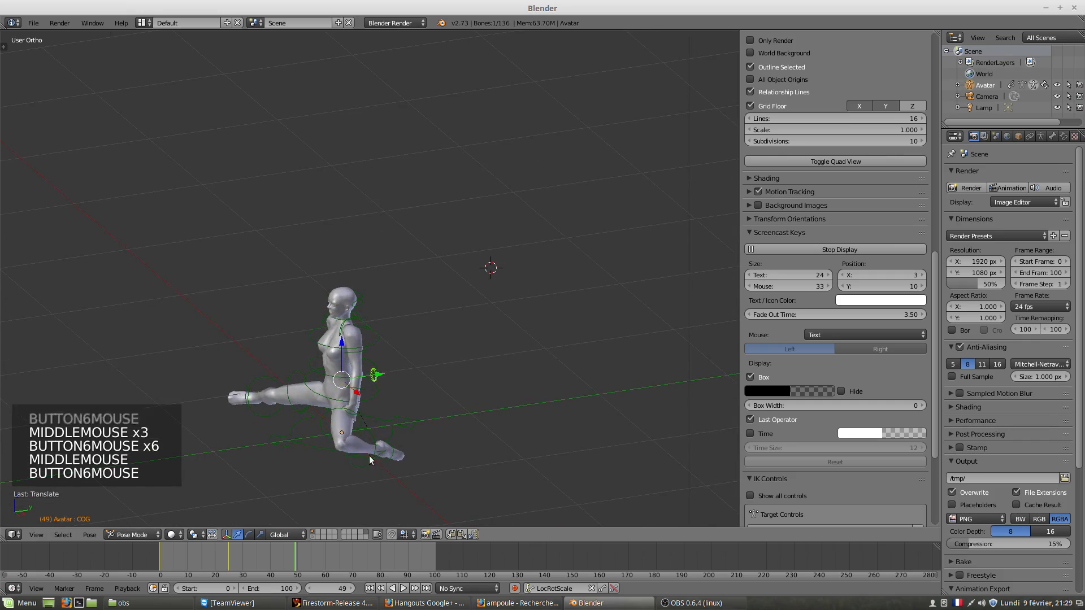
Rotate the left knee bone to bring the left lower leg level with the ground.
right_click_drag(379, 446, 380, 446)
right_click(382, 448)
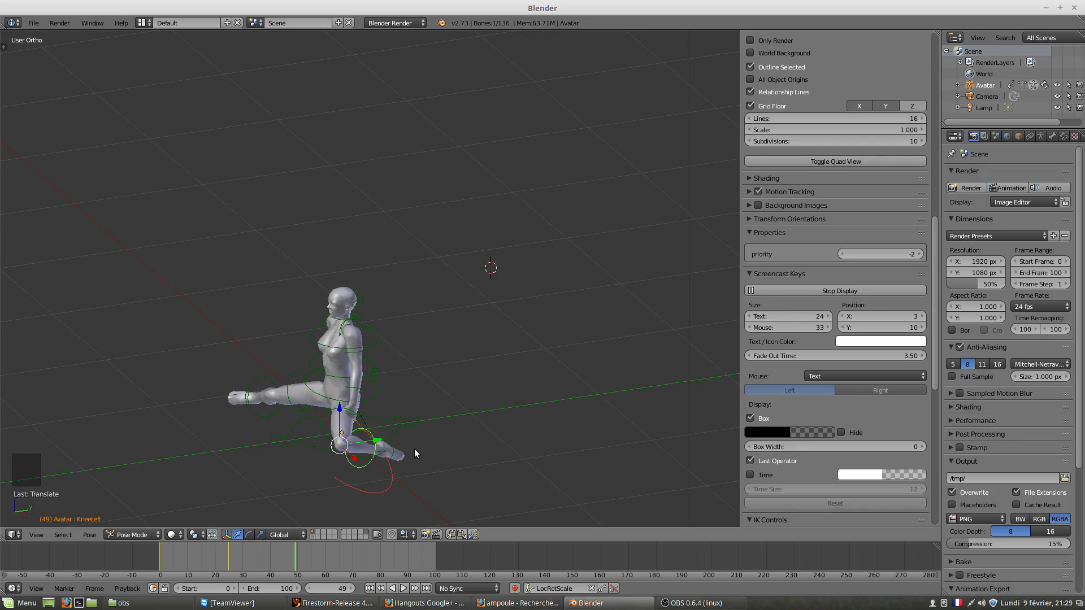
middle_click_drag(415, 452, 394, 428)
key("r")
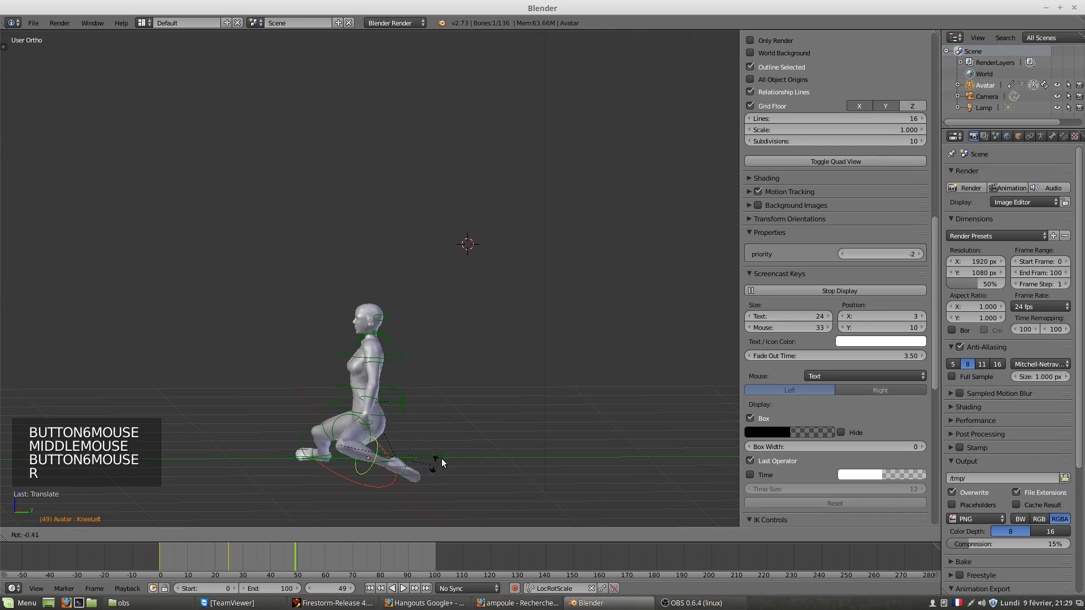
left_click(460, 418)
middle_click_drag(303, 454, 462, 460)
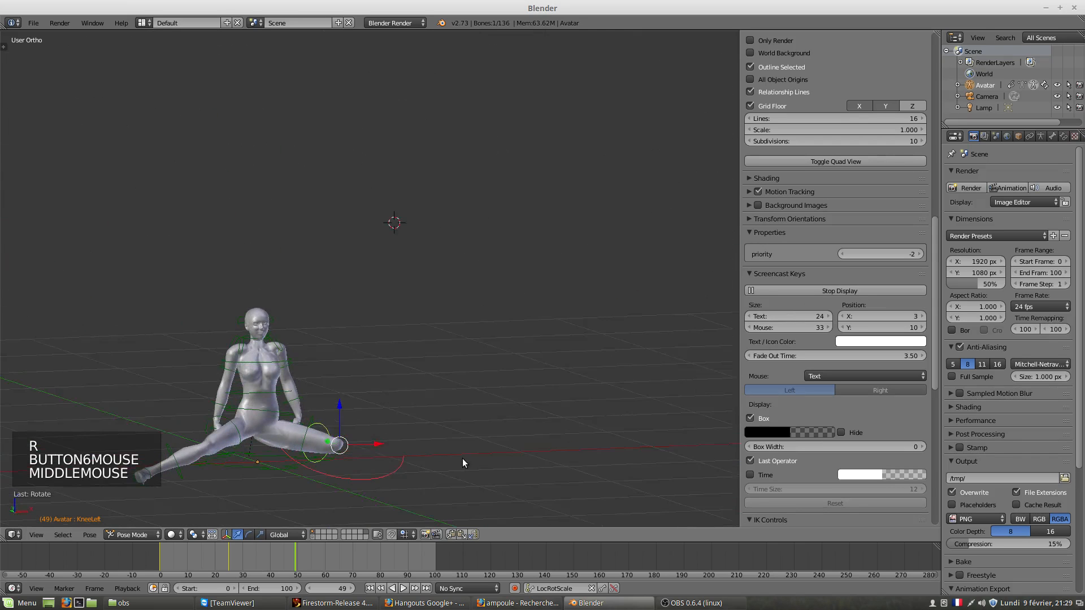
Rotate the right knee bone about the global X axis to fold the right lower leg back.
right_click(174, 464)
middle_click_drag(198, 477, 330, 496)
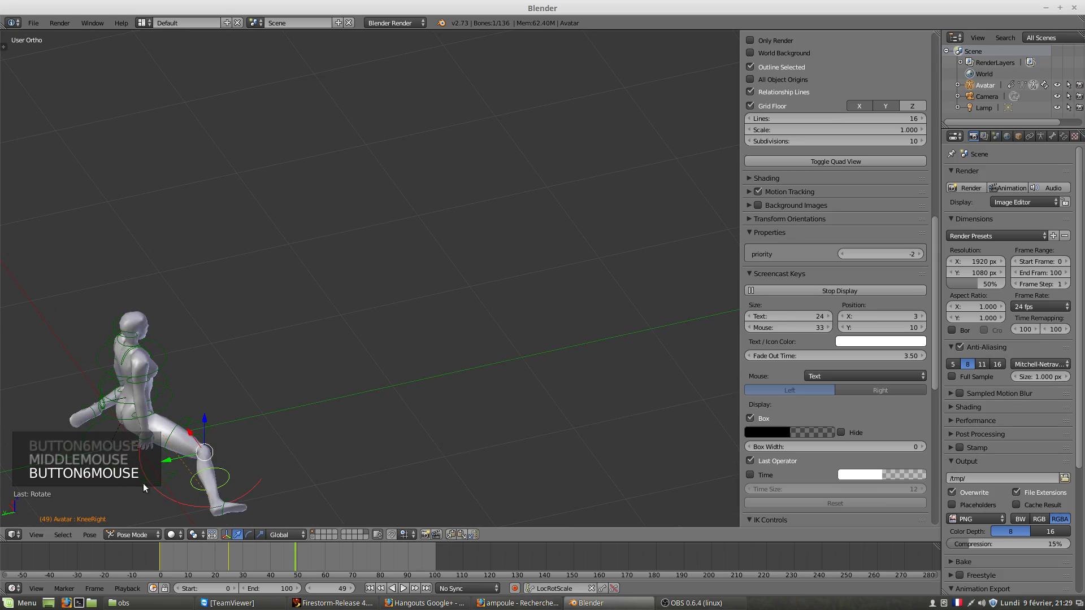
key("r")
key("x")
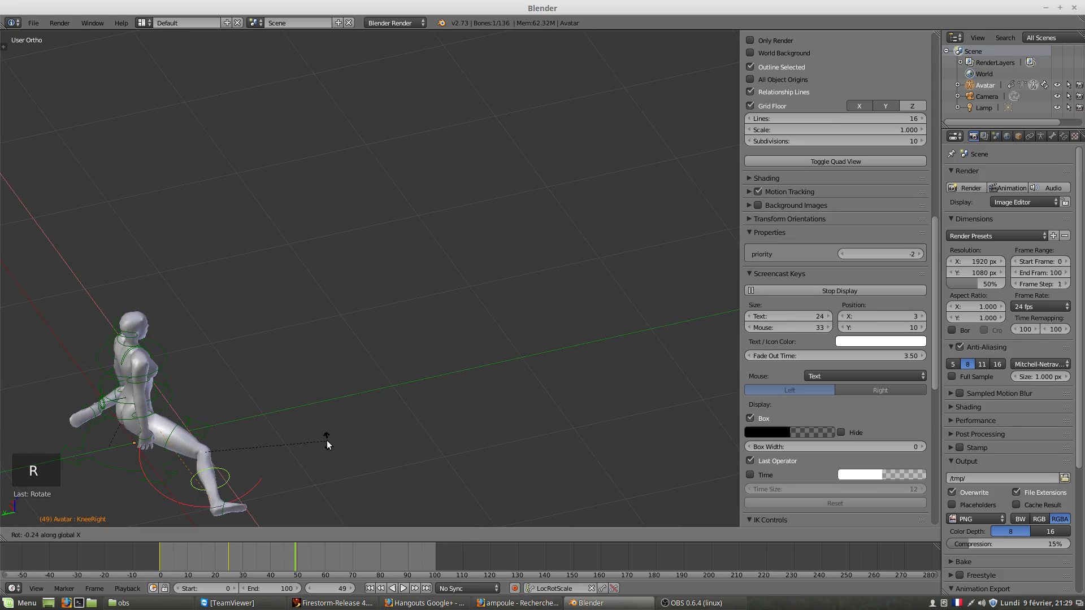
left_click(208, 505)
middle_click_drag(216, 475, 239, 416)
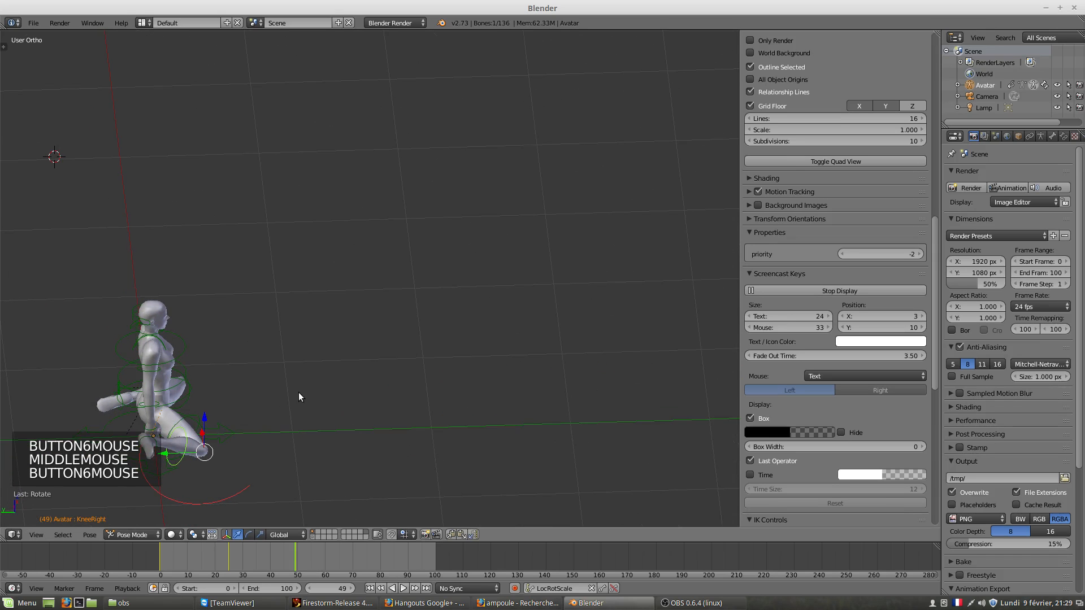
key("r")
key("y")
left_click(239, 422)
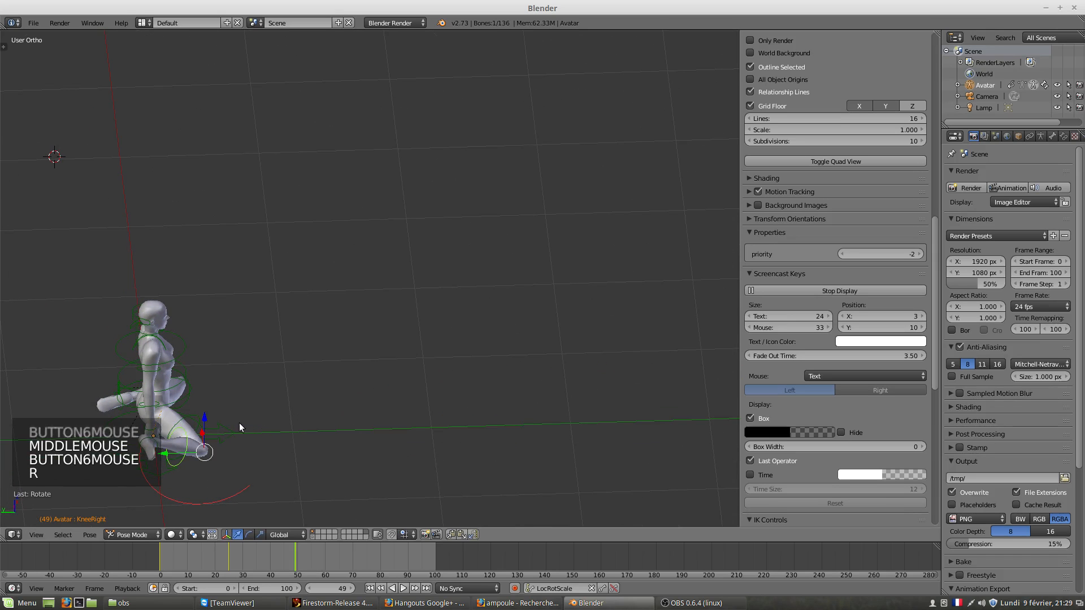
Select the right ankle bone and move it slightly down along the vertical axis.
middle_click_drag(209, 429, 331, 339, "shift")
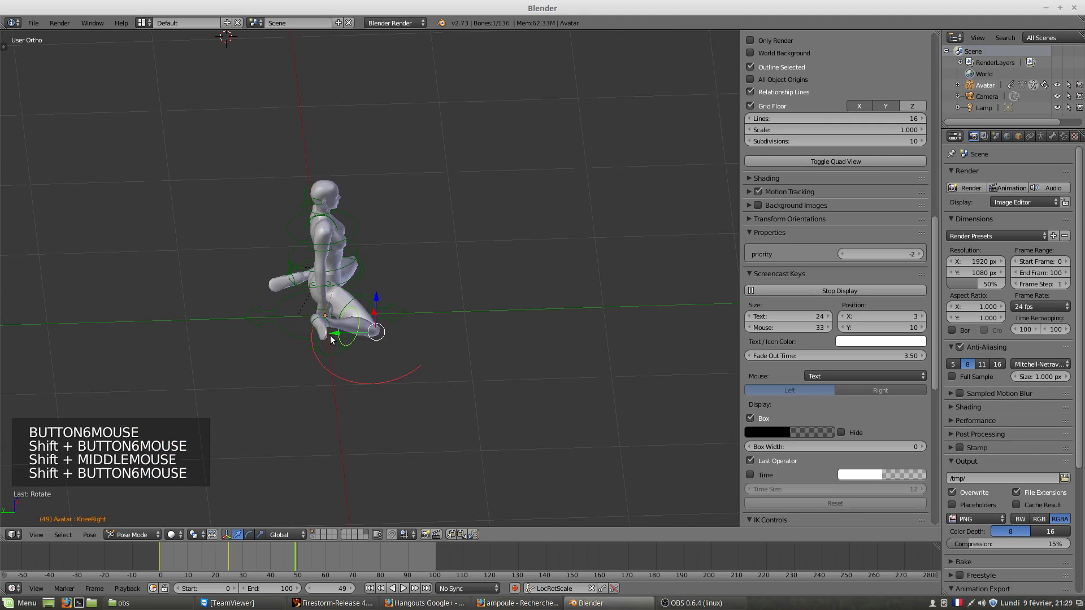
right_click(311, 329)
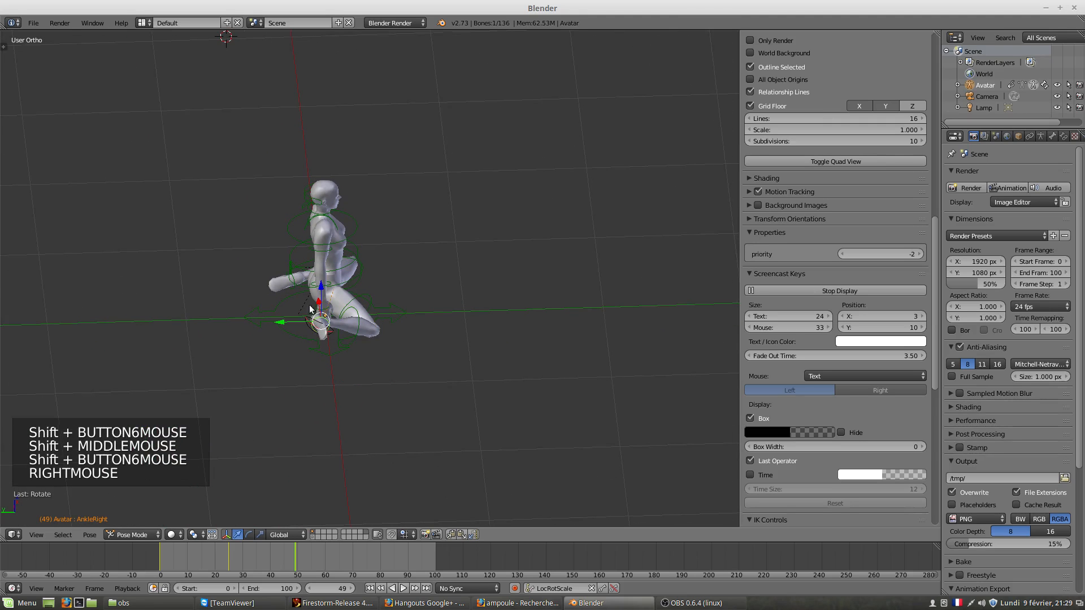
left_click_drag(318, 290, 310, 317)
middle_click_drag(311, 319, 242, 357)
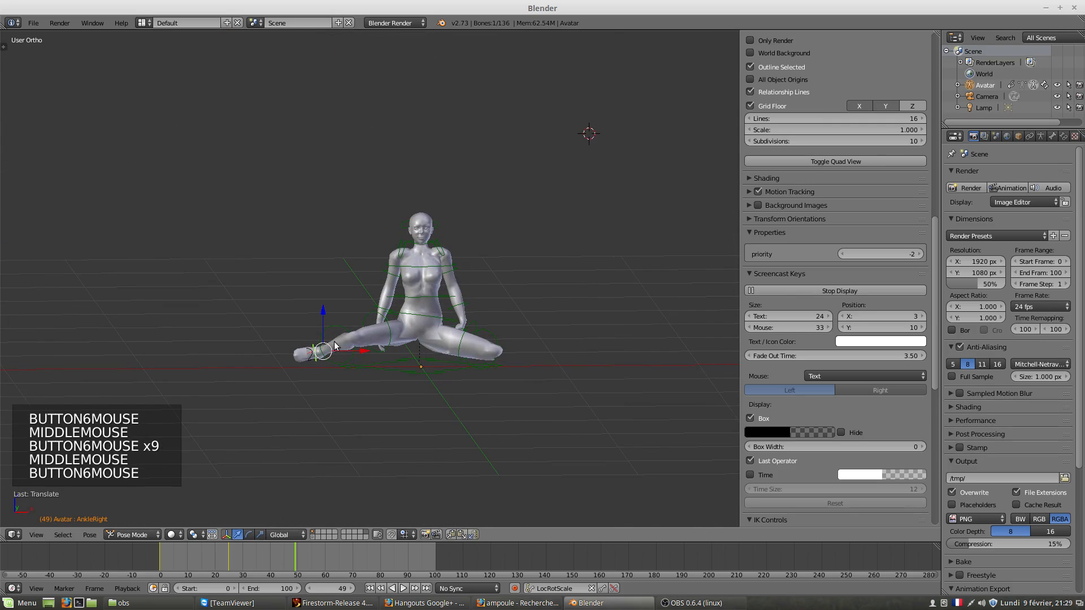
Select the right hip bone and move it down so the right leg slopes toward the ground.
right_click(384, 333)
right_click(386, 336)
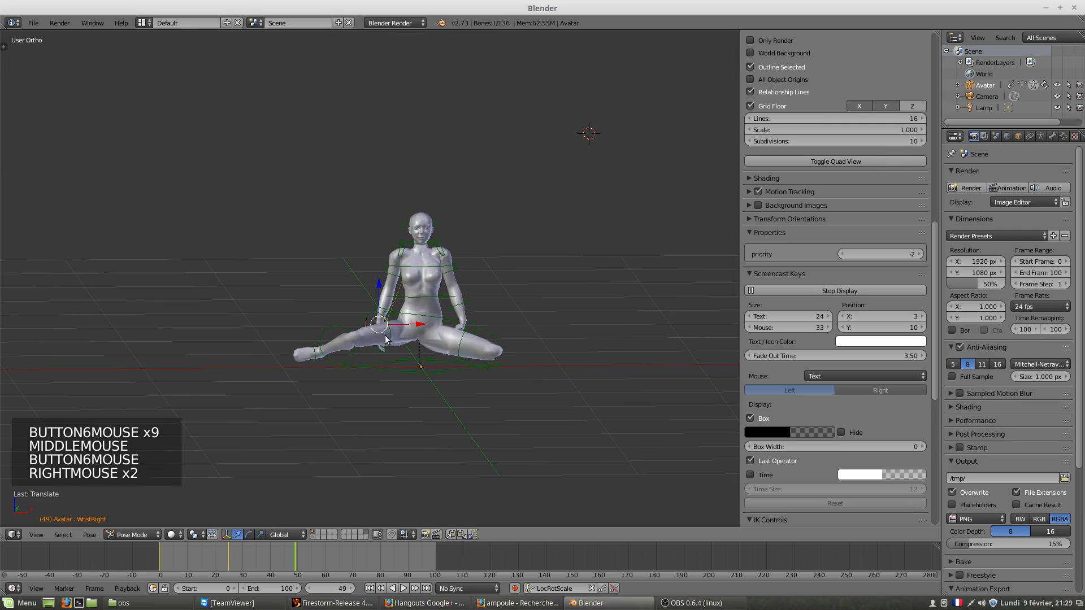
right_click(394, 333)
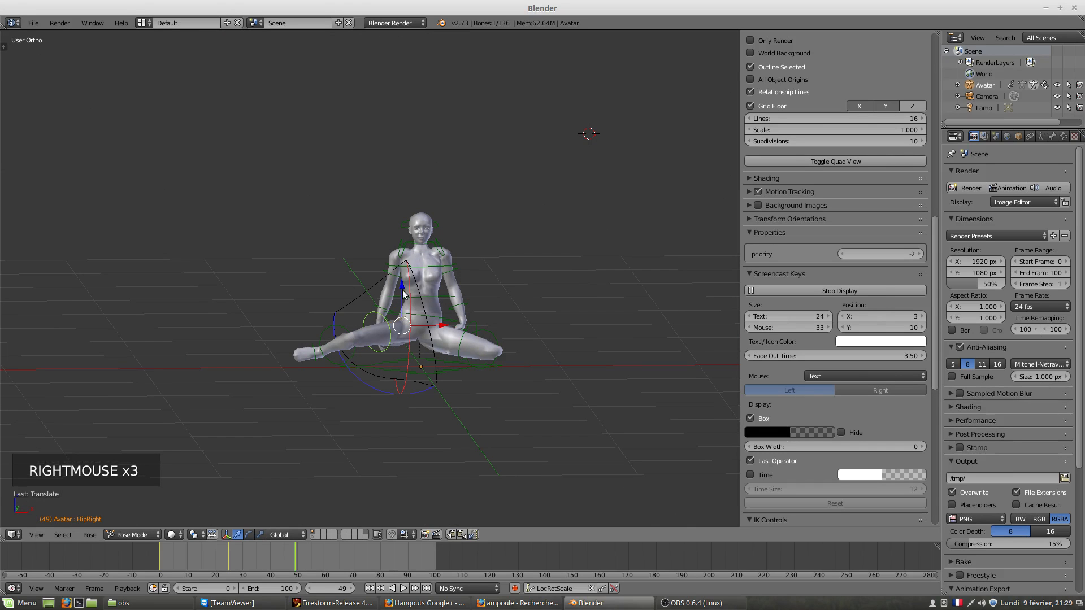
left_click_drag(403, 294, 402, 316)
left_click(402, 317)
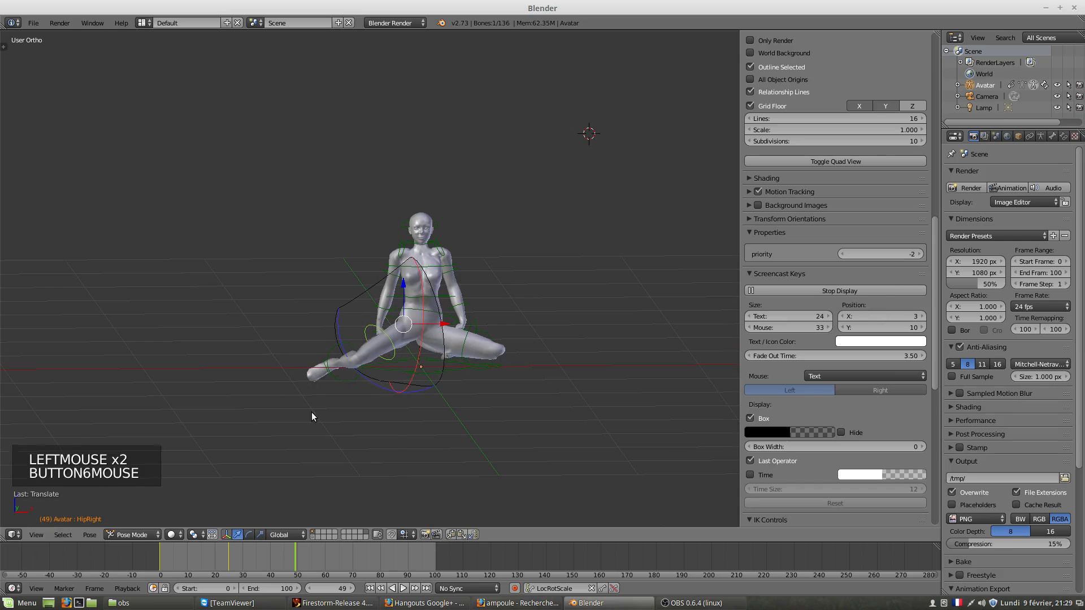
Select the right ankle bone and raise it slightly along the vertical axis to bring the foot closer to knee height.
middle_click_drag(312, 412, 391, 428)
right_click(361, 388)
right_click(361, 386)
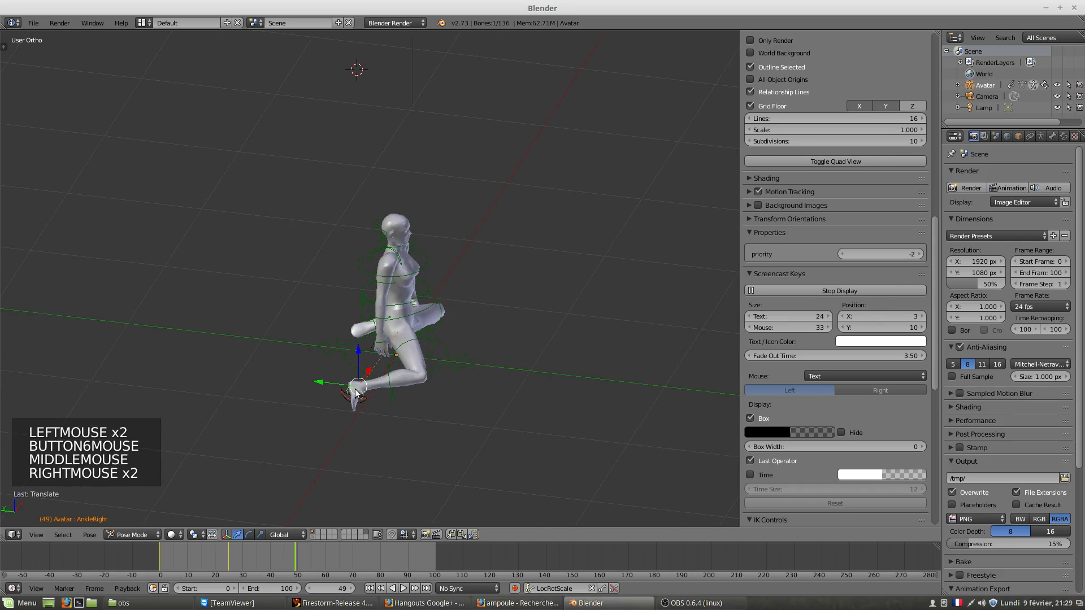
left_click_drag(362, 384, 361, 337)
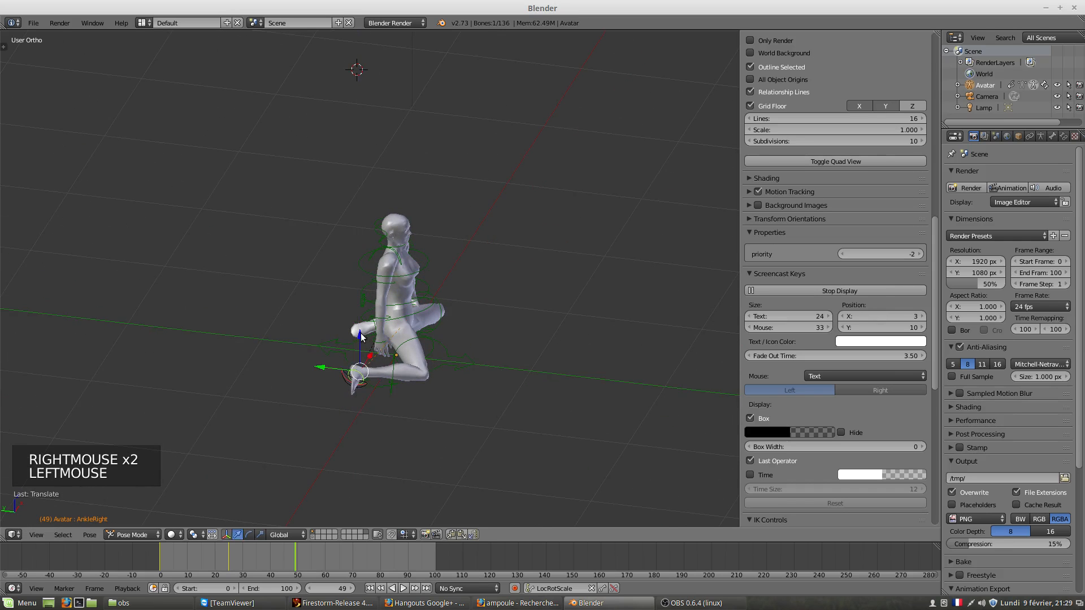
middle_click_drag(441, 414, 320, 382)
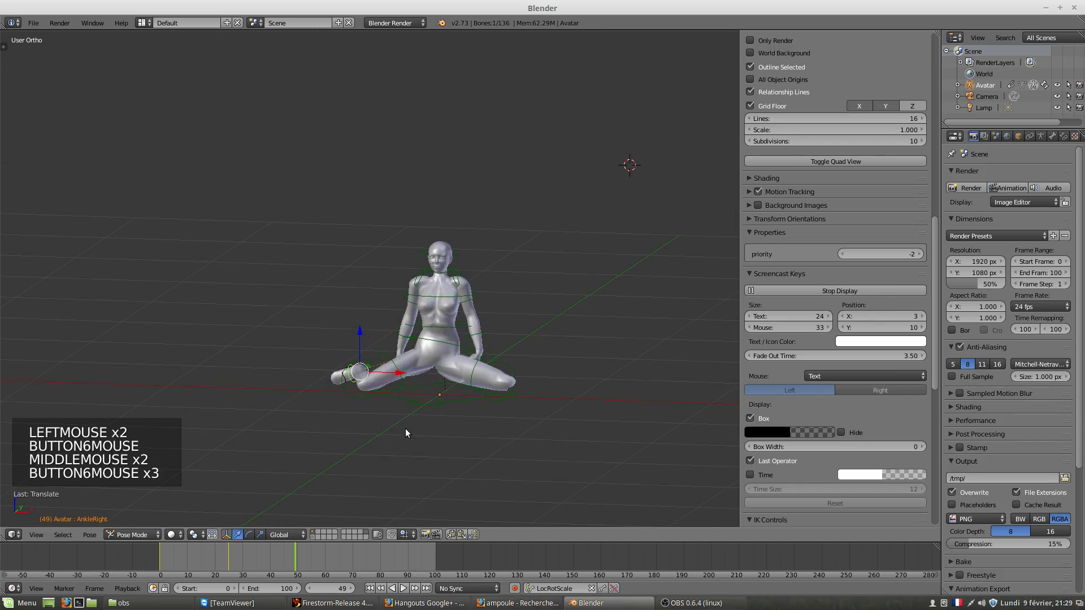
middle_click_drag(406, 433, 428, 396)
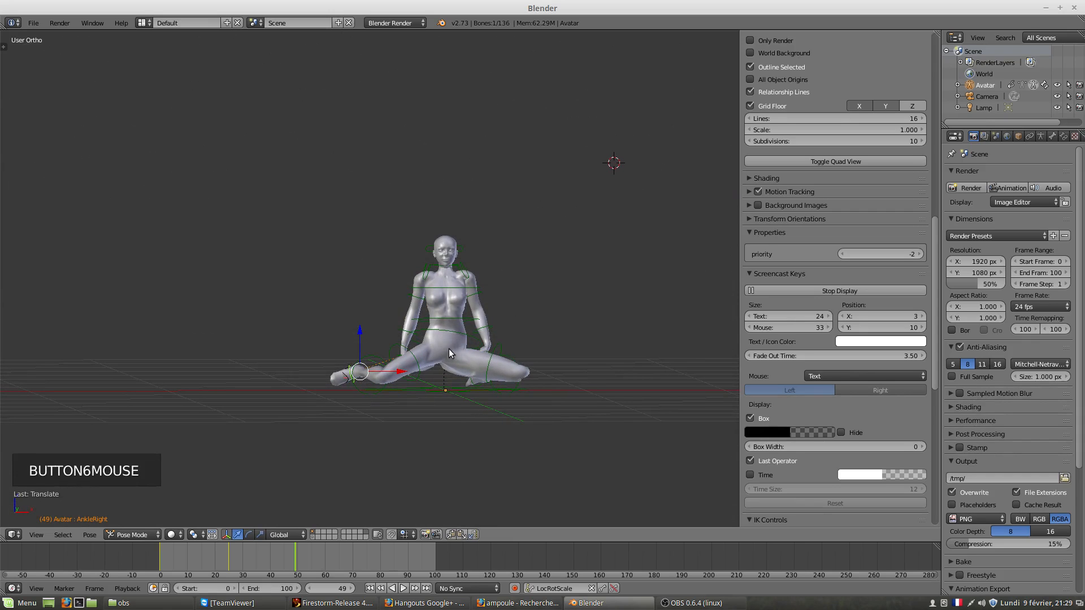
Select the COG bone and lower the avatar's body slightly toward the ground in front view.
middle_click_drag(445, 344, 554, 371)
scroll(424, 335, "down", 1)
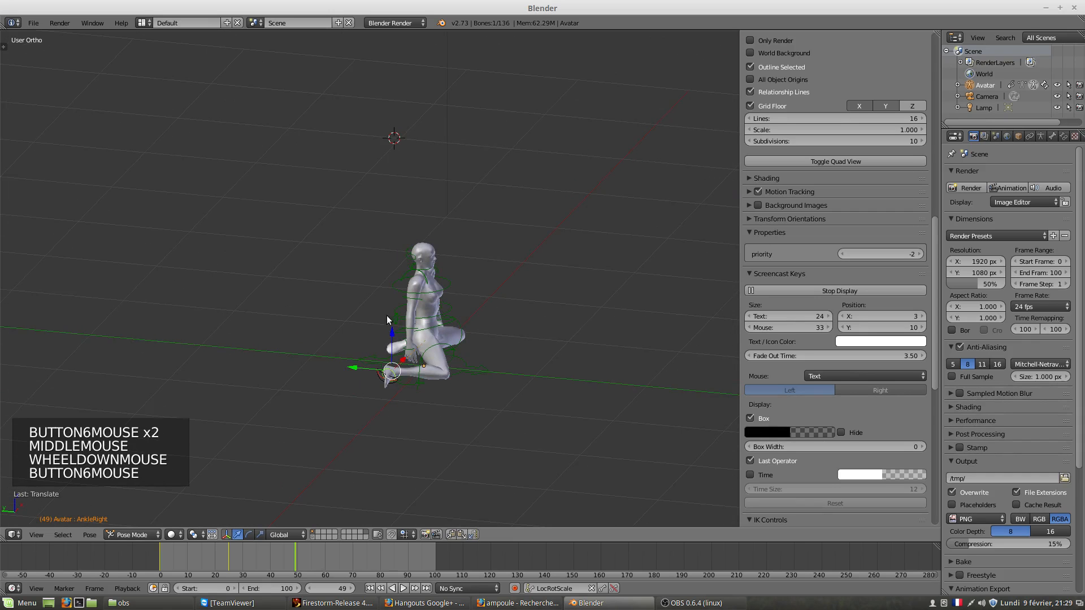
right_click(394, 321)
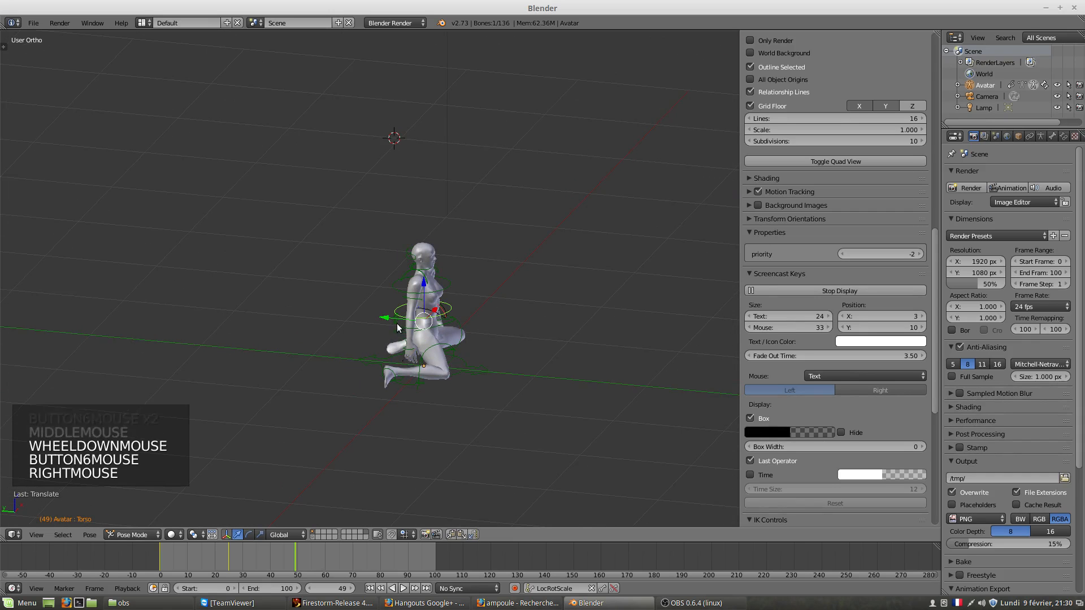
right_click(403, 330)
middle_click_drag(403, 330, 401, 367)
key("KP_1")
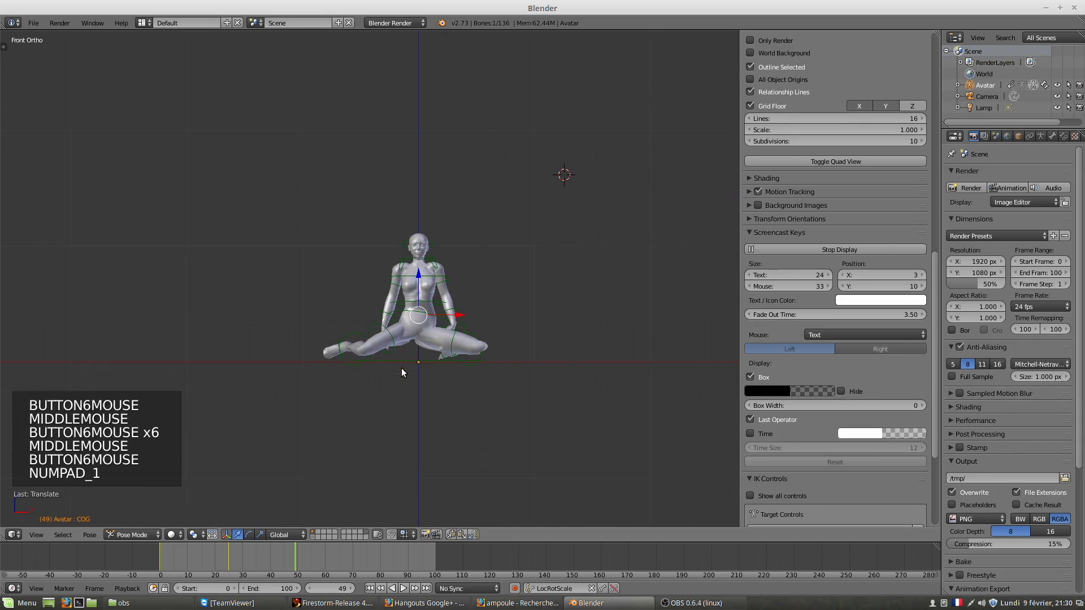
left_click_drag(419, 278, 424, 289)
scroll(487, 337, "up", 6)
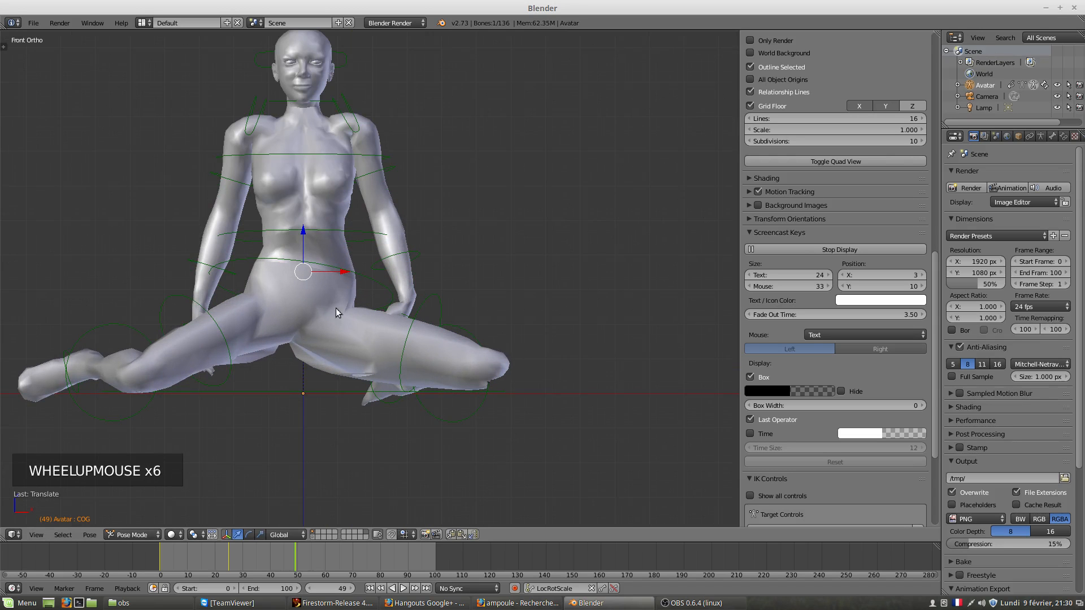
left_click_drag(303, 234, 302, 233)
Select the left ankle bone and raise it vertically so the foot is hidden behind the left thigh.
right_click(381, 401)
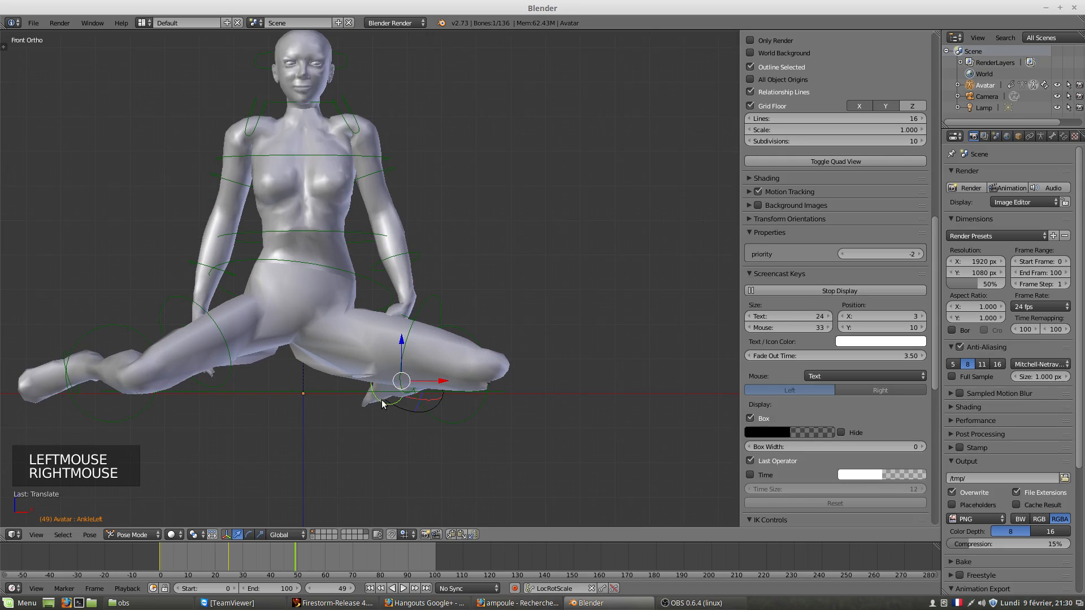
left_click_drag(401, 346, 401, 323)
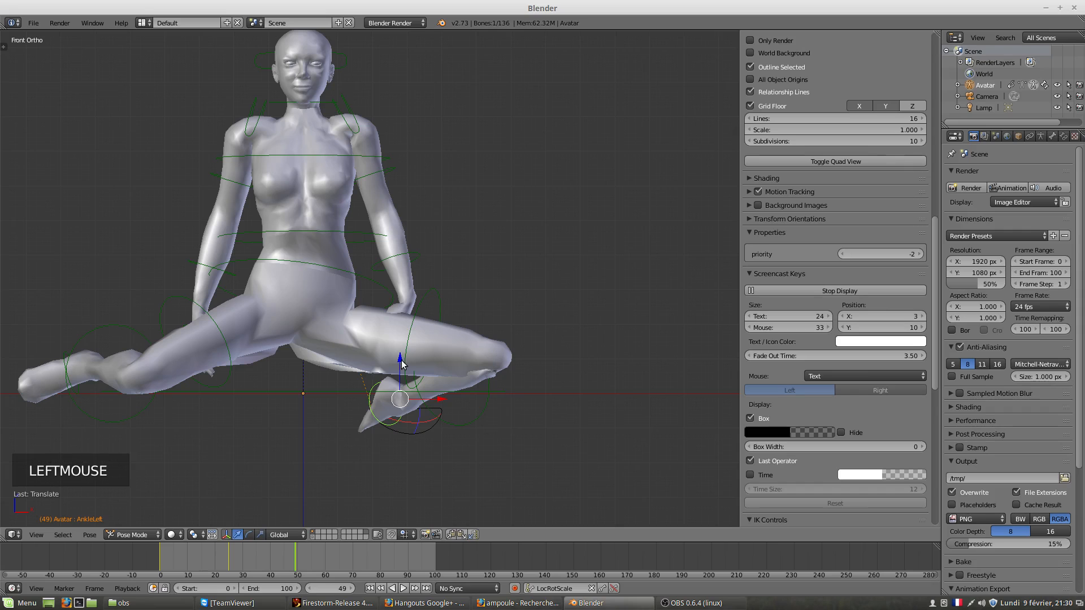
left_click_drag(400, 361, 400, 321)
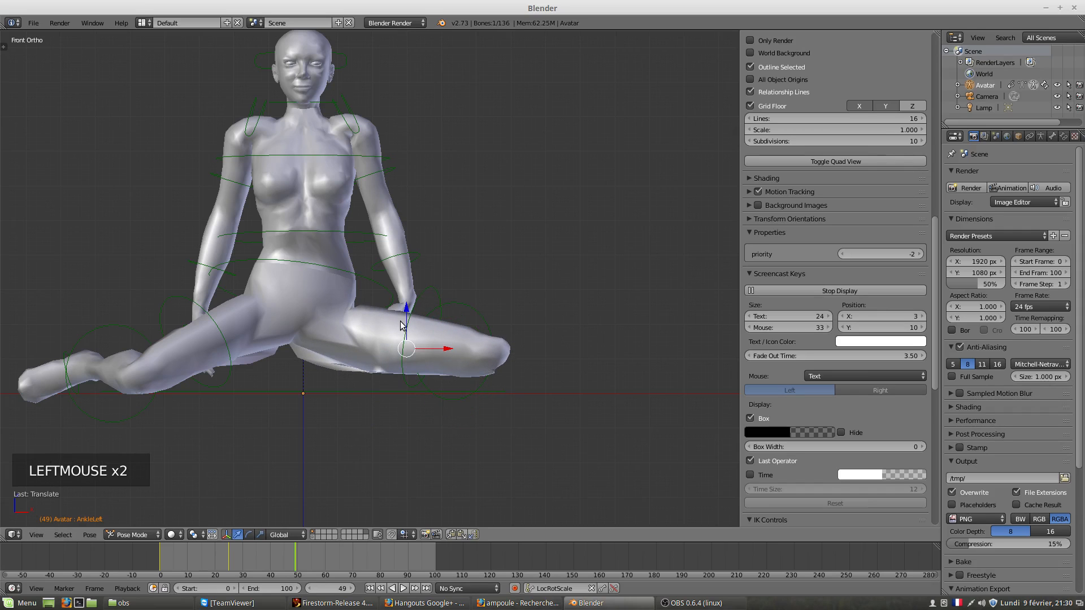
Move the left knee bone slightly down, and adjust the left hip bone's height along the vertical axis.
right_click(466, 401)
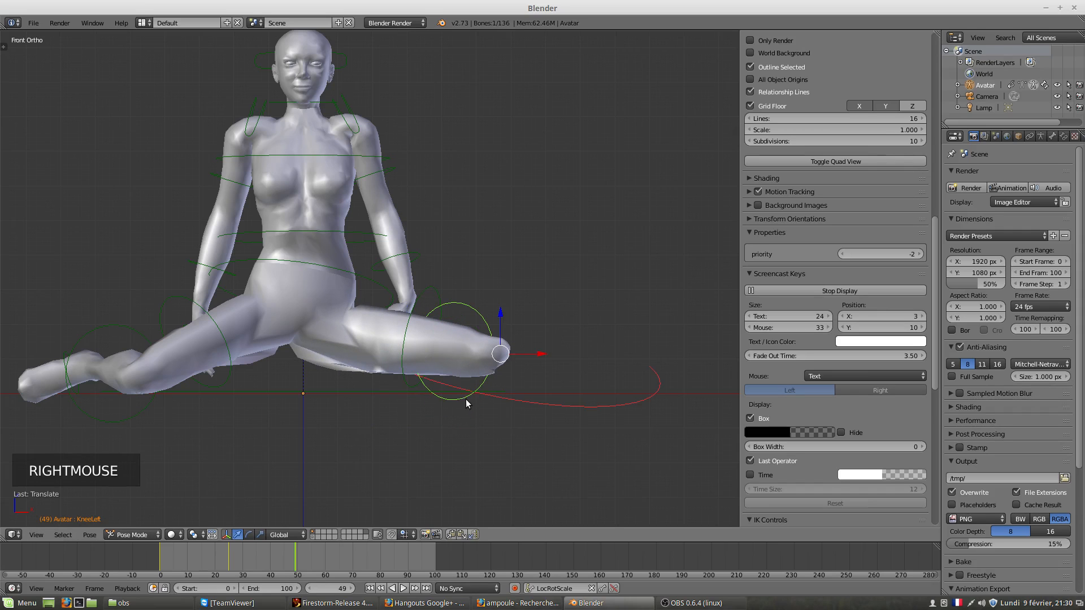
left_click_drag(501, 315, 512, 336)
right_click(430, 312)
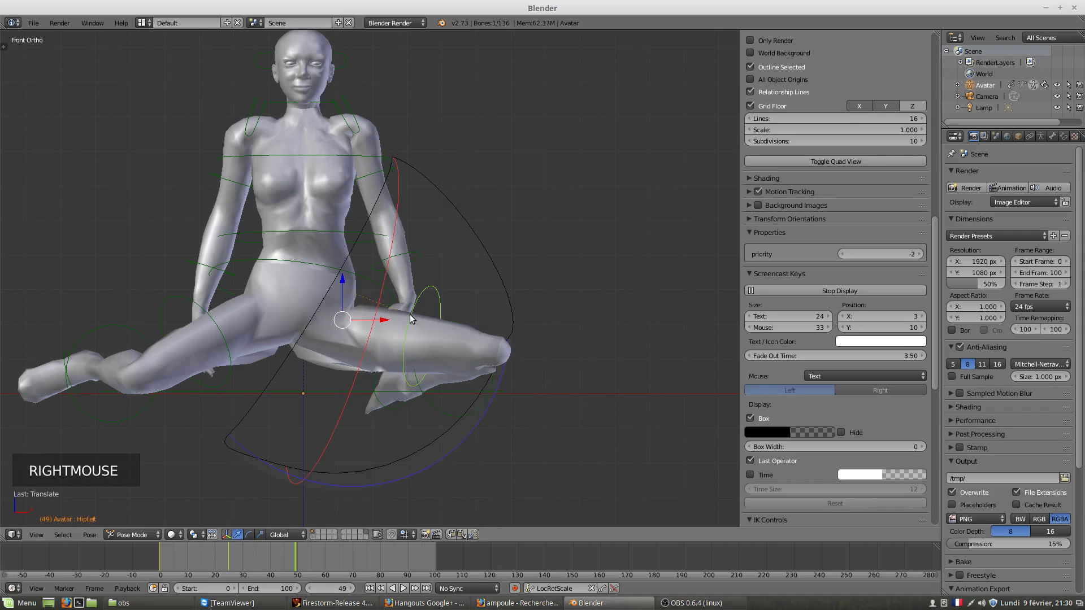
left_click(383, 272)
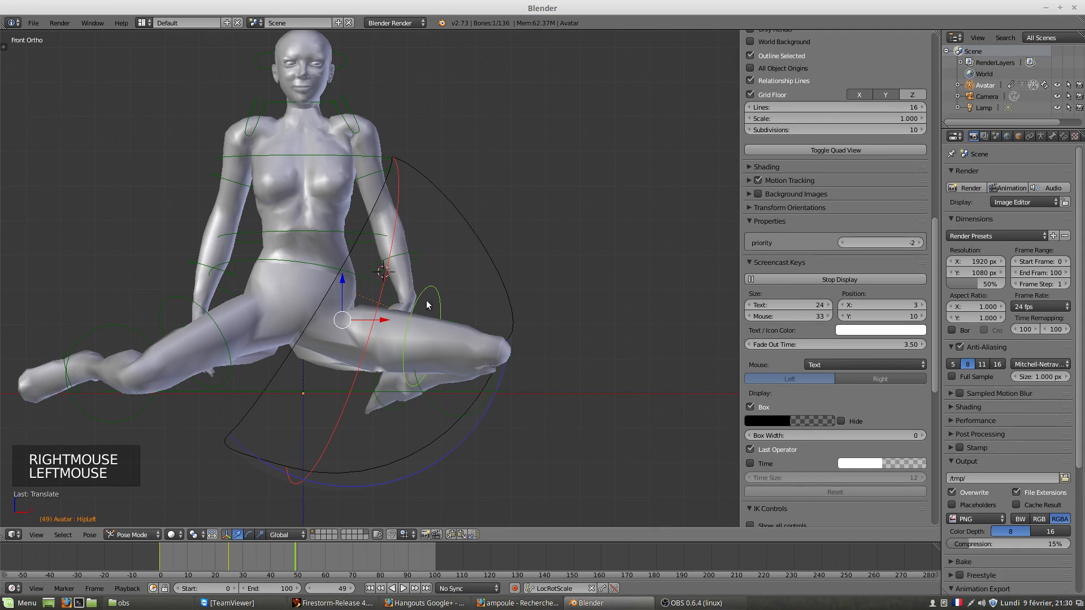
mouse_move(344, 280)
left_mouse_down()
mouse_move(344, 295)
mouse_move(347, 283)
left_mouse_up()
Rotate the left knee bone freely with trackball rotation to lift the left lower leg off the ground.
middle_click_drag(360, 291, 487, 371)
scroll(439, 375, "left", 1)
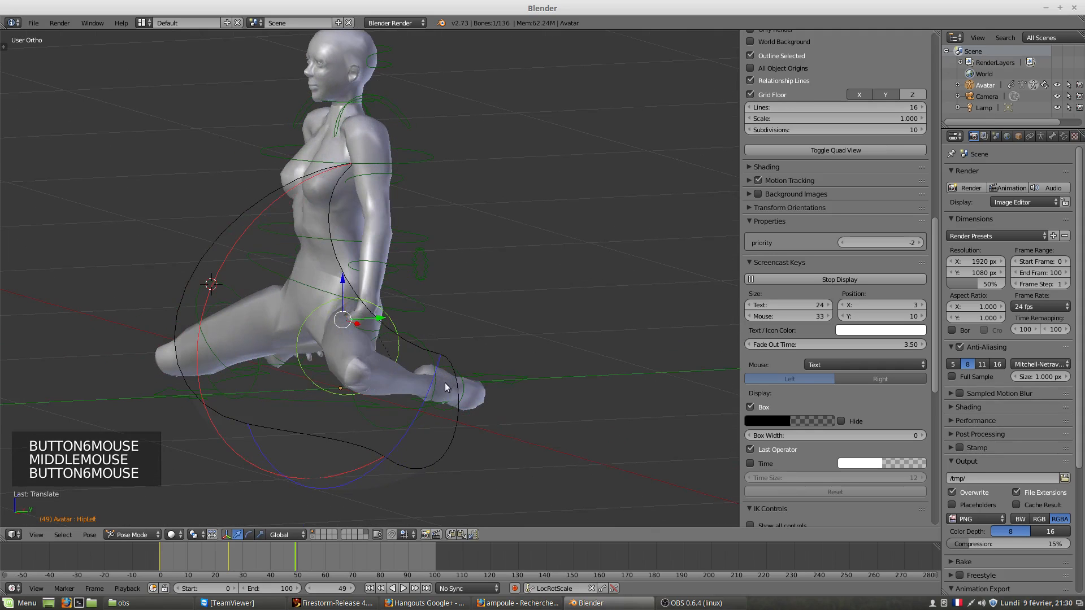
right_click(433, 367)
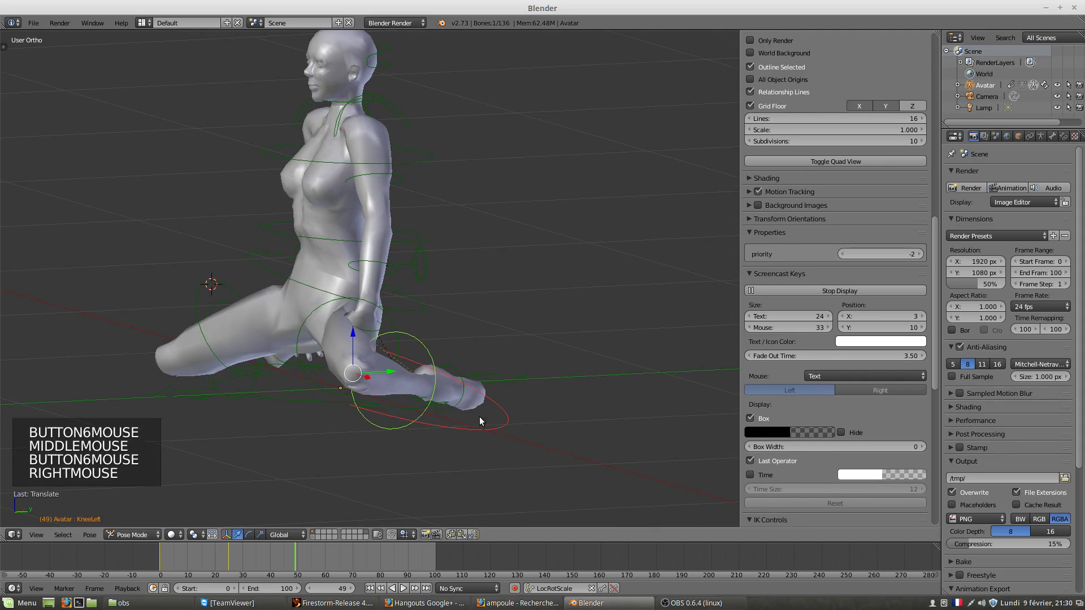
key("r")
key("r")
left_click(506, 361)
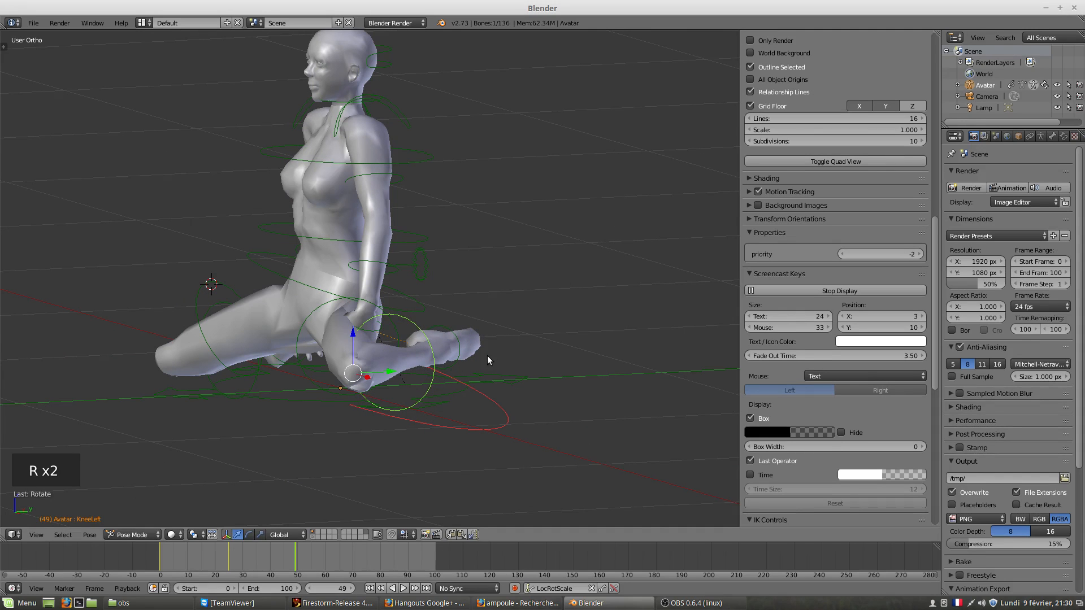
key("r")
left_click(490, 313)
left_click(304, 325)
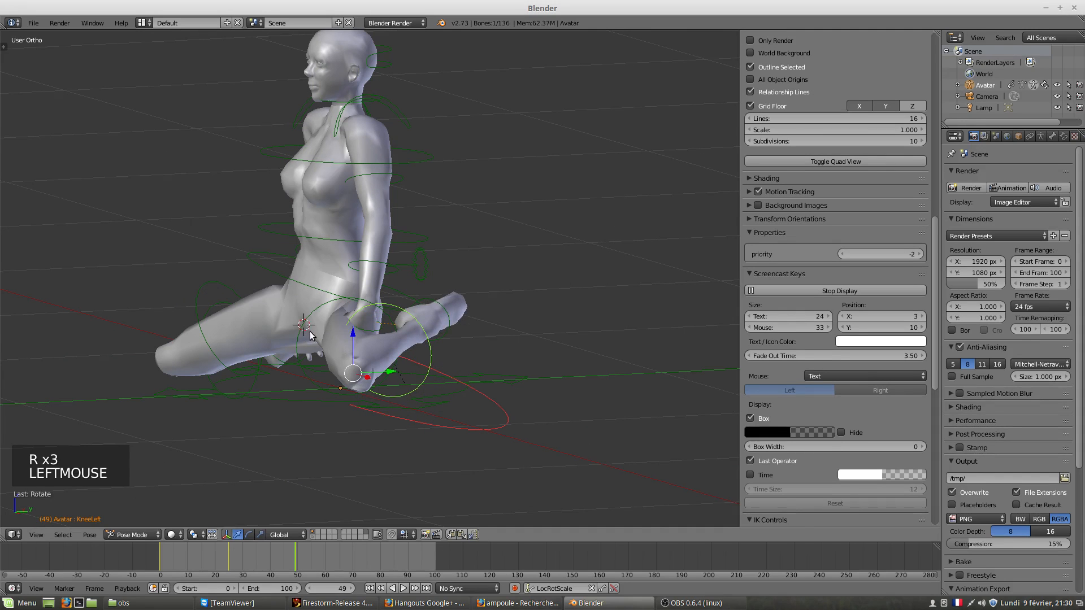
Select the left hip bone and rotate it freely to swing the left leg down behind the body.
right_click(360, 362)
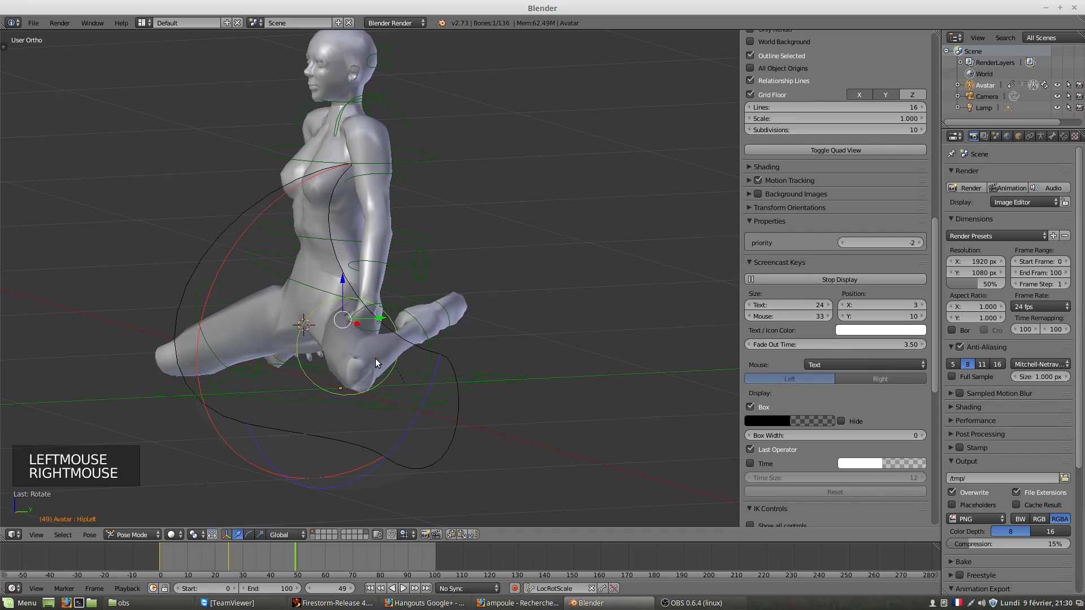
key("r")
key("r")
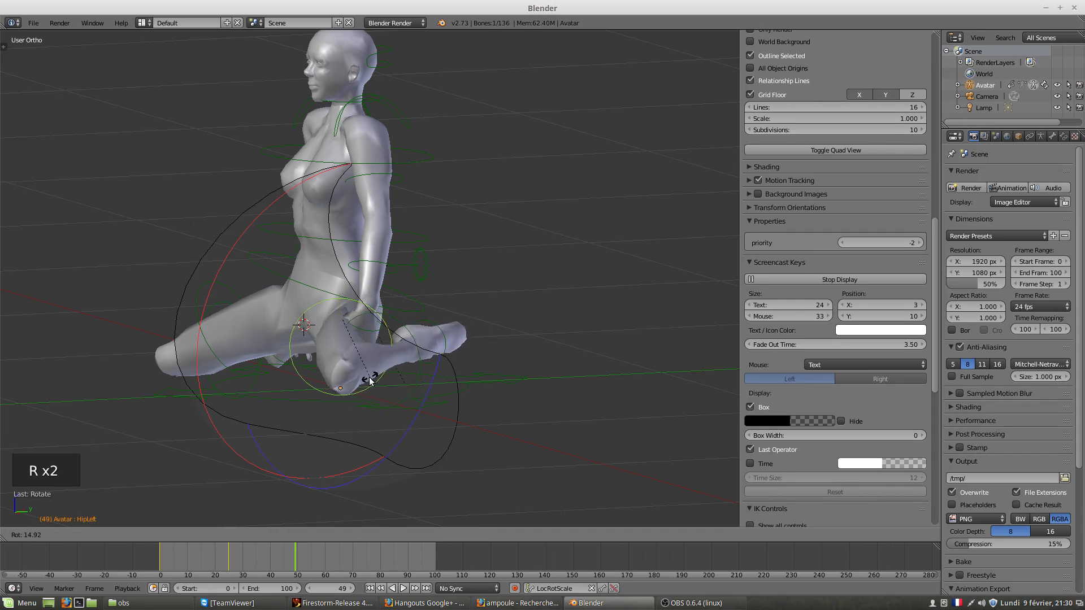
left_click(249, 412)
Move the left hip bone down in front view so the left thigh slopes toward the ground.
middle_click_drag(249, 411, 351, 403)
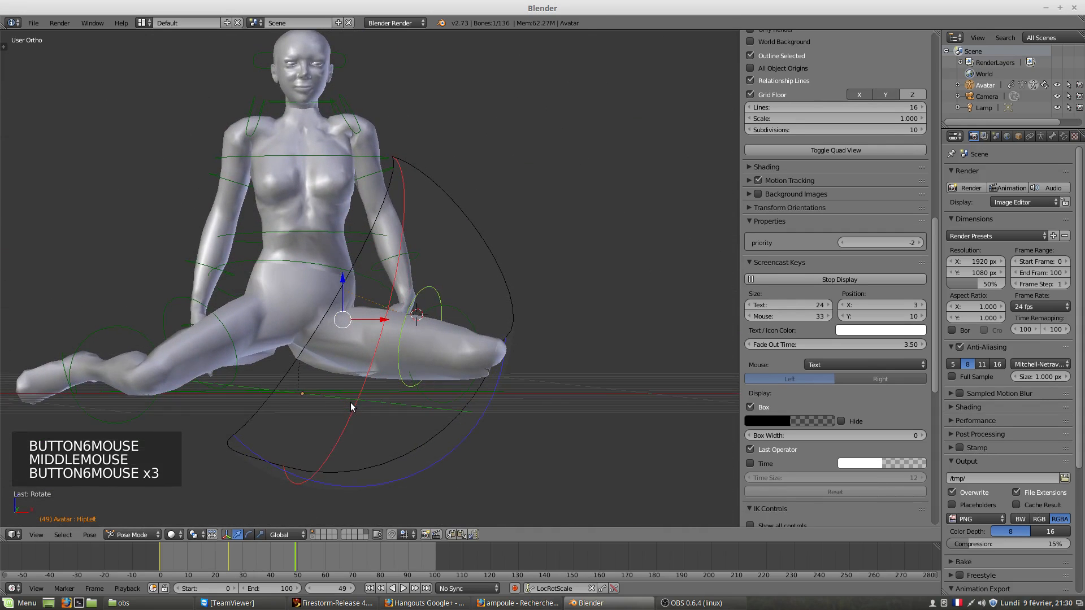
key("KP_1")
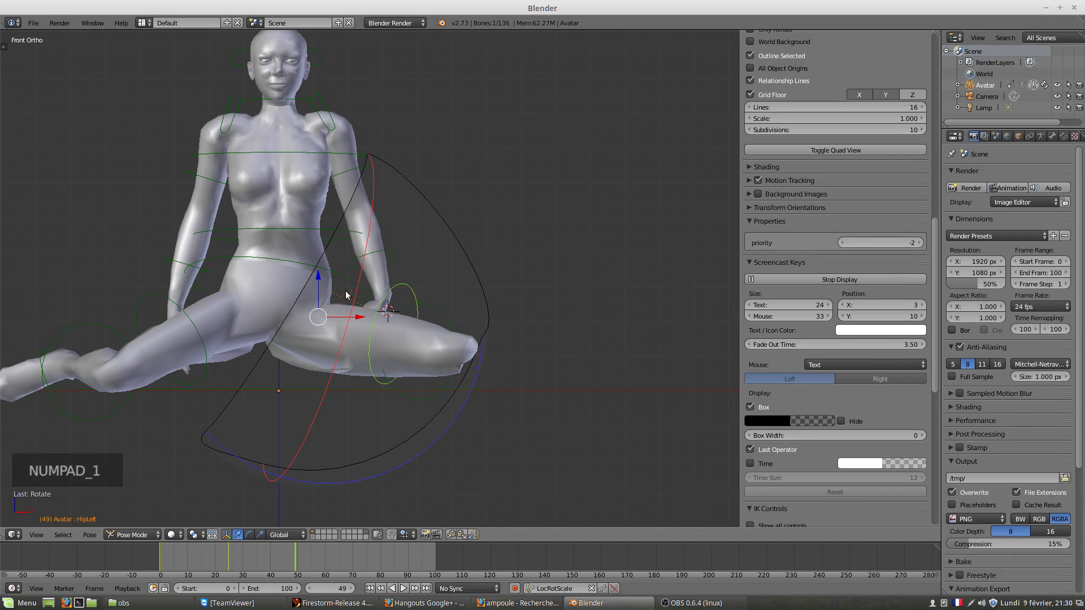
left_click_drag(318, 278, 317, 277)
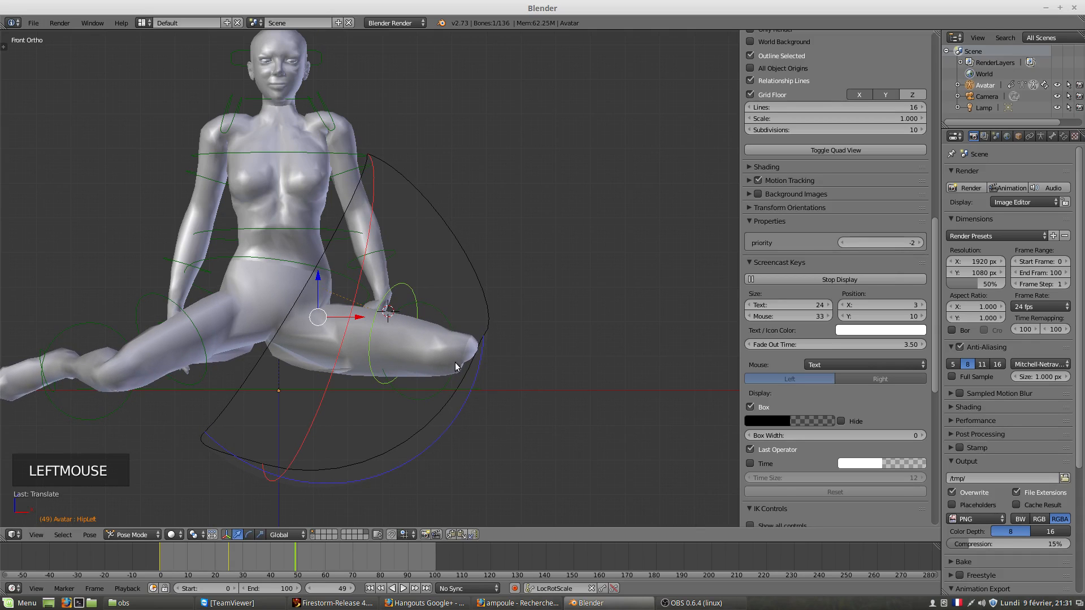
mouse_move(473, 397)
right_mouse_down()
mouse_move(464, 411)
mouse_move(484, 459)
mouse_move(422, 465)
mouse_move(462, 454)
mouse_move(466, 413)
mouse_move(438, 436)
mouse_move(499, 409)
mouse_move(561, 322)
mouse_move(460, 422)
mouse_move(403, 419)
mouse_move(480, 417)
mouse_move(456, 443)
mouse_move(446, 440)
mouse_move(463, 415)
right_mouse_up()
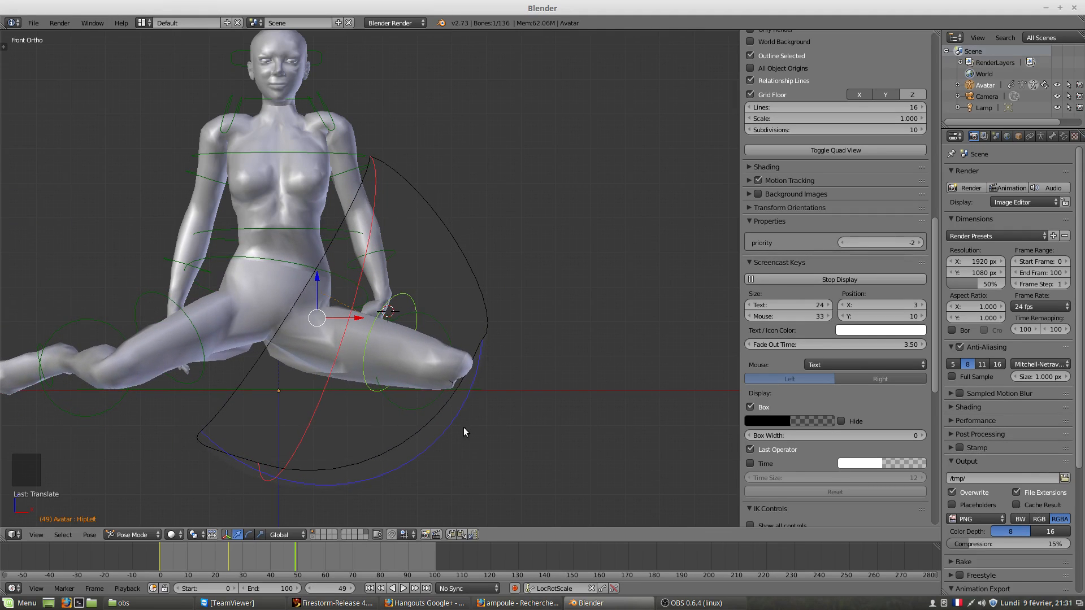
Move the current frame along the timeline to frame 74.
scroll(436, 439, "down", 3)
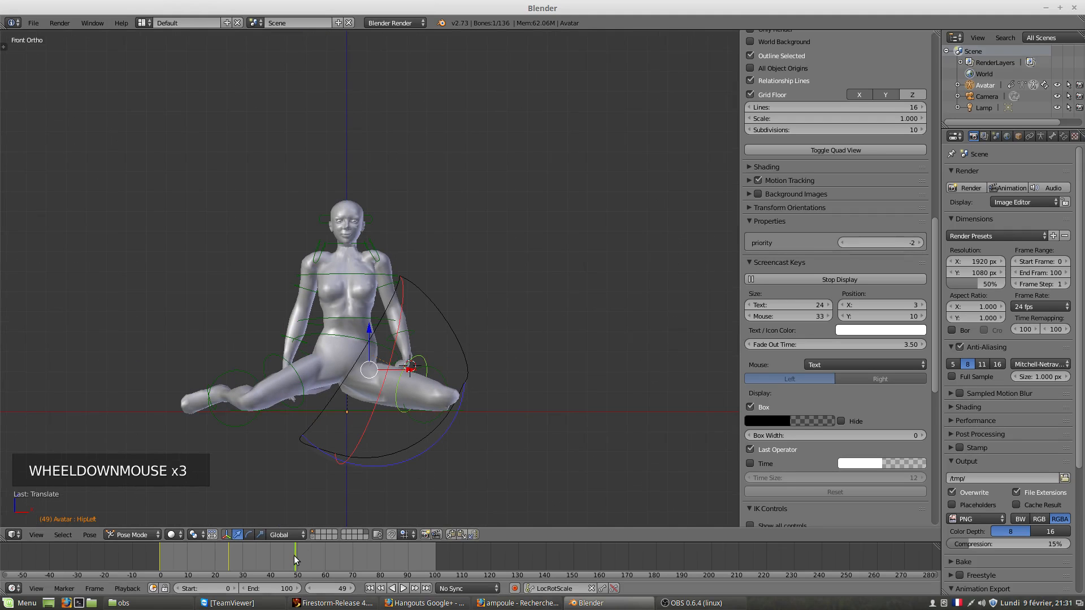
left_click_drag(294, 556, 310, 556)
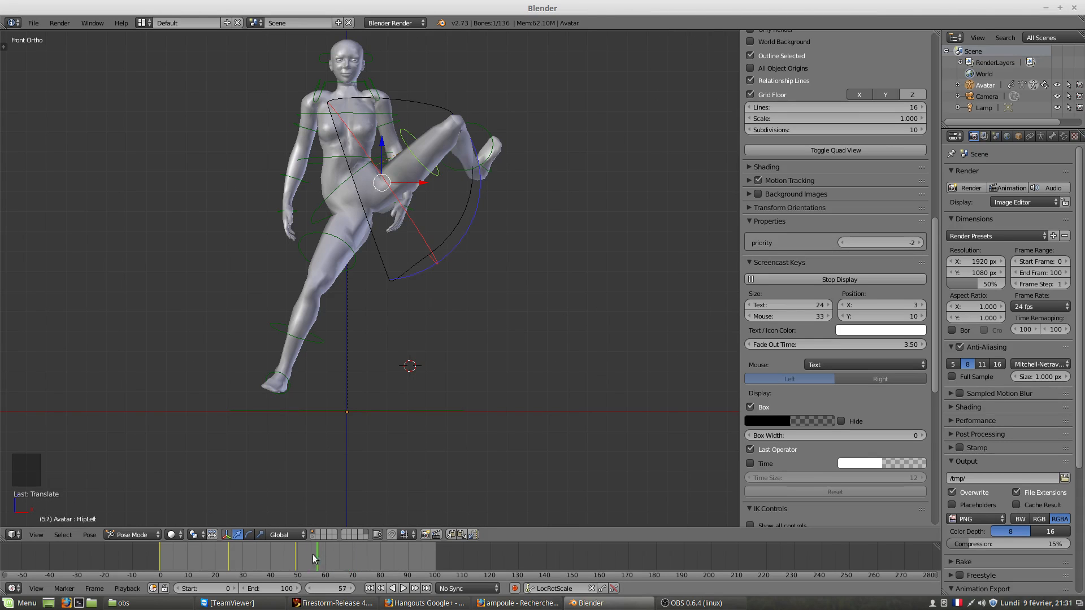
mouse_move(313, 554)
left_mouse_down()
mouse_move(238, 554)
mouse_move(312, 557)
left_mouse_up()
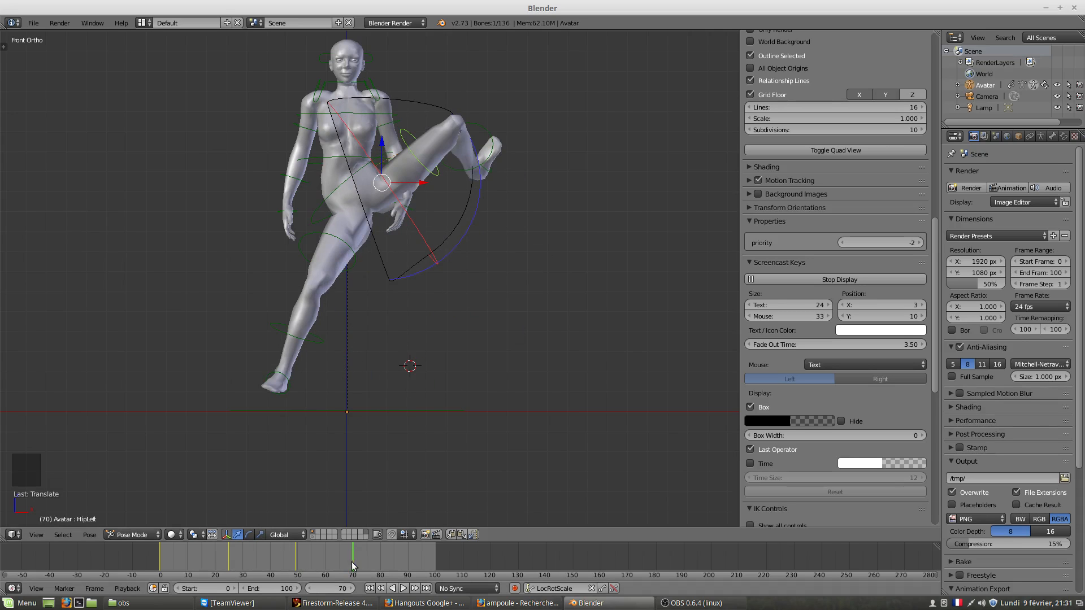
left_click_drag(354, 560, 358, 562)
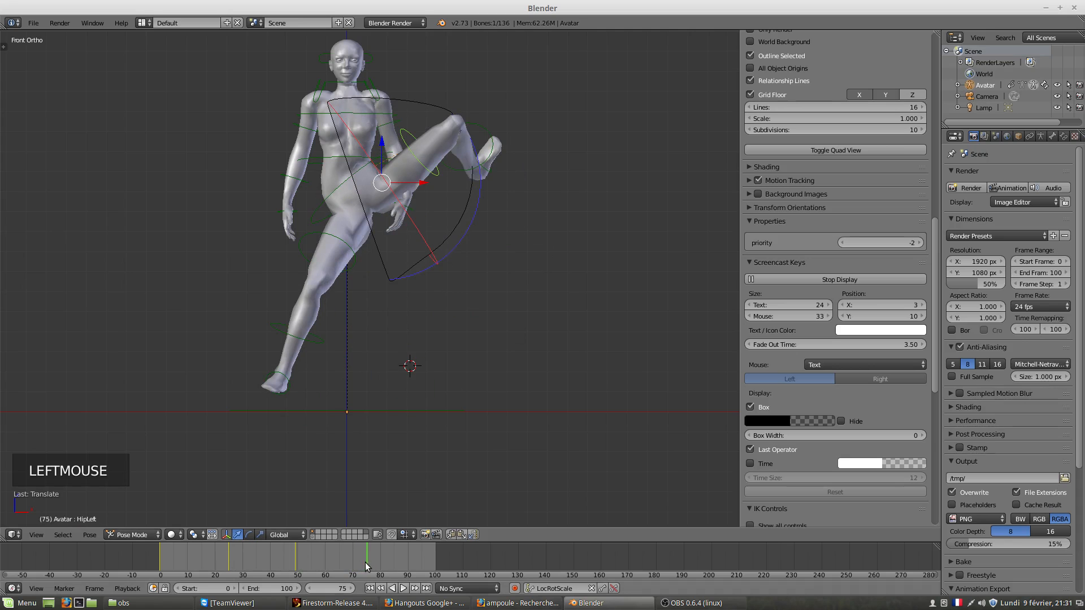
Select the avatar's COG bone and move it down the vertical axis to lower the whole body toward the ground.
middle_click_drag(301, 397, 567, 392)
right_click(431, 185)
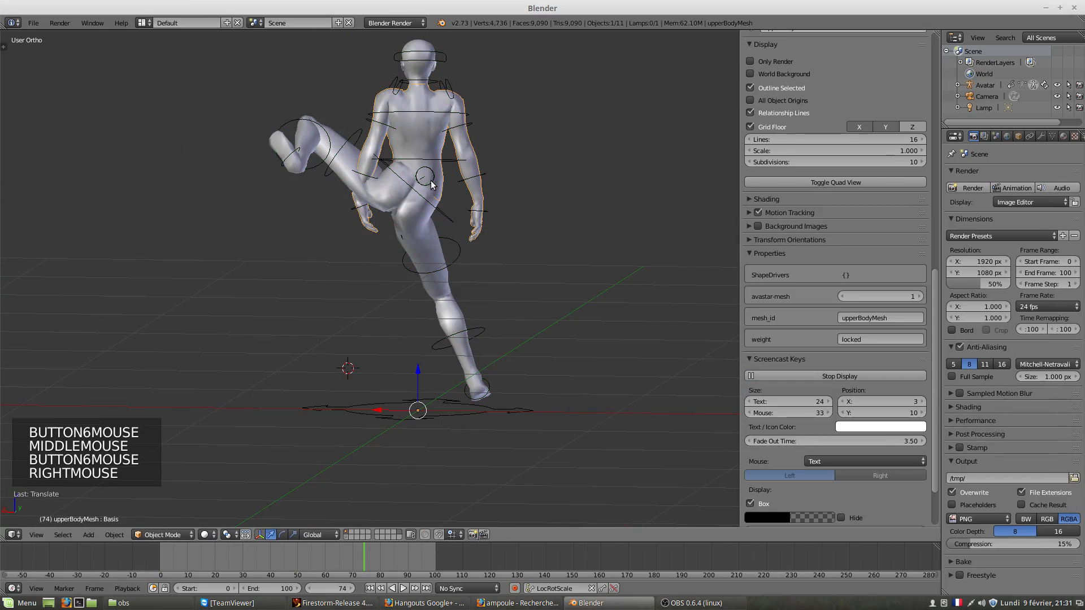
middle_click_drag(456, 226, 365, 195)
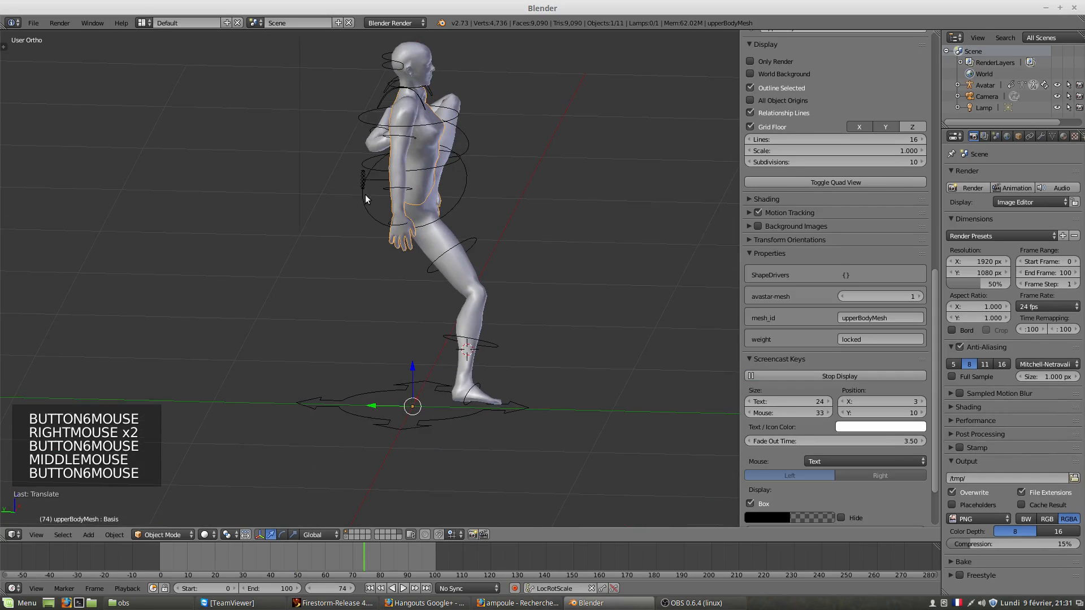
right_click(413, 173)
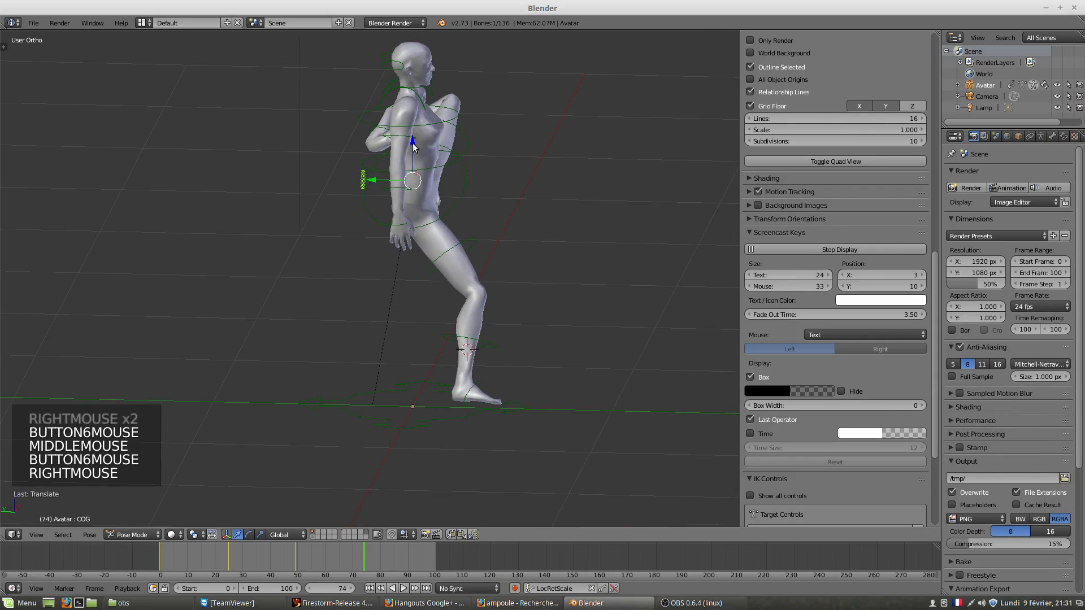
left_click_drag(413, 148, 427, 299)
Select the right knee bone and move it up and outward so the right leg bends beside the body.
middle_click_drag(474, 384, 389, 425)
scroll(388, 425, "down", 1)
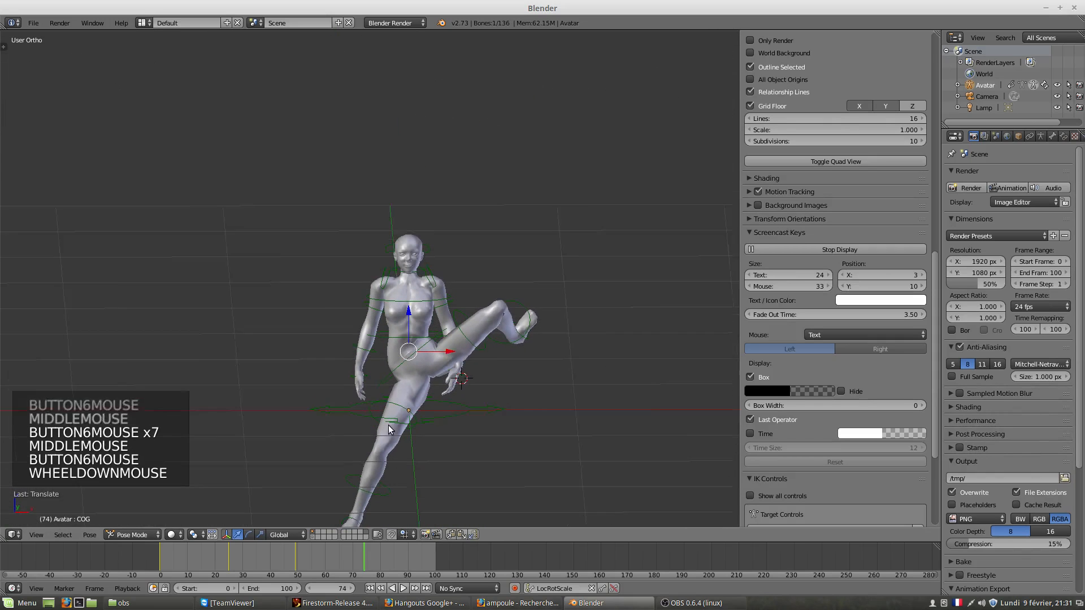
scroll(388, 424, "down", 1)
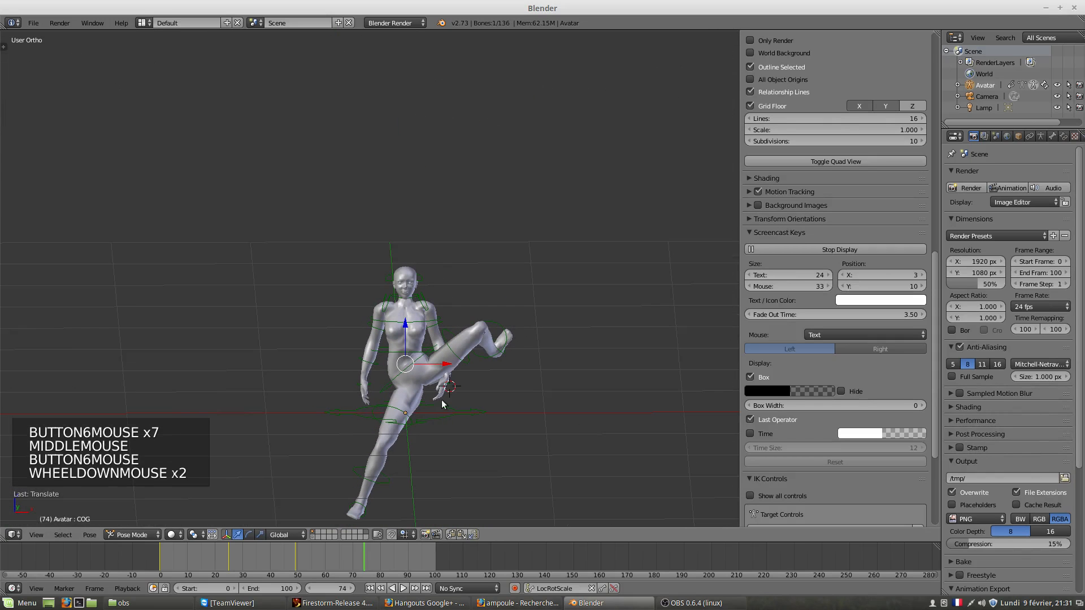
right_click(367, 484)
right_click_drag(349, 470, 304, 377)
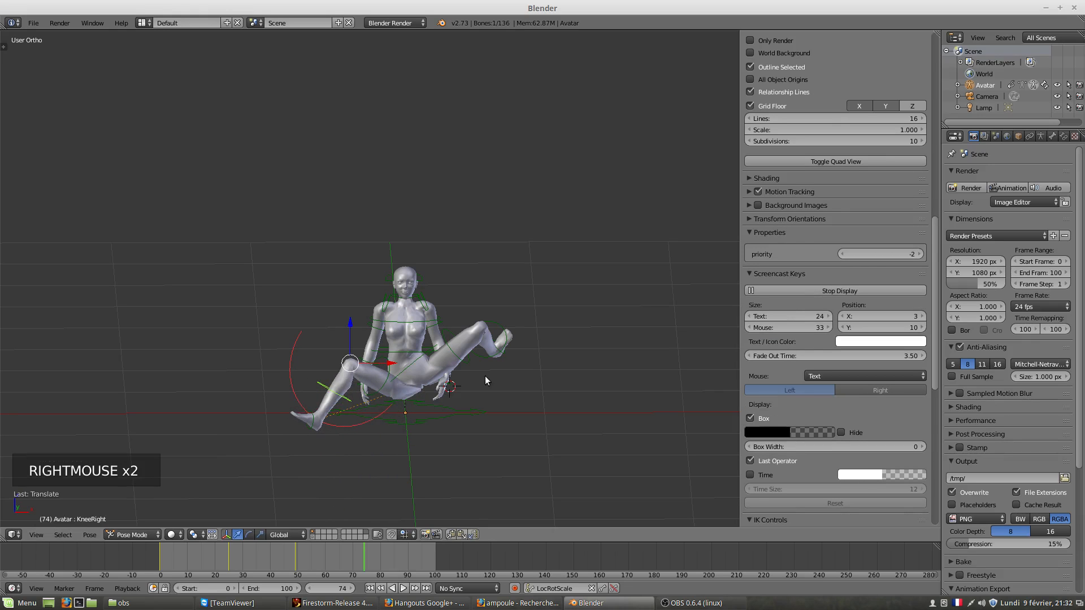
scroll(463, 370, "up", 3)
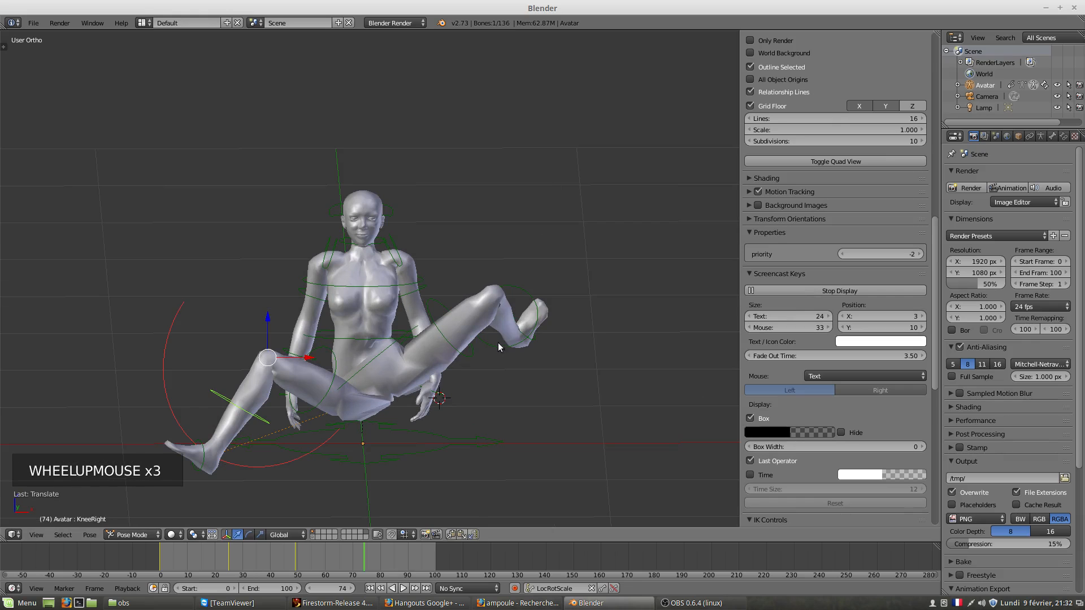
Reposition the left hip and left knee bones in front view so the left leg bends outward beside the body.
right_click_drag(499, 346, 499, 430)
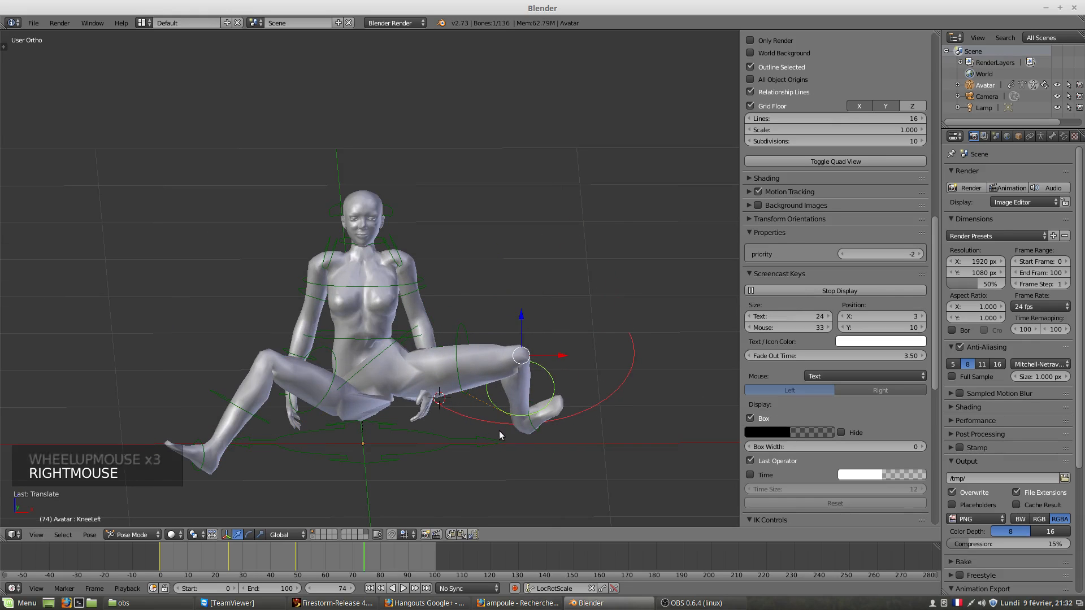
key("KP_1")
right_click_drag(453, 333, 280, 395)
key("Escape")
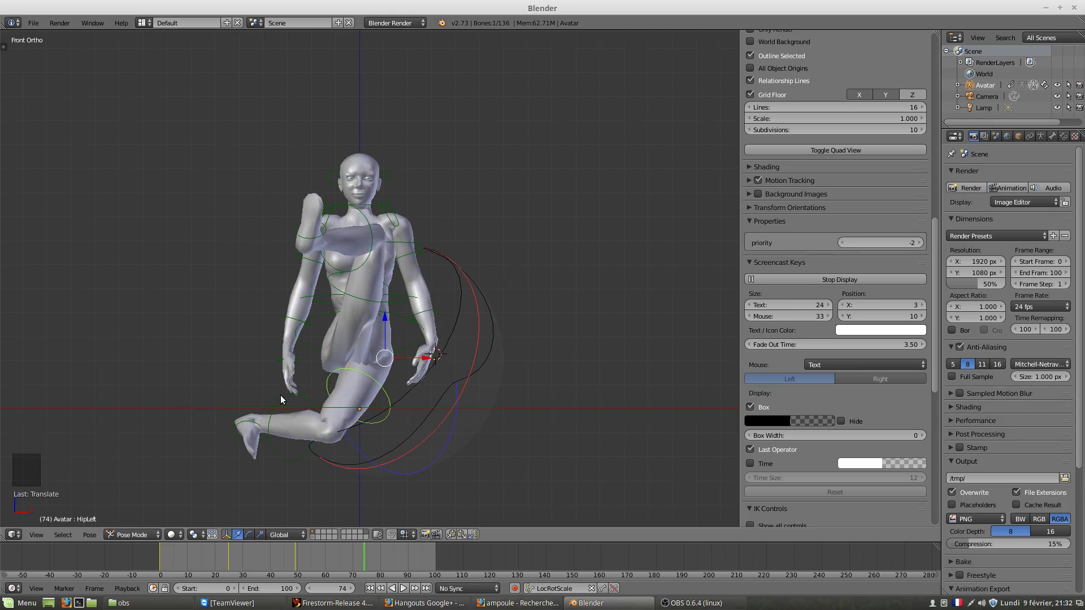
right_click(292, 458)
right_click_drag(294, 461, 478, 433)
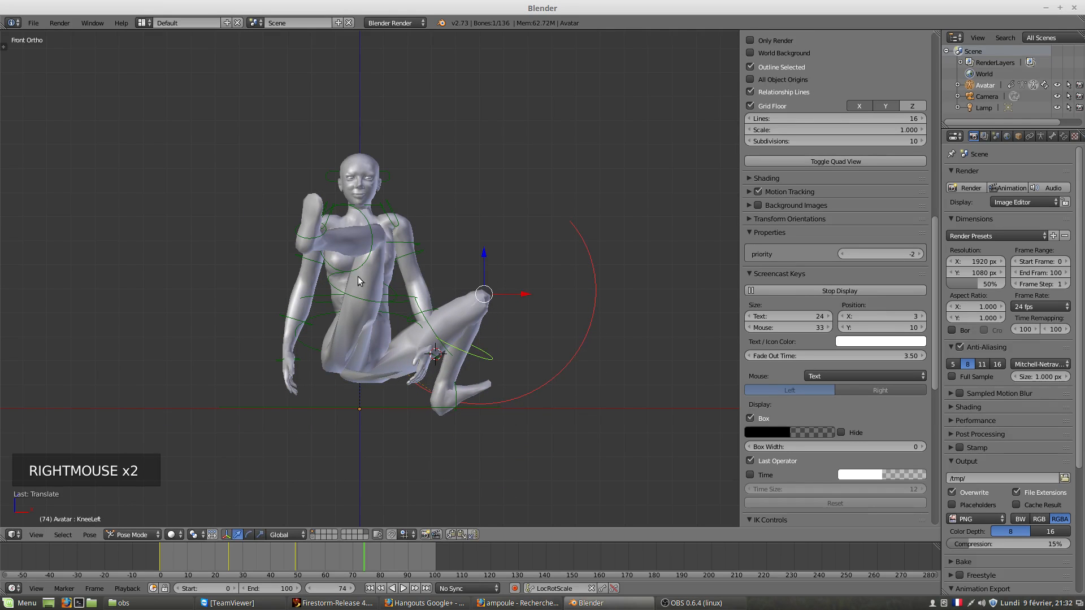
Move the right hip bone down and pull the left knee bone outward so the left leg stretches sideways.
right_click_drag(349, 290, 296, 423)
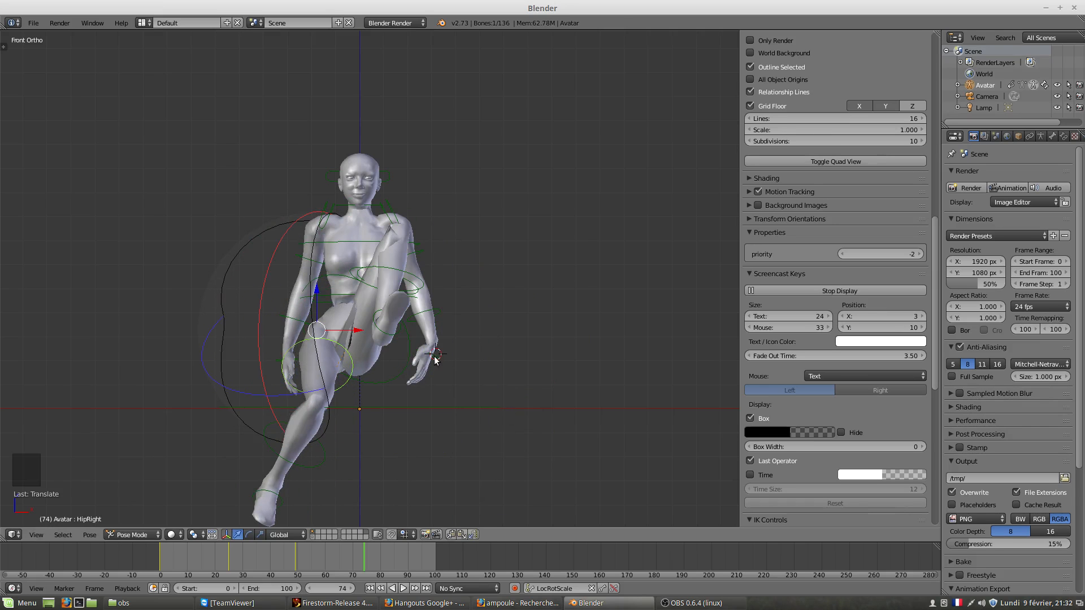
right_click_drag(435, 360, 438, 328)
middle_click_drag(378, 364, 415, 355)
right_click(405, 314)
right_click_drag(409, 319, 592, 428)
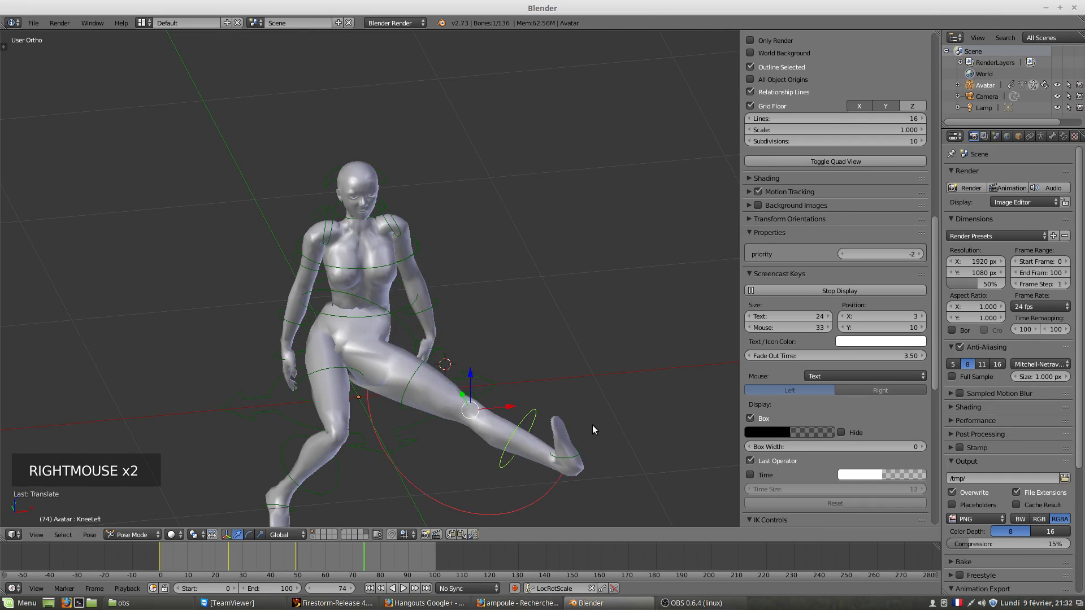
Pull the right and left knee bones outward so both legs spread into a wide side split.
middle_click_drag(384, 475, 363, 455)
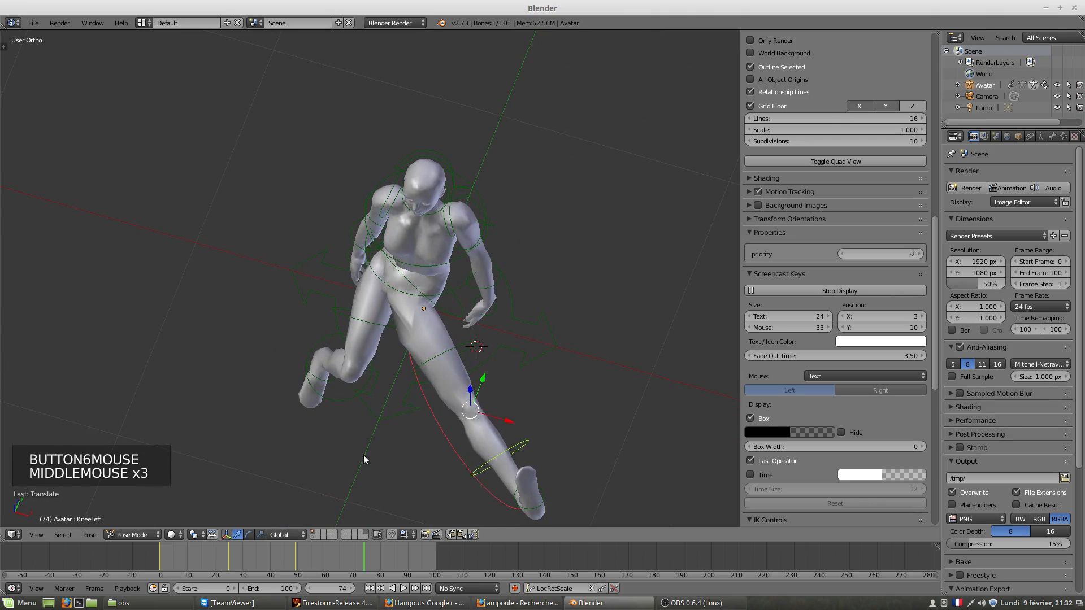
right_click_drag(332, 396, 50, 230)
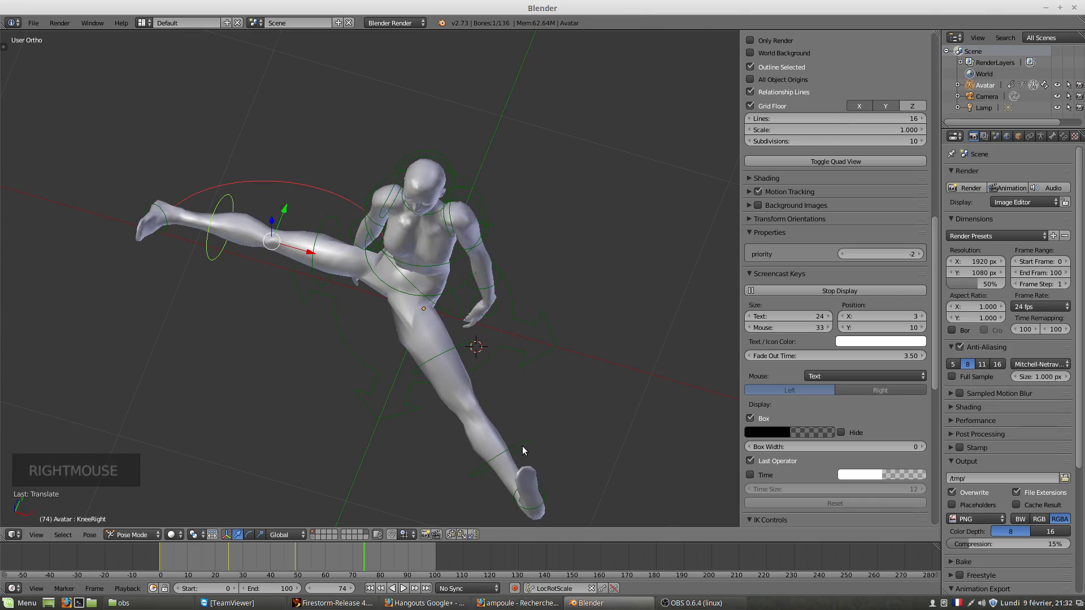
right_click_drag(522, 446, 564, 432)
middle_click_drag(561, 425, 548, 305)
left_click_drag(487, 358, 499, 289)
left_click(499, 287)
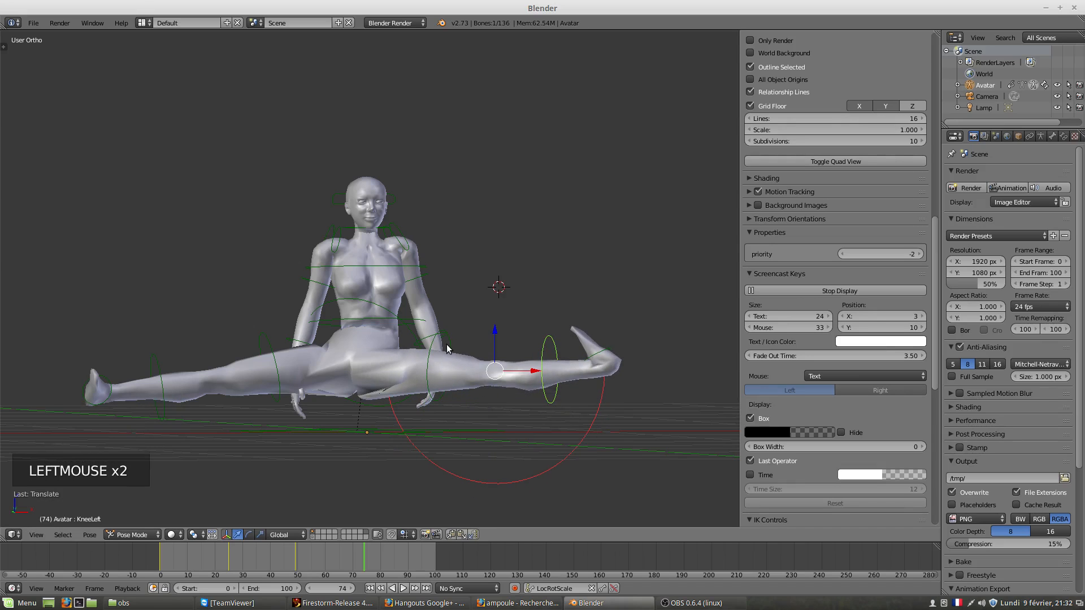
Select the PelvisInv bone and rotate it so the hips turn level beneath the torso.
key("KP_1")
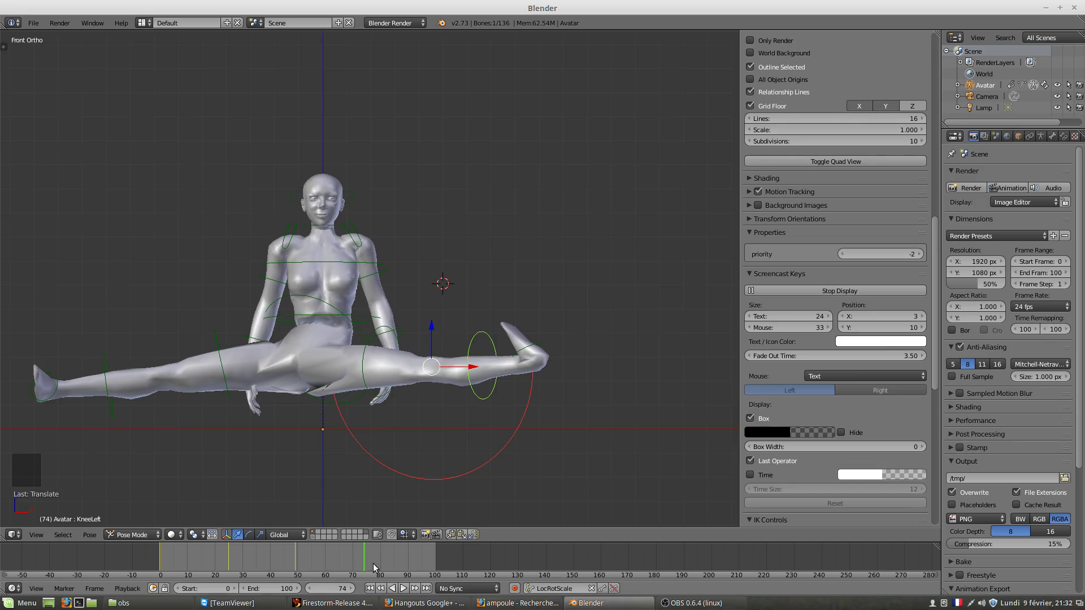
right_click(319, 365)
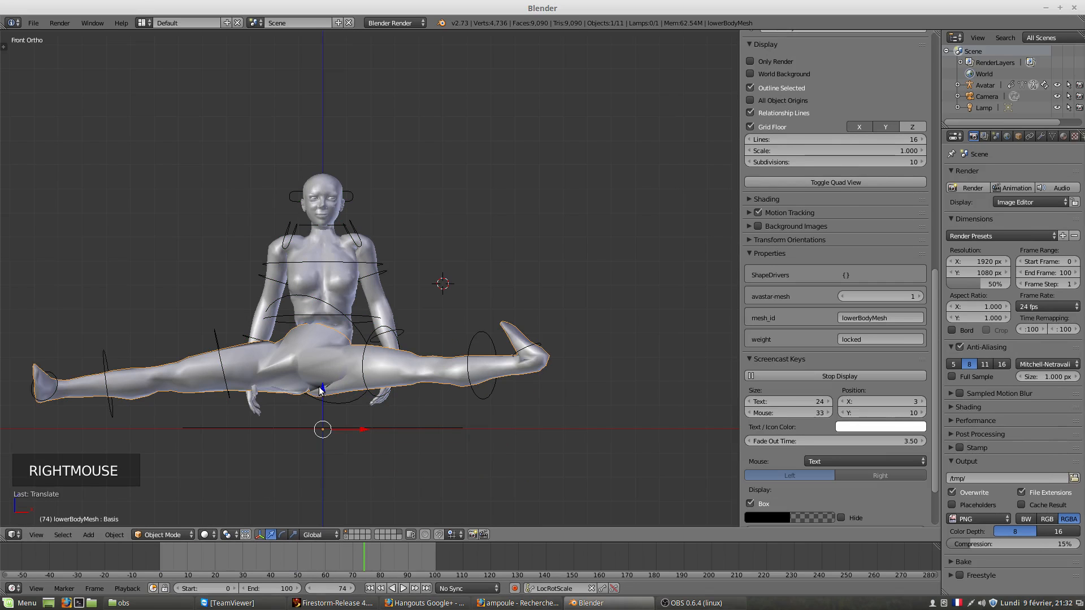
middle_click_drag(331, 411, 328, 392)
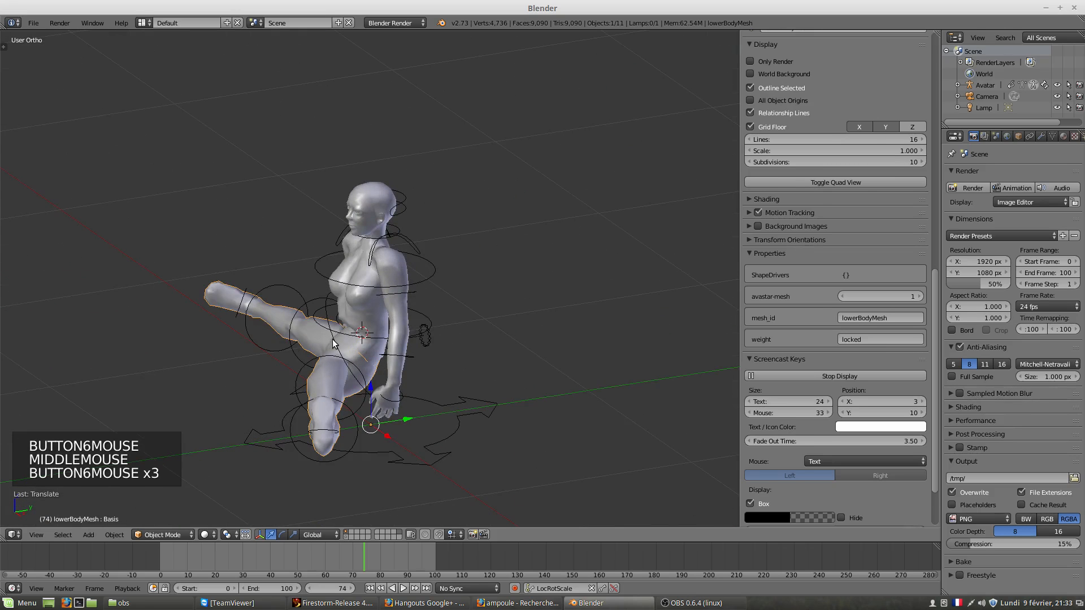
right_click_drag(335, 343, 341, 355)
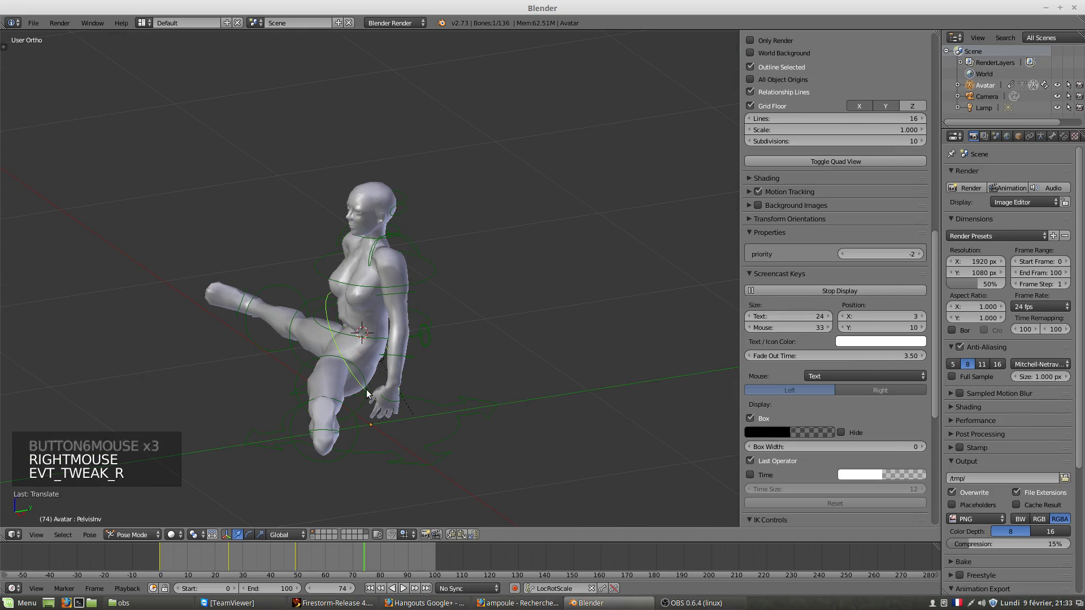
key("r")
key("r")
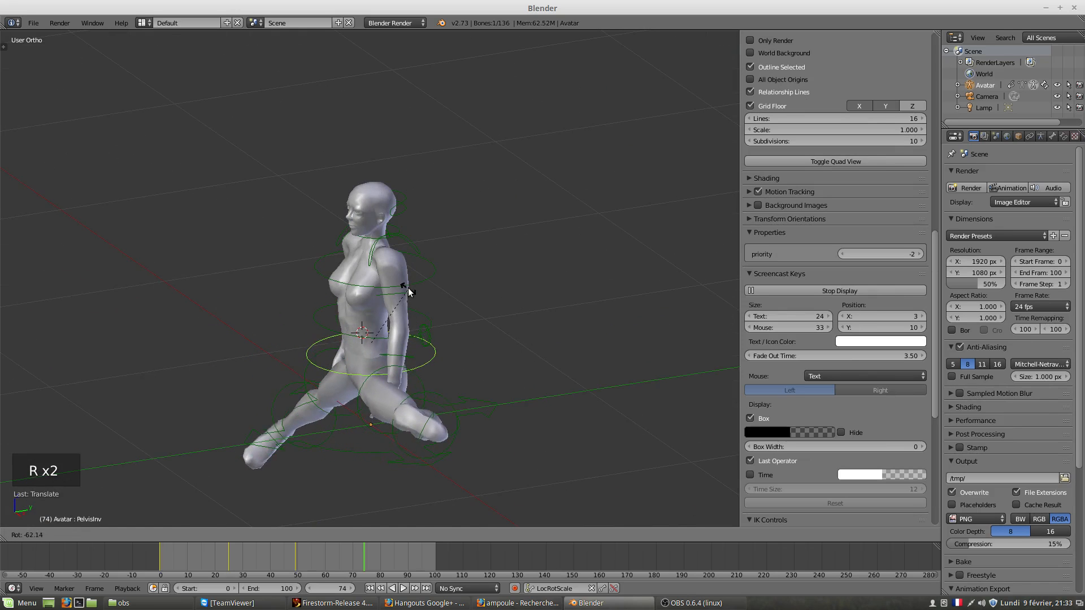
left_click(421, 315)
Rotate the left hip bone so the left thigh tilts slightly downward.
middle_click_drag(367, 429, 438, 412)
middle_click_drag(524, 430, 530, 426)
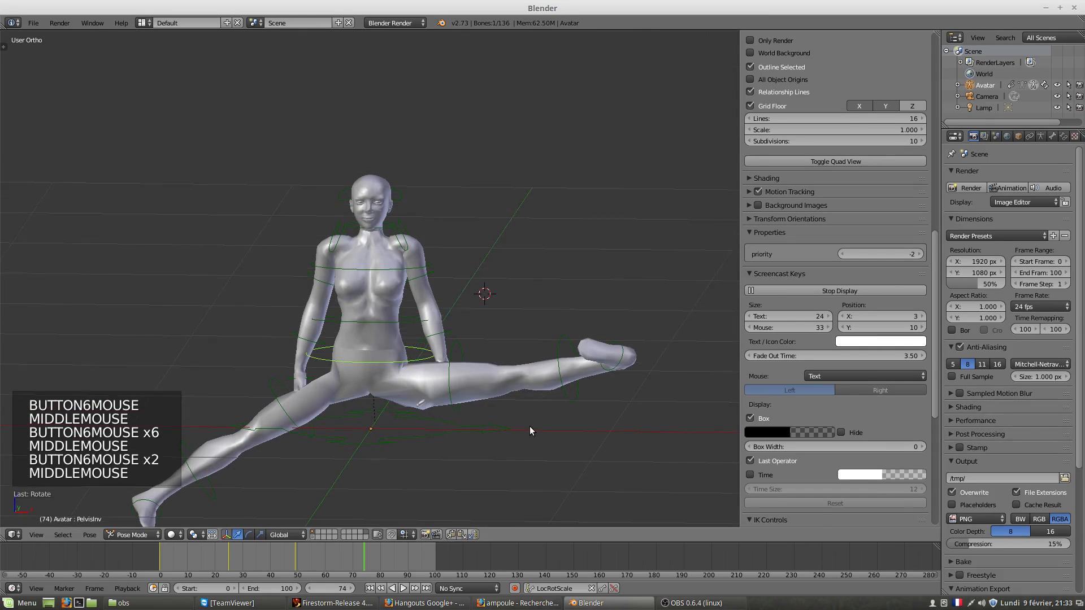
right_click(453, 409)
middle_click_drag(477, 434, 504, 416)
key("r")
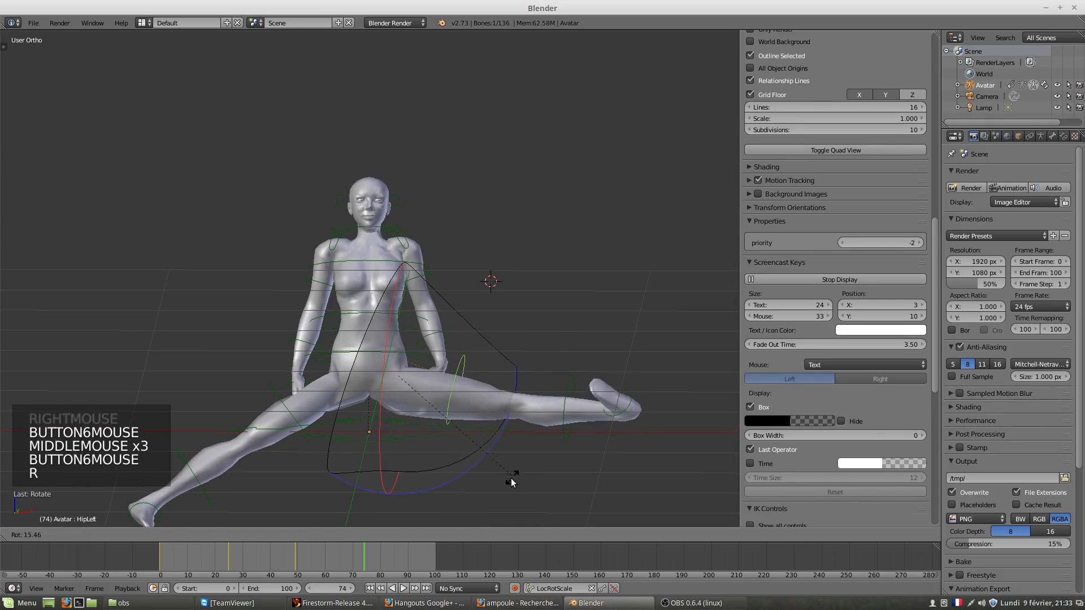
left_click(535, 440)
Rotate the left knee bone in top view so the left lower leg folds backward at roughly a right angle.
right_click(569, 416)
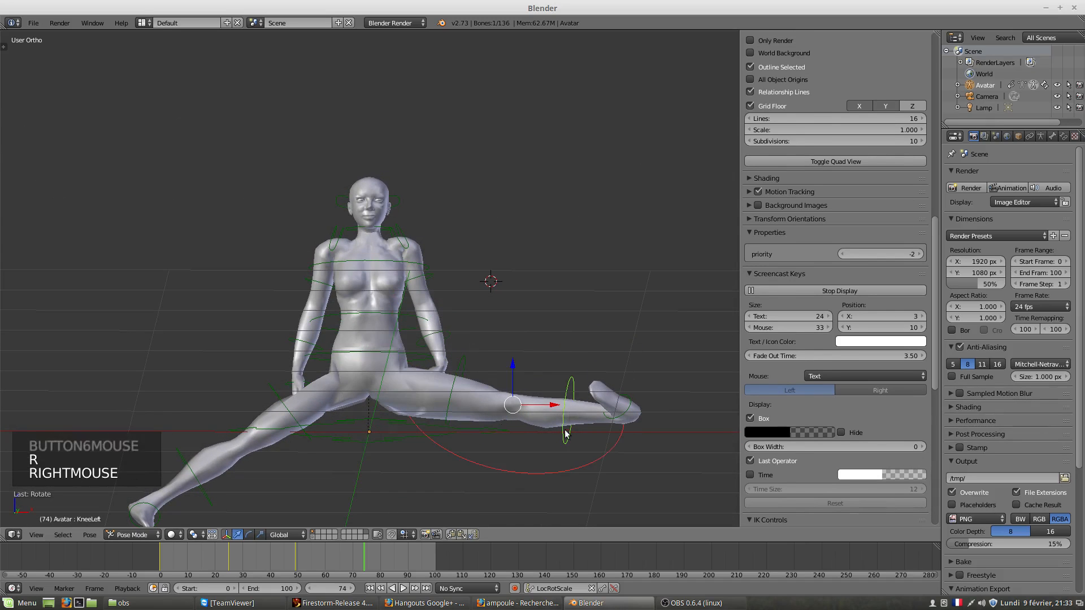
middle_click_drag(565, 435, 473, 74)
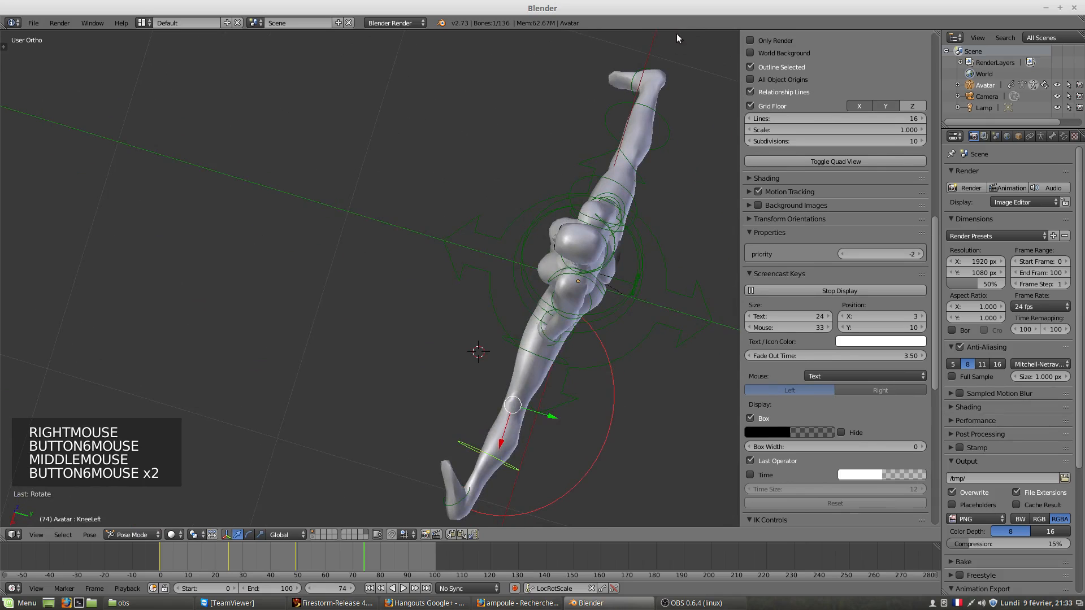
key("KP_7")
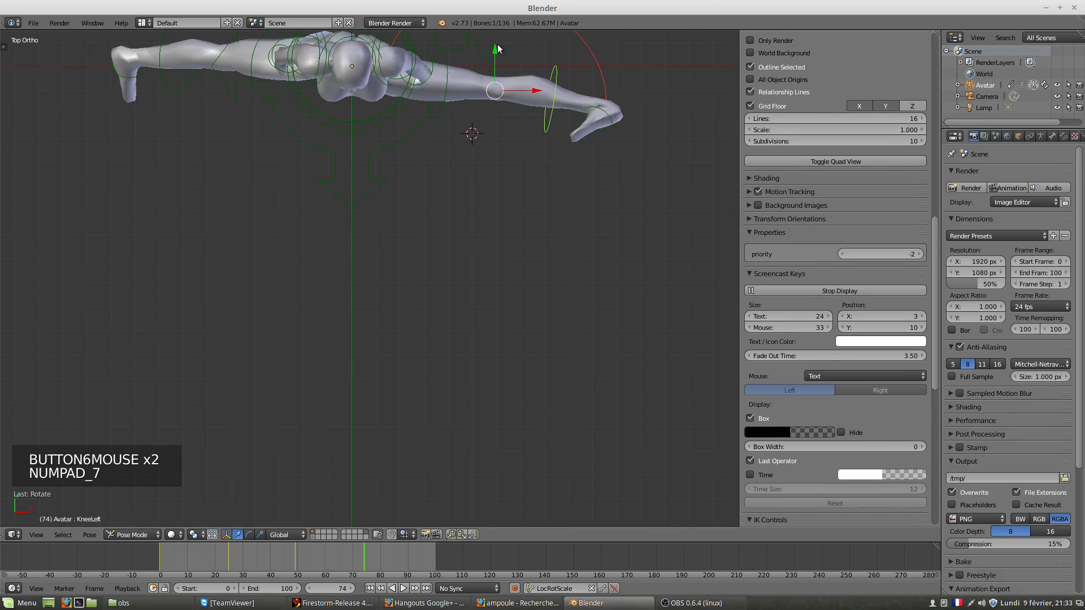
scroll(401, 157, "left", 1, "shift")
middle_click_drag(402, 157, 354, 377, "shift")
scroll(478, 325, "left", 2, "shift")
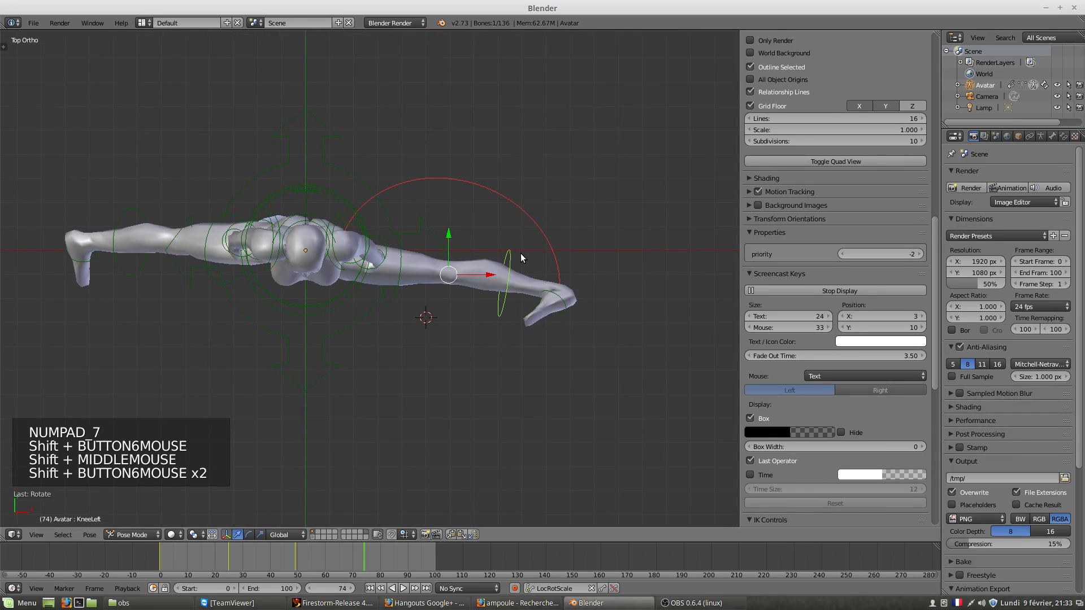
key("r")
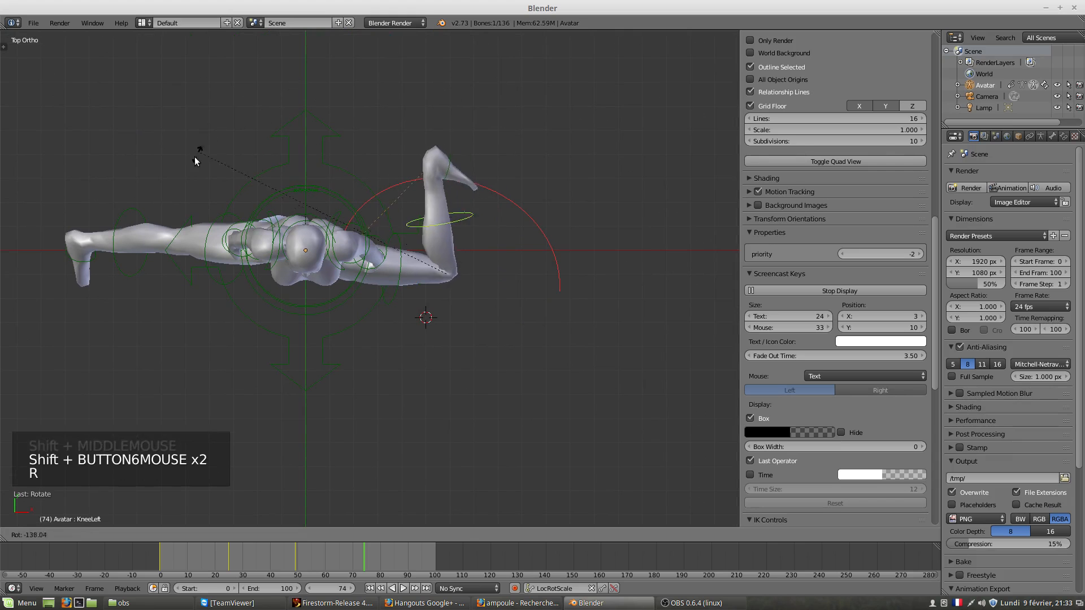
left_click(289, 140)
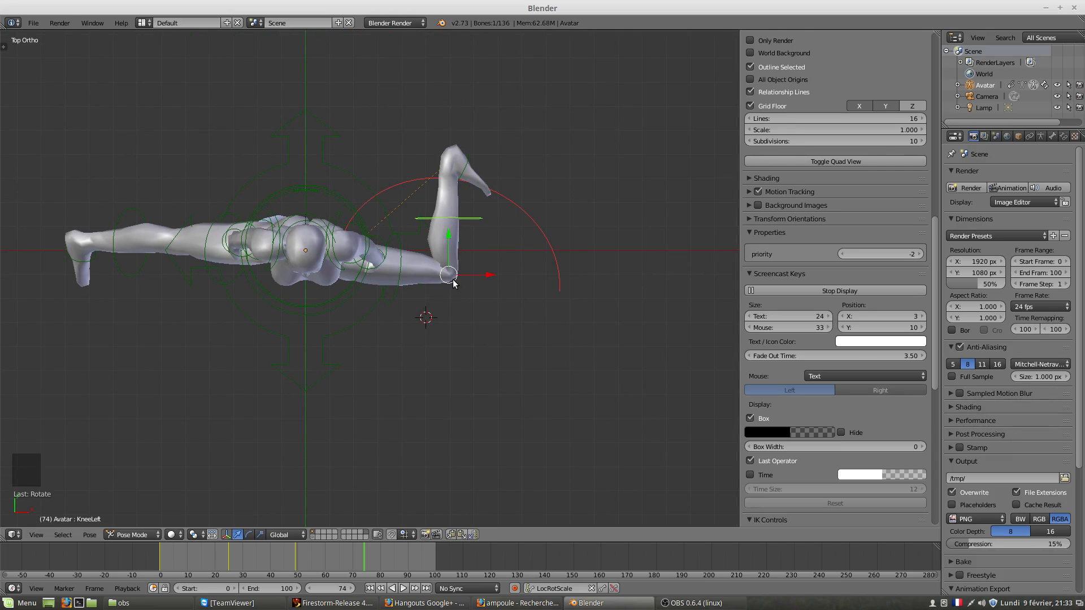
right_click(402, 282)
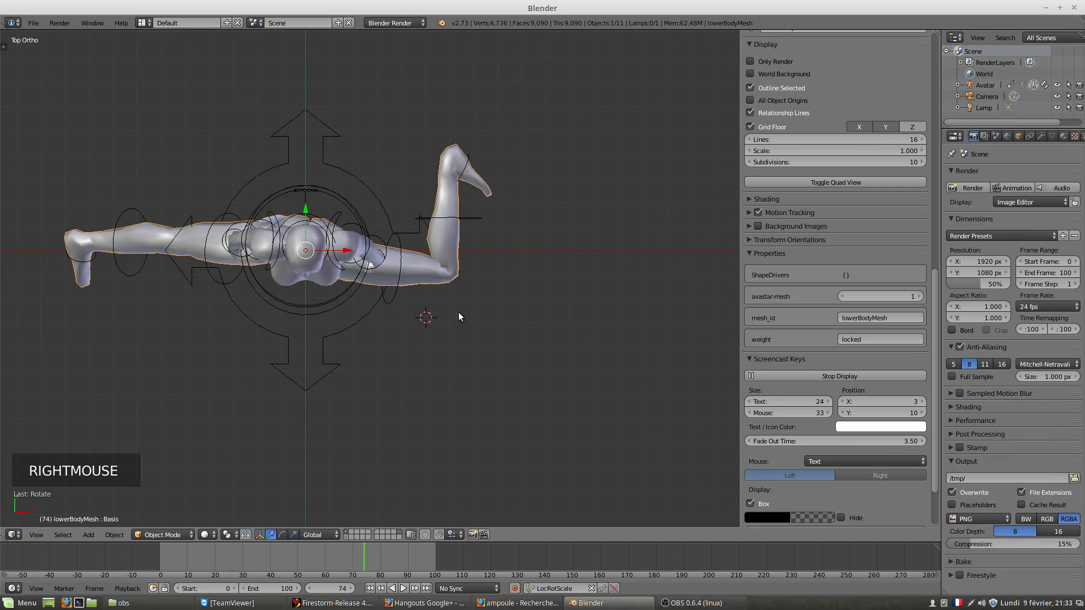
key("r")
key("r")
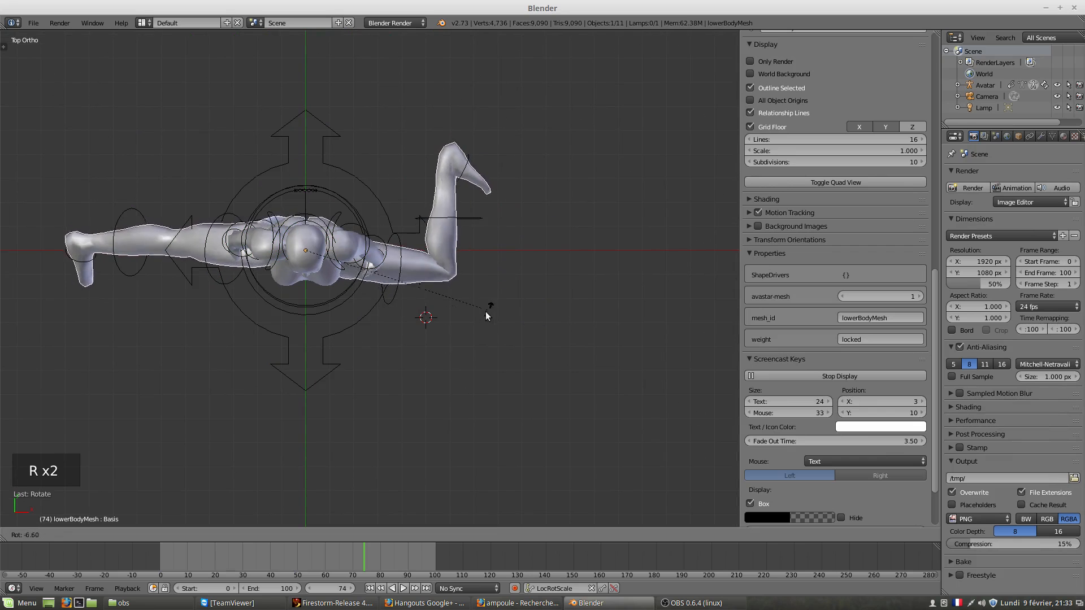
key("y")
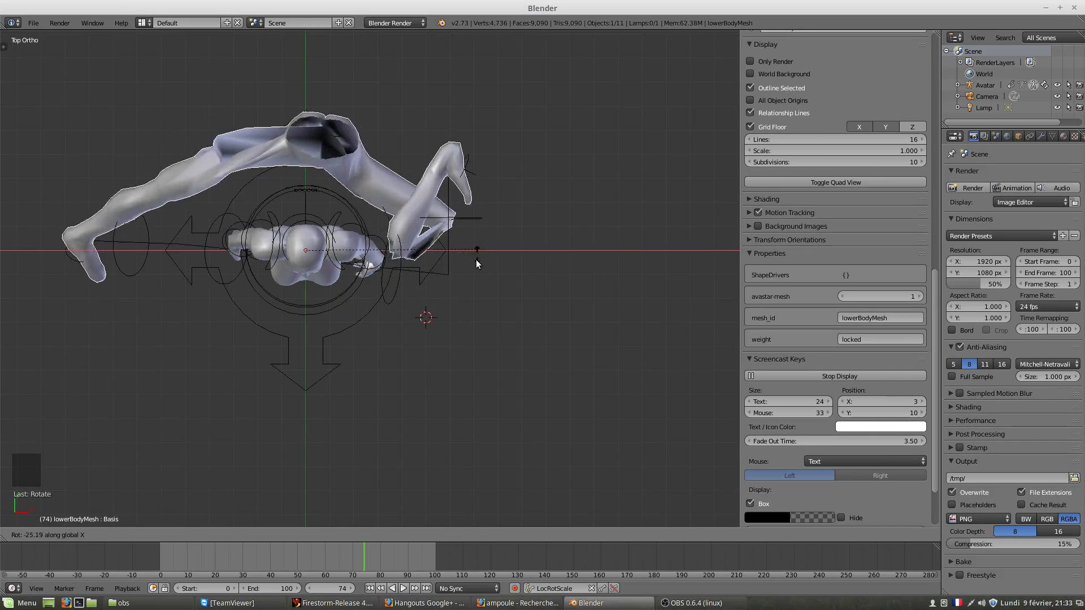
right_click(472, 282)
Rotate the right hip bone so the right leg extends horizontally in front of the body.
middle_click_drag(420, 304, 317, 181)
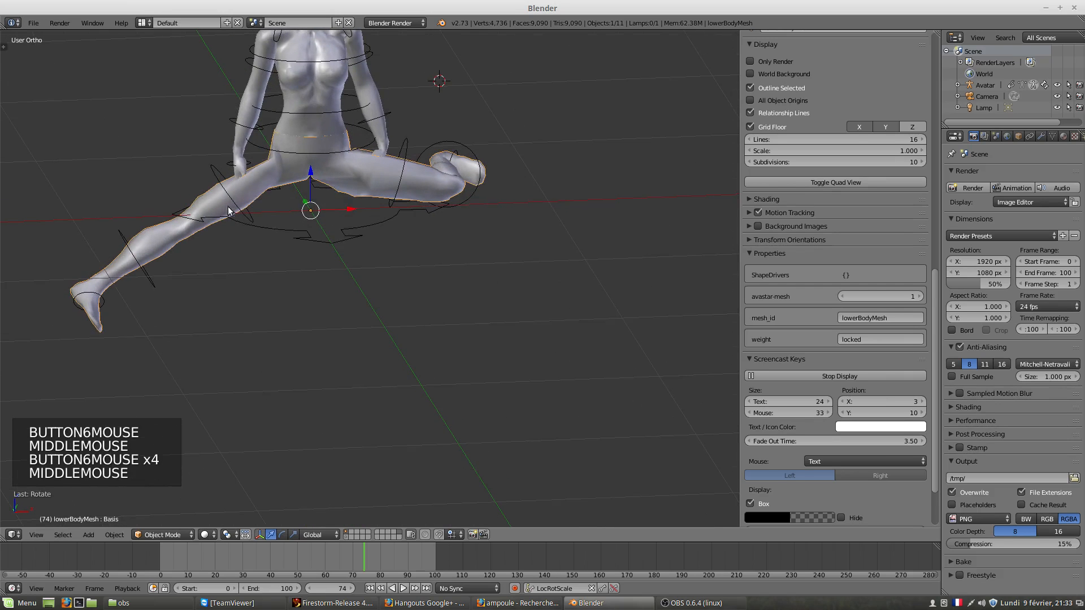
right_click(230, 199)
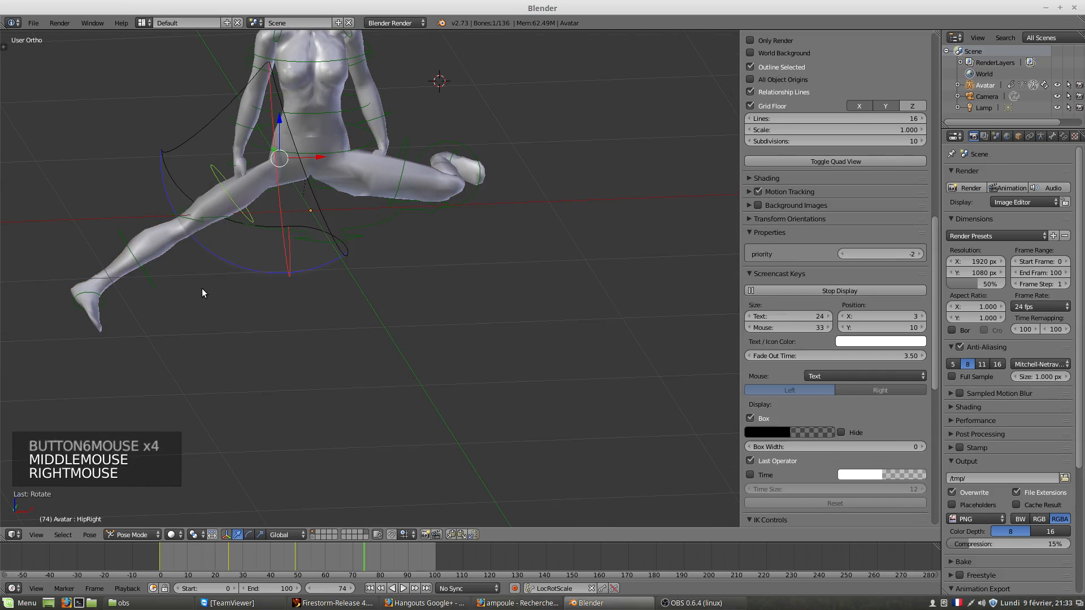
key("r")
key("r")
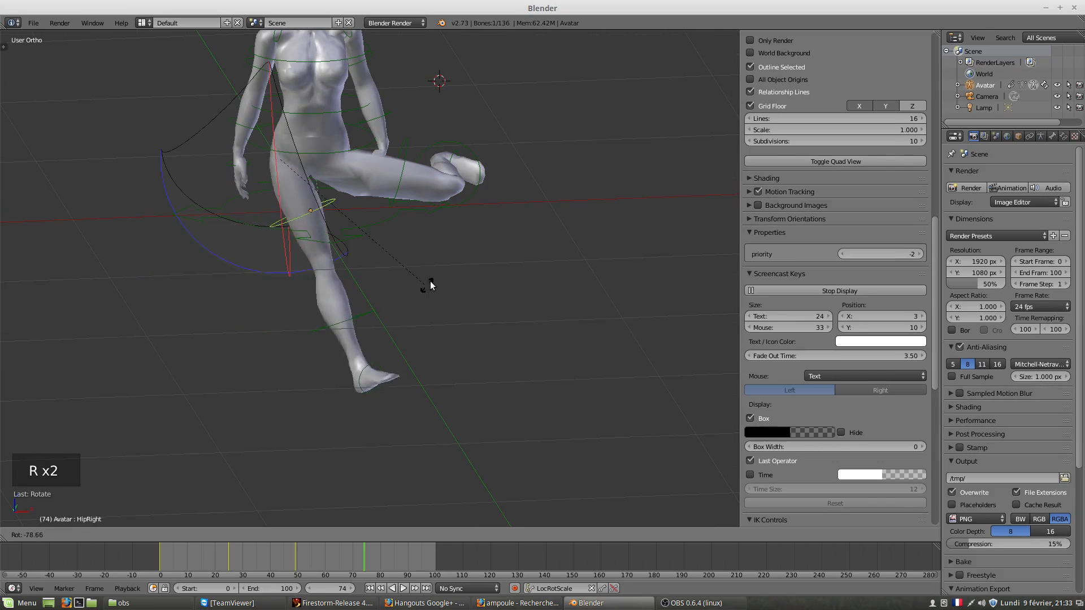
middle_click(315, 323)
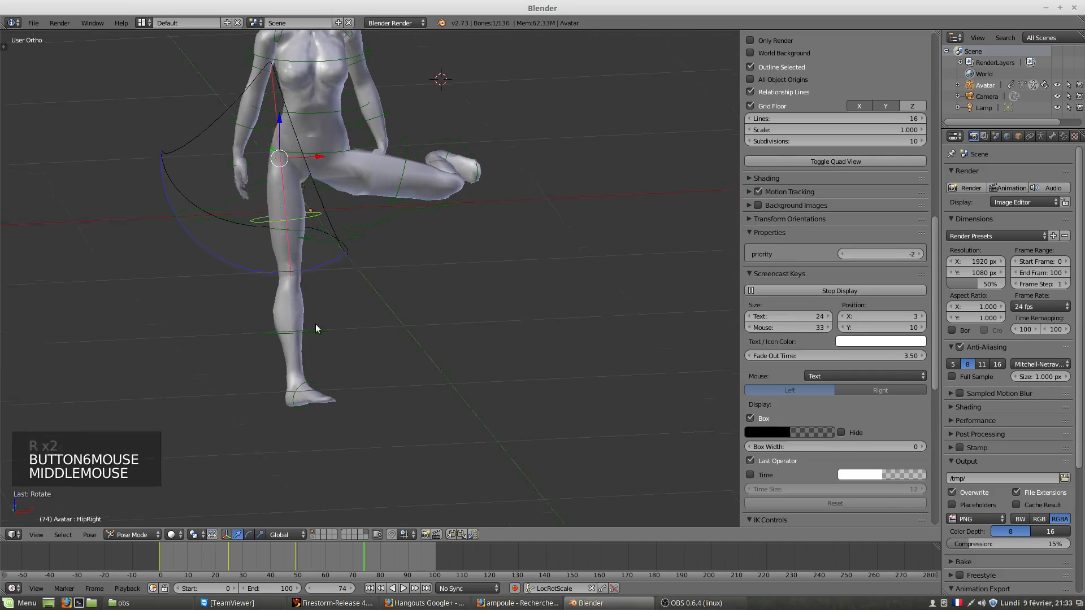
middle_click_drag(316, 328, 445, 305)
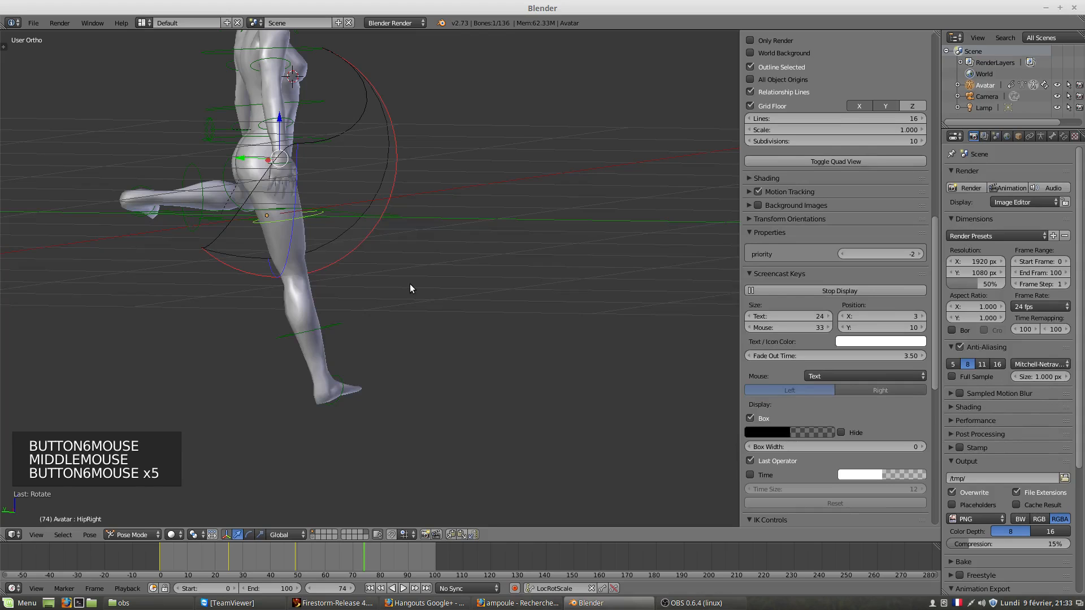
key("r")
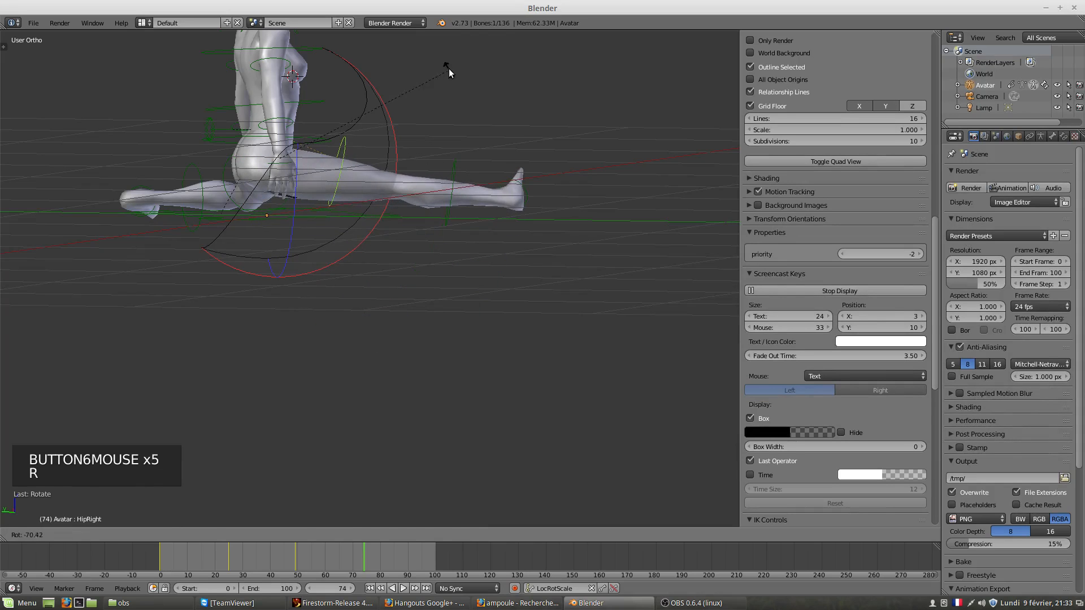
left_click(448, 69)
Rotate the right knee bone from above so the right lower leg folds inward, and inspect the pose from several sides.
middle_click_drag(429, 175, 463, 284)
right_click(459, 261)
scroll(455, 326, "left", 2)
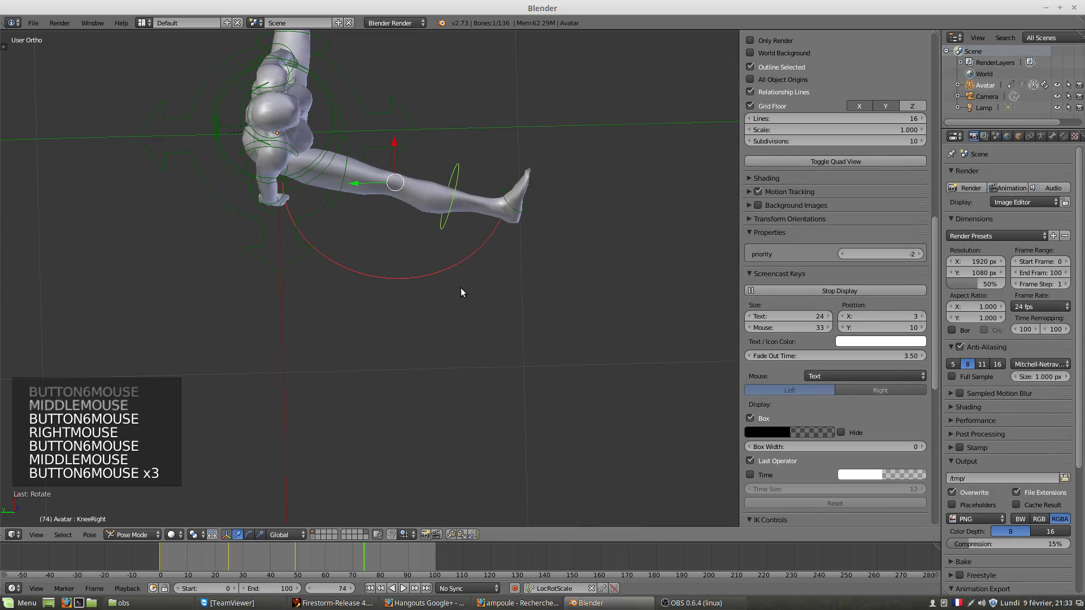
key("r")
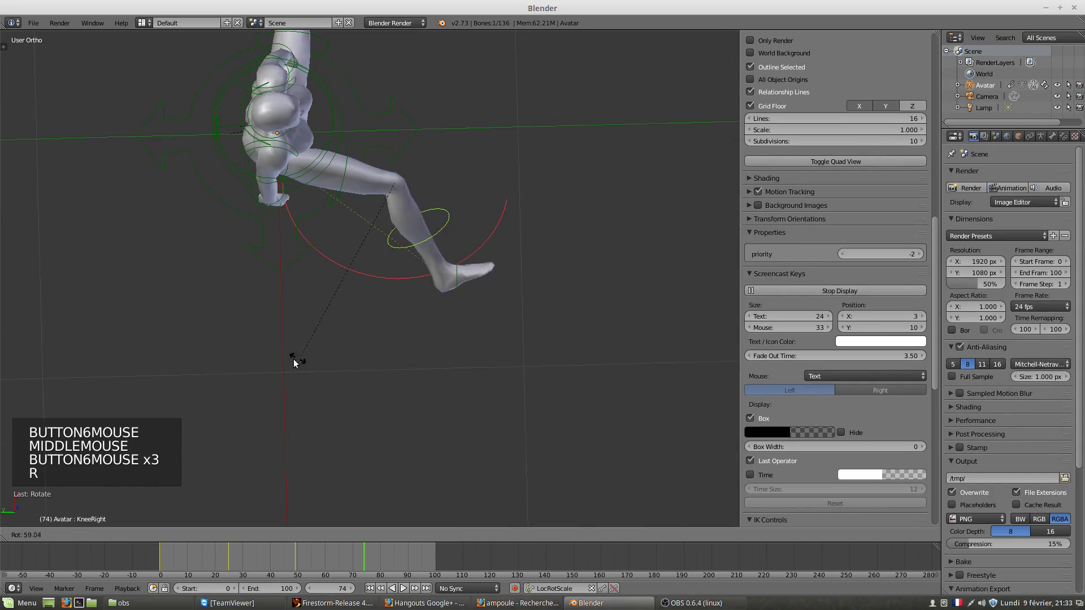
left_click(22, 233)
scroll(309, 304, "left", 1)
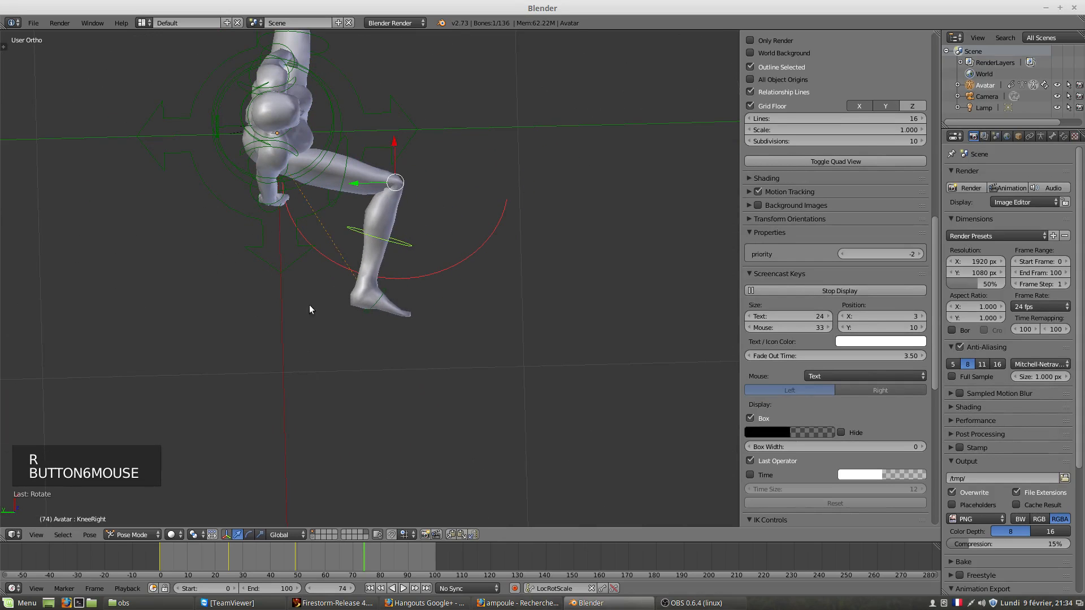
middle_click_drag(310, 304, 185, 219)
scroll(185, 219, "left", 5)
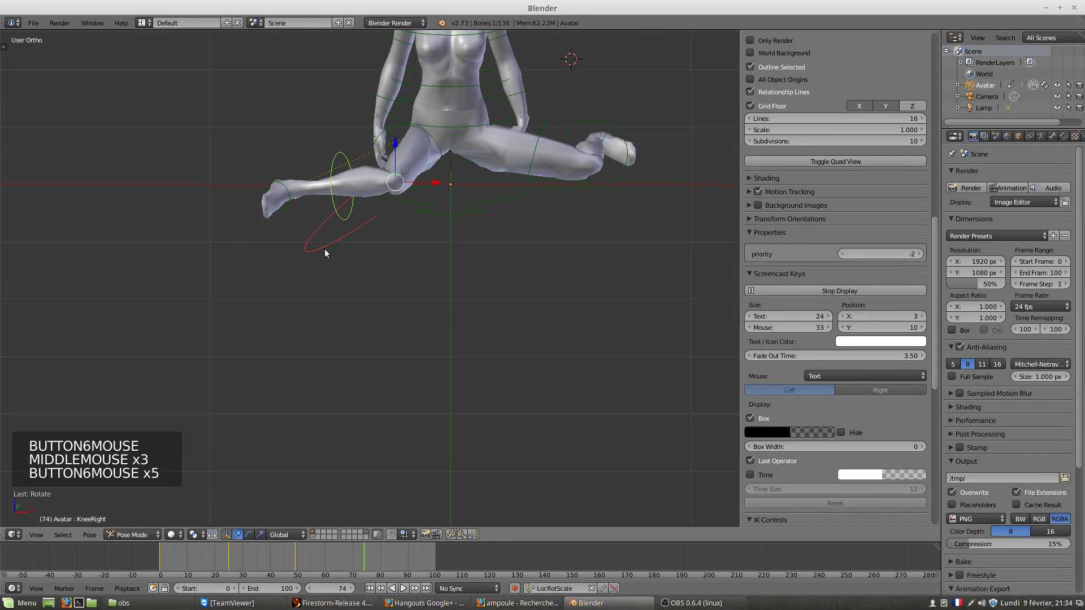
scroll(425, 242, "left", 1)
middle_click_drag(425, 243, 550, 258)
scroll(550, 258, "left", 1)
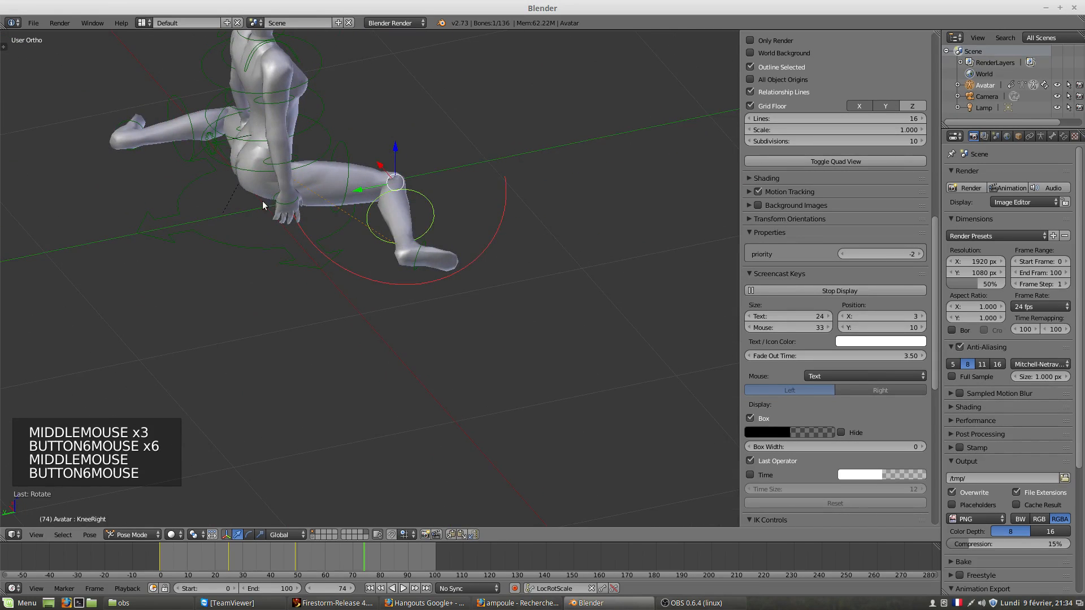
Move the right wrist bone backward along the Y axis so the right arm reaches behind the hips.
right_click(283, 173)
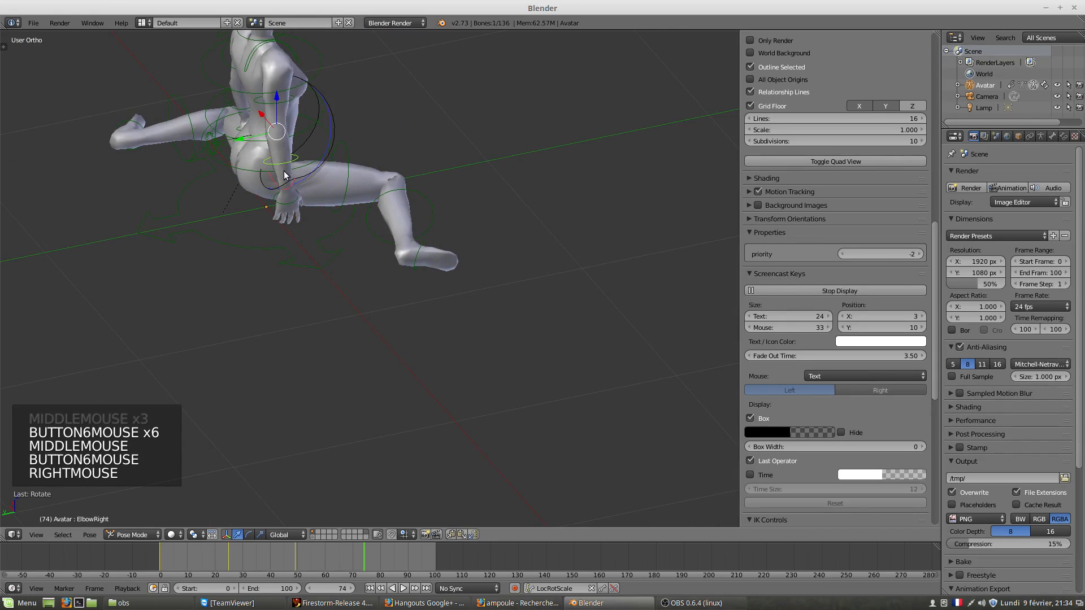
right_click(287, 212)
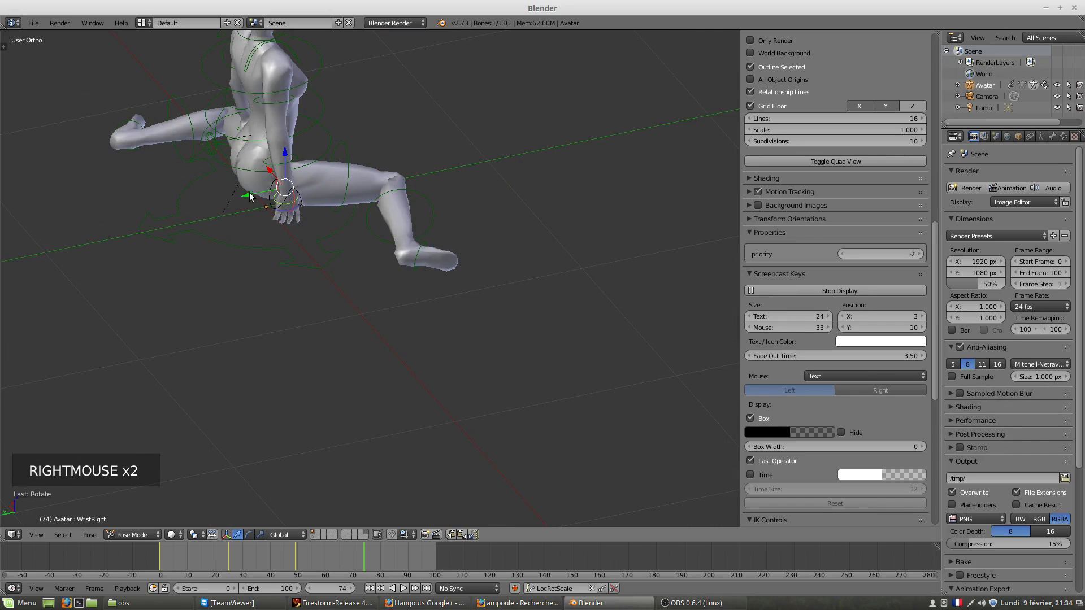
left_click_drag(250, 196, 172, 208)
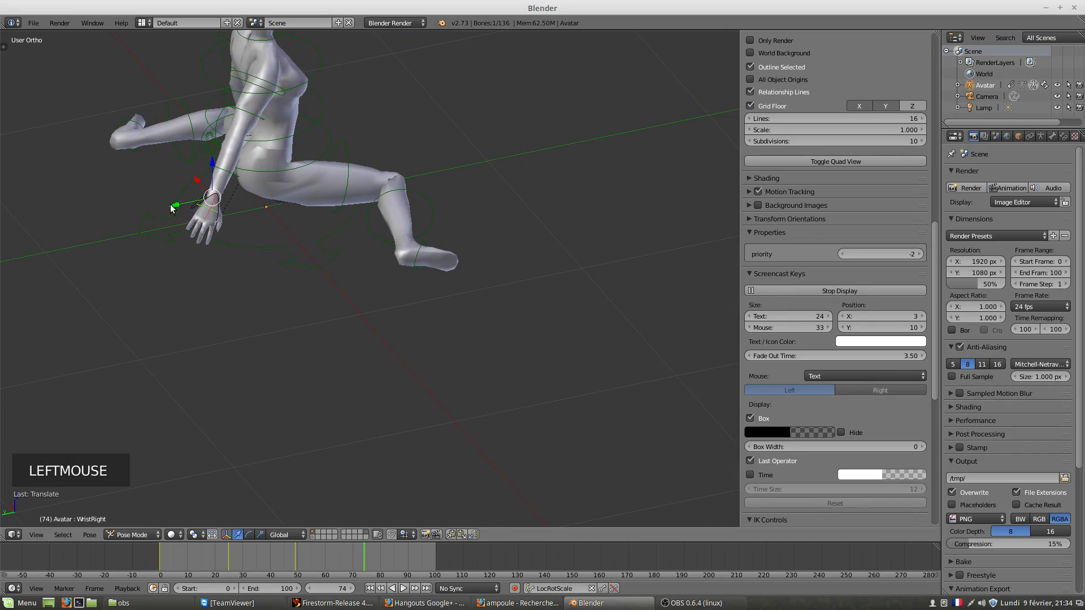
middle_click_drag(294, 246, 307, 160)
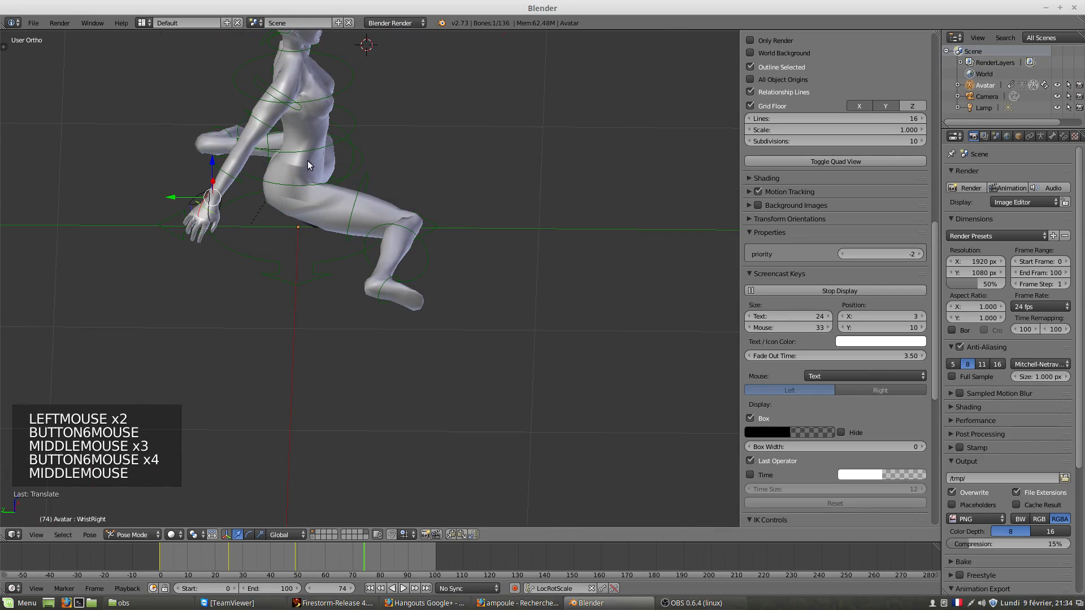
right_click(307, 100)
middle_click_drag(380, 189, 311, 159)
key("r")
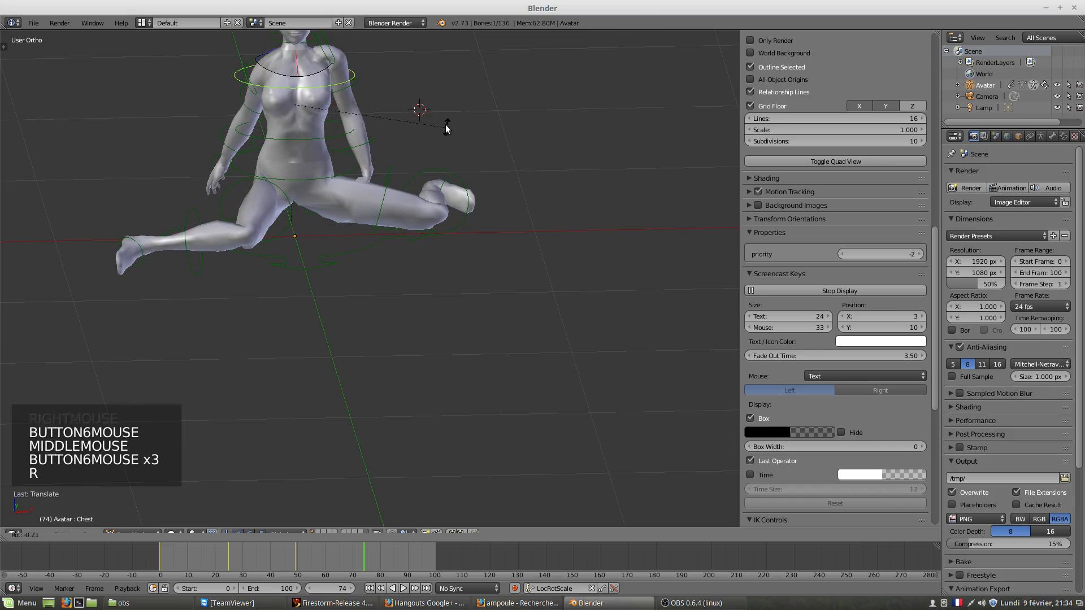
Move the torso bone backward along the Y axis so the upper body leans back.
right_click(313, 142)
middle_click_drag(314, 142, 264, 158)
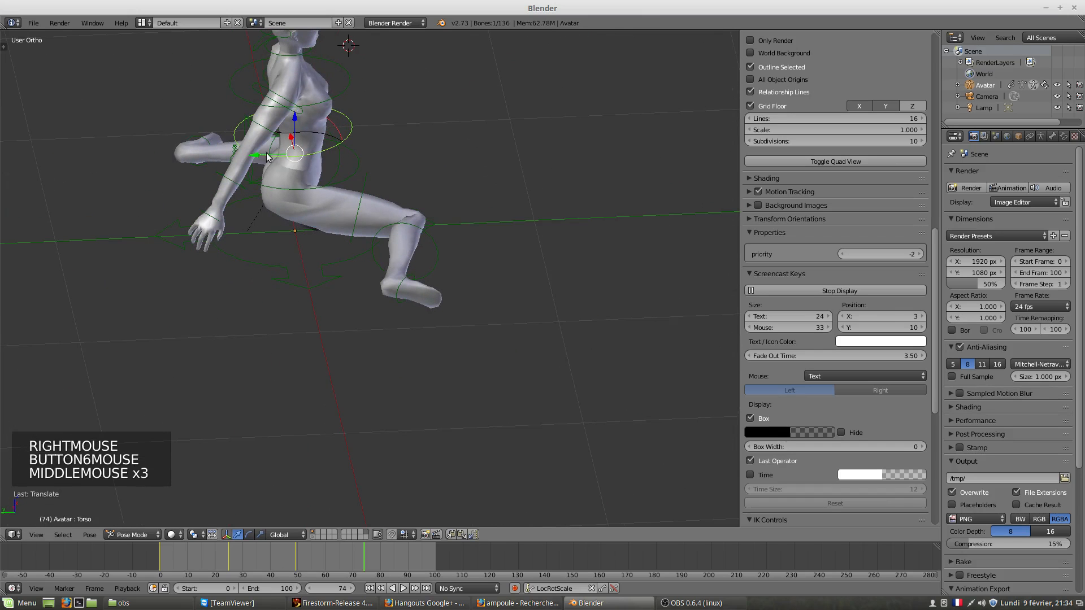
left_click_drag(261, 158, 218, 172)
Move the right wrist bone farther back along the Y axis so the arm supports the leaning body.
right_click(253, 275)
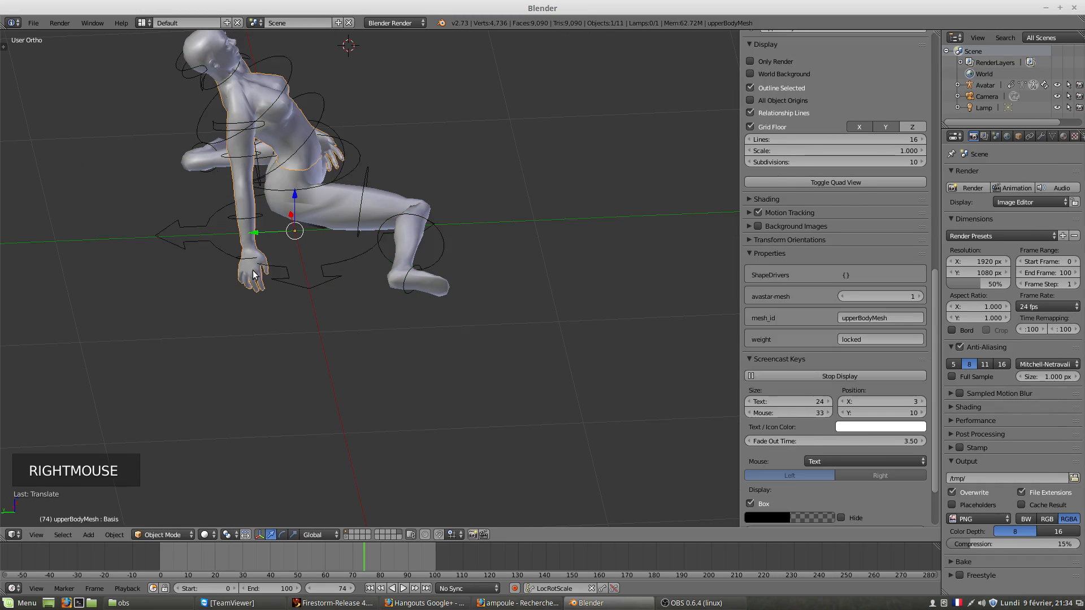
right_click(254, 264)
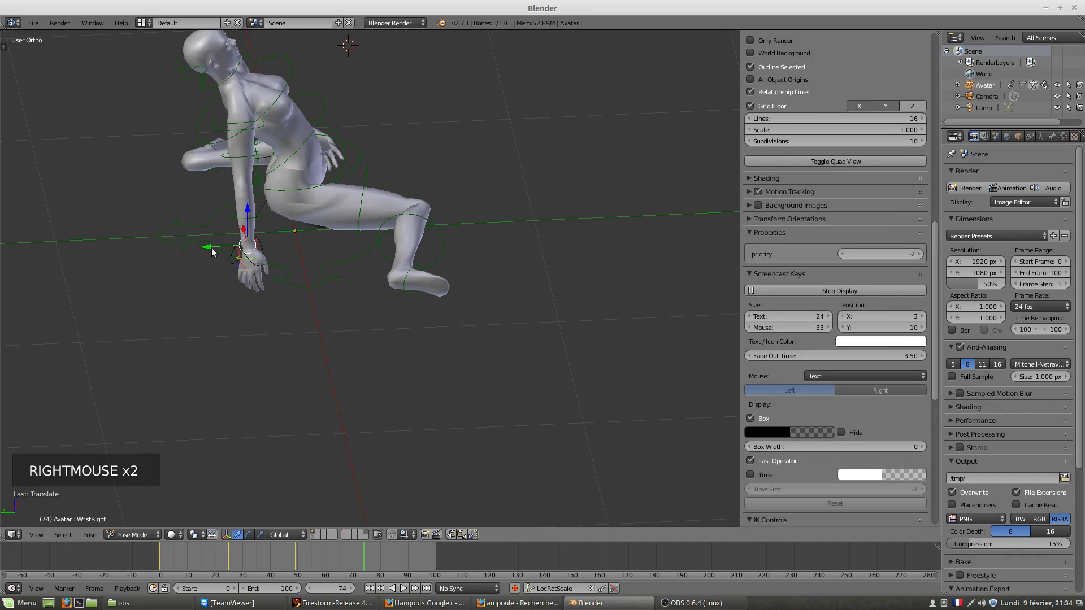
left_click_drag(212, 251, 80, 205)
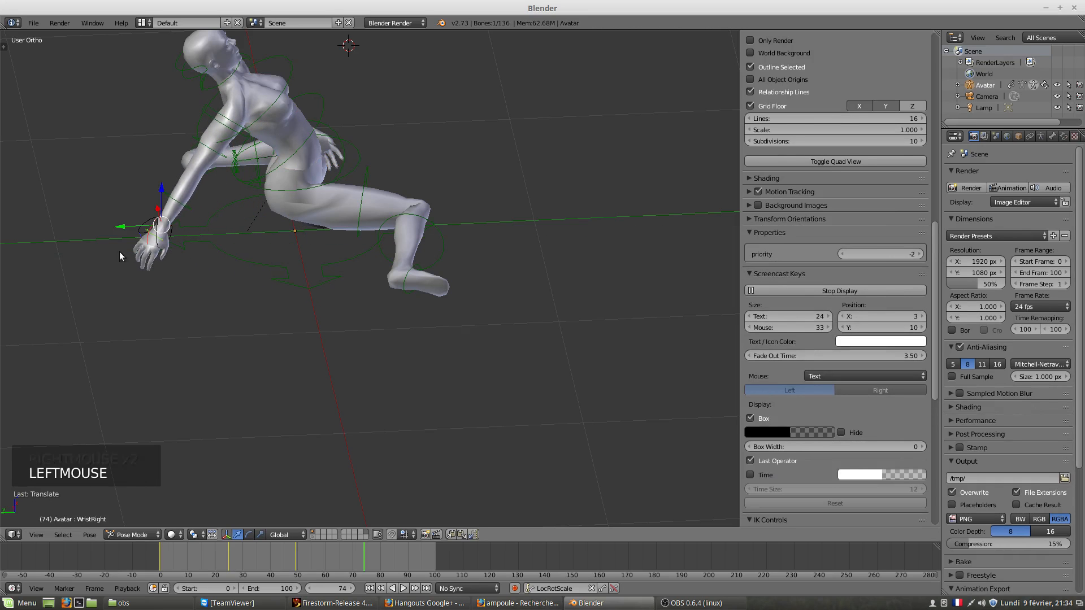
Rotate the right wrist bone so the hand lies flat, and raise it slightly along the Z axis.
middle_click_drag(216, 250, 177, 270)
key("r")
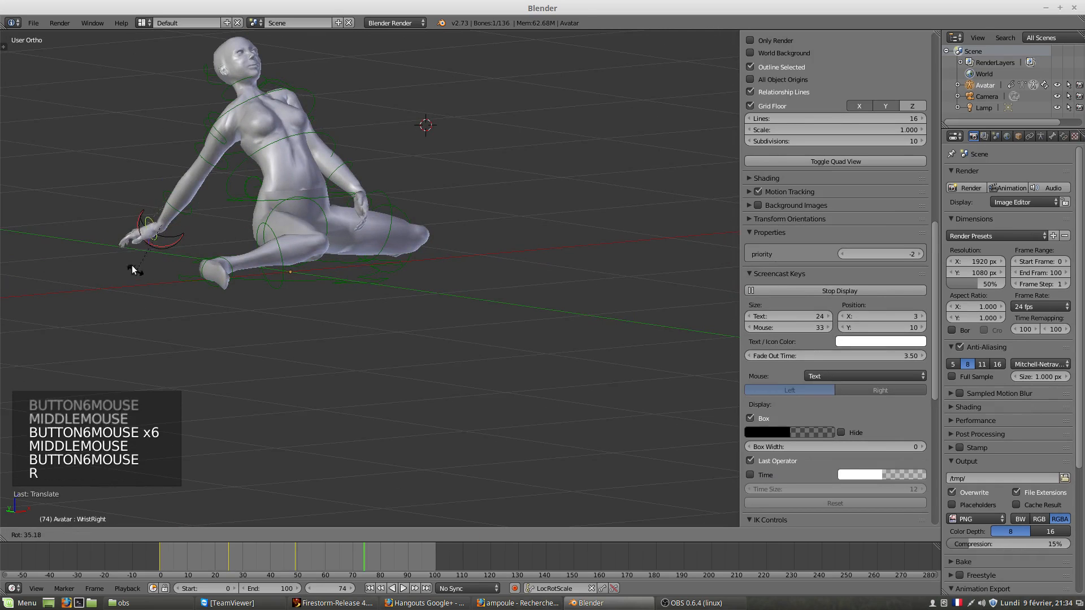
left_click(131, 241)
middle_click_drag(190, 259, 266, 289)
left_click(162, 196)
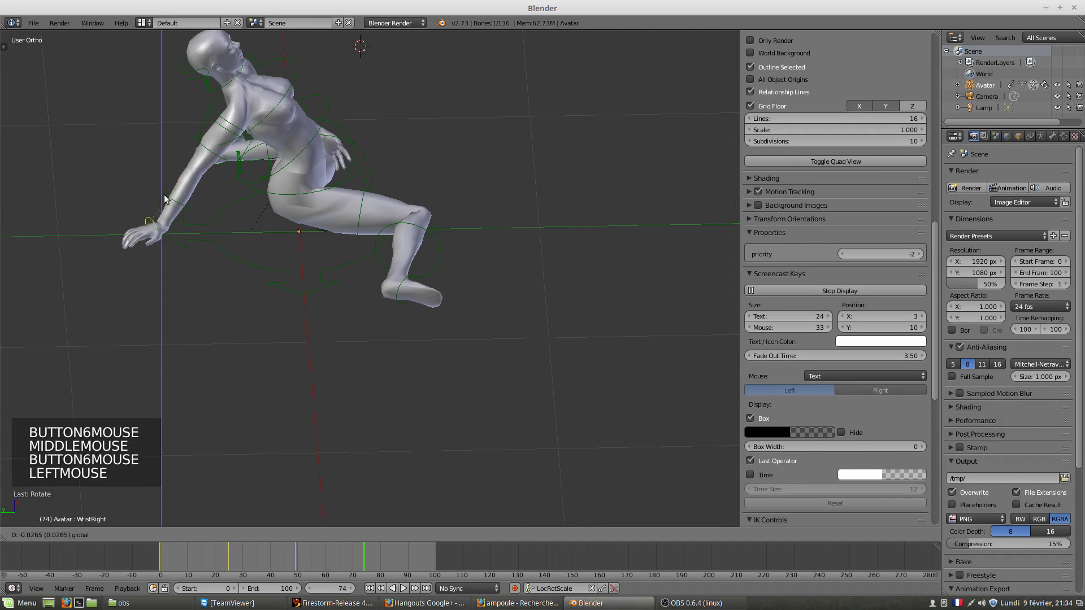
Rotate the chest bone backward so the upper body leans farther back, and check the pose from the front and side.
right_click(284, 165)
right_click(262, 130)
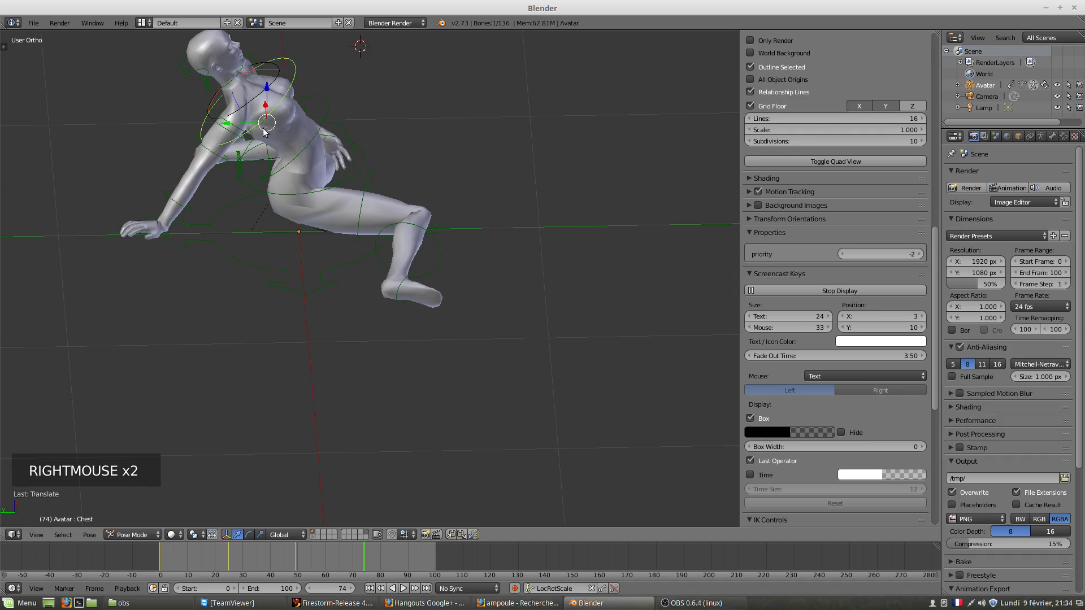
key("r")
key("r")
key("r")
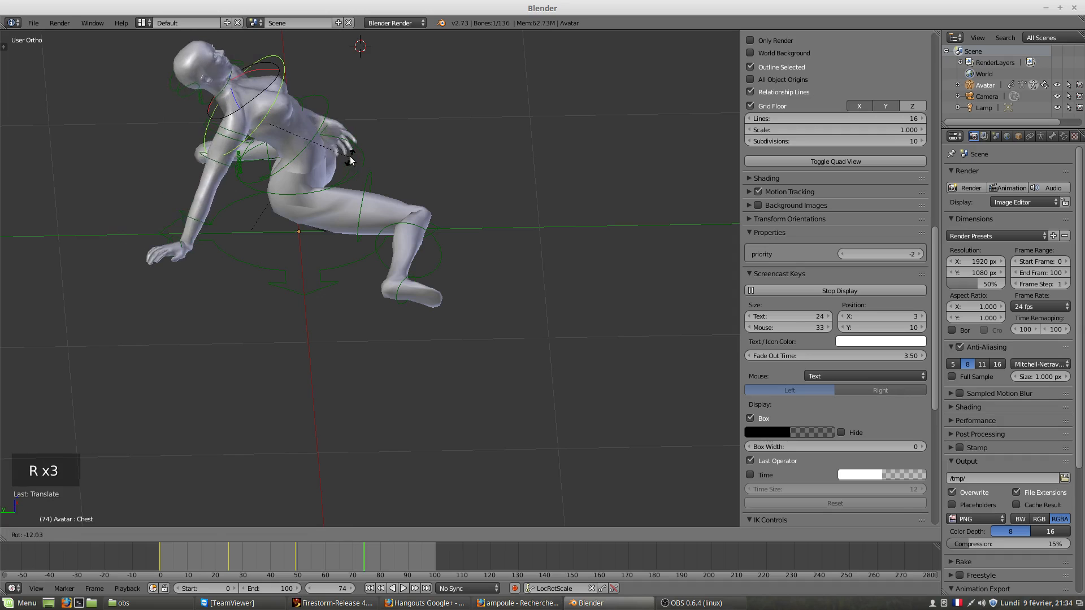
left_click(384, 262)
middle_click_drag(384, 262, 247, 226)
scroll(253, 226, "down", 1)
key("KP_1")
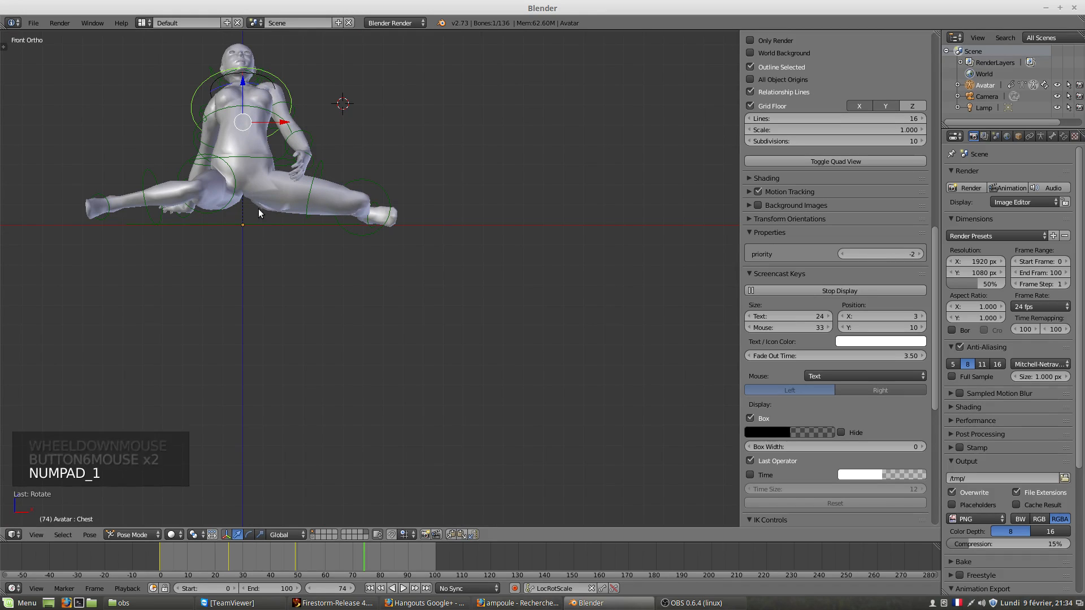
middle_click_drag(249, 195, 336, 175)
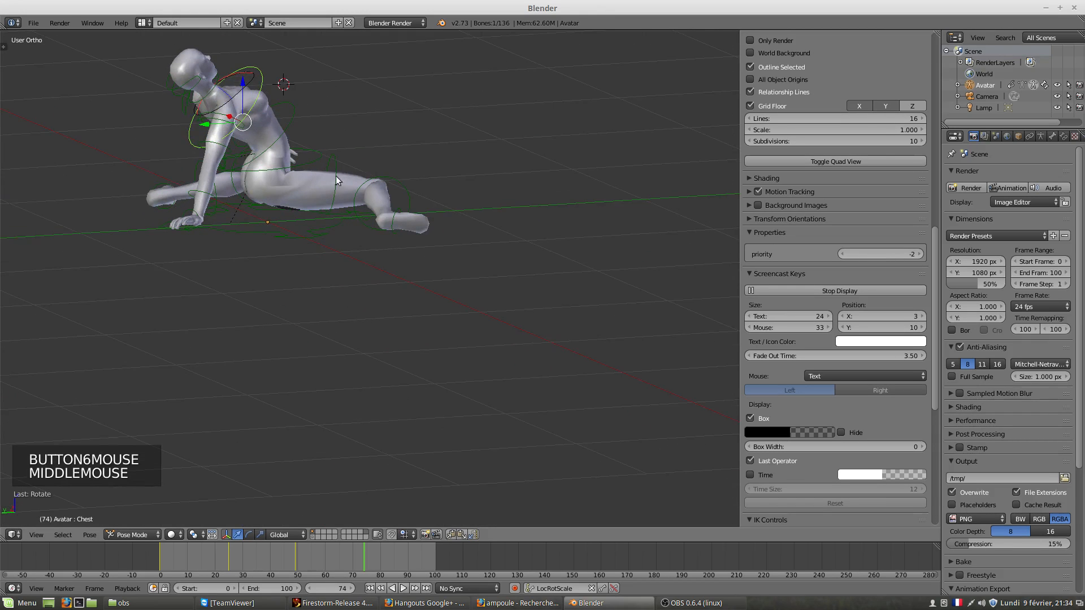
Lower the COG bone slightly along the Z axis in front view to bring the body closer to the ground.
right_click(378, 214)
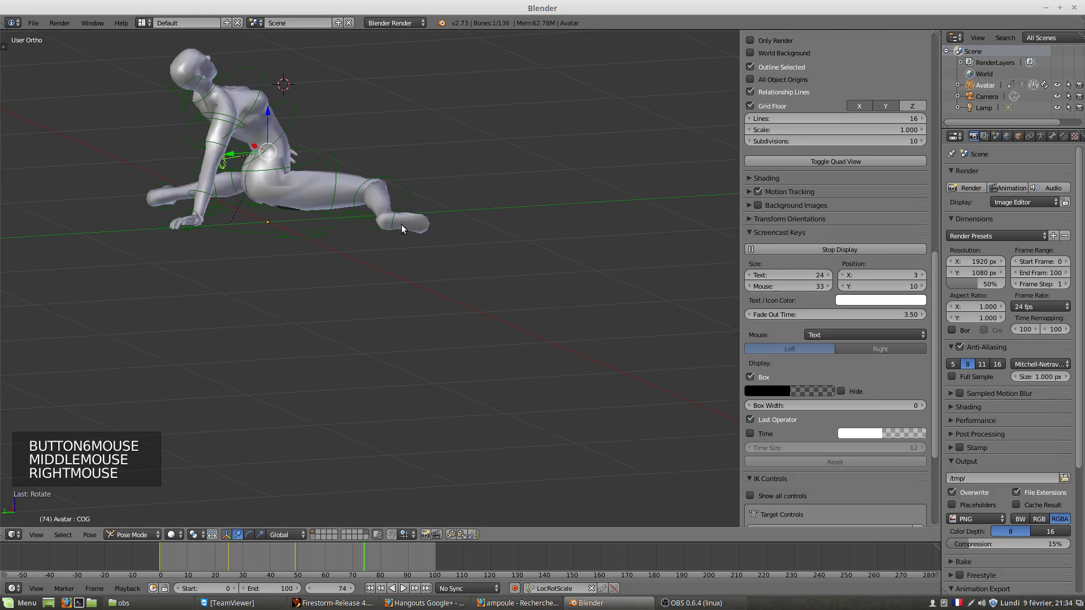
middle_click_drag(401, 225, 375, 218)
key("KP_1")
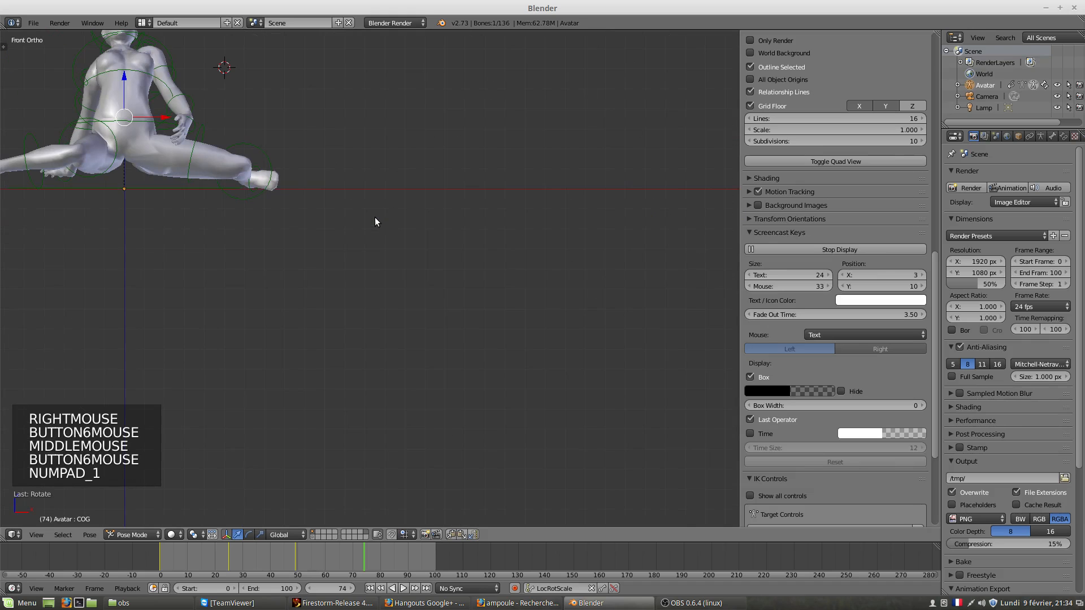
middle_click_drag(303, 192, 504, 232, "shift")
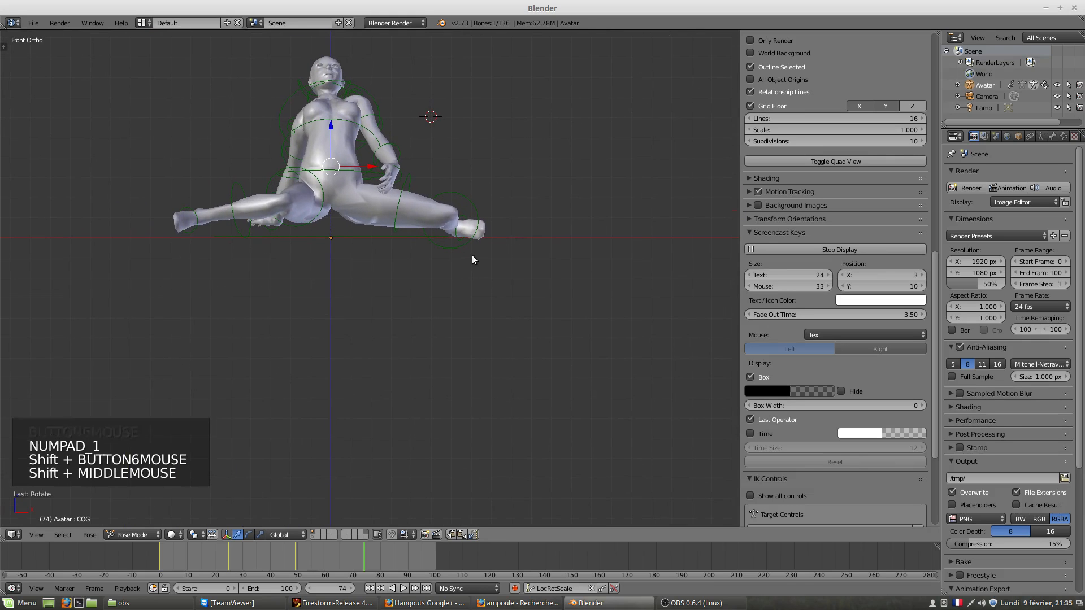
left_click_drag(330, 127, 334, 138)
Raise the left knee bone along the Z axis so the left thigh lifts off the ground.
right_click(476, 217)
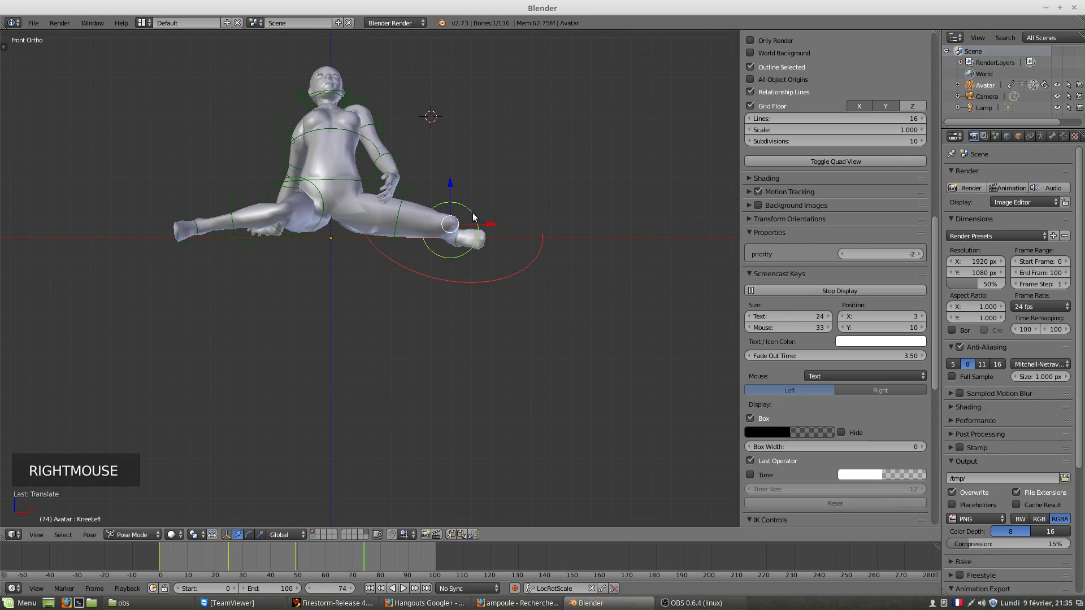
left_click_drag(452, 186, 455, 167)
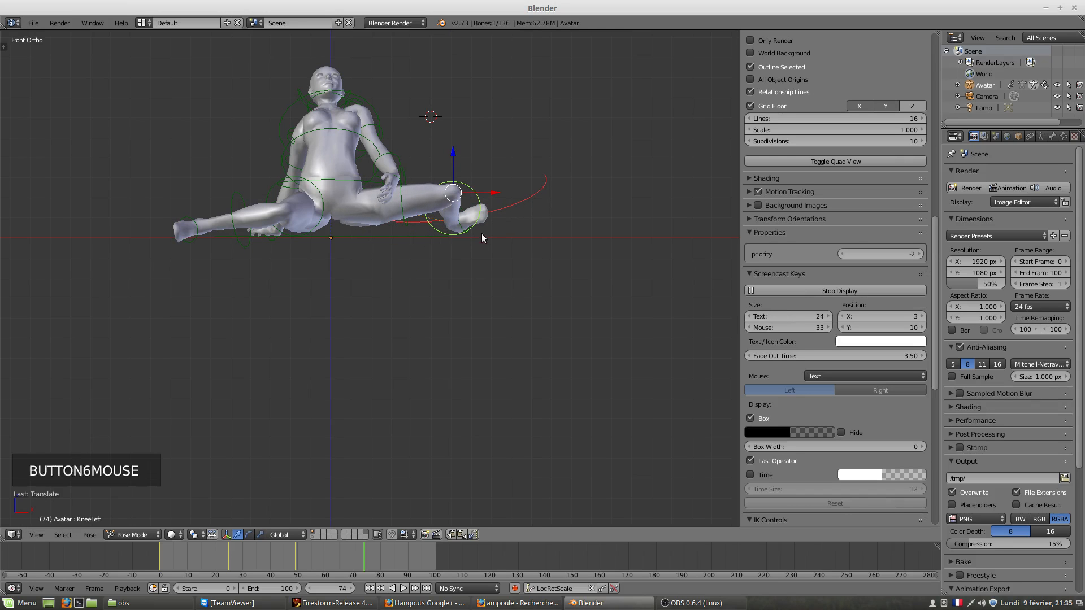
middle_click_drag(481, 234, 422, 201)
Rotate the left hip bone from the side so the folded left lower leg swings upward.
right_click(428, 211)
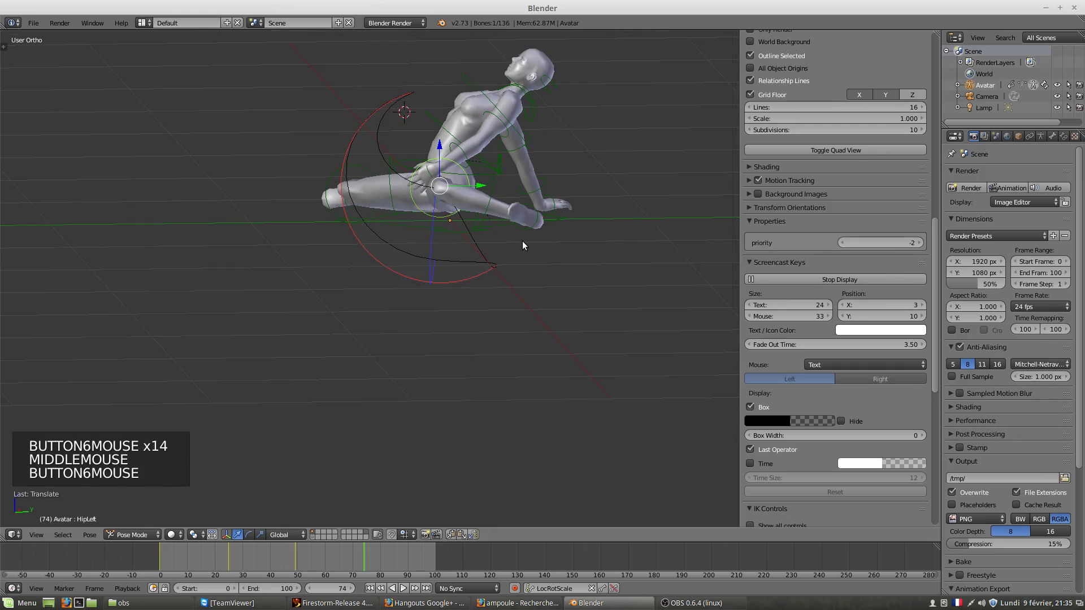
key("r")
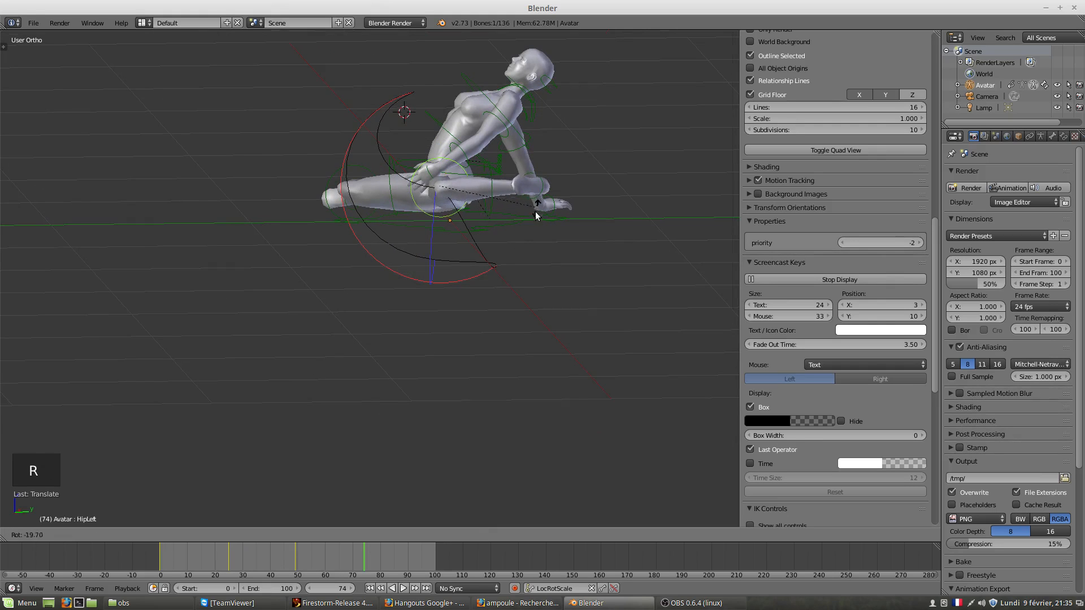
left_click(632, 252)
Rotate the left hip bone from the front so the left thigh slopes down to the ground, and inspect the pose.
middle_click_drag(491, 240, 560, 203)
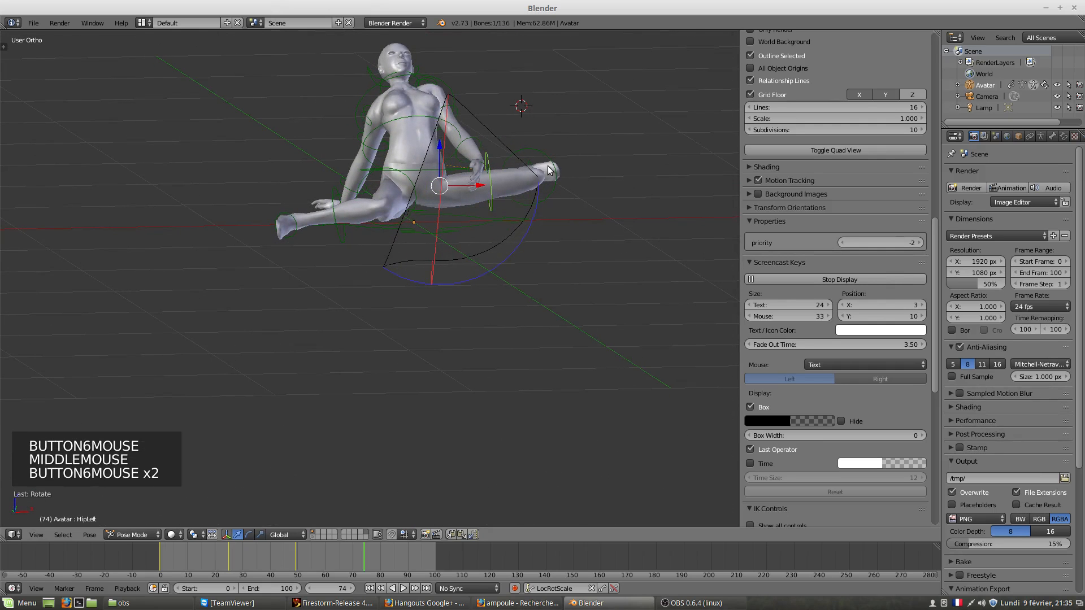
key("r")
left_click(532, 226)
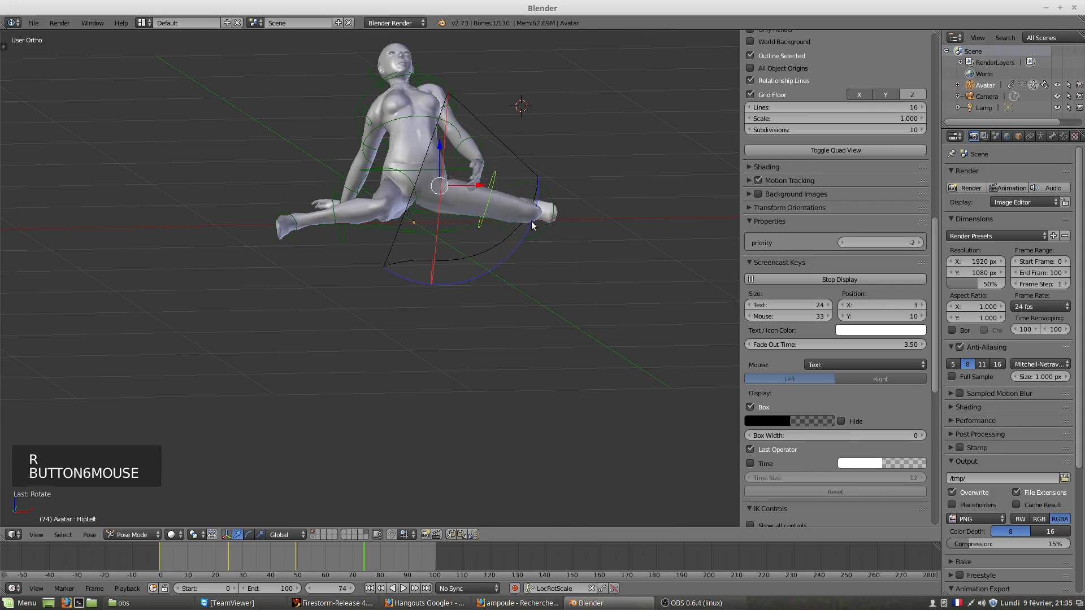
middle_click_drag(532, 225, 511, 242)
scroll(511, 249, "down", 3)
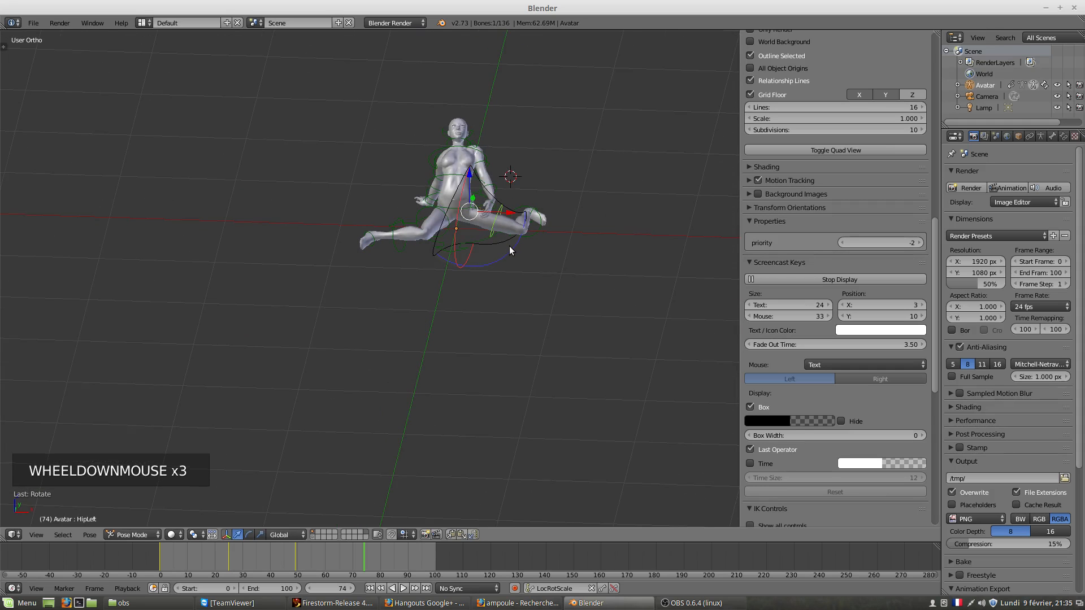
key("KP_1")
mouse_move(499, 276)
middle_mouse_down()
mouse_move(373, 267)
mouse_move(360, 286)
mouse_move(505, 288)
middle_mouse_up()
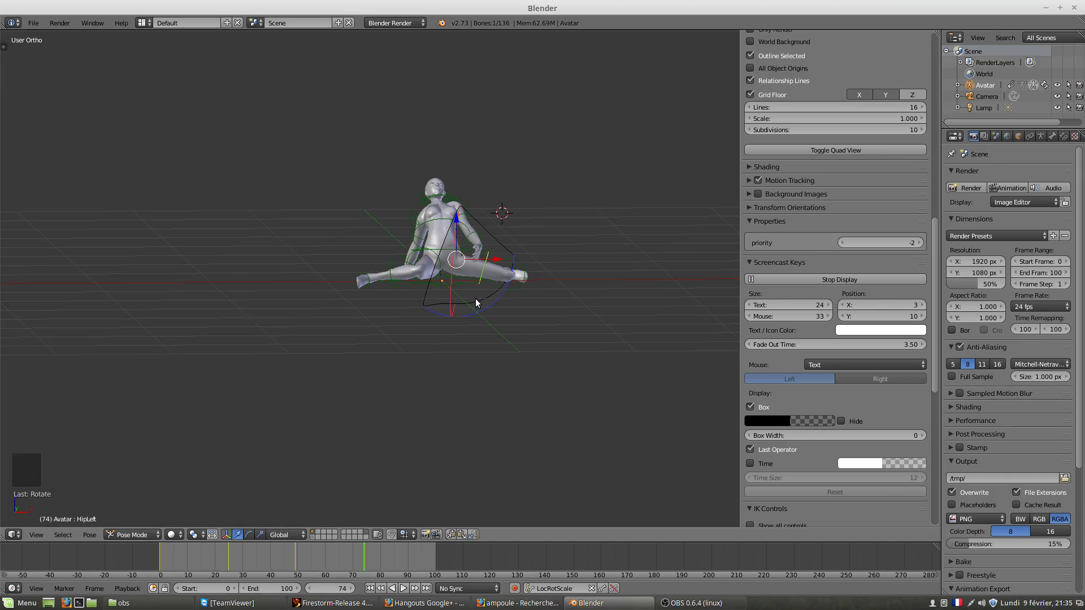
Select all bones and insert a LocRotScale keyframe for the seated pose at frame 74.
key("a")
key("a")
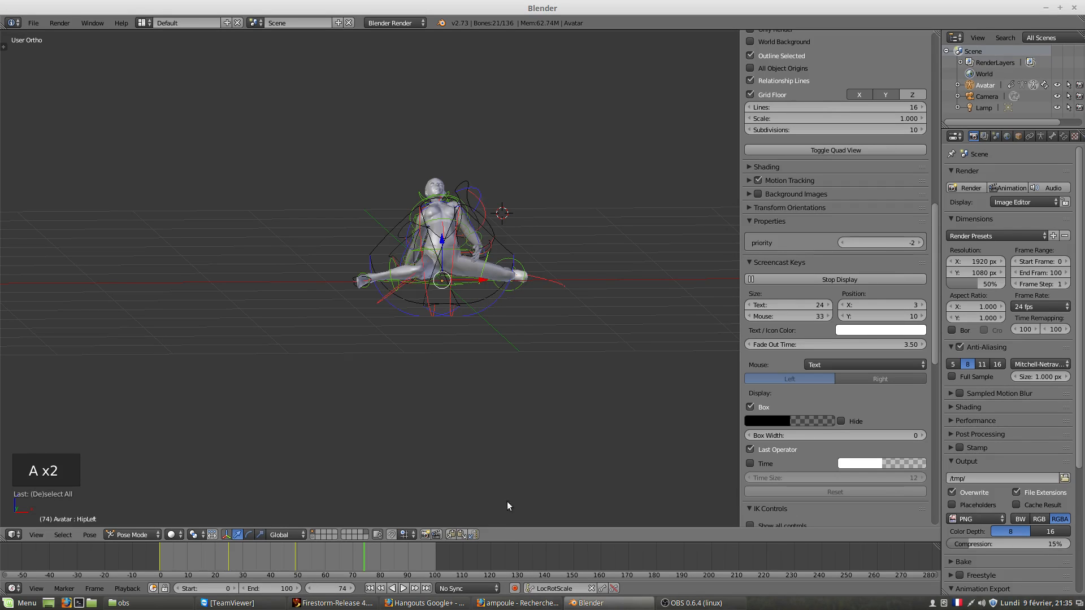
left_click(602, 588)
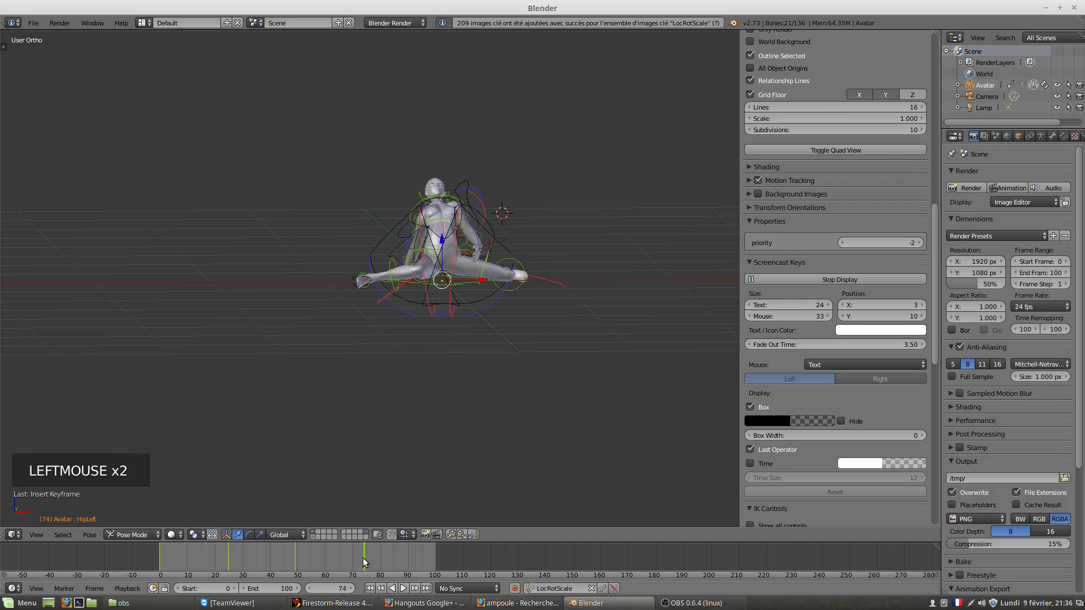
Move the timeline to frame 100 and inspect the seated pose from several sides.
left_click_drag(363, 557, 396, 562)
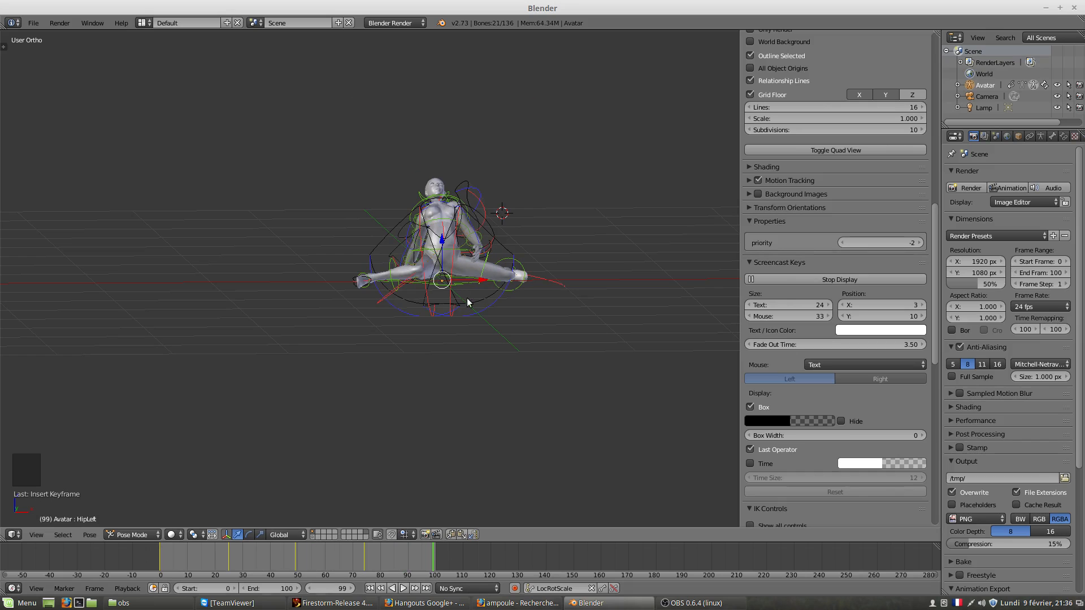
left_click(351, 589)
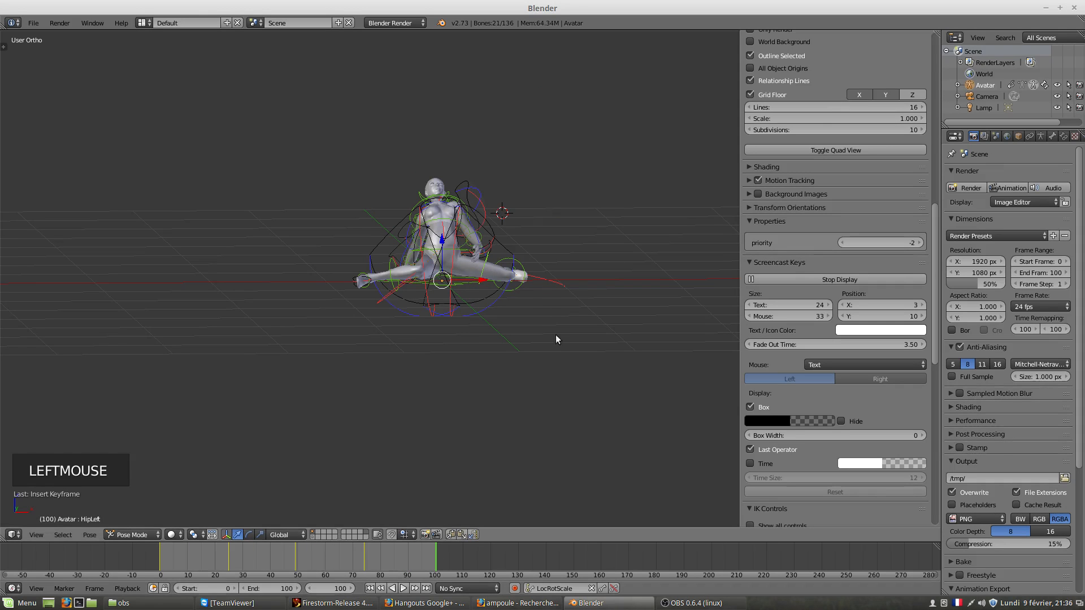
middle_click_drag(555, 334, 358, 267)
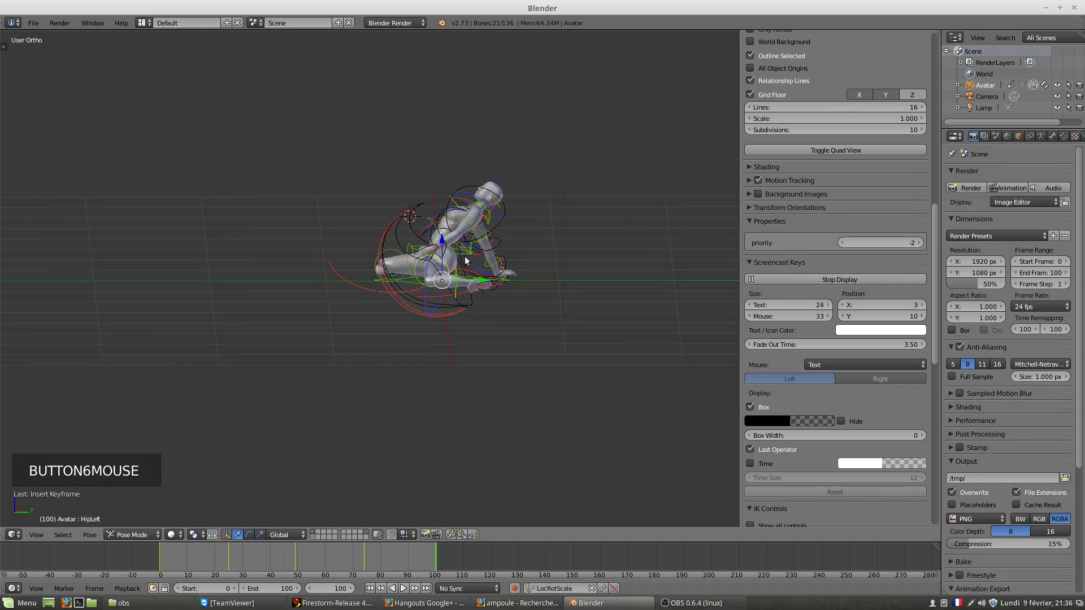
middle_click_drag(484, 244, 507, 273)
scroll(507, 274, "up", 4)
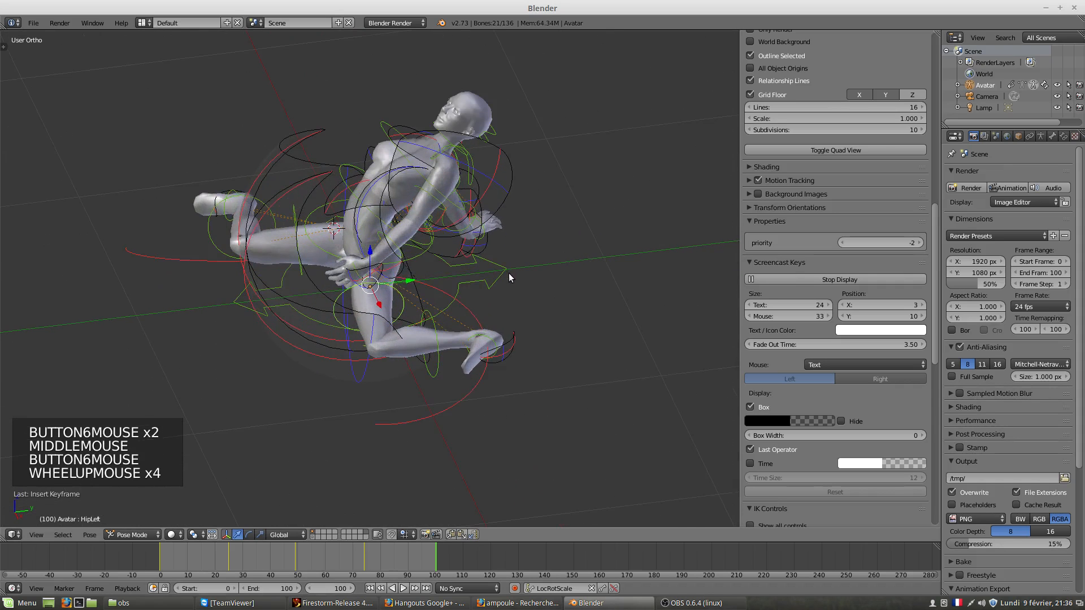
scroll(450, 212, "down", 3)
middle_click_drag(450, 211, 394, 263)
key("a")
right_click(413, 213)
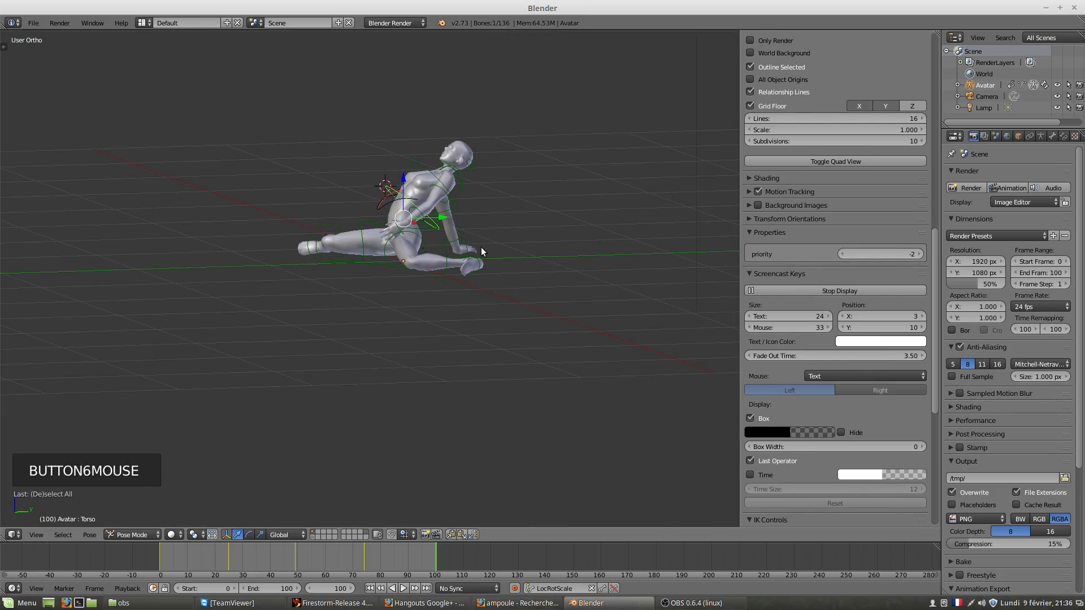
key("r")
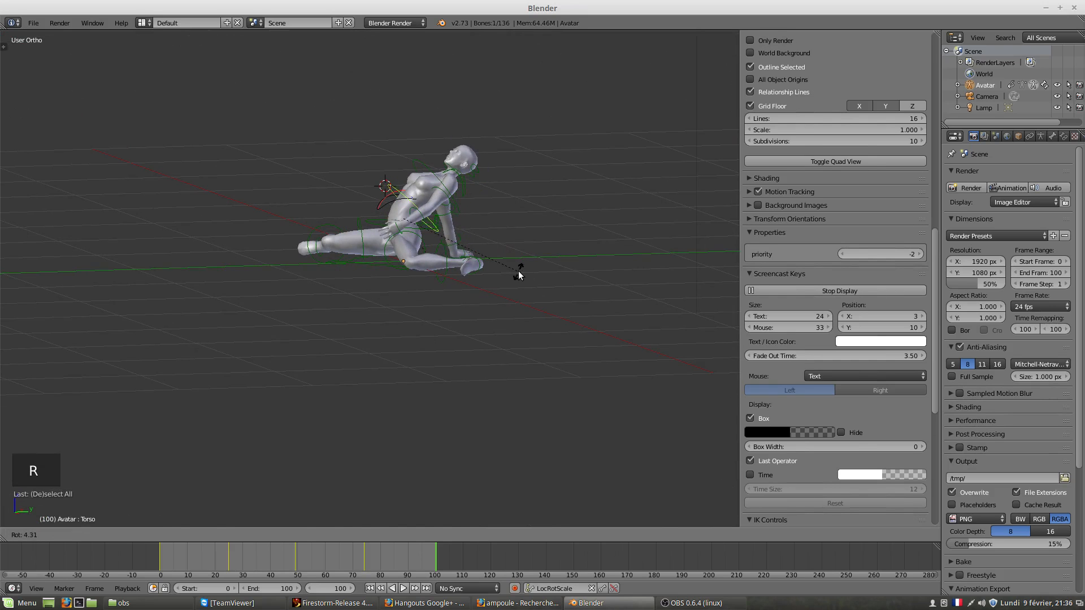
right_click(510, 271)
Rotate the COG bone from the side until the avatar's torso leans back nearly horizontal, and lower the body slightly along Z.
right_click(436, 221)
middle_click_drag(477, 283, 444, 271)
key("r")
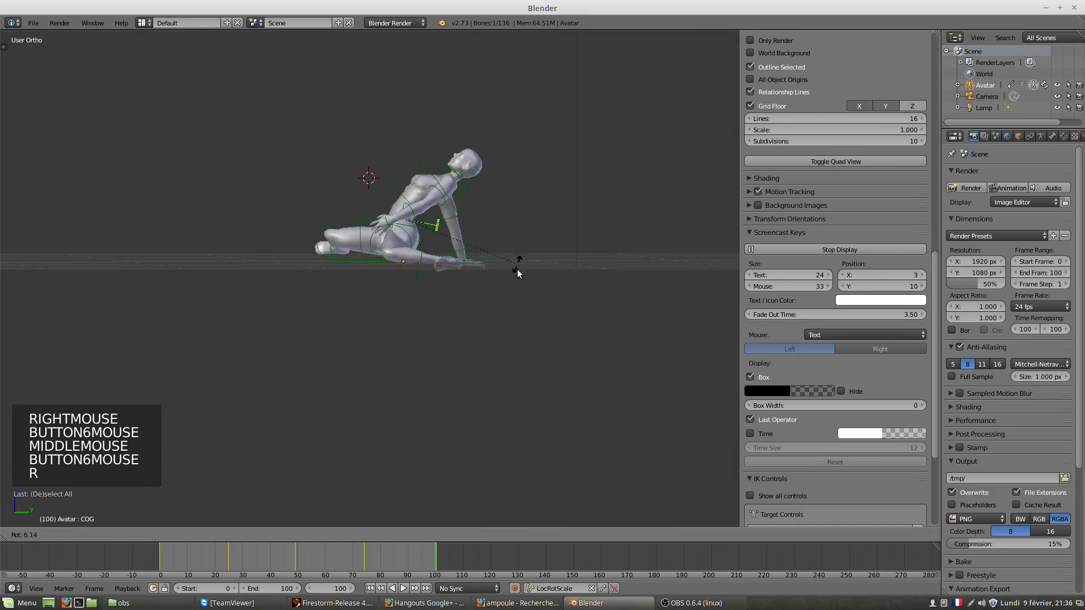
left_click(437, 320)
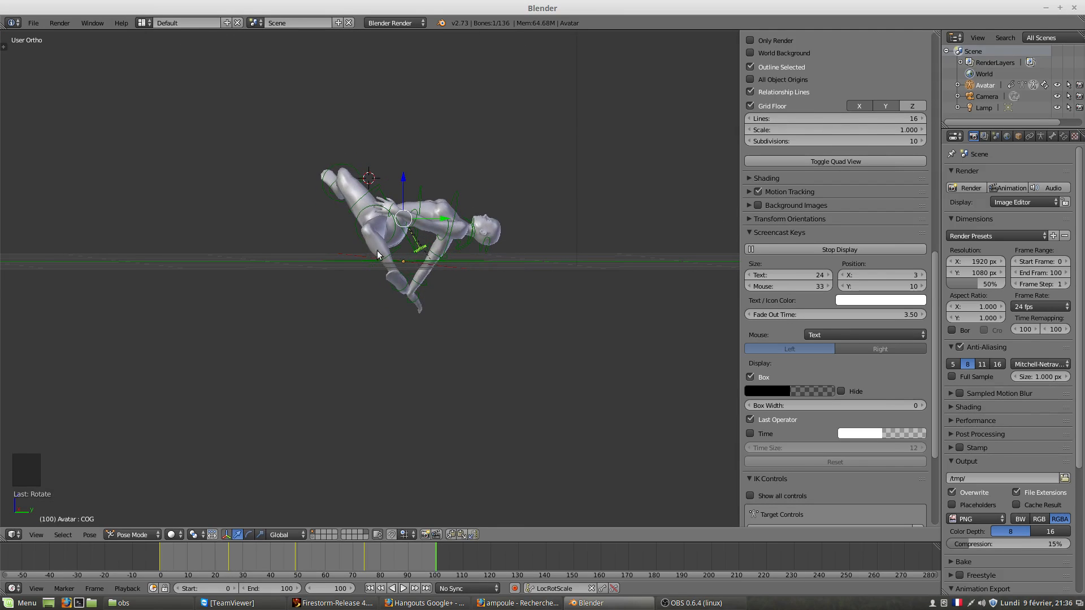
middle_click_drag(377, 249, 391, 285)
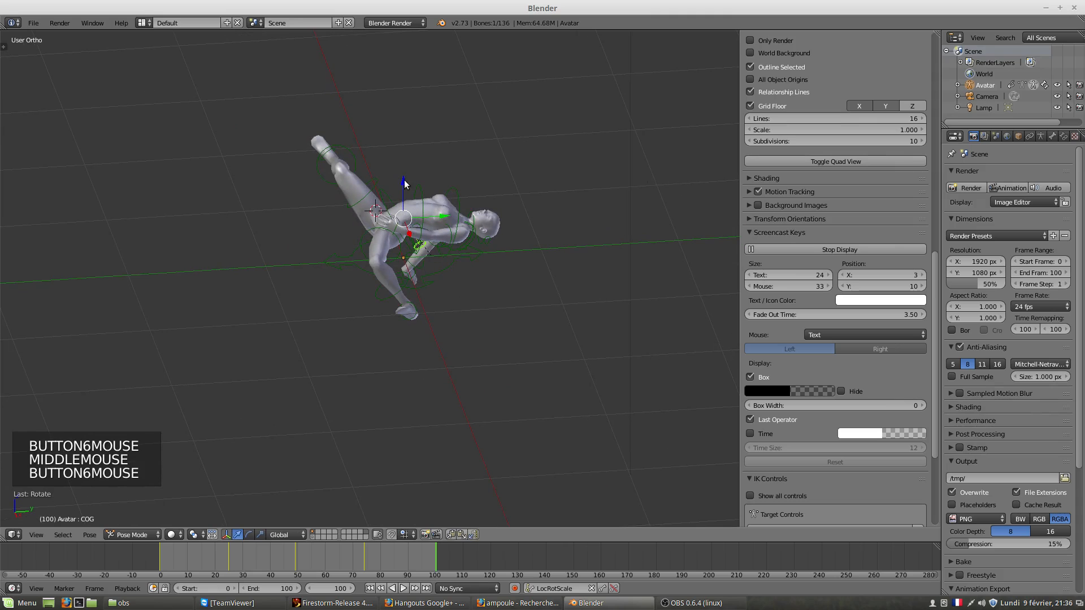
left_click_drag(406, 184, 405, 196)
middle_click_drag(405, 197, 396, 228)
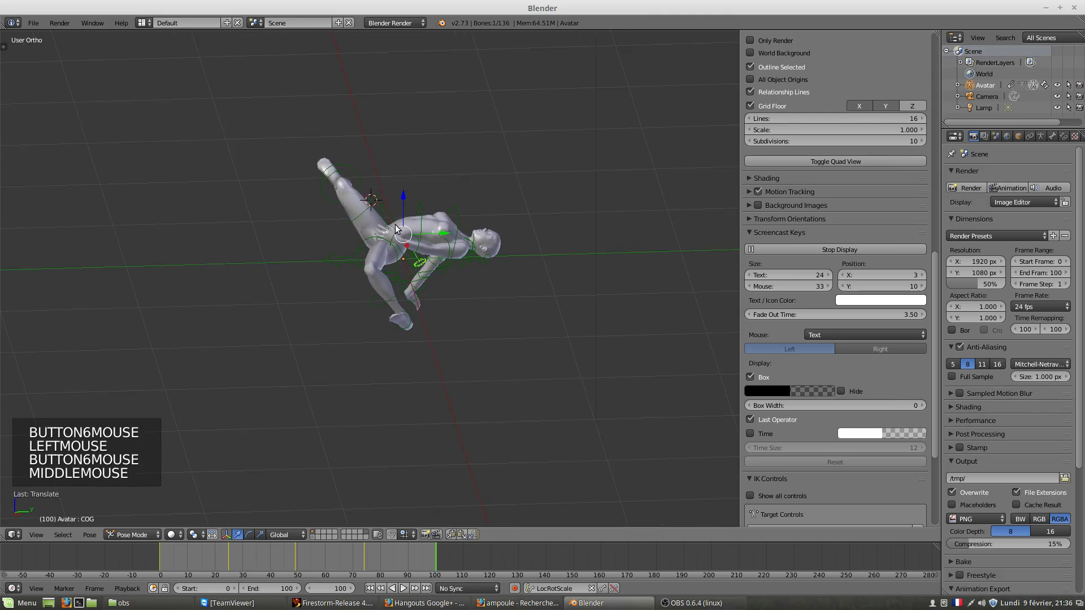
From the front view, move the right leg's bones down and outward until the leg stretches out horizontally to the side.
key("KP_1")
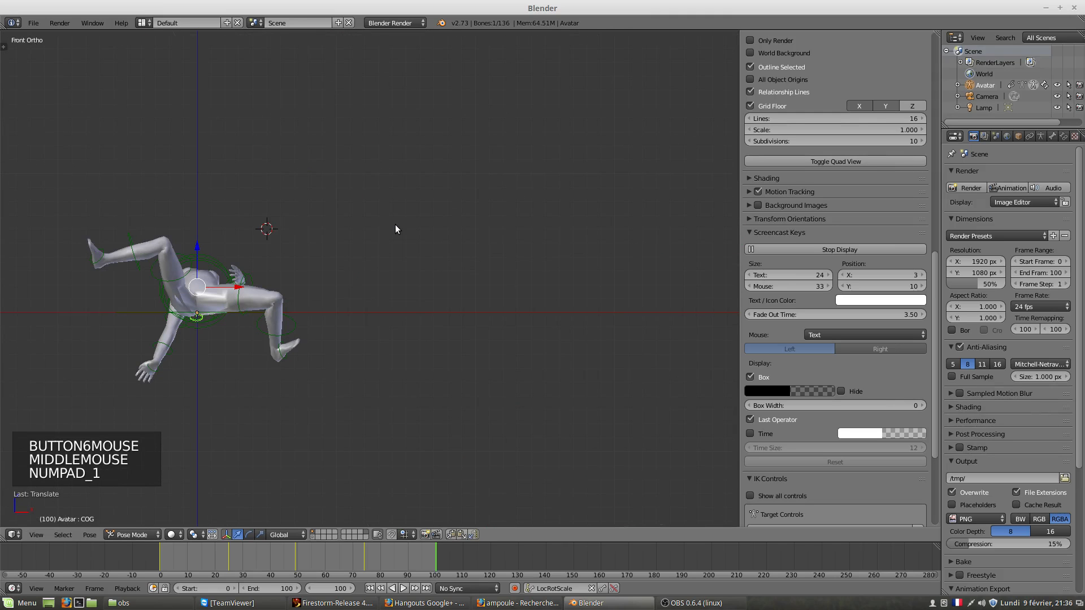
right_click(151, 255)
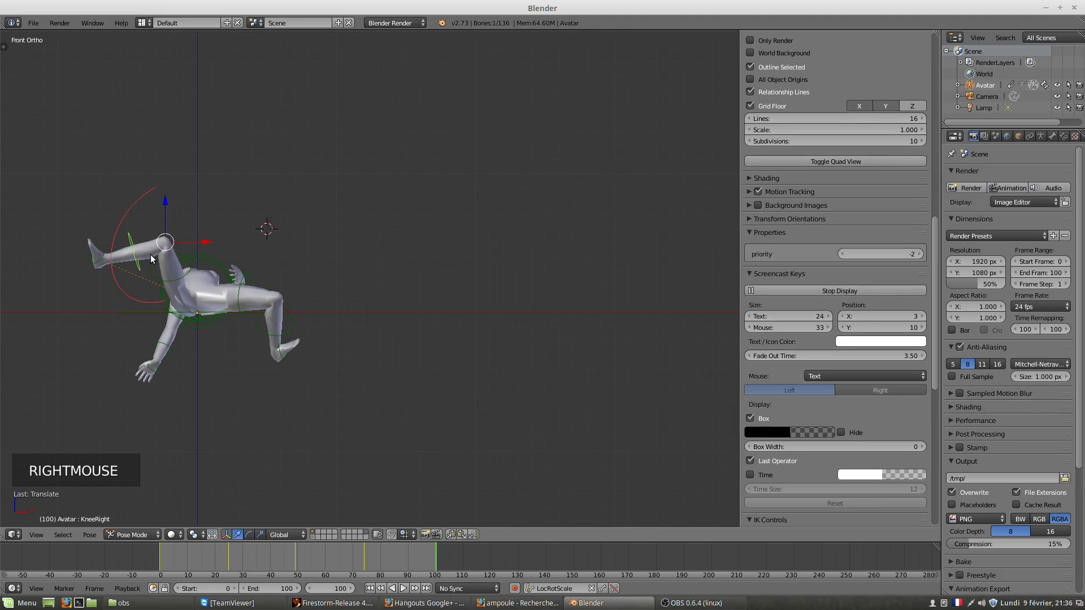
left_click_drag(167, 202, 152, 270)
right_click_drag(166, 283, 720, 296)
left_click(146, 333)
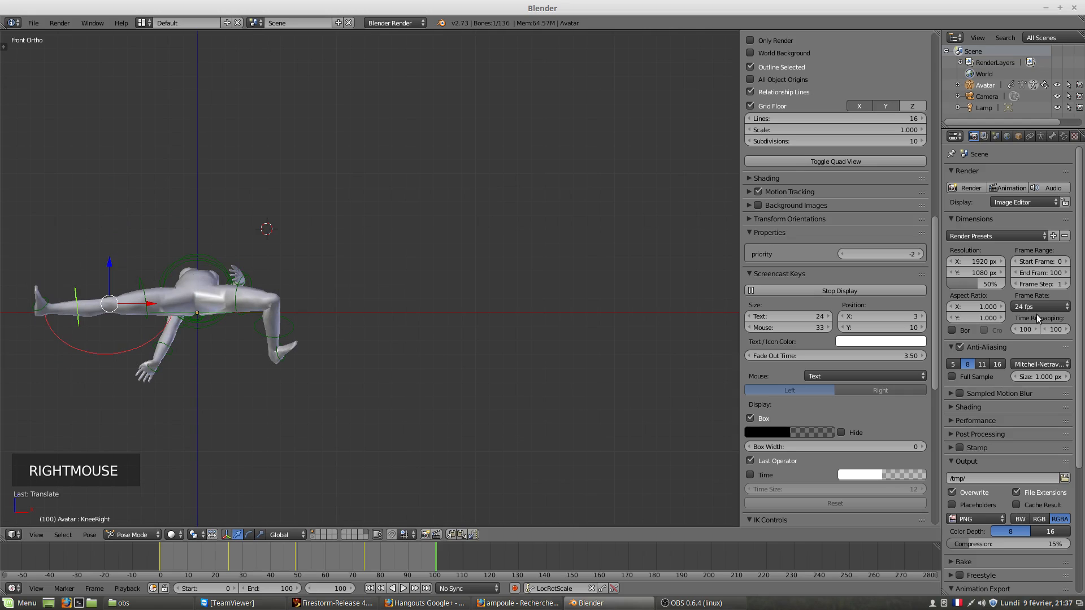
Move the left ankle bone outward to straighten the left leg sideways, and adjust the ankle's position from an angled view.
right_click_drag(275, 356, 376, 307)
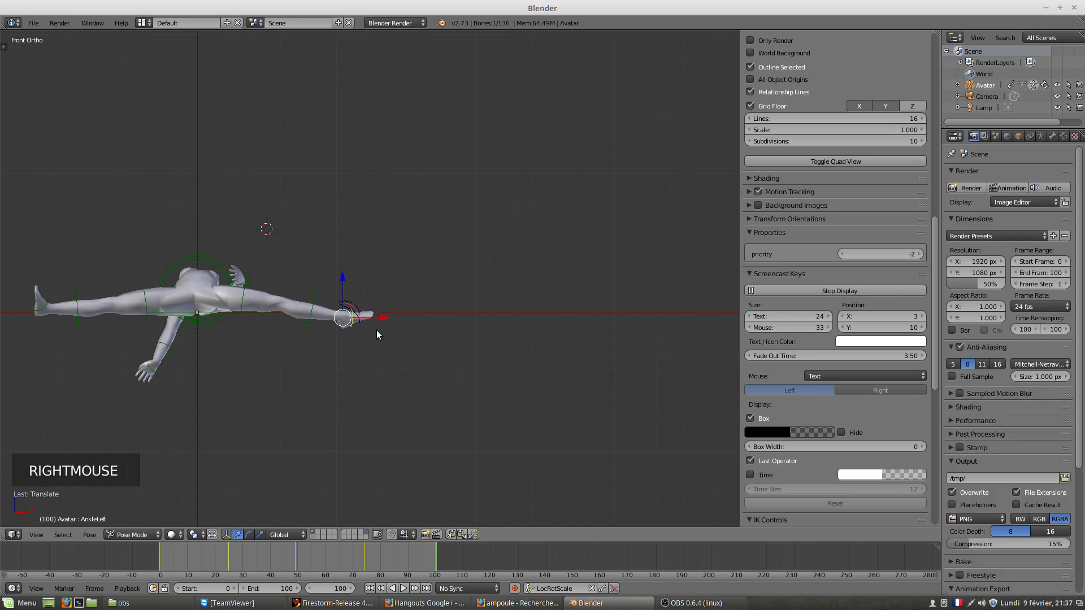
middle_click_drag(390, 334, 315, 398)
right_click_drag(339, 331, 129, 226)
right_click_drag(168, 235, 197, 265)
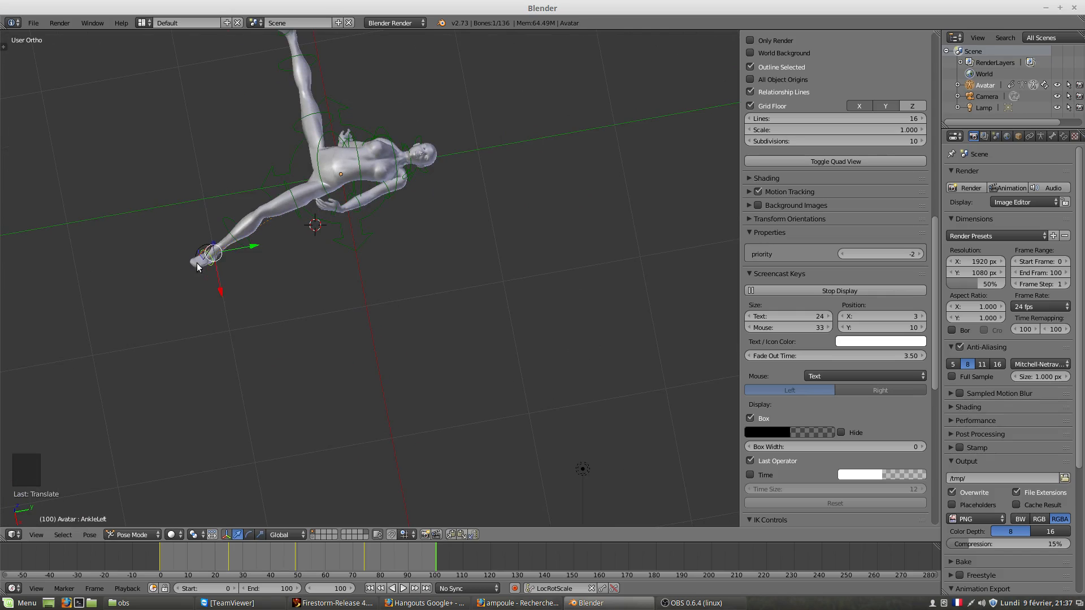
Rotate the left knee bone to bend the lower leg, and move the right knee bone to swing the right leg closer to the left.
right_click(235, 243)
key("r")
key("r")
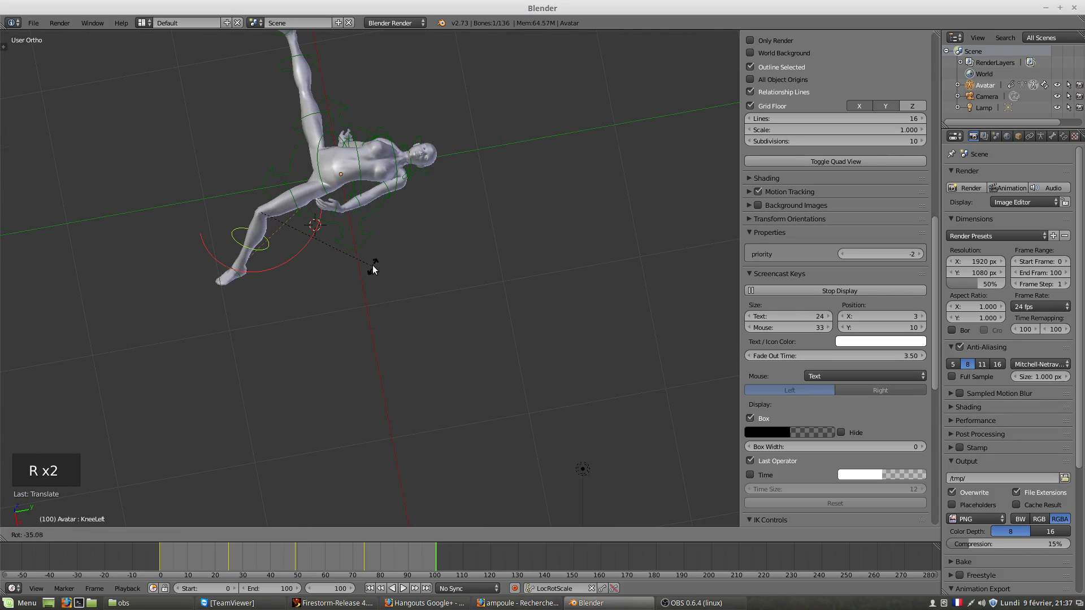
left_click(336, 242)
right_click(300, 72)
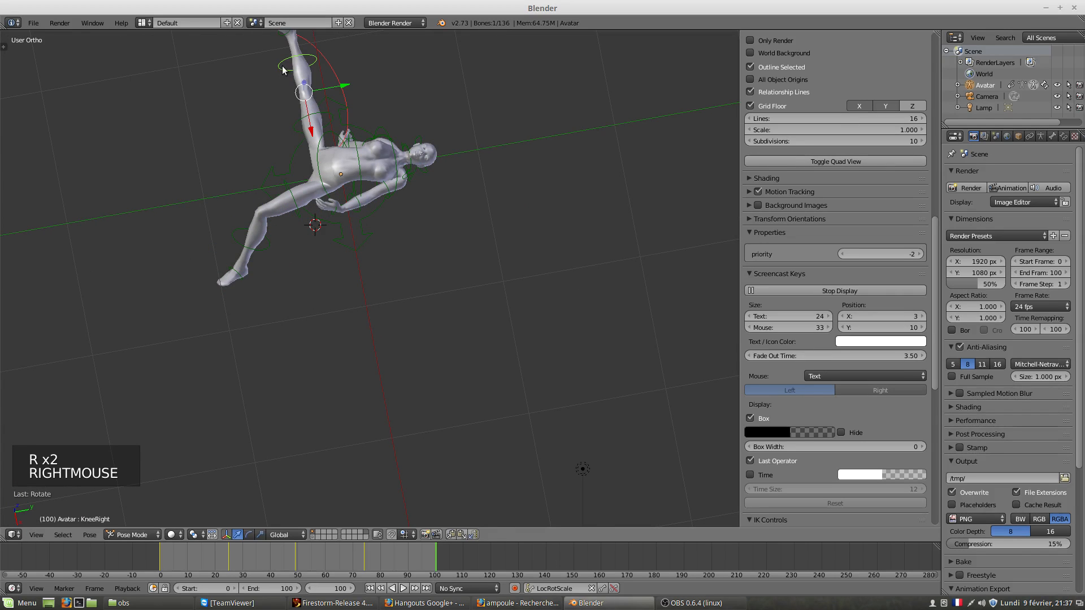
right_click_drag(283, 69, 163, 171)
Move the left wrist bone up to the chest so the left arm folds in front of the torso.
middle_click_drag(164, 172, 352, 364)
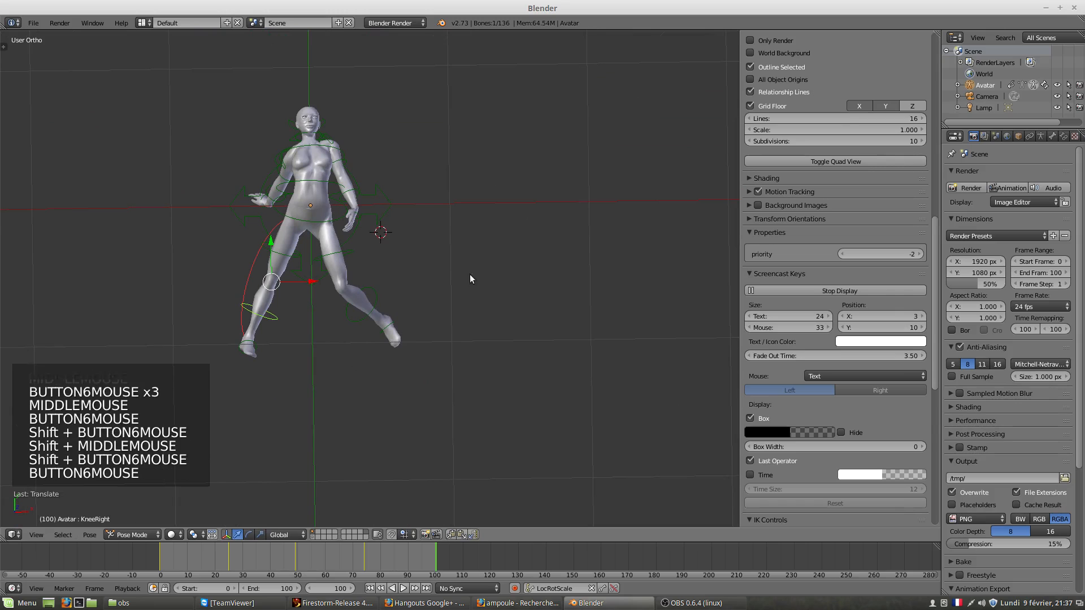
right_click(360, 213)
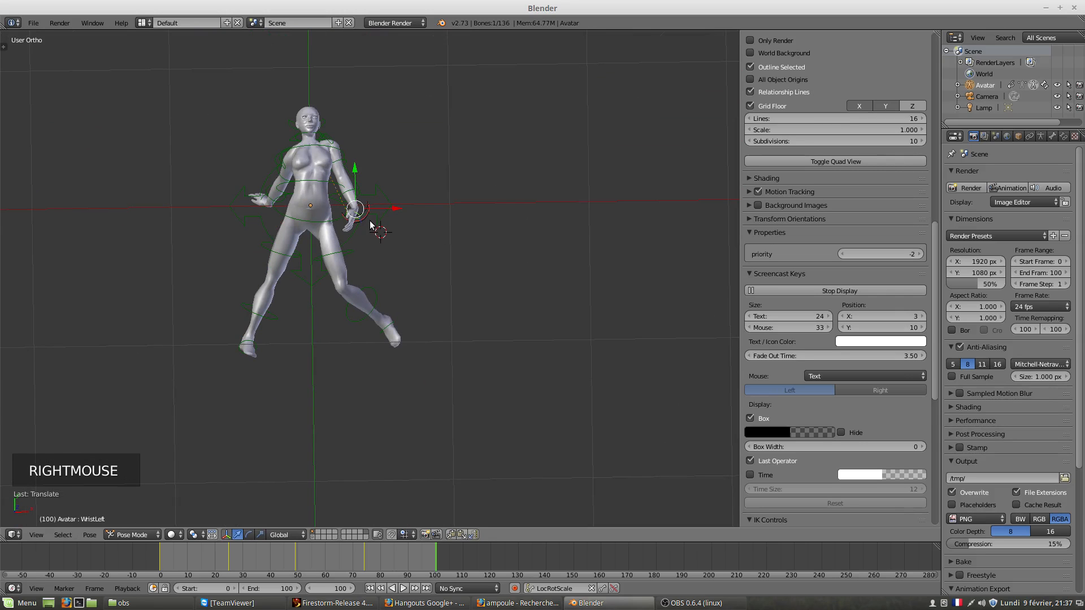
left_click_drag(357, 211, 323, 161)
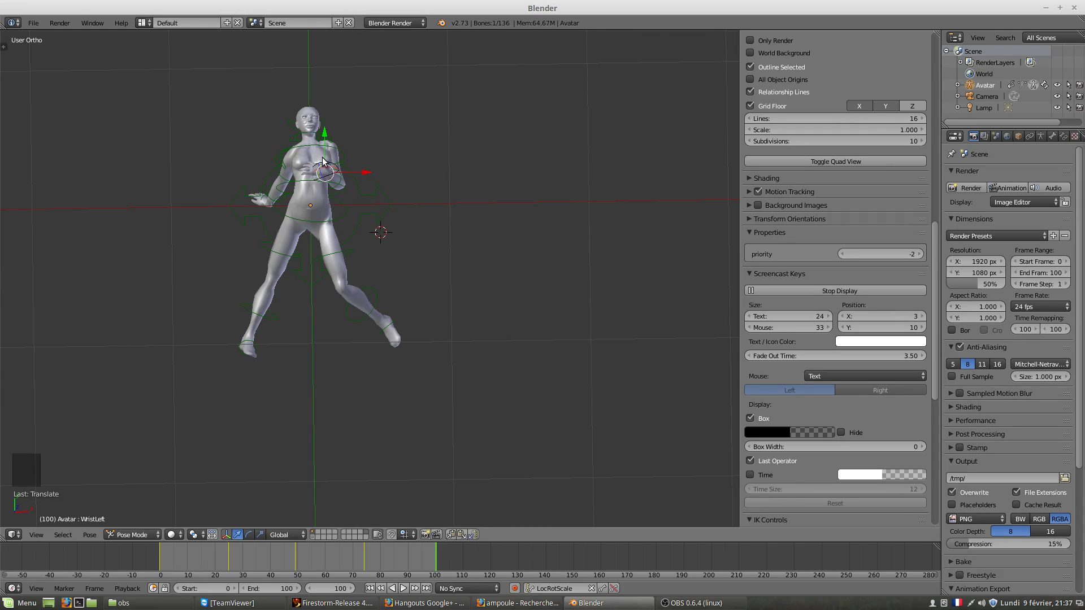
Move the right wrist outward and up so the right arm extends sideways away from the body.
right_click(260, 204)
right_click(271, 200)
right_click(272, 204)
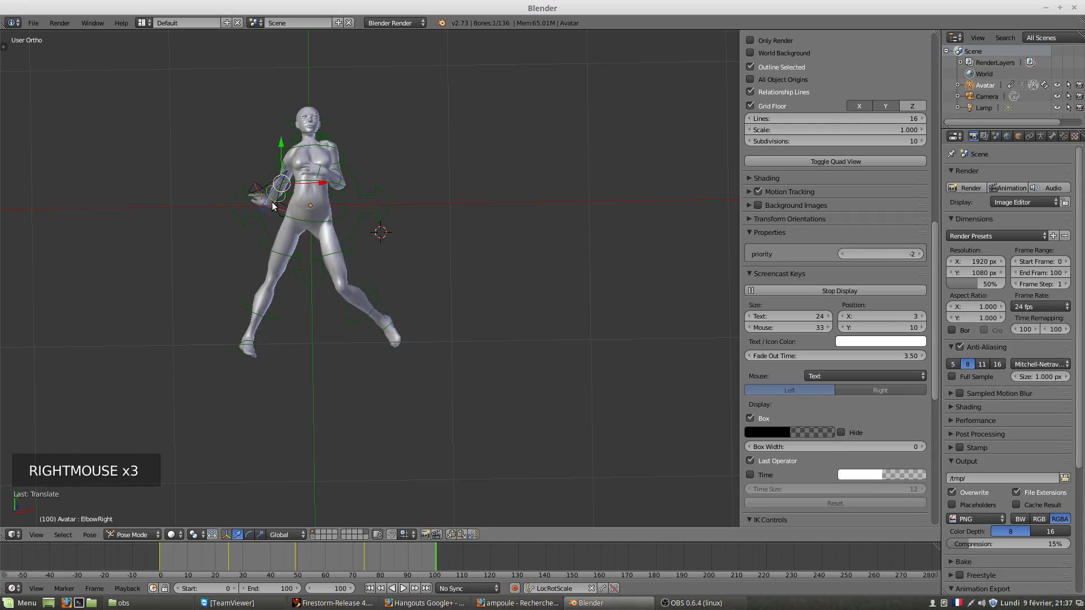
left_click(260, 199)
right_click_drag(266, 197, 185, 185)
Raise the right elbow bone along the Z axis to lift the right forearm, and inspect the pose.
right_click(241, 169)
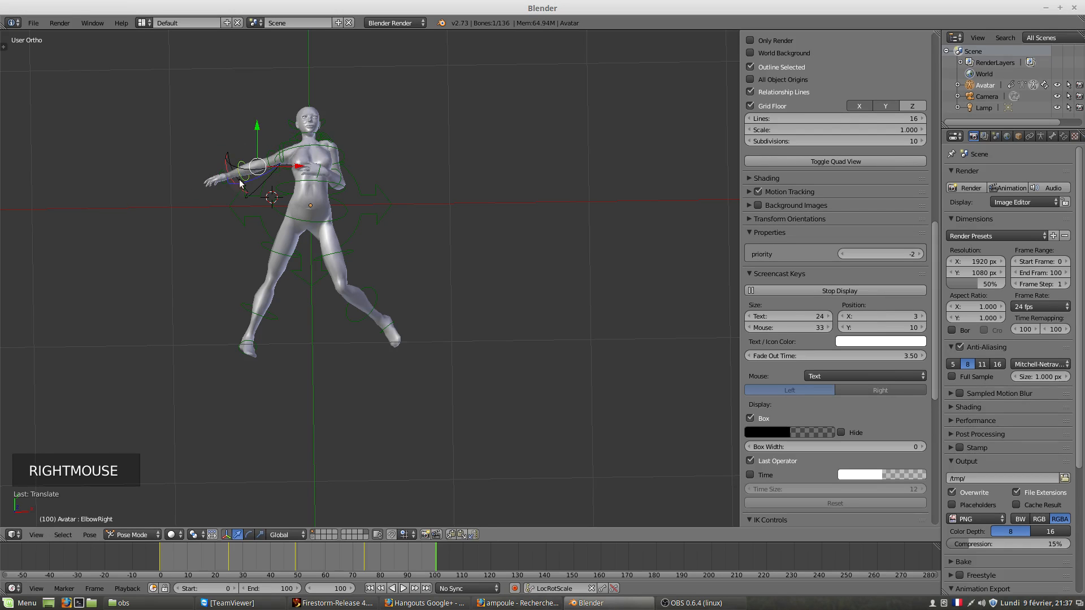
middle_click_drag(265, 203, 248, 146)
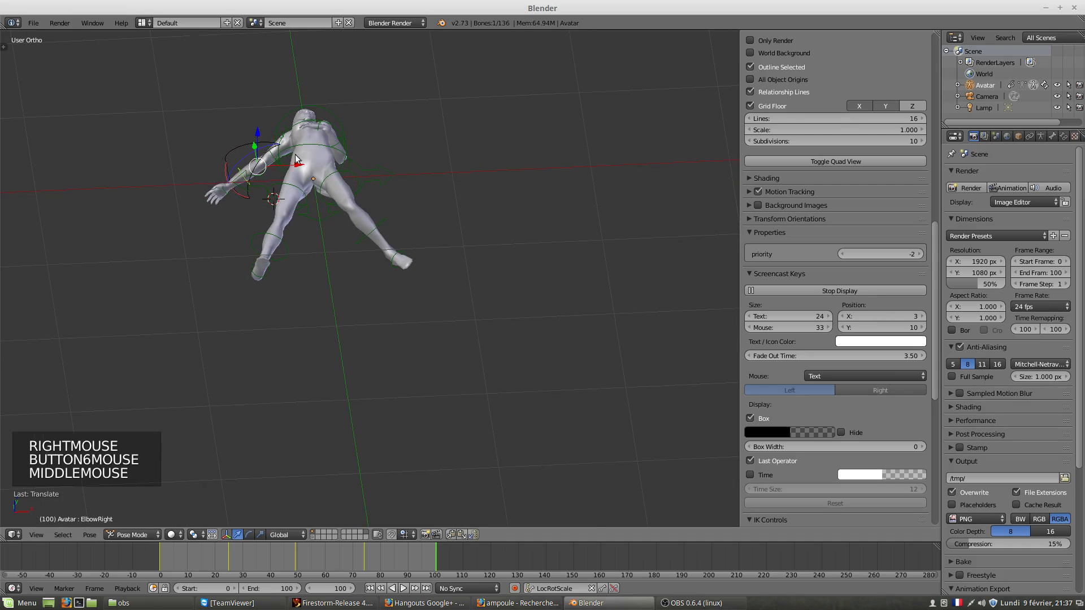
left_click_drag(257, 134, 263, 100)
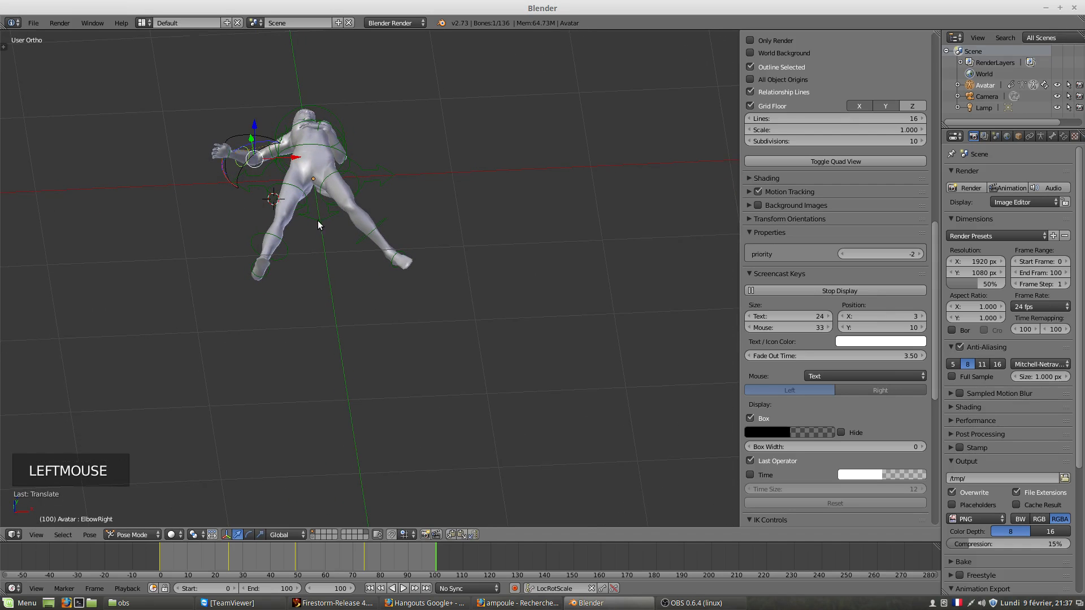
middle_click_drag(318, 224, 315, 247)
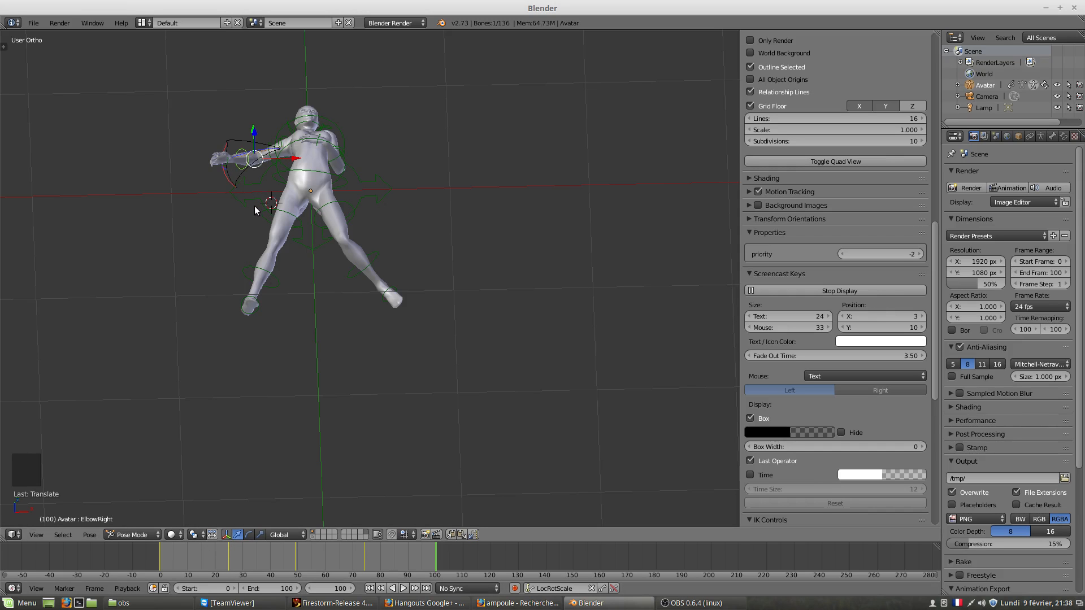
Move the avatar's right elbow bone about -0.08 along the global Y axis in the frame 100 pose.
mouse_move(254, 210)
middle_mouse_down()
mouse_move(154, 186)
mouse_move(136, 226)
mouse_move(267, 232)
mouse_move(247, 211)
middle_mouse_up()
right_click(242, 177)
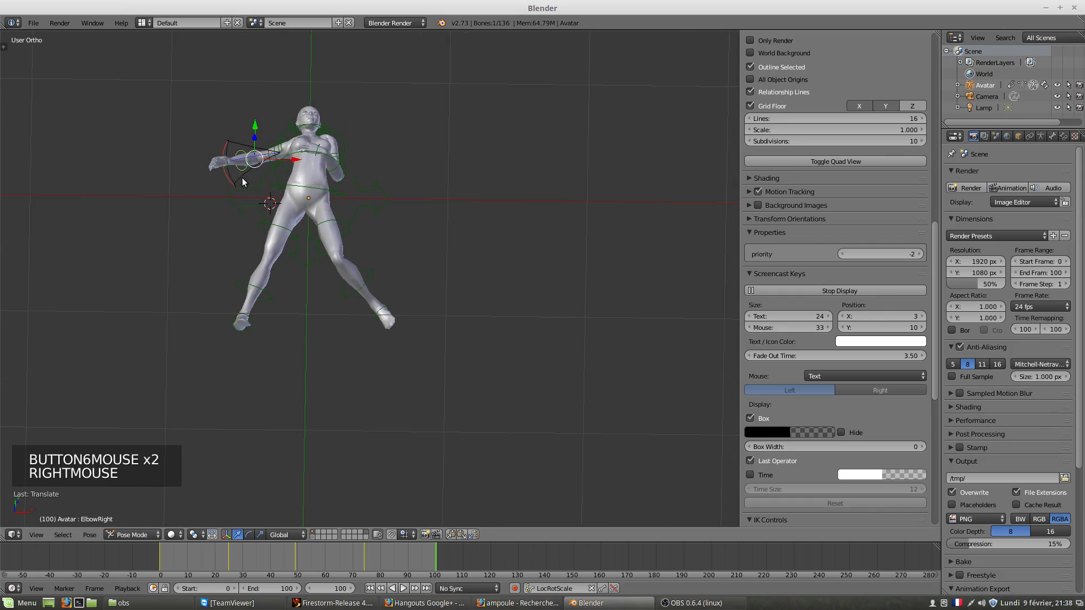
right_click(246, 166)
left_click_drag(257, 129, 234, 134)
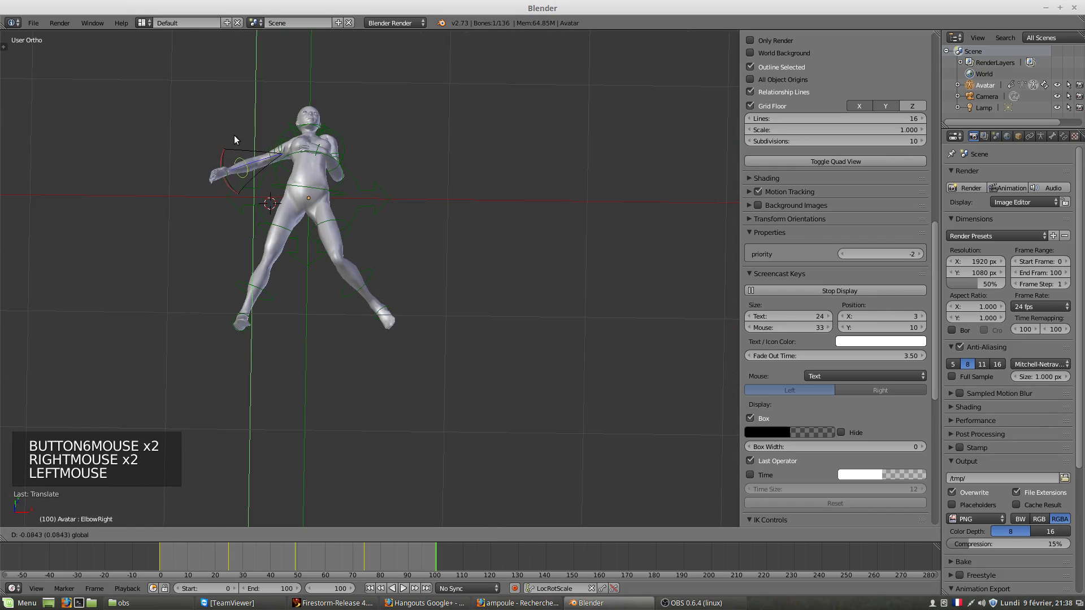
Rotate the torso bone freely to lift the lying avatar's upper body and head off the ground.
middle_click_drag(290, 224, 447, 199)
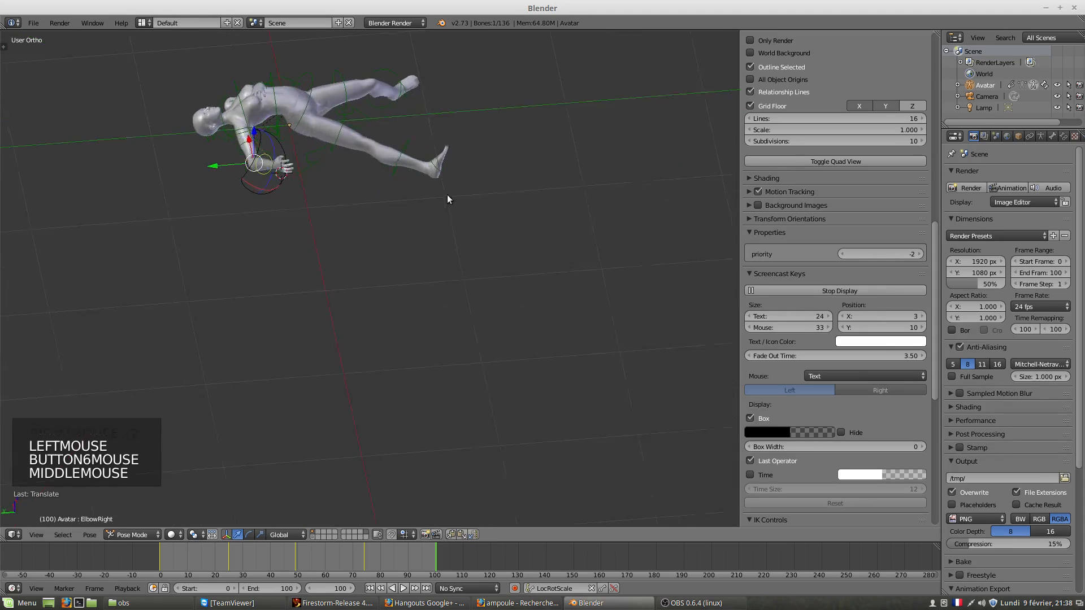
middle_click_drag(480, 160, 489, 126)
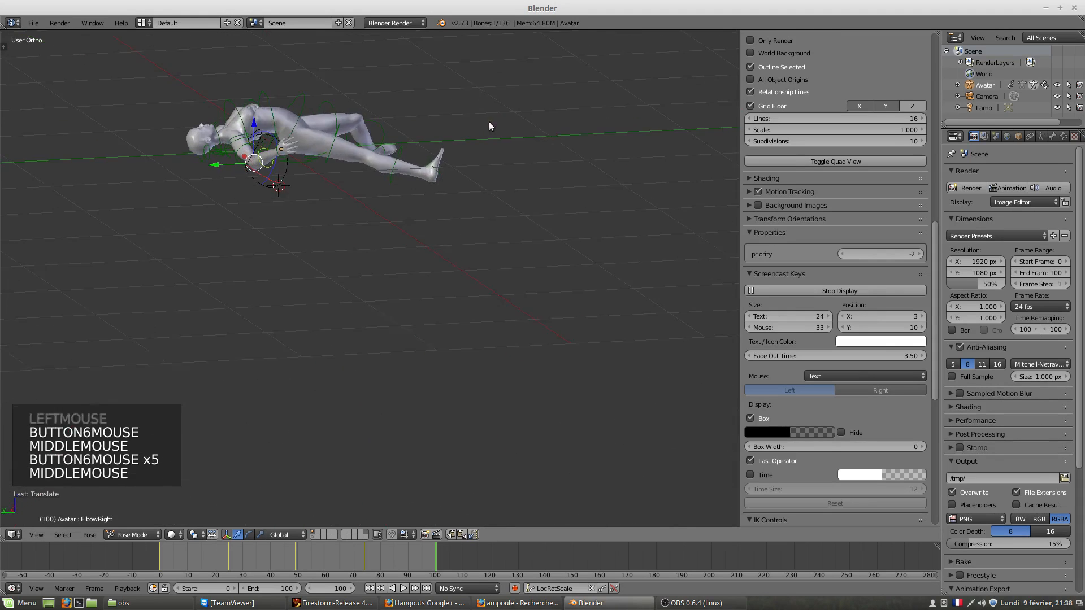
right_click(272, 117)
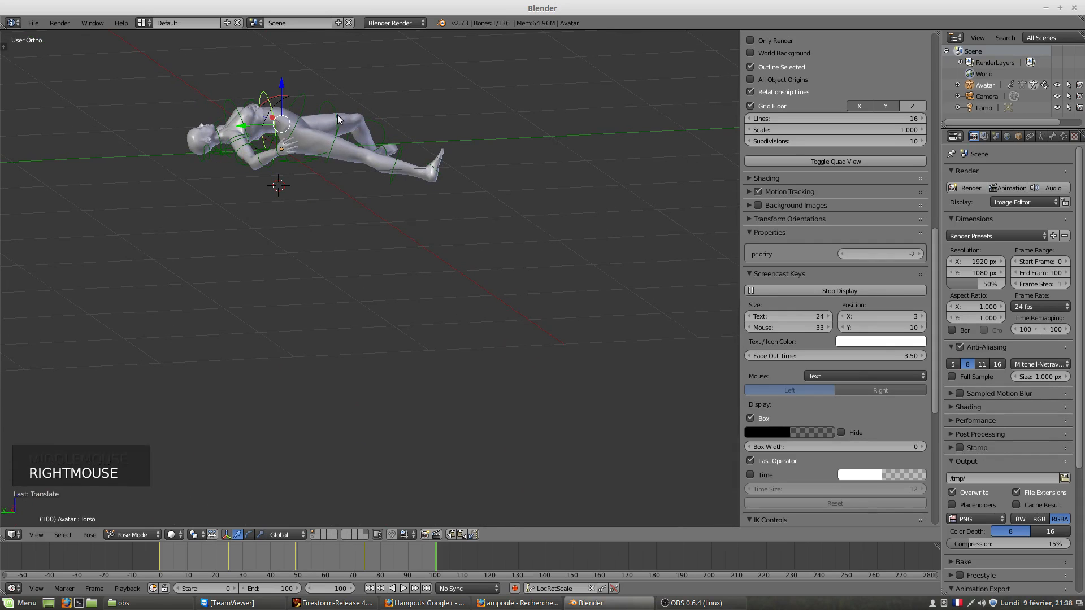
key("r")
key("r")
left_click(317, 136)
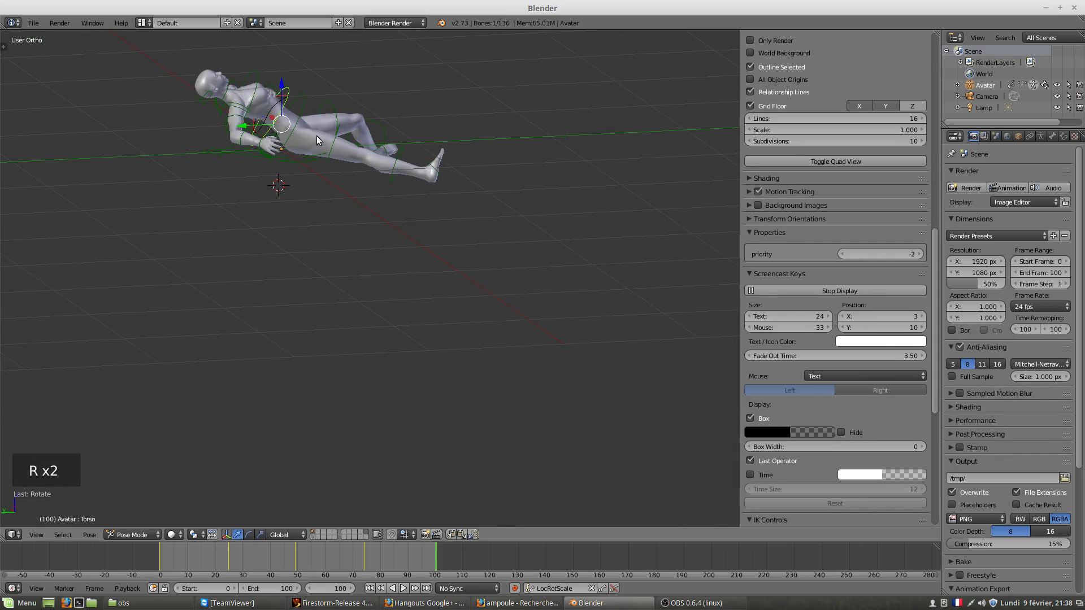
Rotate the PelvisInv bone slightly so that the avatar's hips and legs rise.
right_click(298, 118)
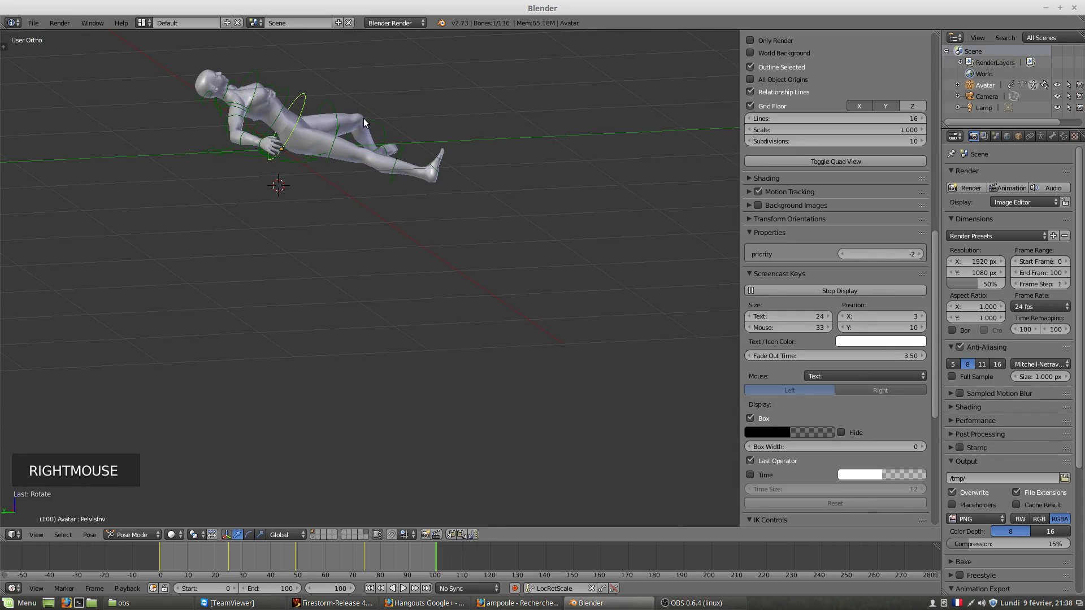
key("r")
key("r")
left_click(362, 107)
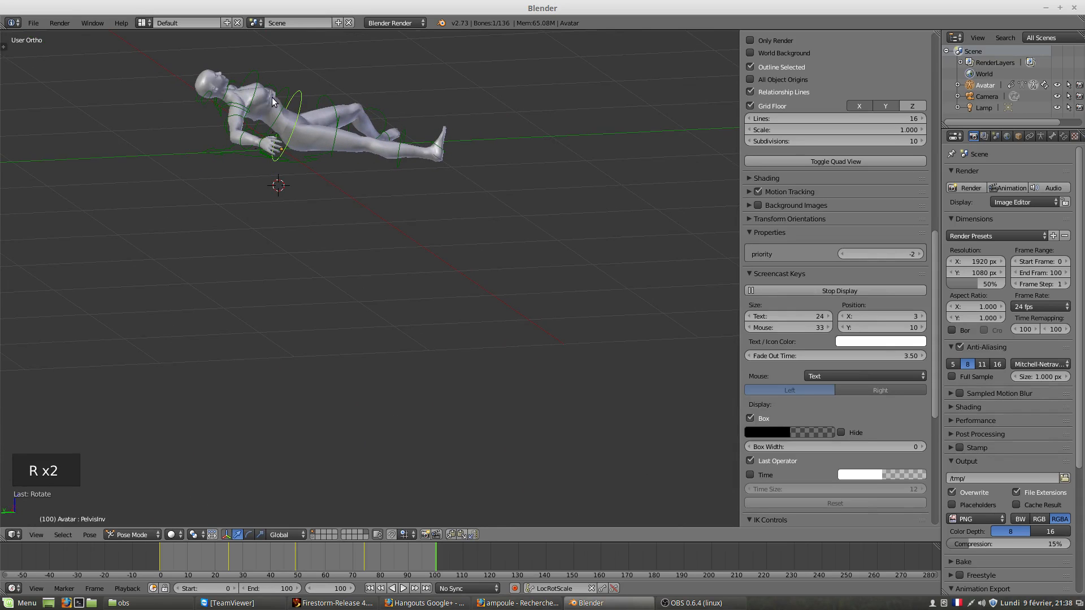
Rotate the torso bone back down so that the avatar's upper body lies almost flat.
right_click(282, 113)
key("r")
key("r")
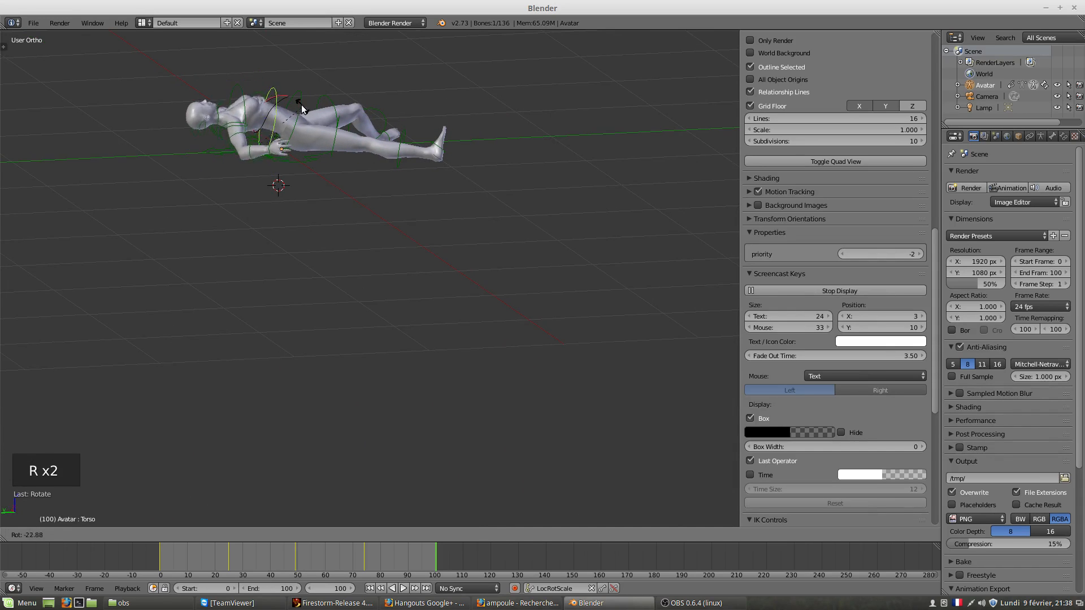
left_click(293, 107)
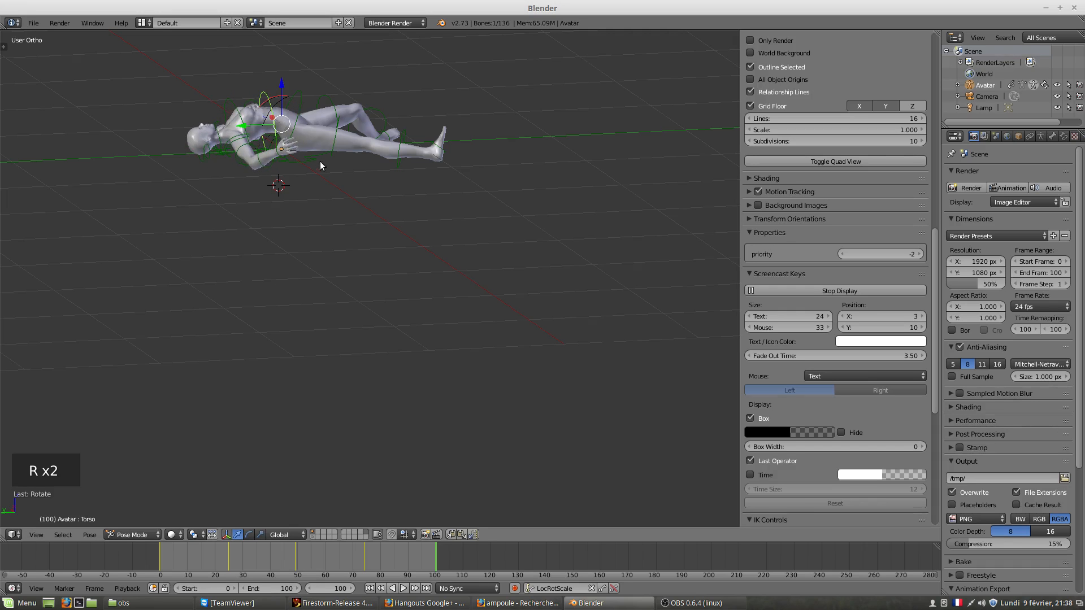
Rotate the head bone by about -71° to tip the avatar's head over to the side.
scroll(304, 169, "left", 1)
middle_click_drag(303, 168, 256, 200)
scroll(250, 123, "left", 1)
middle_click_drag(251, 123, 260, 62)
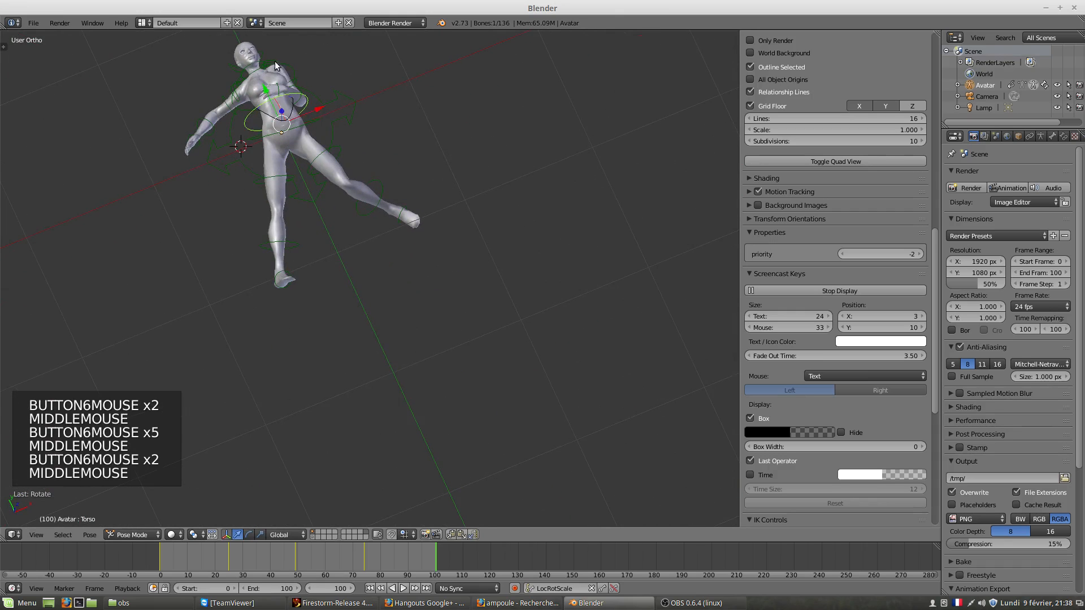
right_click(261, 56)
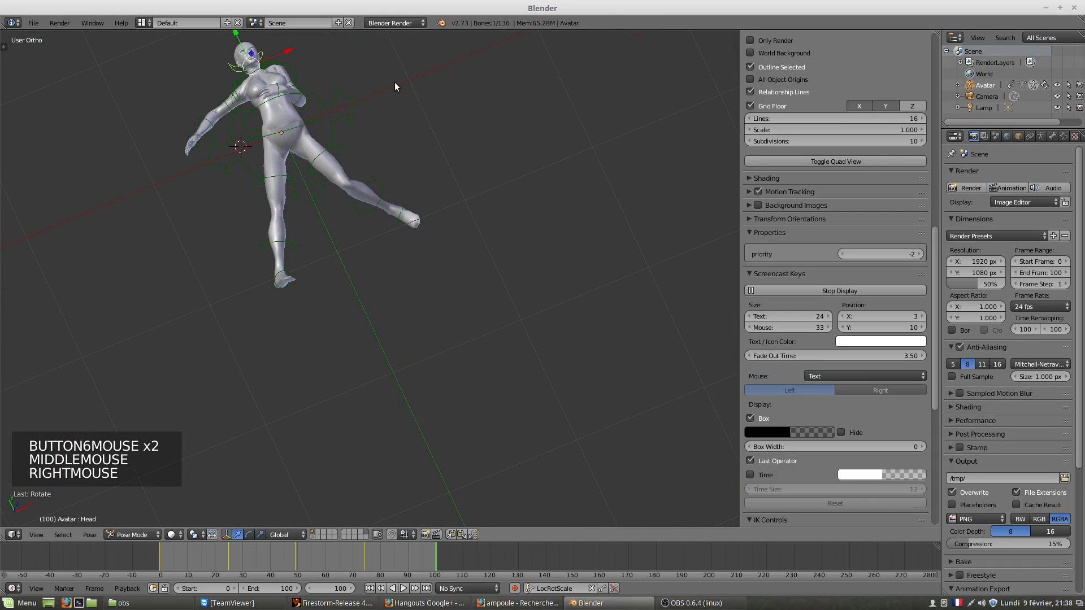
key("r")
key("r")
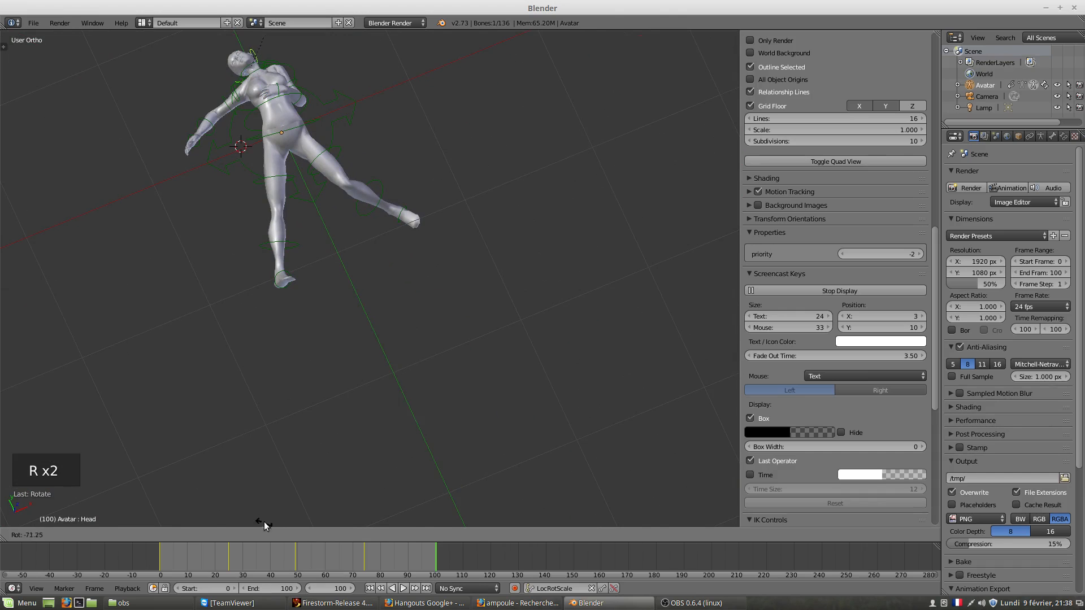
left_click(263, 521)
Insert a LocRotScale keyframe at frame 100 with only the head bone selected.
scroll(346, 120, "down", 3)
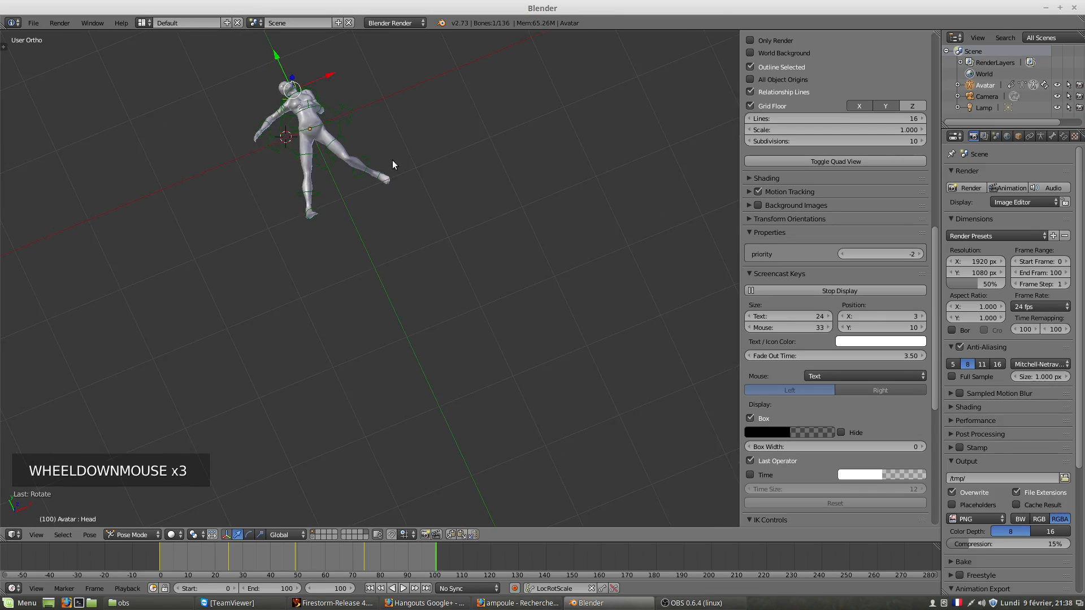
middle_click_drag(394, 164, 359, 143)
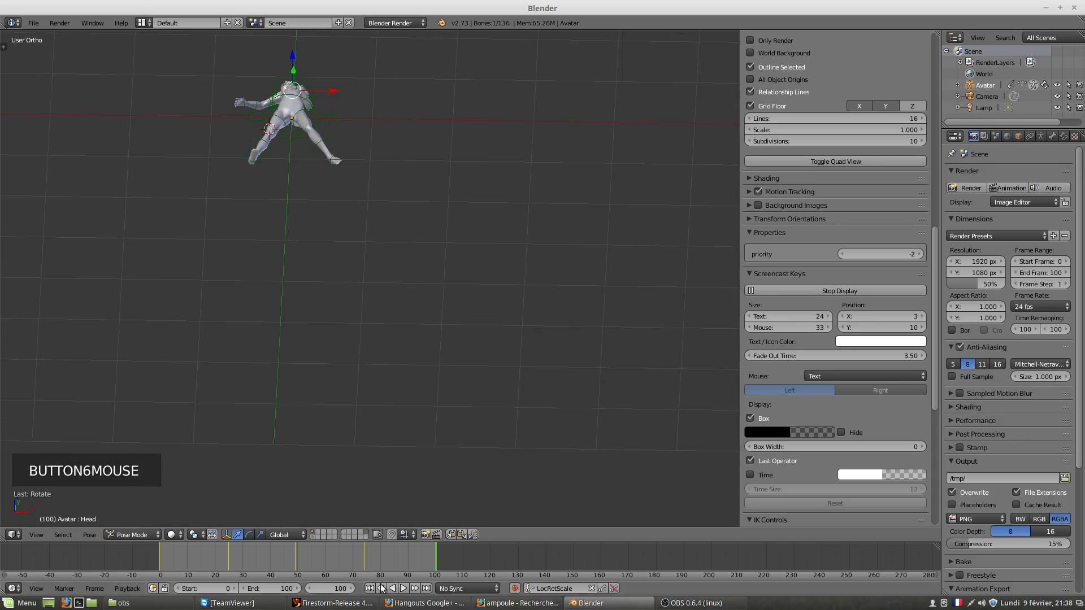
left_click(602, 589)
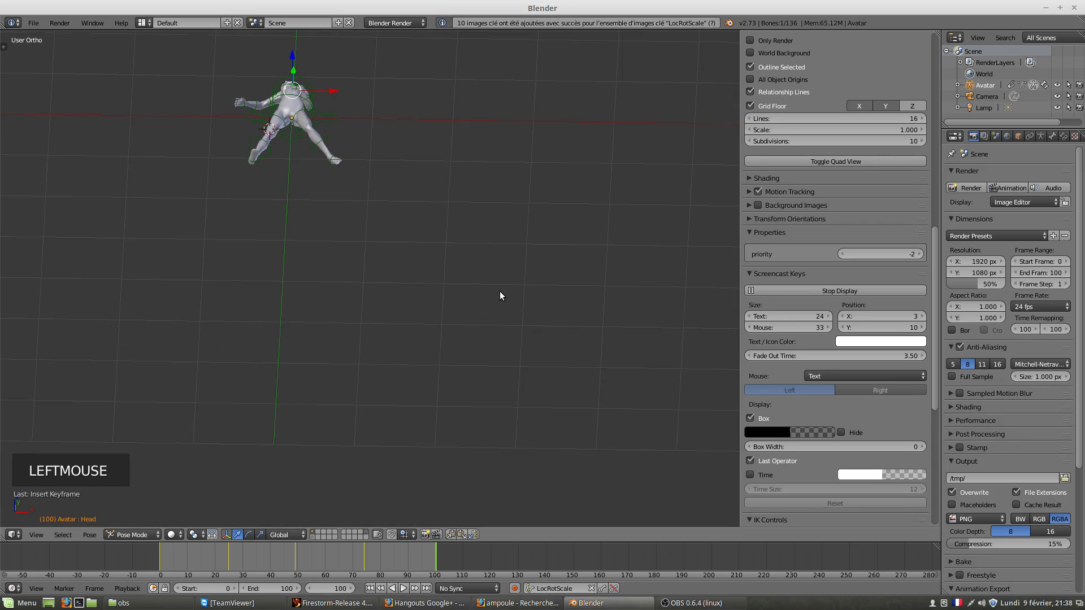
Scrub to frame 95 and back to frame 100, and examine the avatar's pose from several angles.
left_click(438, 563)
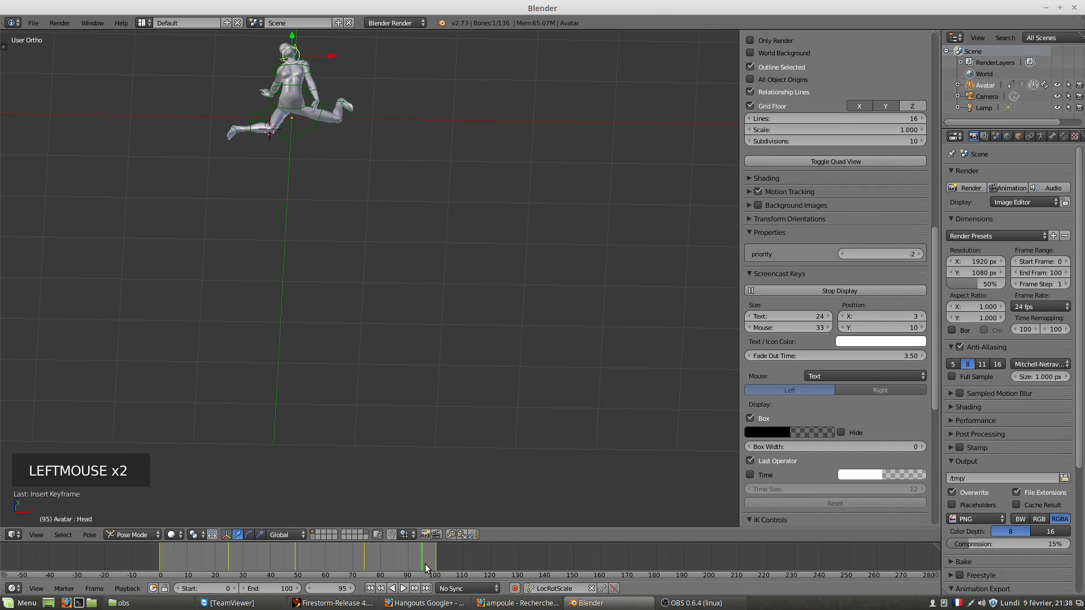
left_click(435, 563)
middle_click_drag(248, 242, 226, 262)
scroll(247, 197, "left", 4)
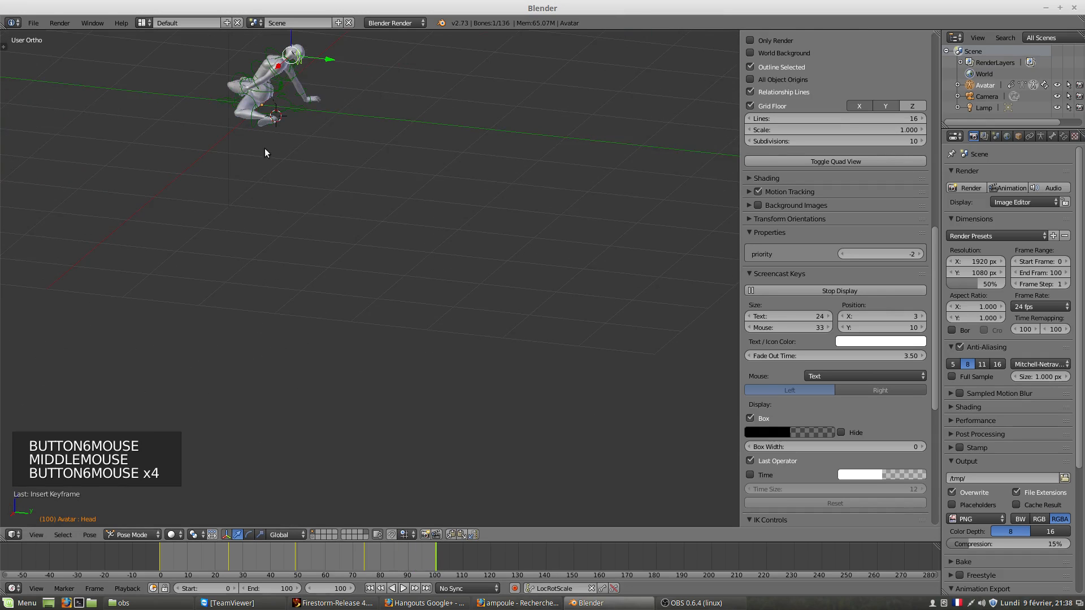
middle_click_drag(264, 153, 305, 332, "shift")
middle_click_drag(316, 296, 340, 300)
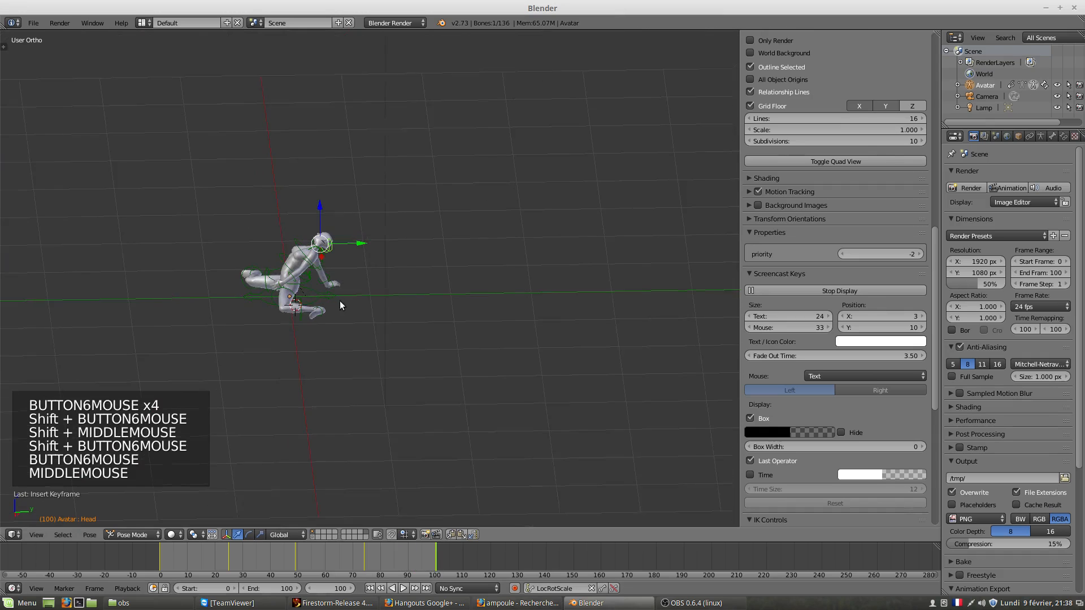
scroll(340, 300, "left", 1)
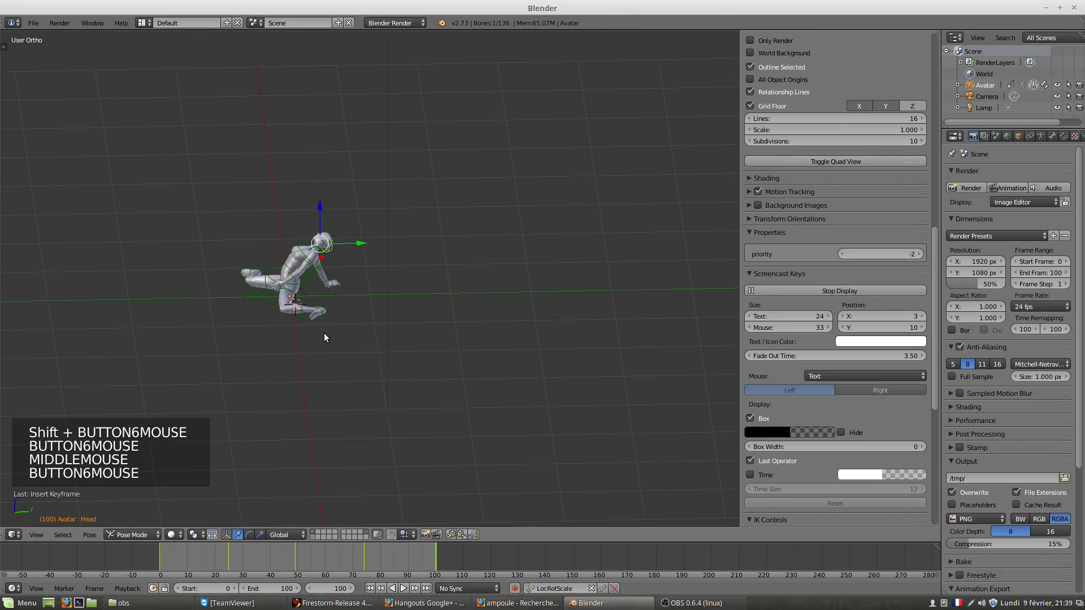
middle_click_drag(289, 310, 358, 316)
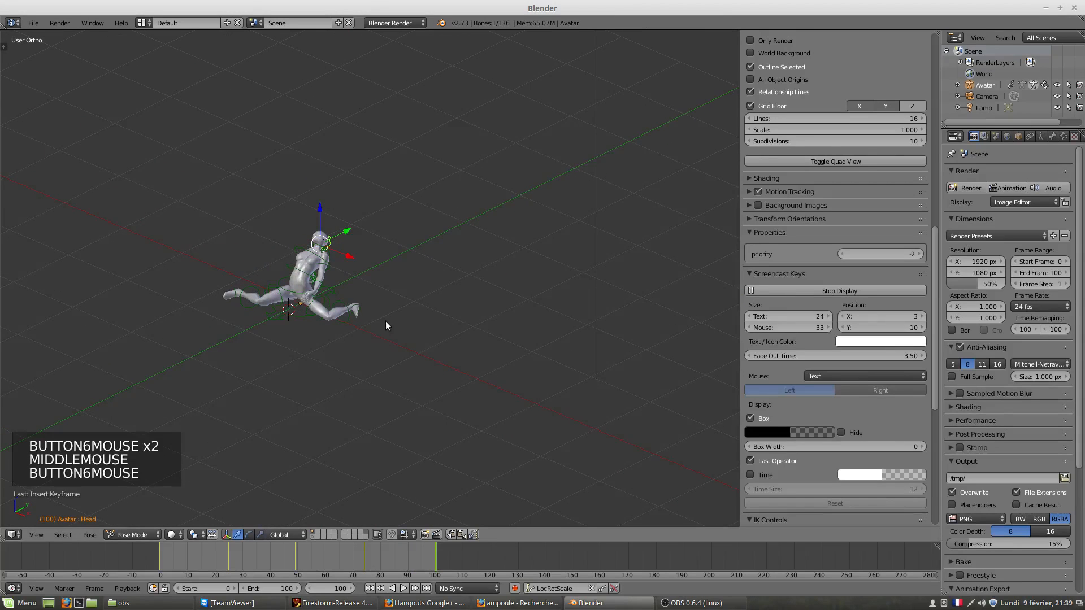
Undo back to the lying pose and insert a LocRotScale keyframe for all bones at frame 100.
key("ctrl+z")
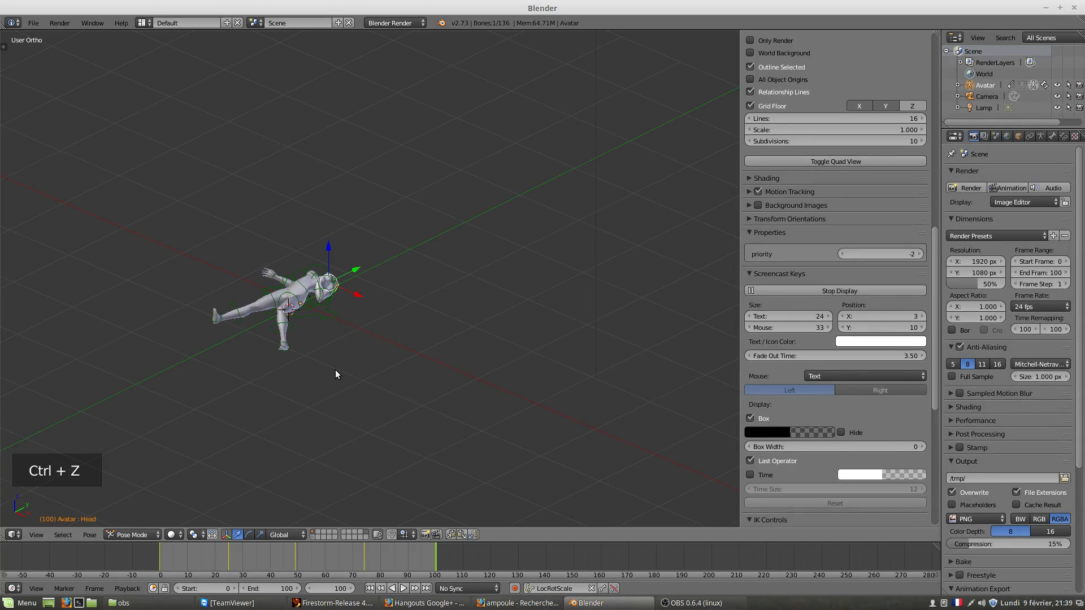
key("a")
key("a")
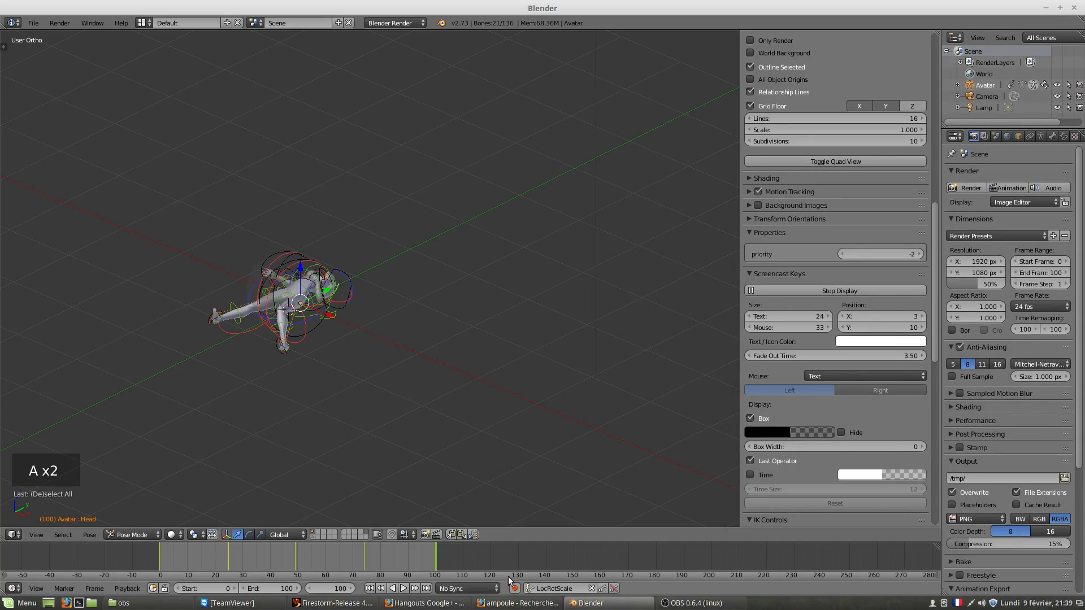
left_click(602, 588)
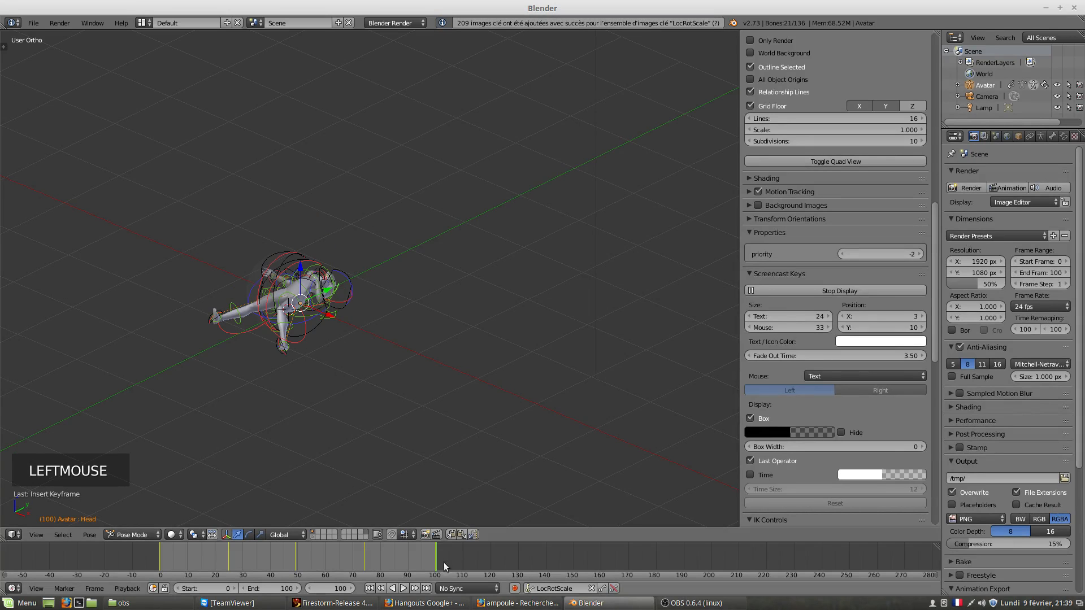
Deselect all bones and play the animation to preview the whole fall, stopping the playback at the end.
mouse_move(438, 567)
left_mouse_down()
mouse_move(229, 550)
mouse_move(194, 573)
mouse_move(168, 572)
mouse_move(217, 575)
mouse_move(268, 548)
mouse_move(453, 551)
mouse_move(155, 549)
mouse_move(440, 558)
left_mouse_up()
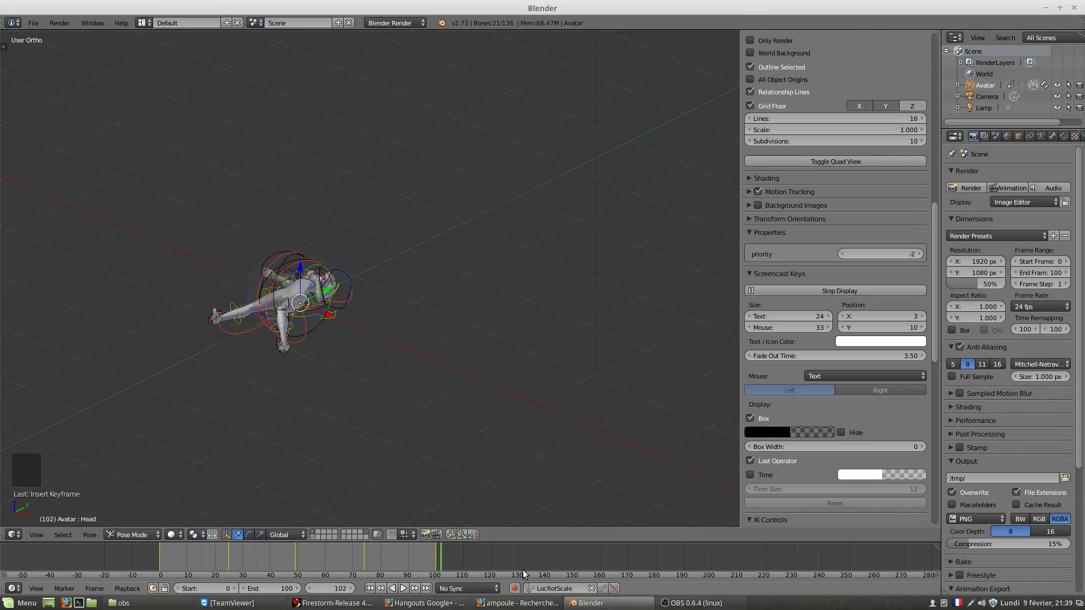
key("a")
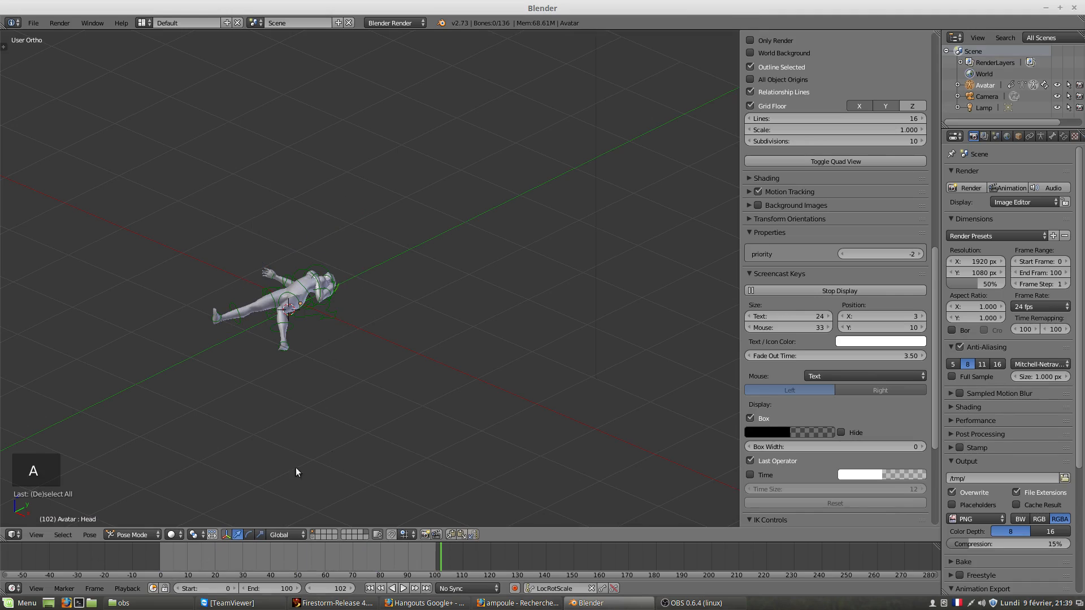
left_click(402, 588)
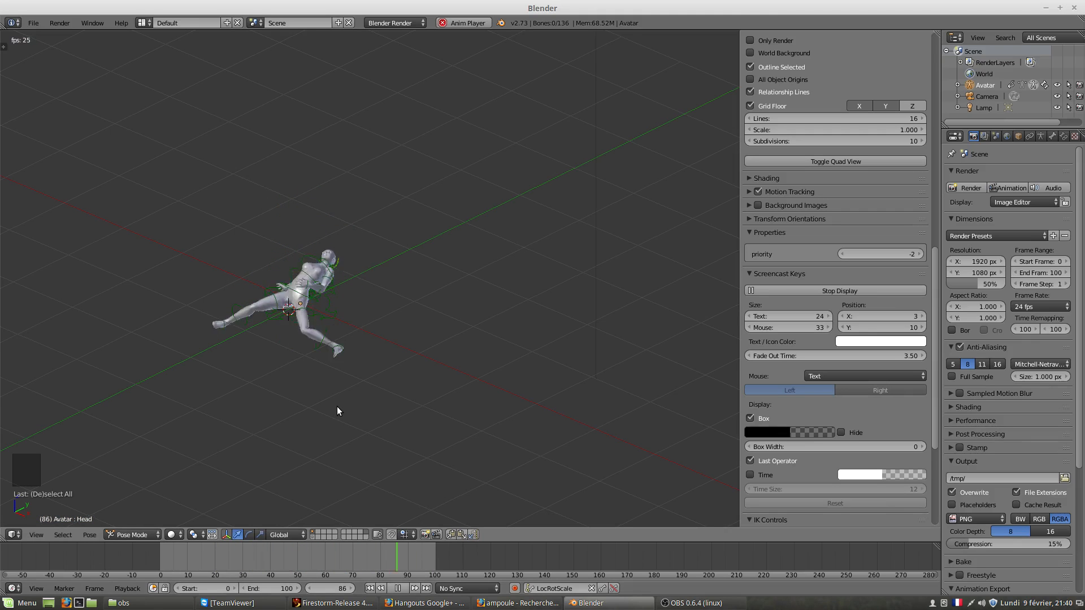
left_click(397, 588)
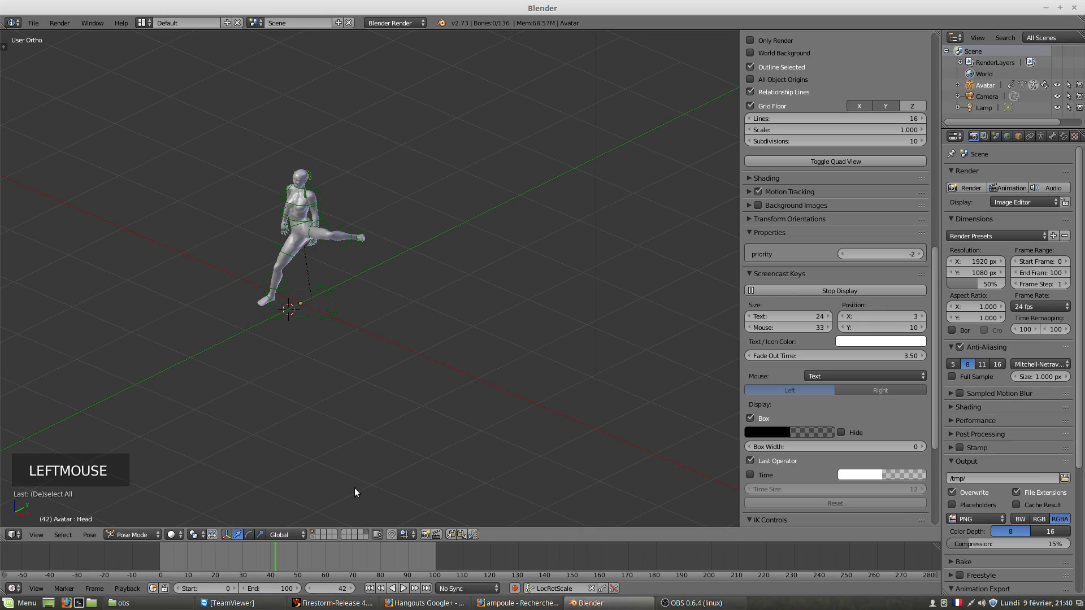
Return to frame 0 and examine the avatar's starting T-pose from the front and the side.
left_click_drag(273, 553, 152, 551)
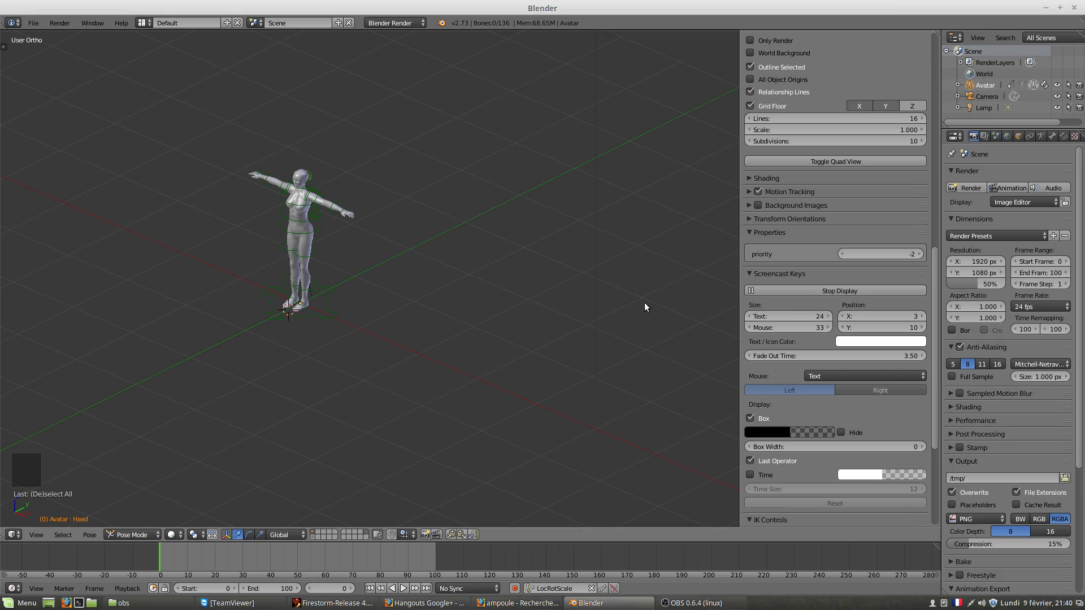
middle_click_drag(239, 351, 320, 421)
scroll(317, 336, "up", 2)
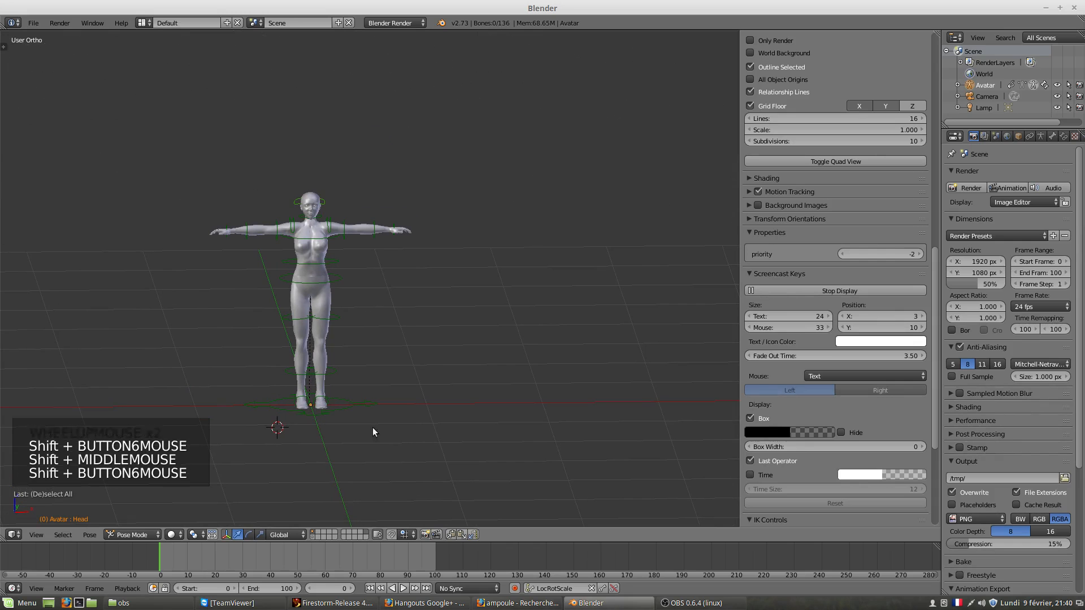
middle_click_drag(357, 408, 402, 357)
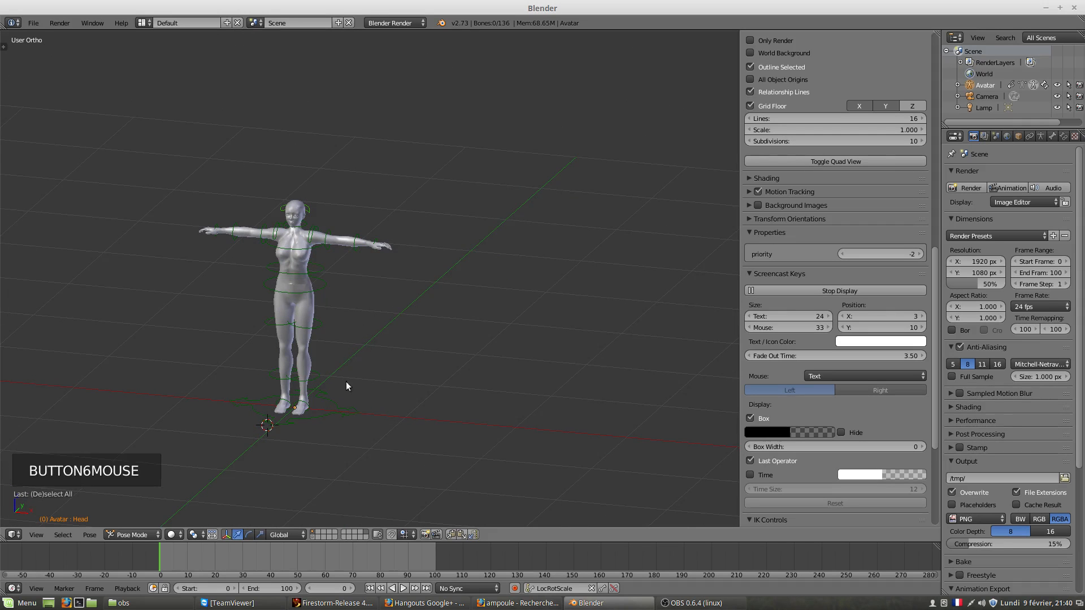
middle_click_drag(346, 381, 251, 361)
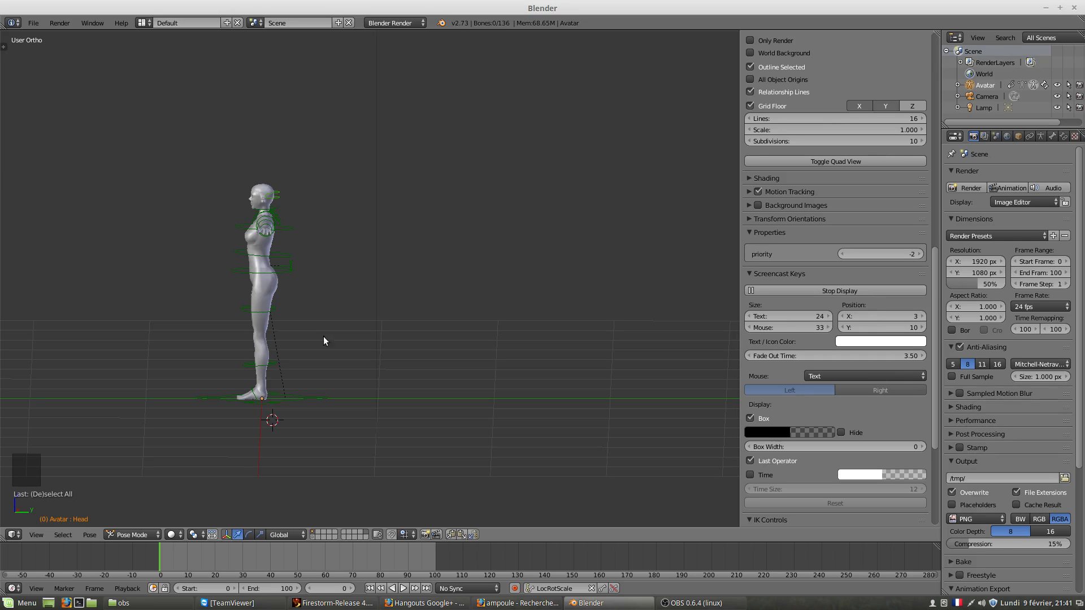
middle_click_drag(220, 375, 373, 381)
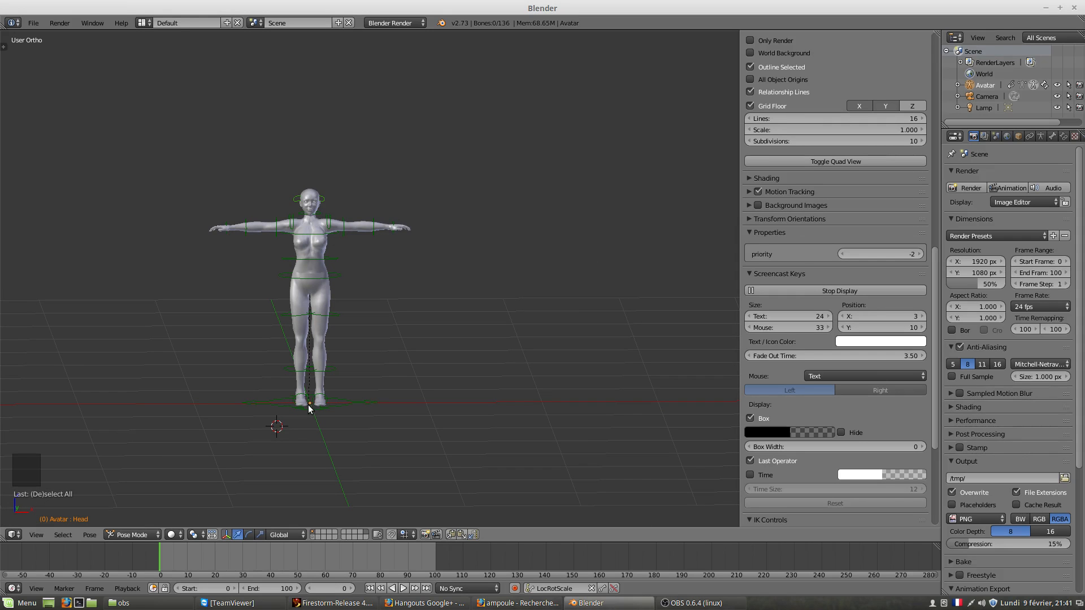
scroll(309, 396, "left", 1)
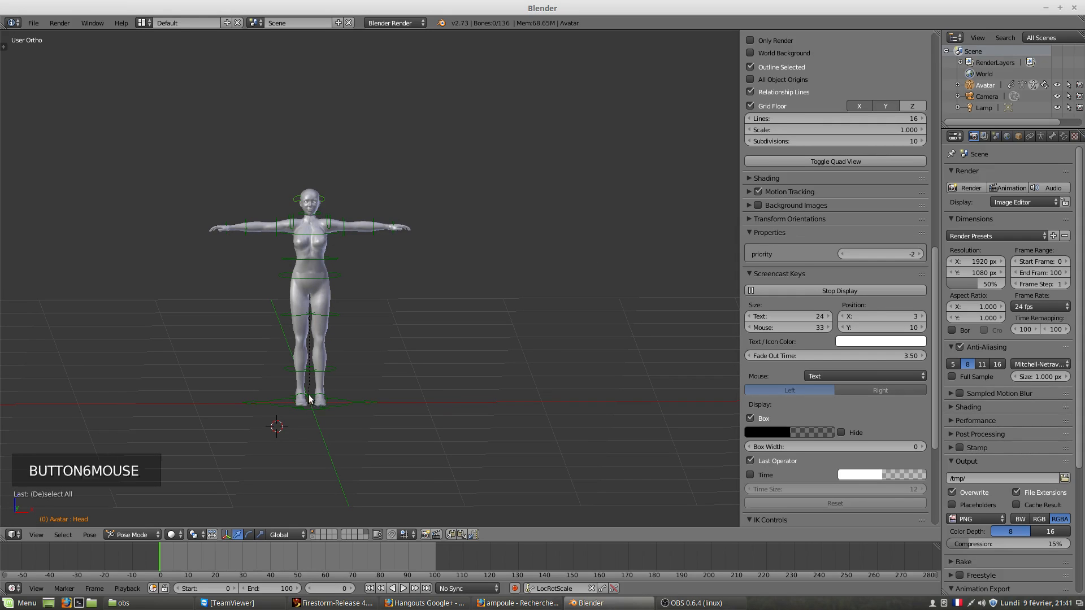
middle_click_drag(309, 399, 243, 414)
scroll(243, 414, "left", 1)
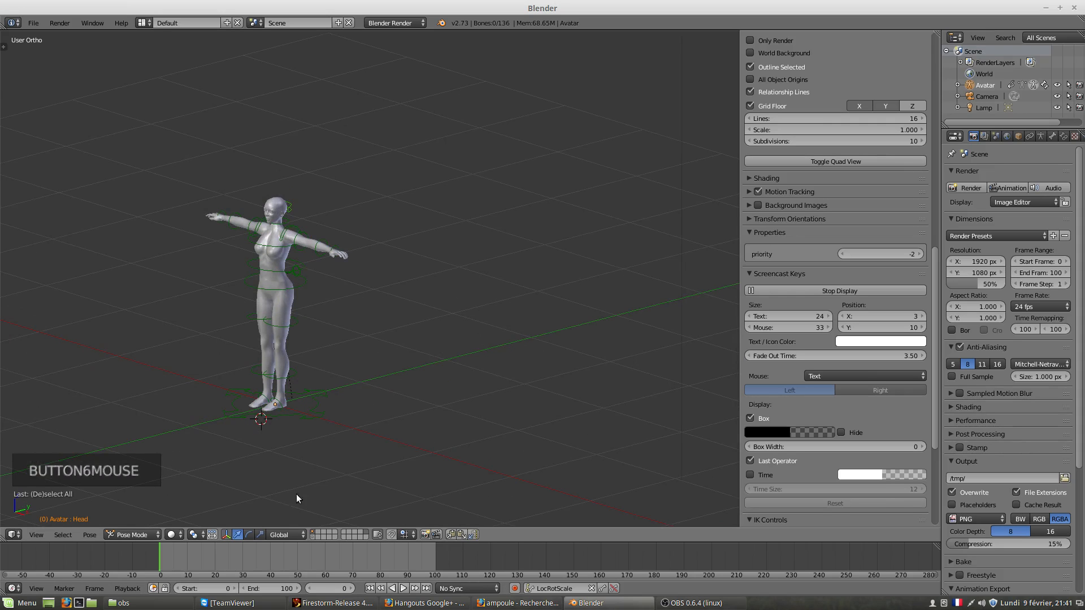
Play the avatar's fall animation from frame 0 and pause it at frame 78.
left_click(404, 588)
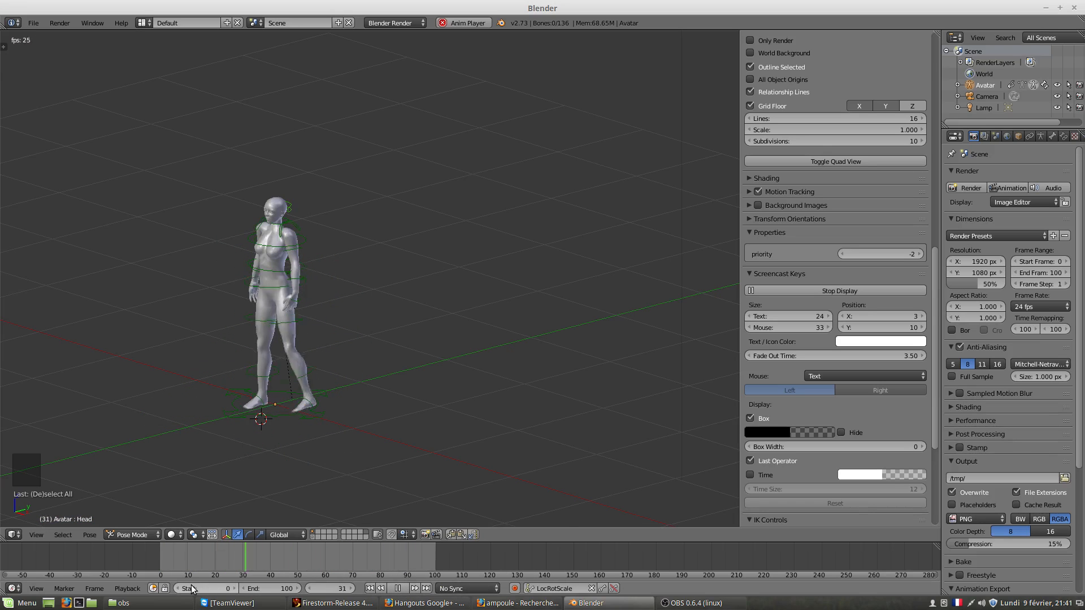
left_click(399, 588)
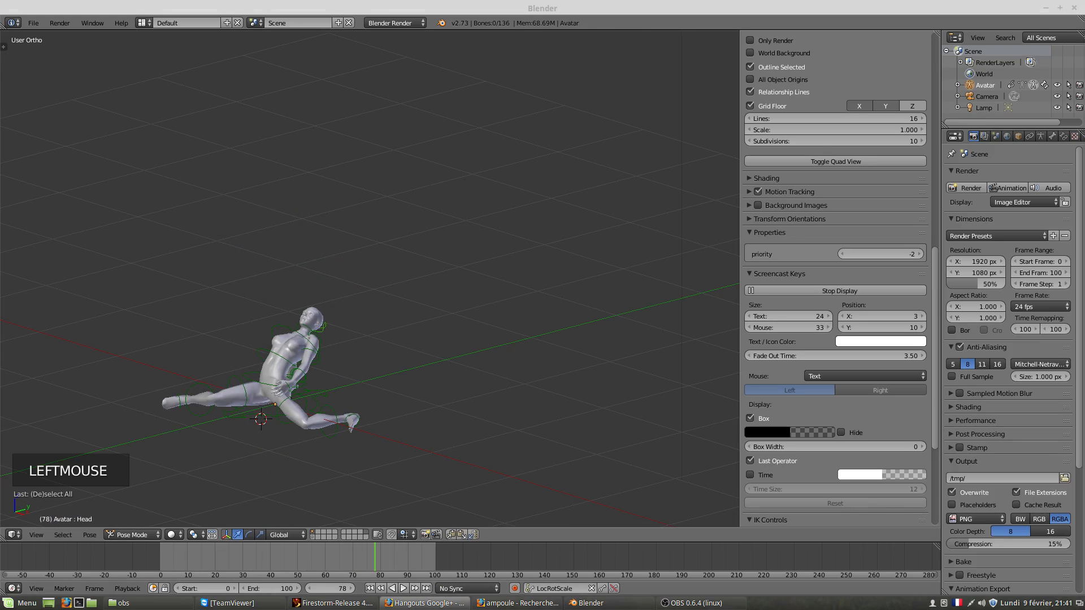
Check the shared screen and group chat in the Google+ Hangouts window, and return to Blender.
left_click_drag(0, 50, 598, 36)
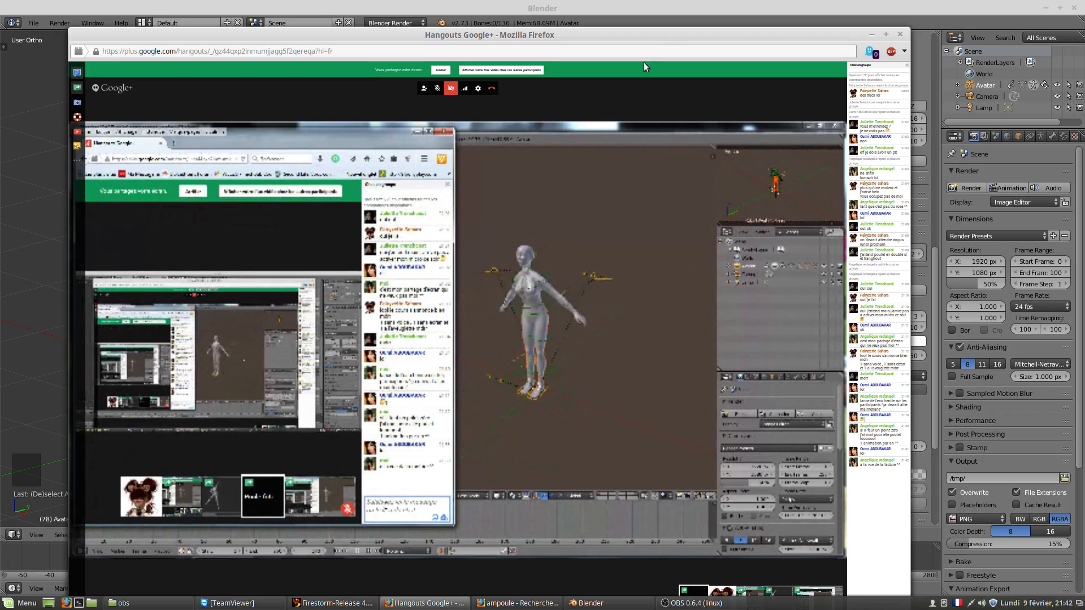
left_click_drag(663, 34, 0, 55)
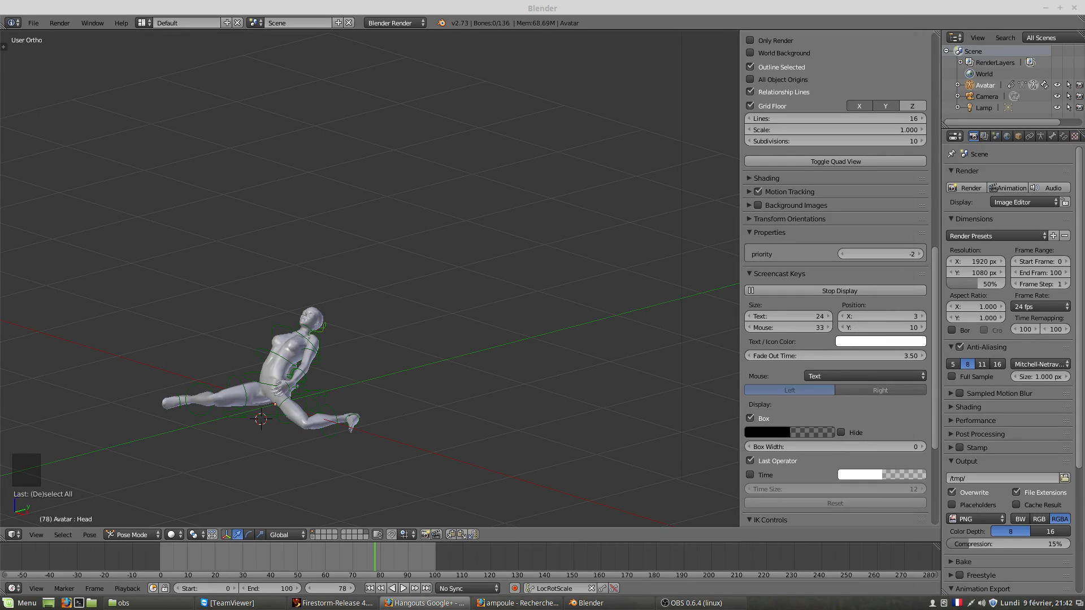
left_click(571, 405)
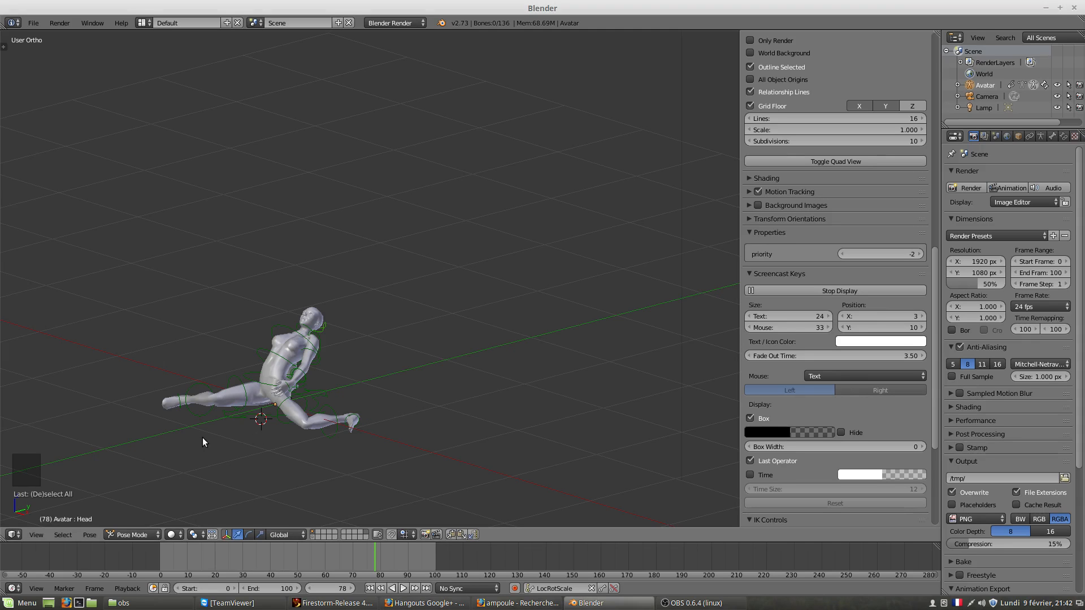
Return the animation to frame 0 and save the scene as anim1pourrite.blend in the testrigrobe folder.
middle_click_drag(202, 437, 232, 439)
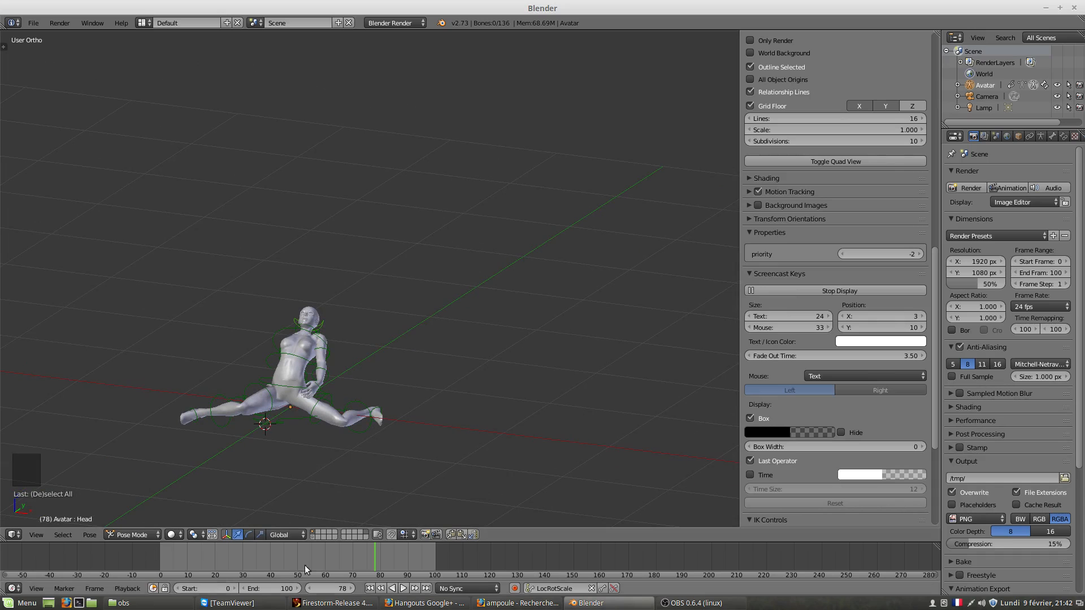
left_click_drag(371, 557, 160, 561)
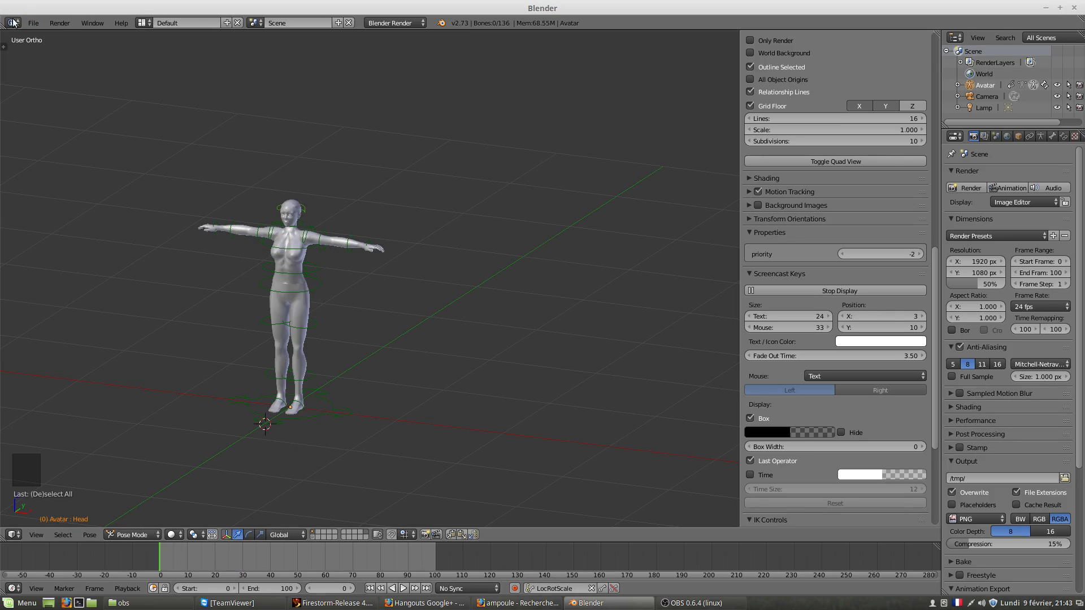
left_click(35, 26)
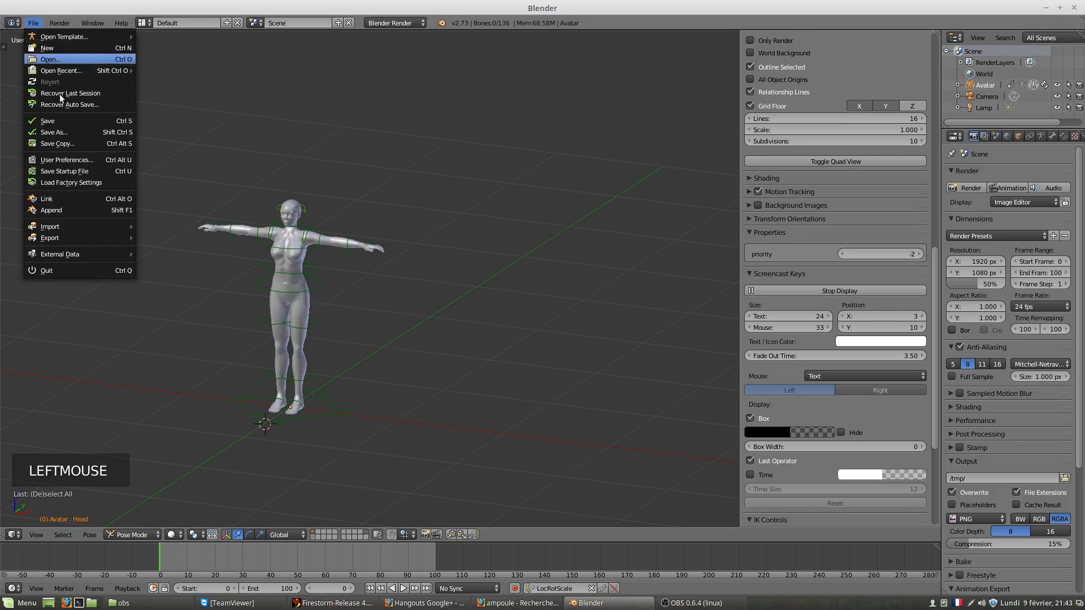
left_click(70, 127)
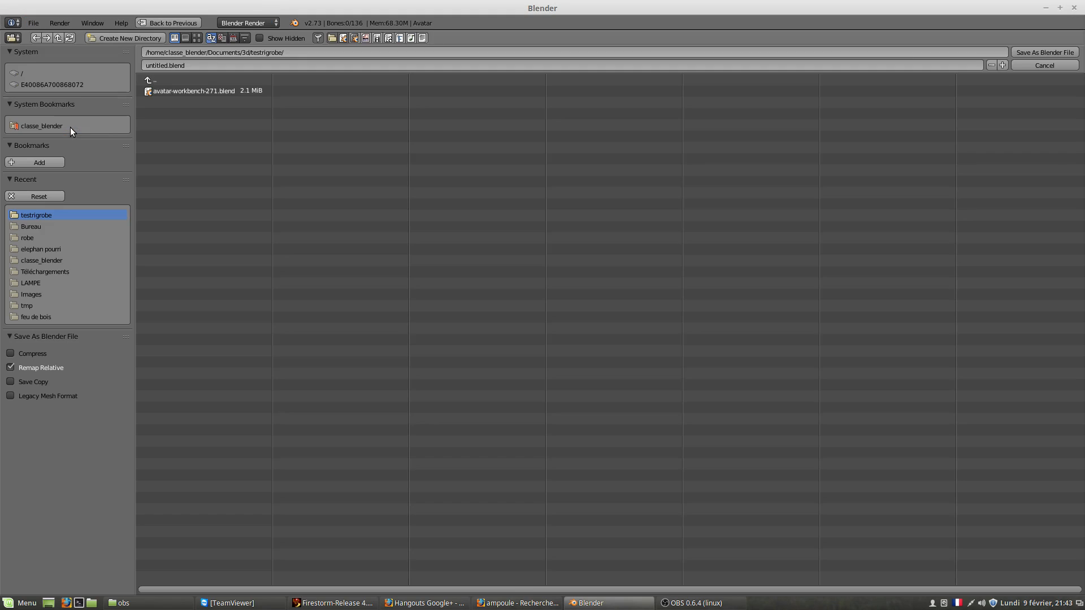
left_click(184, 90)
left_click(209, 65)
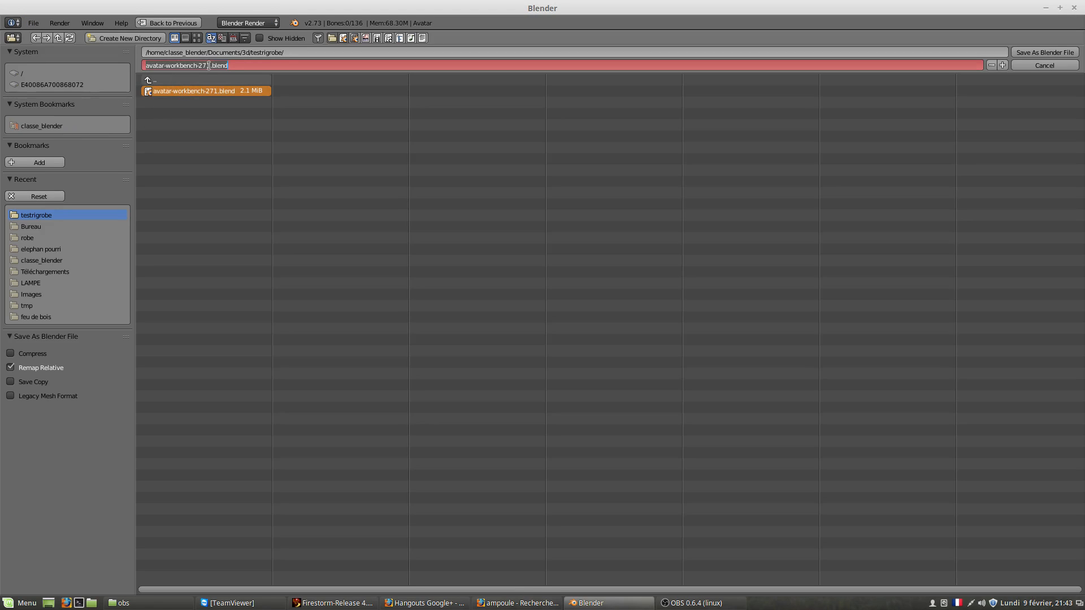
left_click_drag(210, 65, 124, 68)
type("anim1pourrite")
key("Return")
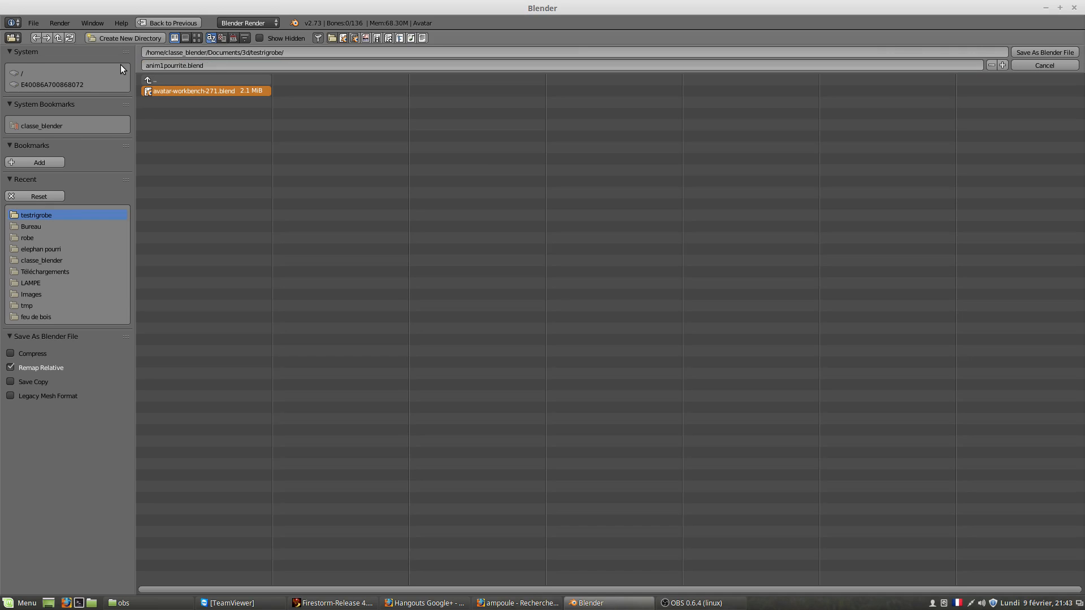
left_click(1053, 53)
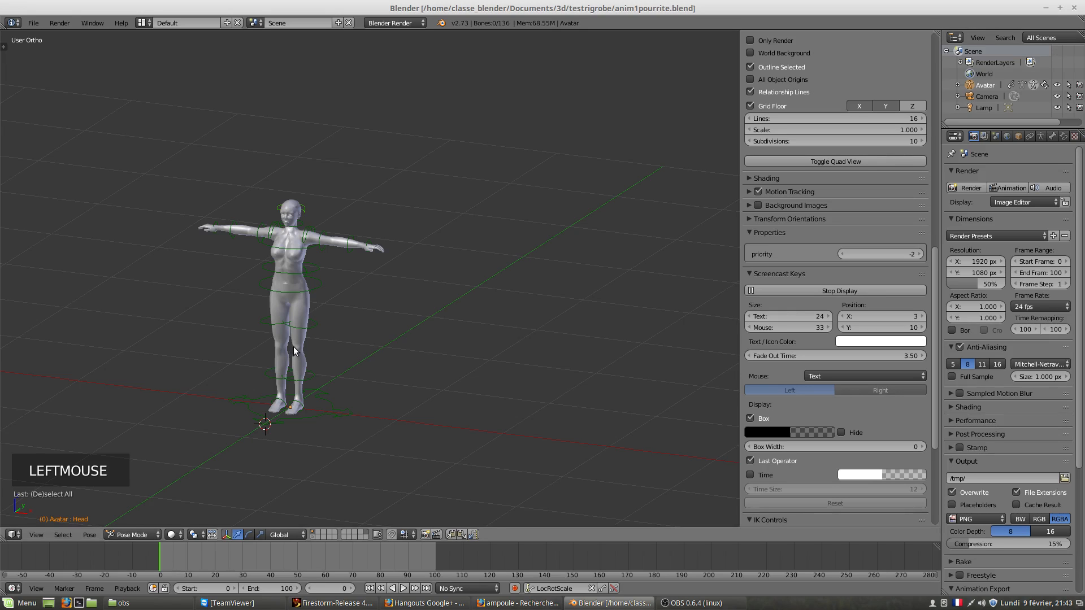
Widen the properties editor and bring up the Animation Export settings in the render properties.
middle_click_drag(293, 347, 317, 348)
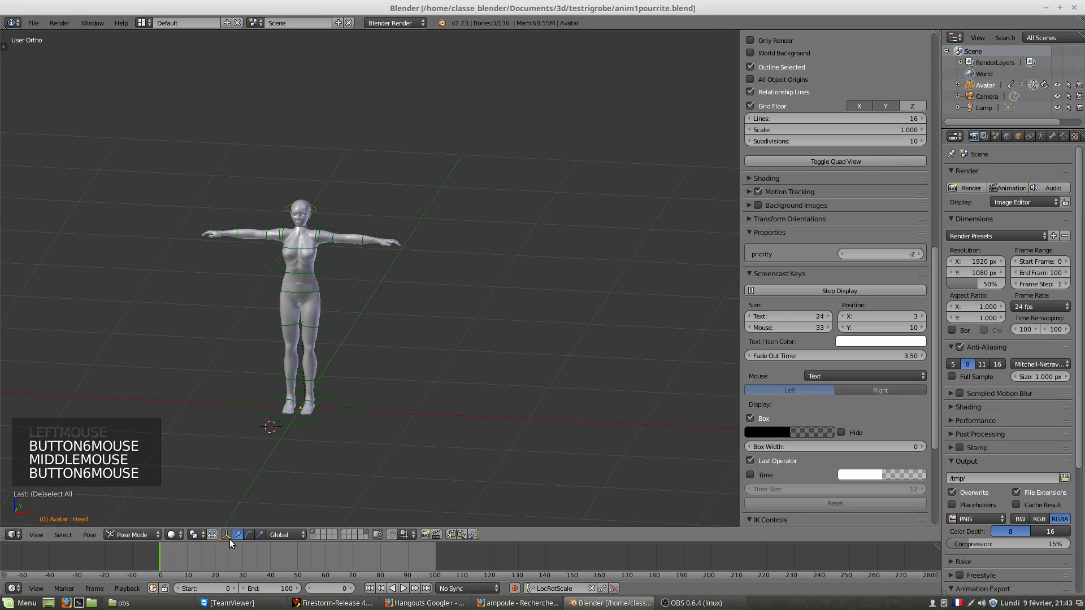
mouse_move(163, 550)
left_mouse_down()
mouse_move(427, 557)
mouse_move(158, 555)
left_mouse_up()
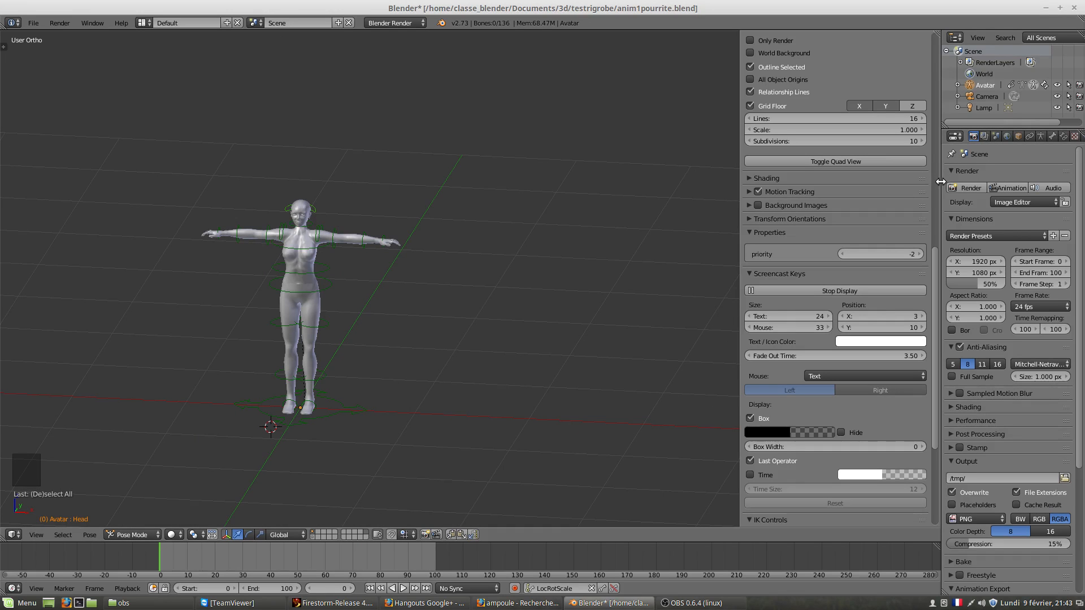
left_click_drag(940, 181, 734, 191)
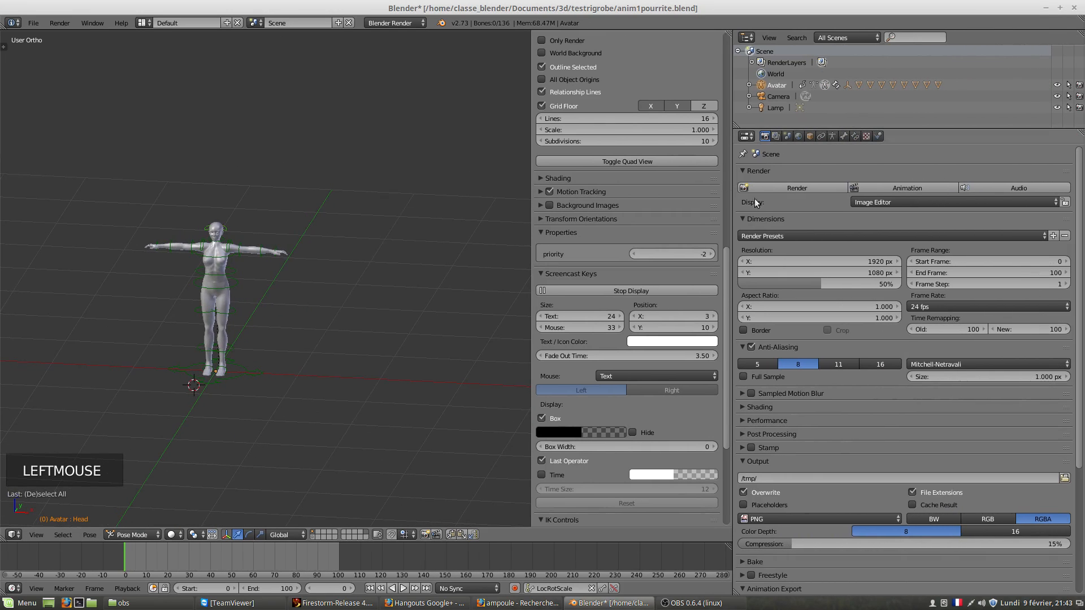
left_click(764, 137)
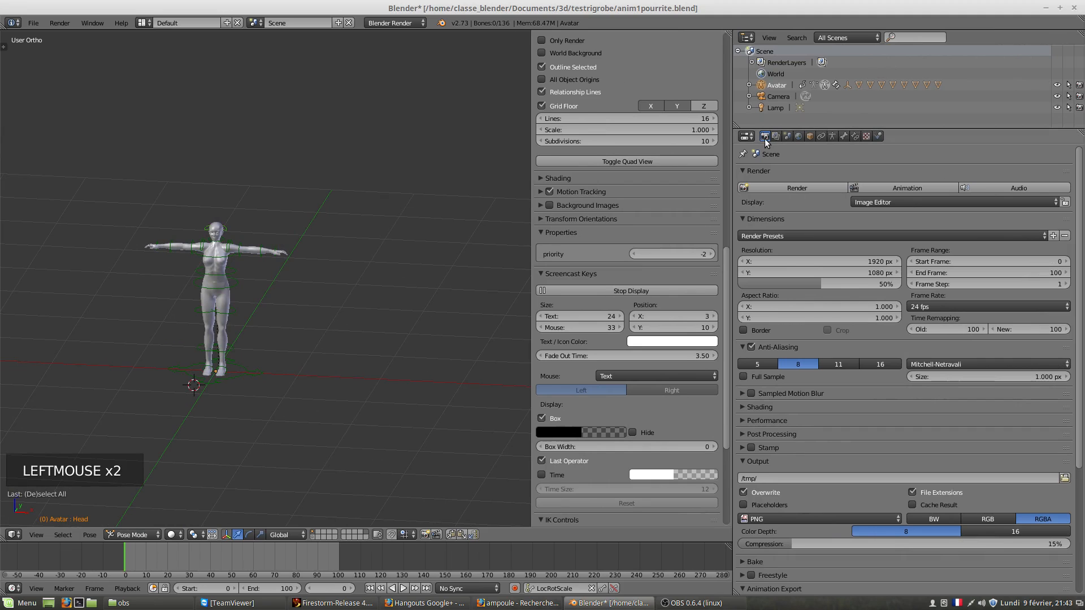
scroll(803, 438, "down", 14)
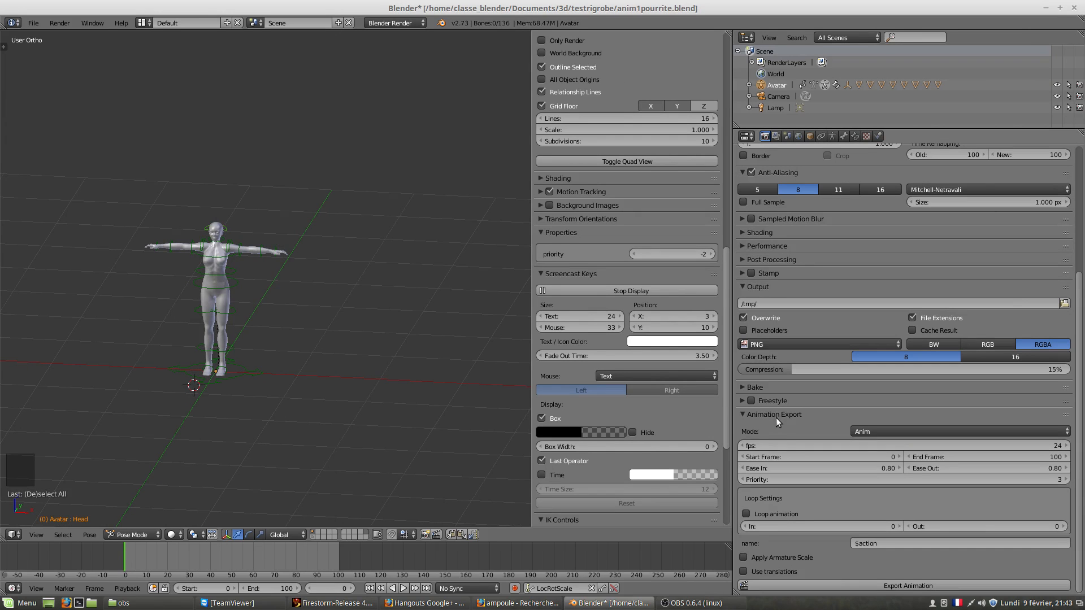
Set the animation export mode to BVH and its frame rate to 25 fps.
left_click(867, 431)
left_click(865, 419)
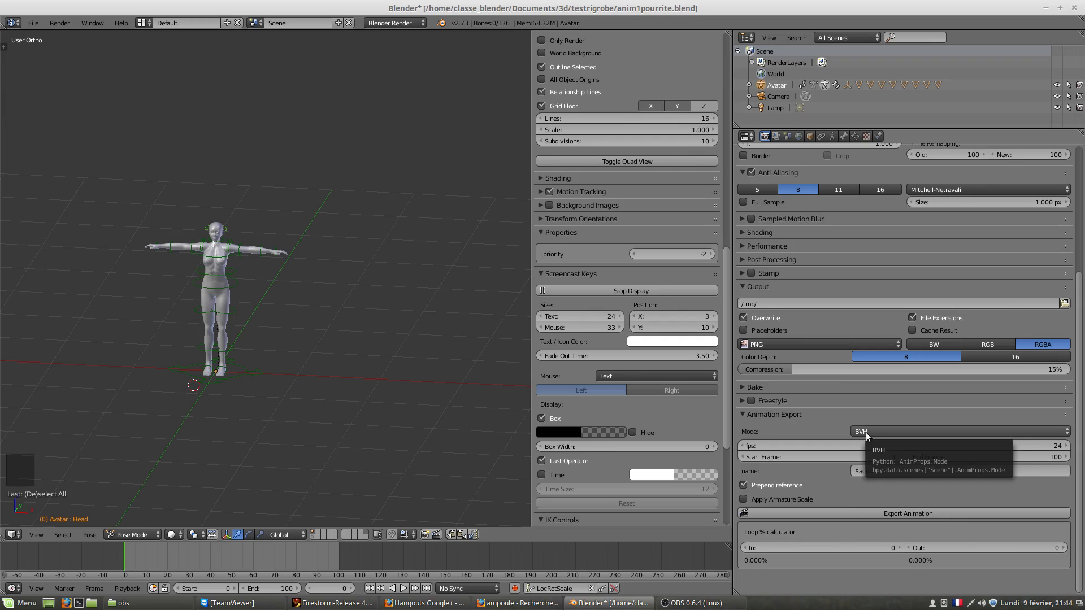
left_click(866, 433)
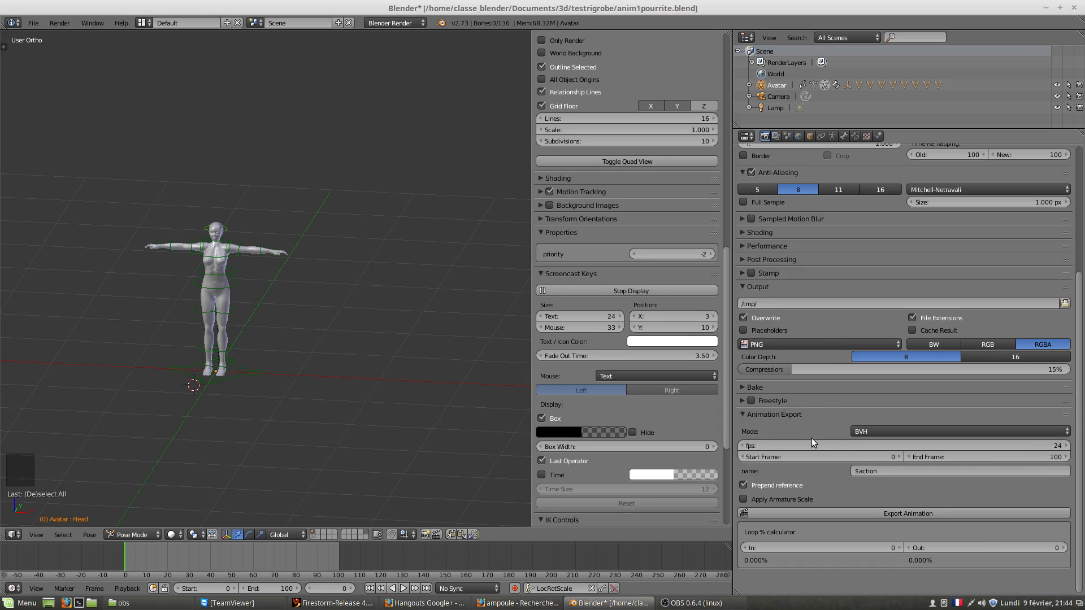
left_click(1064, 447)
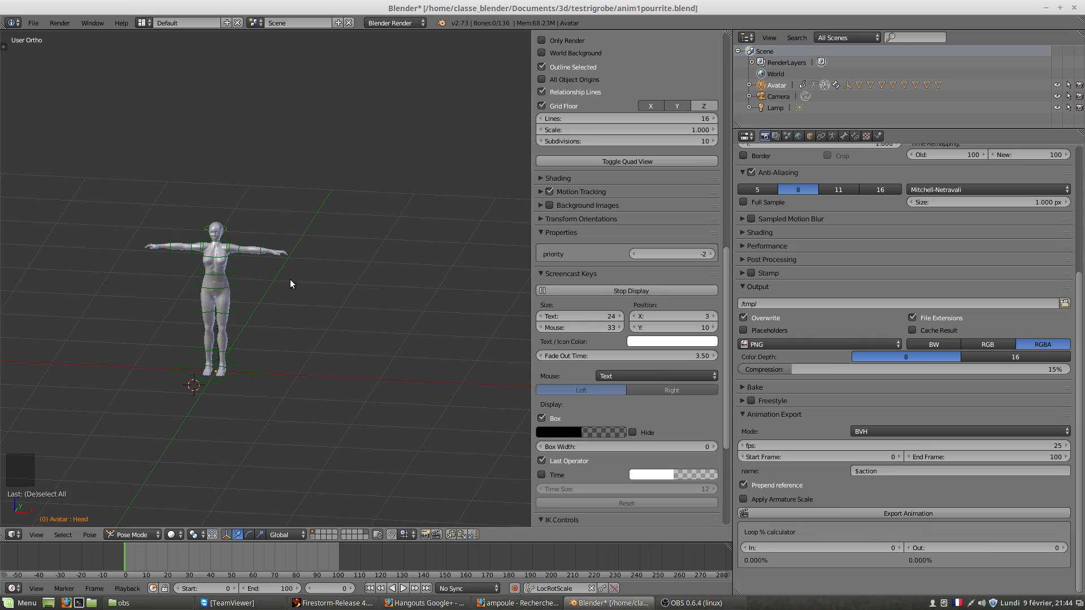
Name the exported animation pourrite.
left_click(873, 470)
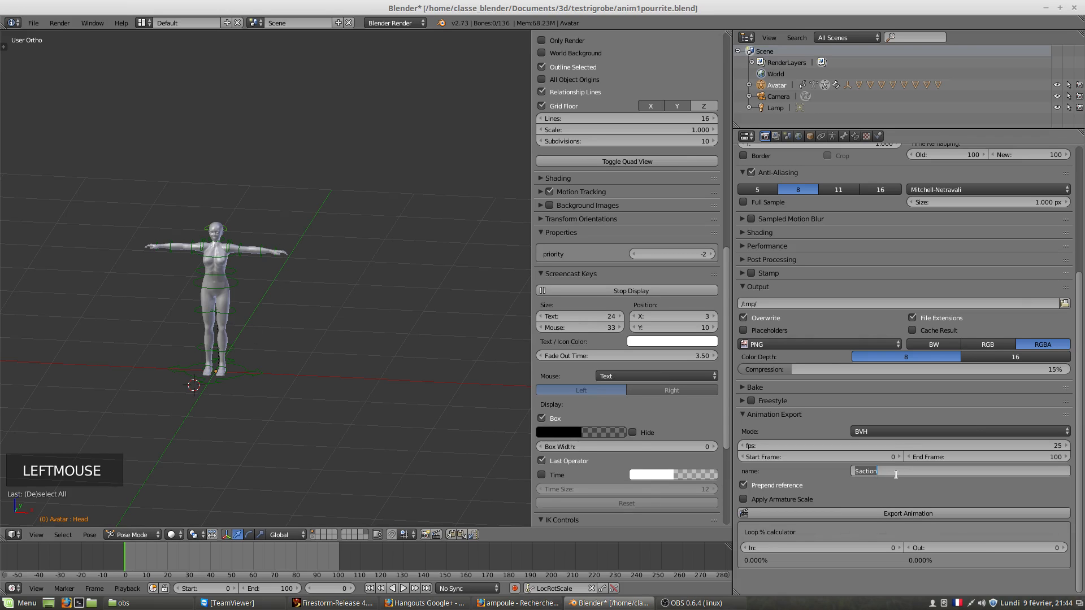
type("pou")
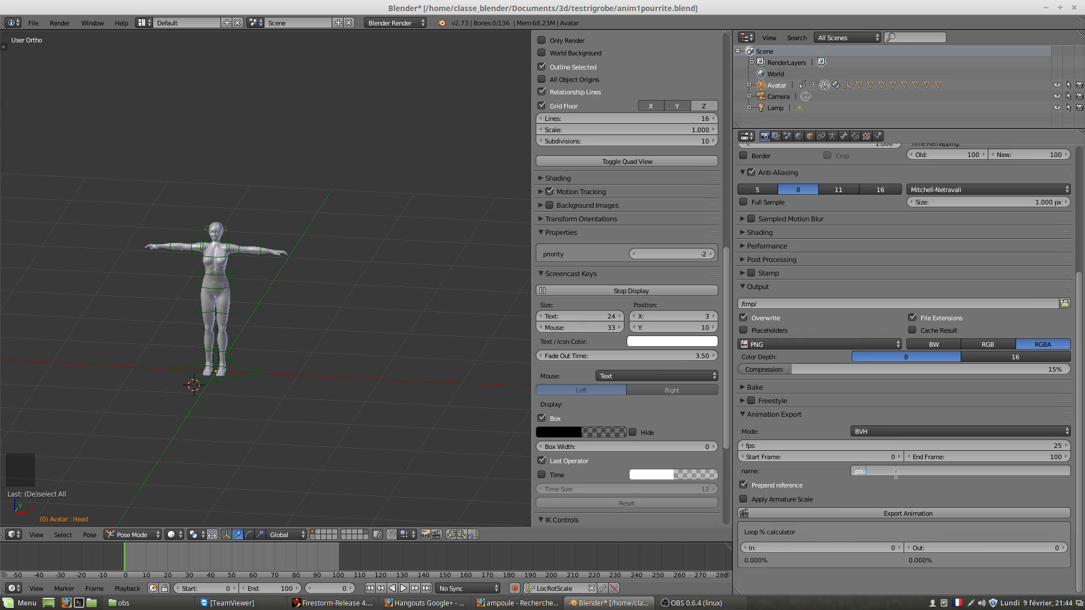
type("rrite")
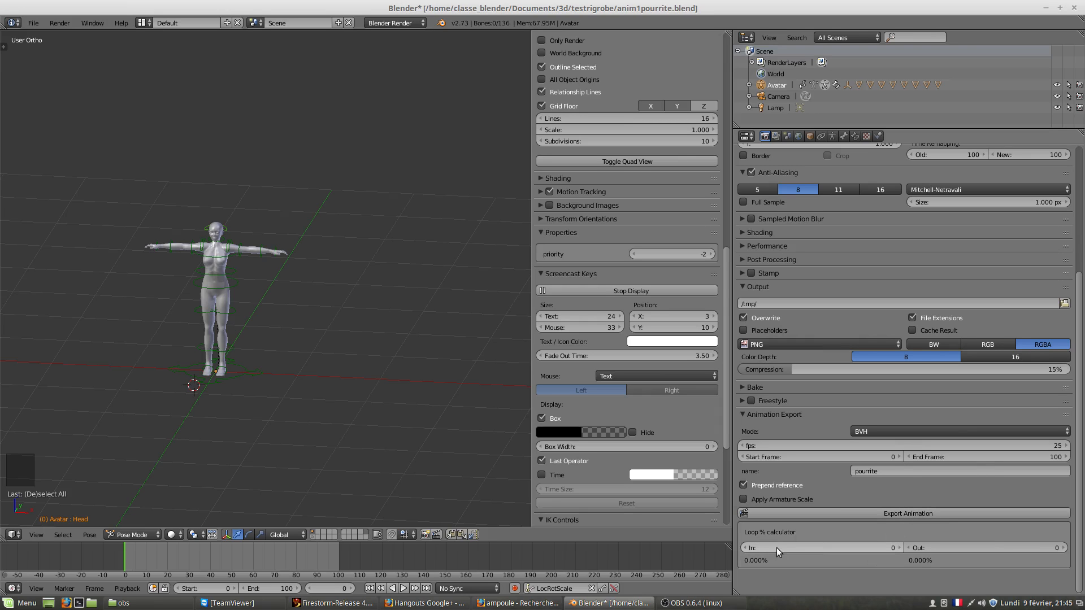
Set both the In and Out frames of the Loop % calculator to 1.
scroll(786, 544, "down", 2)
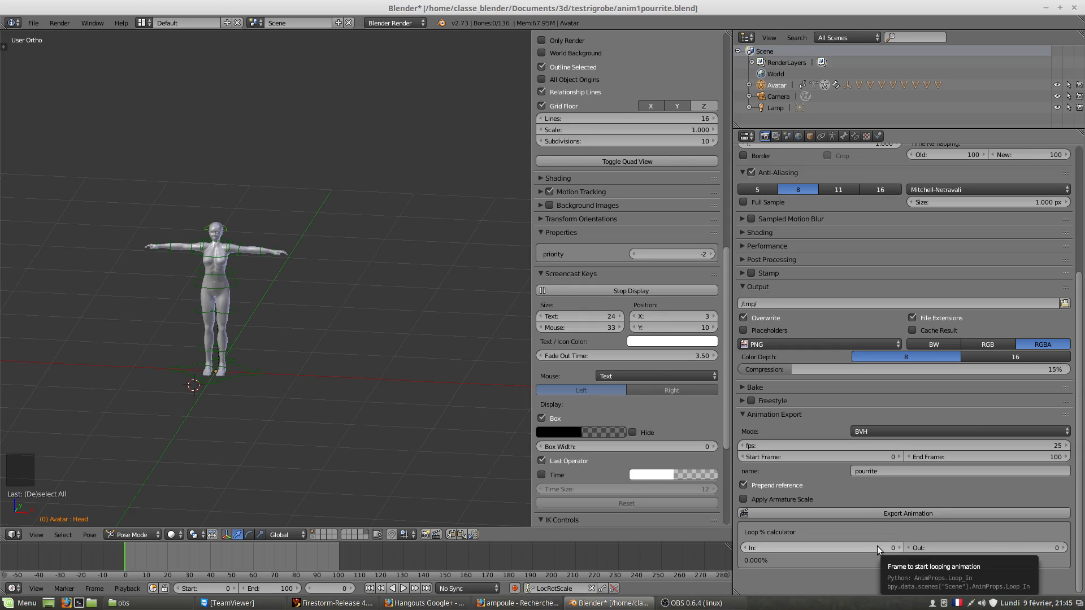
mouse_move(902, 546)
left_mouse_down()
mouse_move(966, 545)
mouse_move(906, 546)
left_mouse_up()
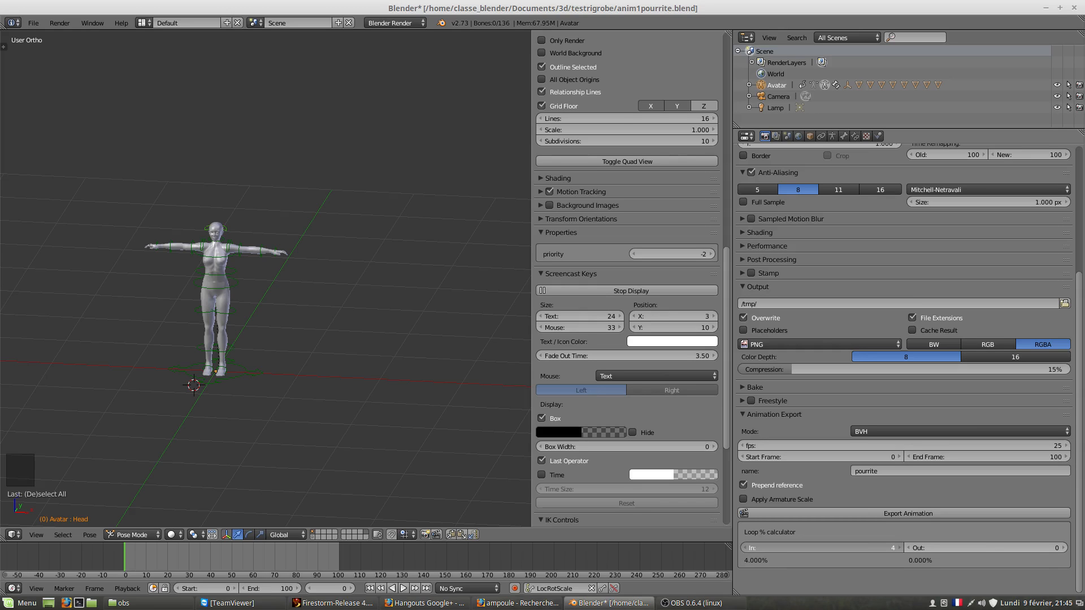
left_click(745, 547)
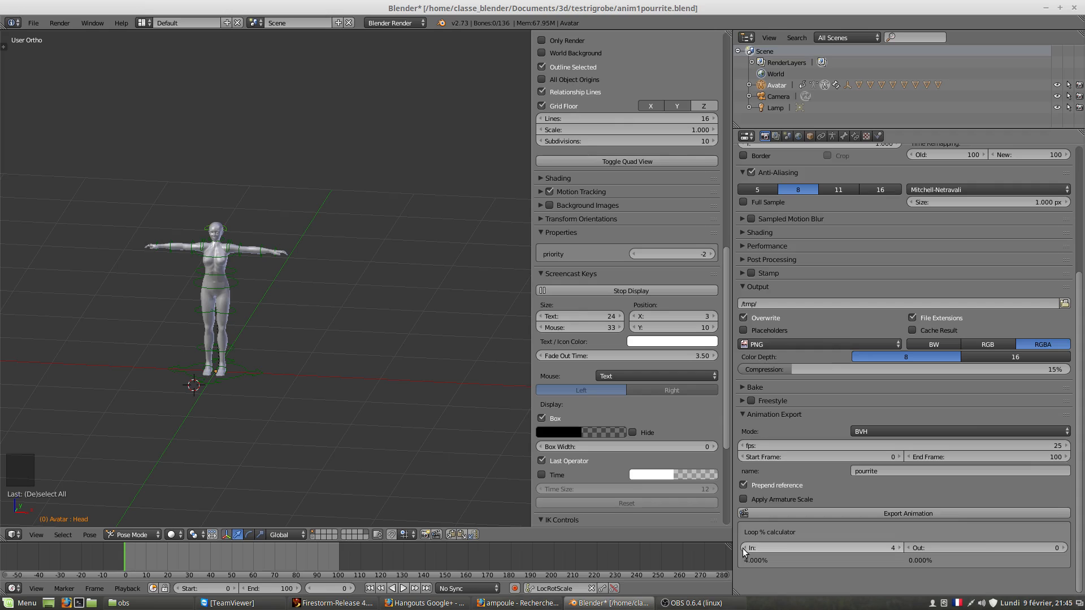
left_click(744, 547)
left_click(744, 548)
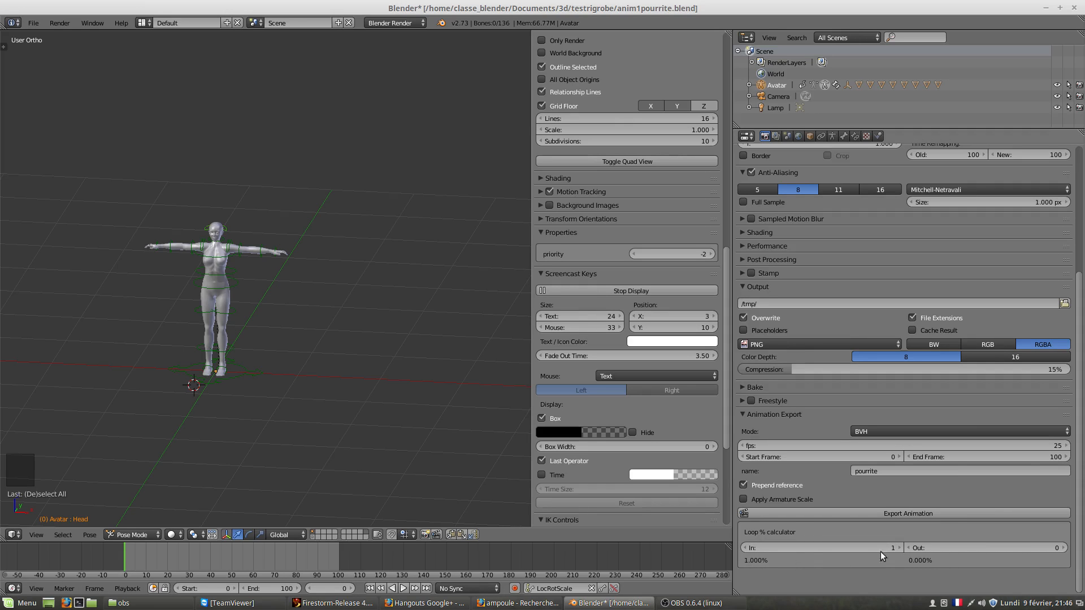
left_click(897, 546)
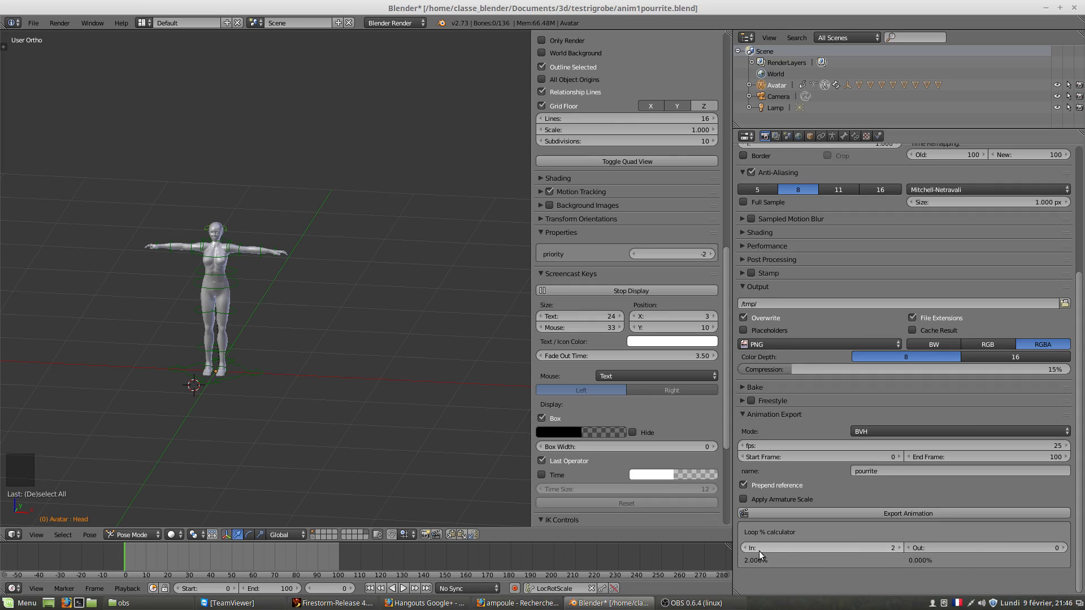
left_click(744, 548)
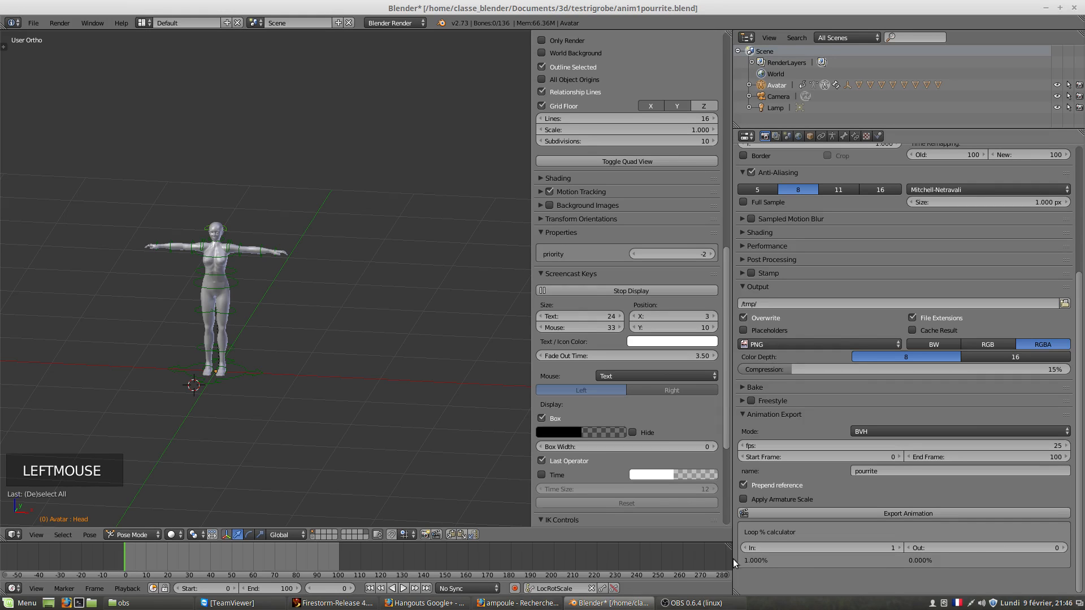
left_click(1063, 548)
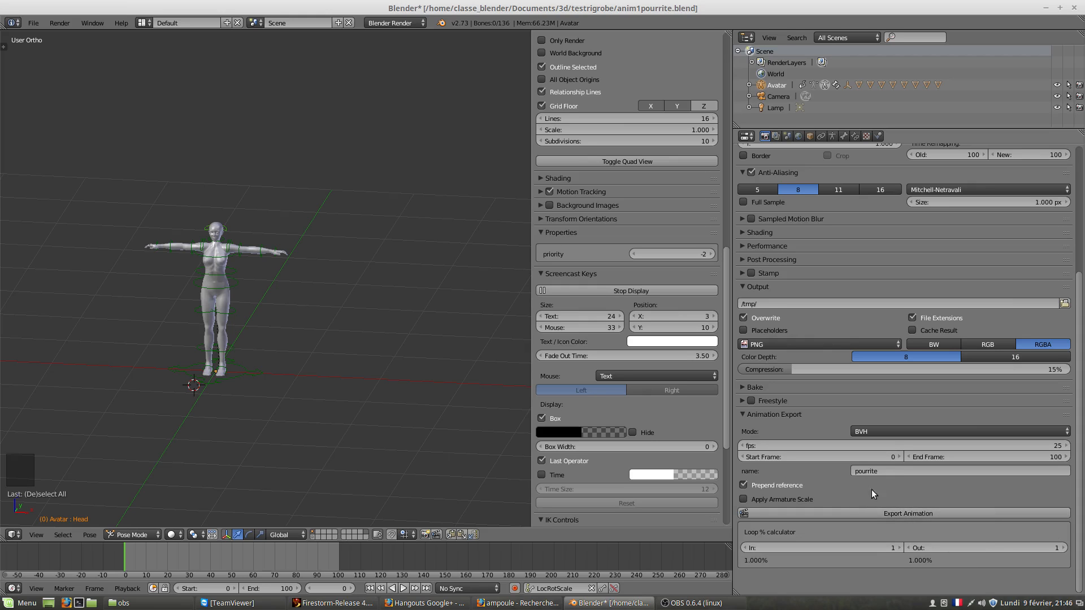
Export the animation as pourrite.bvh into the testrigrobe folder.
left_click(887, 514)
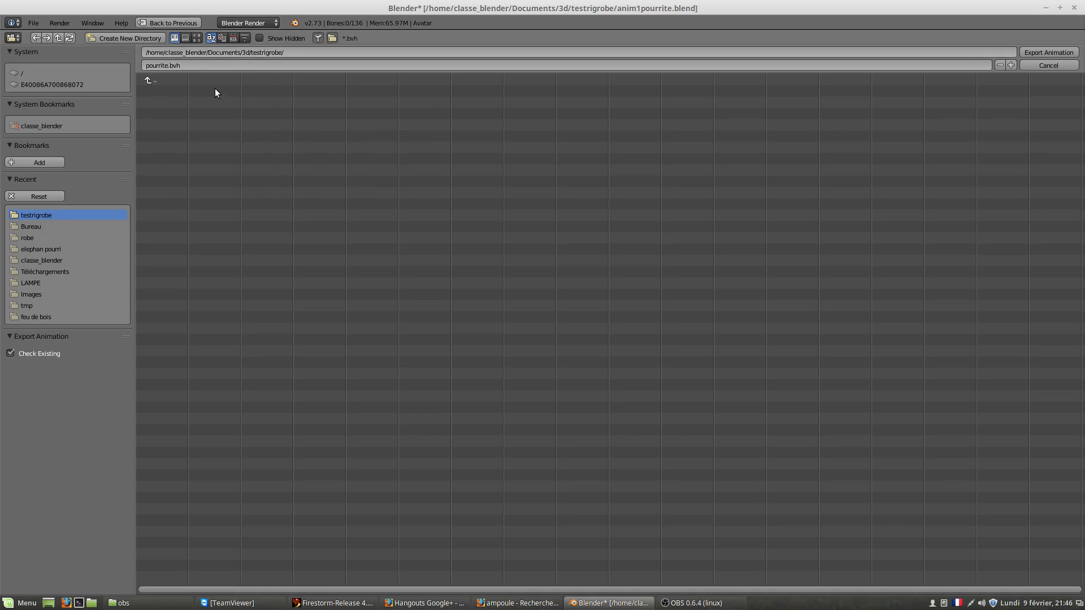
left_click(1042, 53)
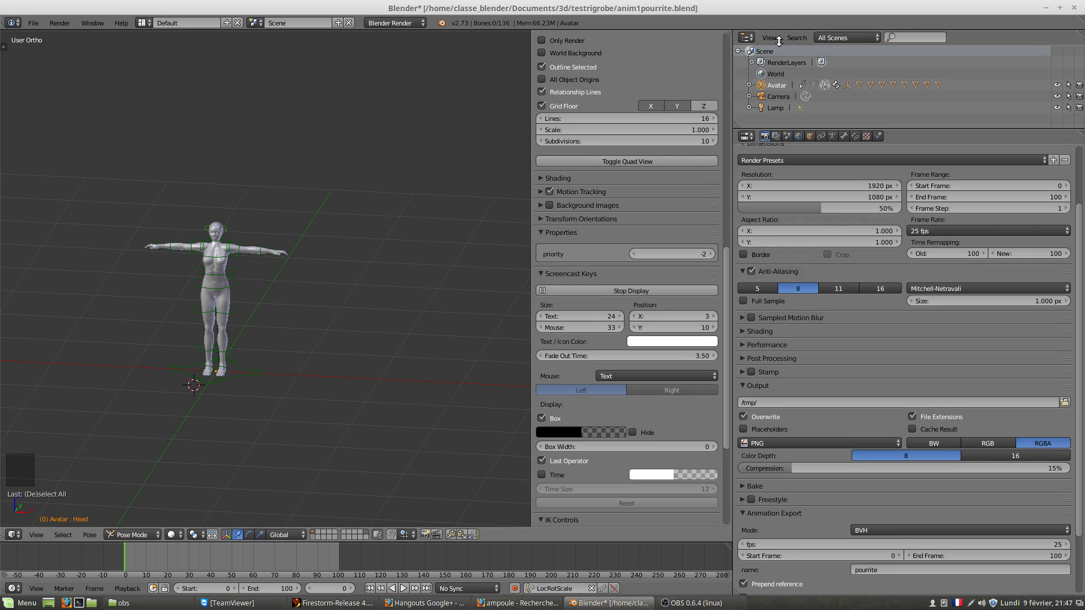
Switch to the Firestorm viewer and start an animation upload for L$10.
left_click(1046, 8)
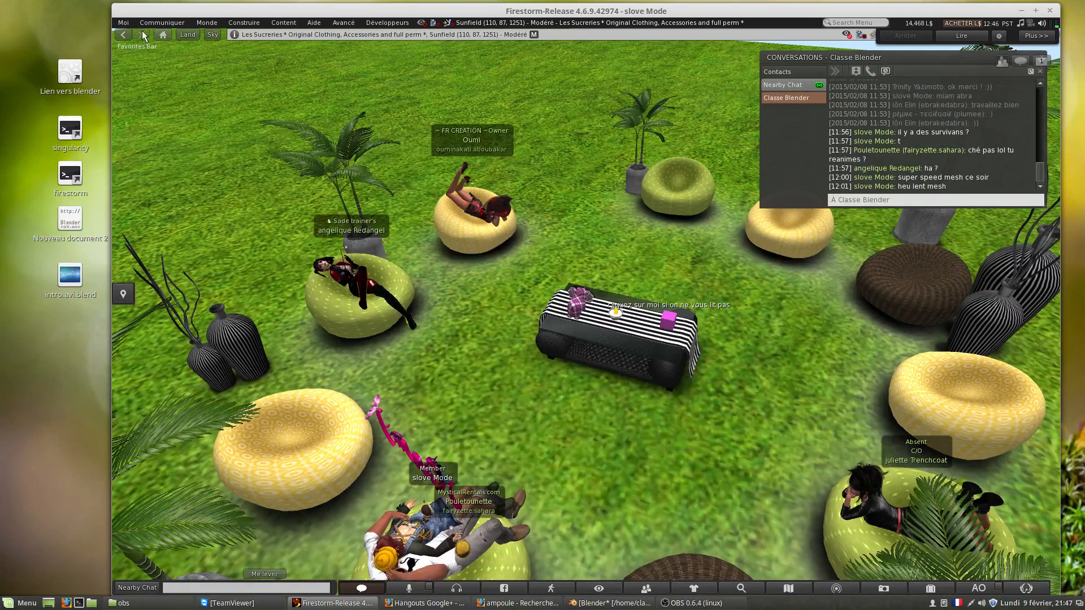
left_click(123, 23)
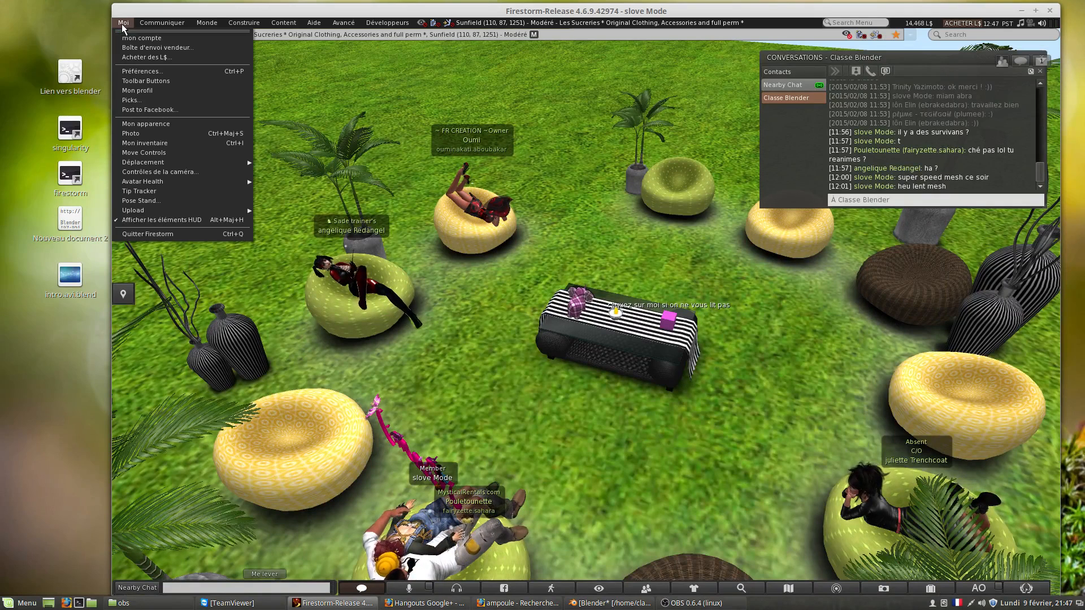
mouse_move(168, 210)
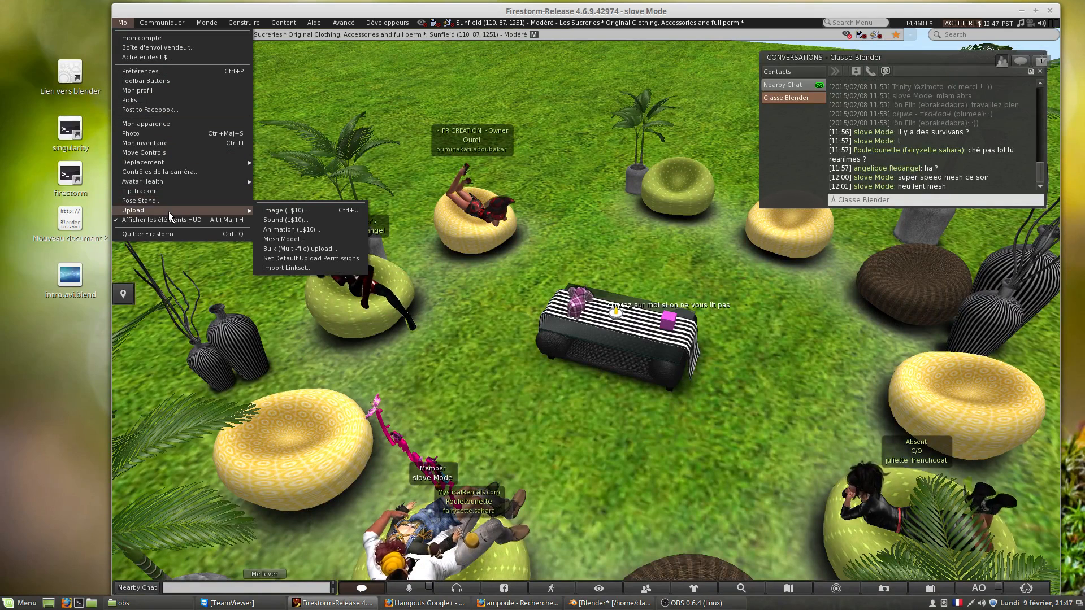
left_click(298, 230)
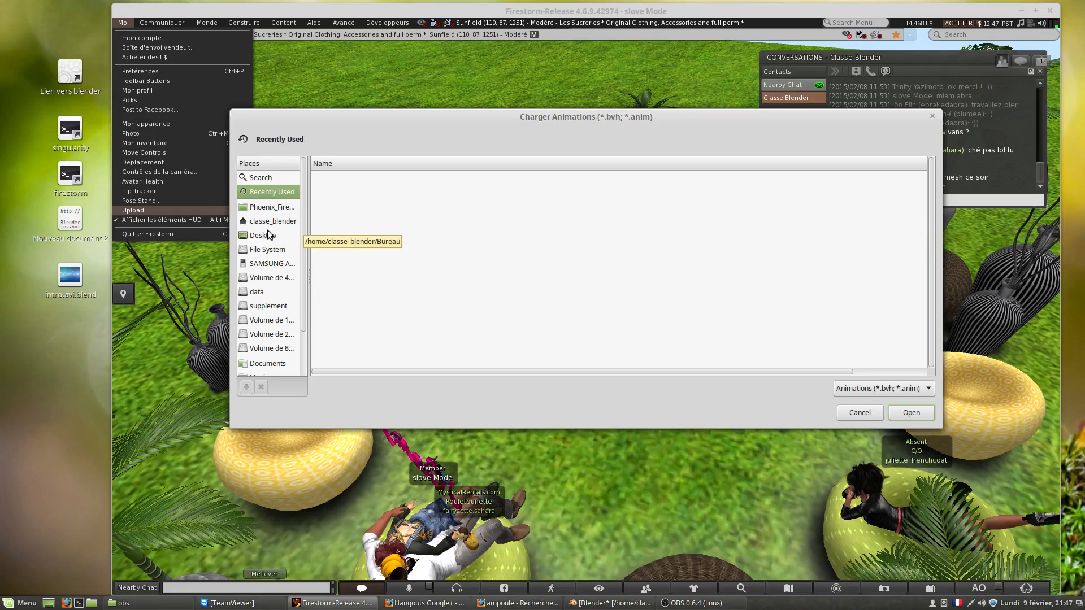
Load pourrite.bvh from the Documents/3d/testrigrobe folder as the animation to upload.
scroll(269, 320, "down", 2)
left_click(268, 314)
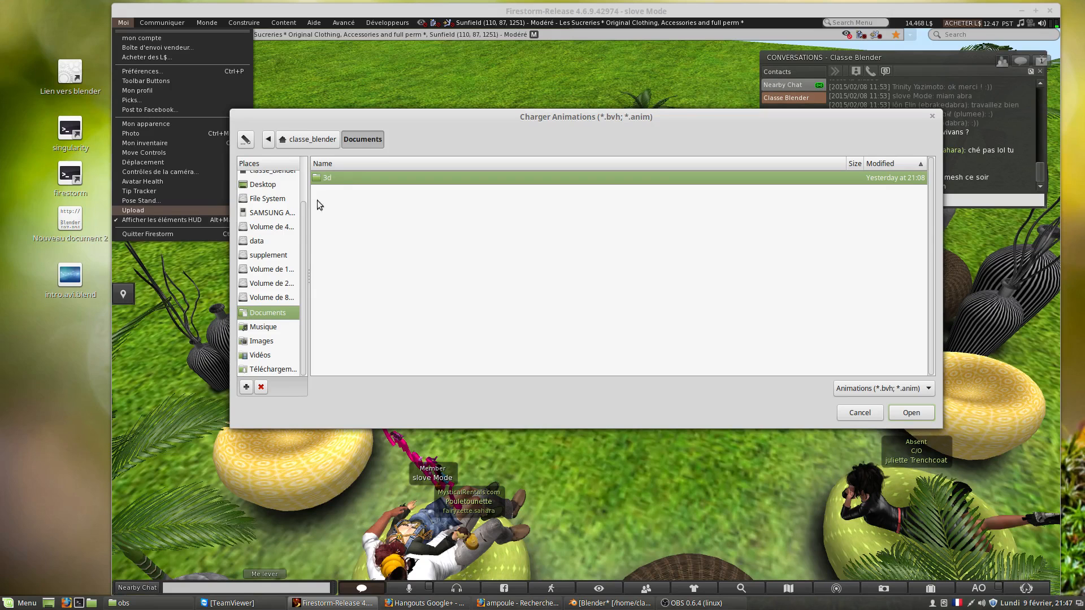
double_click(324, 183)
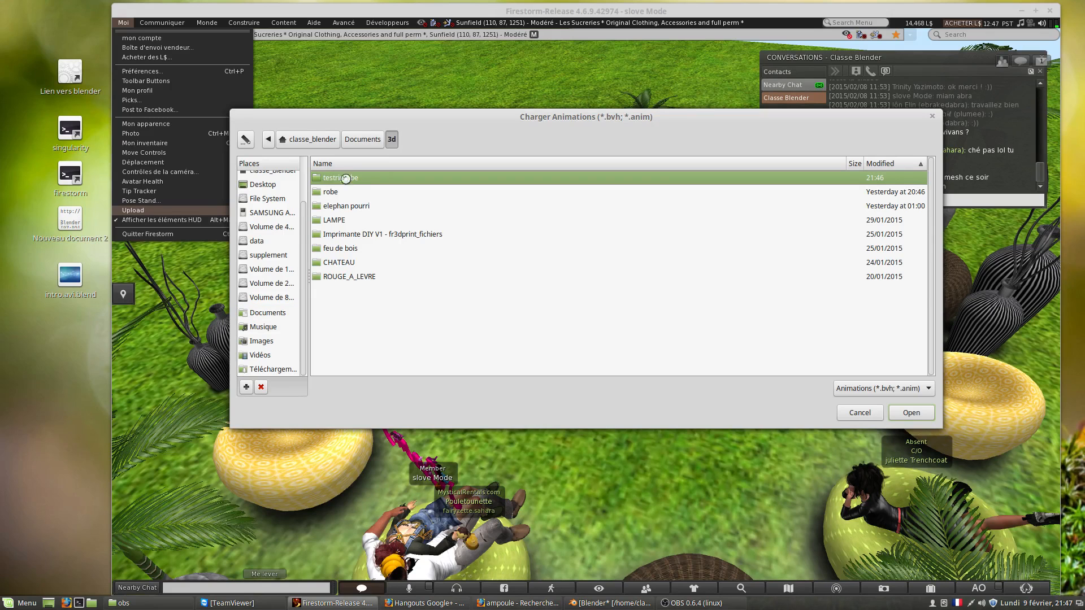
double_click(346, 179)
double_click(344, 180)
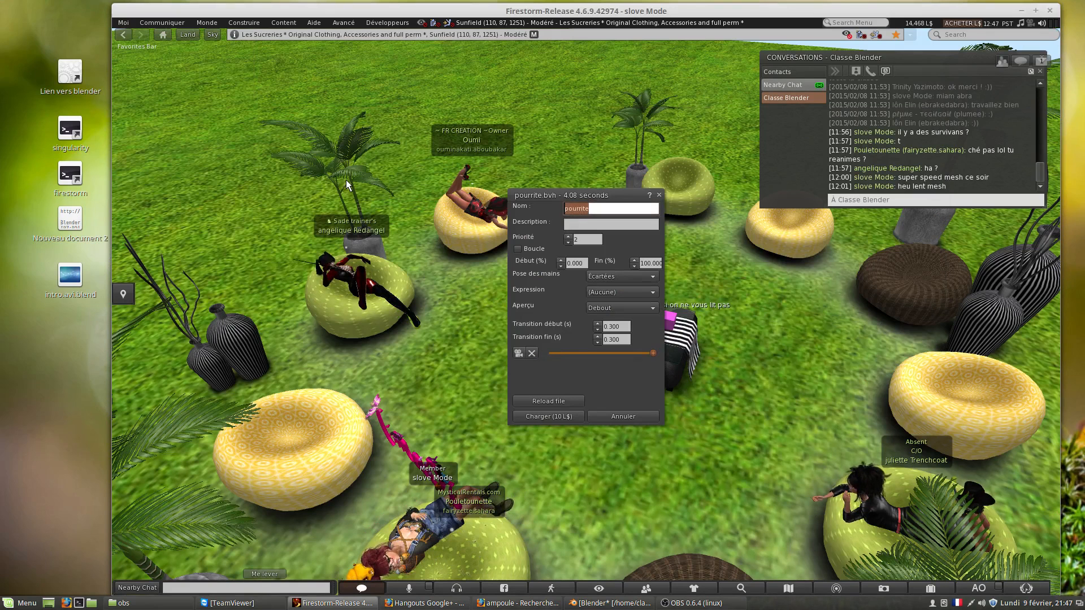
Enter test as the animation's description and set its priority to 4.
left_click_drag(618, 190, 501, 197)
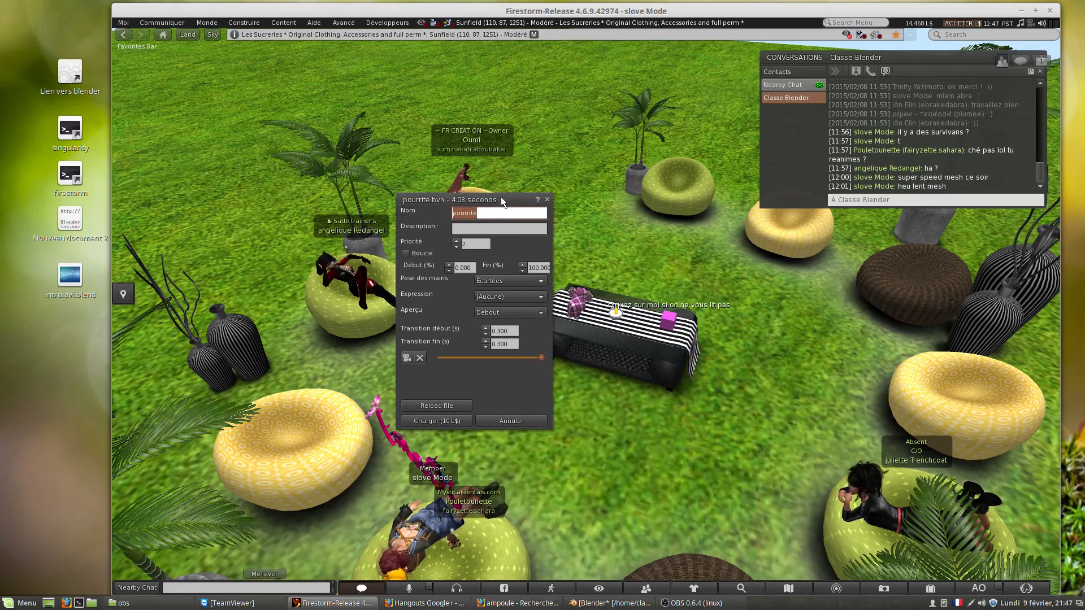
left_click(470, 232)
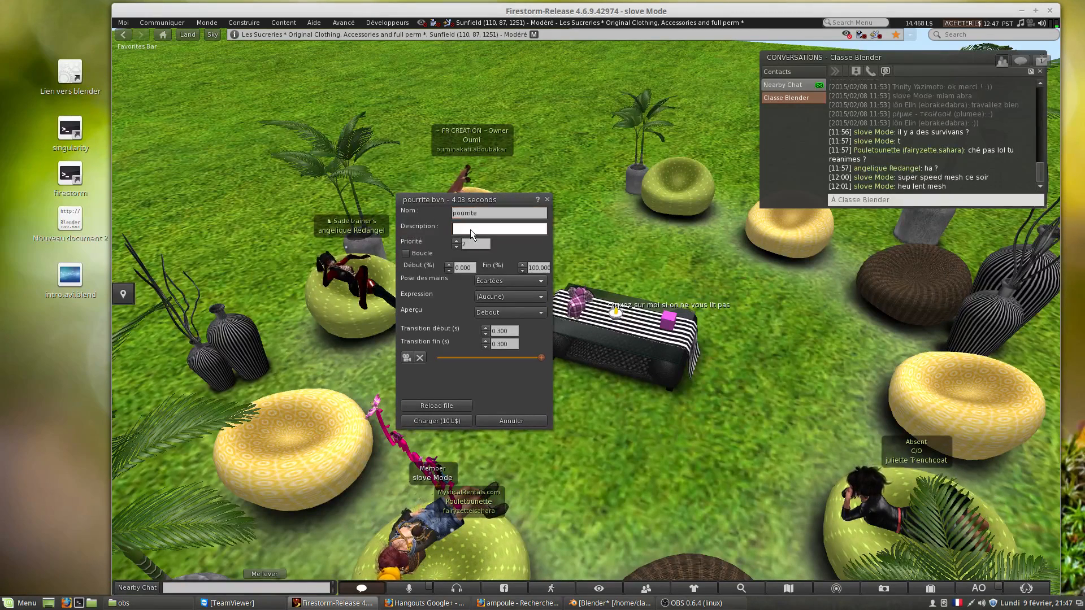
type("t")
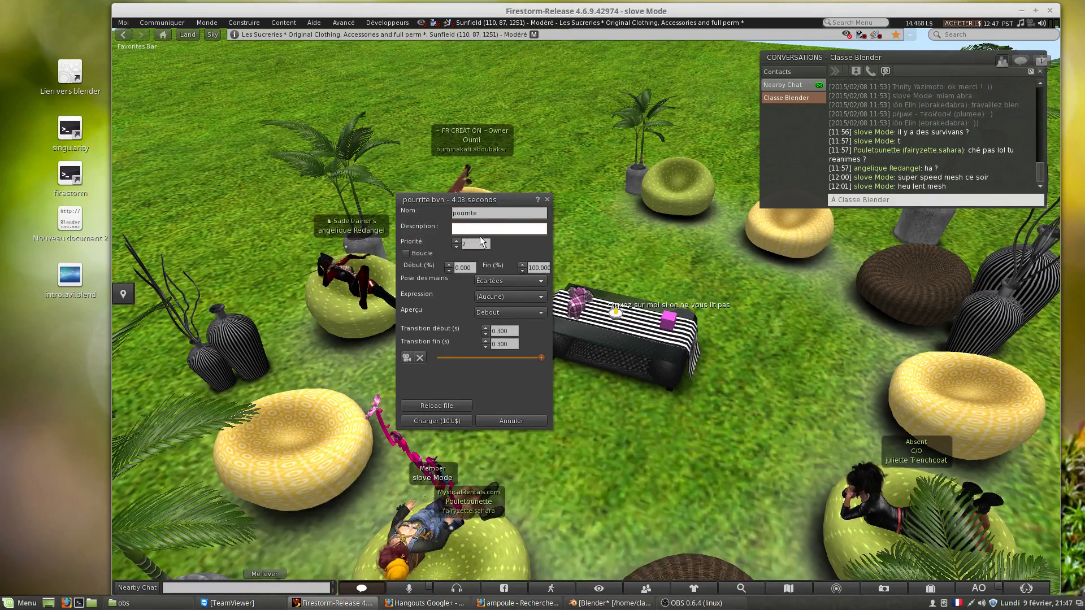
type("est")
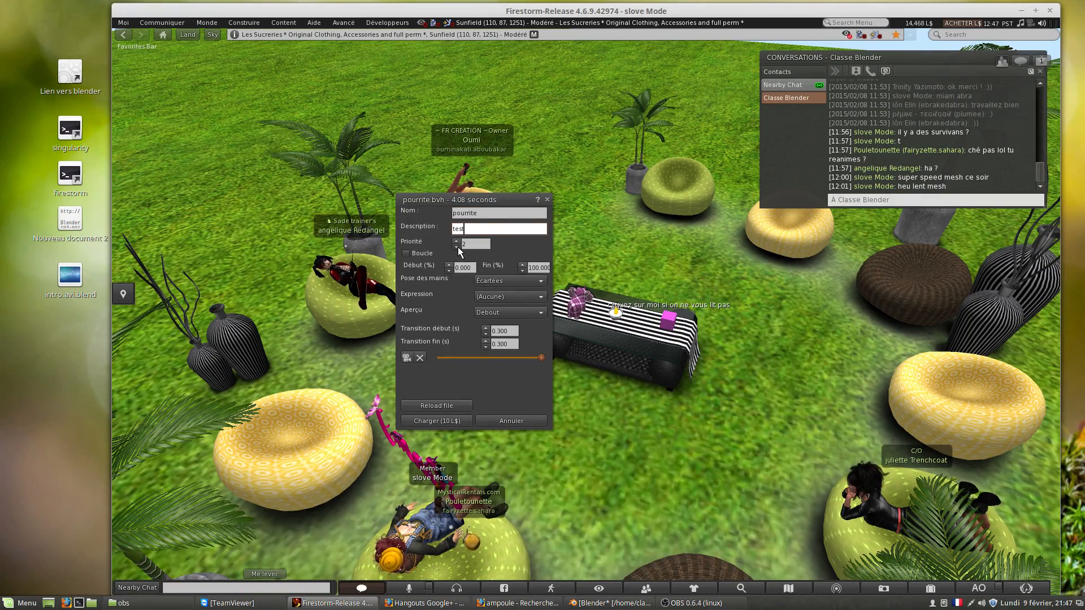
left_click(457, 242)
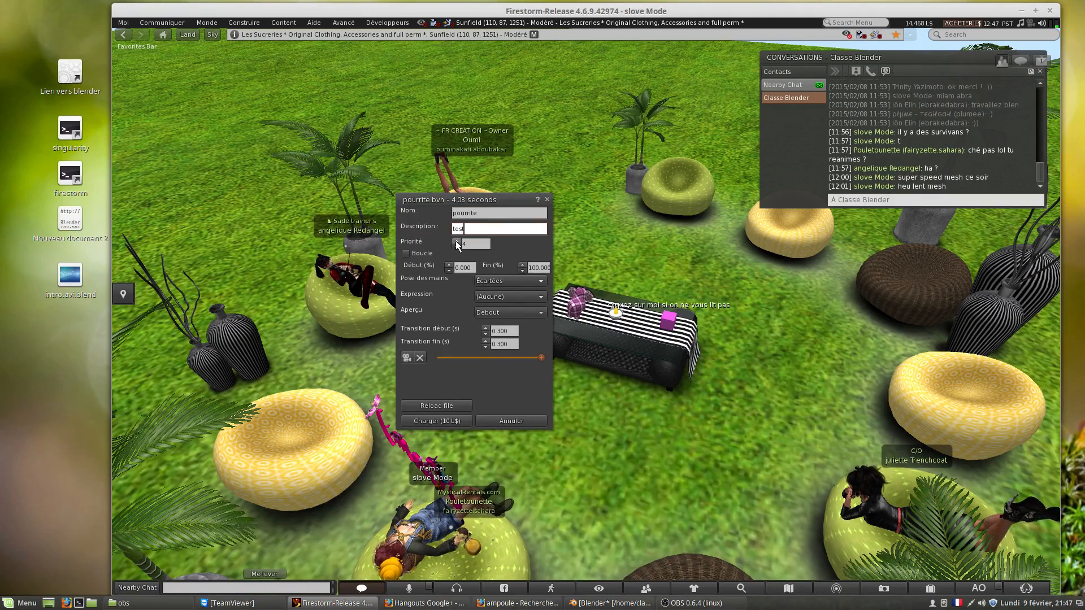
left_click(458, 242)
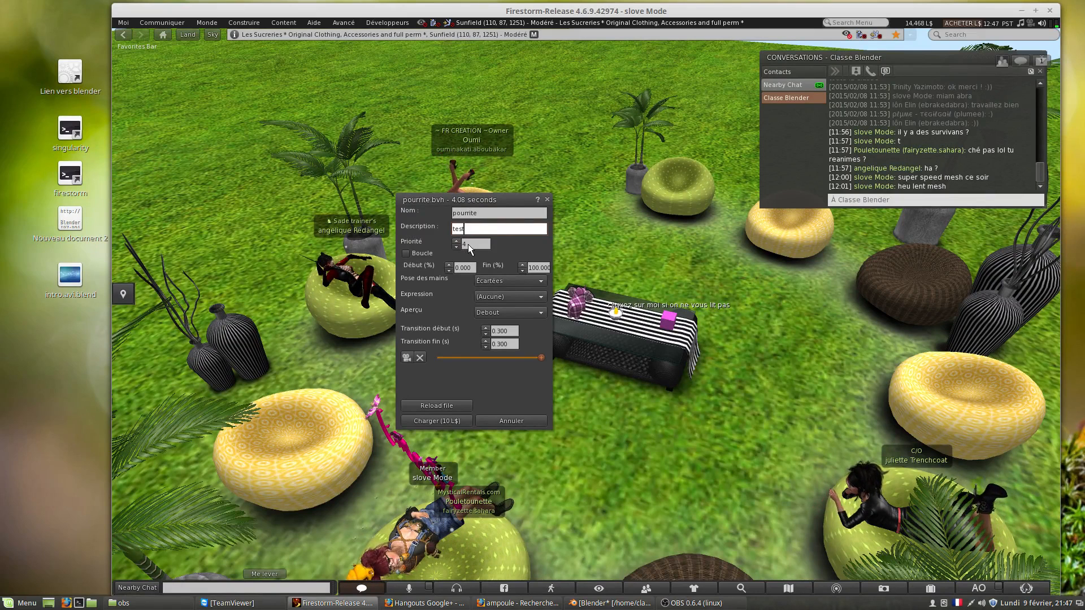
left_click_drag(531, 198, 631, 185)
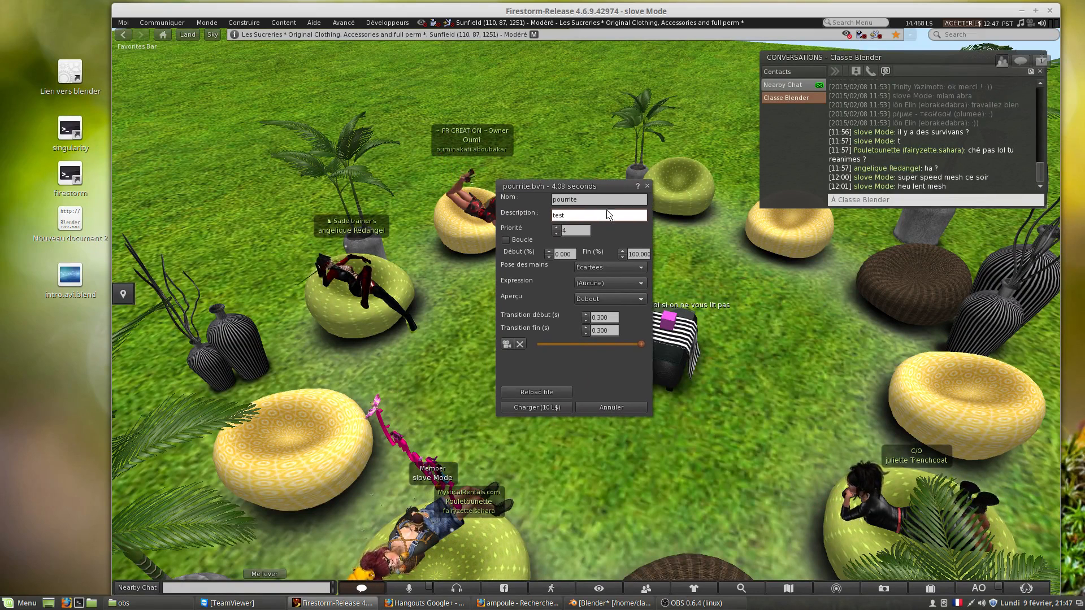
left_click(556, 233)
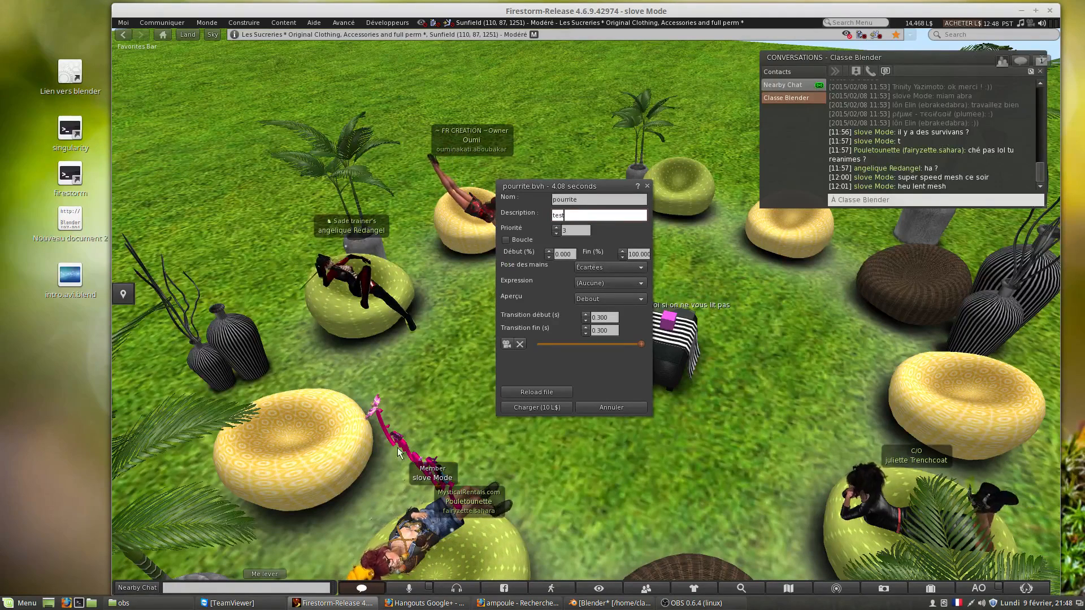
left_click(556, 226)
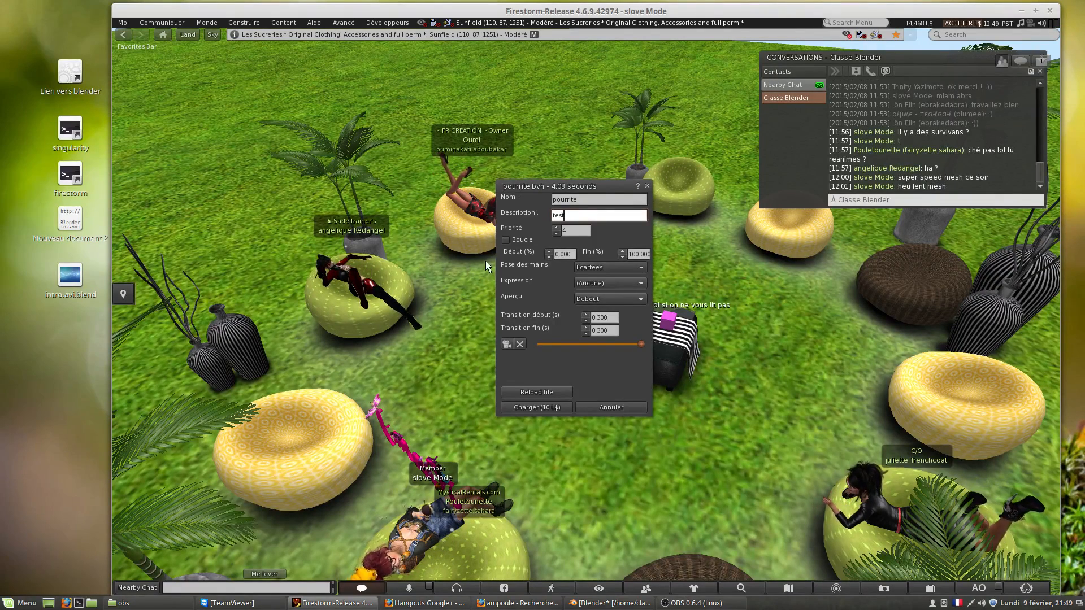
Enable looping (Boucle) for the animation and set the loop start (Début) to 100%.
left_click(508, 240)
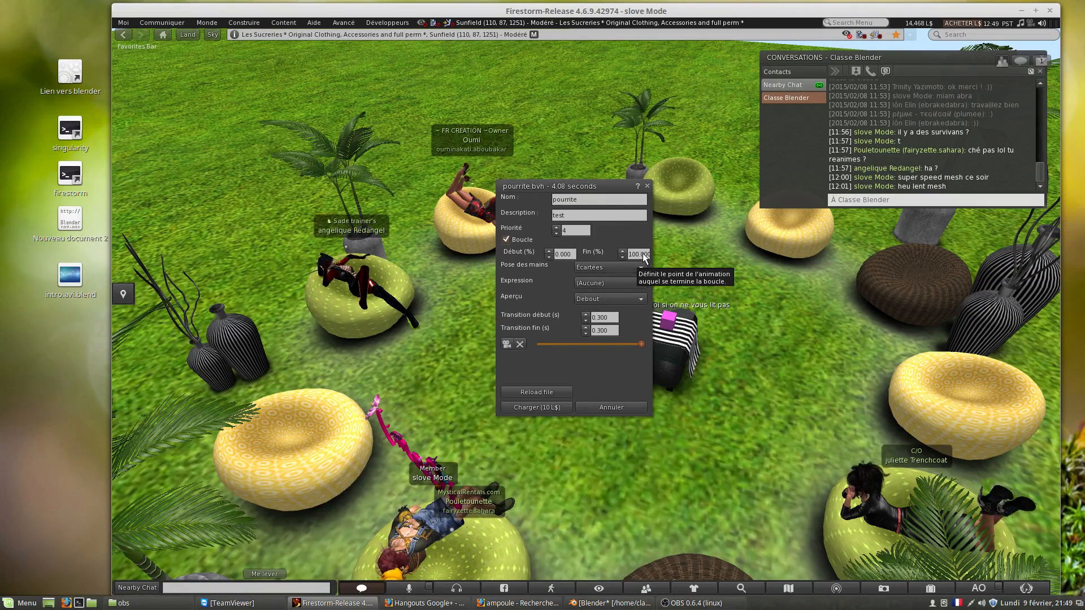
left_click(571, 254)
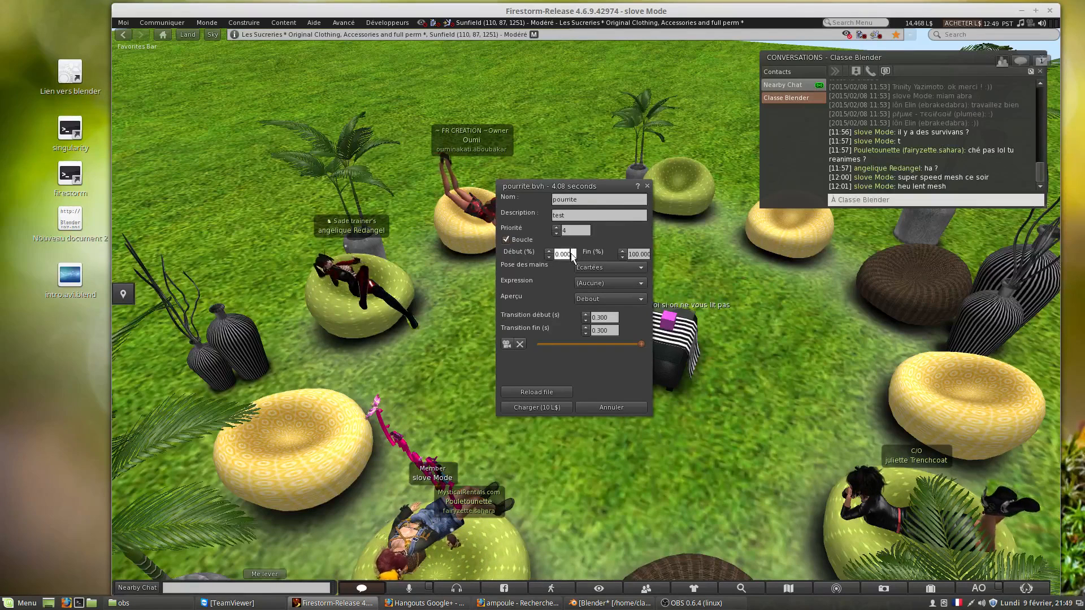
left_click(549, 251)
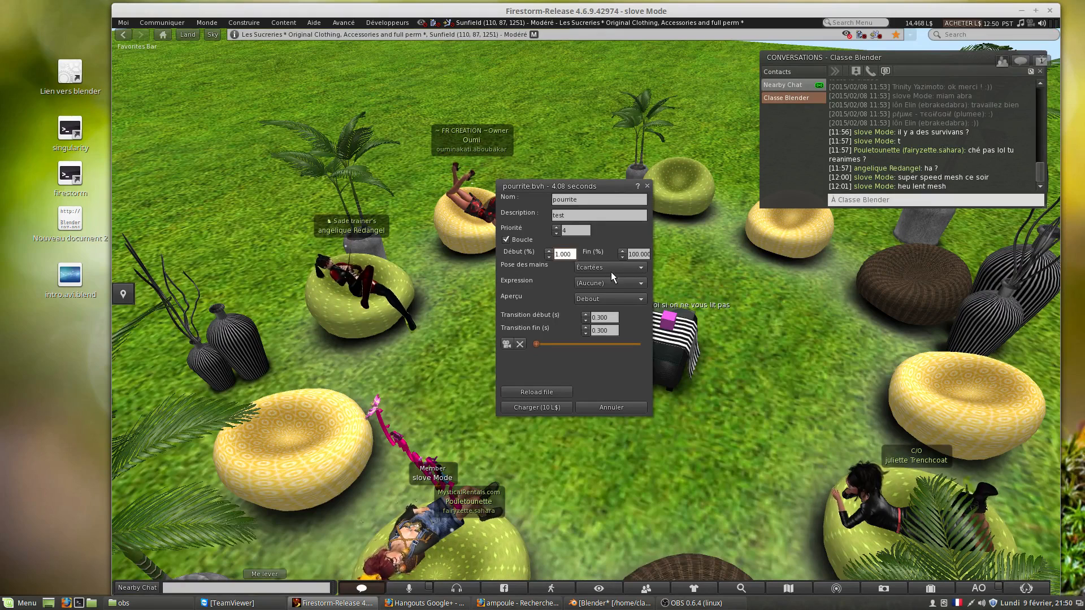
left_click_drag(572, 253, 553, 253)
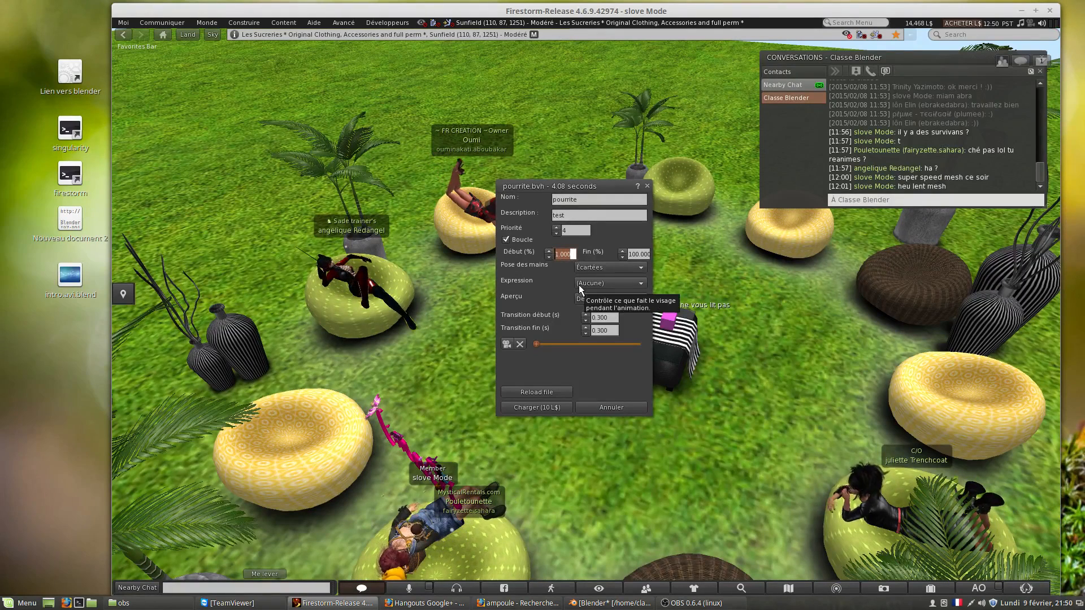
type("100")
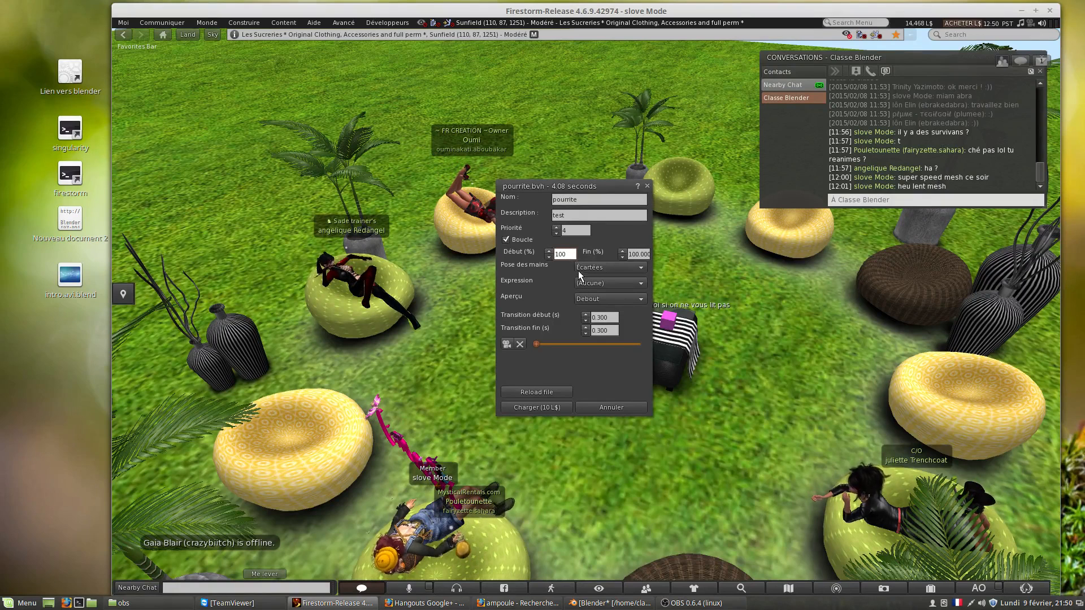
left_click(621, 236)
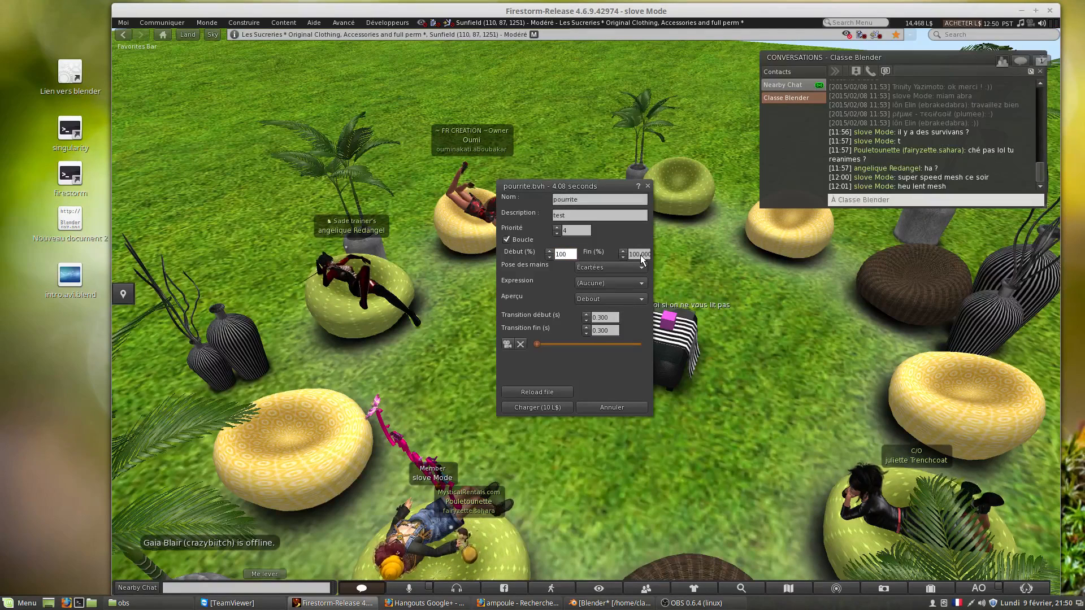
left_click(561, 255)
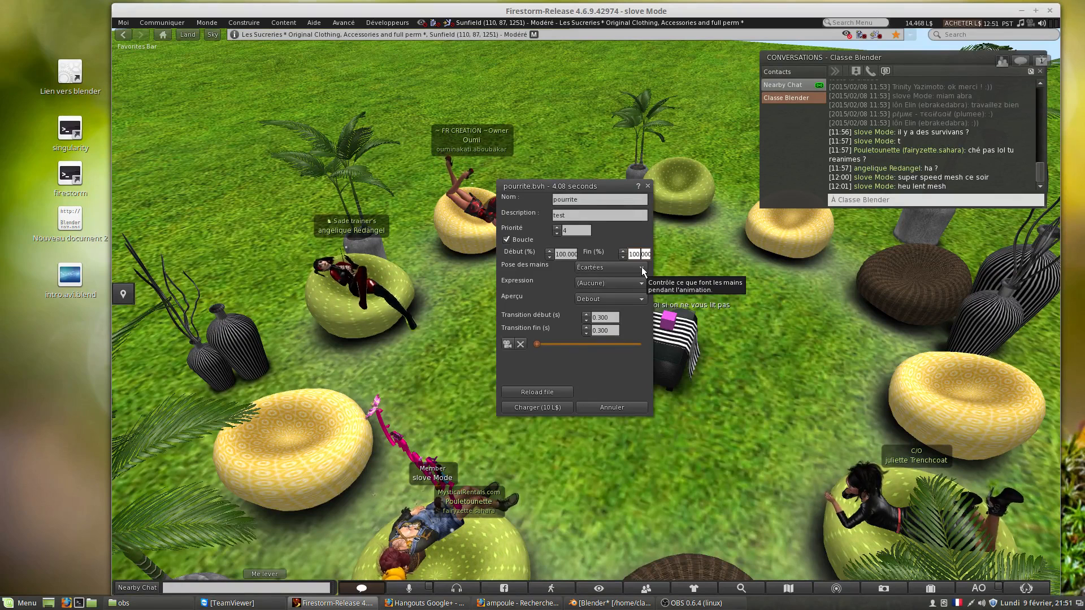
Set the animation's hand pose to Poing and its facial expression to Effrayé.
left_click(642, 268)
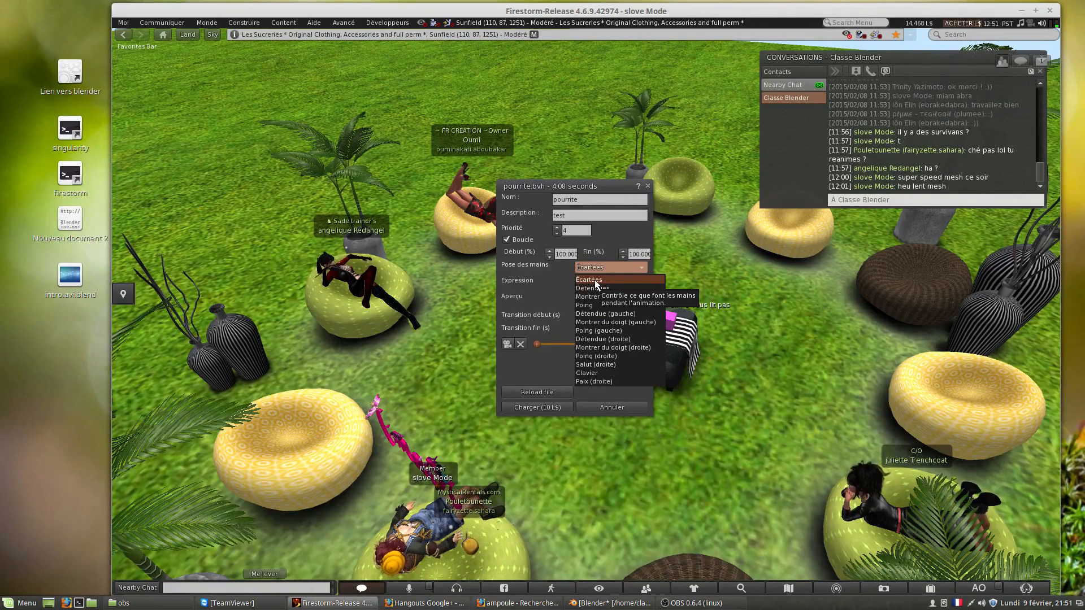
left_click(585, 304)
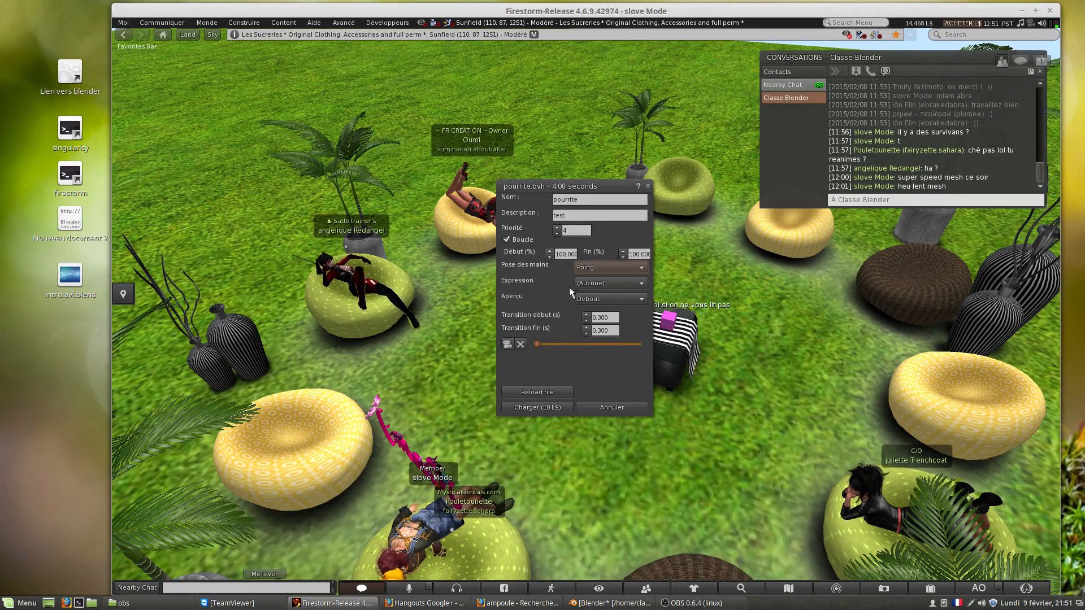
left_click(584, 283)
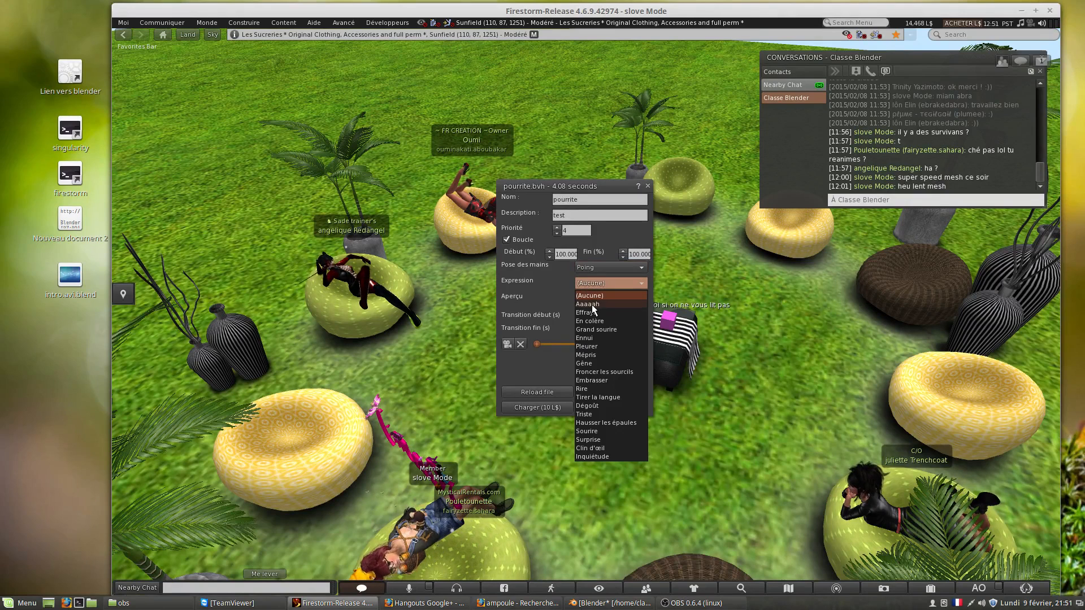
left_click(591, 312)
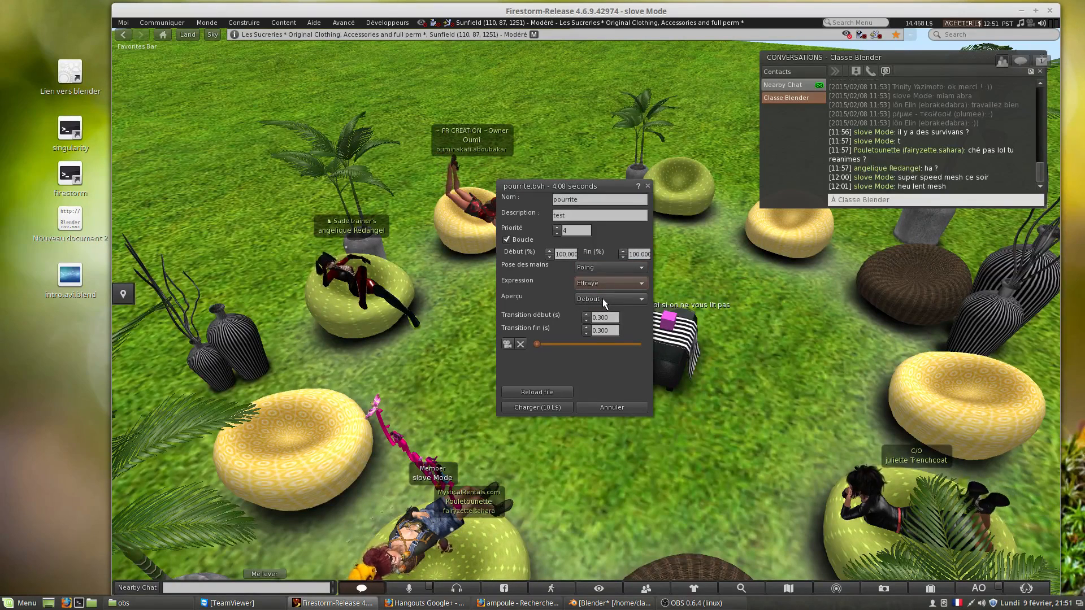
Choose Debout as the preview stance and set the start transition to 0.310 s.
left_click(619, 300)
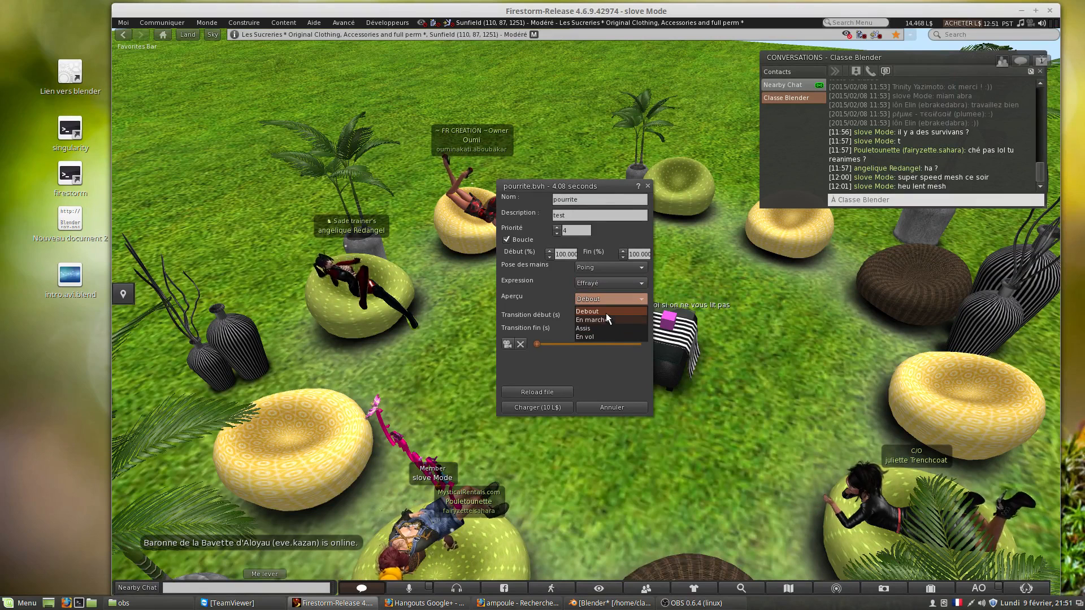
left_click(602, 310)
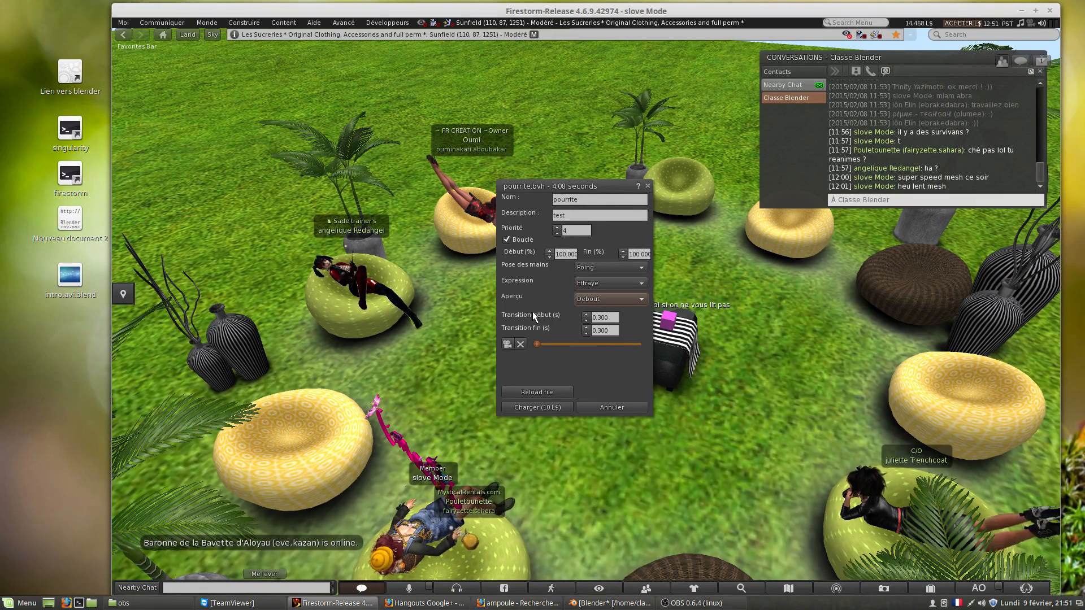
left_click(587, 314)
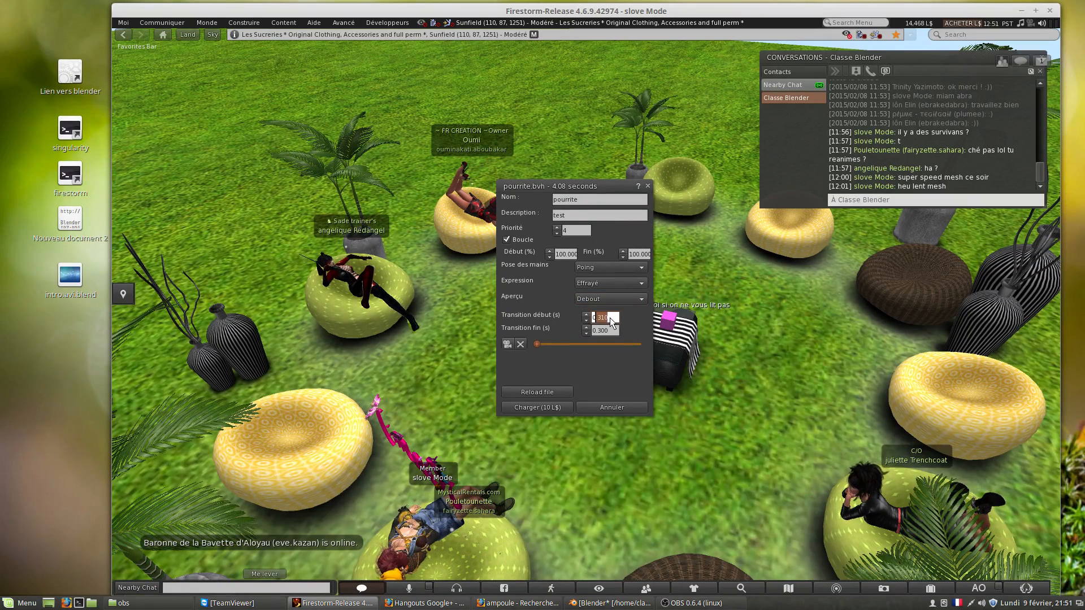
left_click_drag(613, 317, 593, 323)
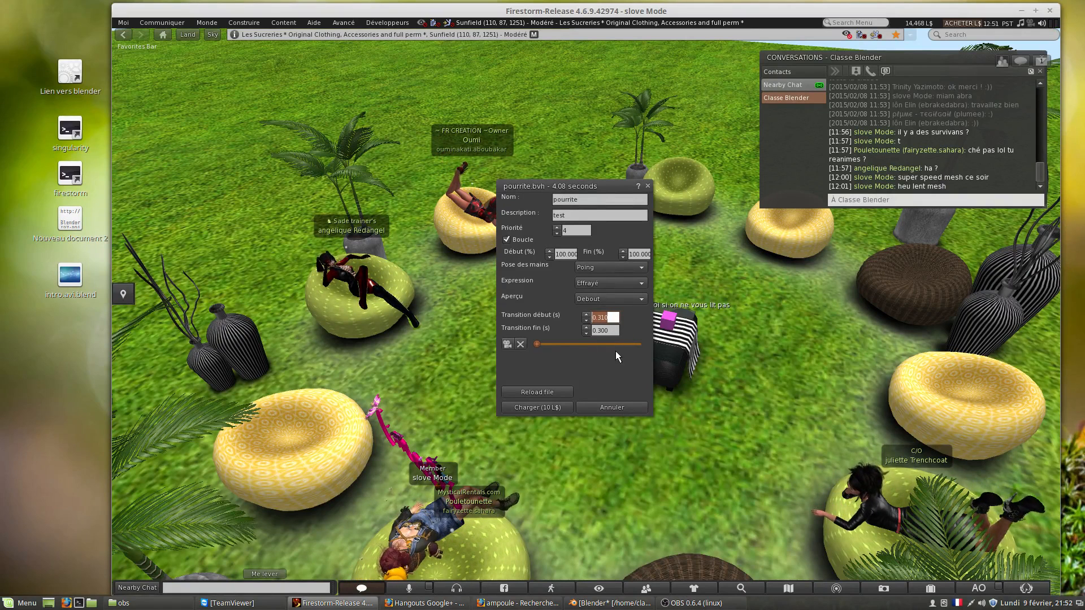
Play the animation preview and stand the avatar up, walking it away from its seat.
left_click(507, 343)
scroll(446, 451, "down", 4)
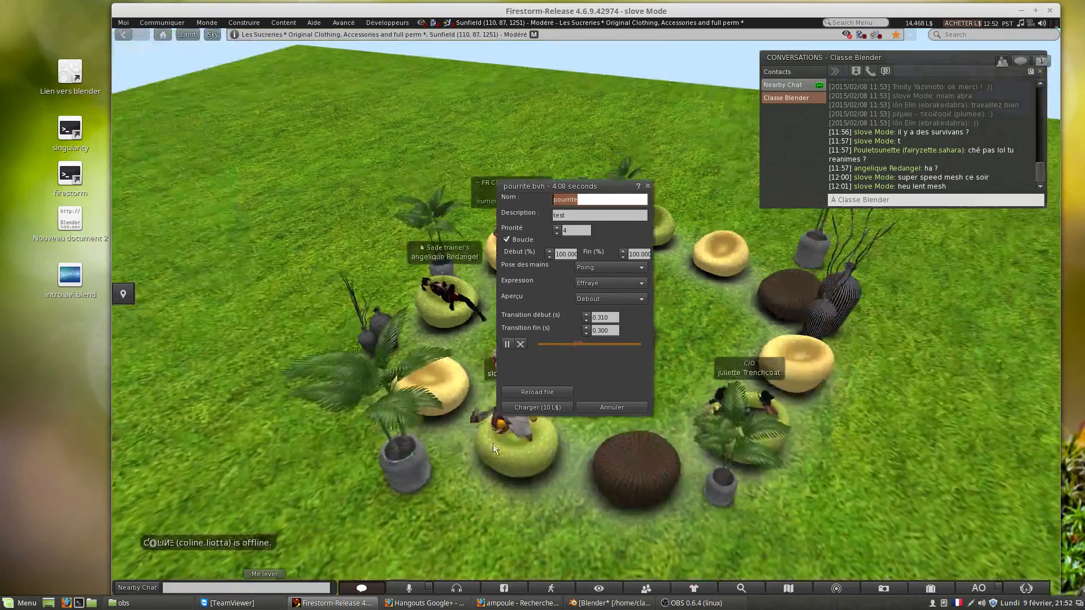
left_click_drag(594, 184, 243, 123)
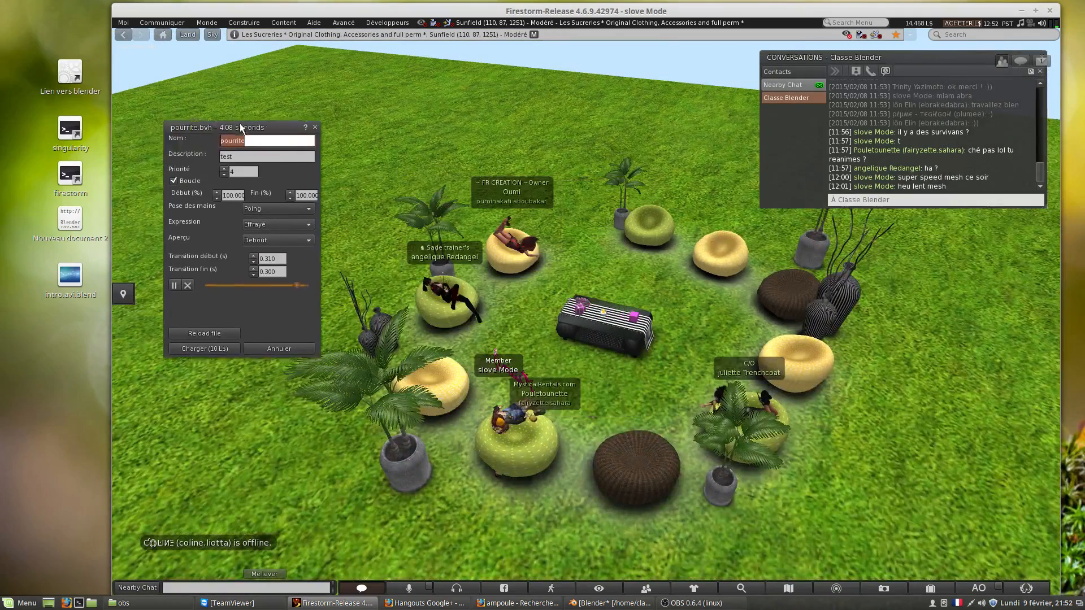
left_click(265, 574)
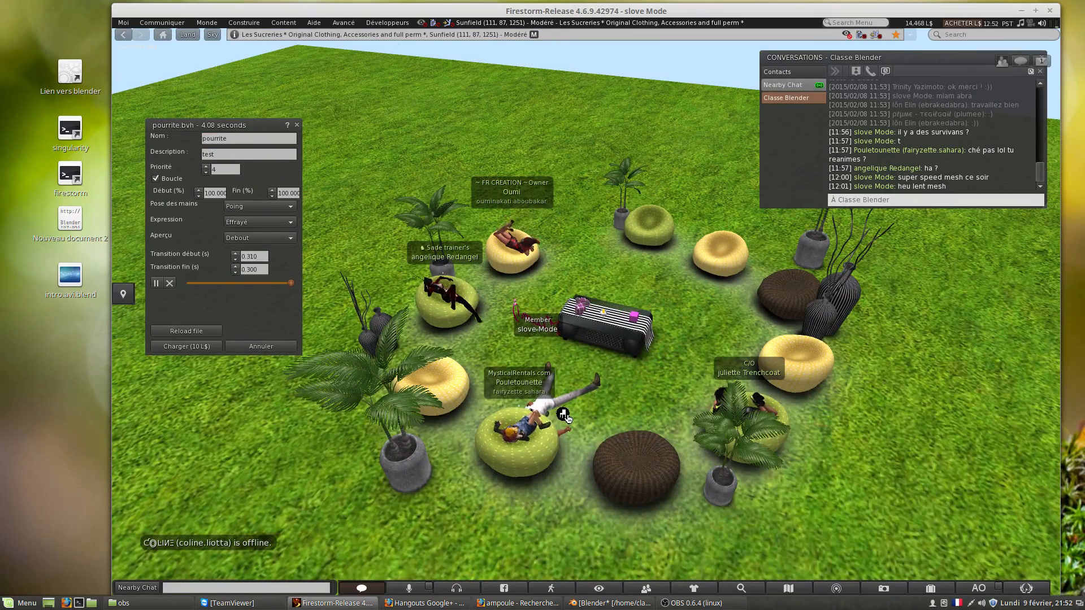
key("Up")
key("Left")
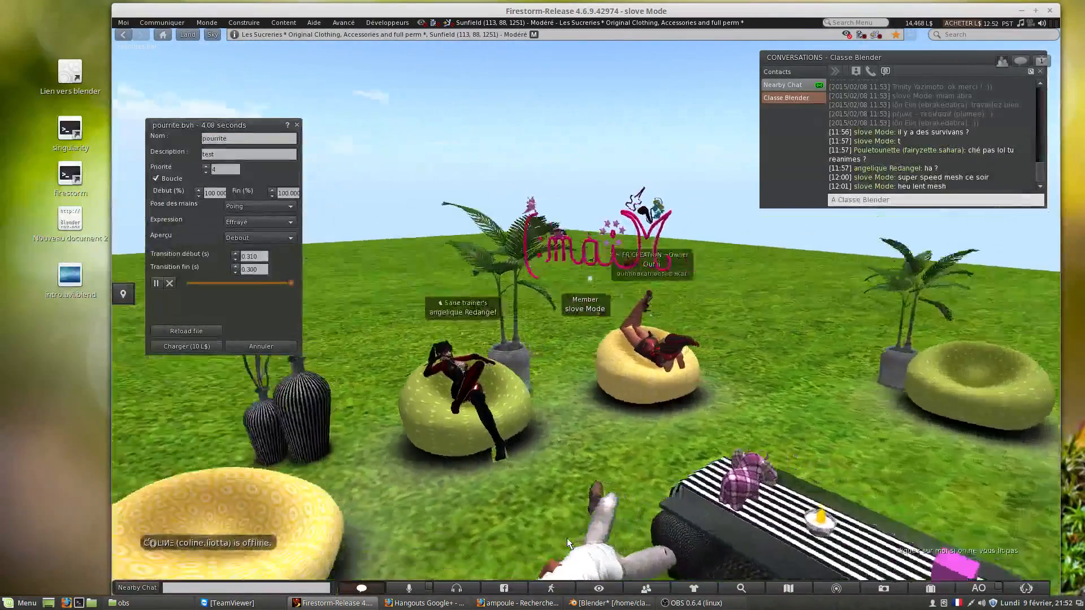
Turn the avatar and step it back, and view its lying pose from the side between the beanbags.
key("Right")
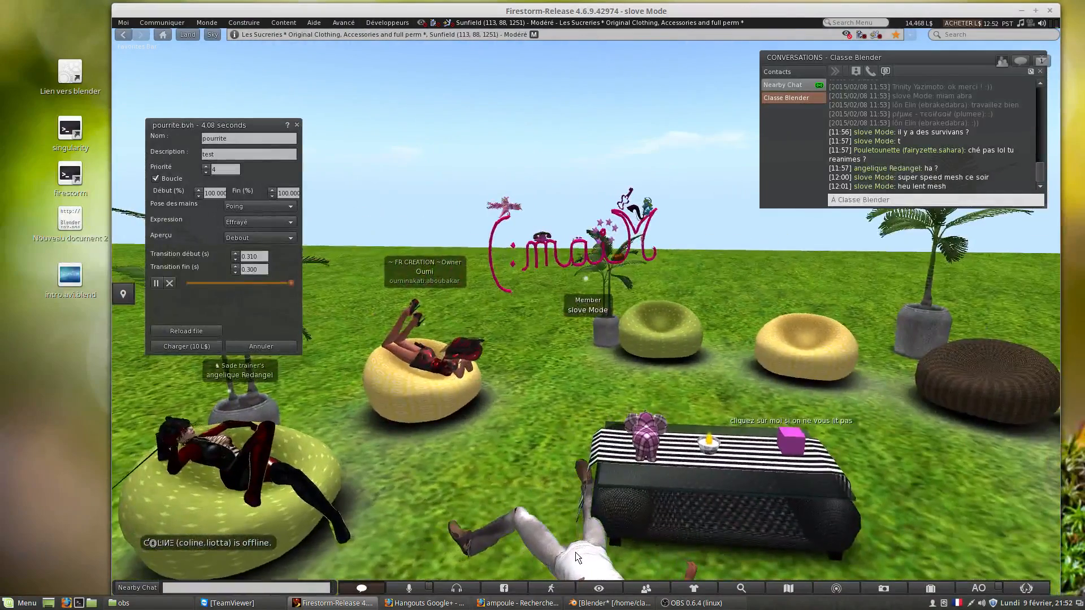
key("Down")
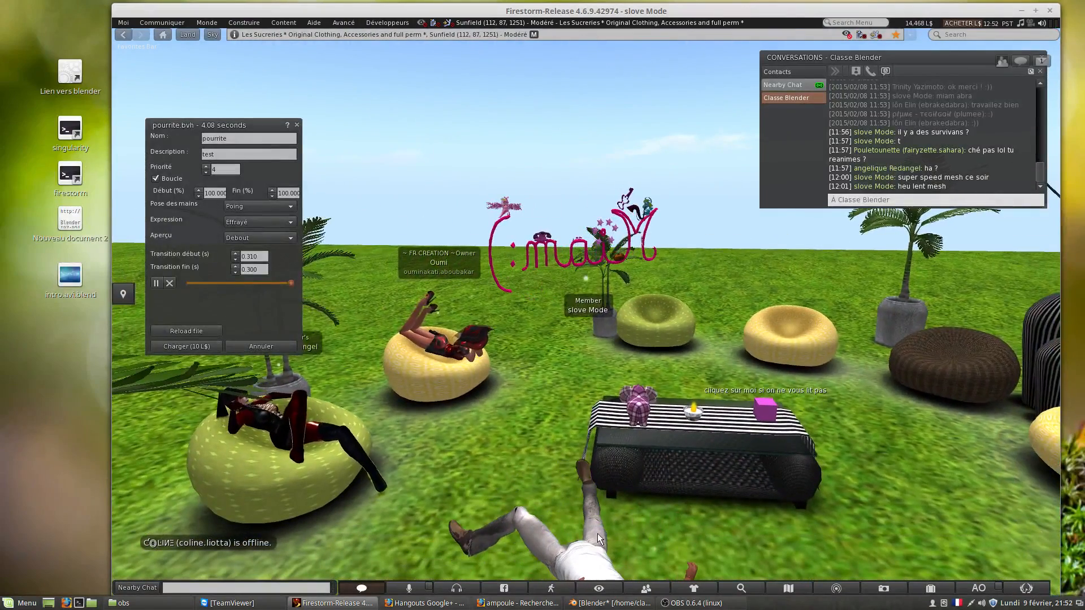
left_click_drag(578, 551, 485, 519, "ctrl+alt")
mouse_move(588, 313)
left_mouse_down("ctrl+alt")
mouse_move(565, 288)
mouse_move(537, 294)
mouse_move(588, 313)
left_mouse_up("ctrl+alt")
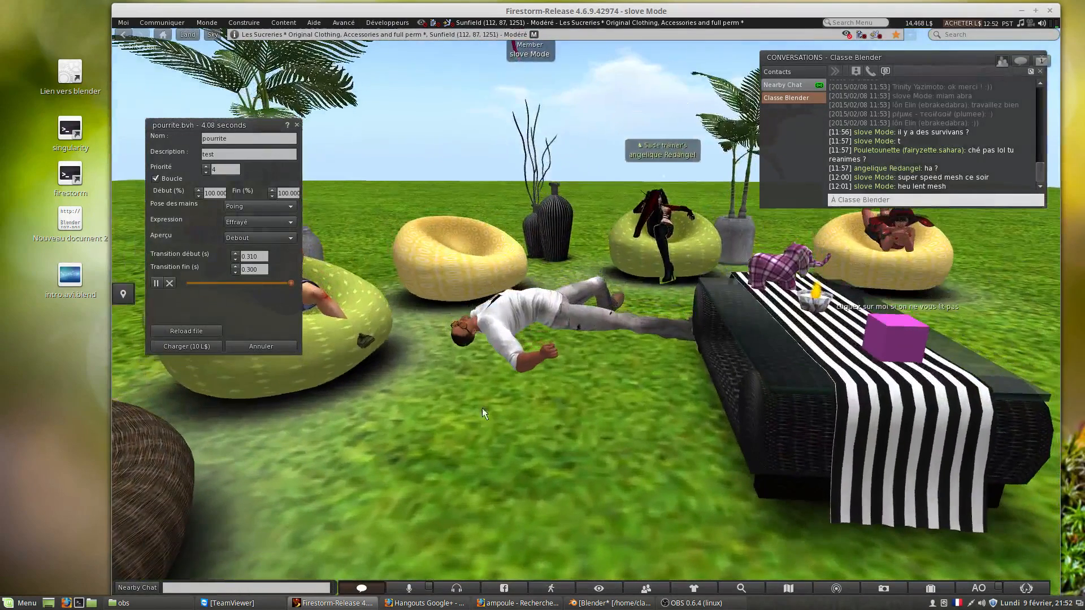
Pause, stop and replay the animation preview while viewing the avatar's lying pose from the side.
left_click(156, 282)
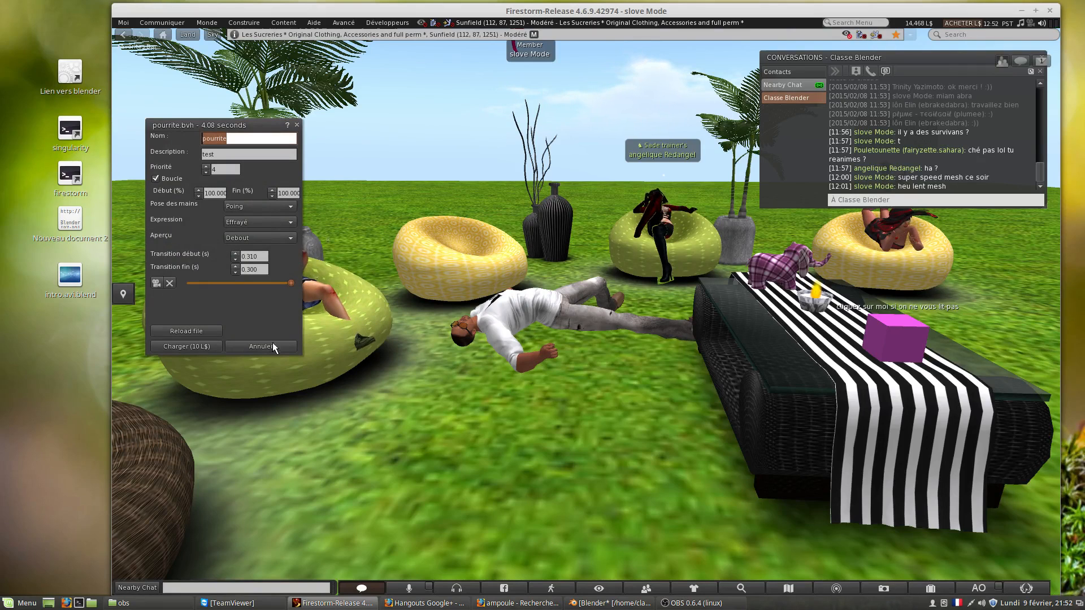
left_click(169, 284)
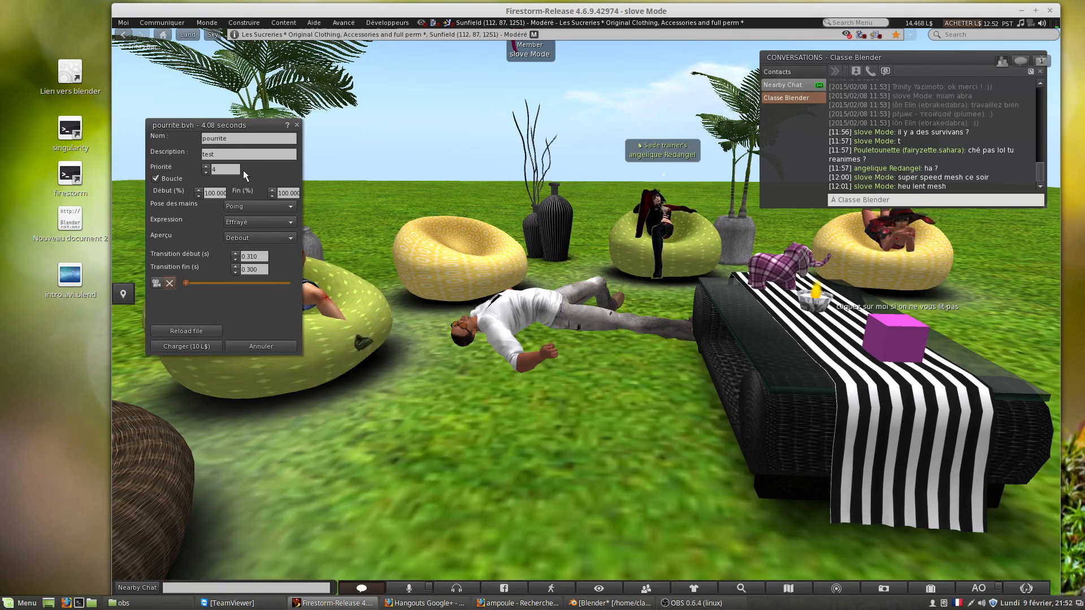
left_click(156, 283)
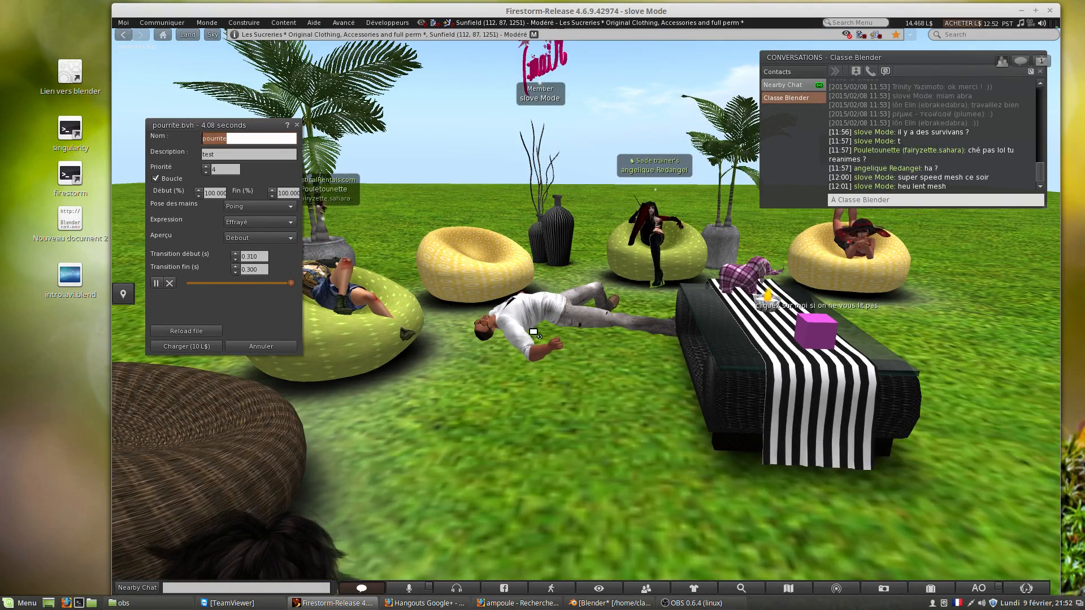
left_click_drag(532, 324, 612, 295, "ctrl+alt")
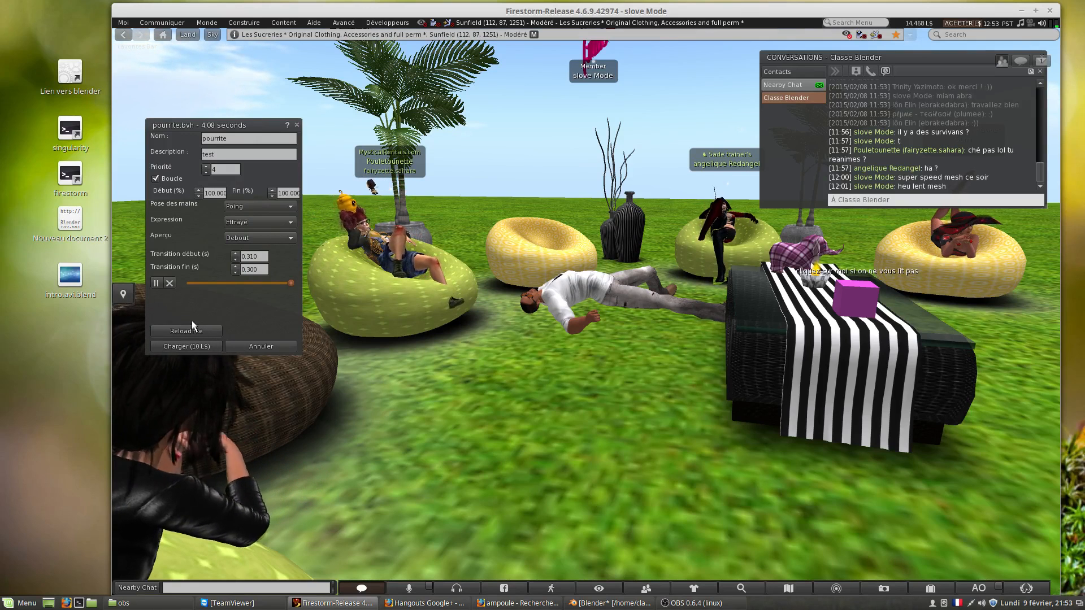
Stop the preview and scrub the animation between its start and end, checking the avatar's height above the grass from ground level.
left_click(169, 283)
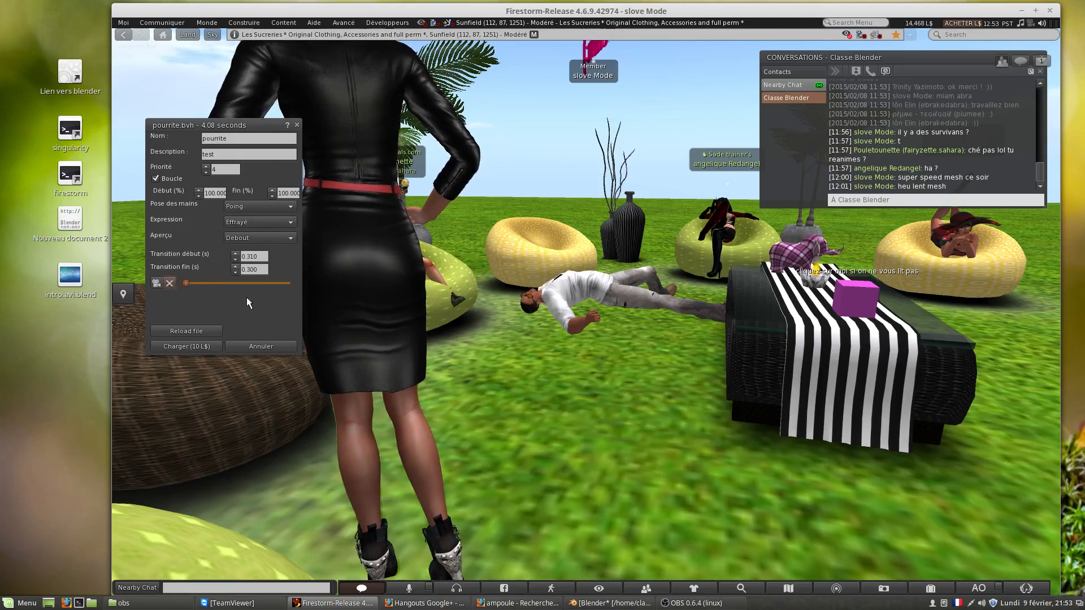
left_click_drag(184, 283, 314, 285)
left_click_drag(235, 284, 131, 290)
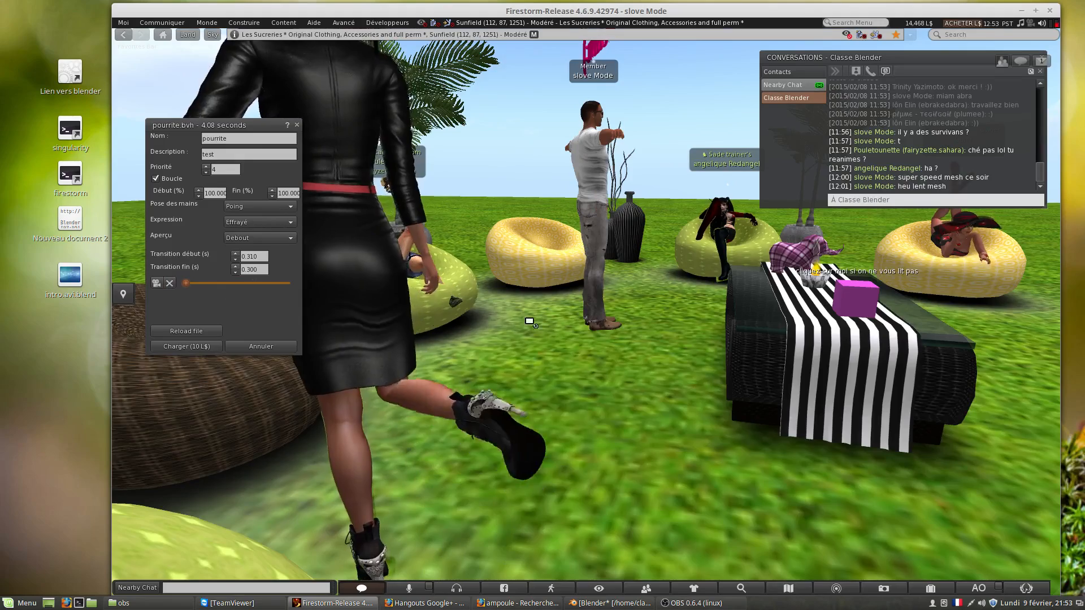
left_click_drag(528, 321, 499, 242, "ctrl+alt")
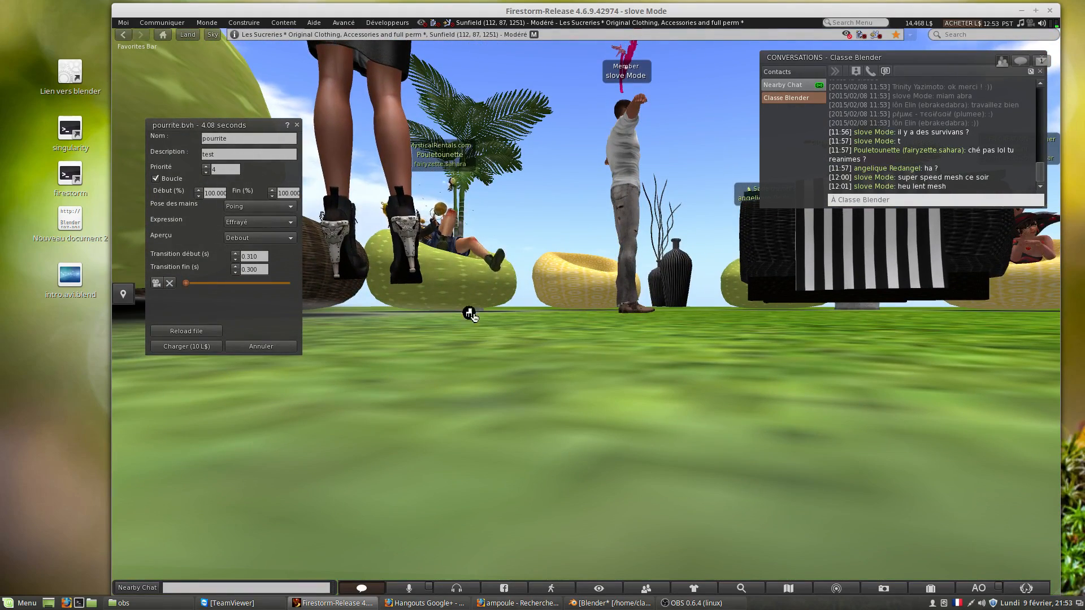
left_click_drag(188, 283, 293, 291)
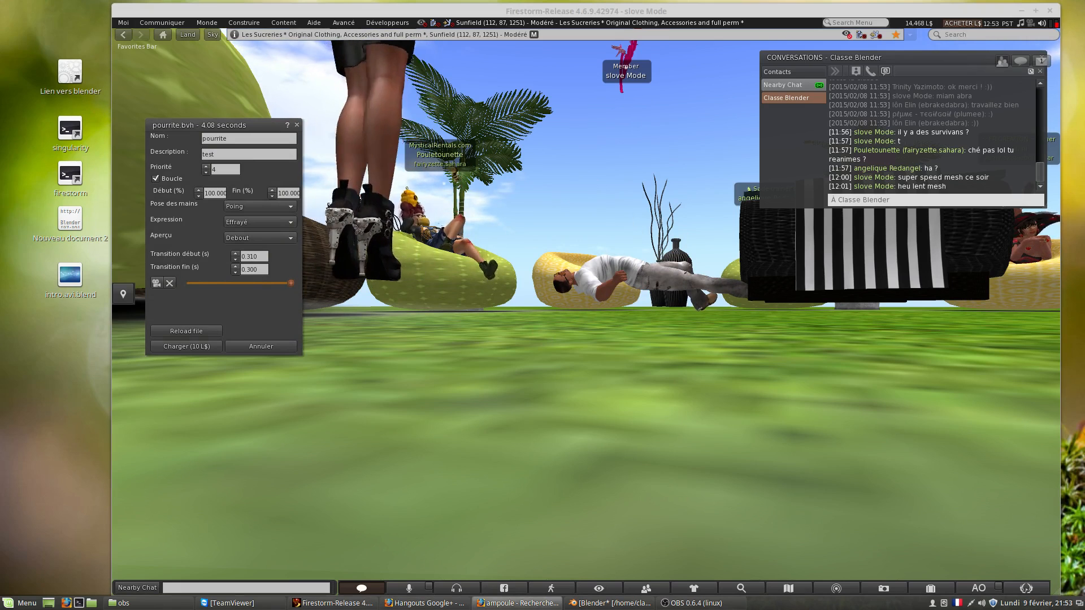
Switch to Blender and scrub the timeline to frame 99 to view the avatar's fallen pose.
left_click(616, 603)
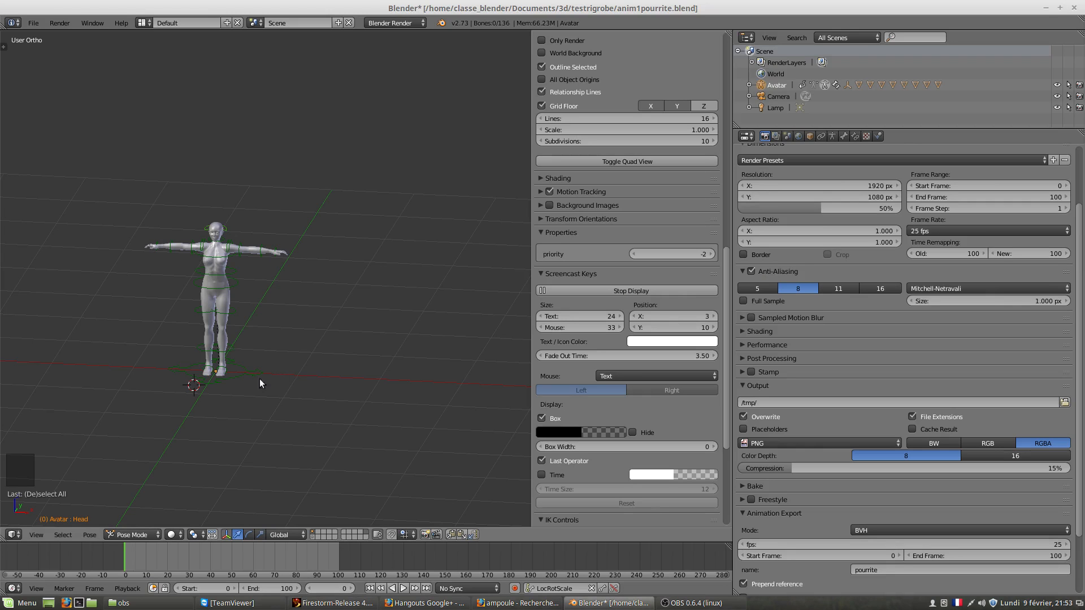
left_click_drag(128, 557, 337, 559)
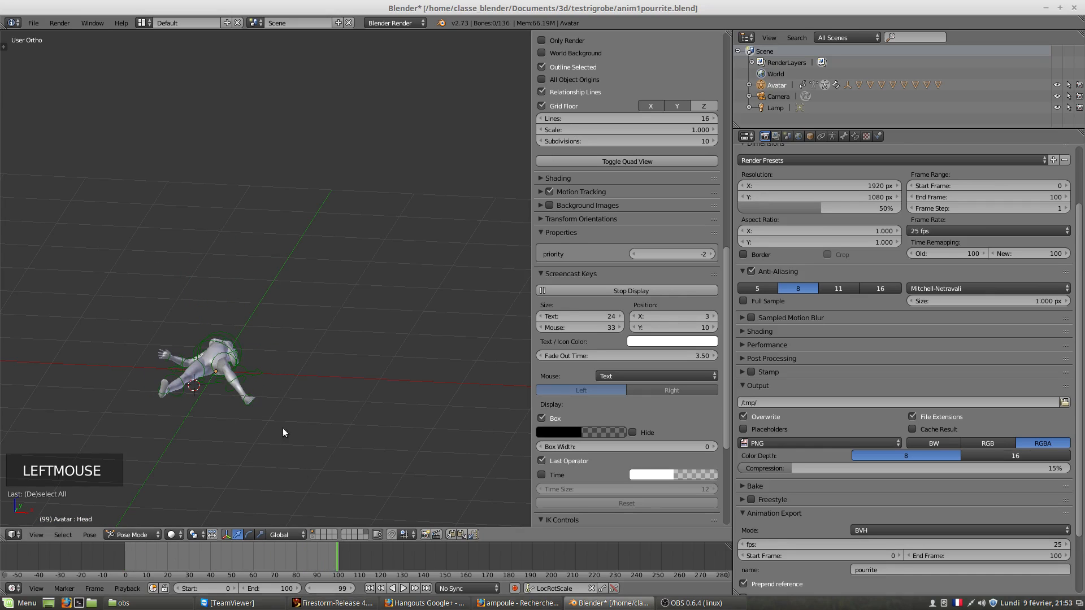
middle_click_drag(282, 428, 141, 388)
scroll(156, 385, "up", 4)
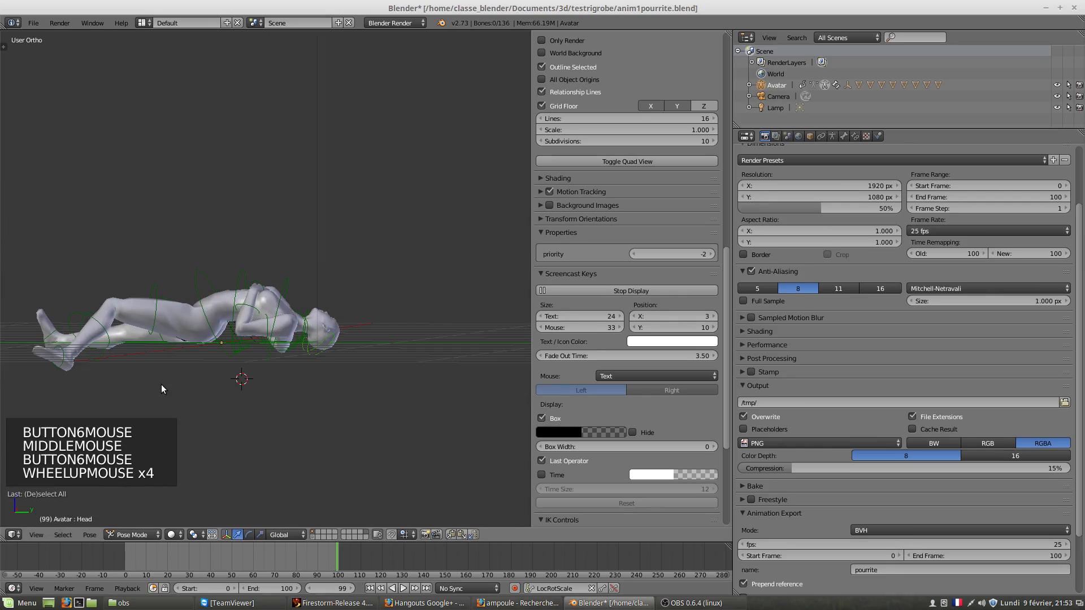
Examine the fallen pose relative to the floor line from the front and right orthographic views.
key("KP_1")
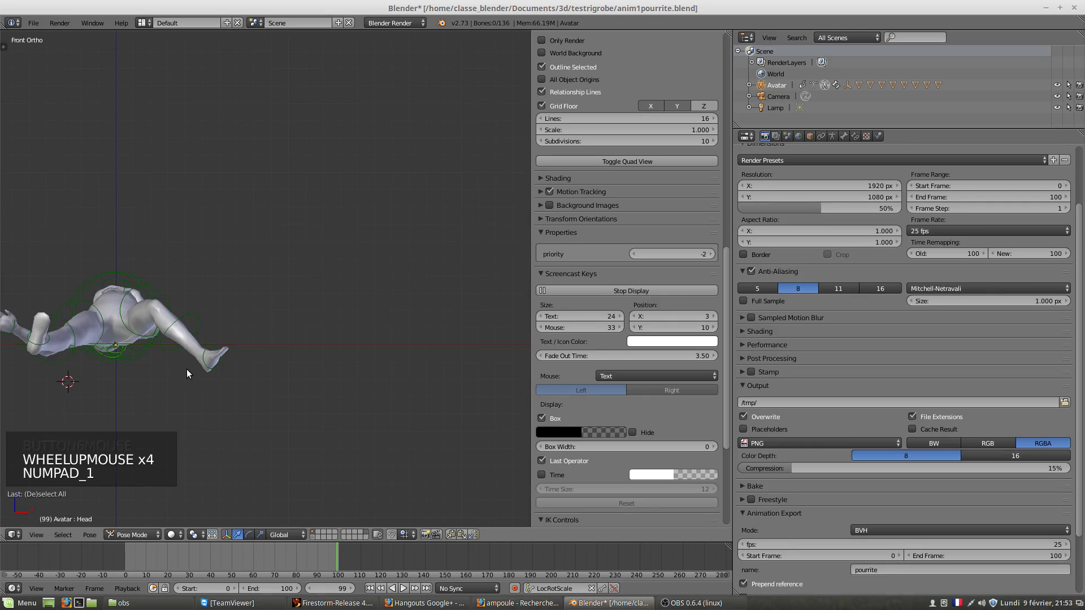
key("KP_3")
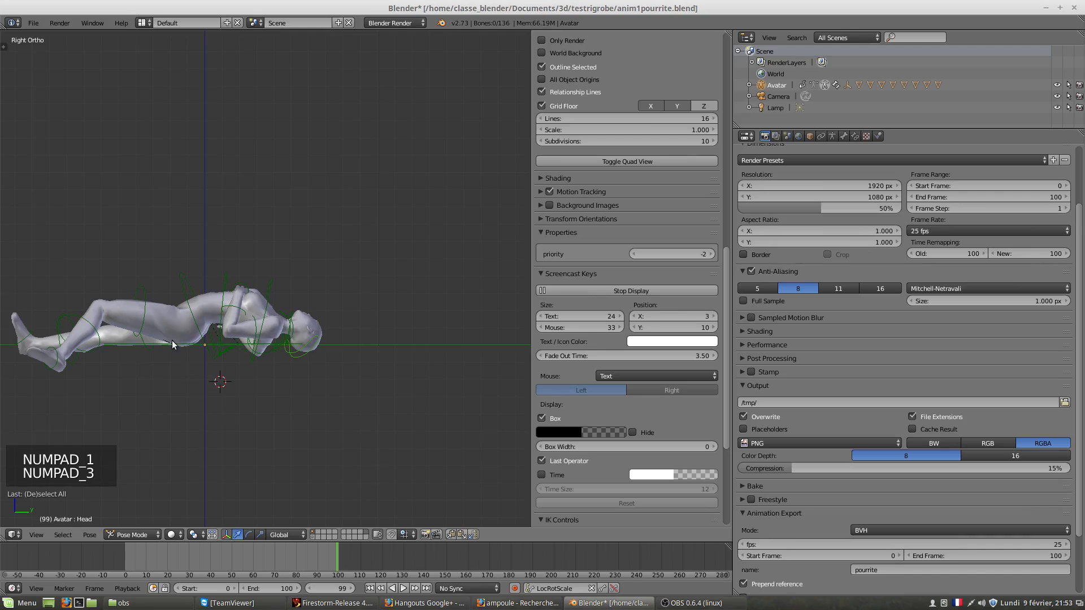
scroll(174, 342, "up", 1)
scroll(192, 339, "left", 1, "shift")
middle_click(327, 337, "shift")
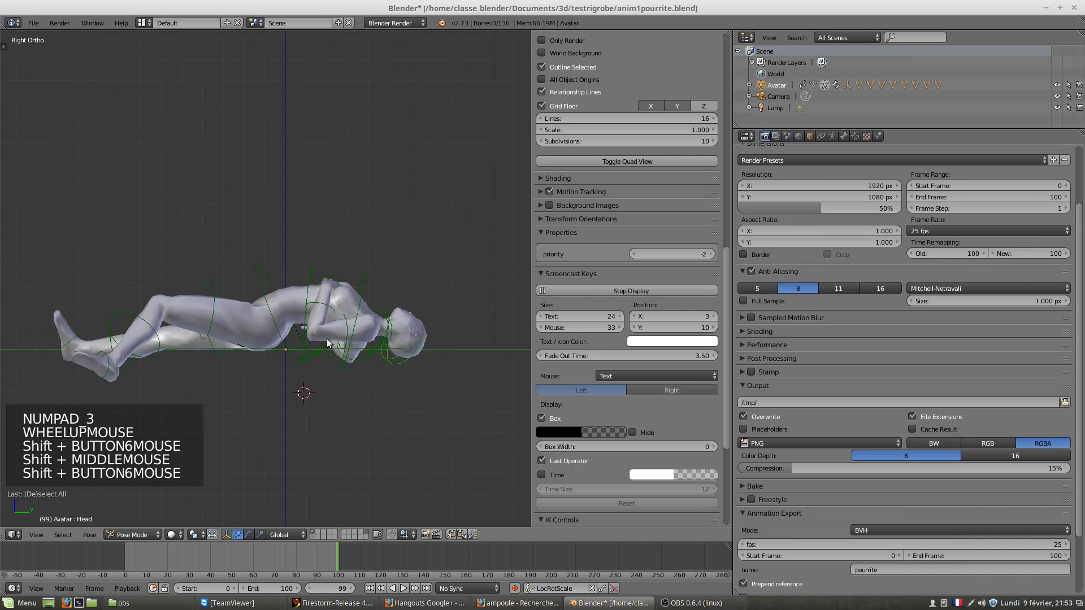
scroll(329, 353, "left", 3, "shift")
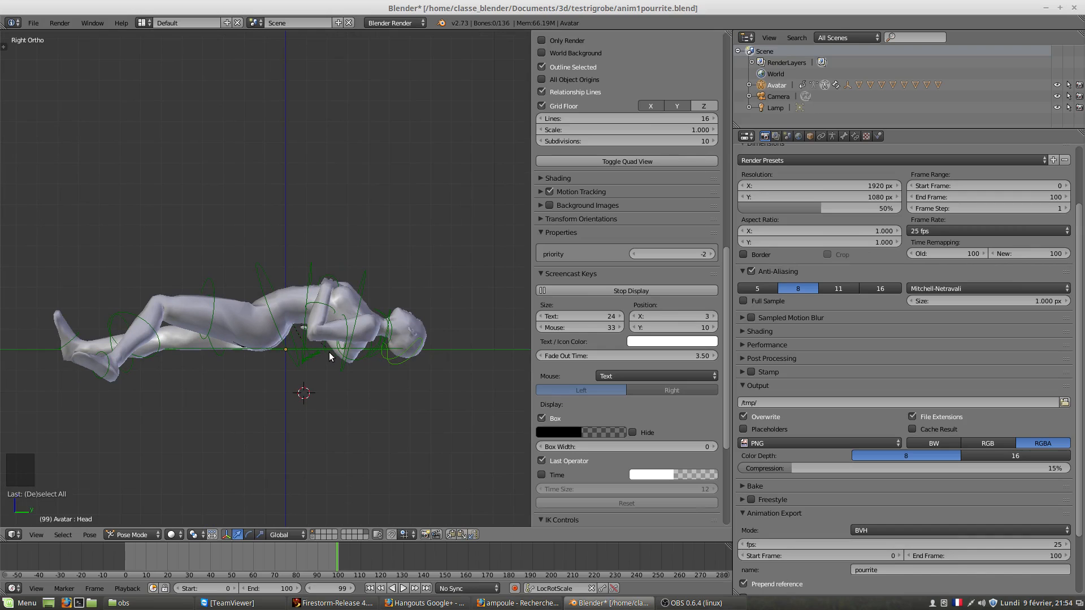
scroll(327, 350, "up", 2)
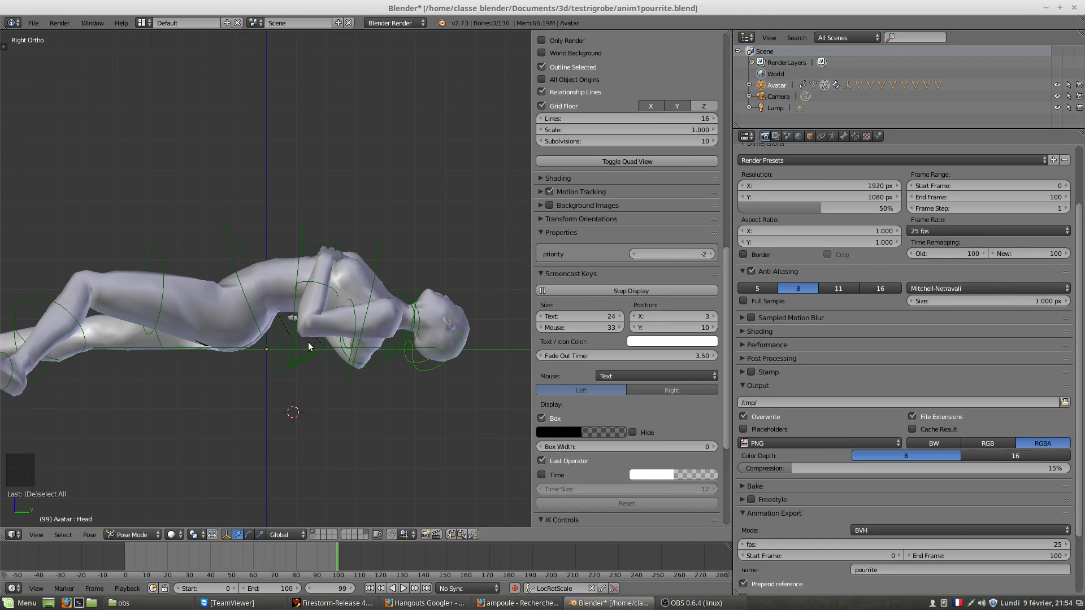
scroll(298, 356, "down", 1)
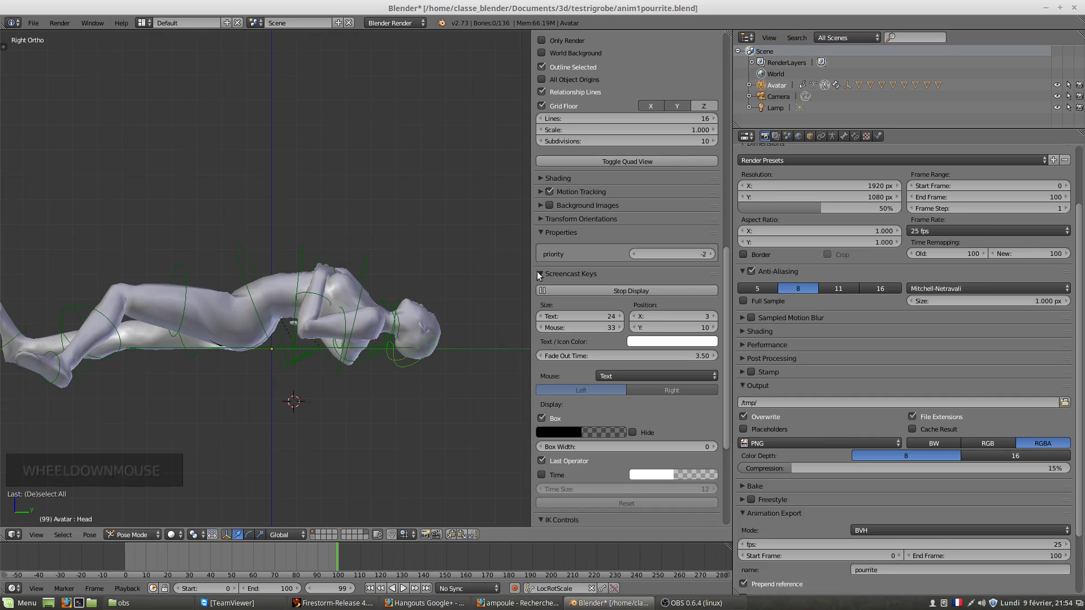
scroll(413, 337, "down", 2)
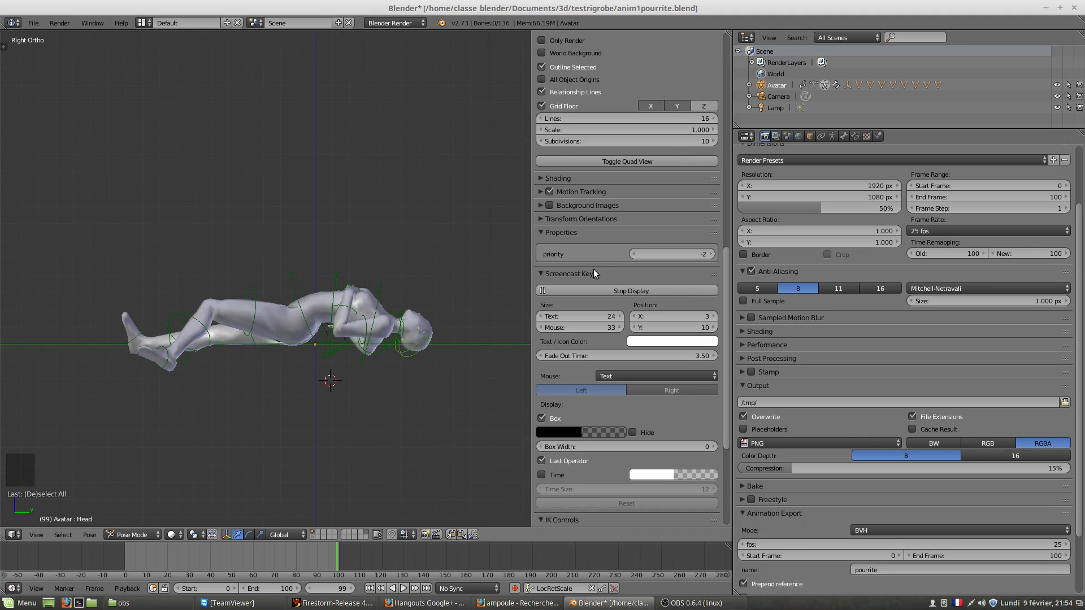
Select the COG bone and inspect its location in the transform properties.
scroll(600, 214, "up", 18)
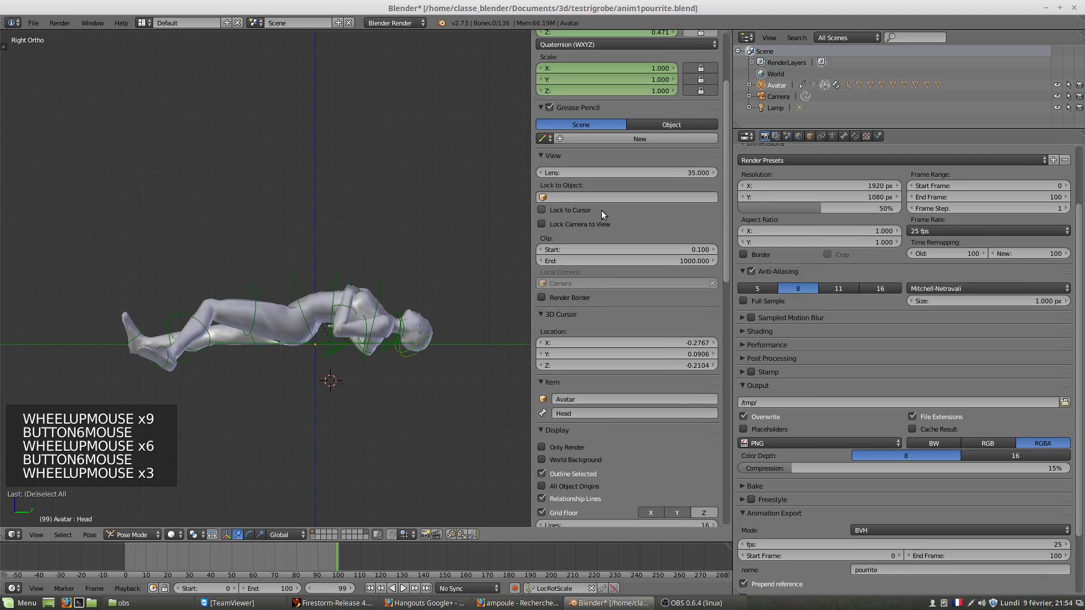
right_click(335, 354)
scroll(565, 299, "up", 12)
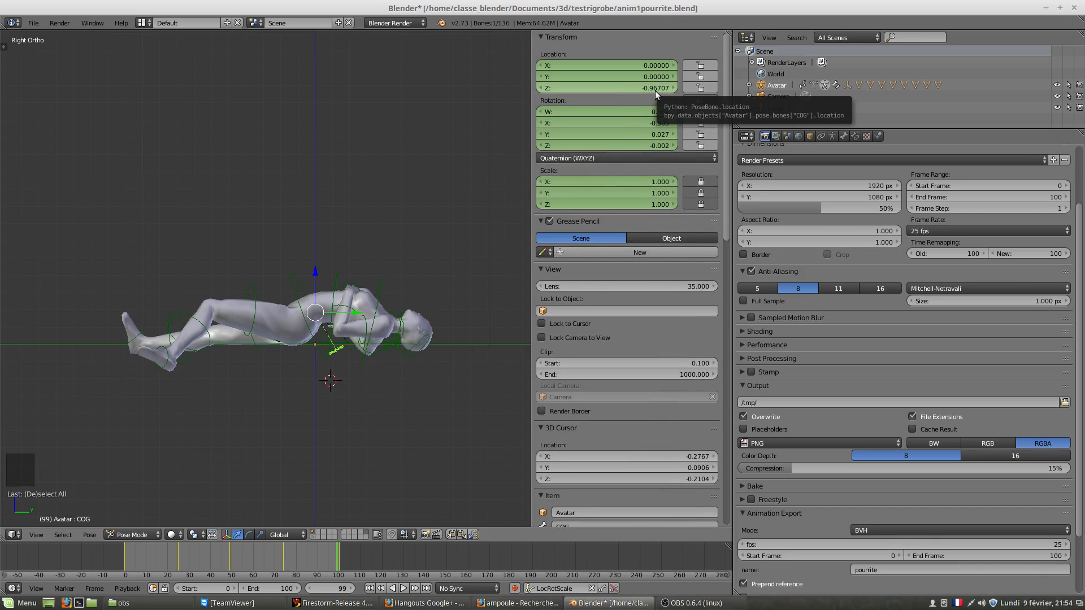
right_click(299, 337)
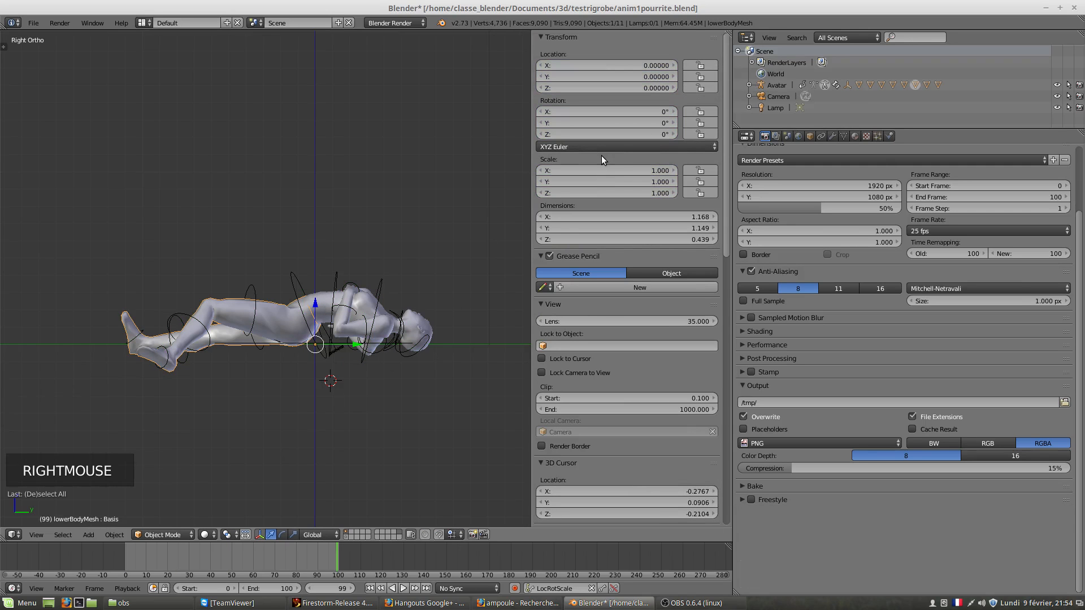
right_click(338, 357)
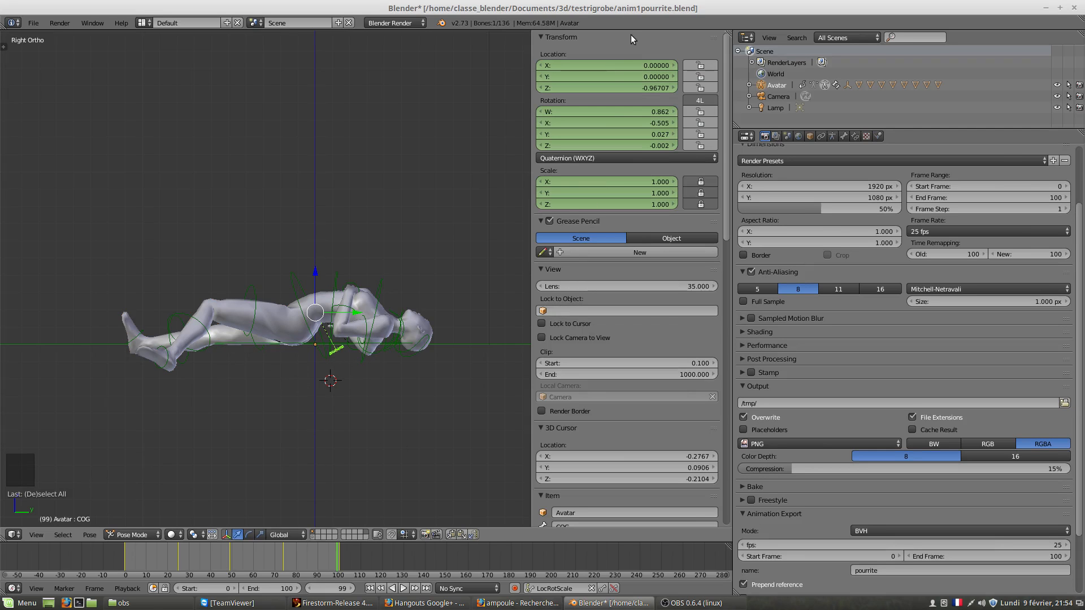
Move the Blender window aside to return to Firestorm and look into the avatar's Apparence options.
left_click_drag(626, 7, 0, 65)
left_click(661, 486)
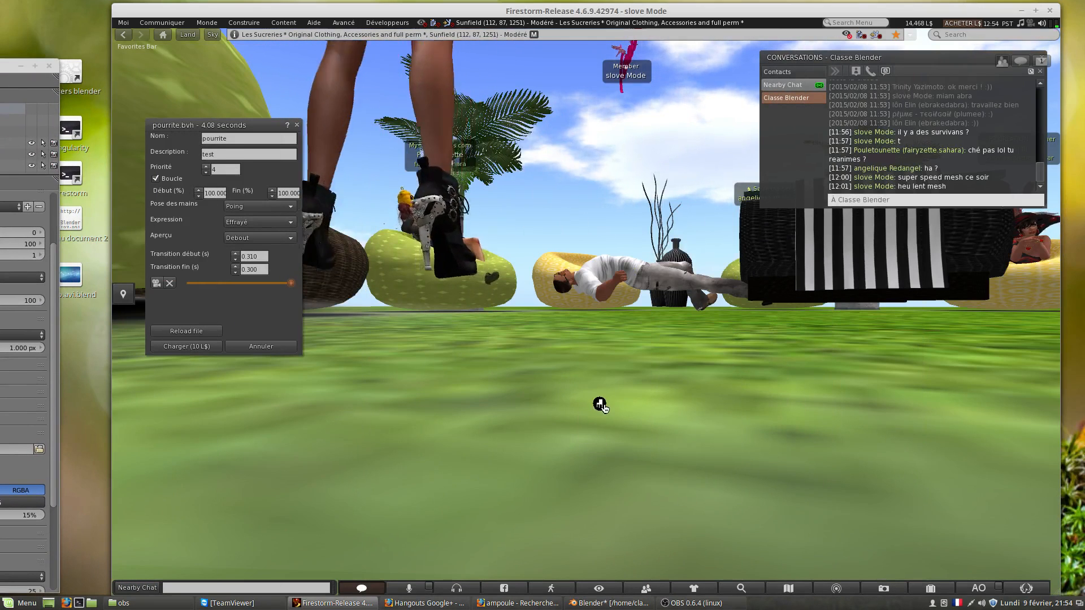
scroll(604, 404, "up", 5)
scroll(634, 388, "down", 5)
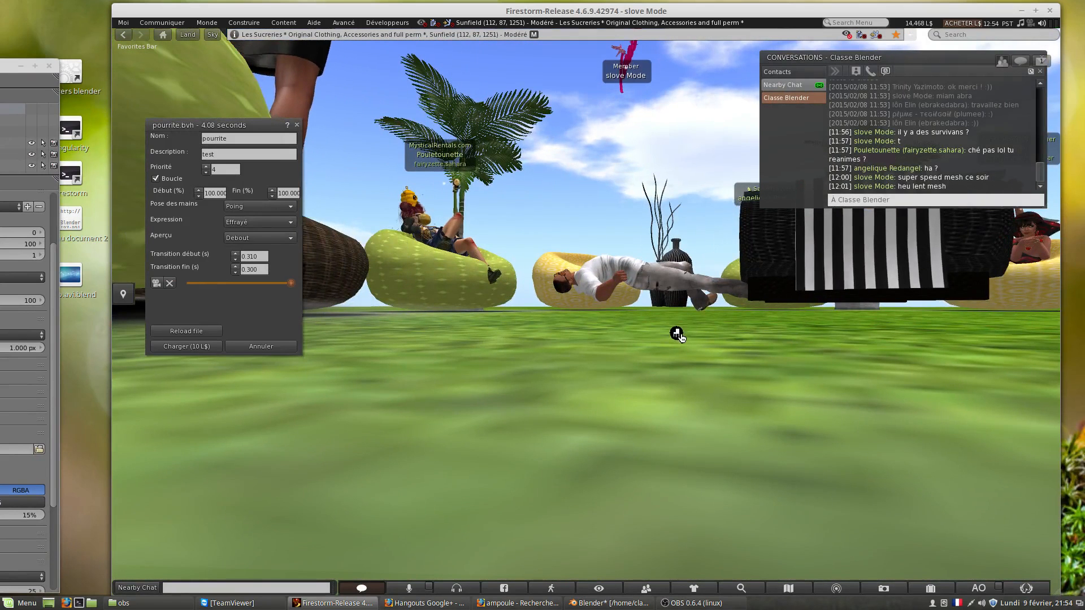
right_click(660, 280)
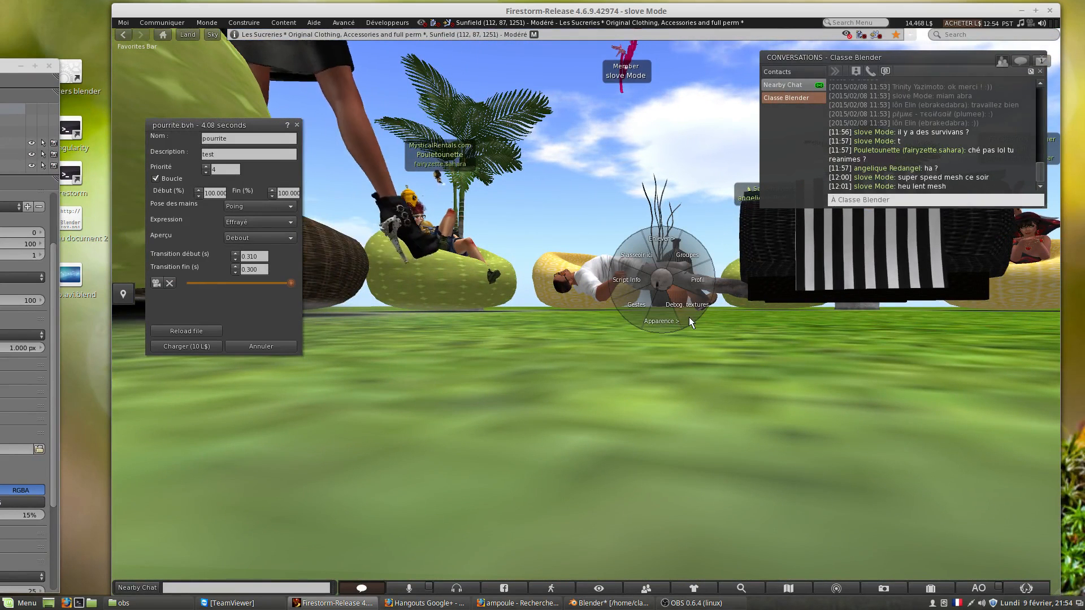
left_click(668, 320)
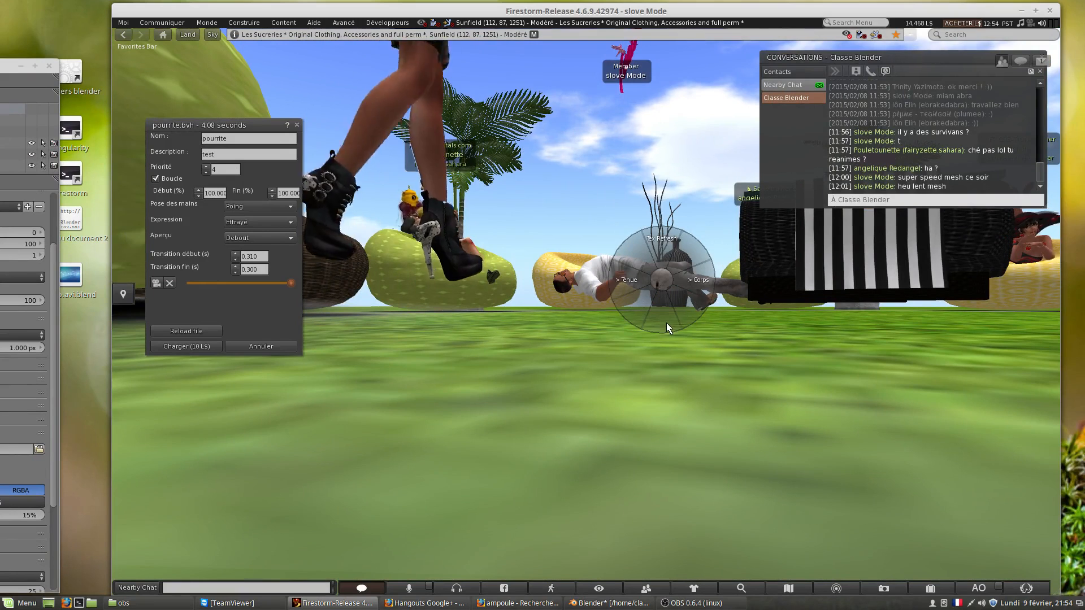
left_click(622, 397)
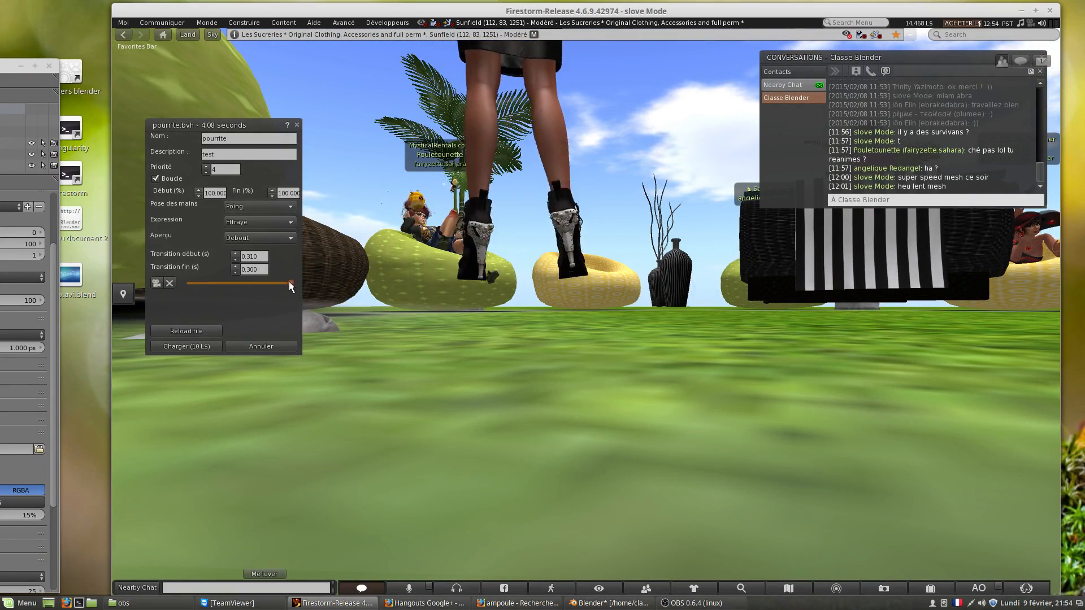
Scrub the animation preview back to its start and bring the avatar into close view, standing it up from the beanbag.
left_click_drag(289, 281, 158, 283)
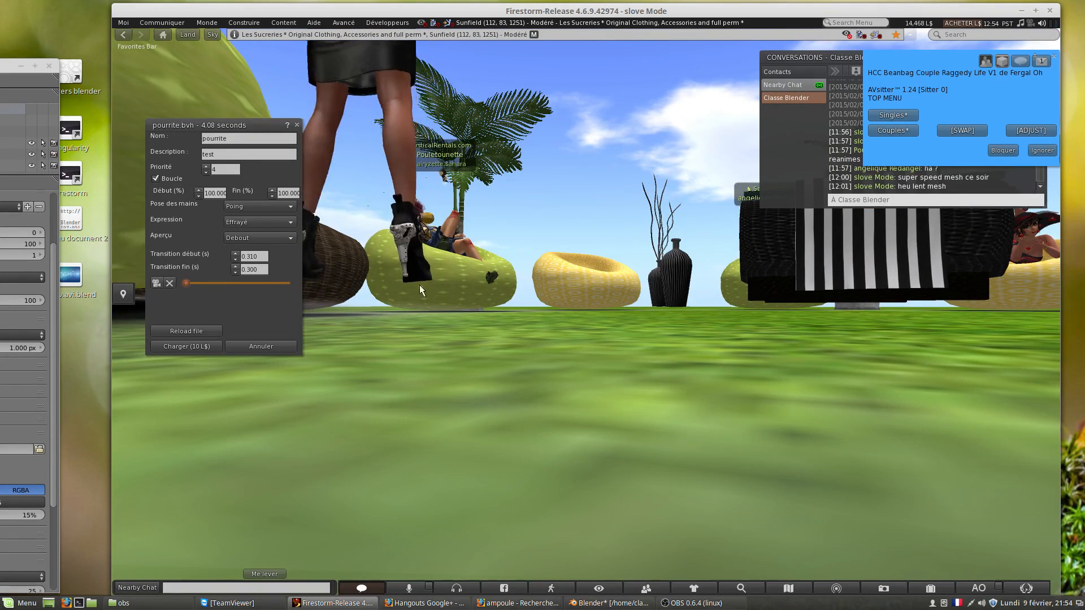
scroll(604, 287, "down", 5)
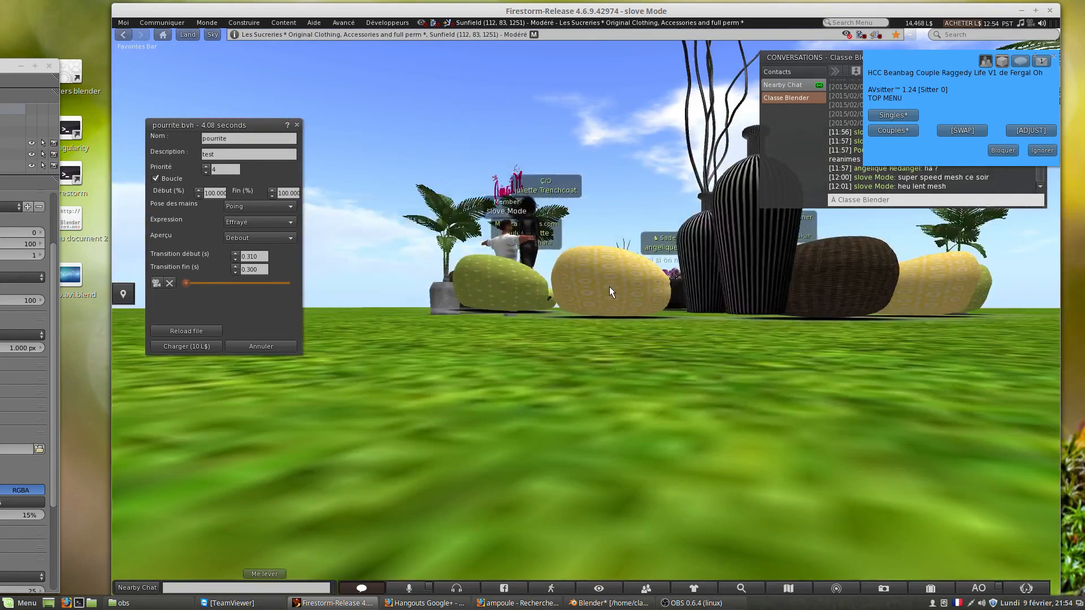
scroll(609, 287, "up", 2)
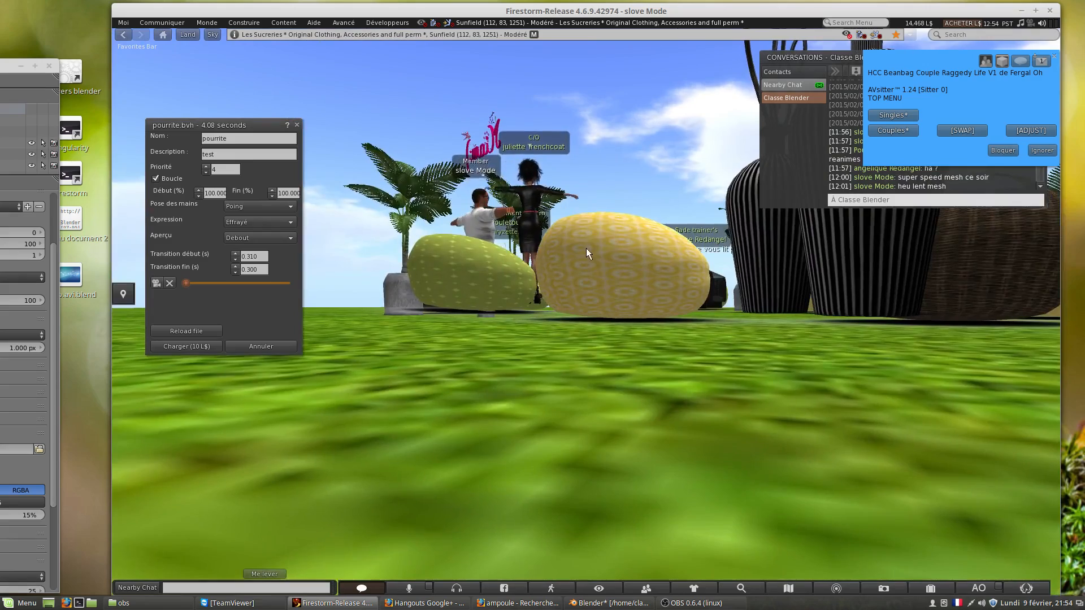
left_click_drag(585, 249, 310, 302, "ctrl+alt")
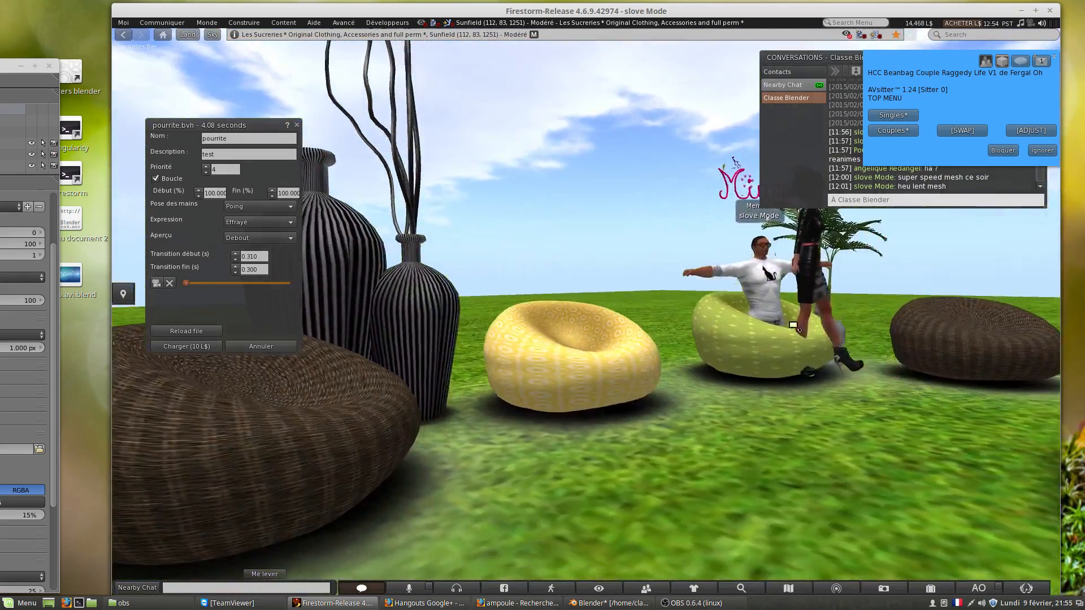
left_click_drag(959, 338, 935, 338, "ctrl+alt")
left_click_drag(567, 357, 584, 311, "ctrl+alt")
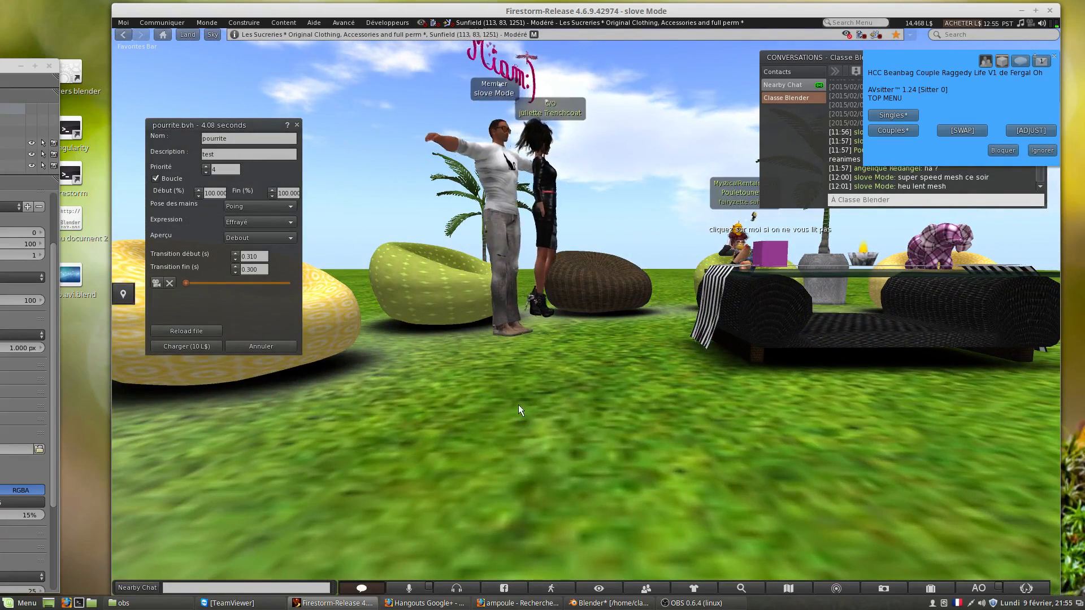
Set the preview's Aperçu option to Assis and play the pourrite animation to examine the fallen avatar.
left_click_drag(520, 251, 510, 288, "ctrl+alt")
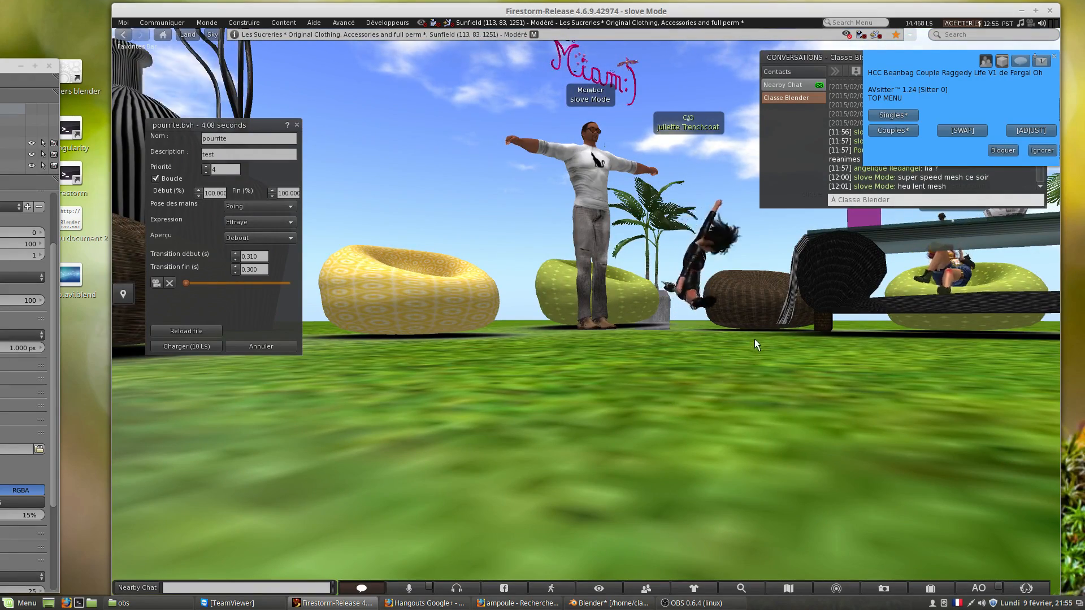
left_click_drag(755, 340, 530, 201, "ctrl+alt")
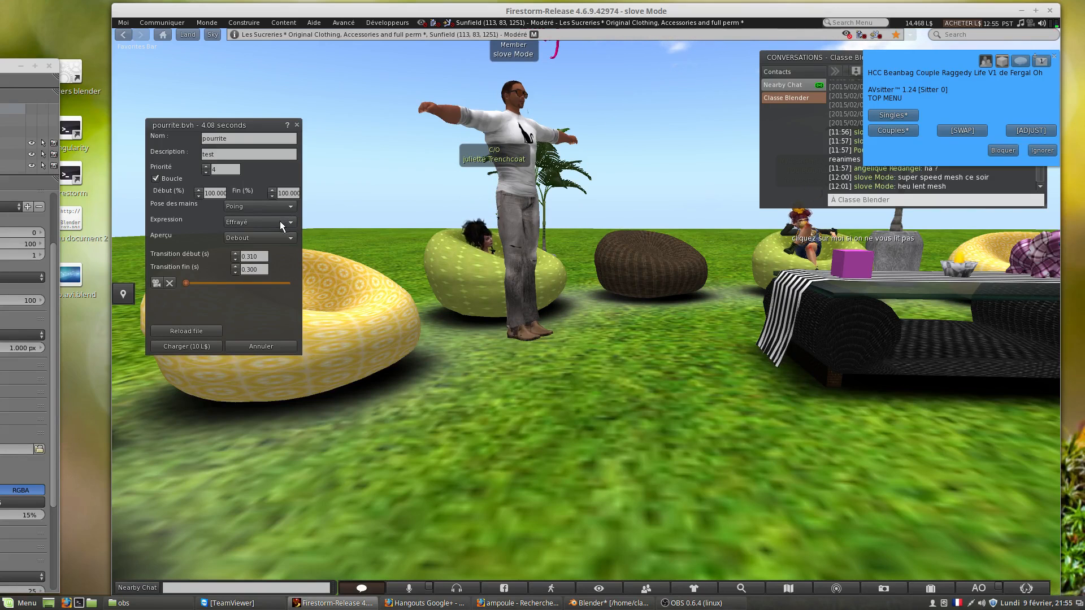
left_click(272, 236)
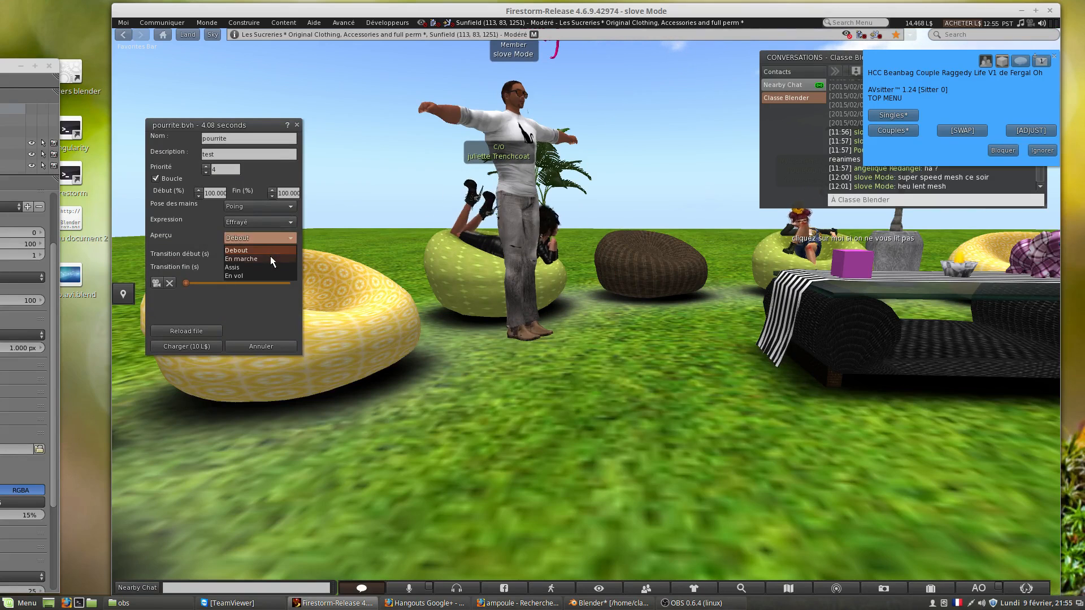
left_click(270, 256)
left_click(270, 240)
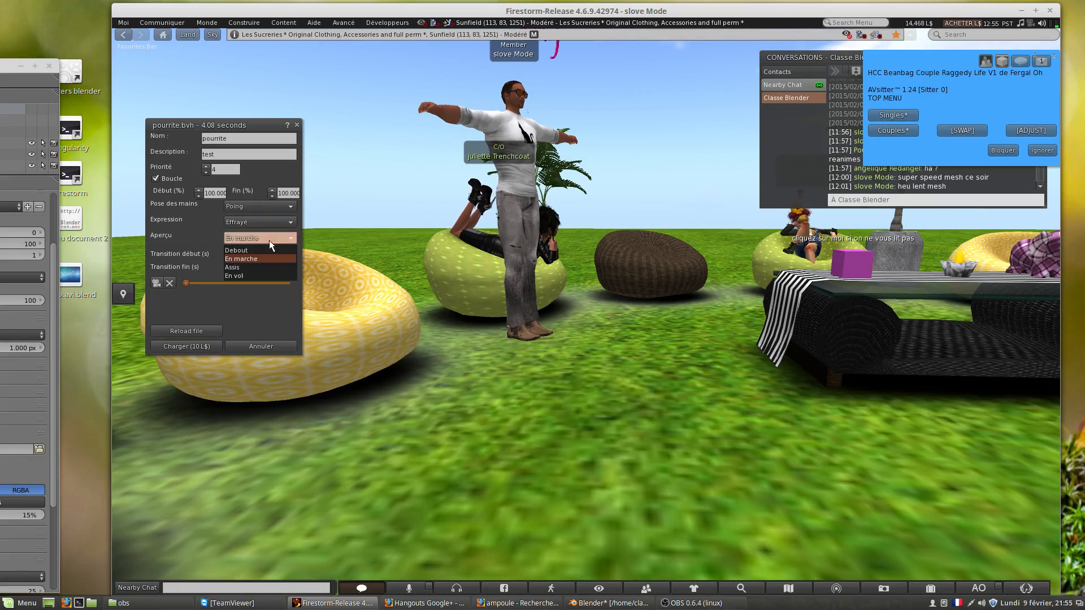
left_click(270, 267)
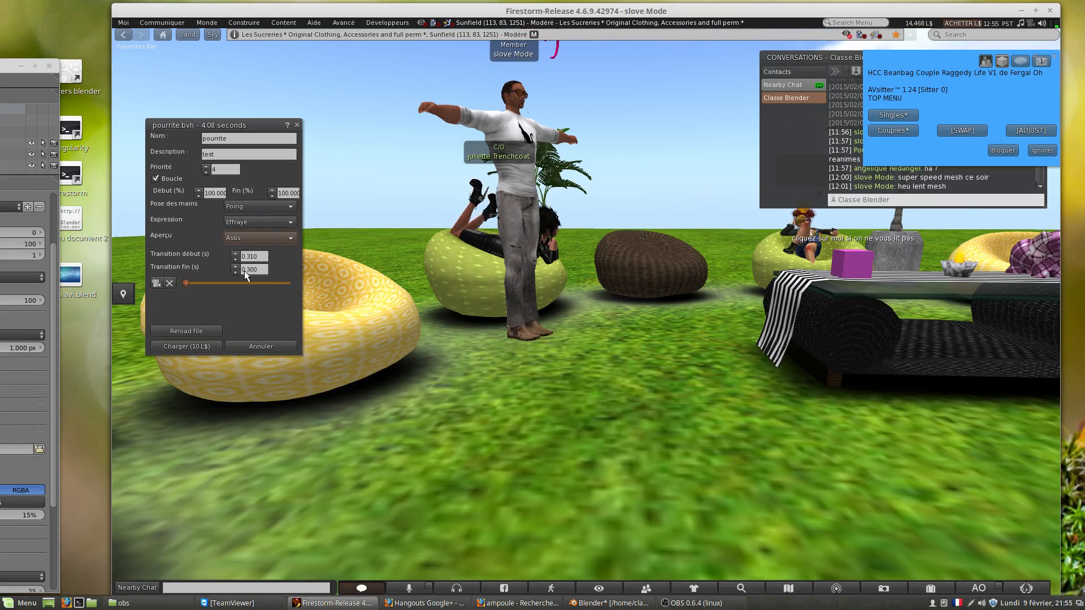
left_click(157, 280)
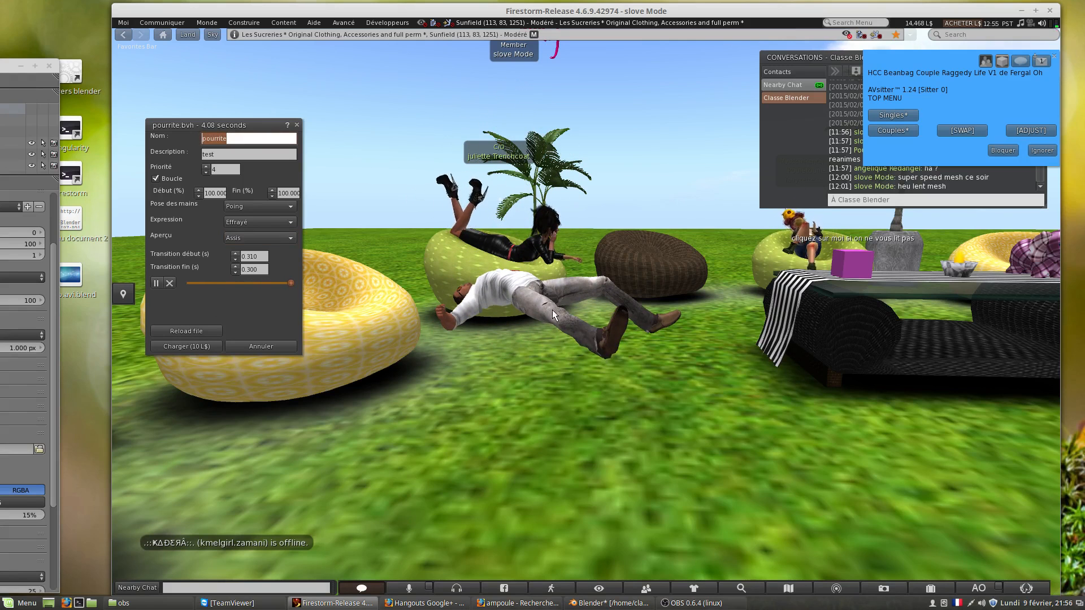
mouse_move(552, 311)
left_mouse_down("ctrl+alt")
mouse_move(585, 285)
mouse_move(587, 257)
mouse_move(532, 264)
mouse_move(525, 295)
mouse_move(571, 305)
left_mouse_up("ctrl+alt")
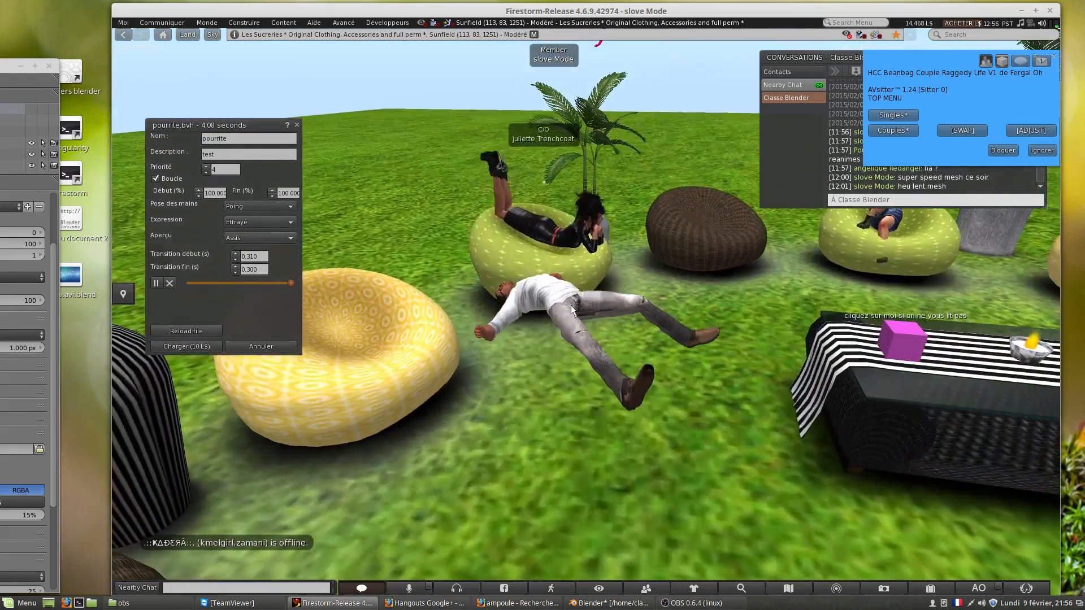
Pause the preview, rewind it to its start and set Aperçu back to Debout.
left_click(155, 283)
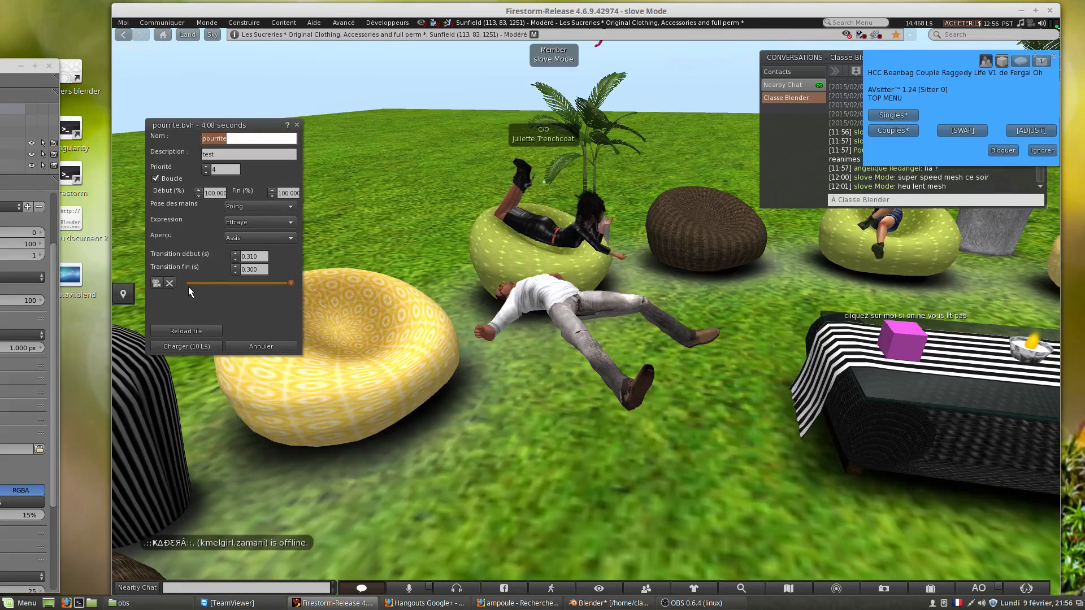
left_click_drag(291, 282, 175, 281)
key("Escape")
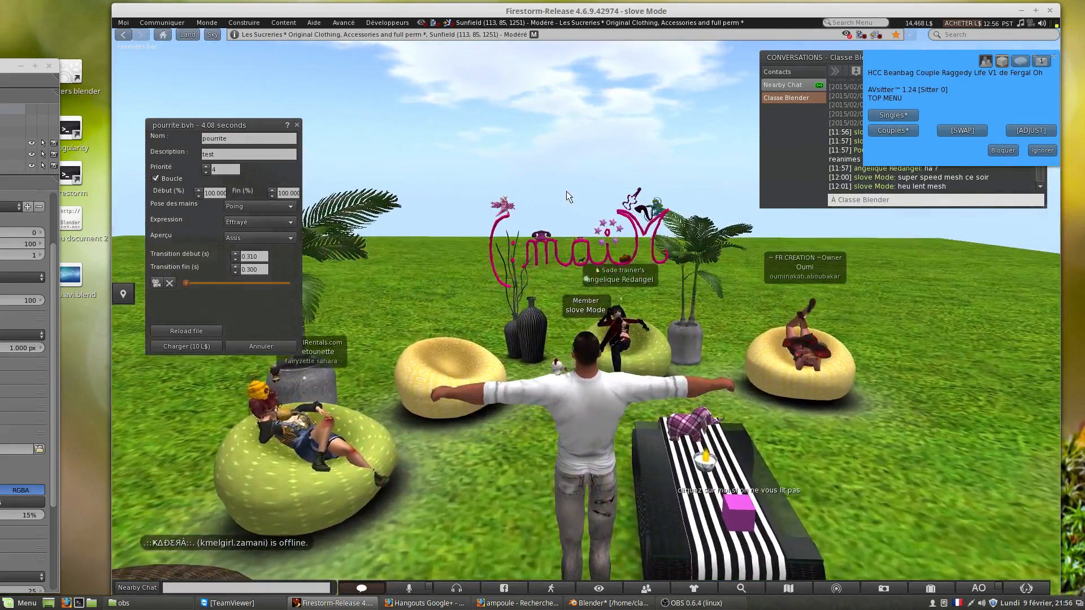
left_click(231, 238)
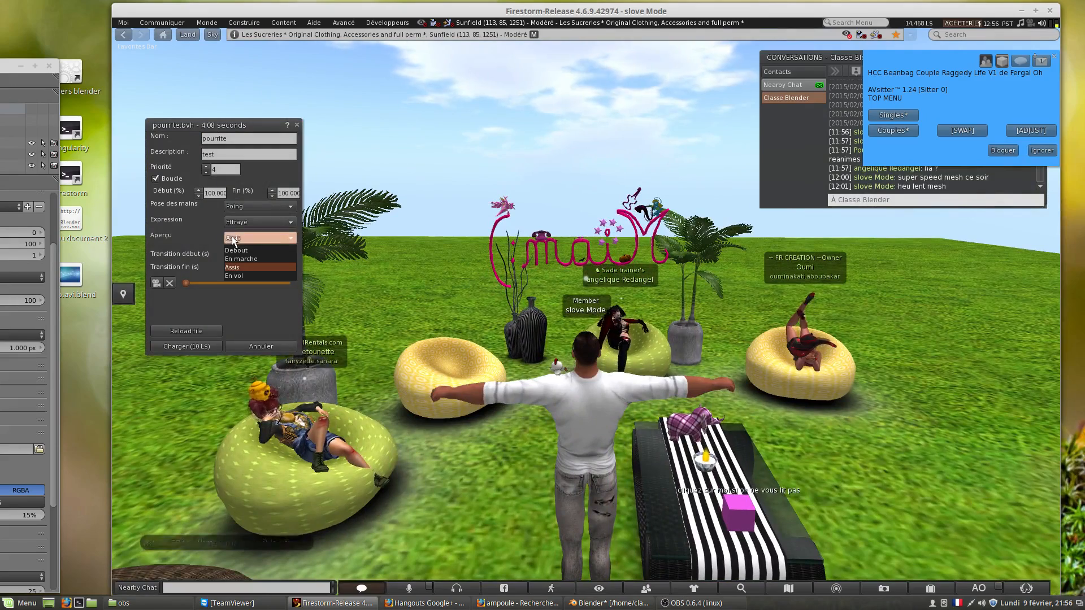
left_click(240, 253)
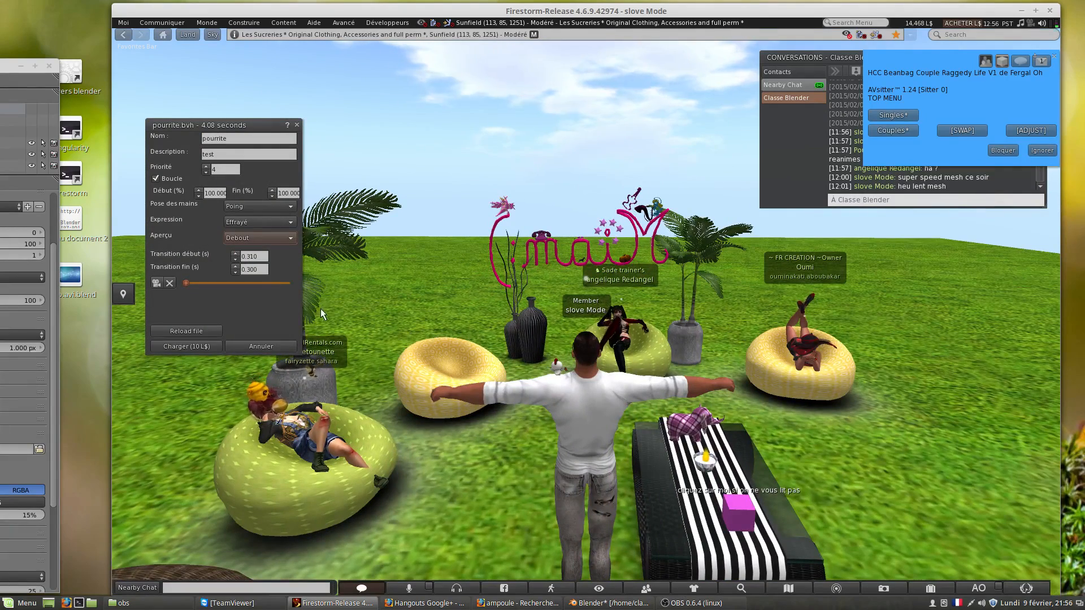
Turn and walk the avatar into the open grass area between the beanbags and the striped table.
left_click_drag(599, 421, 492, 421)
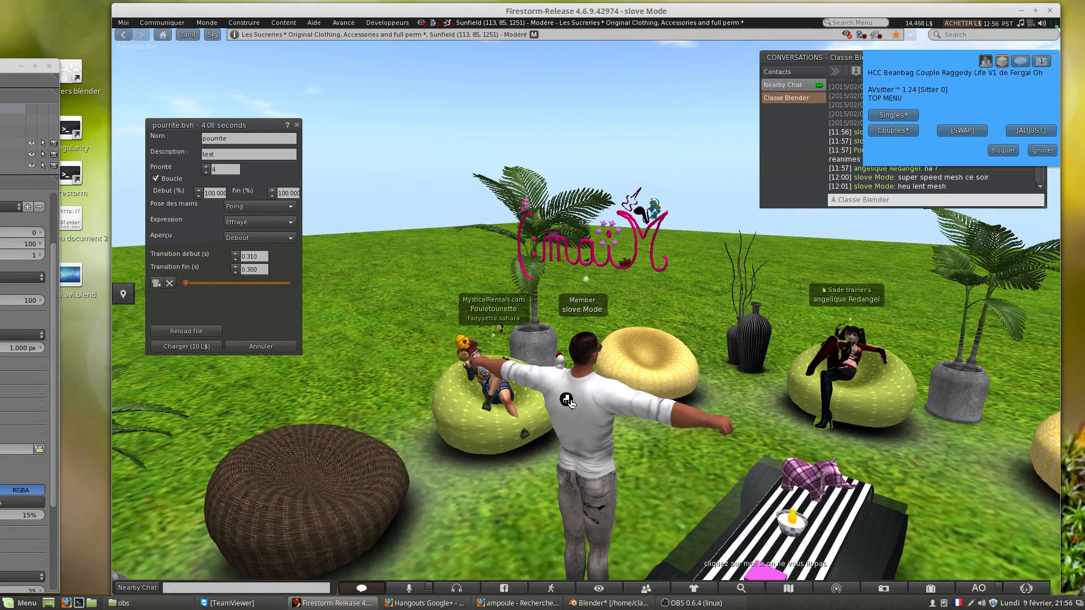
left_click_drag(596, 400, 572, 408)
key("Up")
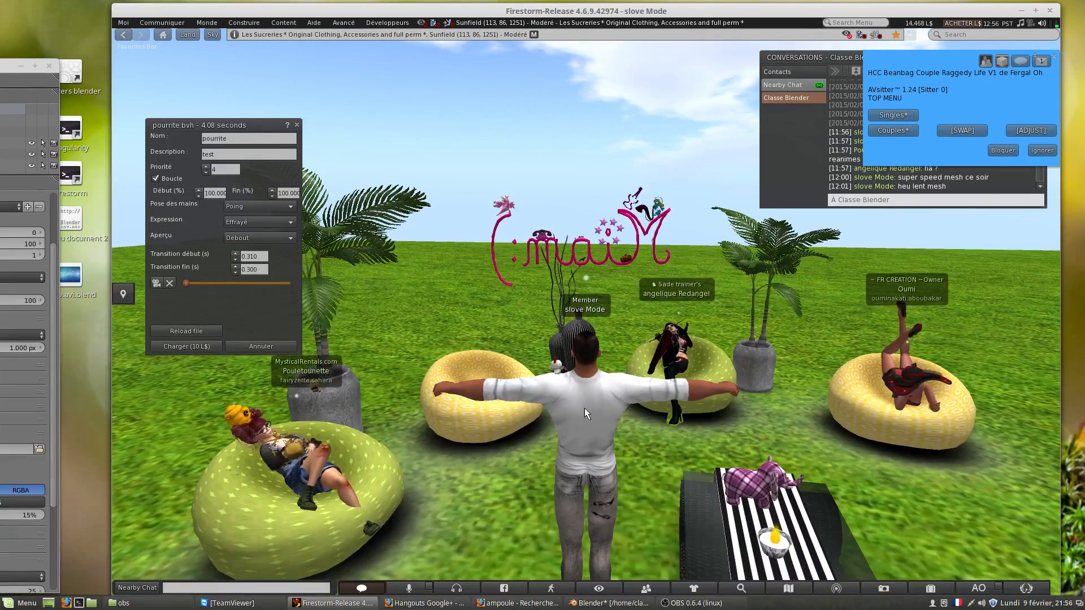
left_click_drag(599, 410, 592, 408)
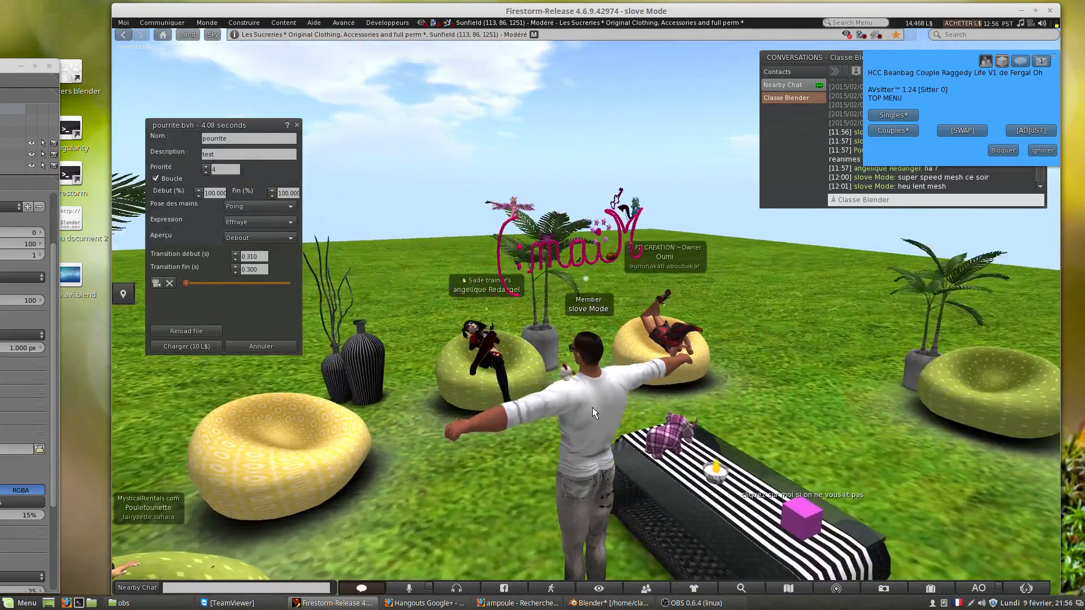
key("Up")
key("Up")
key("Right")
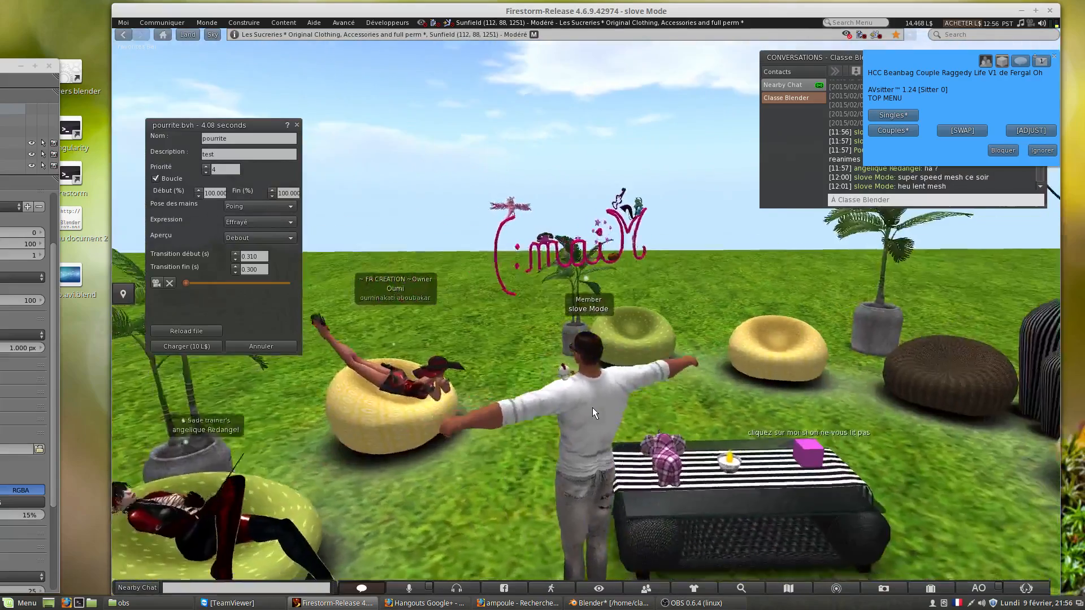
key("Left")
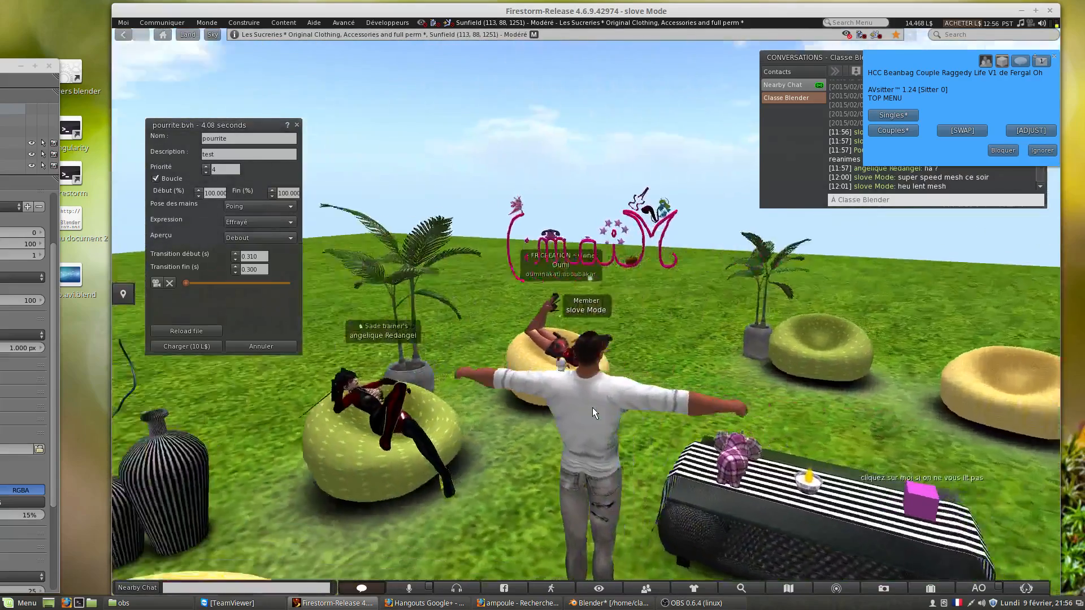
key("Left")
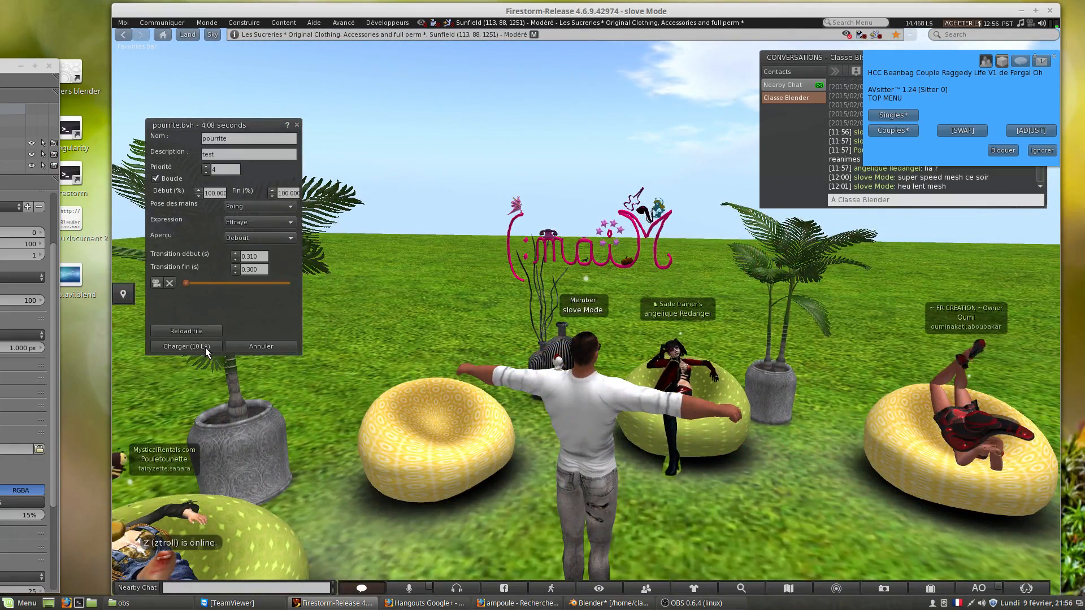
Upload the pourrite animation for 10 L$ and dismiss the beanbag's pose menu.
left_click(186, 346)
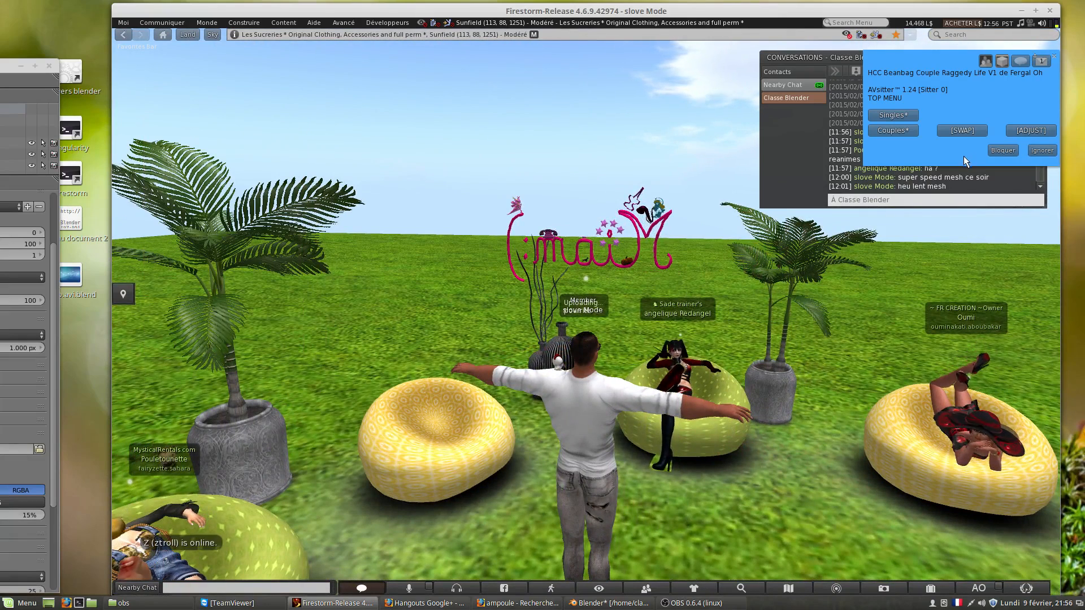
left_click(1042, 150)
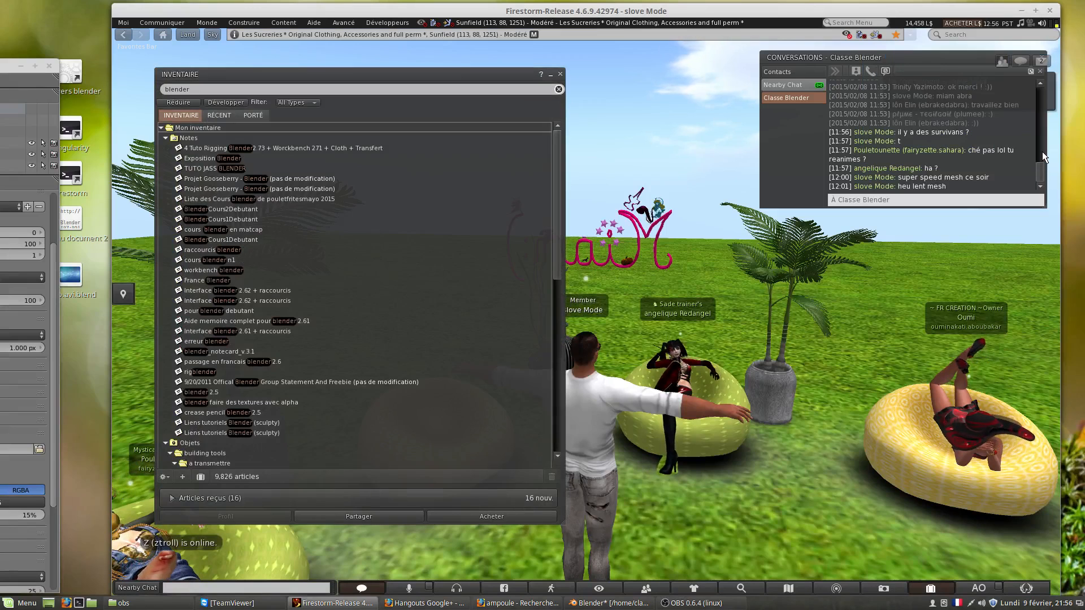
Show the recent inventory items with the "blender" filter cleared and open the pourrite animation from the Animations folder.
left_click(220, 116)
left_click(204, 89)
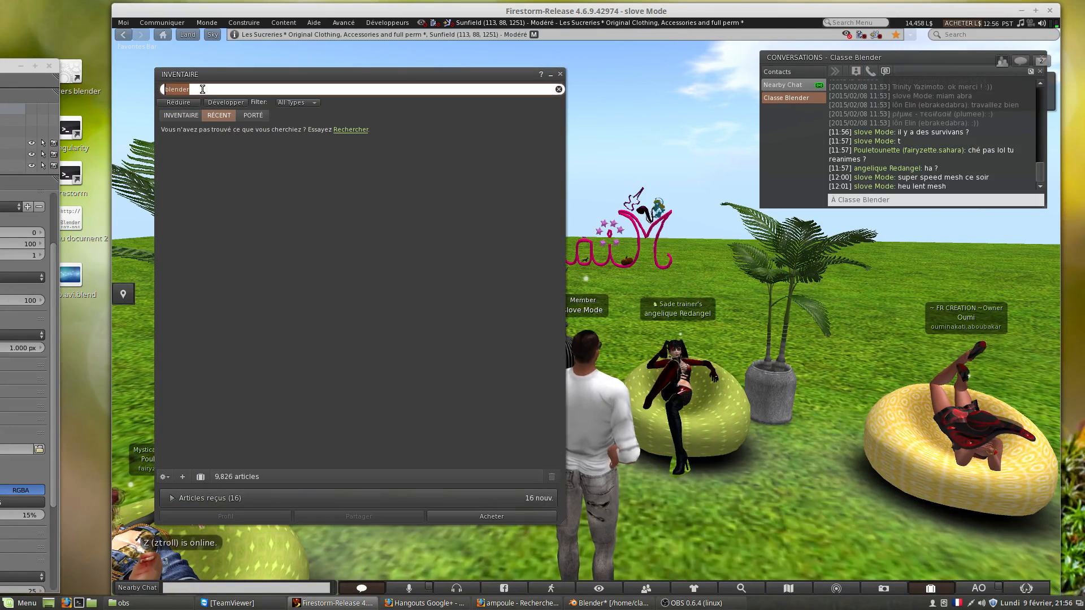
key("BackSpace")
left_click(166, 138)
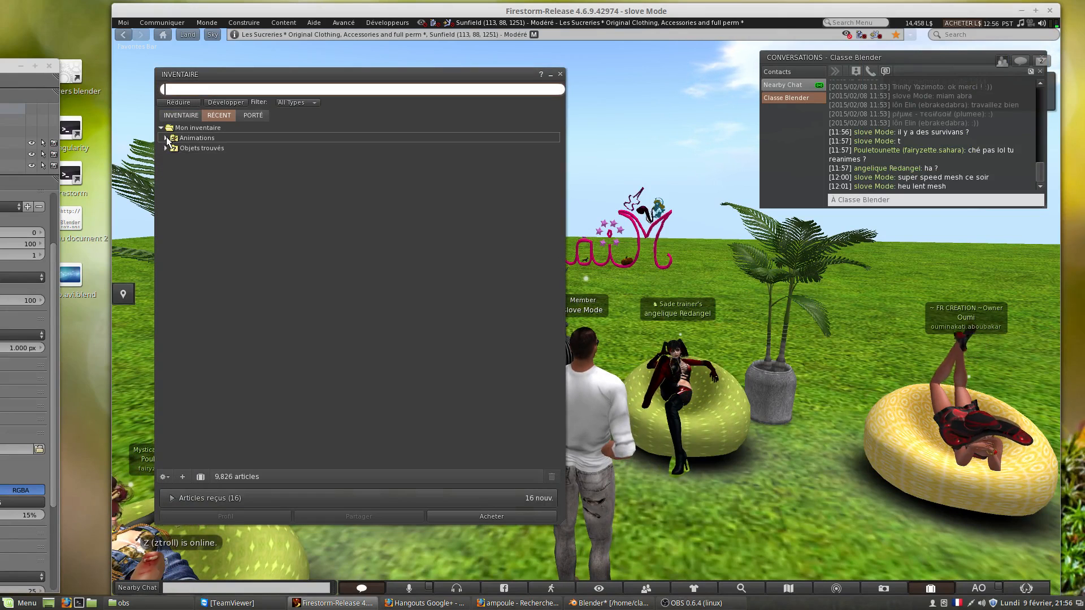
left_click(195, 149)
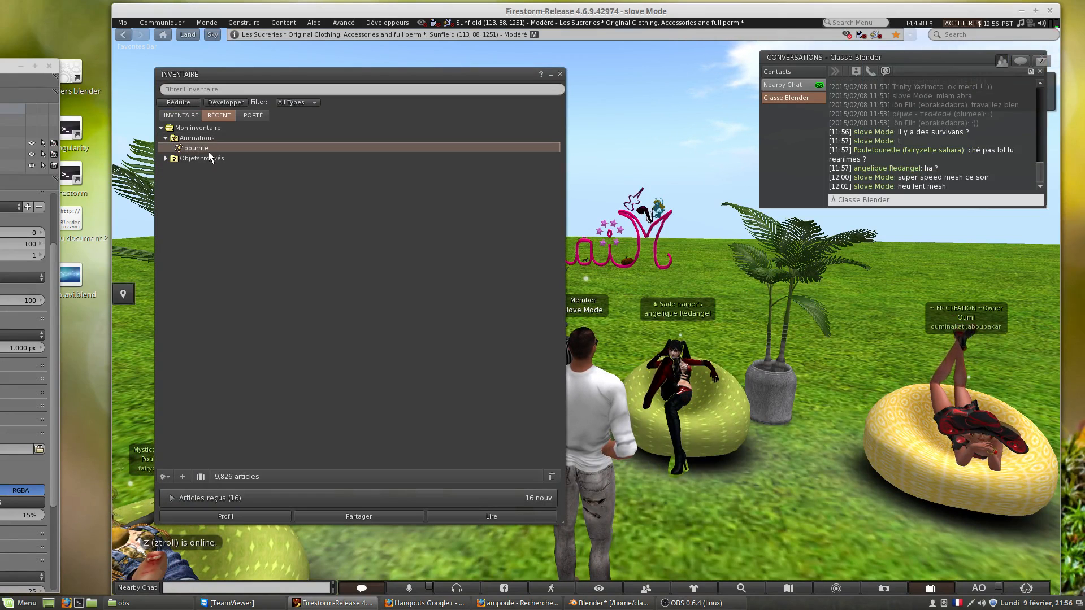
double_click(273, 149)
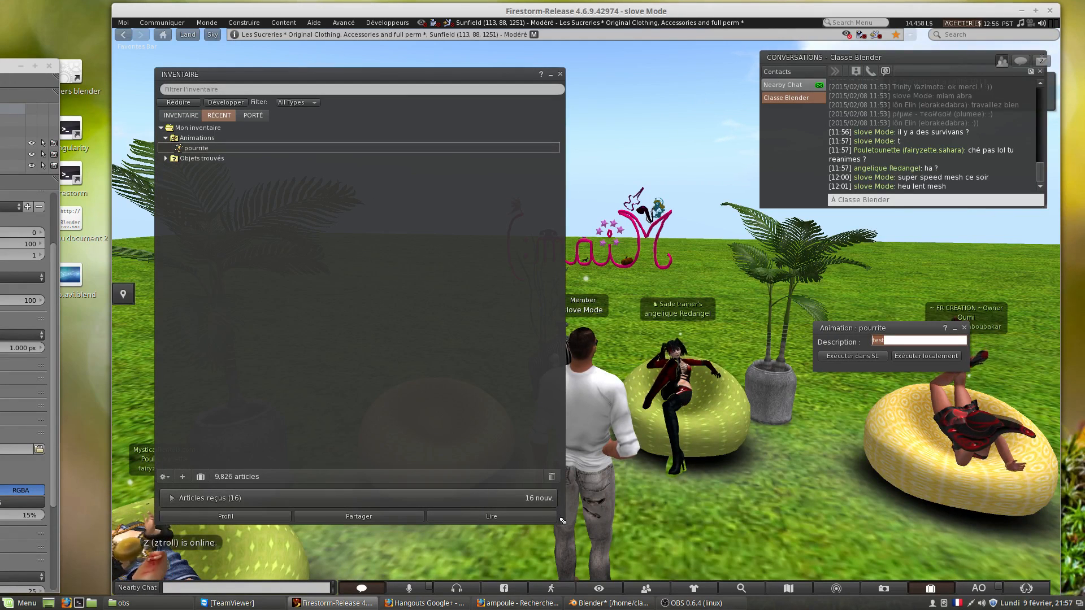
Shrink the inventory window and play the pourrite animation in SL, viewing the fallen avatar from the opposite side.
left_click_drag(563, 520, 362, 247)
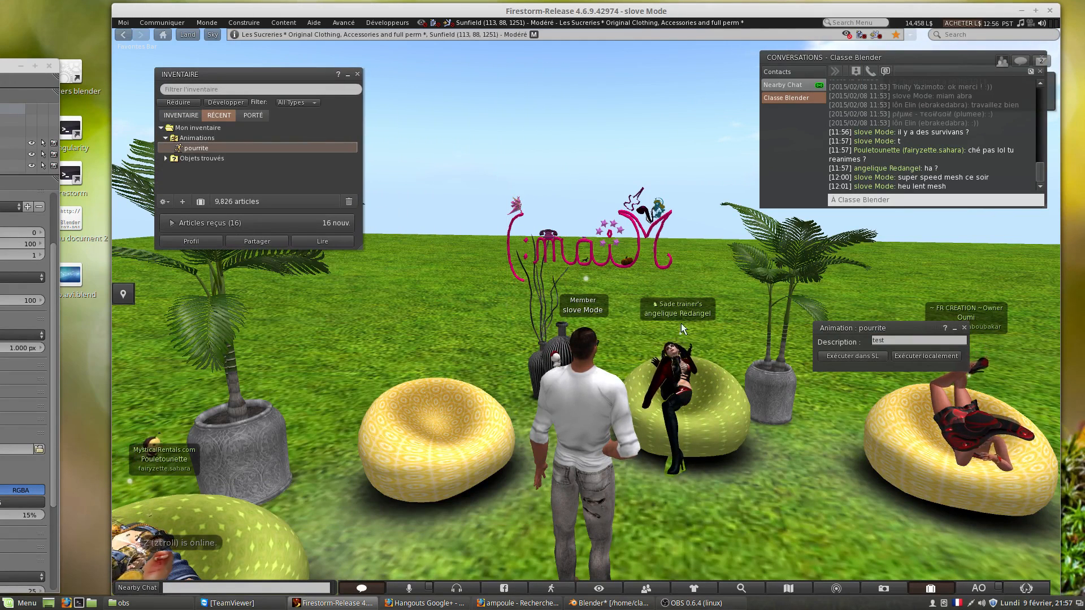
left_click(859, 355)
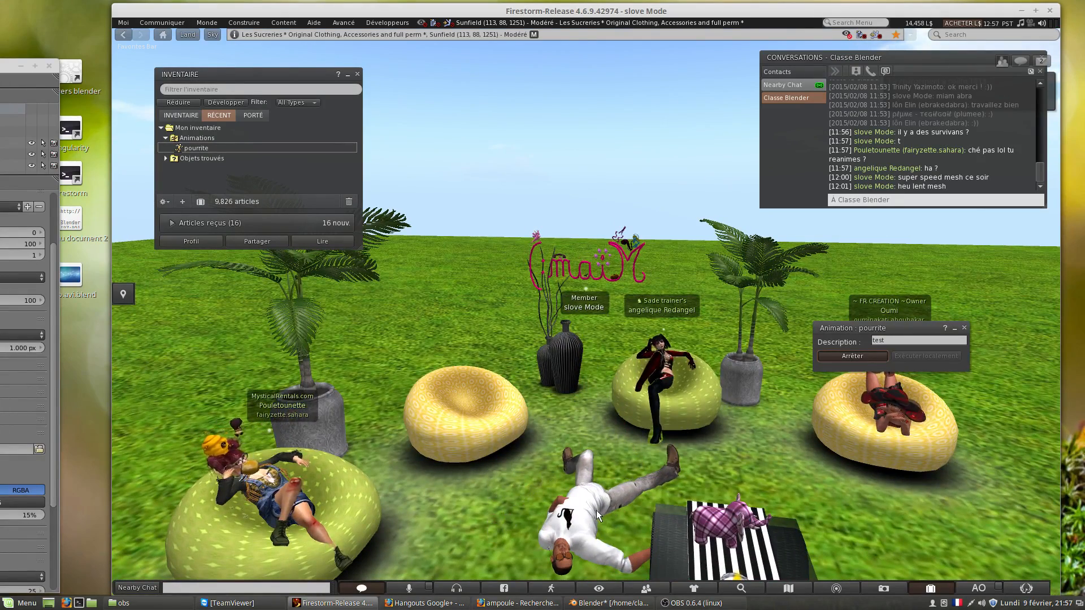
left_click_drag(595, 511, 740, 466, "ctrl+alt")
left_click_drag(608, 301, 776, 323, "ctrl+alt")
left_click_drag(608, 301, 606, 281, "ctrl+alt")
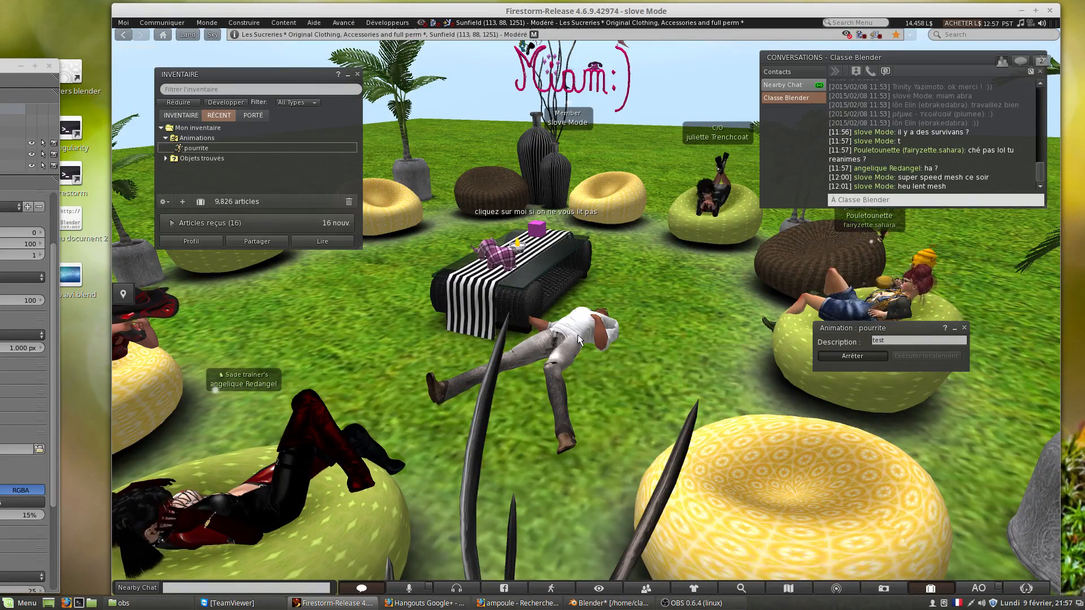
Bring the Hangouts window into view to check the group chat and move it aside again.
key("alt+Tab")
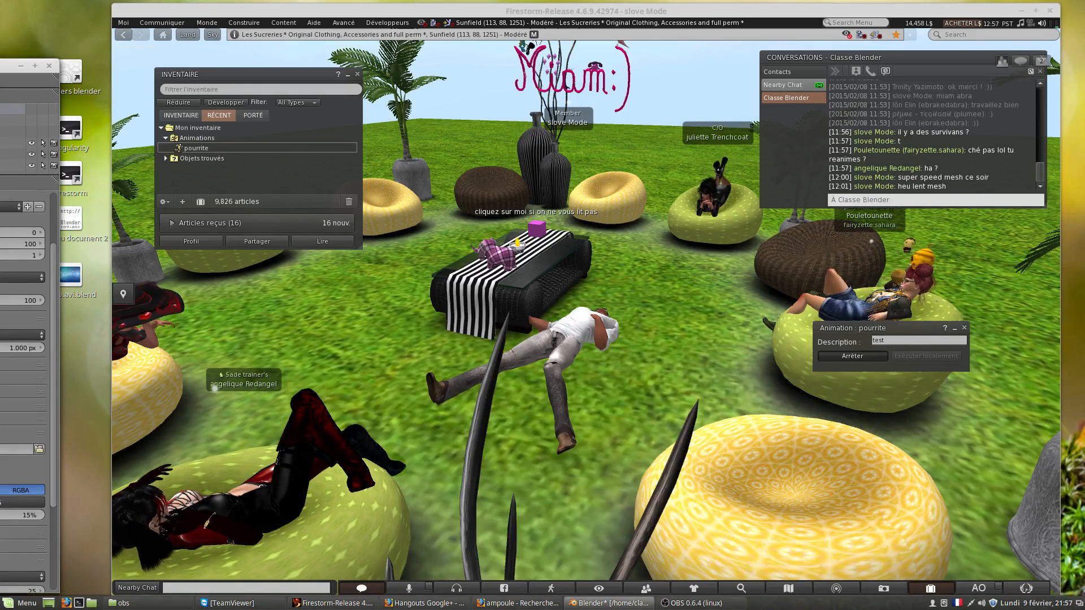
left_click_drag(0, 62, 767, 13)
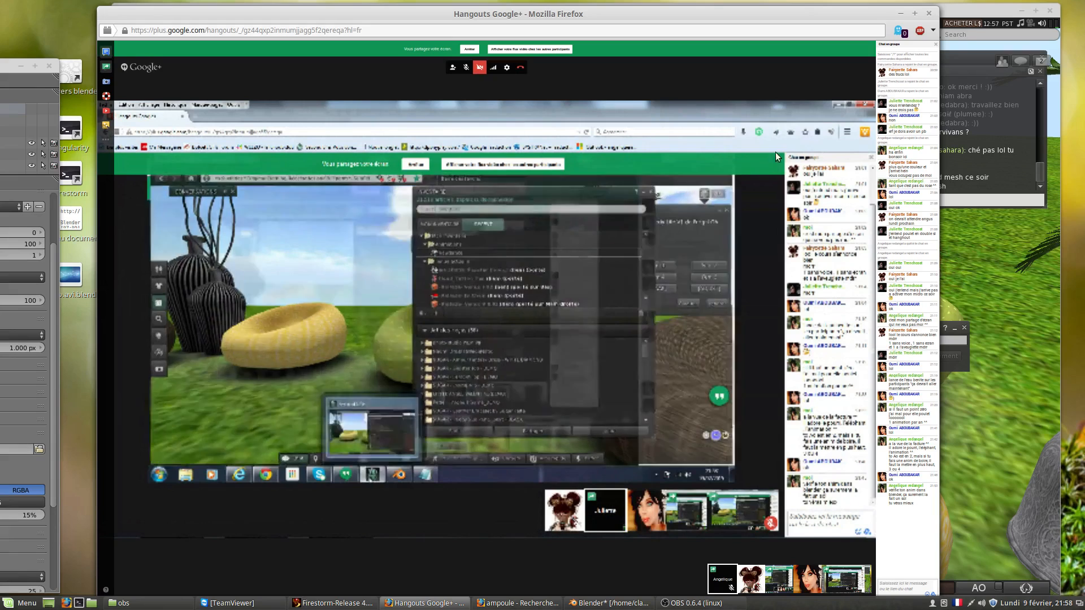
left_click_drag(802, 15, 0, 28)
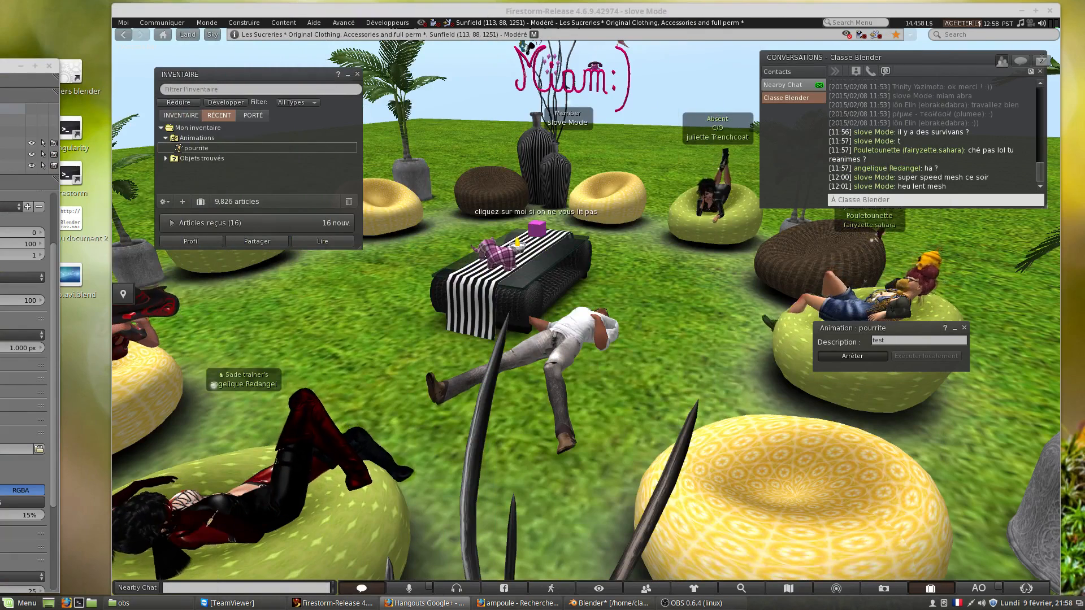
Examine the avatar's lying pose and its height above the grass from several angles and distances in Firestorm.
left_click(708, 433)
scroll(632, 394, "down", 5)
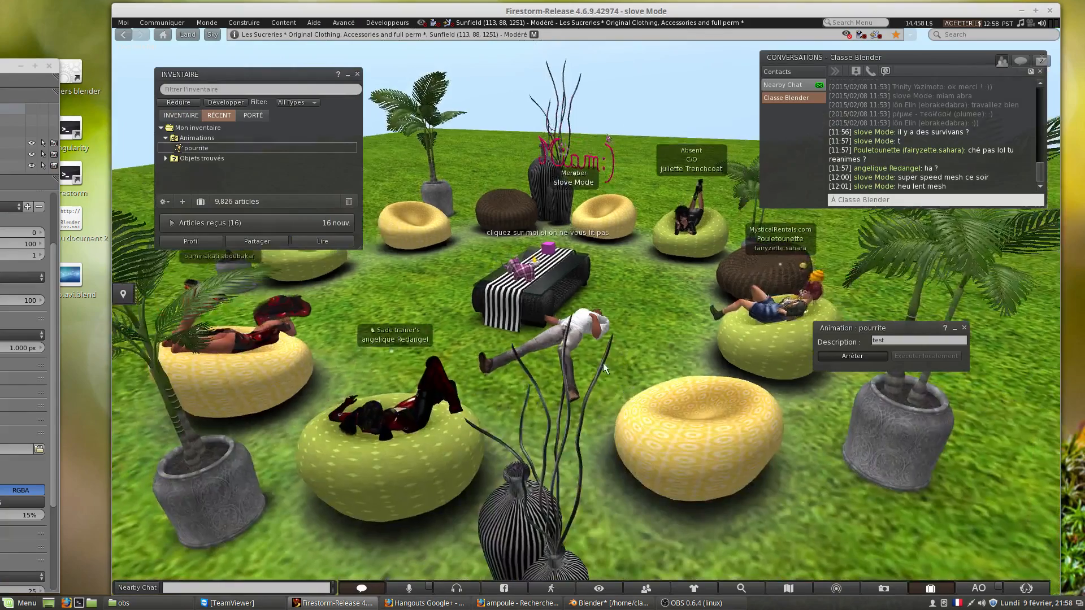
scroll(602, 362, "up", 5)
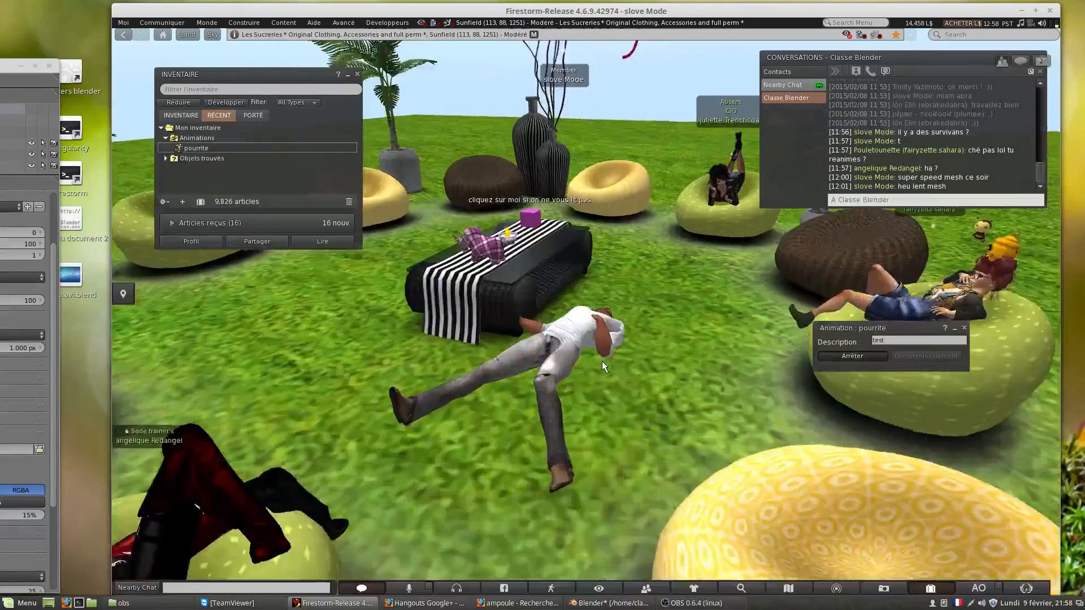
scroll(601, 361, "up", 3)
left_click_drag(576, 360, 591, 314, "ctrl+alt")
key("Escape")
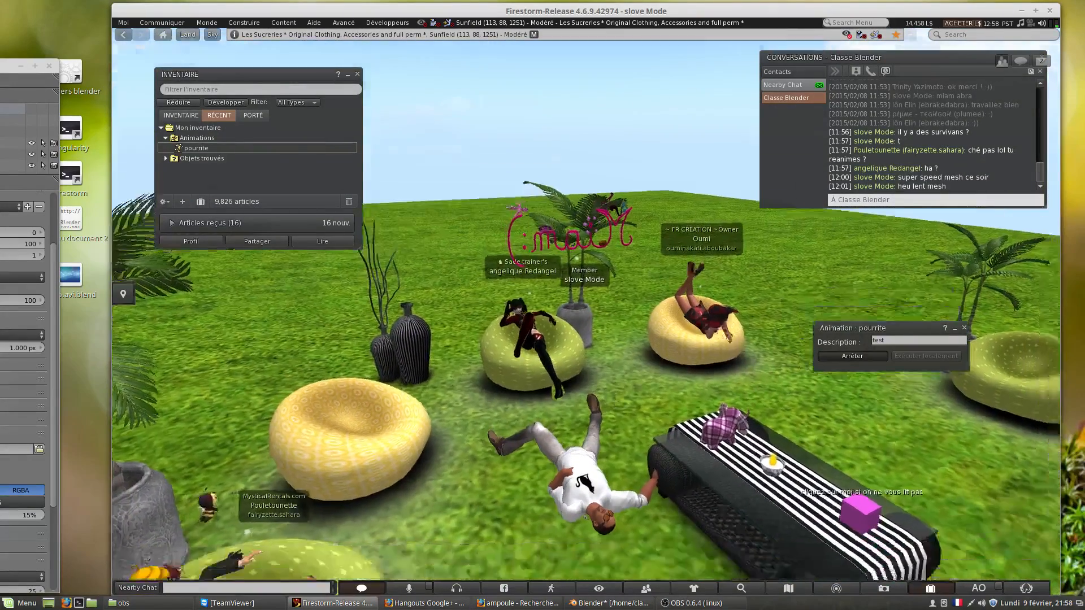
left_click_drag(573, 457, 614, 322, "alt")
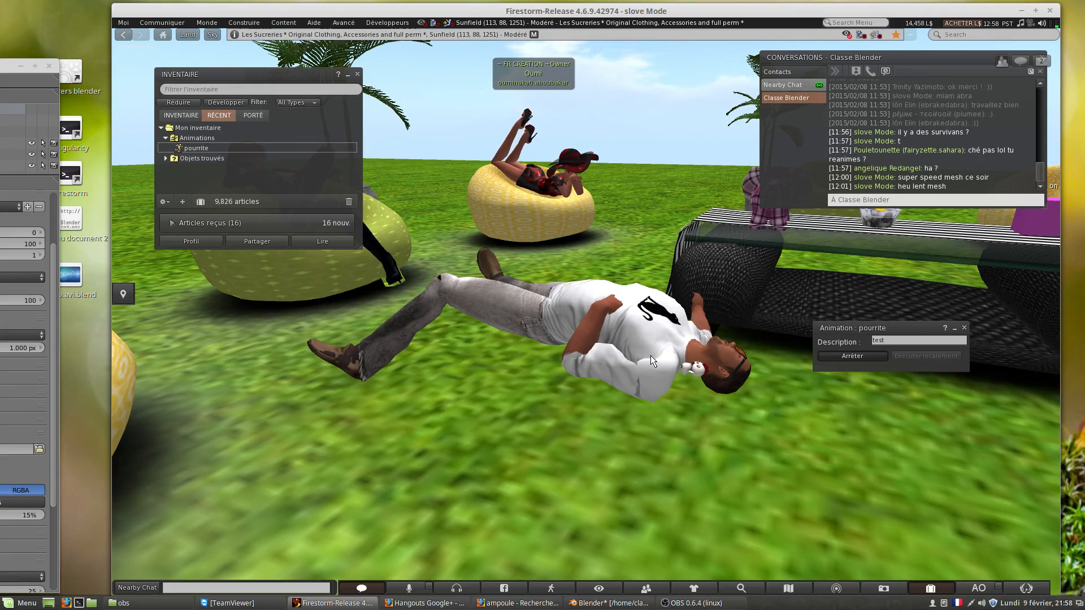
scroll(601, 375, "down", 2)
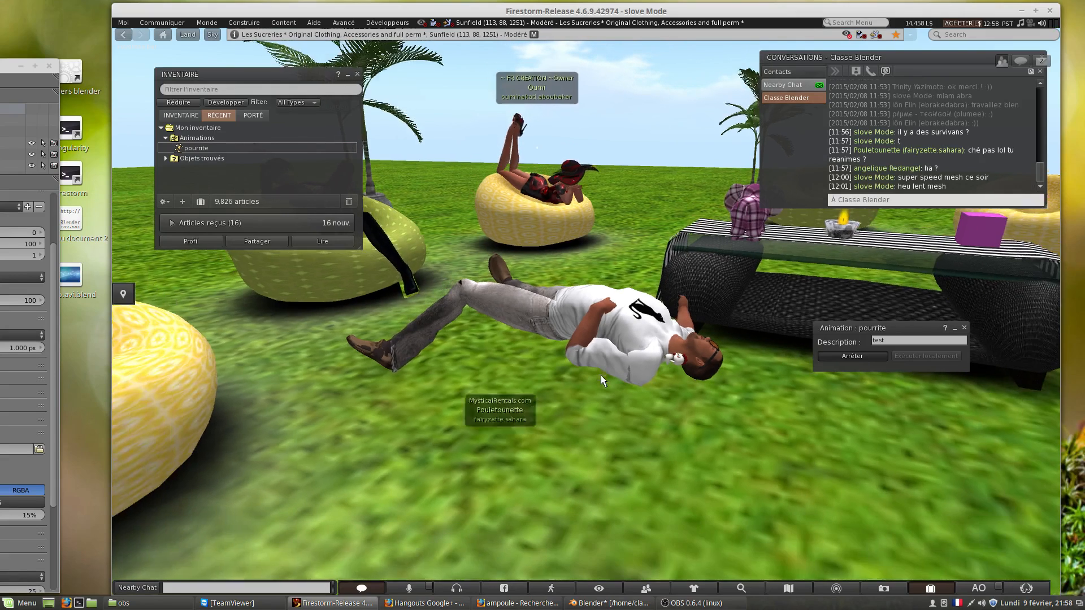
scroll(581, 381, "down", 3)
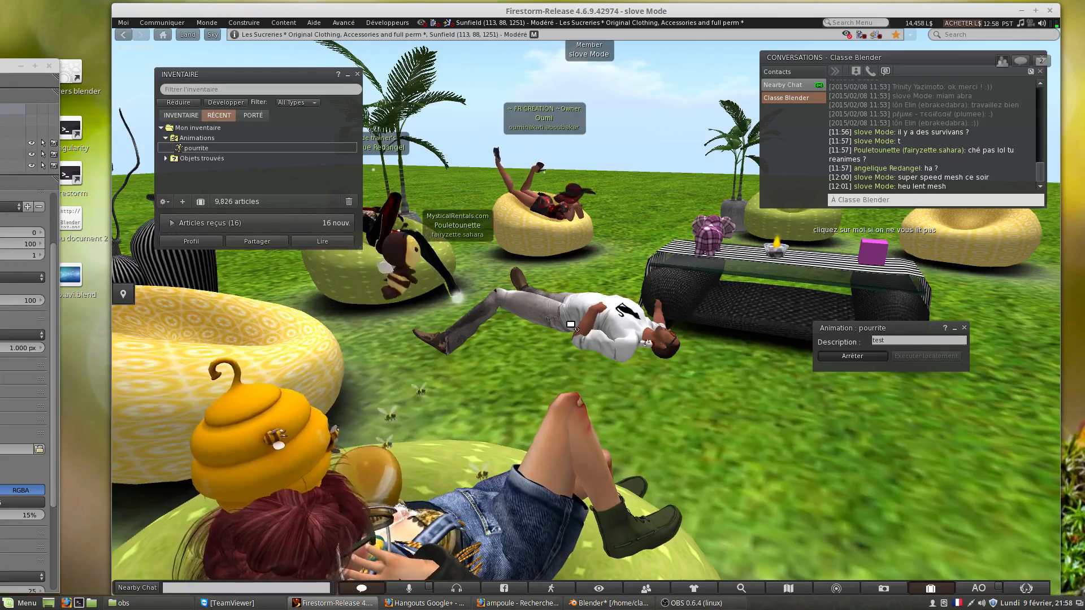
View the avatar's lying pose in-world from a higher angle.
left_click_drag(571, 324, 1079, 339, "ctrl+alt")
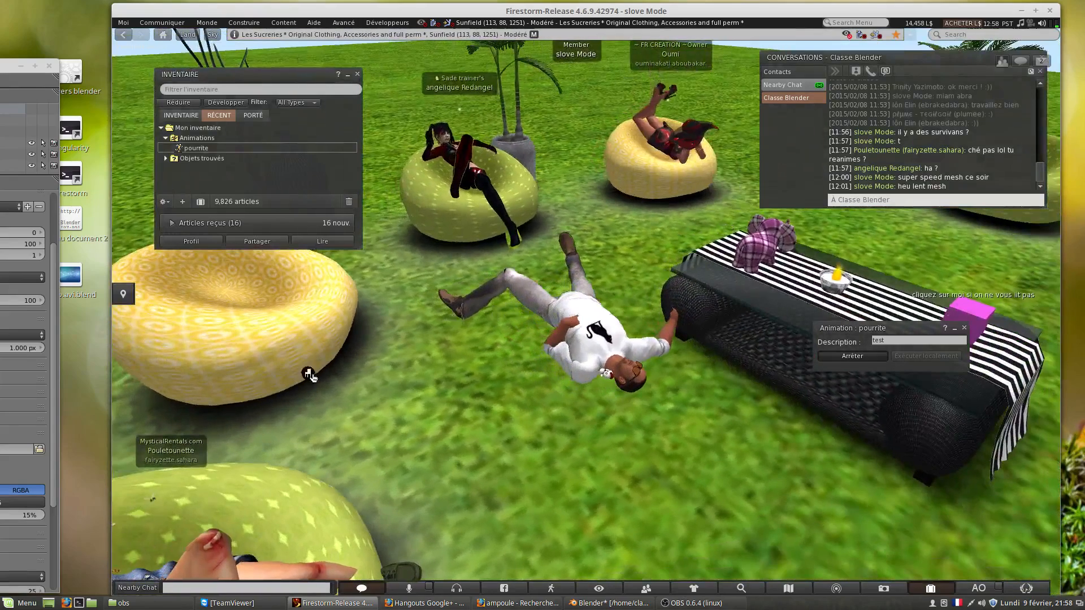
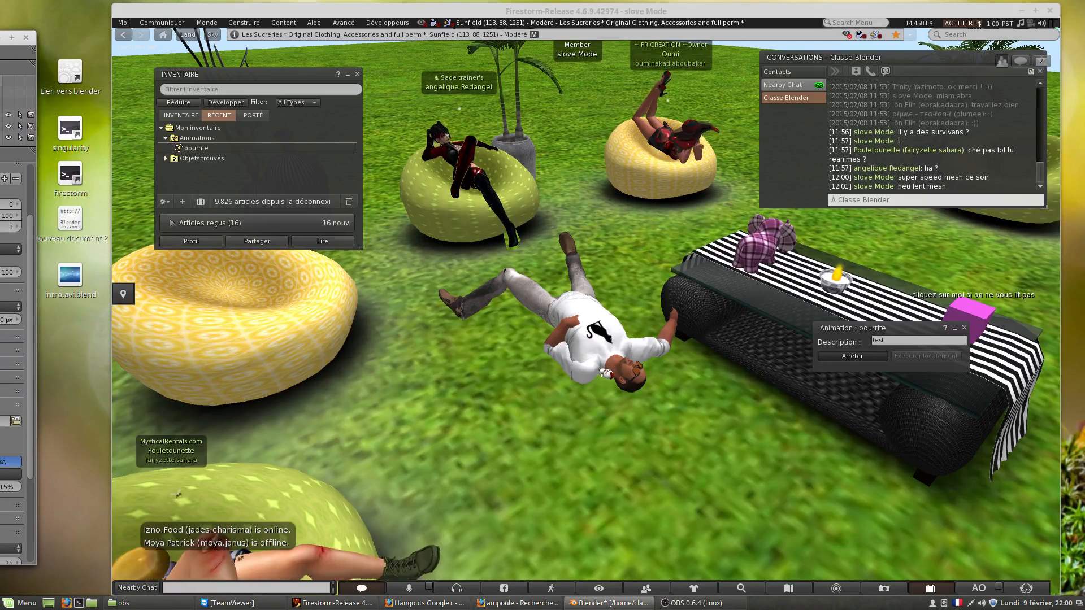
Switch to Blender with its window maximized and load the Animation screen layout.
left_click_drag(0, 39, 946, 36)
double_click(936, 30)
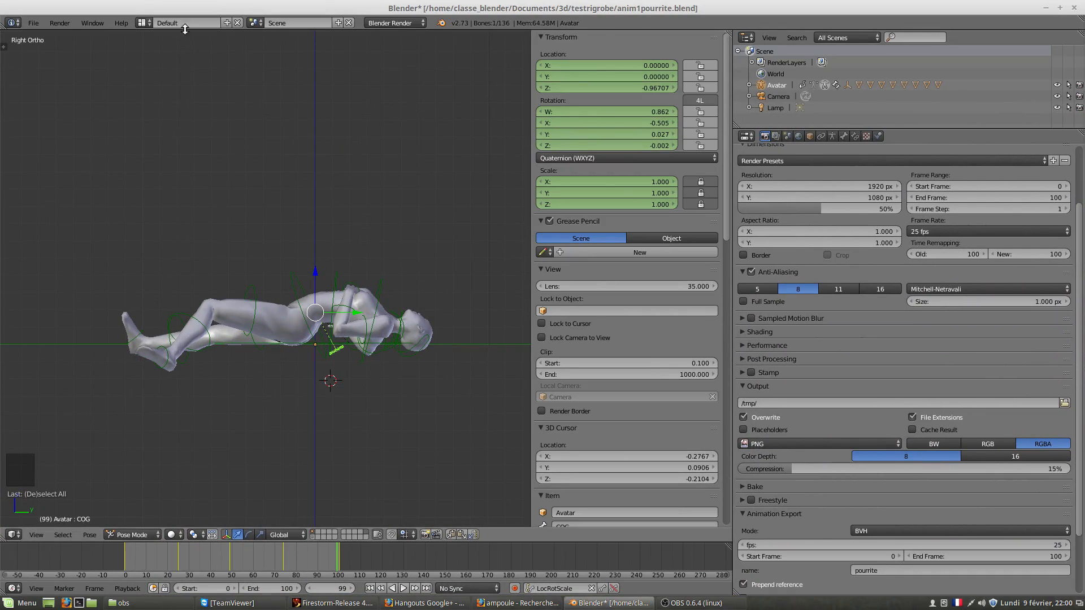
left_click(144, 22)
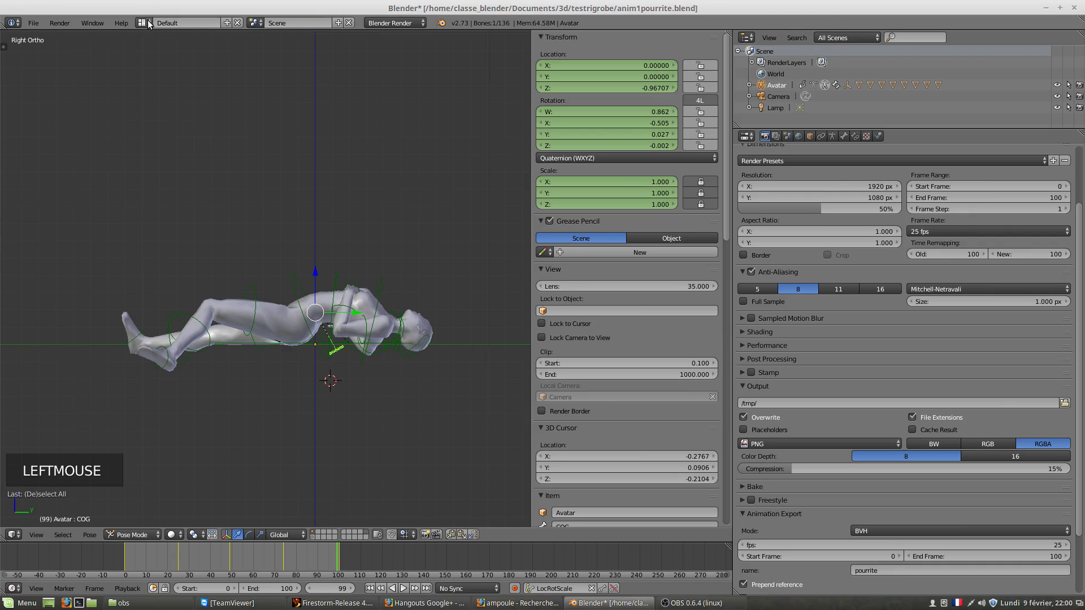
left_click(145, 22)
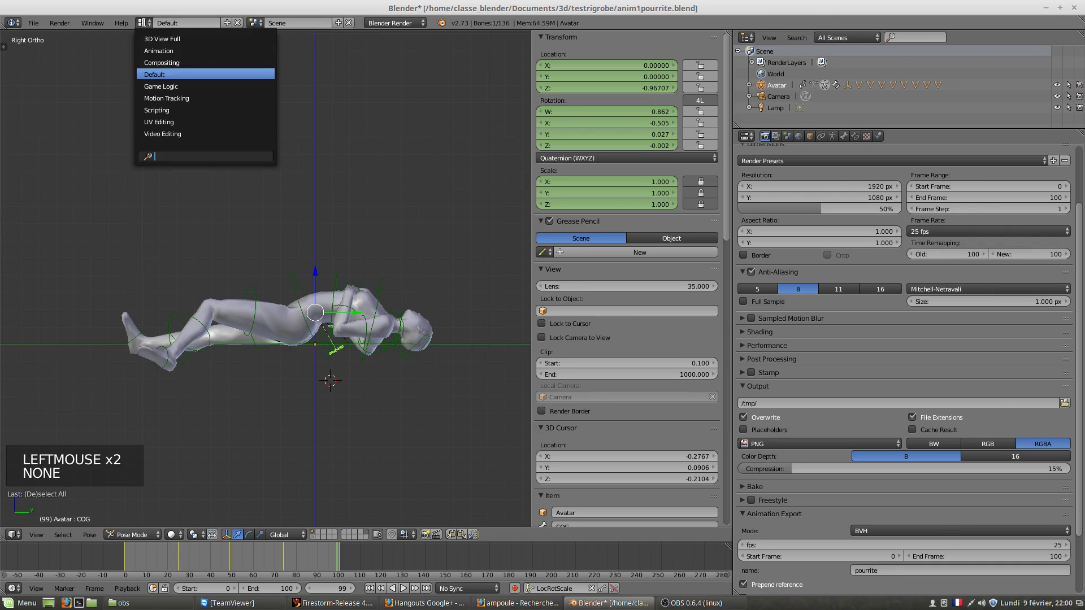
left_click(169, 50)
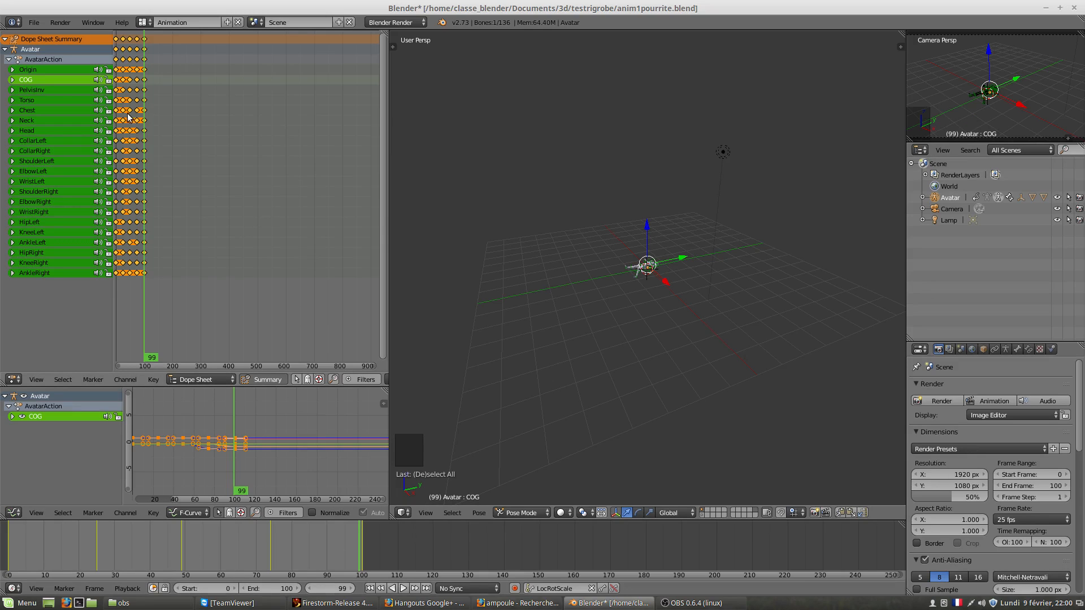
Fit the Dope Sheet to keyframes 0 to 100 and select the AnkleRight, KneeRight and HipRight channels in turn.
scroll(161, 131, "up", 4)
scroll(161, 130, "up", 4)
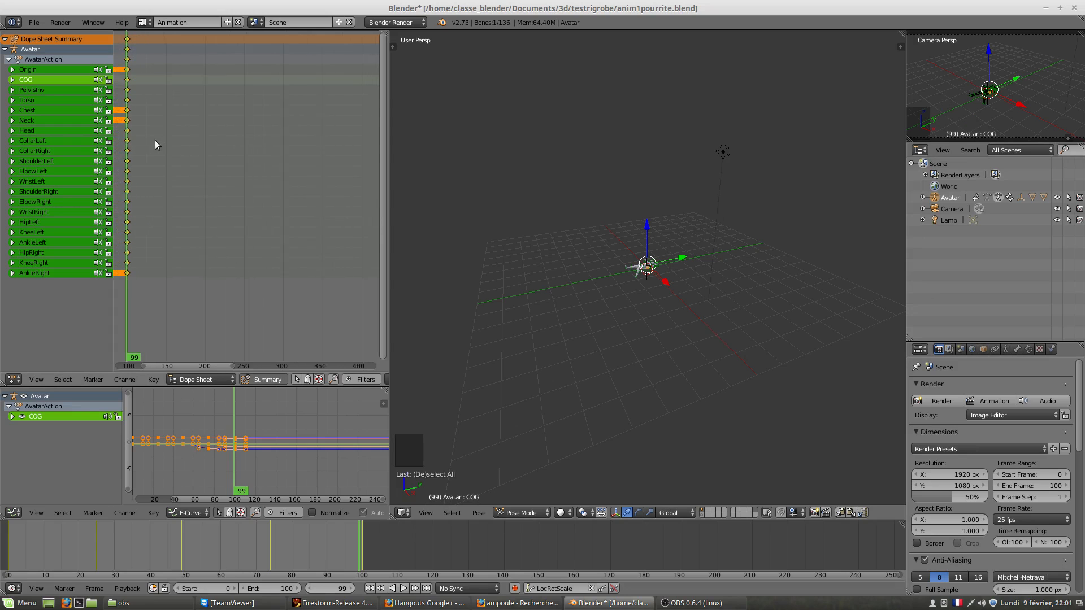
left_click_drag(188, 366, 143, 361)
scroll(165, 306, "up", 4)
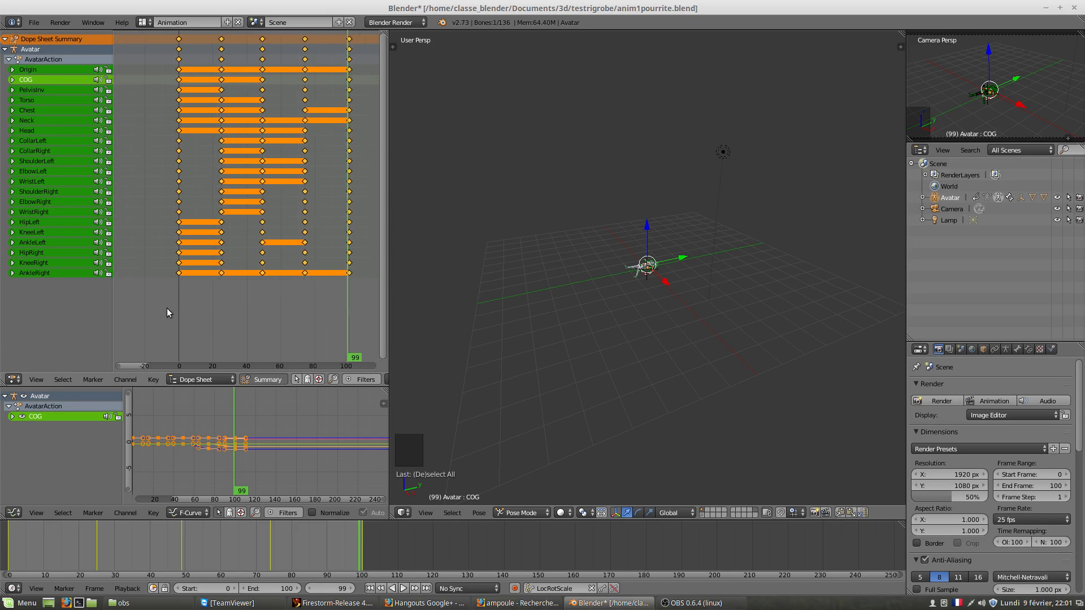
middle_click_drag(274, 290, 237, 327)
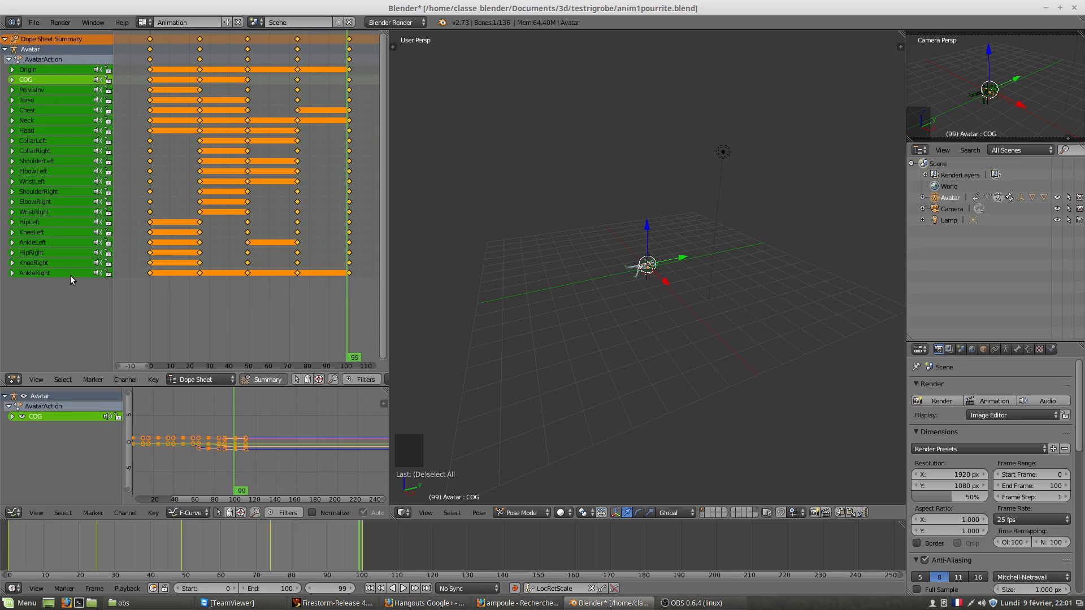
left_click(39, 272)
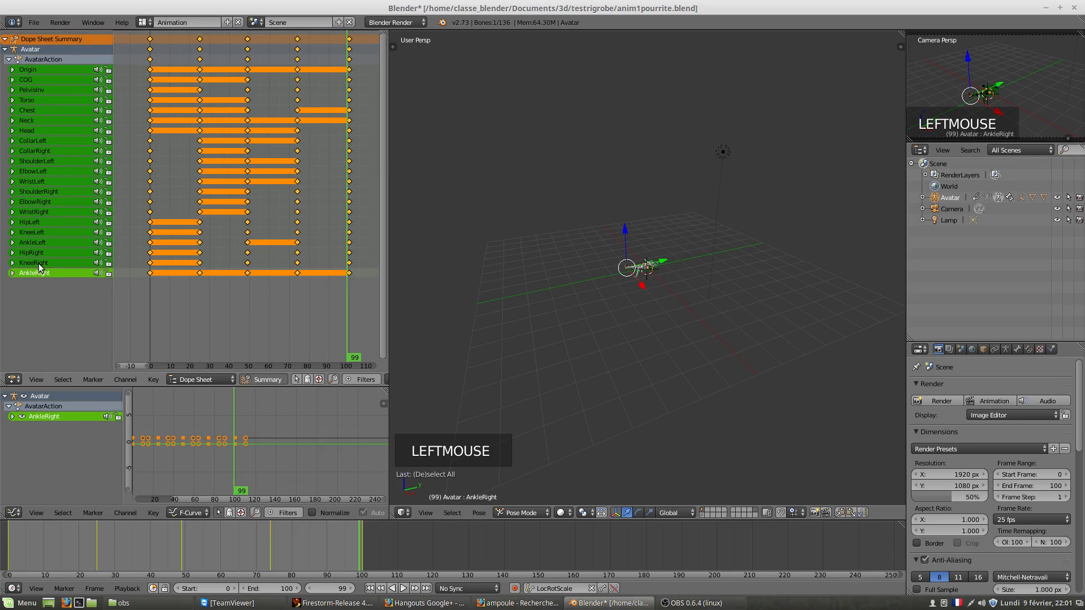
left_click(37, 262)
left_click(38, 254)
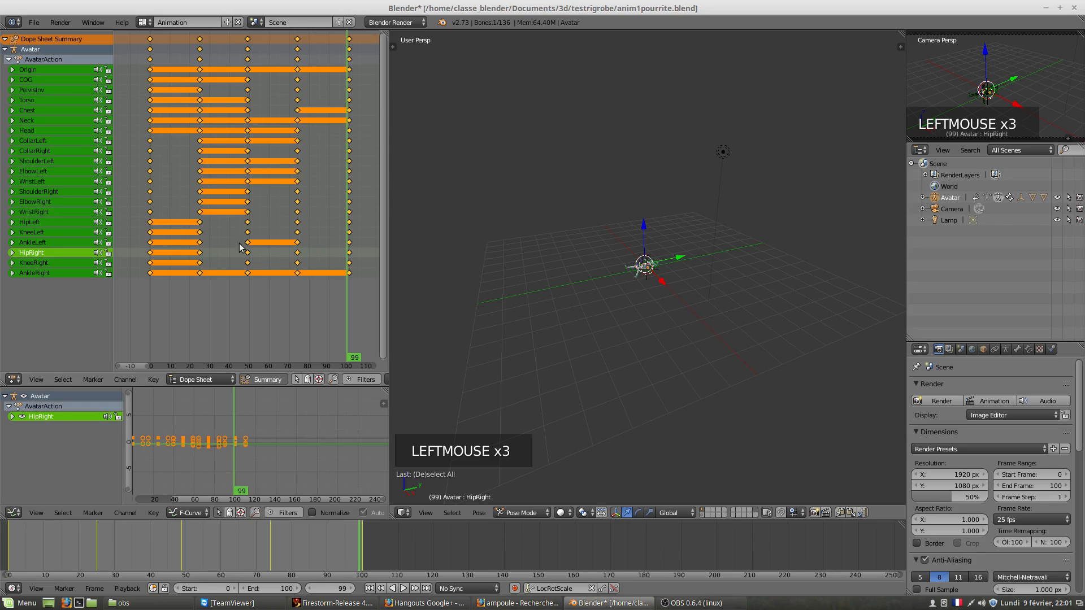
Scrub the fall animation from frame 1 to frame 102, watching the avatar up close in the 3D view.
left_click(154, 244)
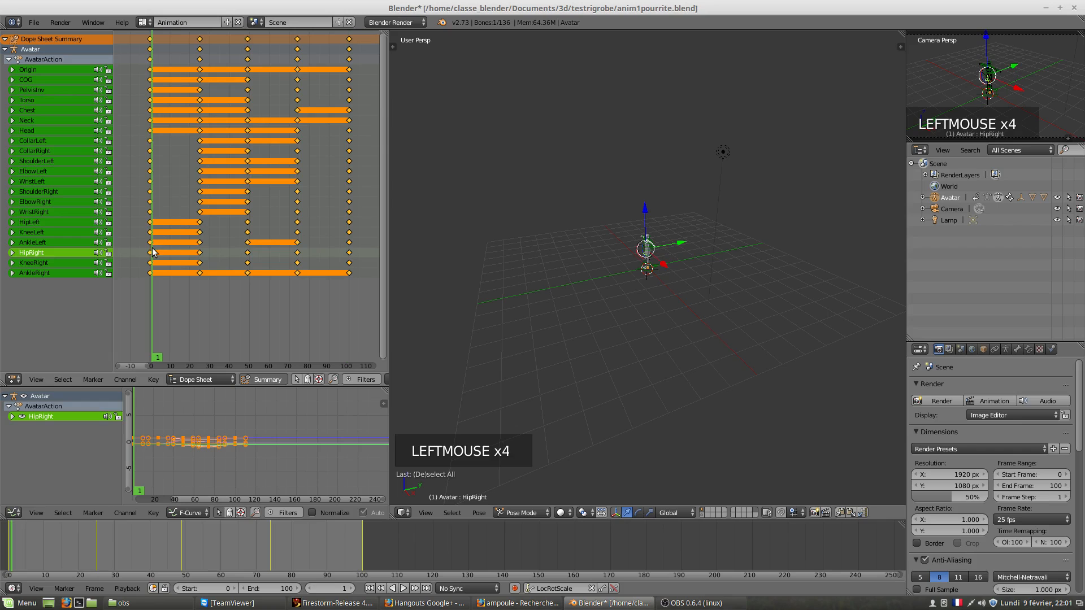
left_click_drag(153, 252, 180, 253)
scroll(622, 250, "up", 9)
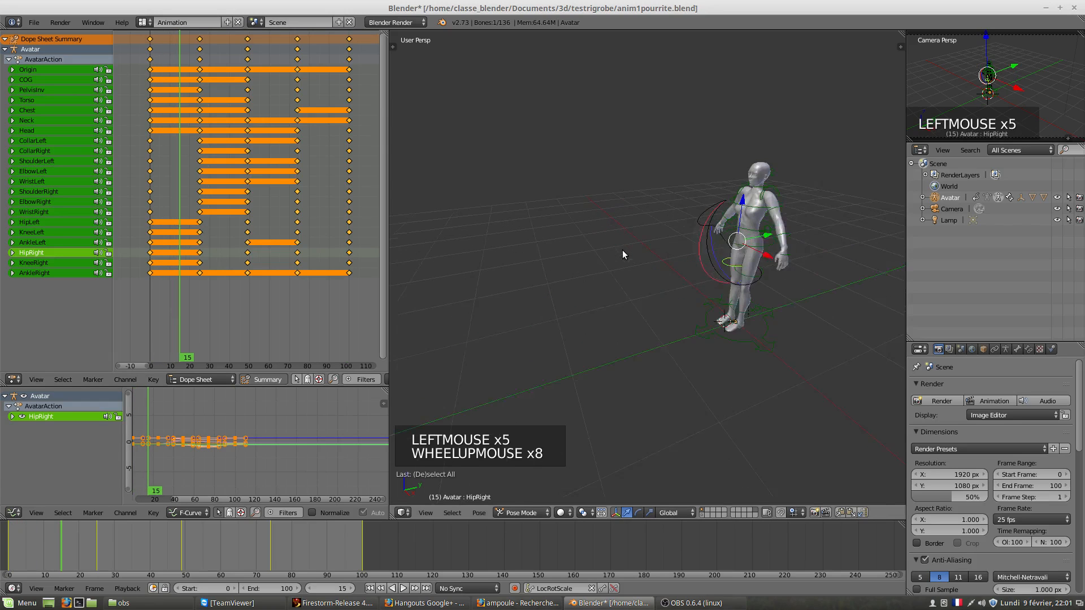
left_click_drag(180, 253, 303, 252)
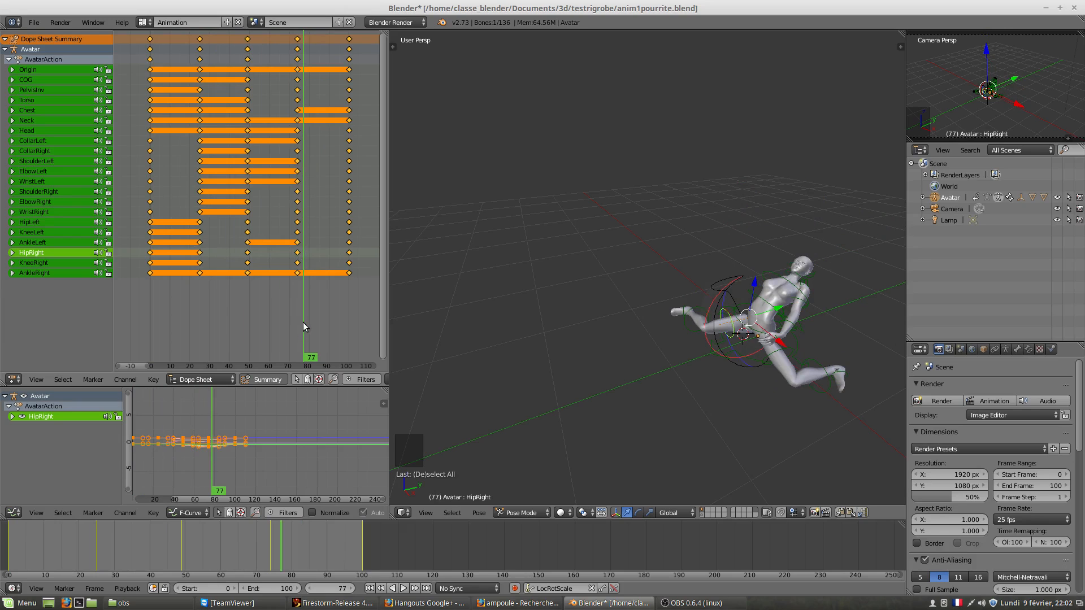
left_click_drag(302, 322, 353, 323)
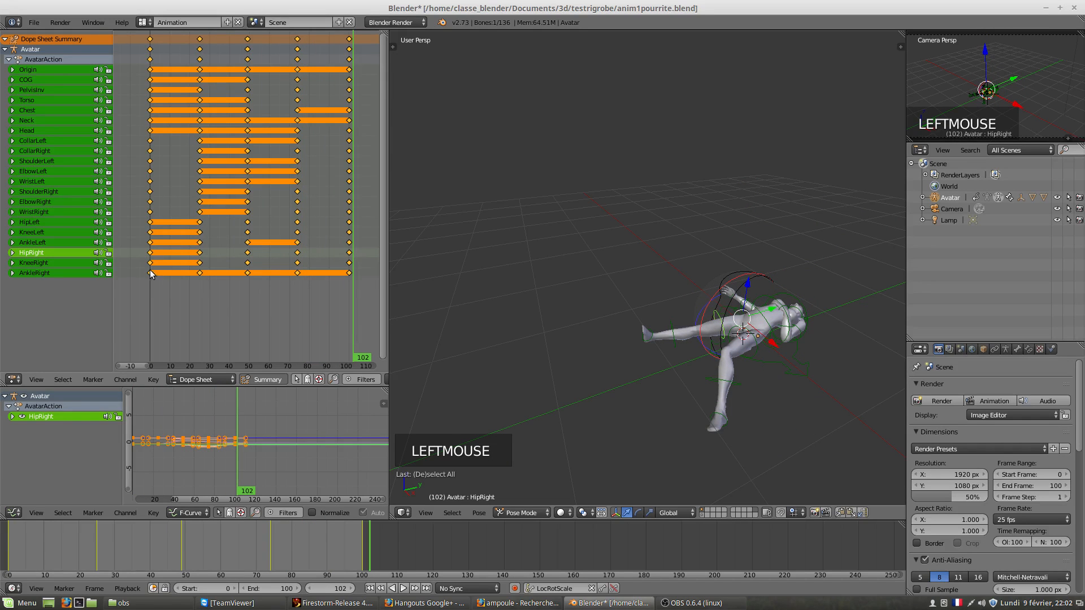
Select the AnkleRight channel and set the current frame to 99.
double_click(47, 272)
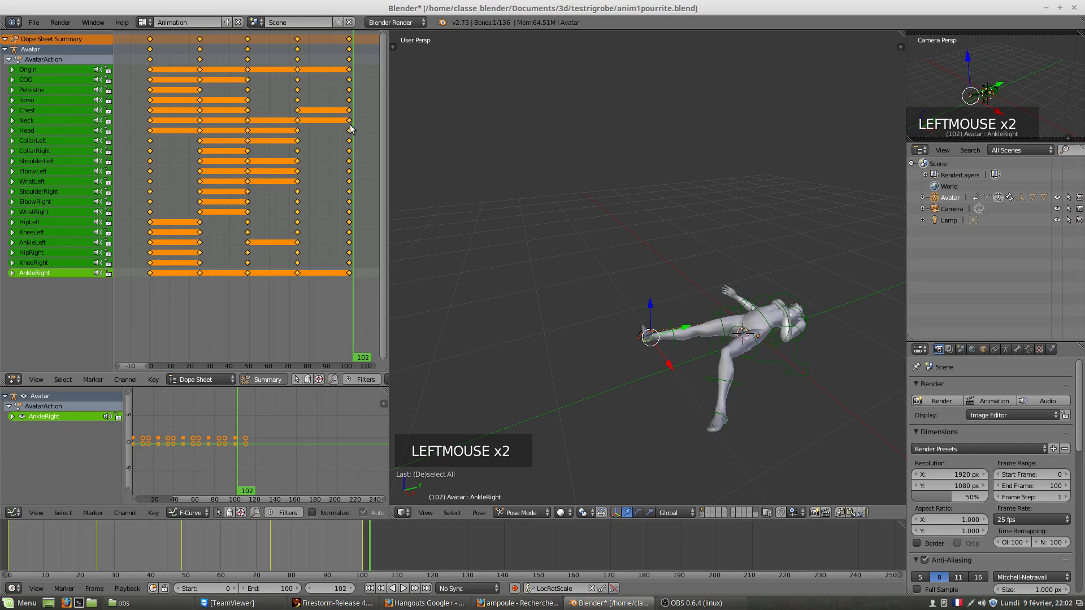
left_click(263, 130)
left_click_drag(263, 129, 348, 137)
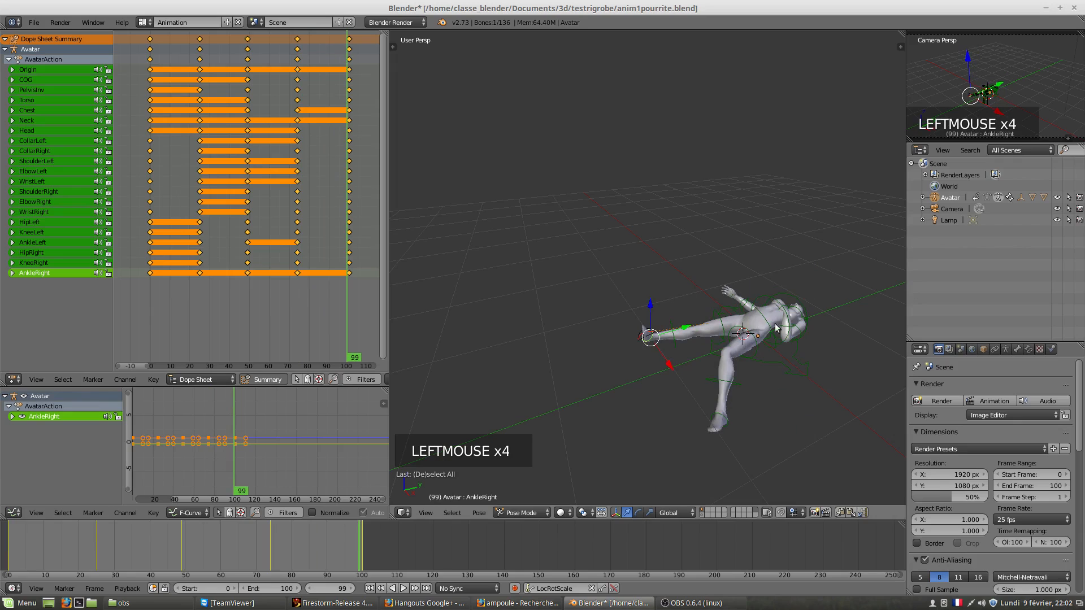
Select the COG and Origin channels in turn and nudge the Origin bone slightly at frame 99, checking the lying pose from the side.
left_click(27, 80)
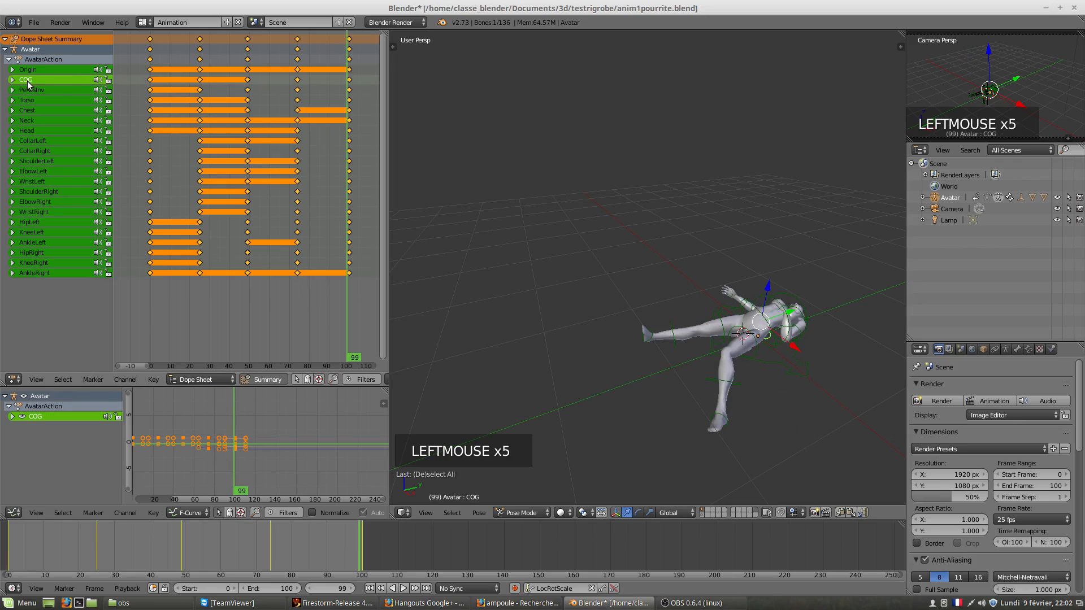
left_click(80, 69)
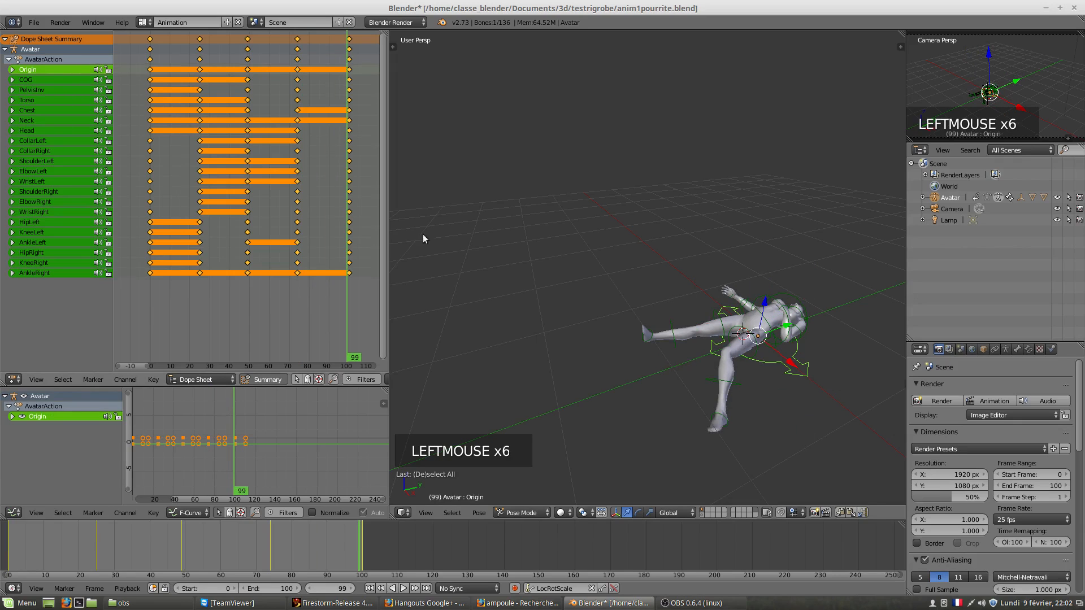
middle_click_drag(777, 345, 741, 295)
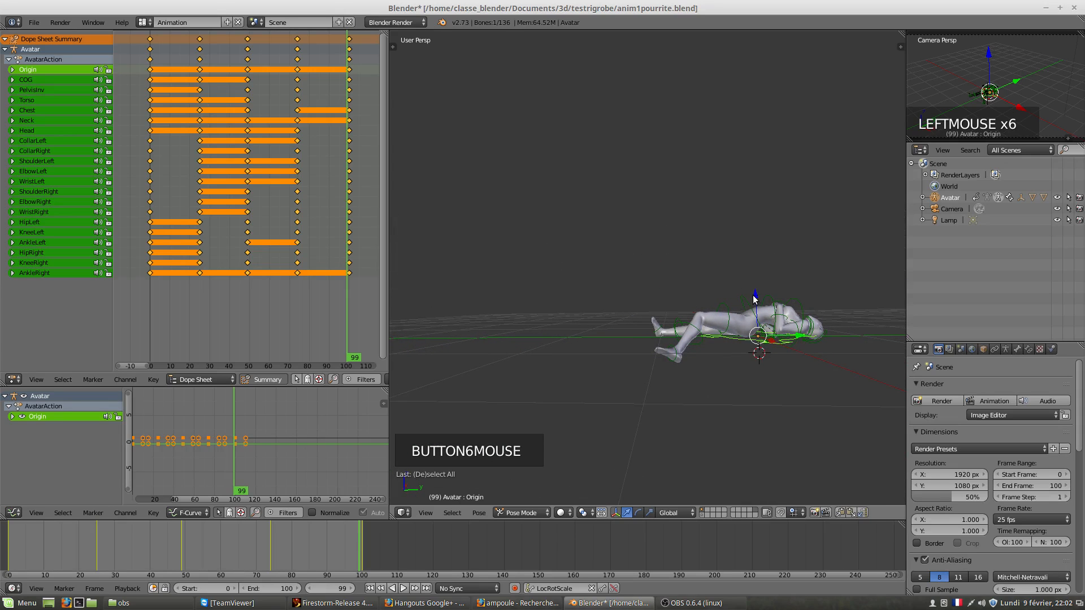
mouse_move(755, 298)
left_mouse_down()
mouse_move(755, 235)
mouse_move(768, 307)
mouse_move(757, 342)
mouse_move(806, 337)
mouse_move(757, 276)
mouse_move(763, 256)
mouse_move(767, 295)
left_mouse_up()
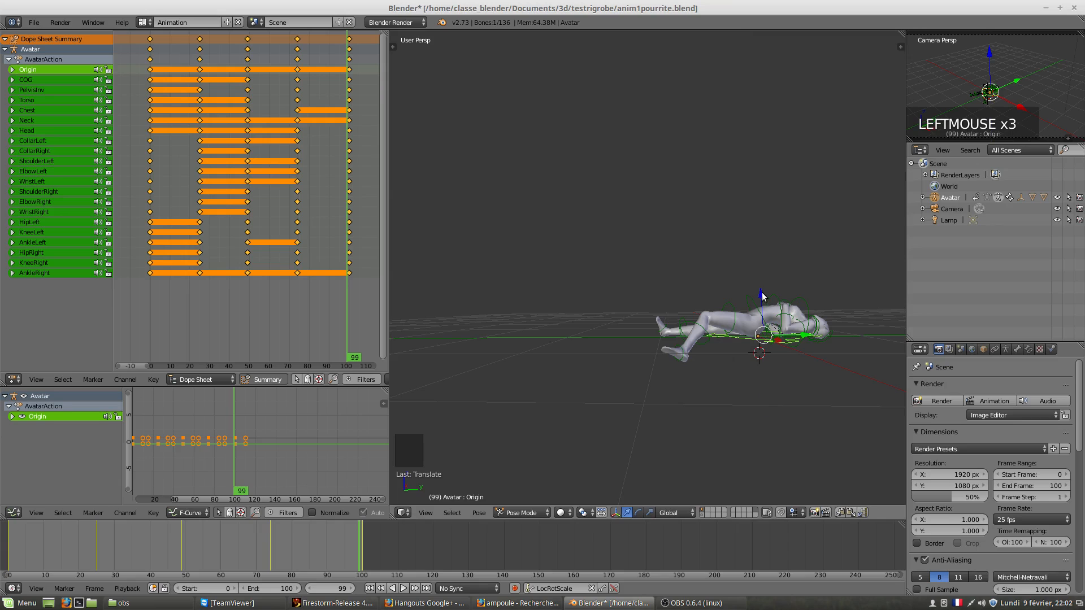
left_click_drag(762, 296, 719, 290)
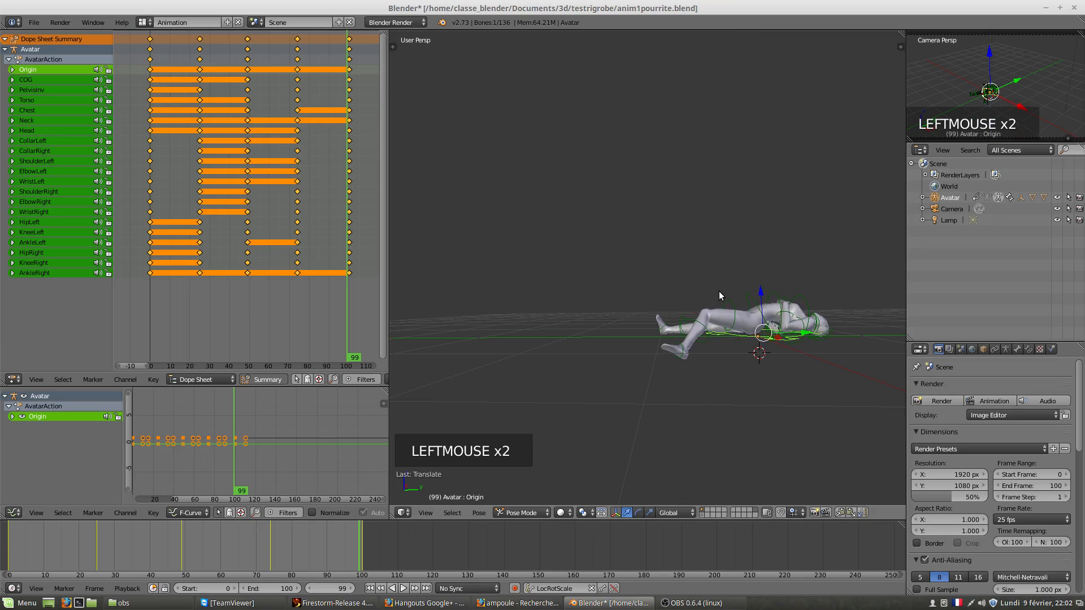
middle_click(756, 336)
middle_click_drag(756, 337, 758, 295)
left_click(758, 292)
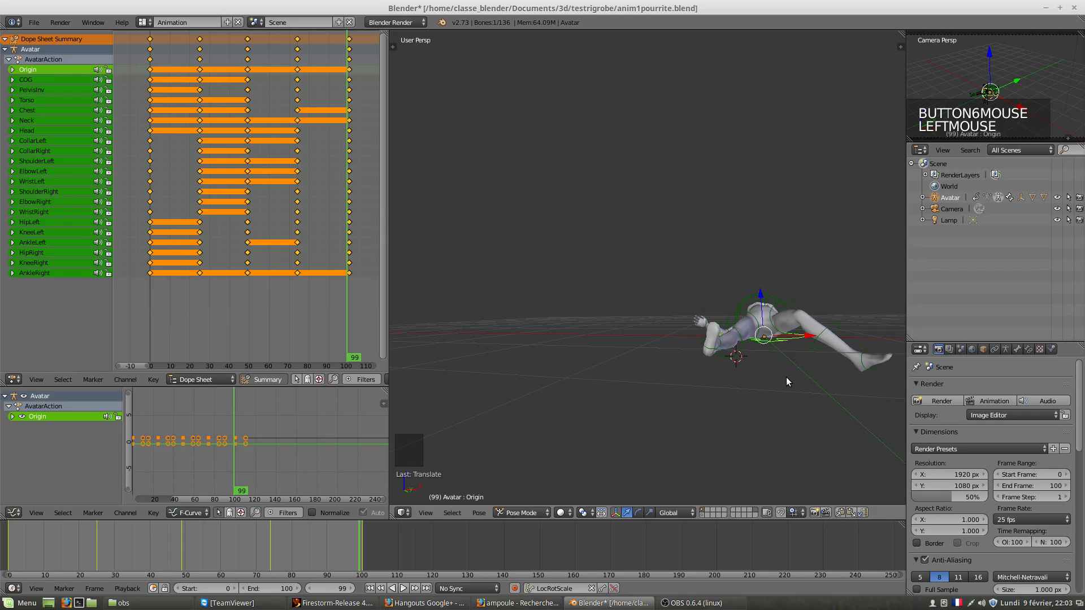
Select the COG, PelvisInv and HipLeft channels in turn to compare their controls and curves.
left_click(42, 79)
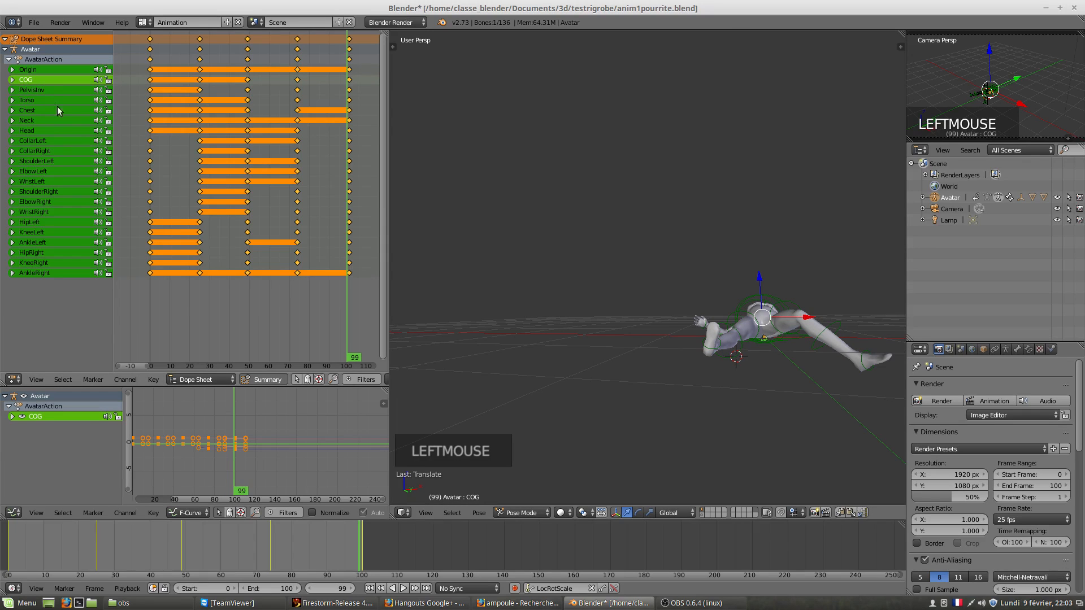
double_click(42, 89)
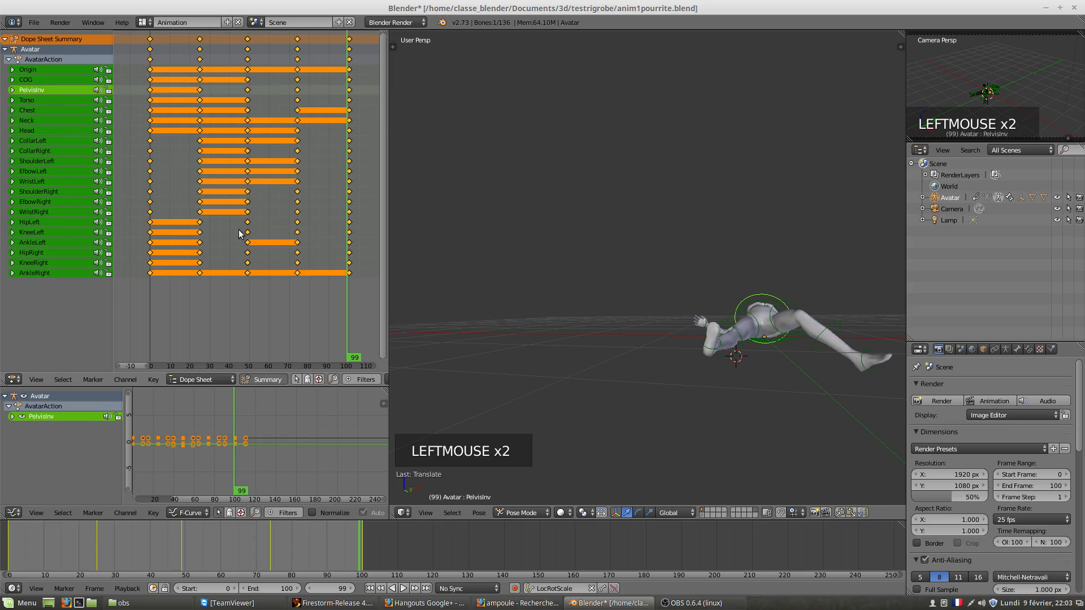
left_click(64, 223)
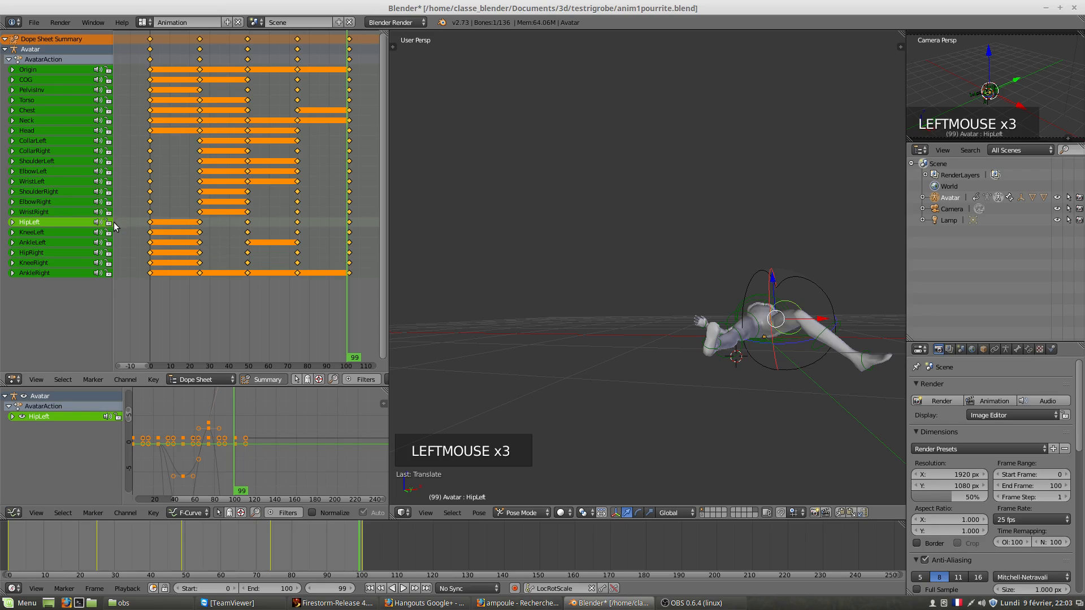
Delete the HipLeft channel's keyframe at frame 25 in the Dope Sheet.
left_click(177, 229)
left_click(199, 230)
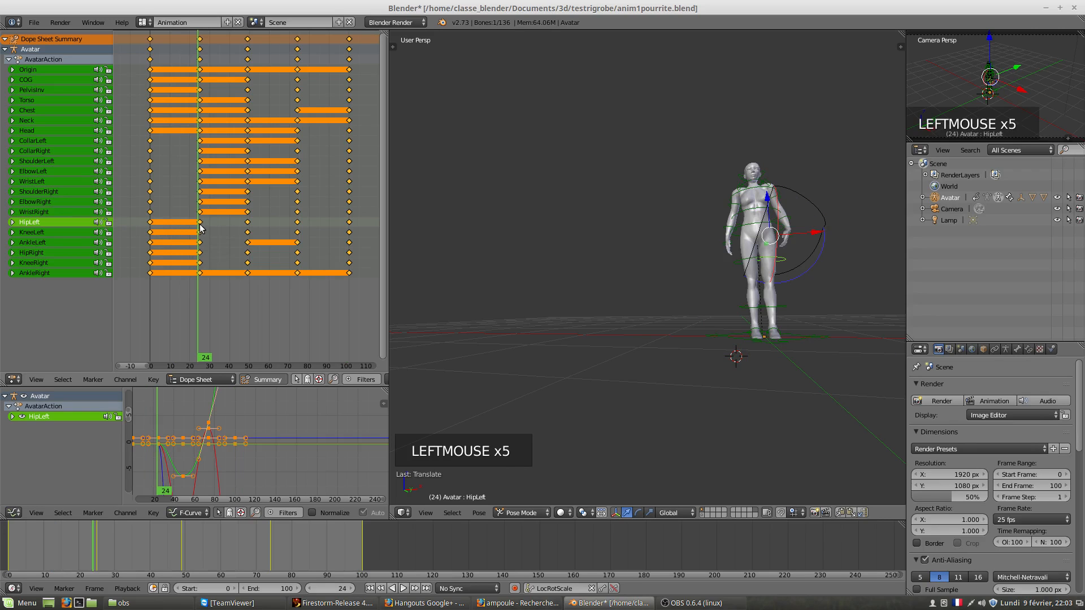
left_click(199, 228)
left_click(201, 226)
right_click(200, 226)
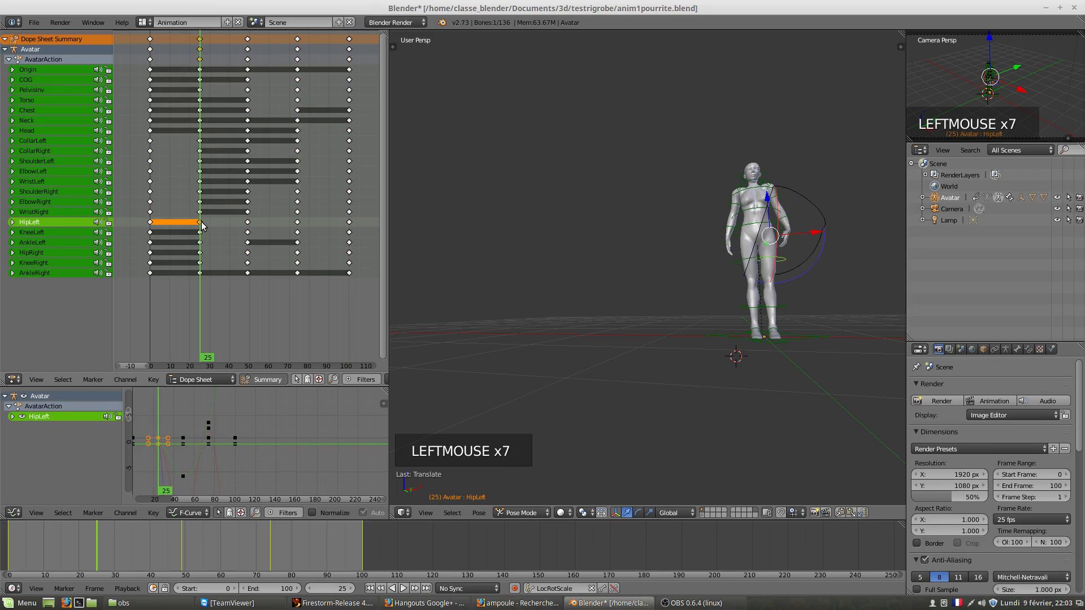
left_click(186, 224)
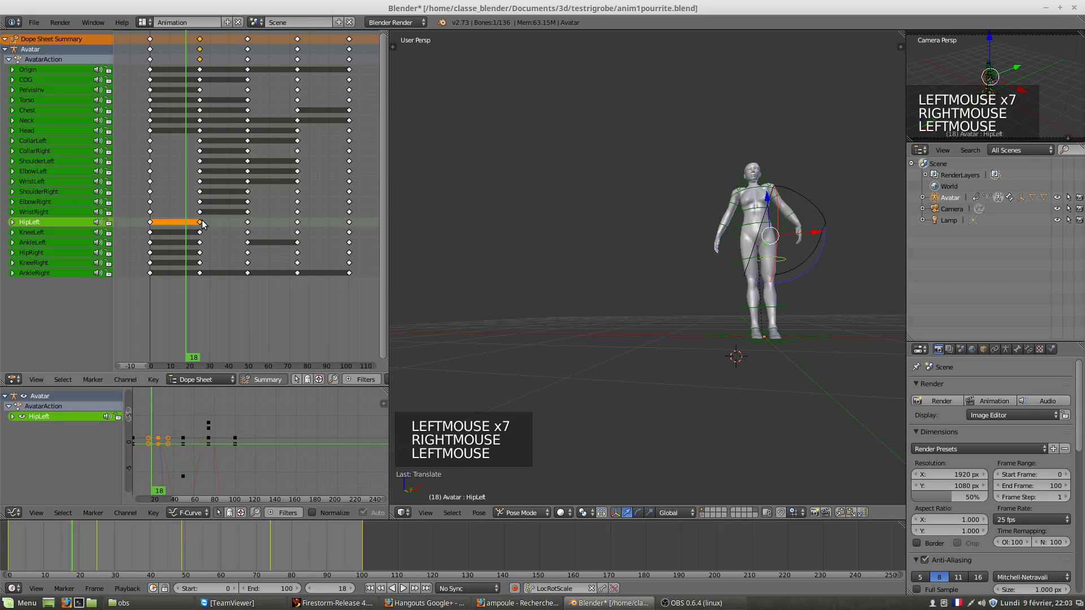
key("x")
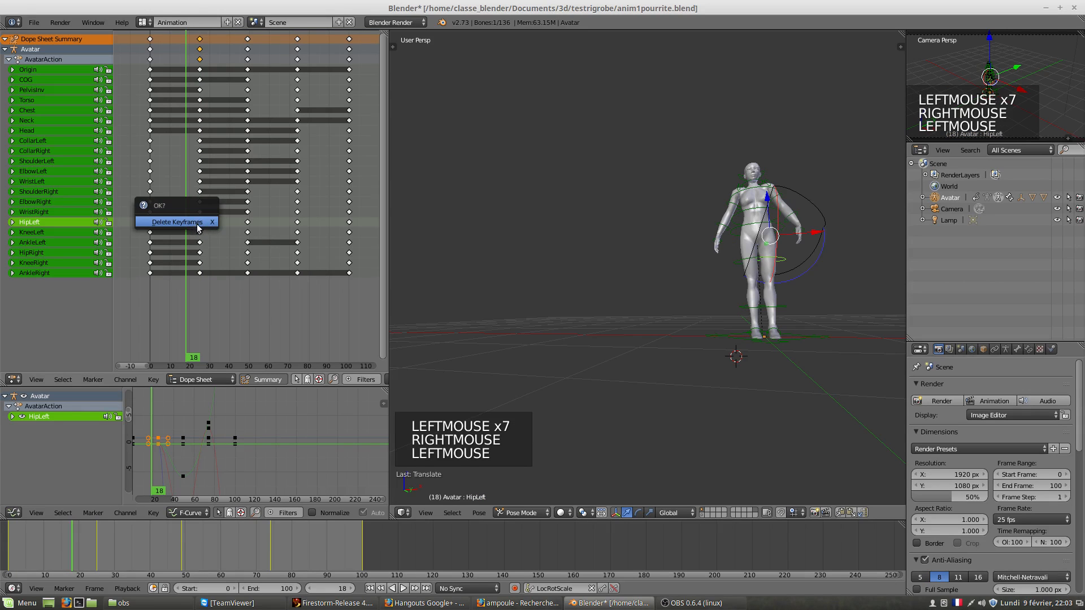
left_click(177, 222)
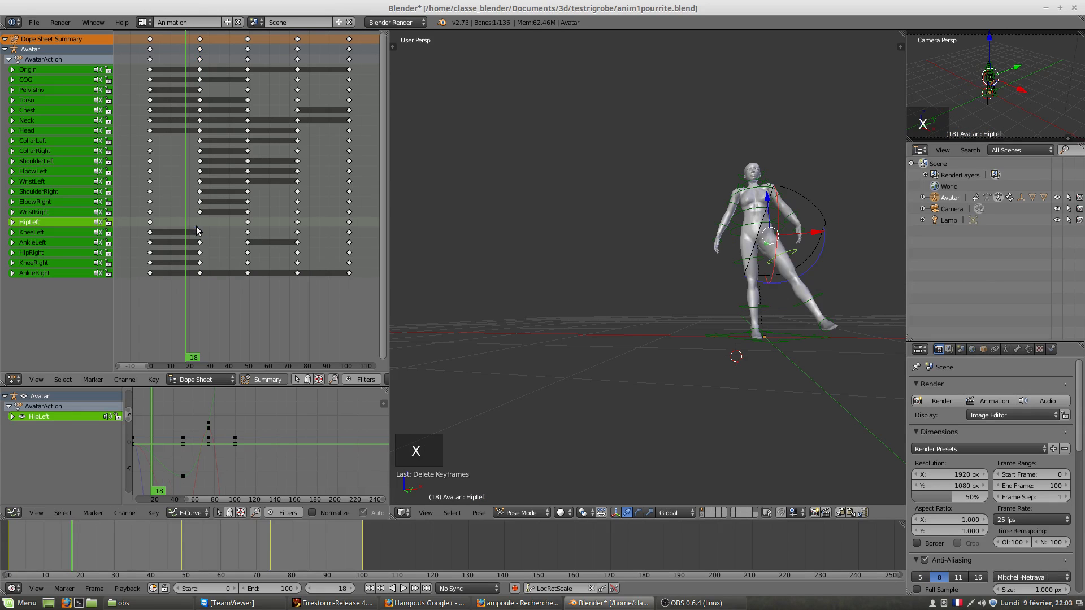
Delete the HipLeft keyframes at about frames 49, 75 and 100, keeping only the one at frame 0.
left_click(247, 222)
key("x")
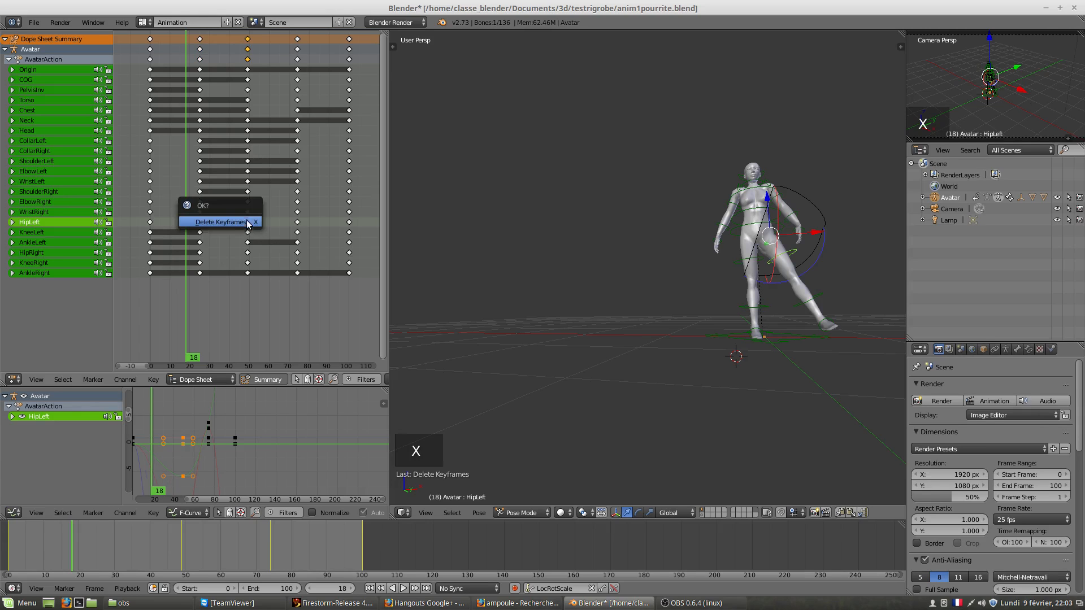
left_click(247, 224)
right_click(298, 222)
key("x")
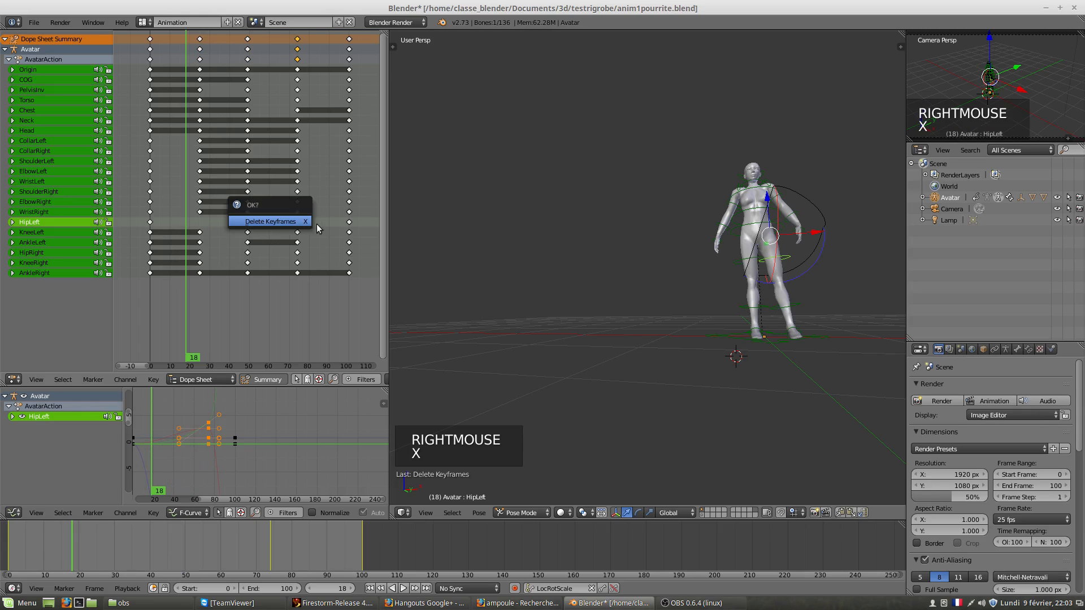
left_click(297, 221)
right_click(349, 222)
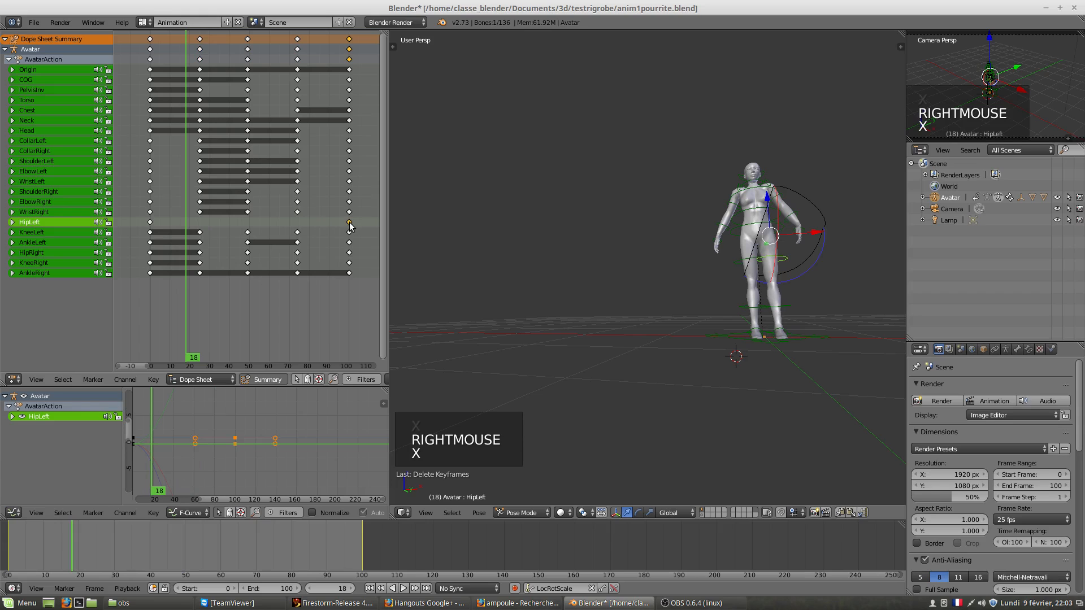
key("x")
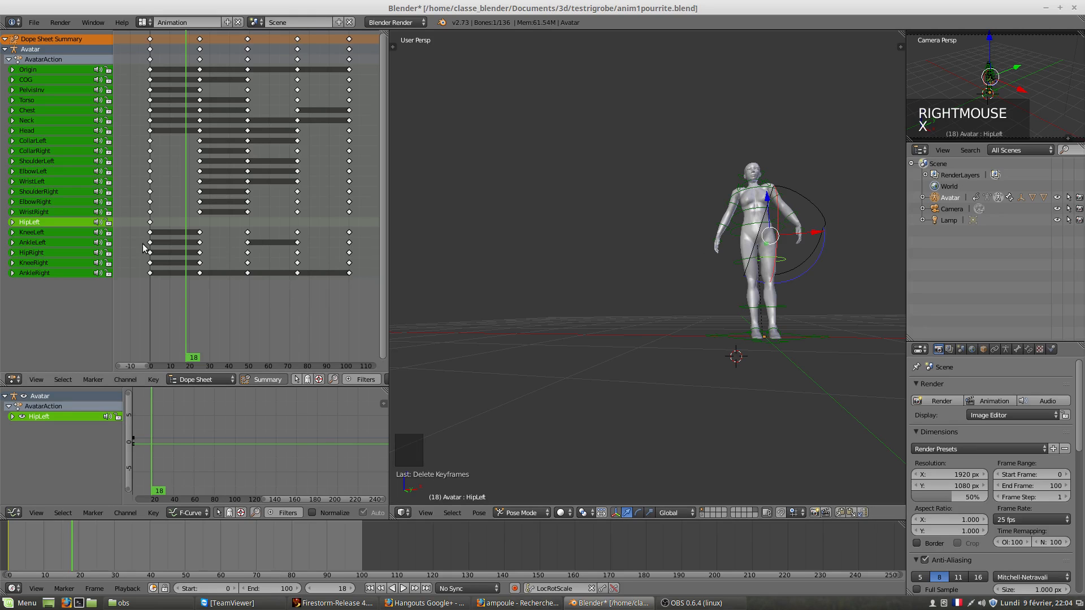
Undo the HipLeft keyframe deletions to restore the channel's keyframes in the Dope Sheet.
key("ctrl+z")
key("ctrl+z")
key("ctrl+z")
key("ctrl+z")
key("ctrl+z")
key("ctrl+z")
key("ctrl+z")
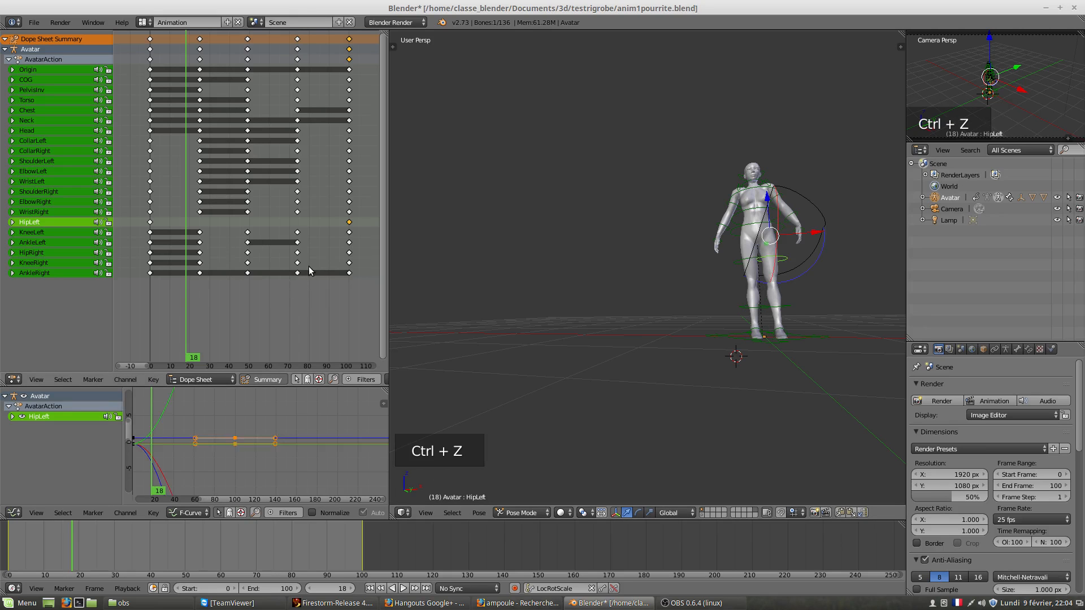
key("ctrl+z")
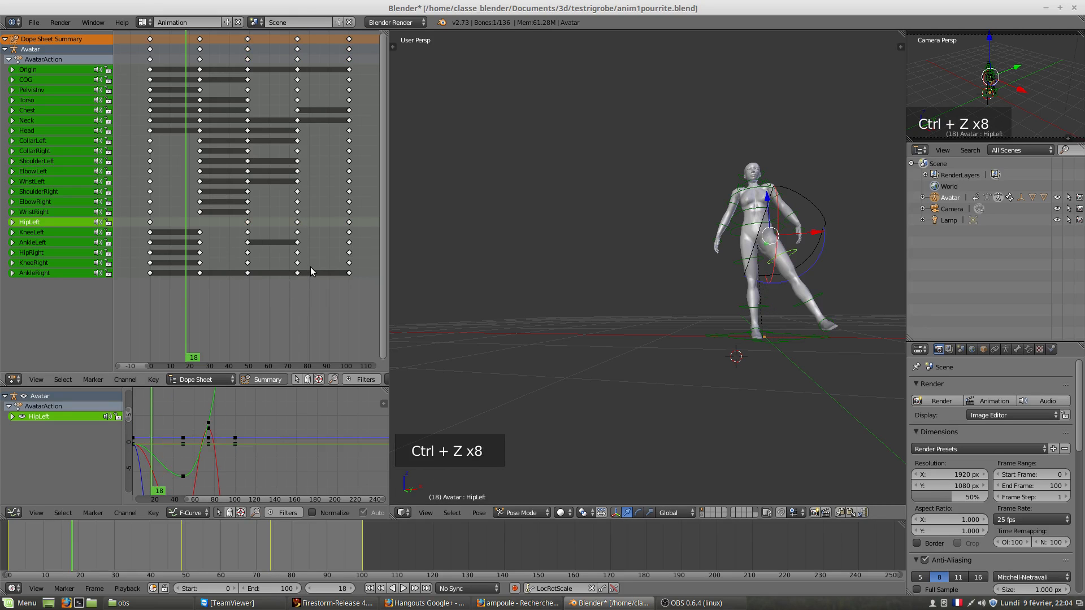
key("ctrl+z")
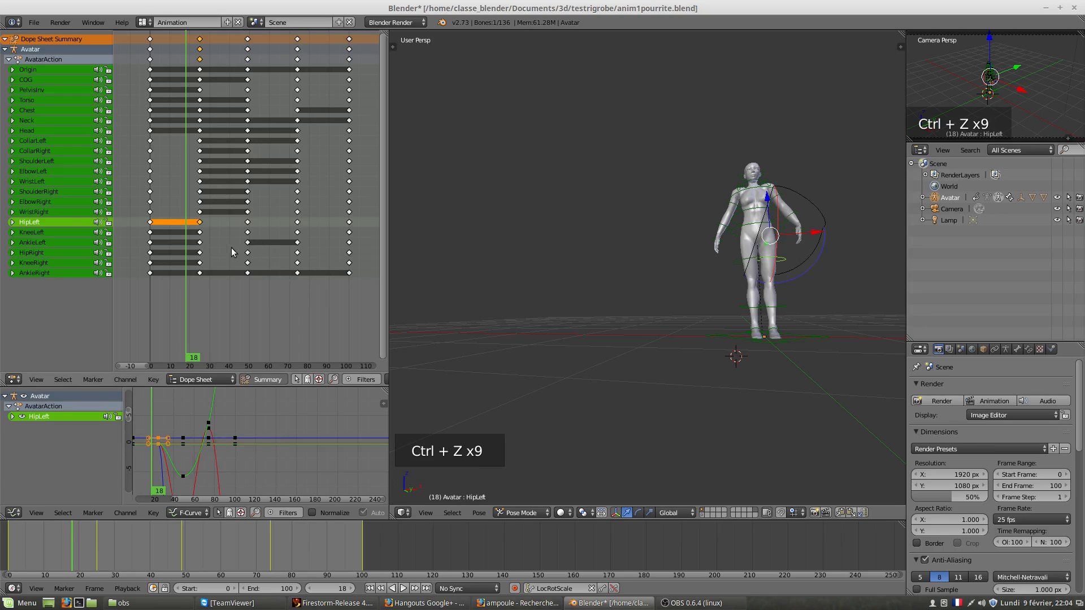
Scrub the animation from the HipLeft channel's opening span up to frame 26 to check the pose.
left_click(200, 225)
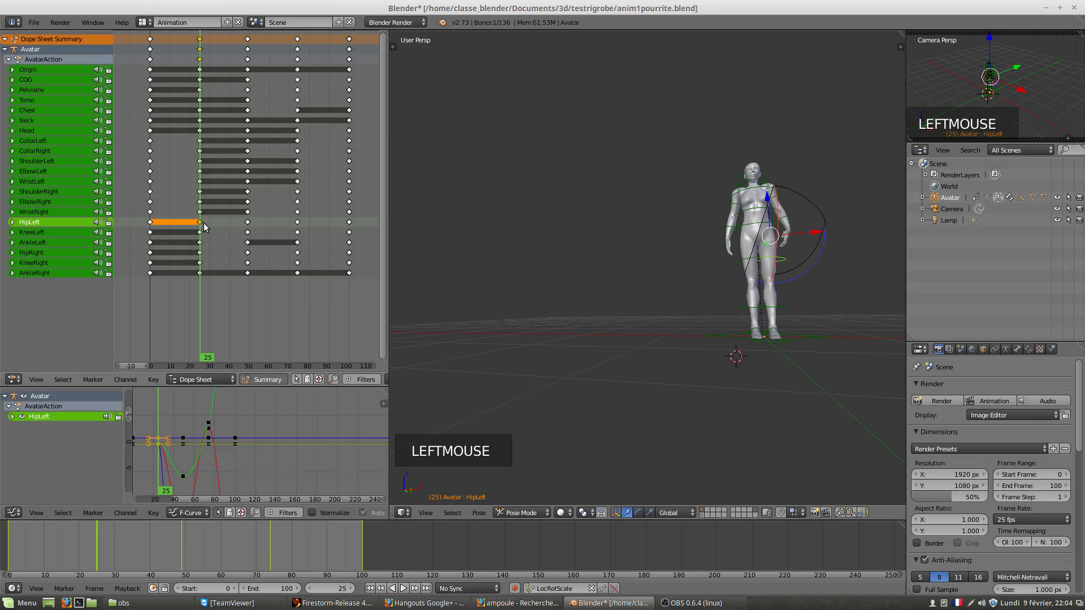
left_click(164, 225)
left_click_drag(163, 224, 202, 225)
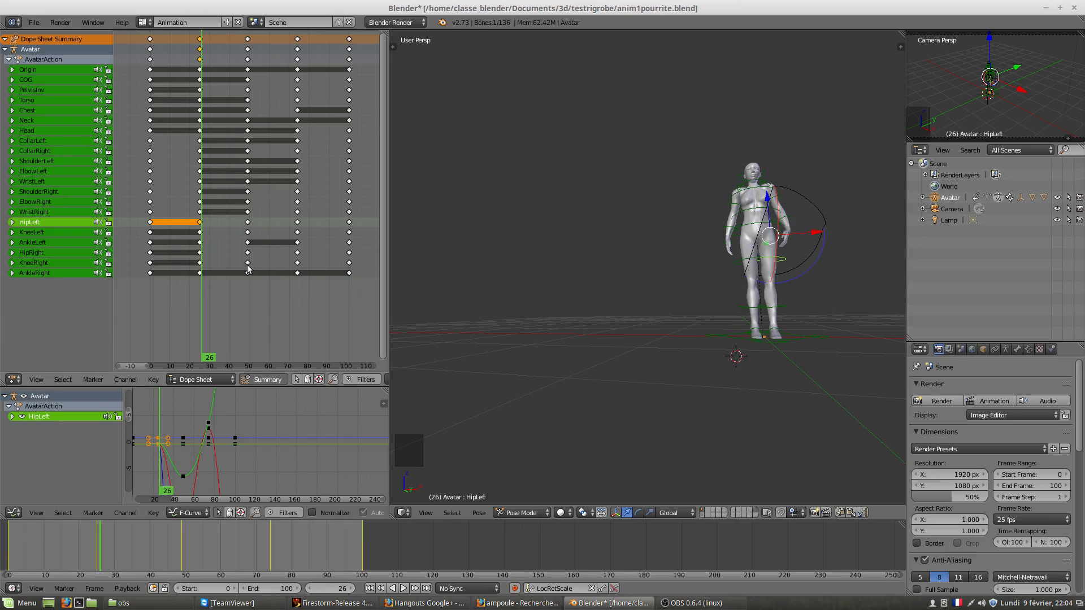
Delete all keyframes of the AnkleRight channel in the Dope Sheet, from frame 0 to frame 100.
left_click(191, 275)
right_click(150, 273)
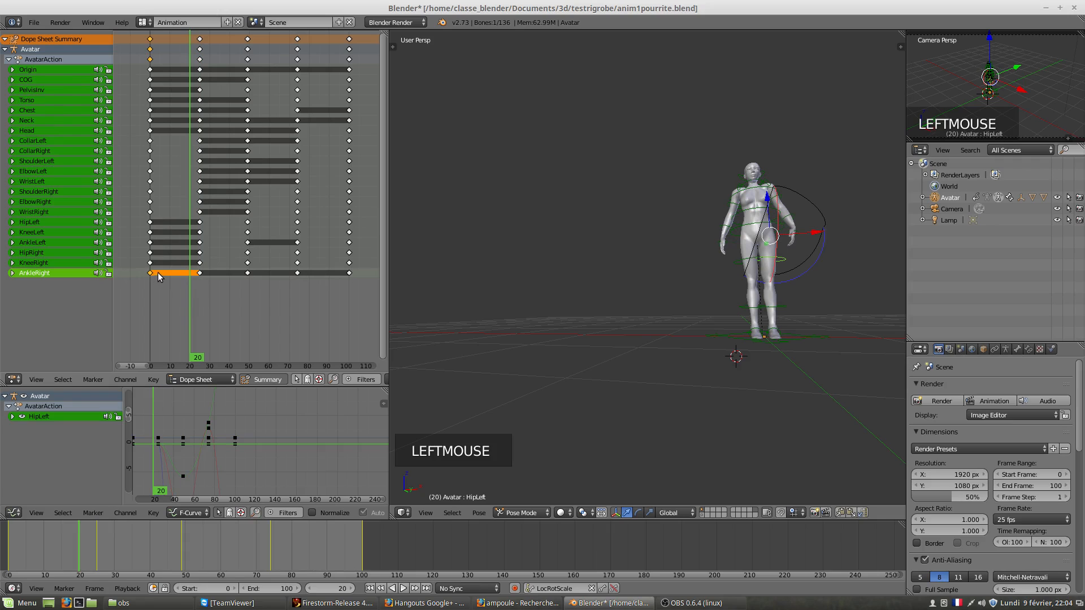
left_click(199, 273, "shift")
left_click(248, 273, "shift")
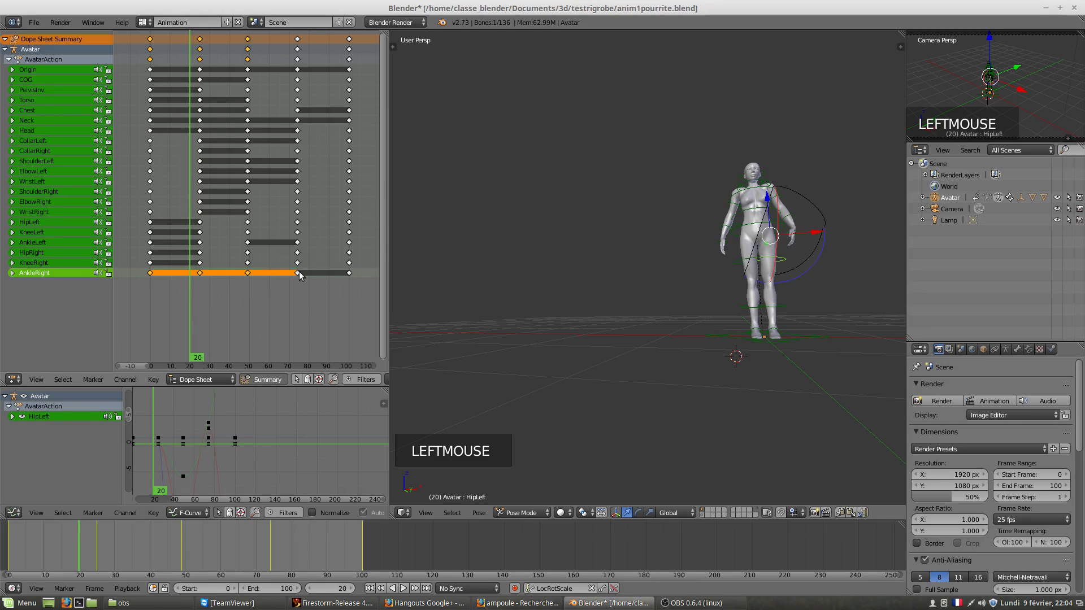
left_click(348, 274, "shift")
key("x")
left_click(246, 282)
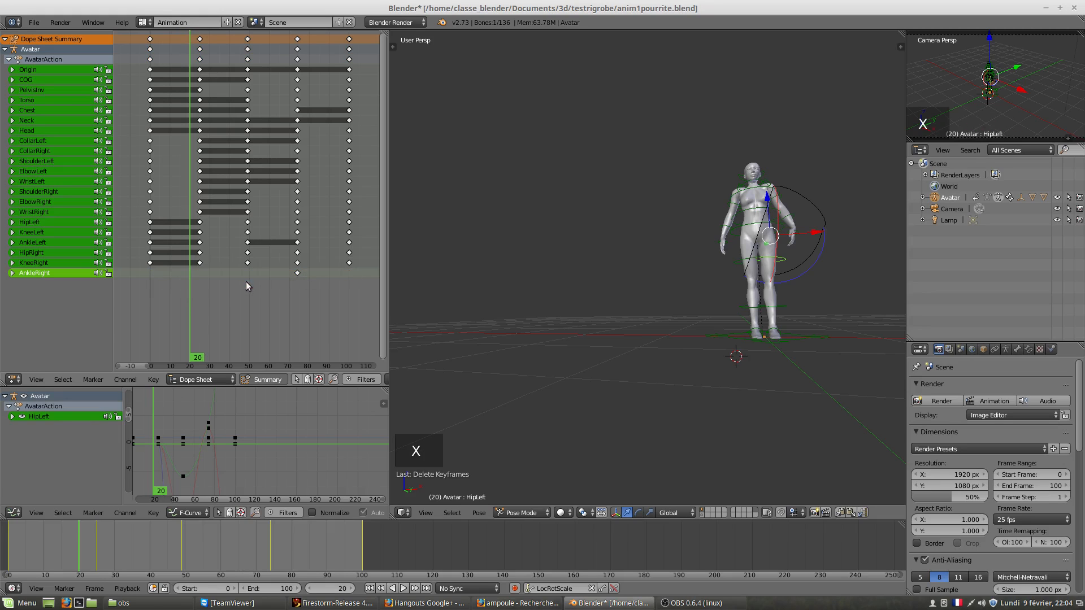
left_click(298, 273)
key("x")
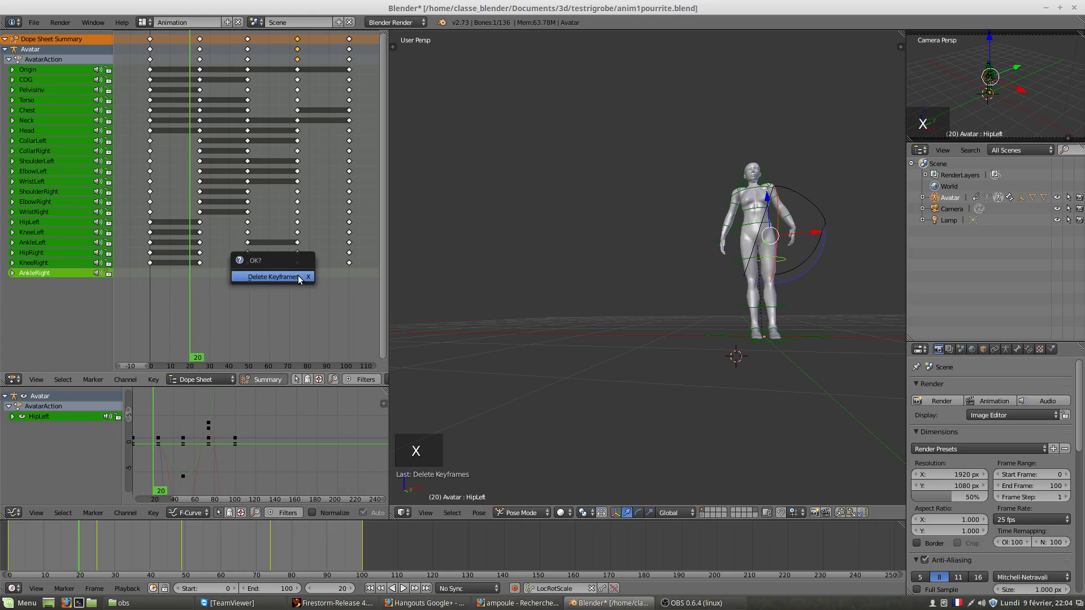
right_click(298, 277)
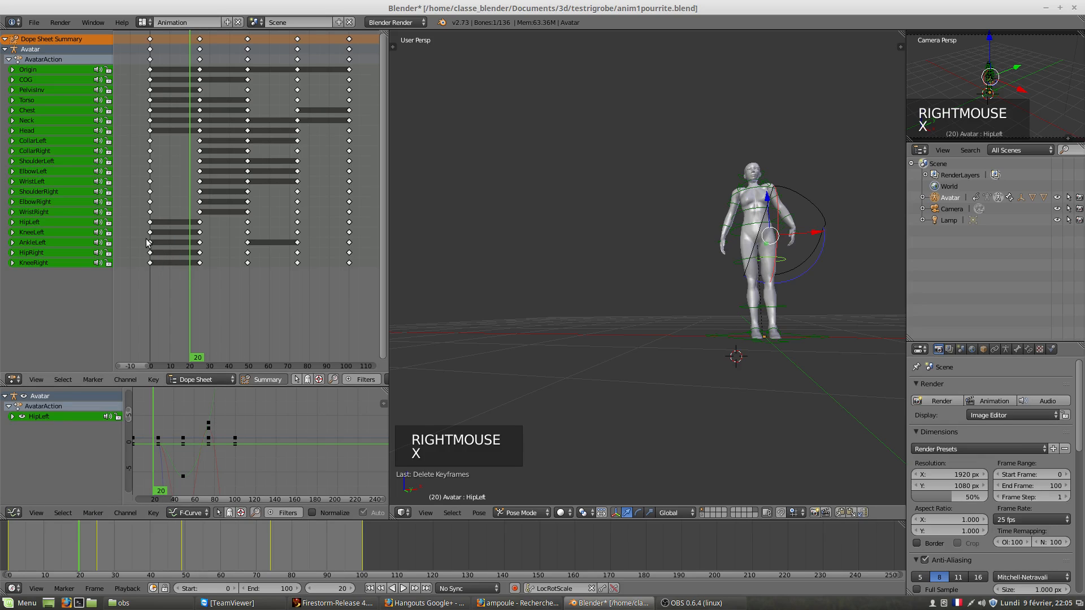
Select the Neck keyframe at frame 0 and scrub the animation from frame 1 to frame 36.
right_click(150, 121)
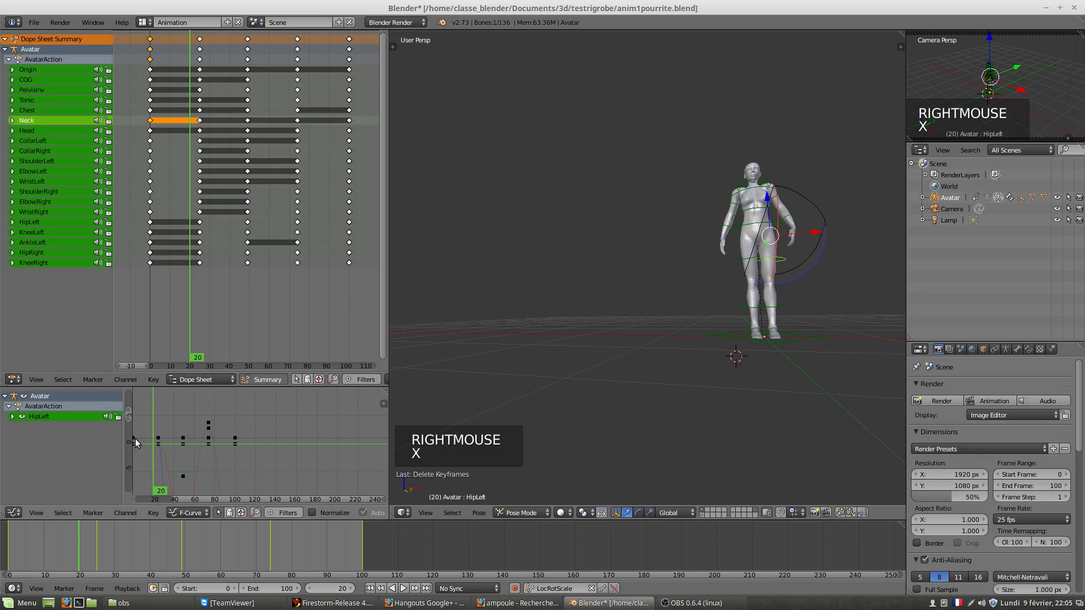
left_click(135, 398)
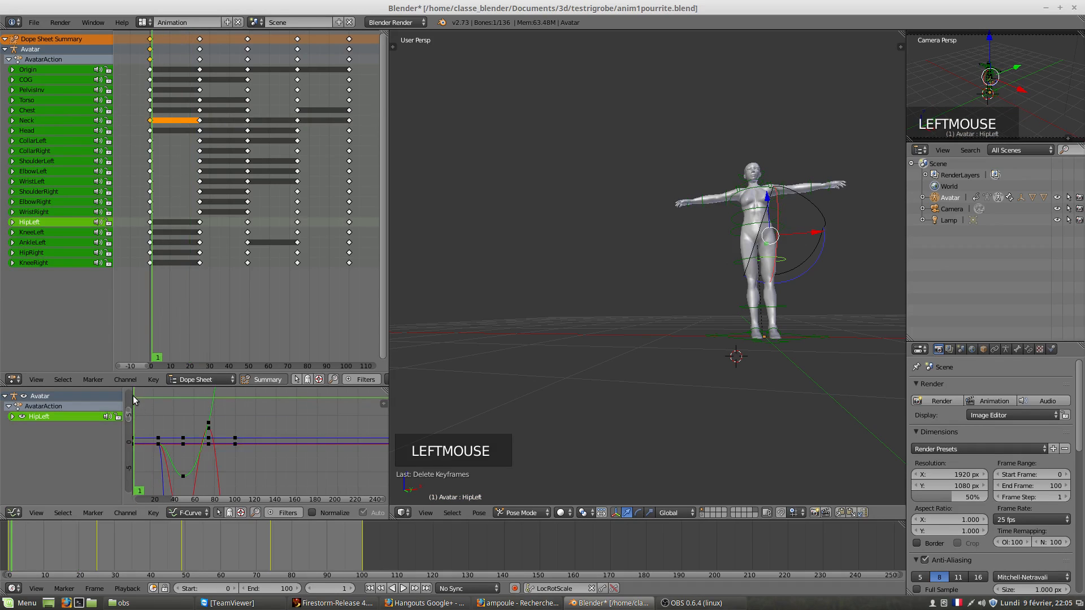
left_click_drag(135, 398, 173, 450)
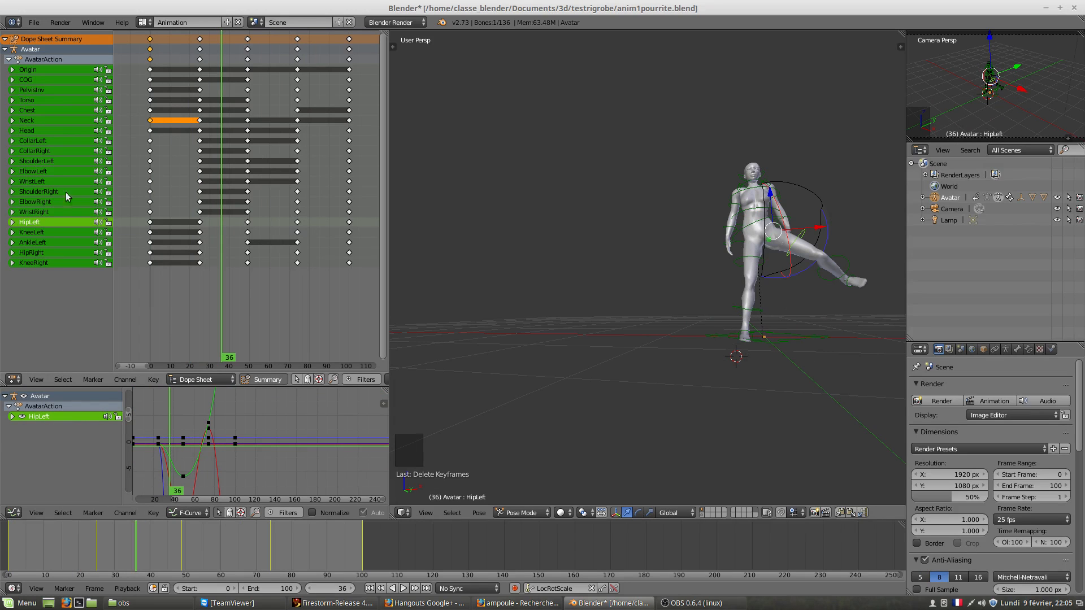
Select the Neck channel and examine its curves in the enlarged Graph Editor, scrubbing back to frame 29.
left_click(34, 121)
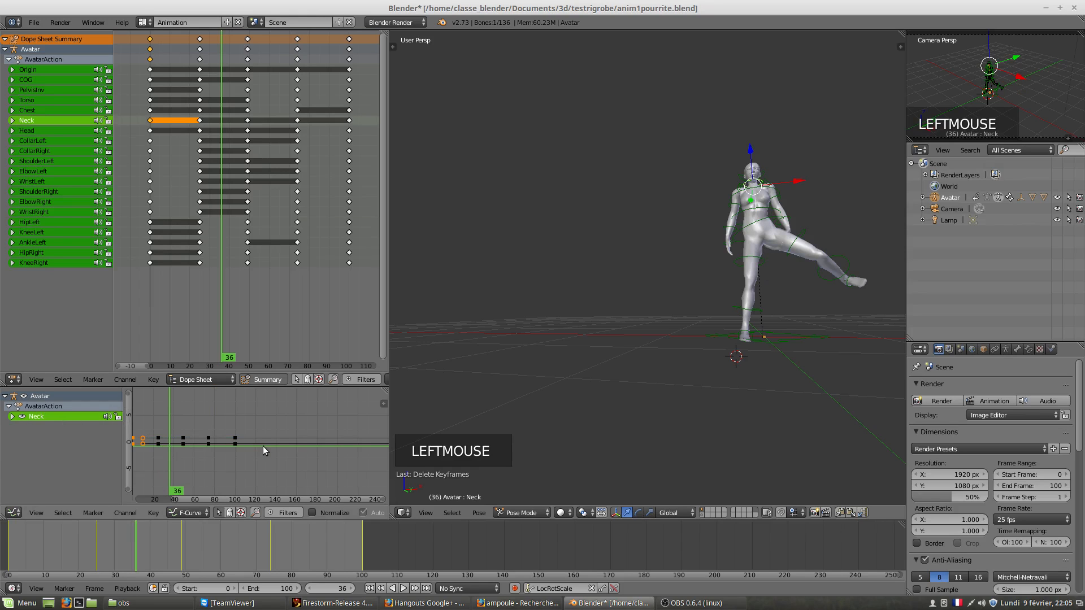
key("ctrl+Up")
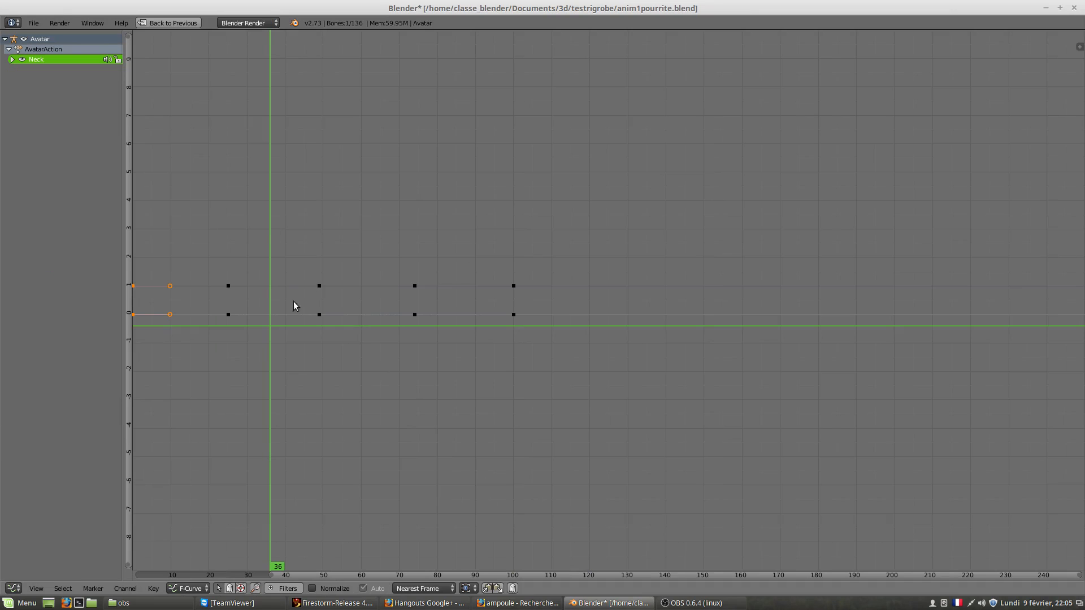
scroll(308, 384, "down", 6)
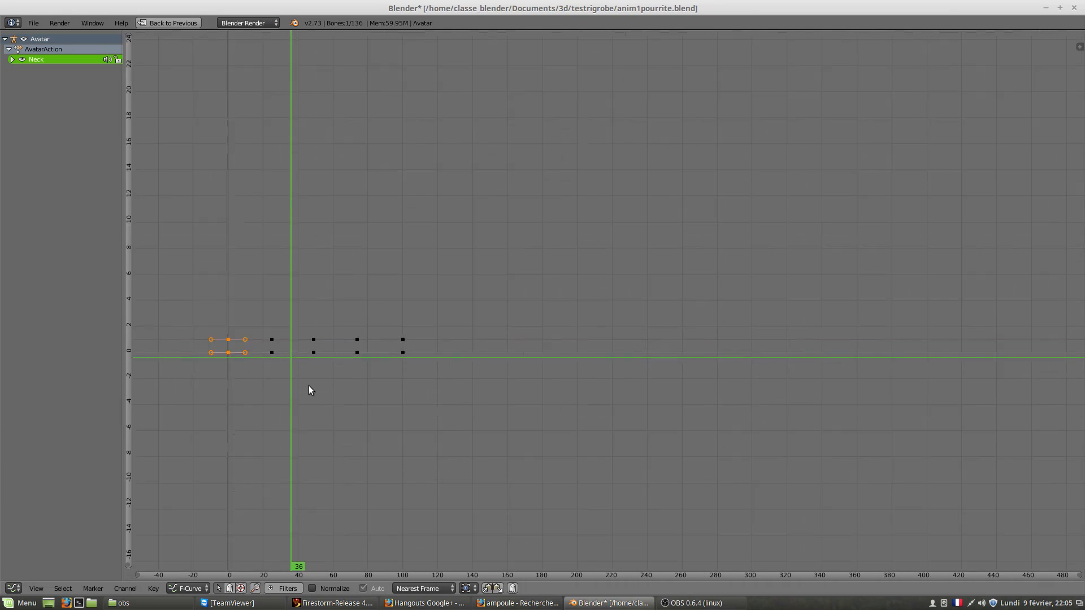
scroll(308, 385, "up", 3)
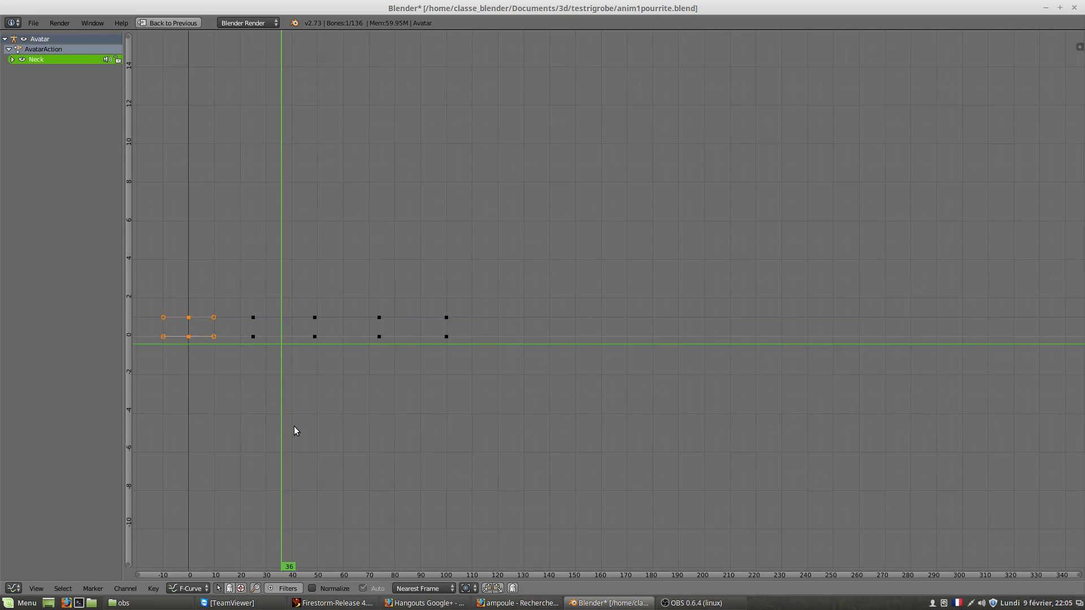
left_click_drag(283, 431, 265, 401)
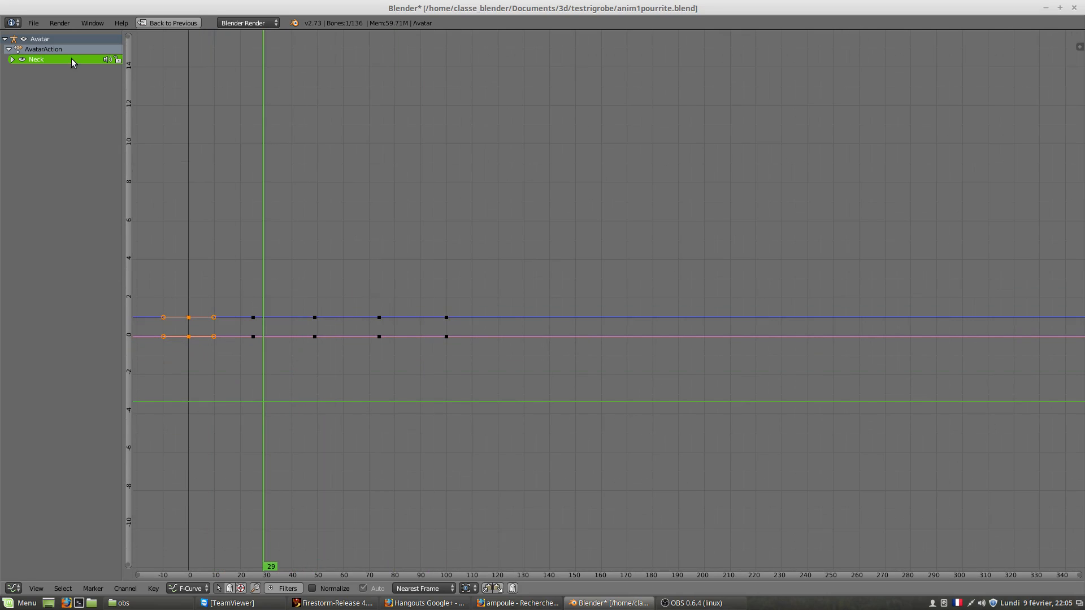
key("shift+space")
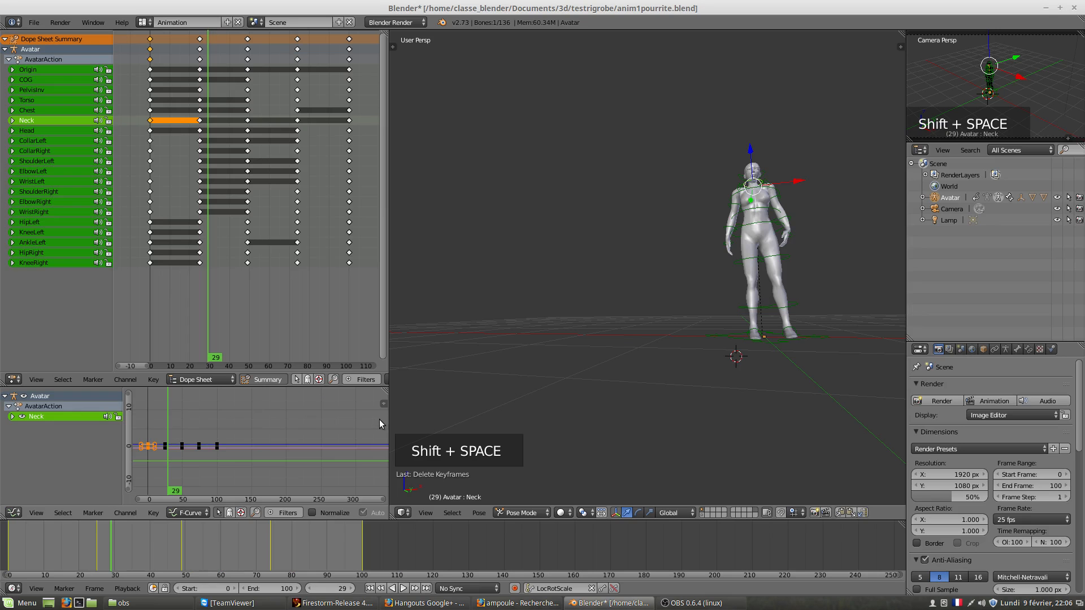
Move to frame 30 and select the left and right arm channels and HipLeft in turn to compare their curves.
left_click(190, 117)
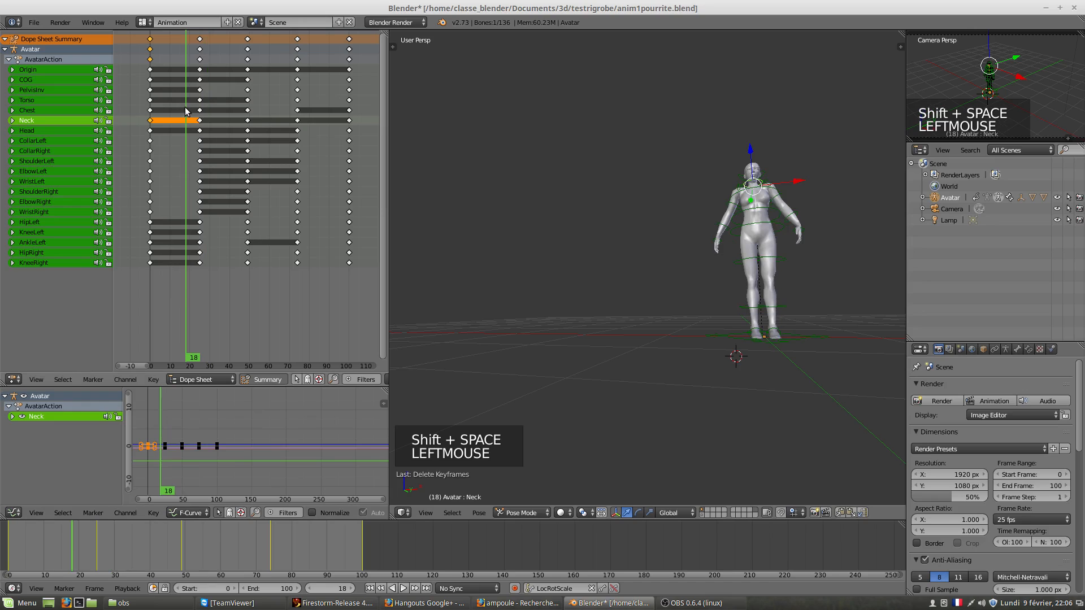
left_click(209, 140)
left_click(210, 161)
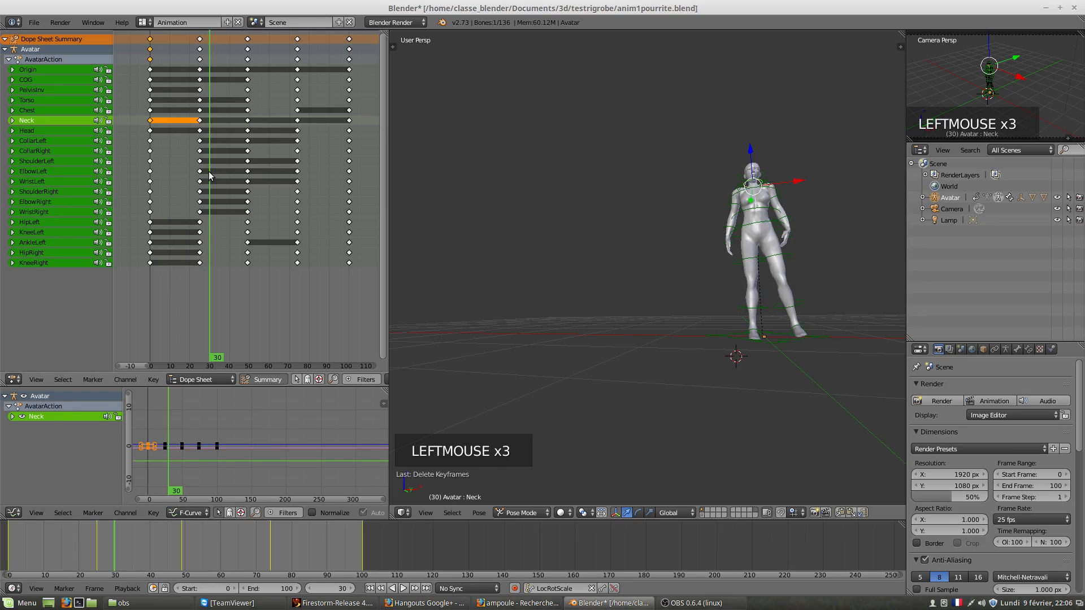
left_click(45, 181)
left_click(42, 169)
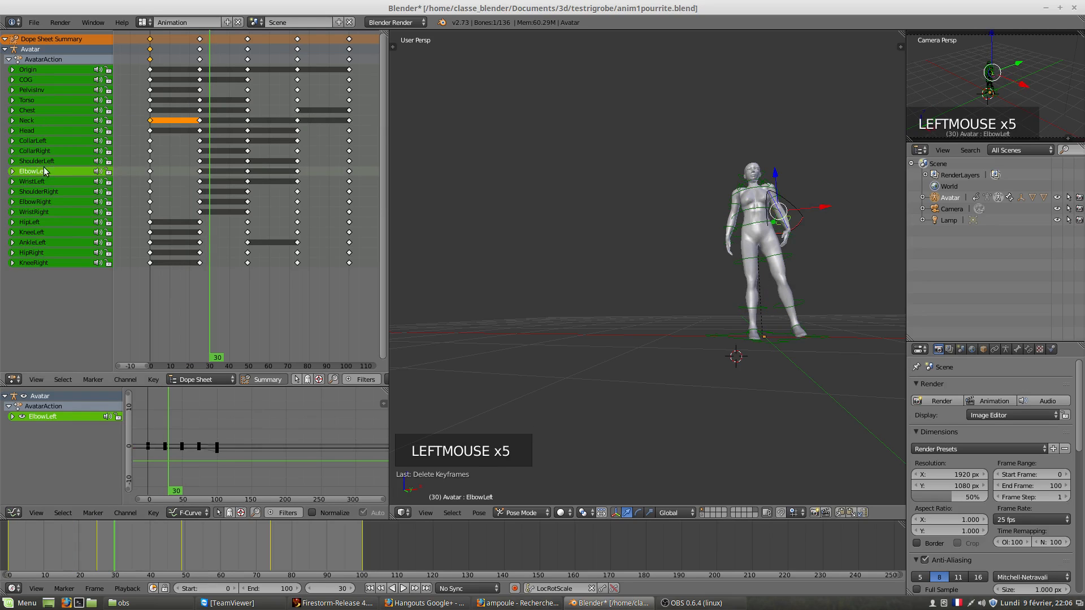
left_click(44, 161)
left_click(49, 151)
left_click(53, 172)
left_click(52, 201)
left_click(56, 222)
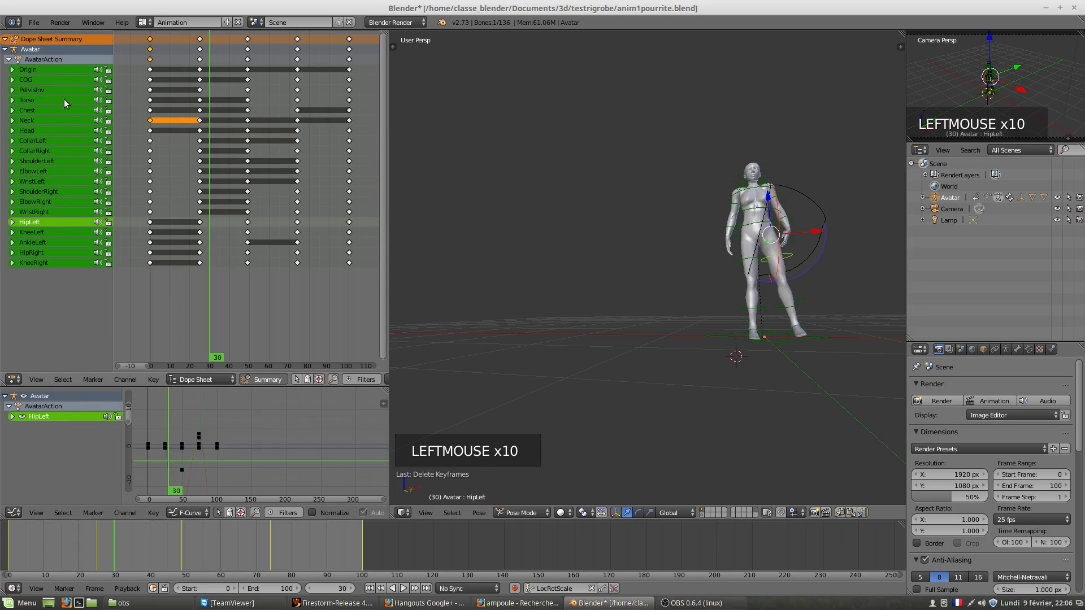
Select the Origin channel followed by COG, and inspect COG's curves in the enlarged Graph Editor at frame 74.
left_click(65, 67)
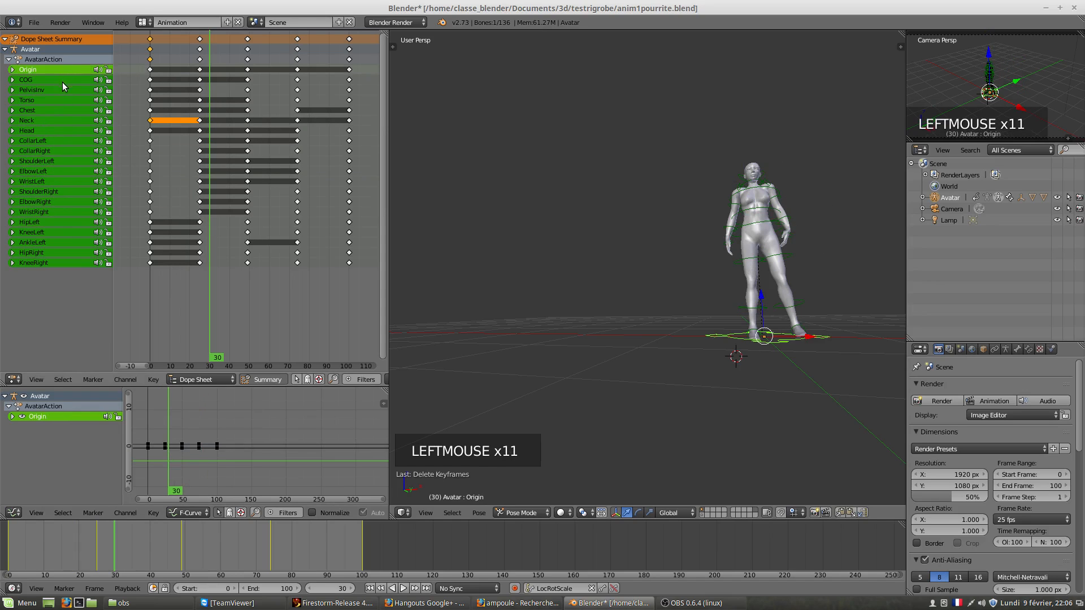
left_click(62, 83)
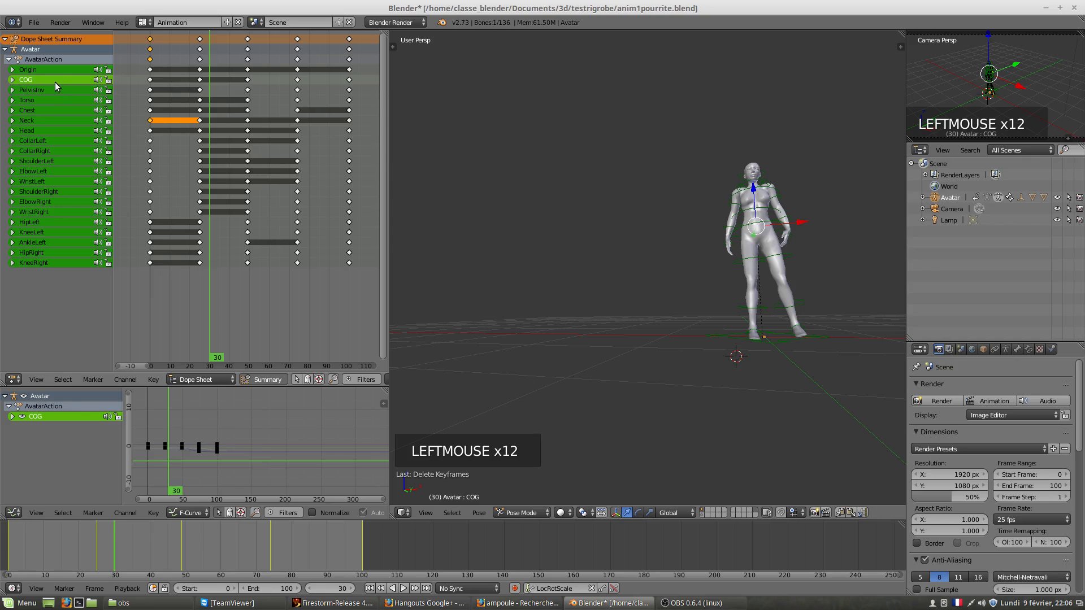
scroll(190, 459, "up", 3)
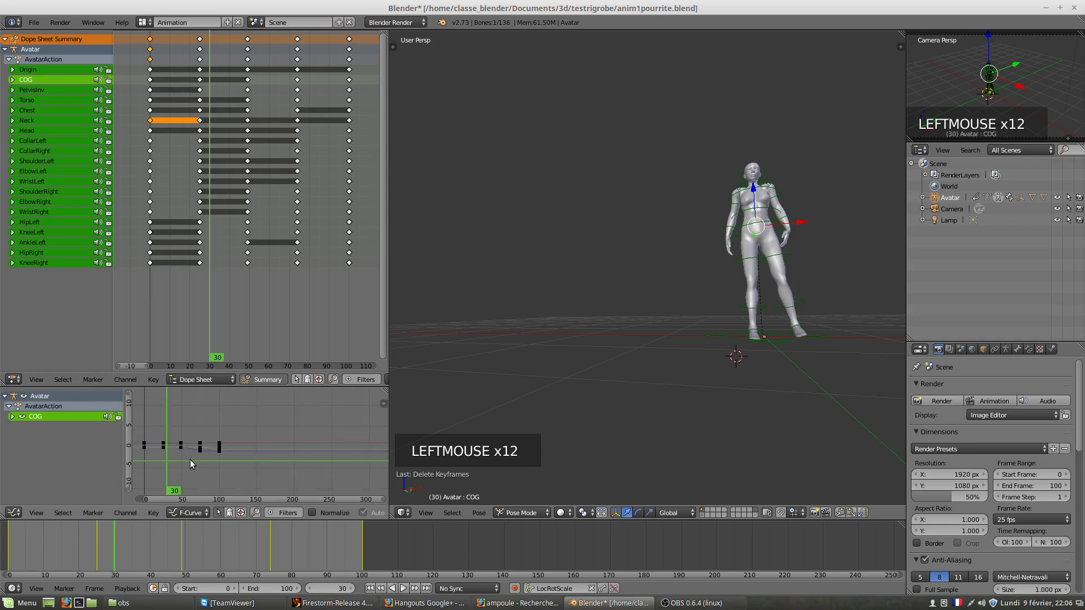
scroll(192, 461, "up", 4)
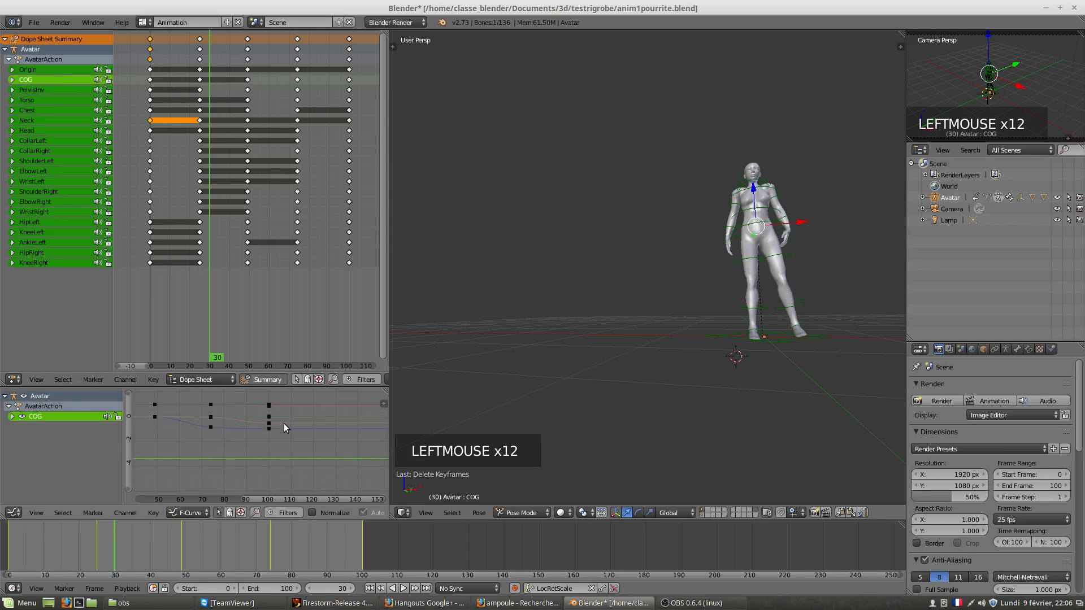
key("shift+space")
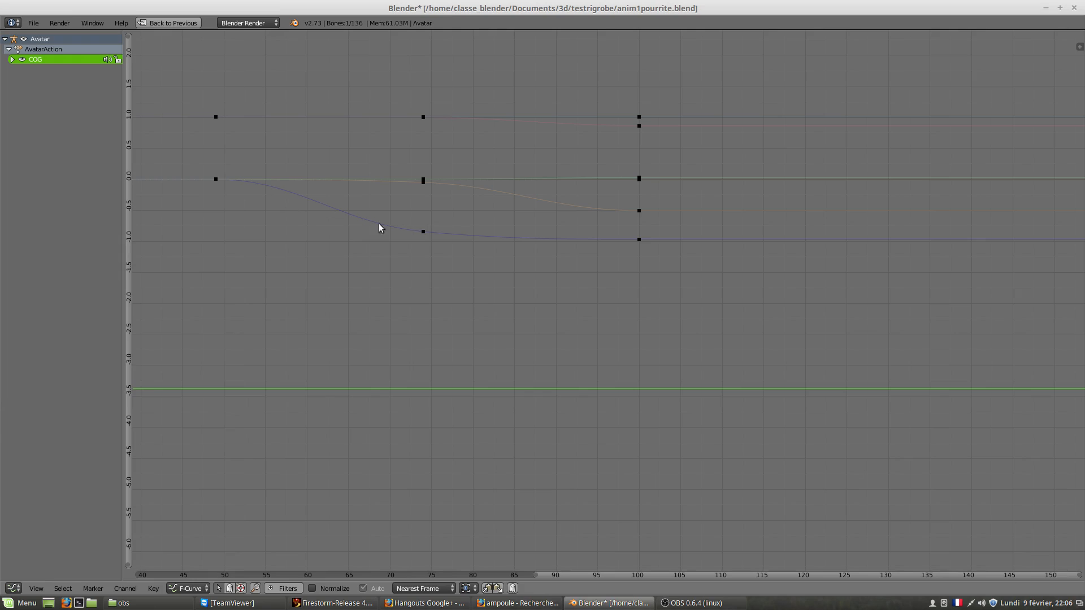
left_click(425, 231)
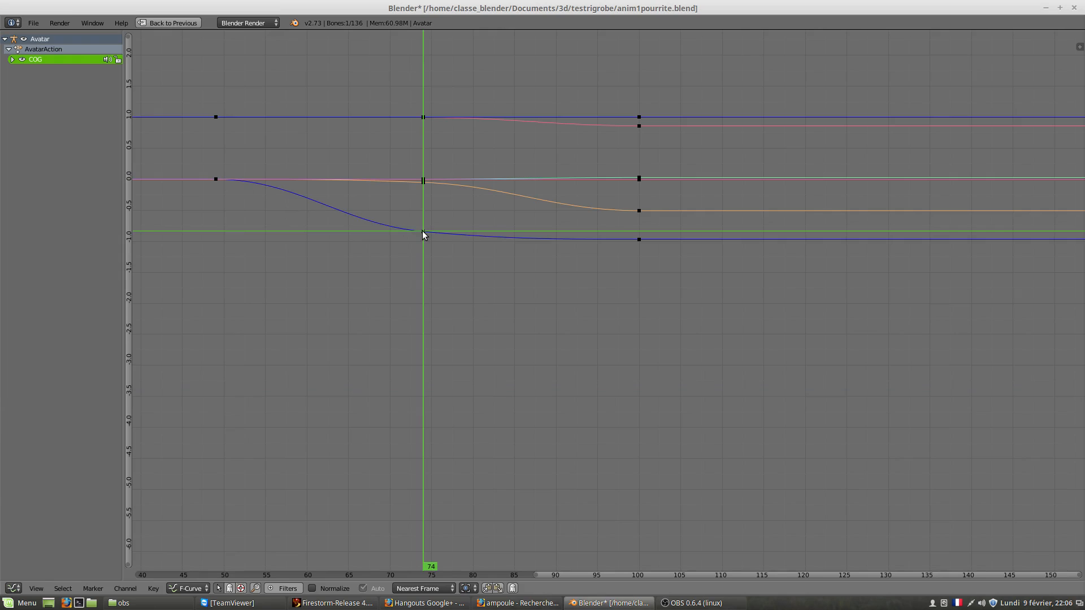
Try to move the right curve handle of the COG keyframe at frame 49.
left_click(214, 180)
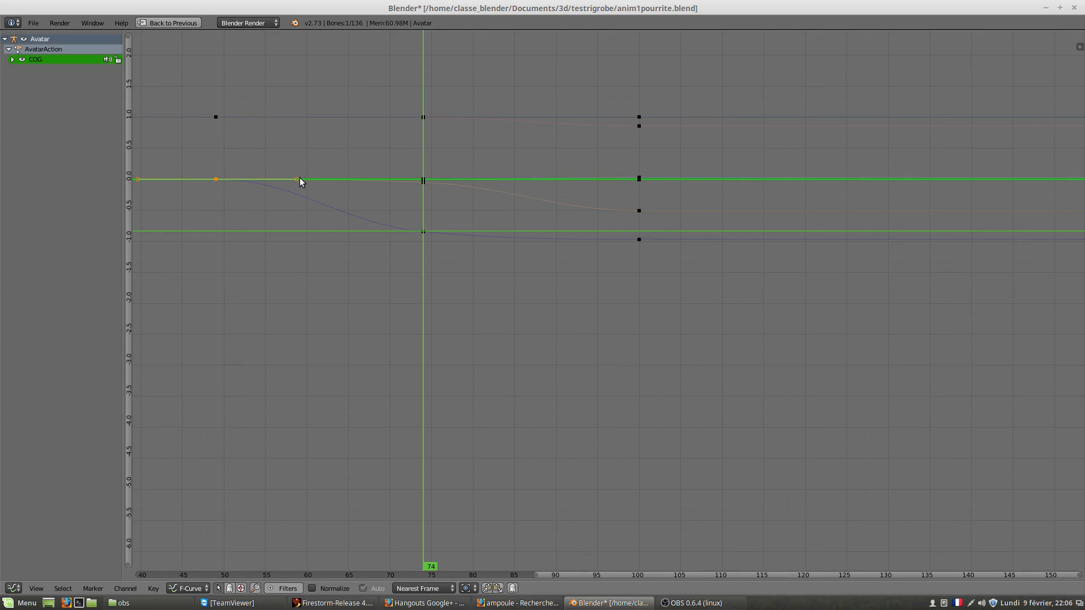
left_click_drag(296, 178, 301, 224)
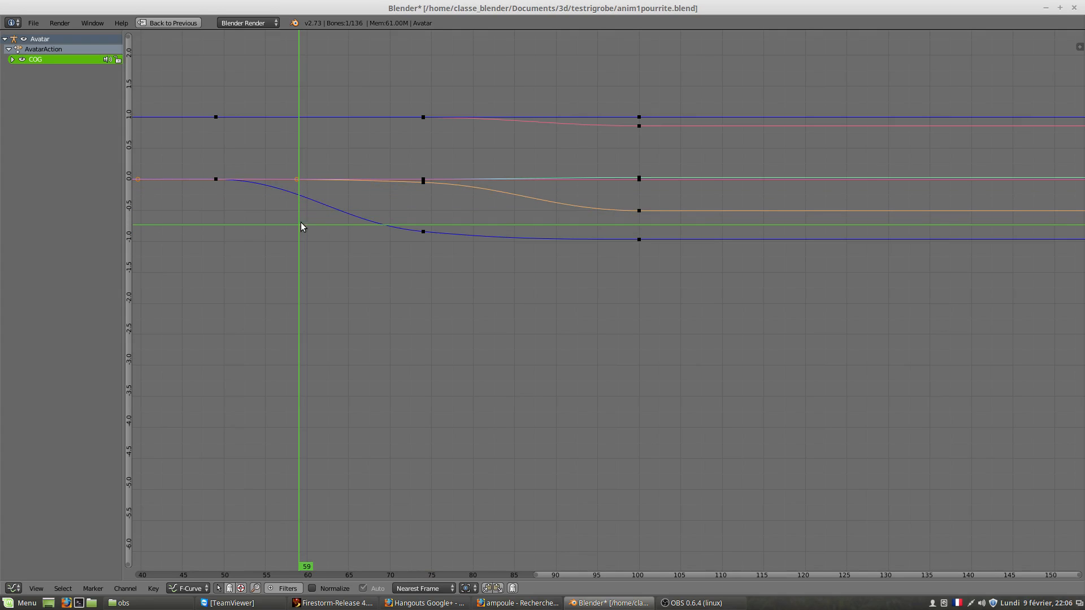
left_click(296, 181)
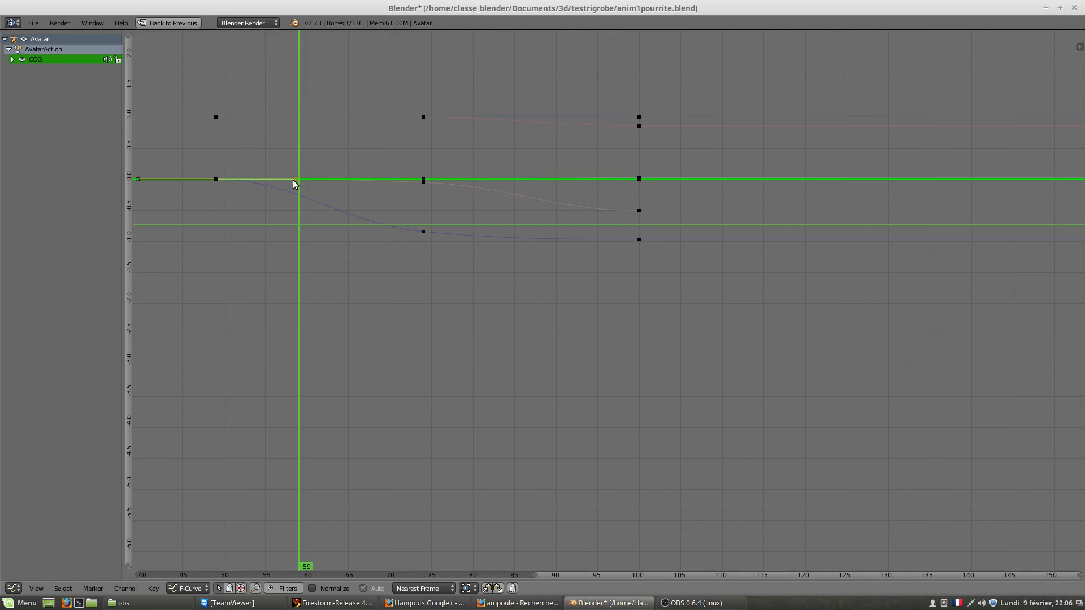
key("g")
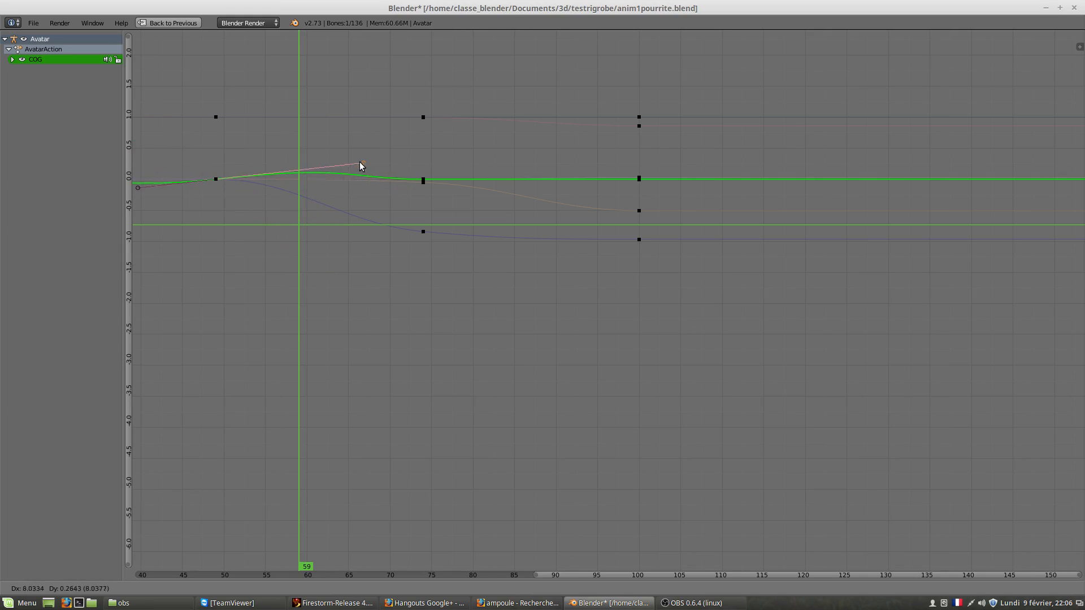
key("Escape")
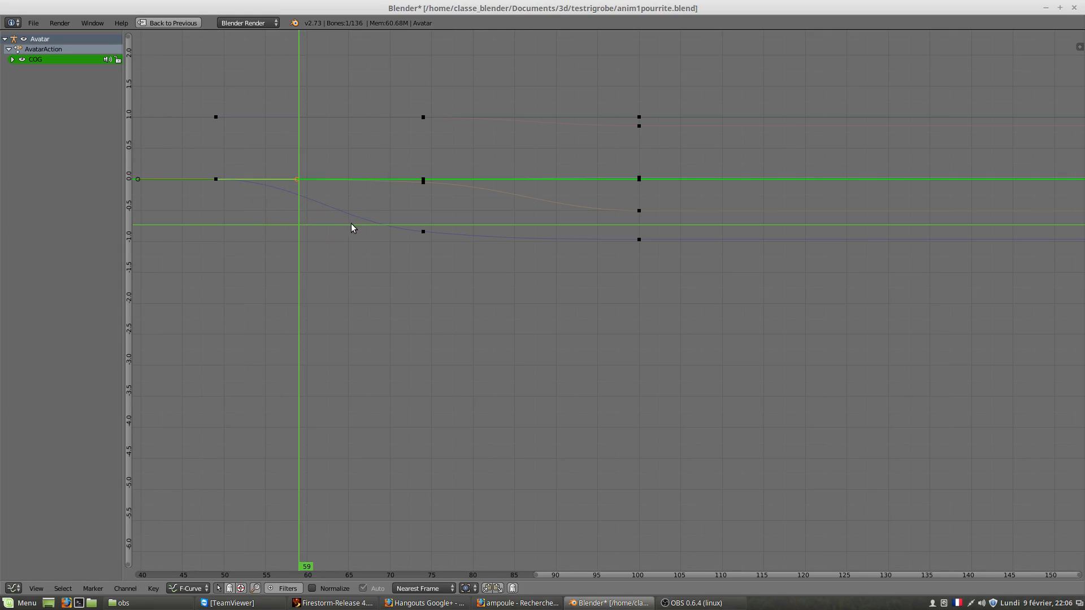
Extend the left handle of COG's blue-curve keyframe at frame 74 to about frame 60, and scrub the animation to frame 75.
right_click(423, 232)
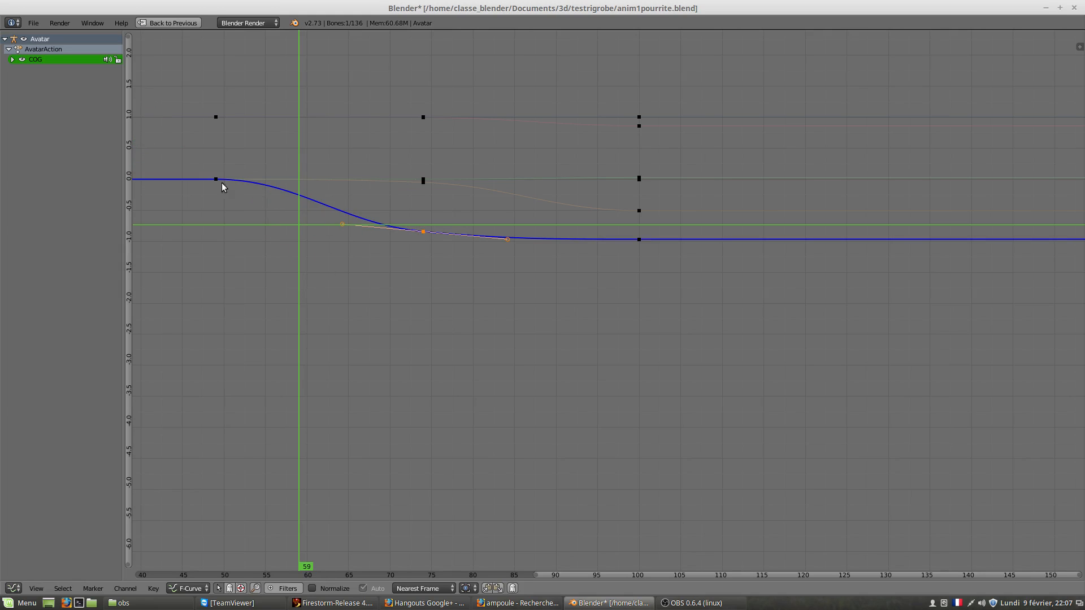
left_click_drag(341, 221, 339, 213)
right_click_drag(341, 221, 351, 188)
left_click_drag(302, 181, 321, 213)
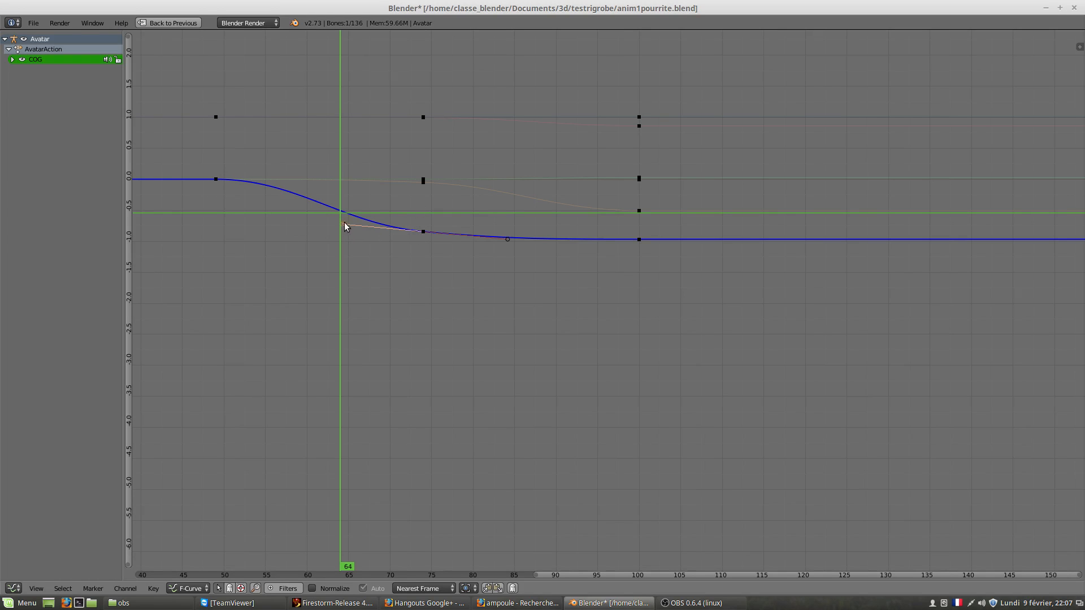
left_click_drag(344, 222, 296, 231)
right_click_drag(343, 224, 307, 225)
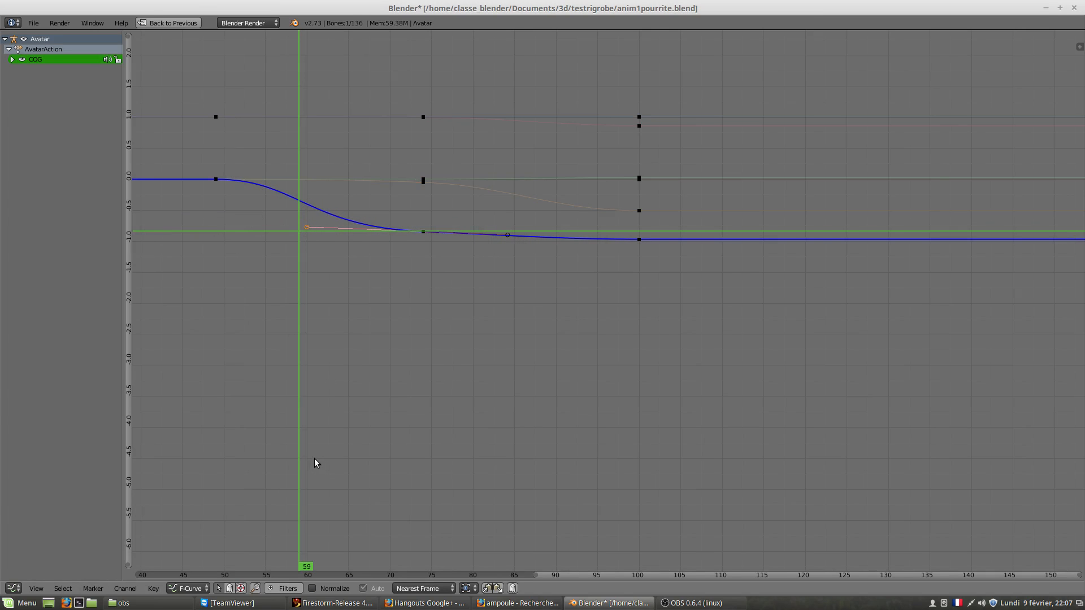
key("shift+space")
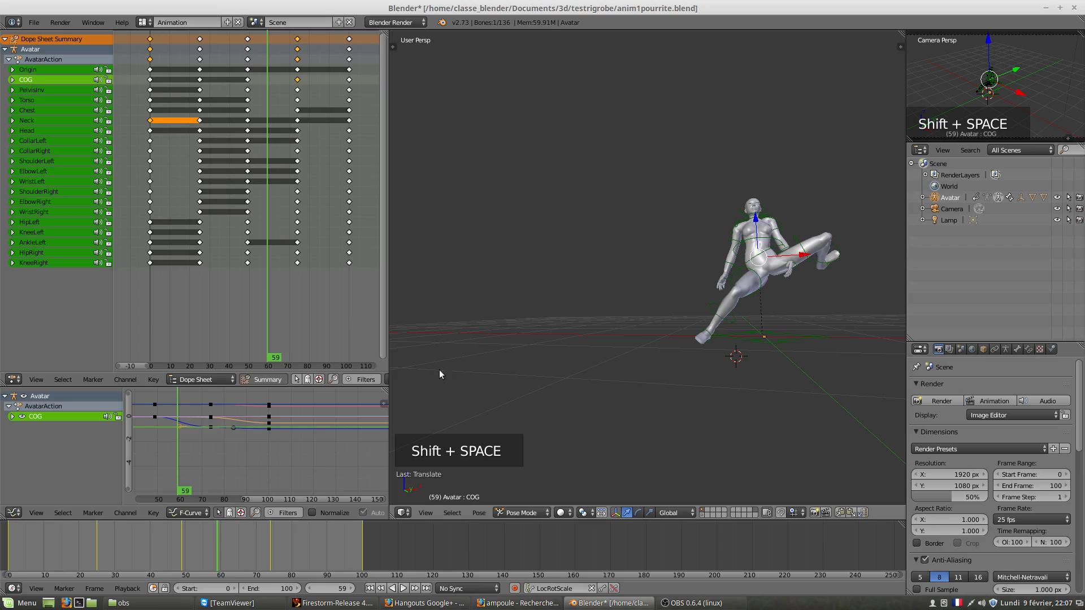
left_click_drag(272, 353, 299, 355)
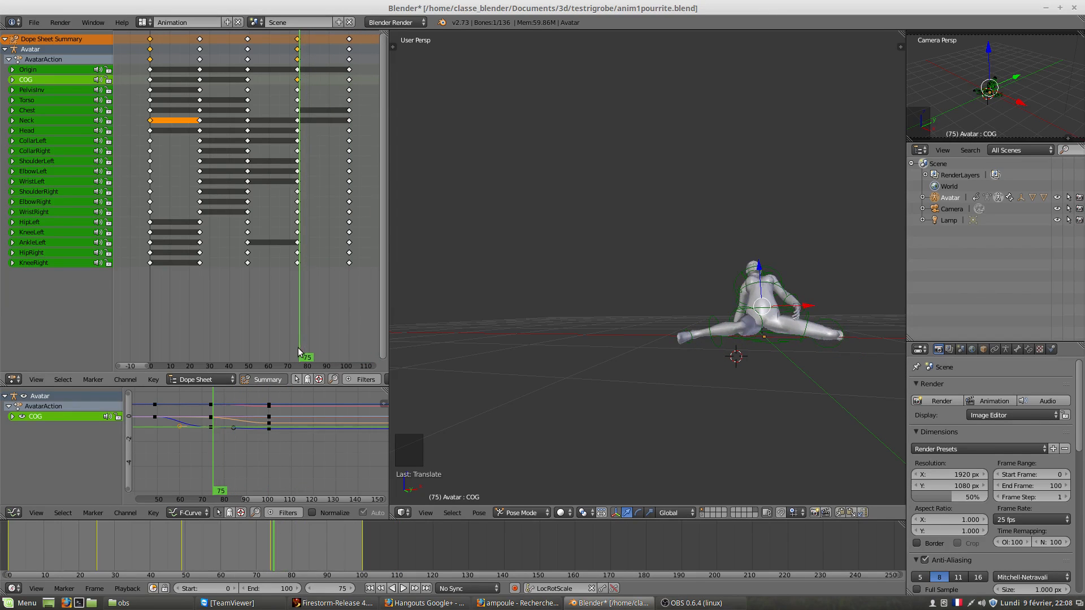
Select the Neck channel and examine all its keyframes from frame 0 to 100 in the enlarged Graph Editor.
left_click(52, 120)
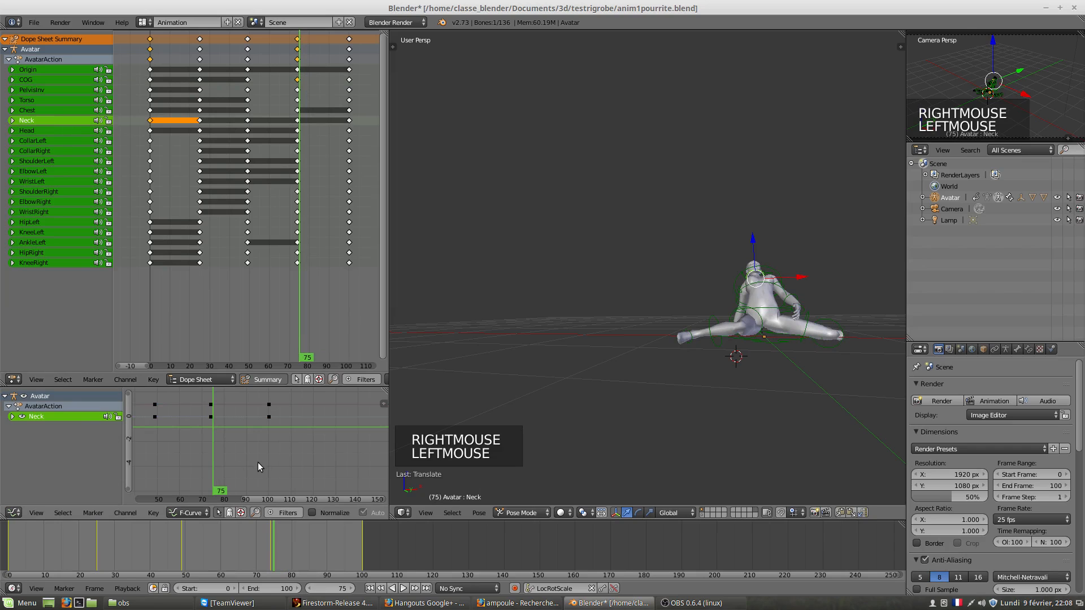
scroll(257, 463, "up", 1)
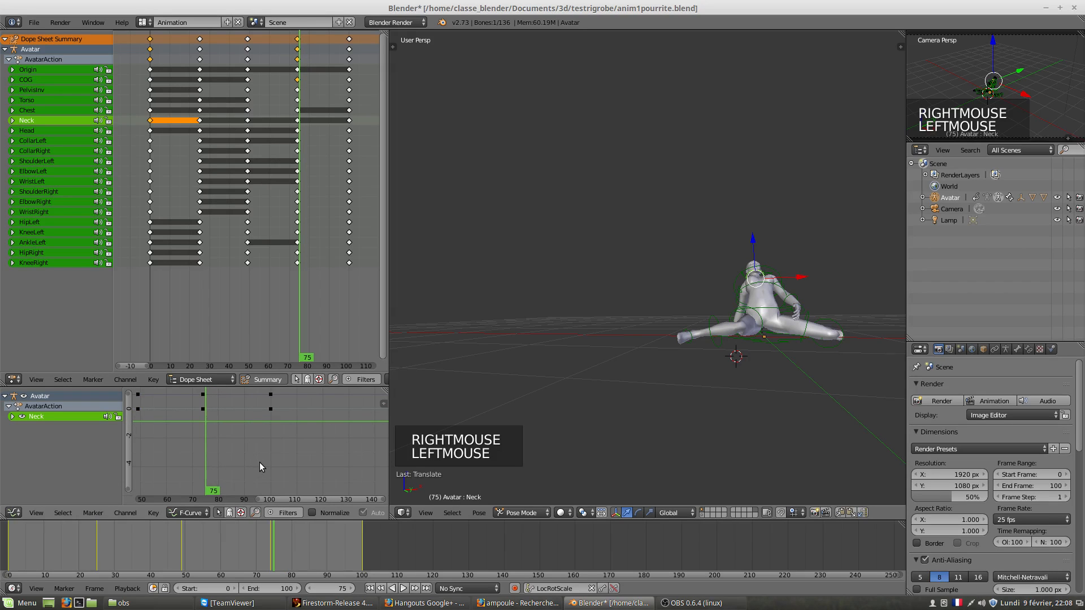
scroll(260, 463, "down", 1)
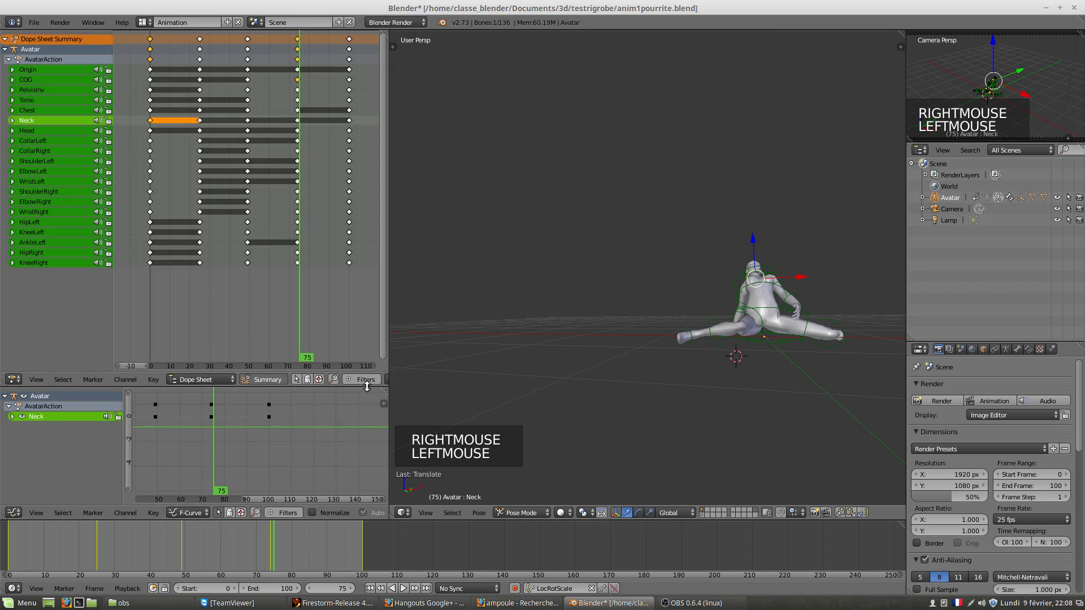
left_click_drag(367, 386, 367, 214)
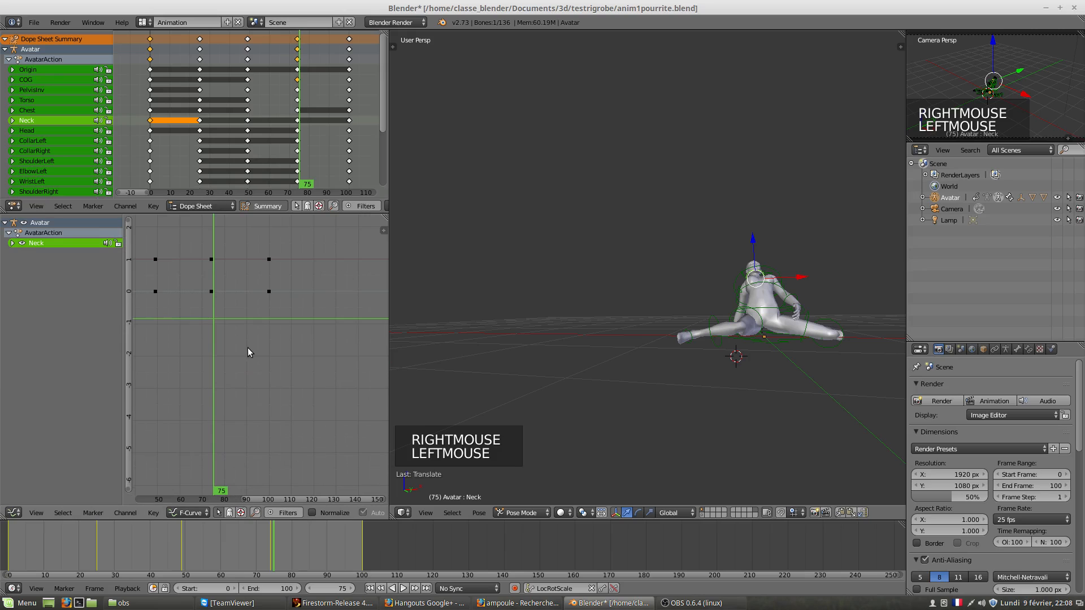
middle_click_drag(250, 331, 343, 409, "ctrl")
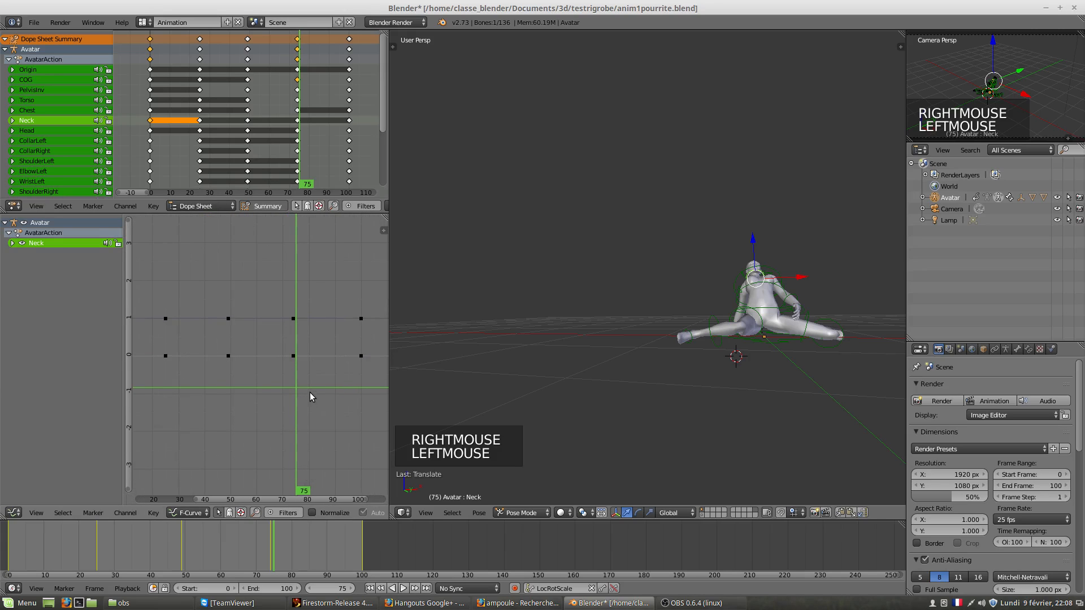
key("ctrl+Up")
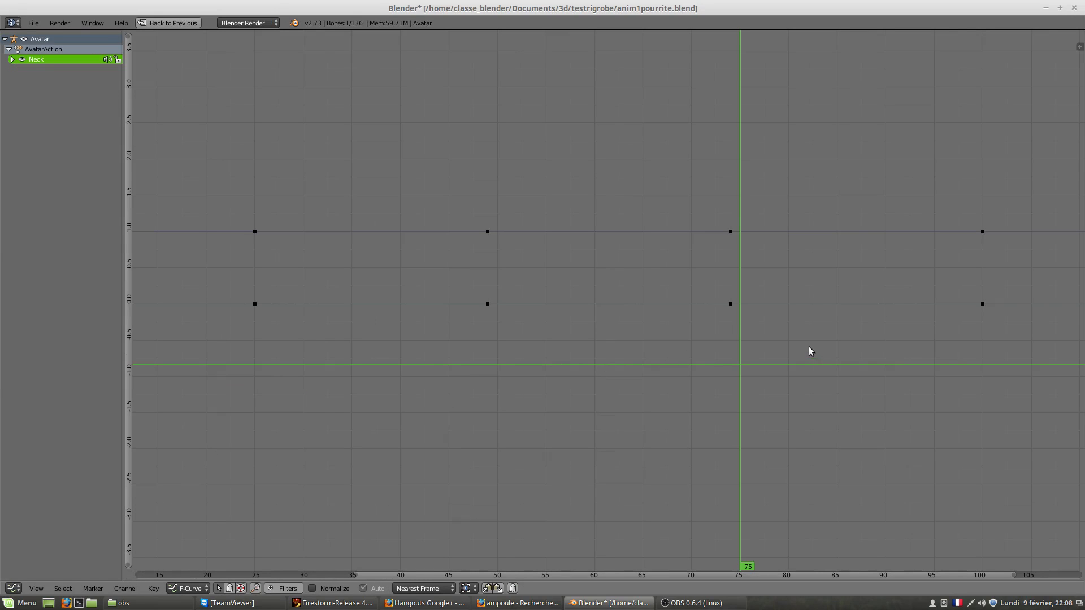
key("shift+space")
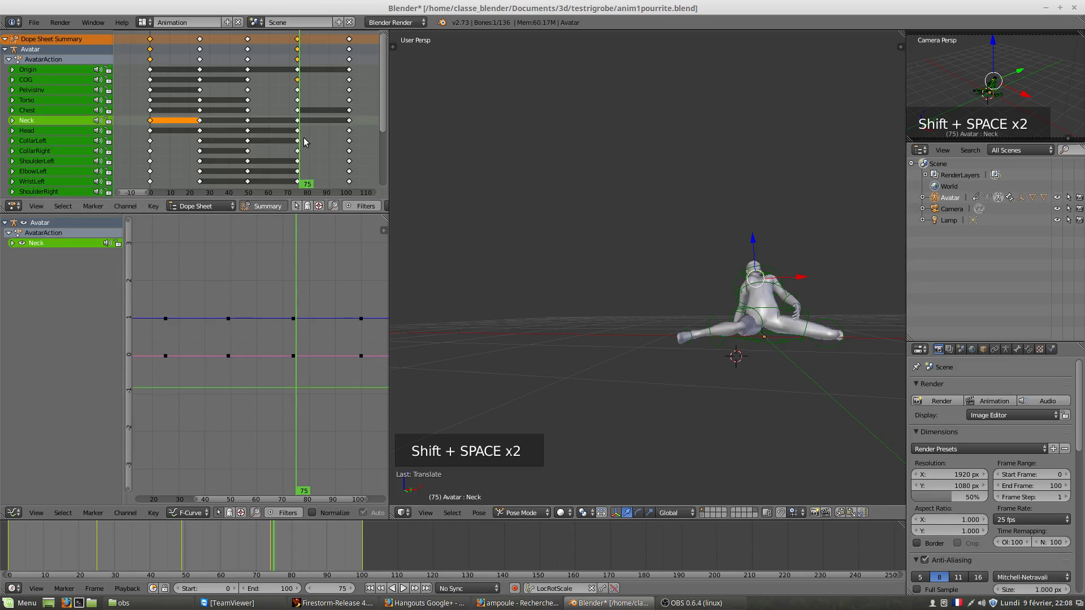
key("shift+space")
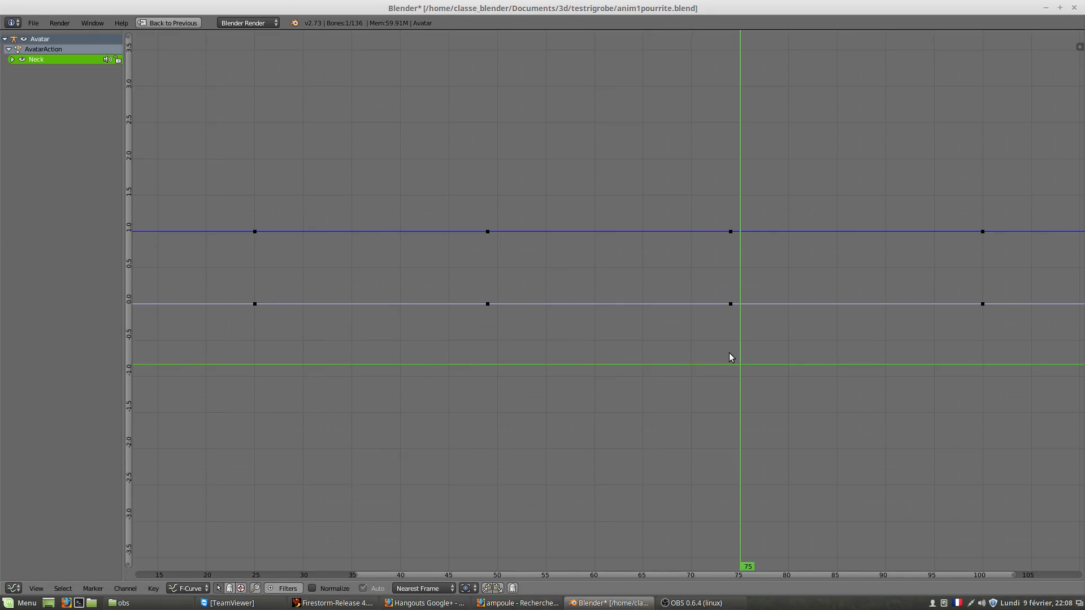
middle_click_drag(688, 374, 639, 395)
scroll(642, 397, "down", 2)
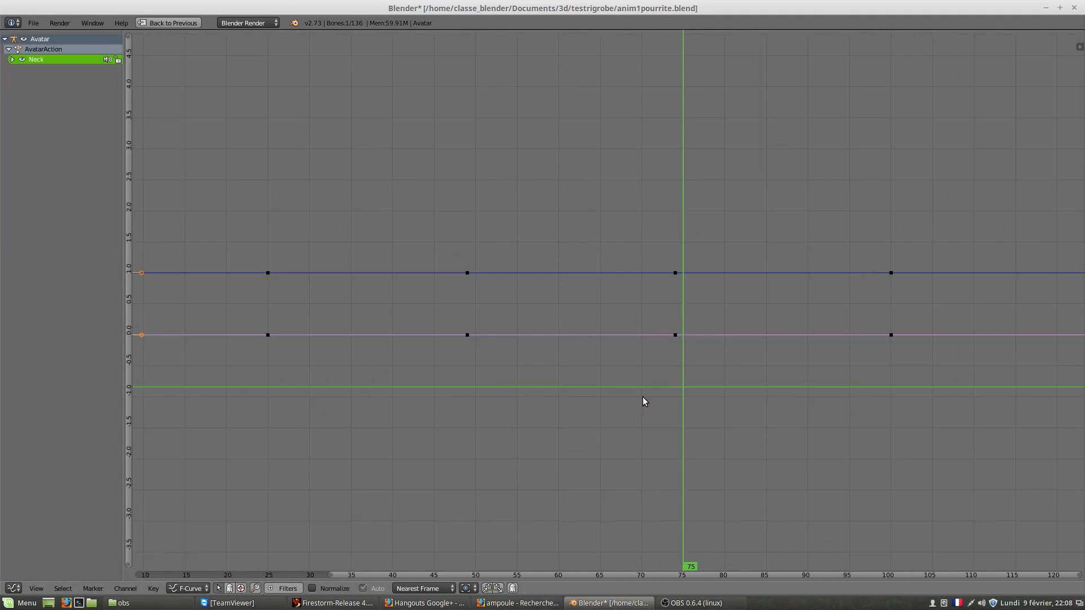
scroll(642, 397, "down", 3)
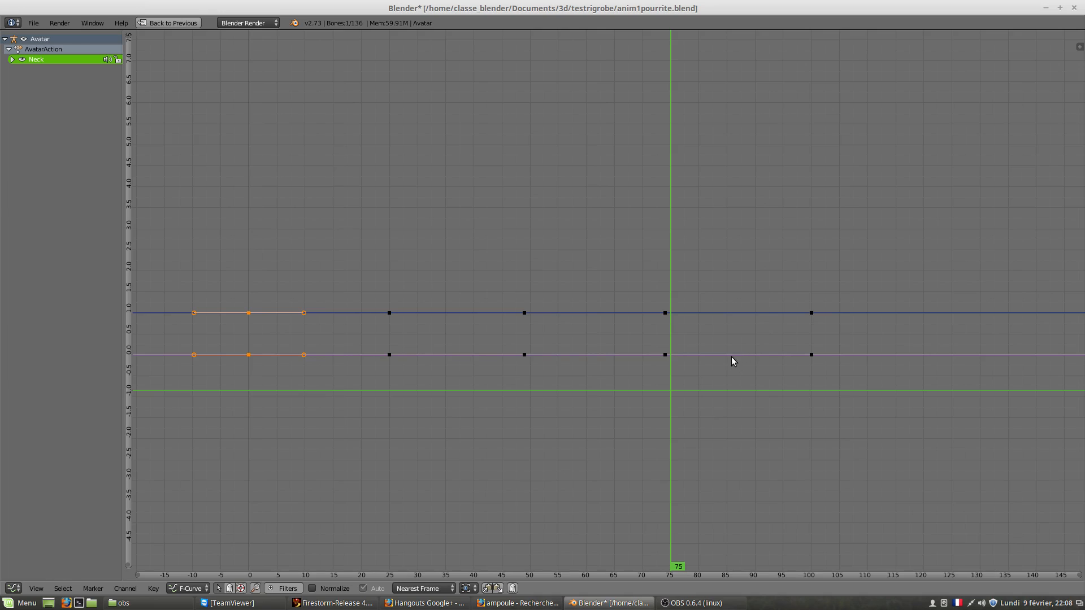
Select the Neck keyframe at frame 74, expand the channel and compare its X, Y and Z Location and W Quaternion Rotation curves.
right_click(811, 356)
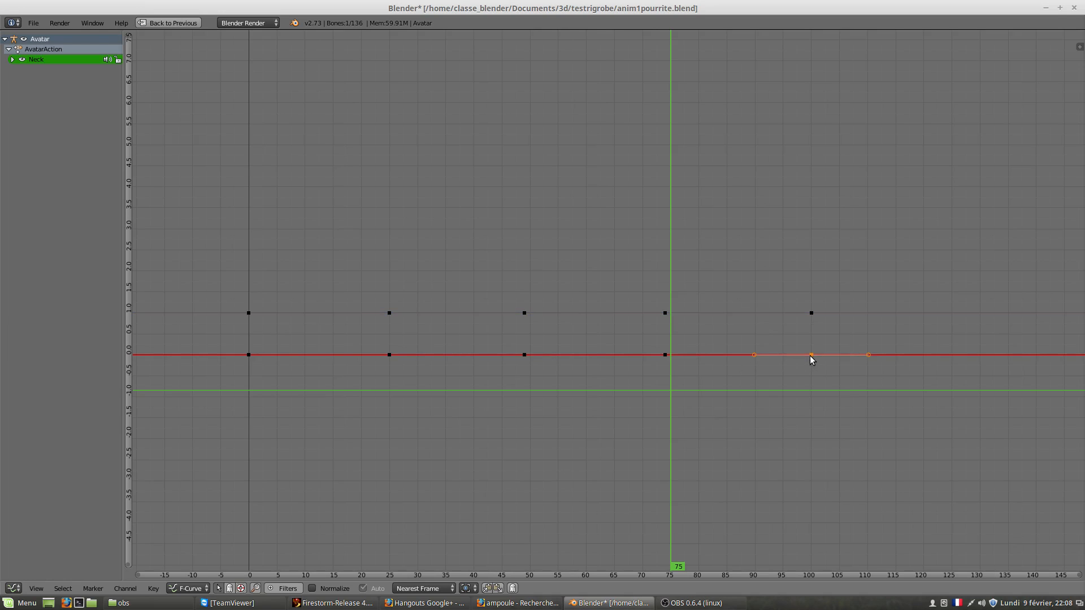
right_click(665, 355)
left_click(13, 60)
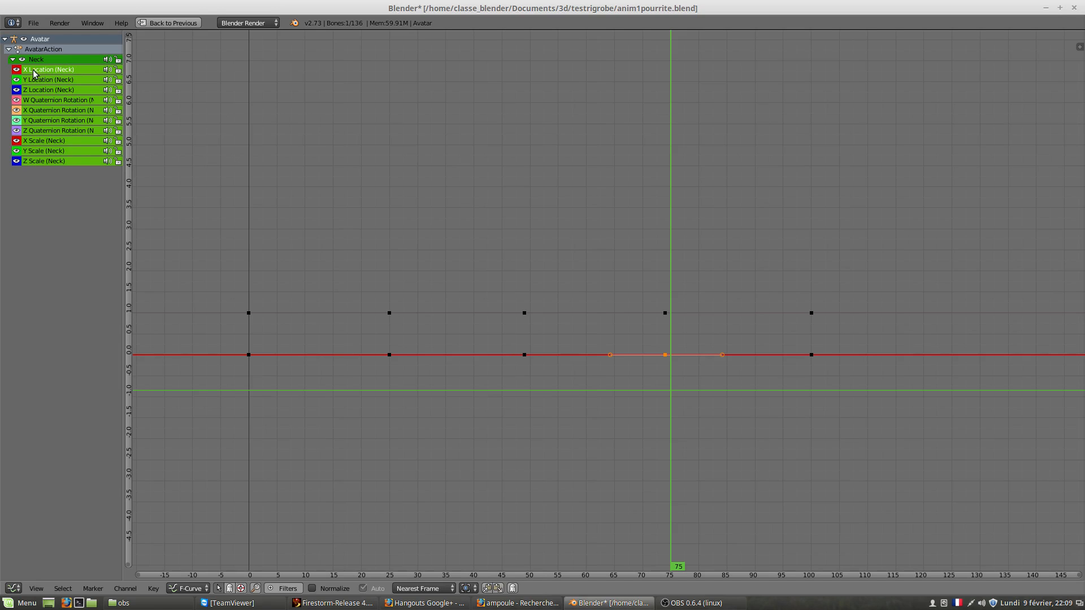
left_click(73, 79)
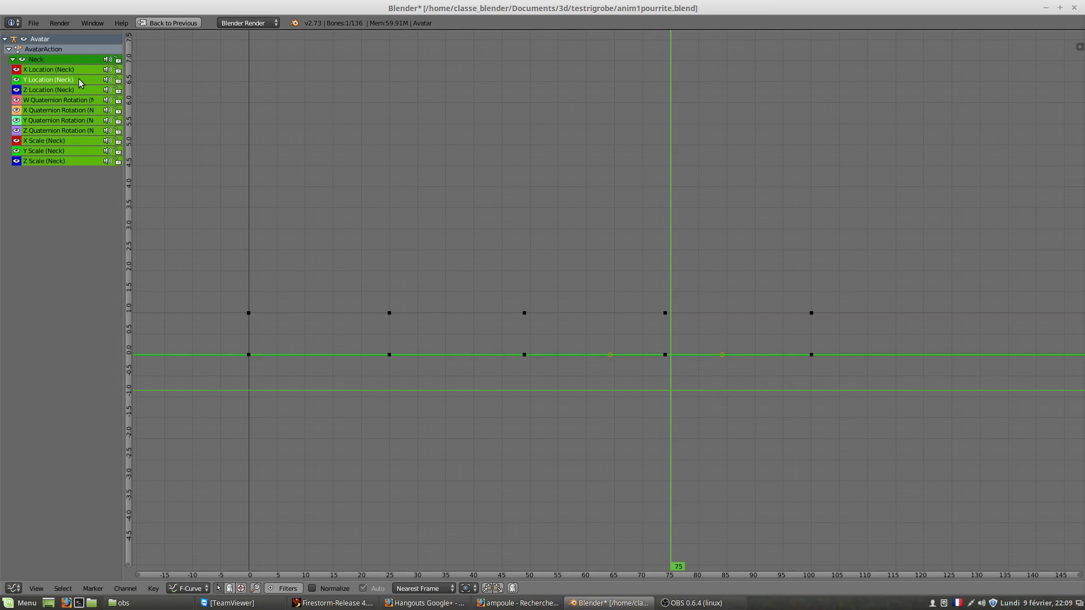
left_click(78, 90)
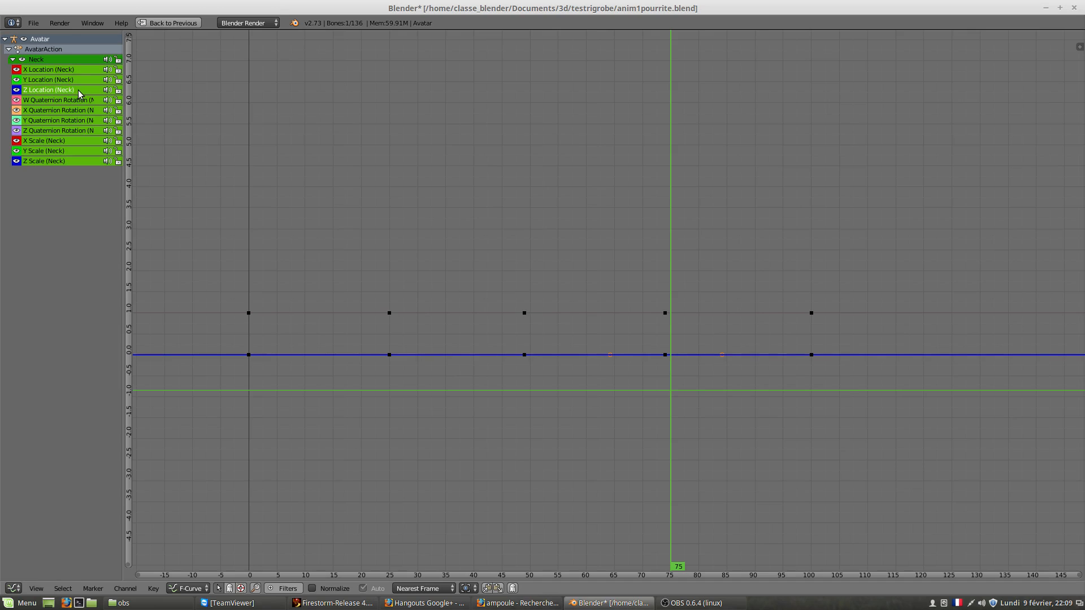
left_click(75, 80)
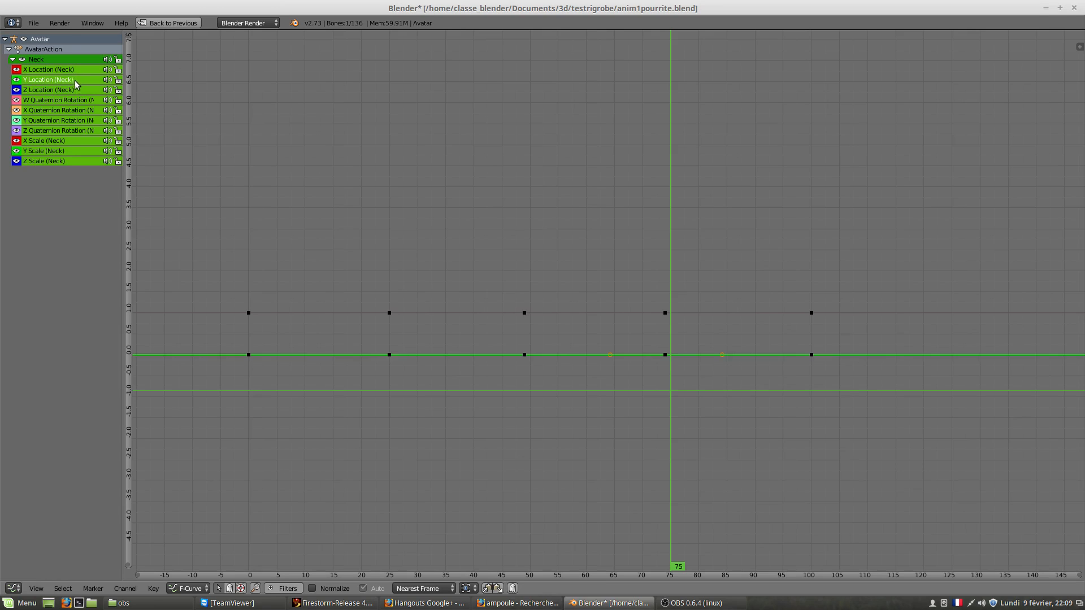
left_click(75, 71)
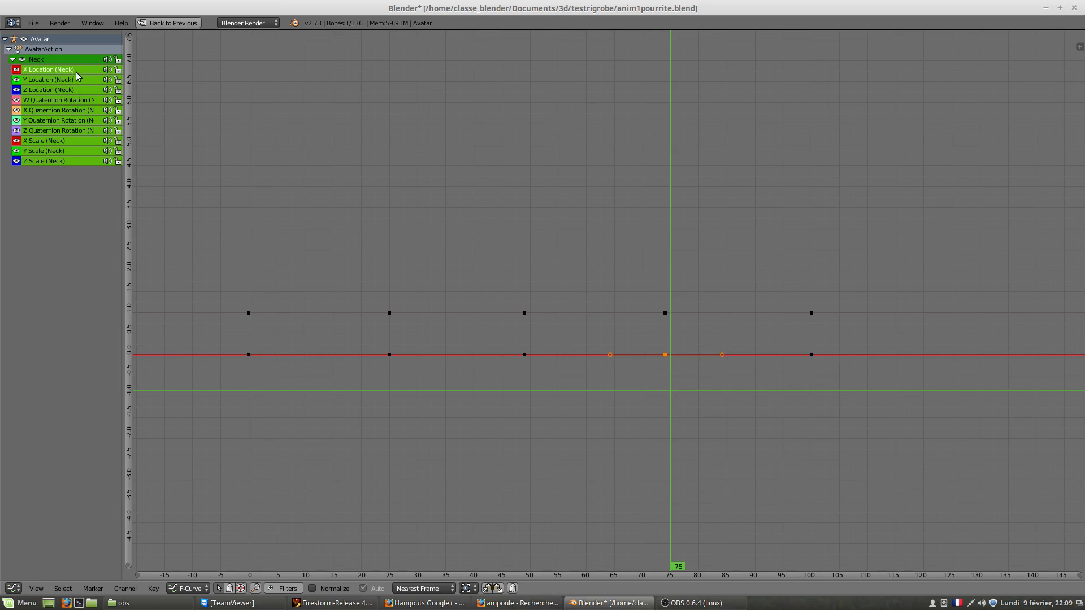
left_click(67, 100)
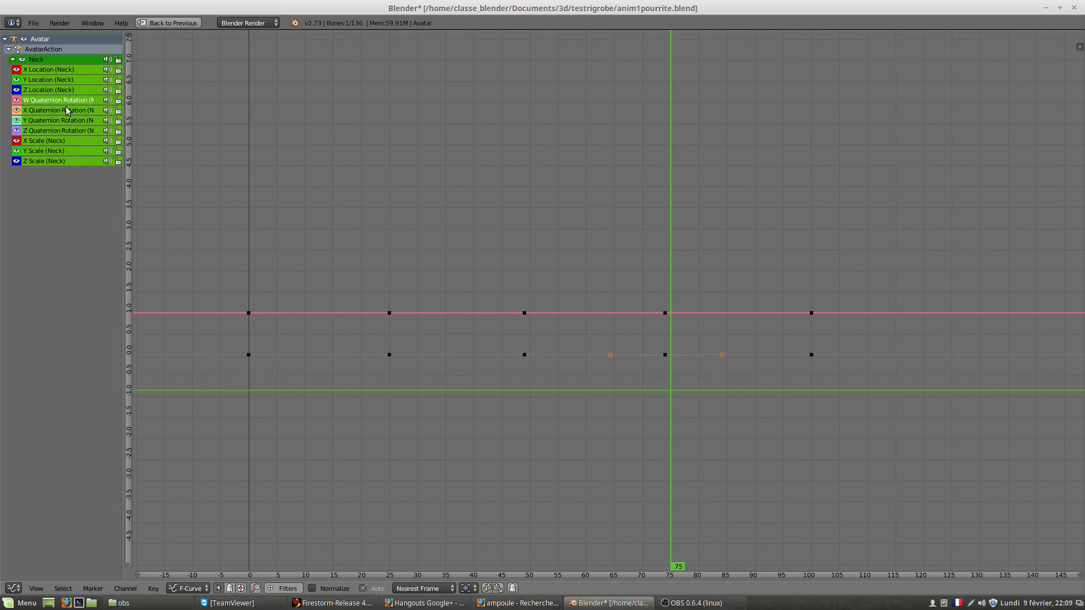
Pull the right handle of the X Location (Neck) keyframe at frame 74 down to about frame 75, value -1.6, and scrub to frame 99.
left_click(60, 70)
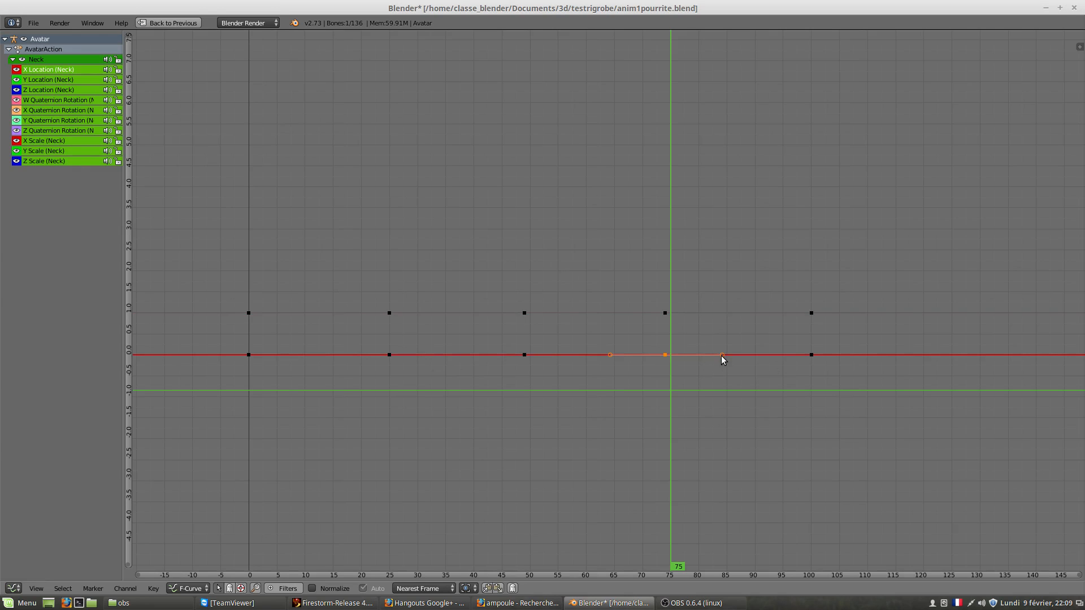
mouse_move(720, 354)
left_mouse_down()
mouse_move(723, 343)
mouse_move(727, 355)
left_mouse_up()
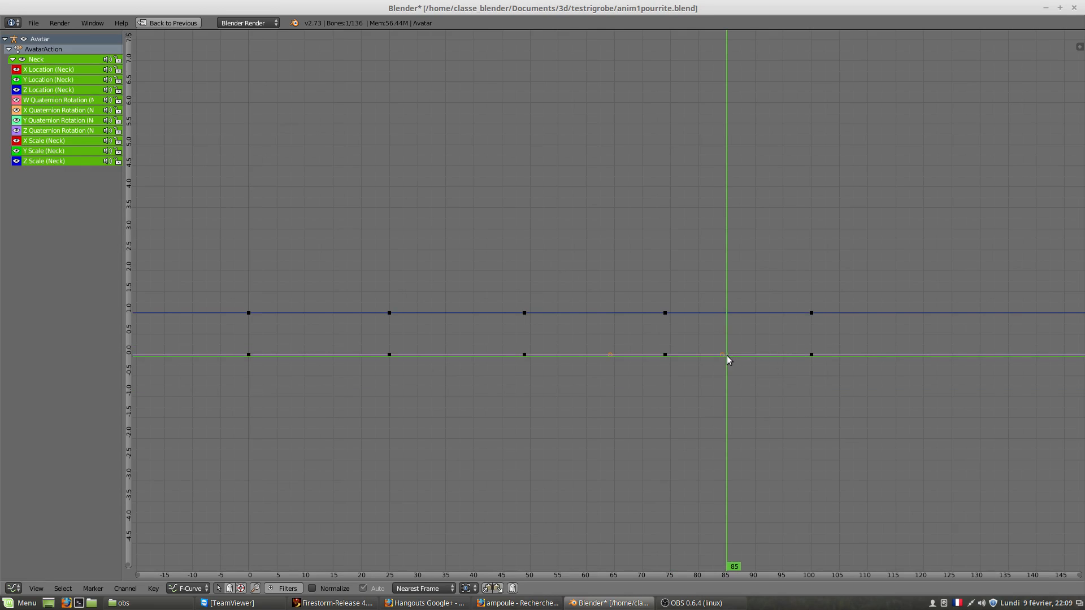
right_click_drag(721, 353, 669, 422)
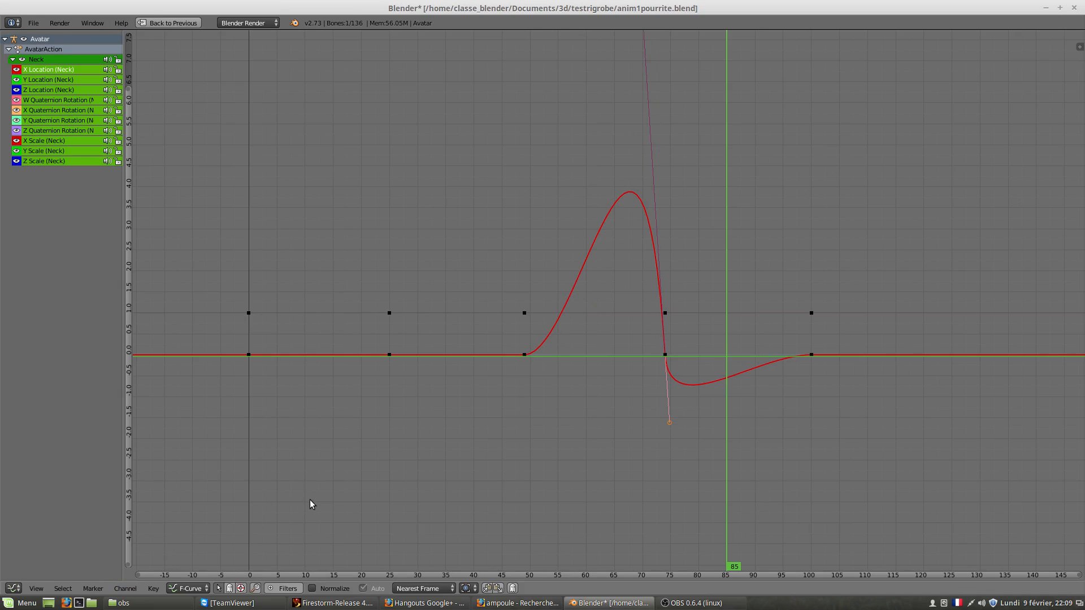
key("shift+space")
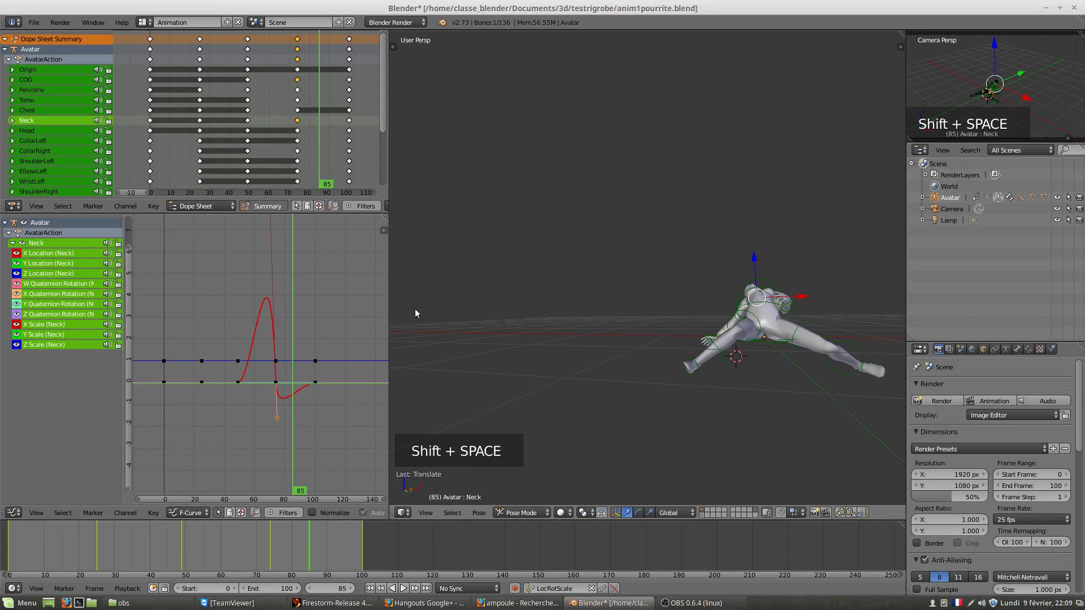
left_click(285, 348)
left_click_drag(285, 348, 312, 434)
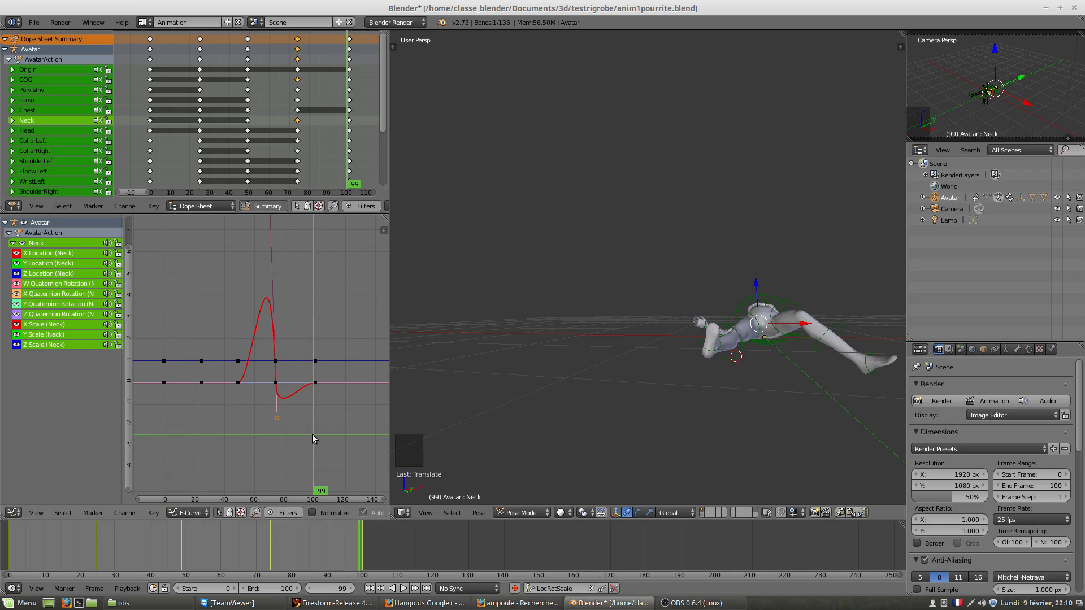
Compare the curves of the HipLeft and KneeLeft bones, returning to HipLeft to inspect its full curve range.
right_click(794, 310)
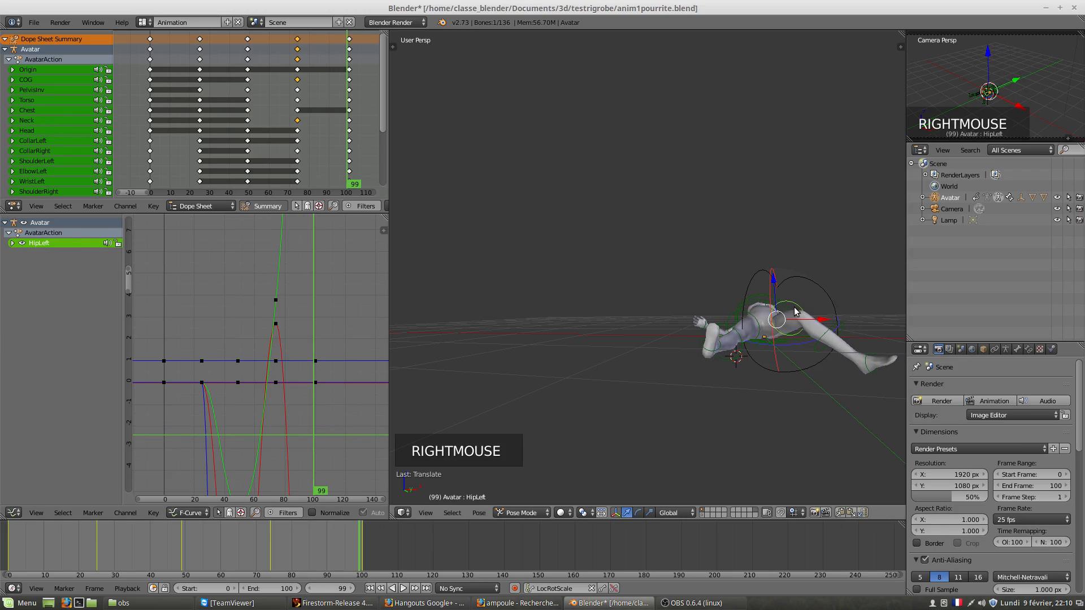
right_click(829, 333)
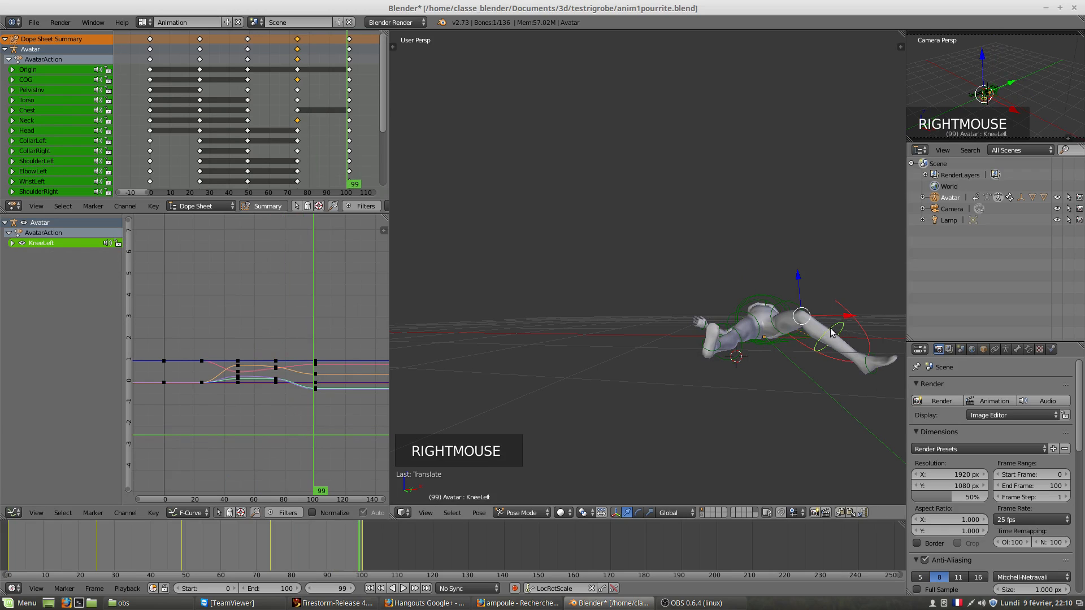
right_click(794, 306)
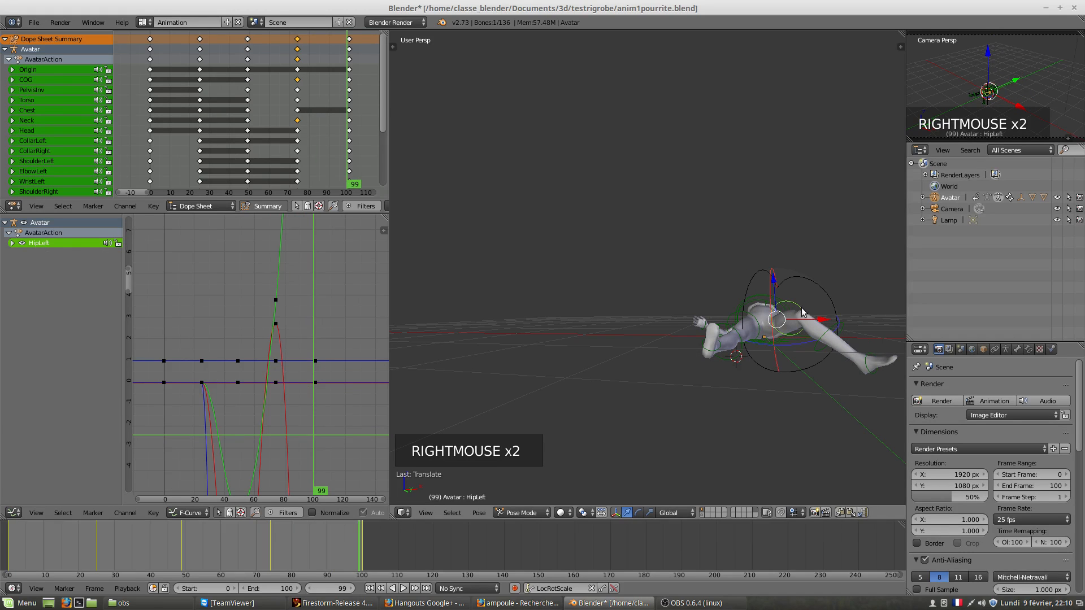
scroll(339, 379, "down", 5)
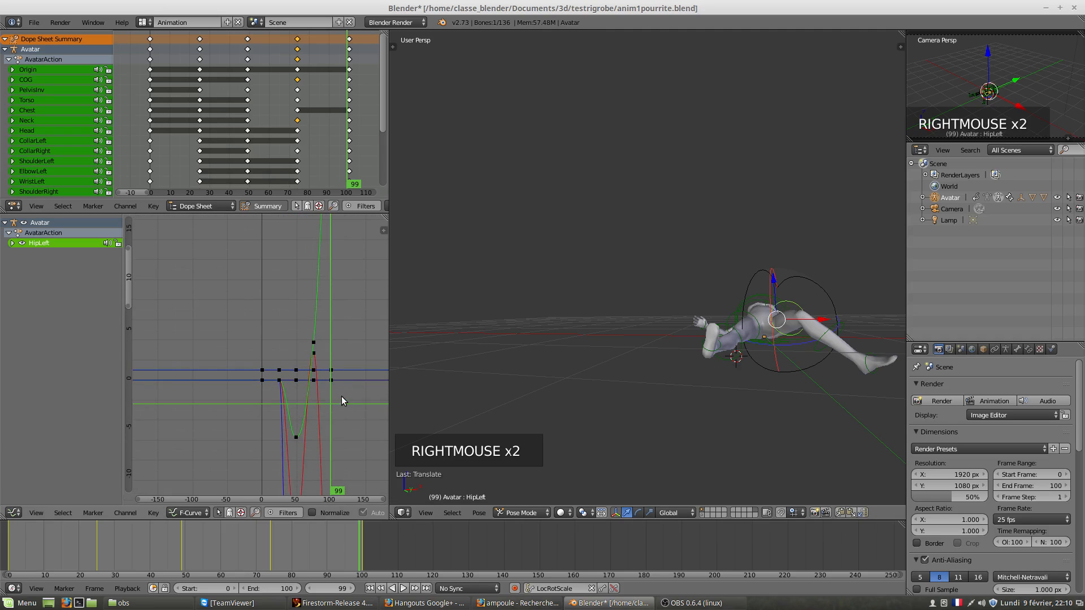
middle_click_drag(341, 397, 291, 272)
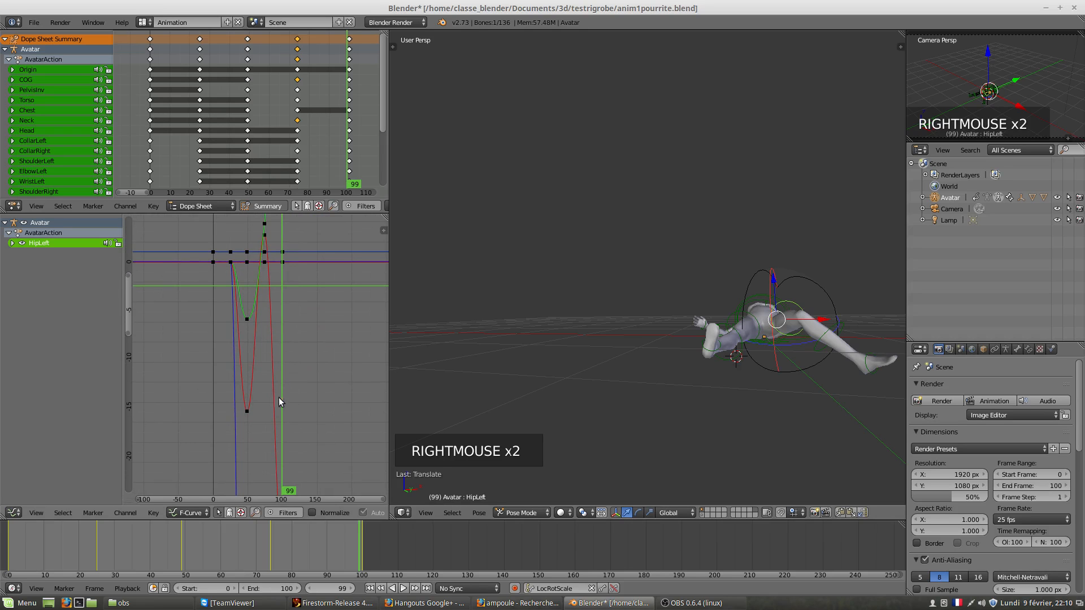
Expand the HipLeft channel and try to move the Y Euler Rotation keyframe at about frame 74.
mouse_move(283, 402)
left_mouse_down()
mouse_move(250, 405)
mouse_move(286, 408)
left_mouse_up()
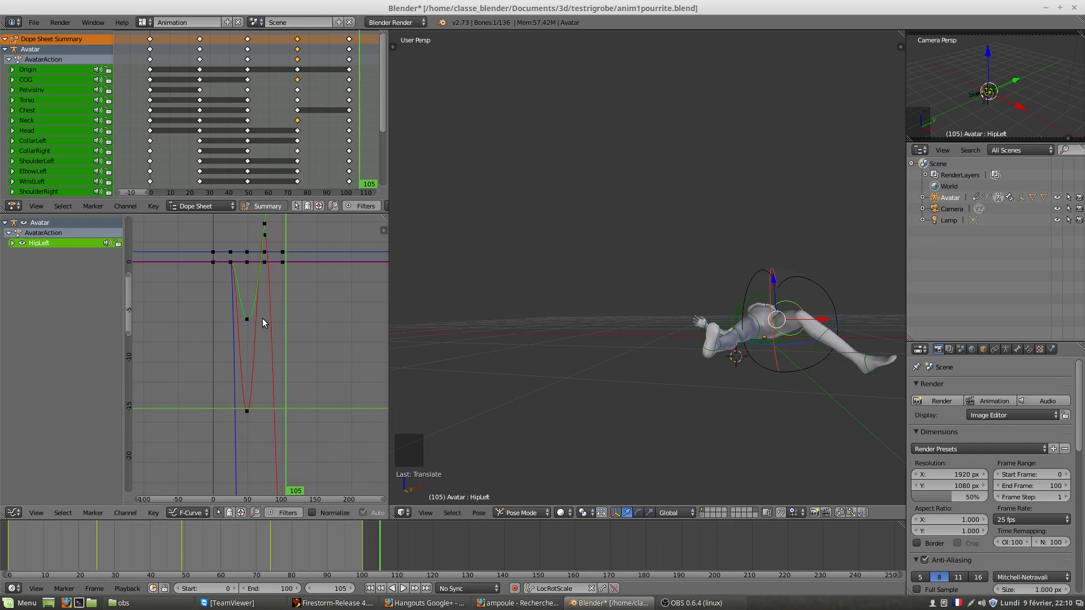
left_click(12, 243)
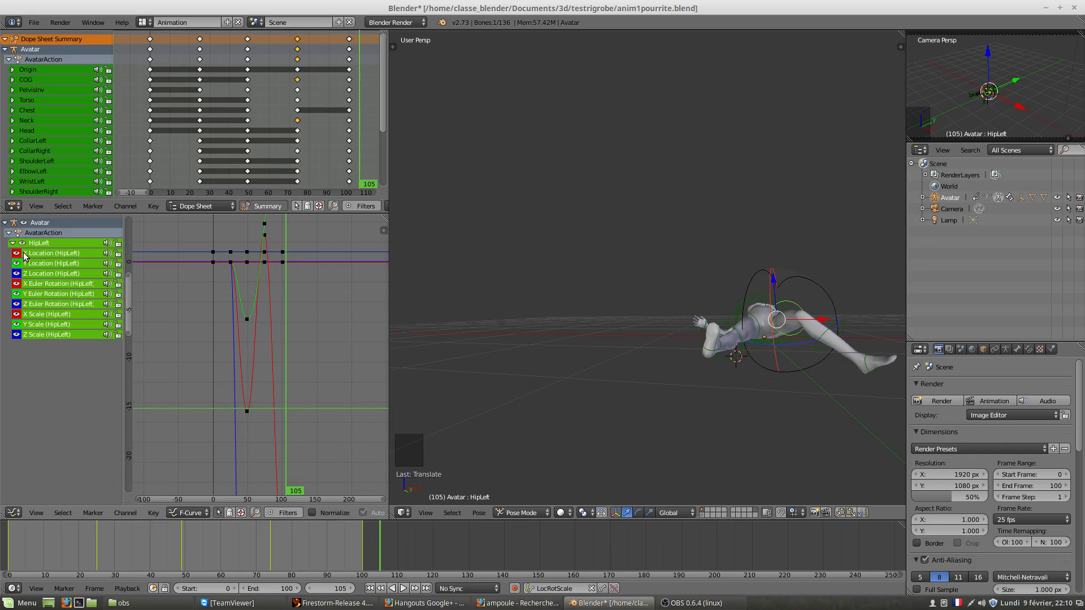
left_click(25, 253)
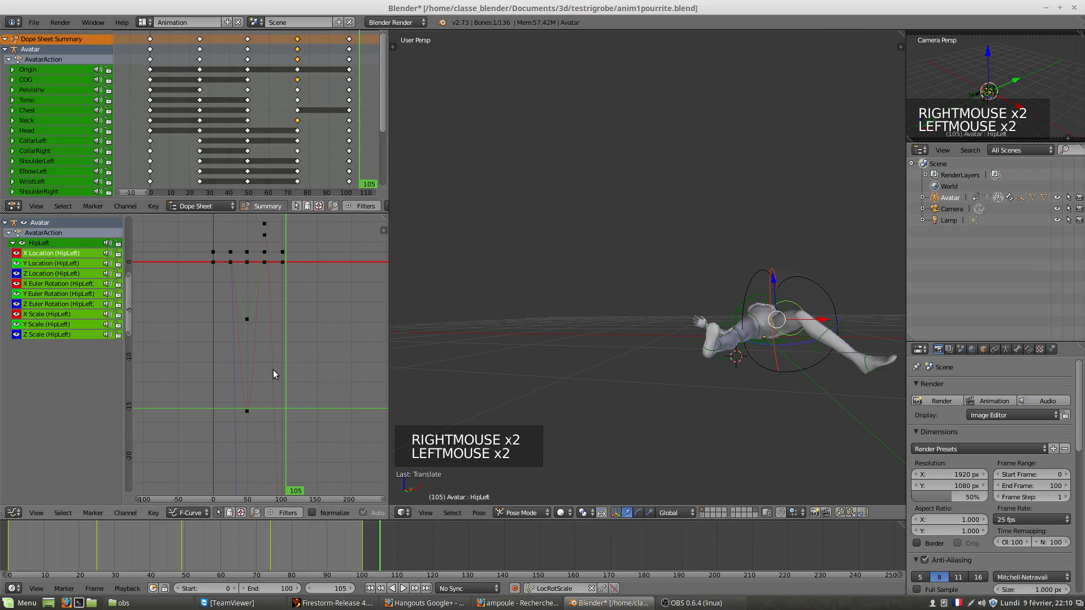
right_click(263, 229)
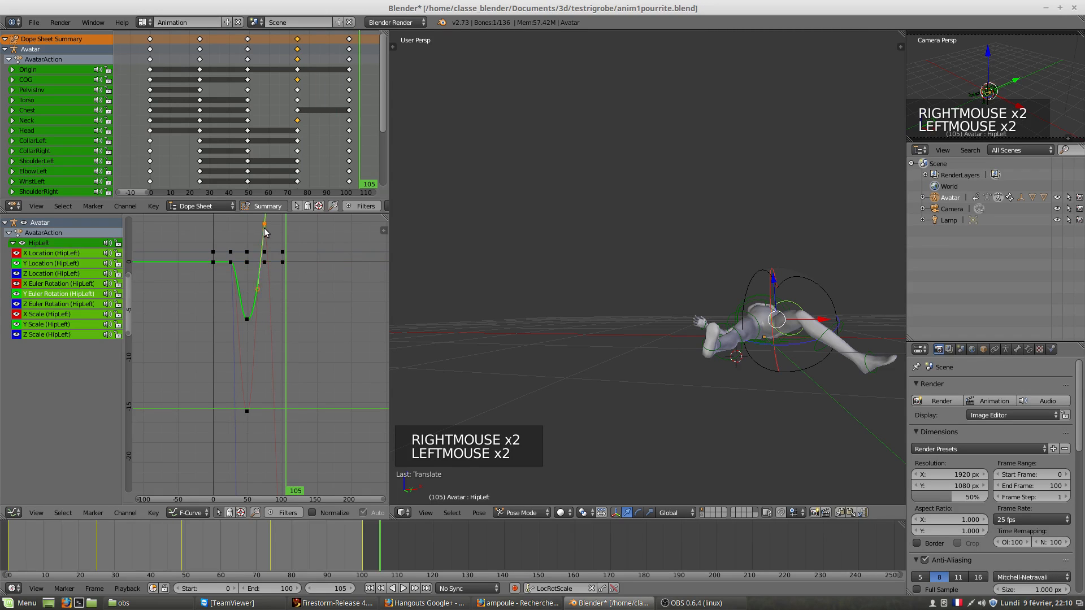
right_click_drag(263, 228, 271, 293)
key("Escape")
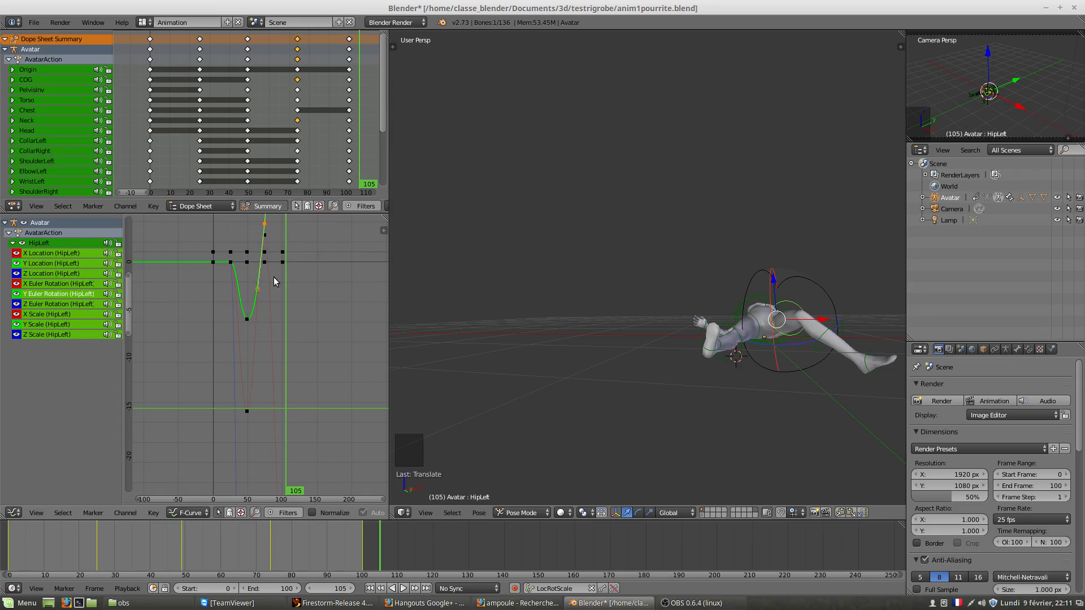
Stretch the right handle of the X Euler Rotation (HipLeft) keyframe at frame 74 to about frame 235, value 1.5, and scrub to frame 101.
right_click(267, 236)
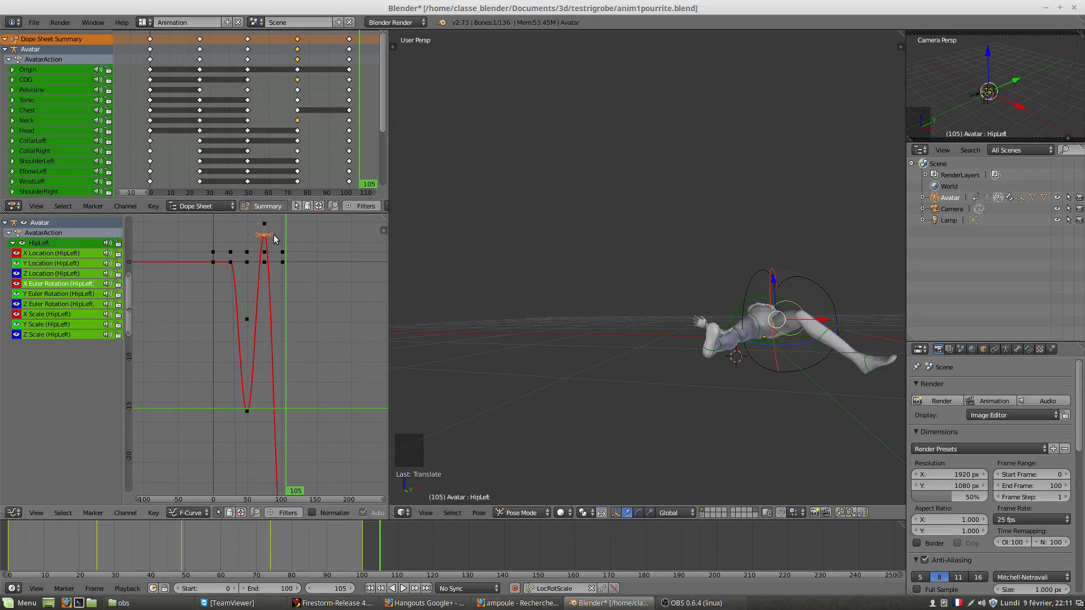
left_click(277, 246)
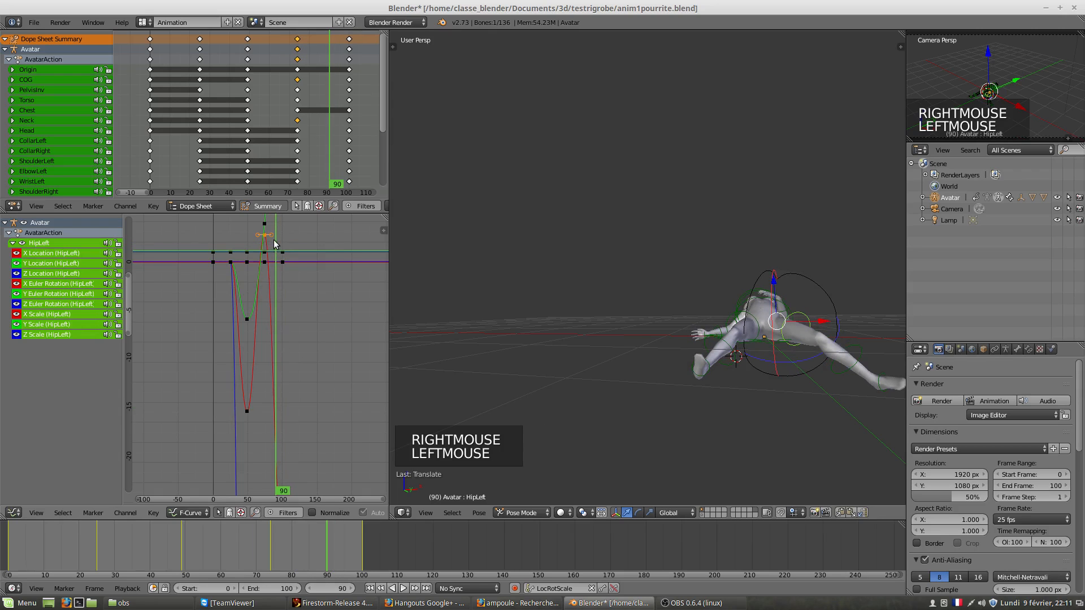
left_click(273, 244)
right_click_drag(273, 244, 375, 246)
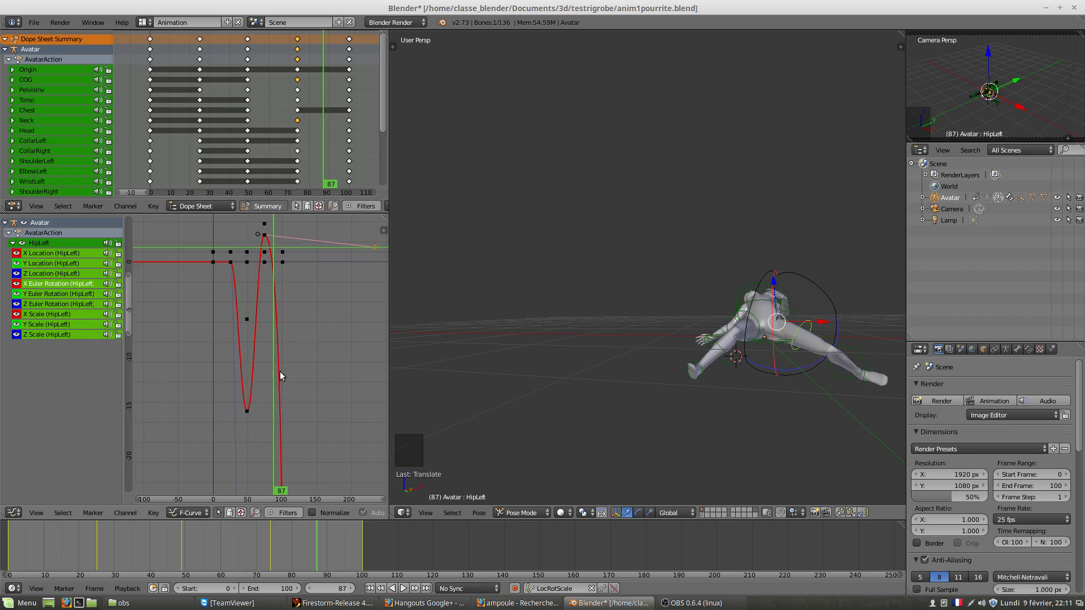
left_click_drag(273, 377, 283, 390)
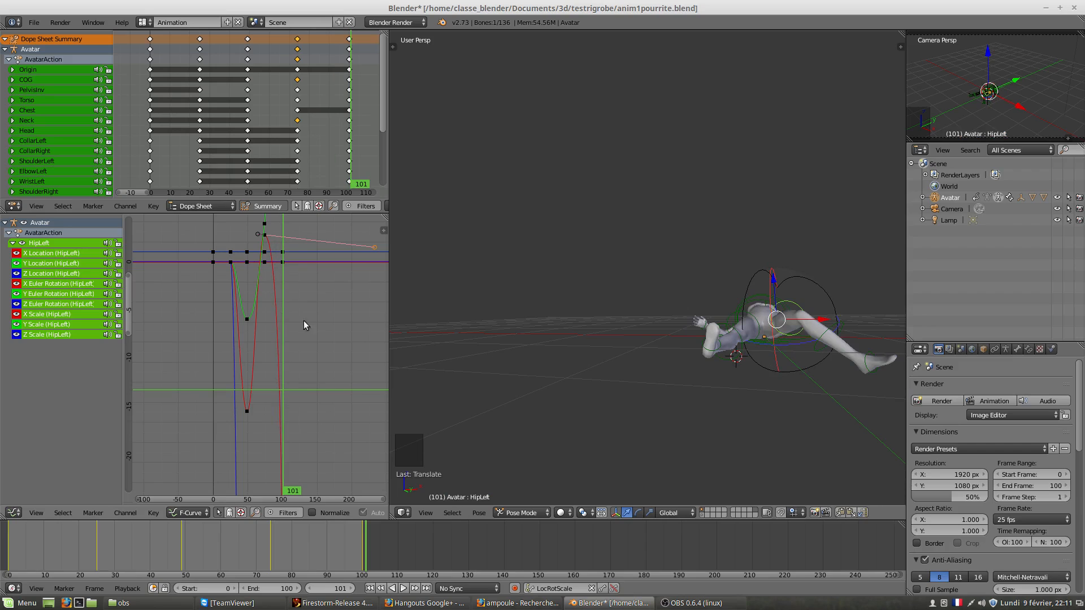
Select all of the HipLeft keyframes in the Graph Editor and set their interpolation mode to Constant.
scroll(259, 270, "up", 1)
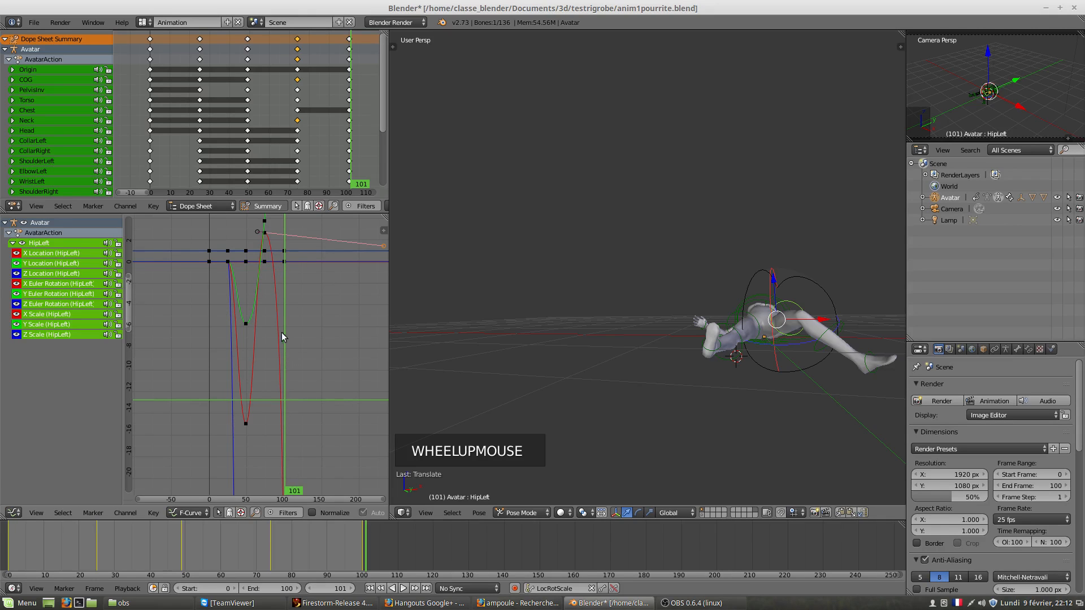
right_click(265, 233)
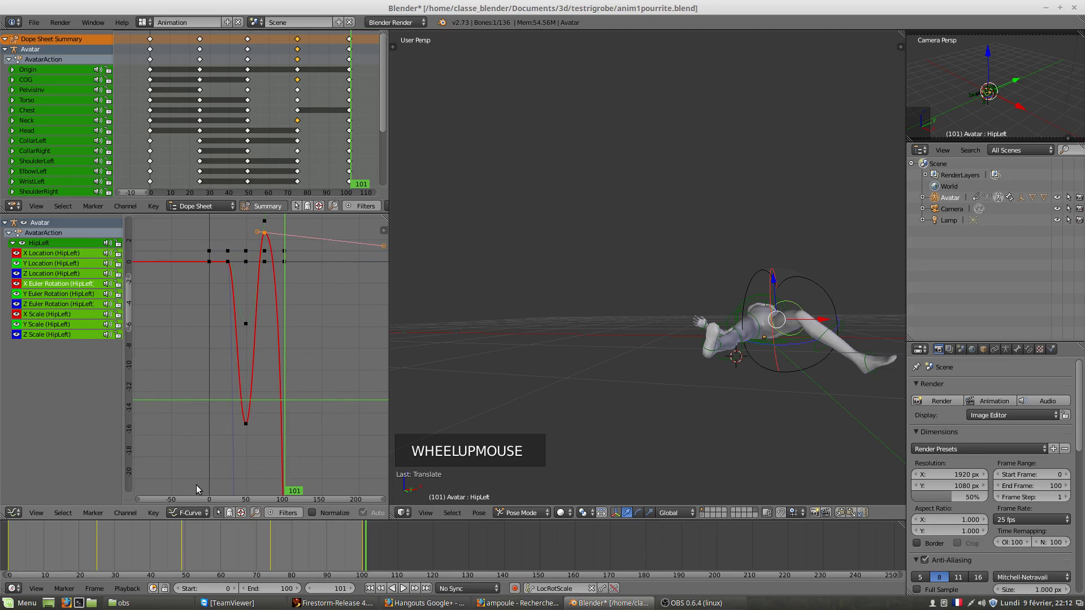
scroll(277, 306, "down", 1)
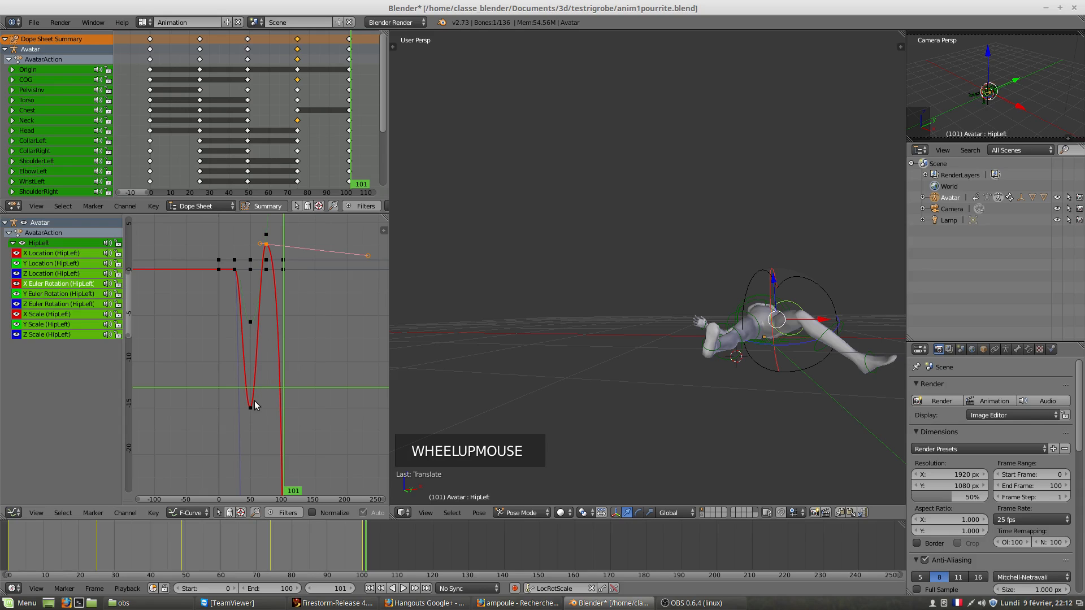
key("a")
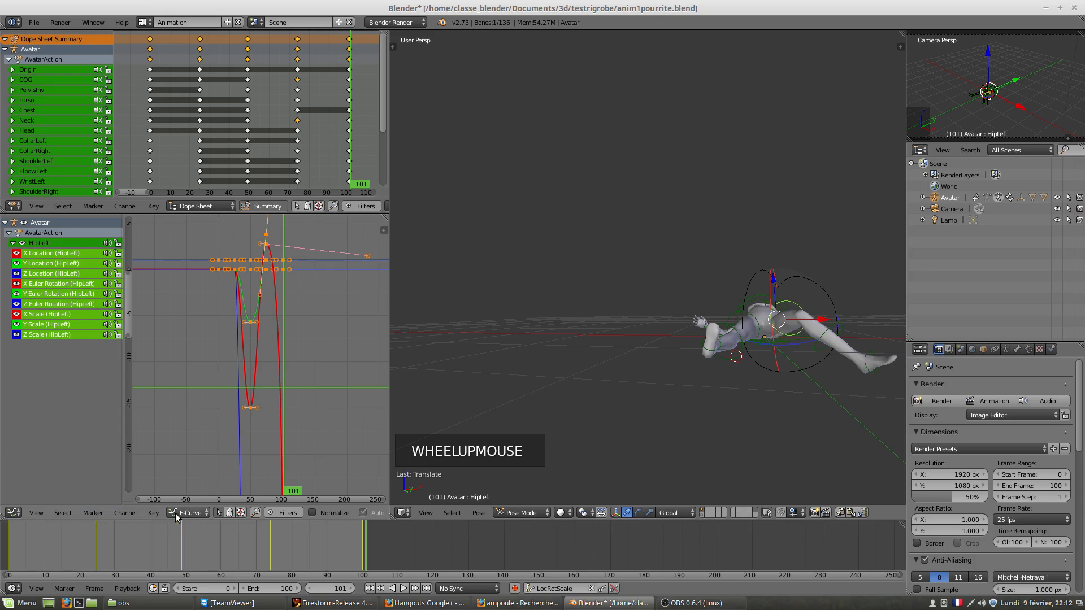
left_click(282, 513)
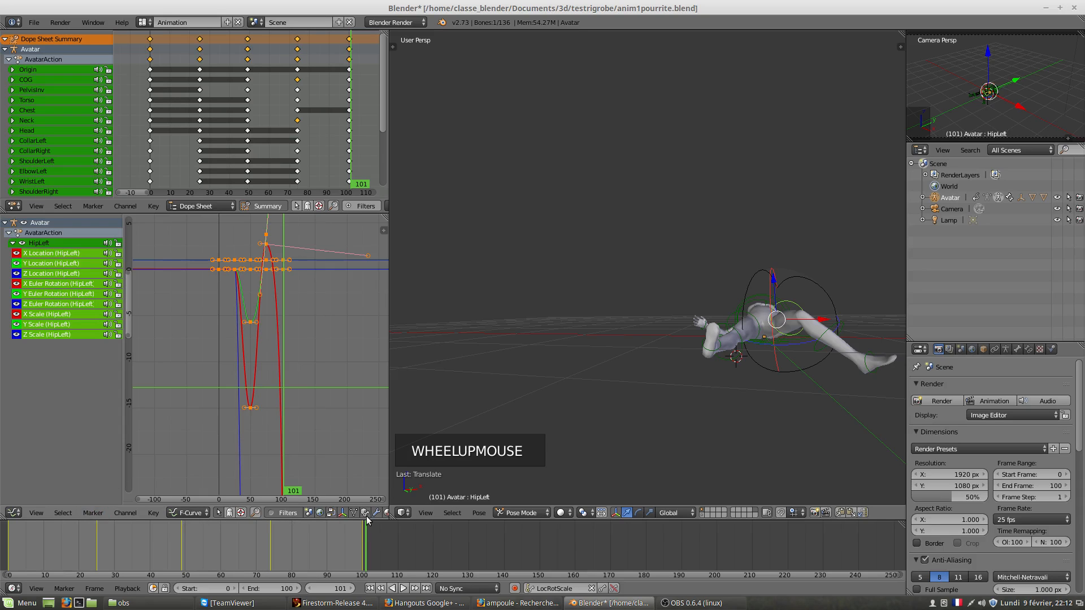
left_click(283, 513)
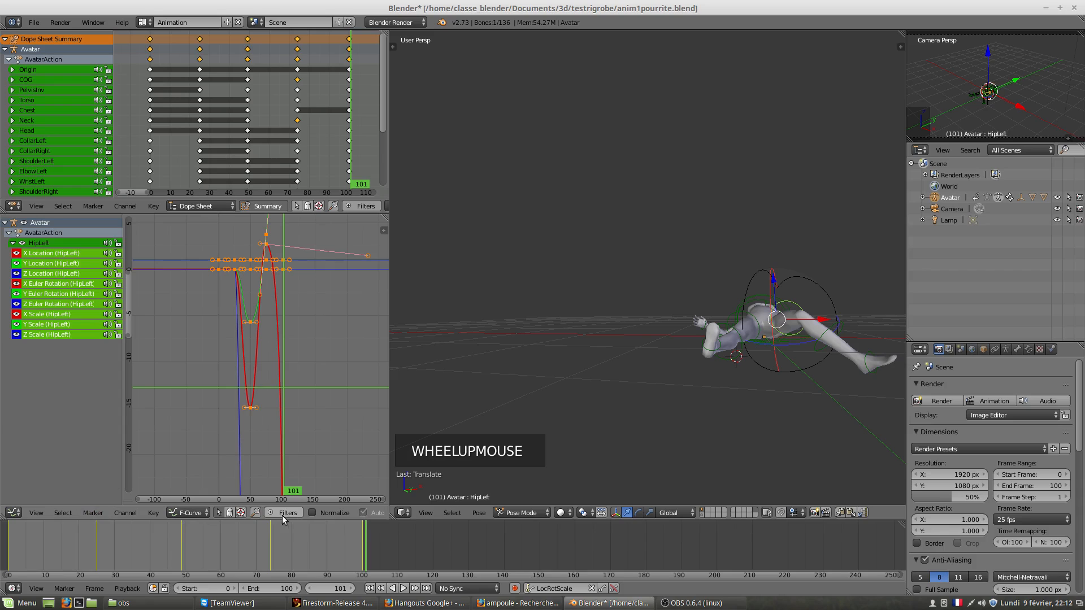
left_click(184, 513)
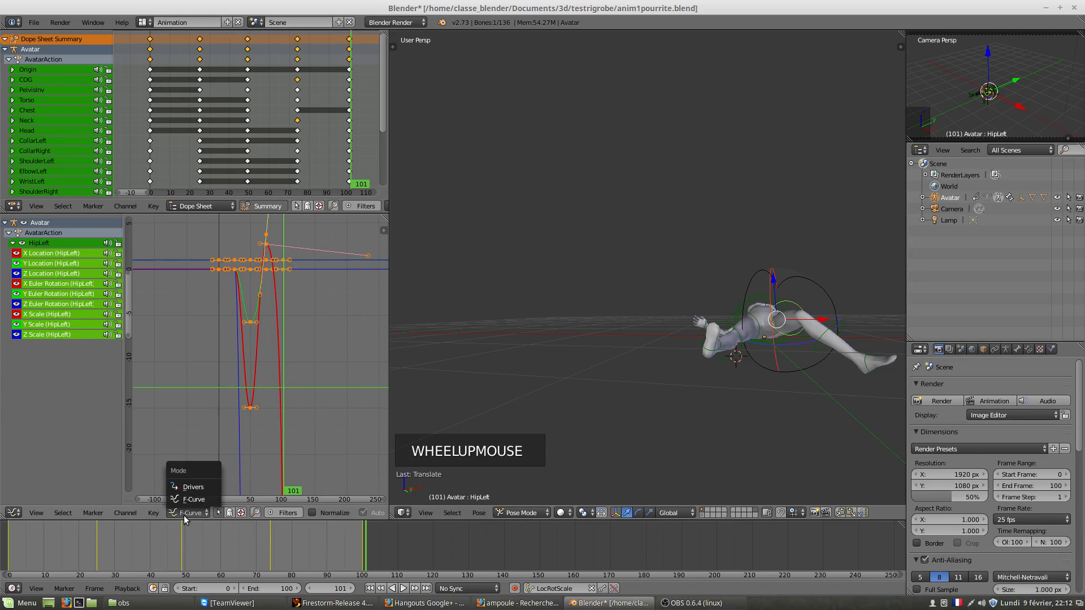
left_click(154, 514)
left_click(154, 514)
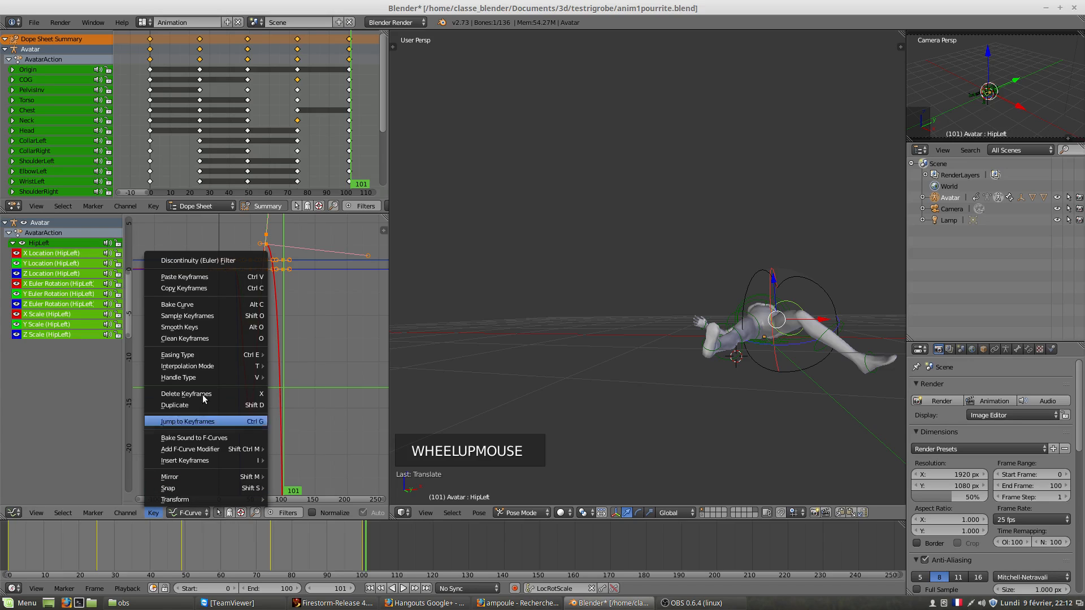
mouse_move(210, 371)
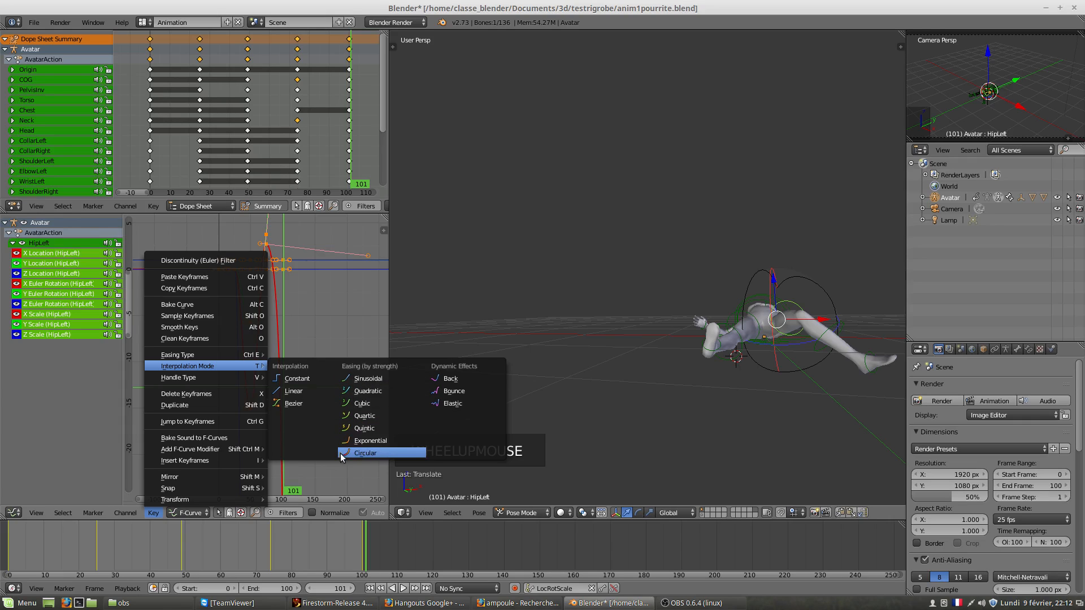
left_click(300, 379)
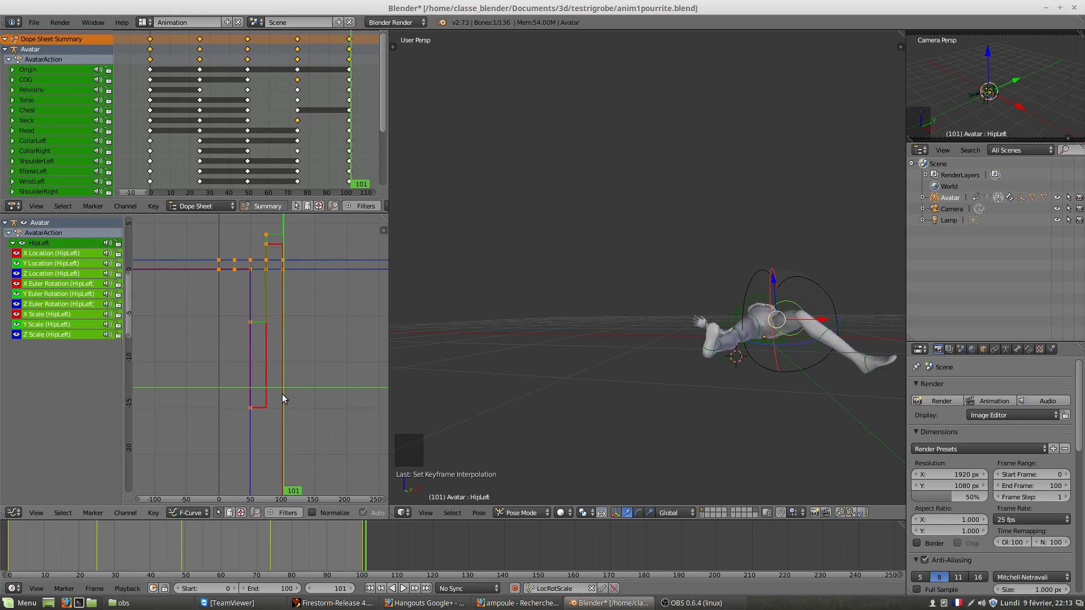
Scrub to frame 120, widen the 3D view and examine the avatar's lying pose from several sides.
mouse_move(284, 395)
left_mouse_down()
mouse_move(264, 399)
mouse_move(291, 398)
mouse_move(273, 402)
mouse_move(292, 408)
mouse_move(207, 415)
mouse_move(295, 405)
left_mouse_up()
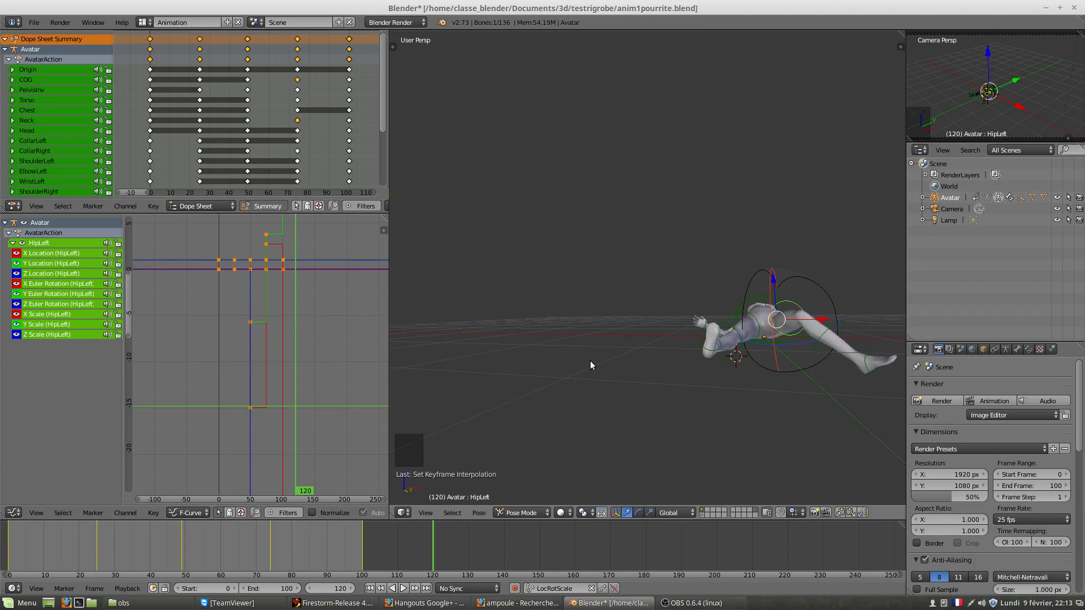
scroll(593, 359, "down", 4)
middle_click_drag(552, 321, 591, 385)
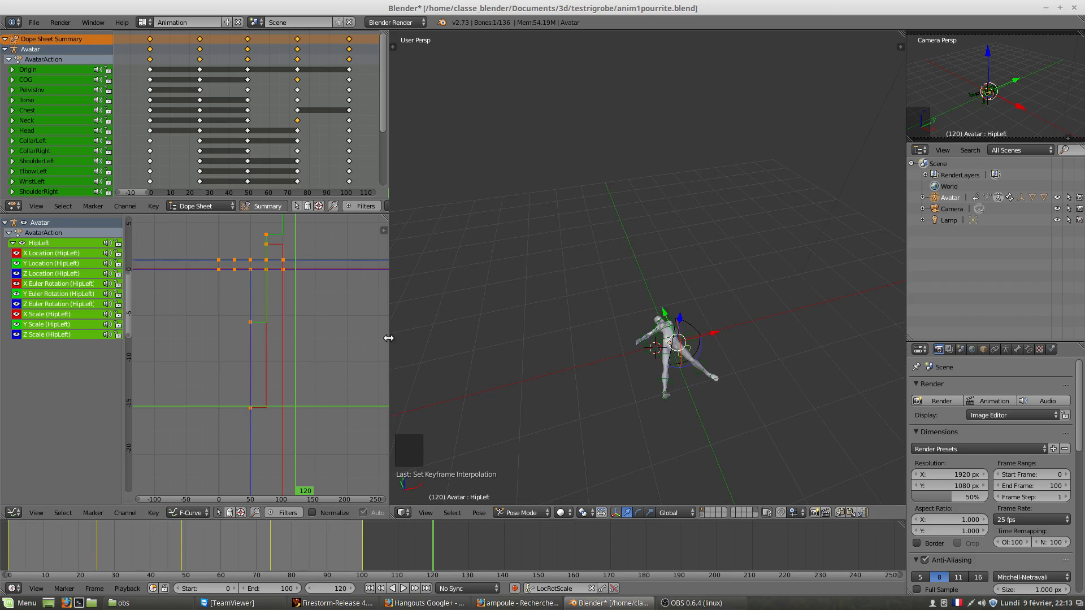
left_click_drag(391, 333, 285, 336)
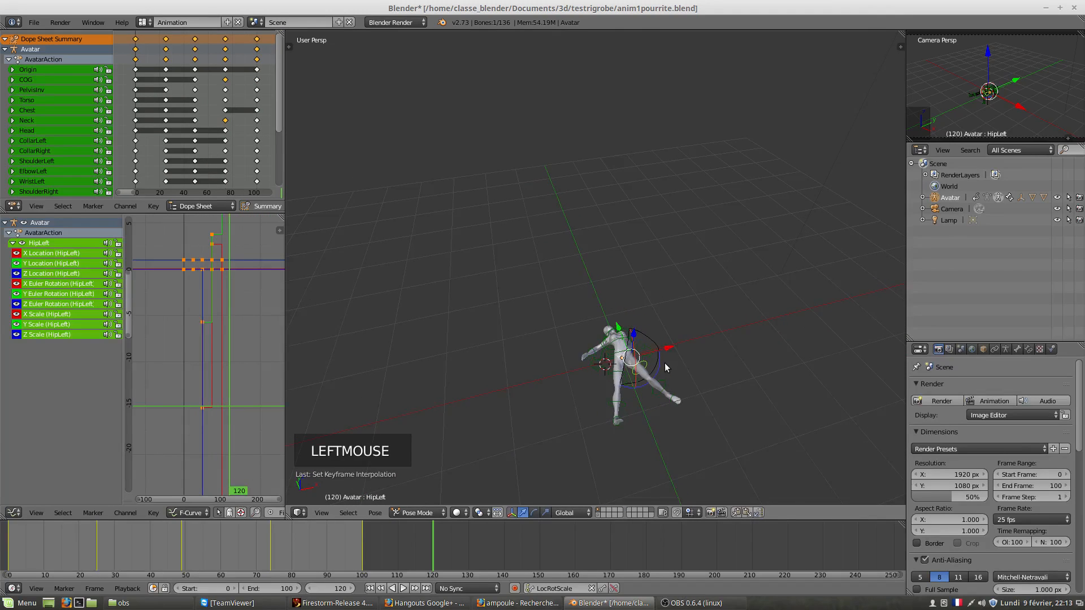
scroll(666, 368, "up", 4)
middle_click_drag(555, 364, 580, 361)
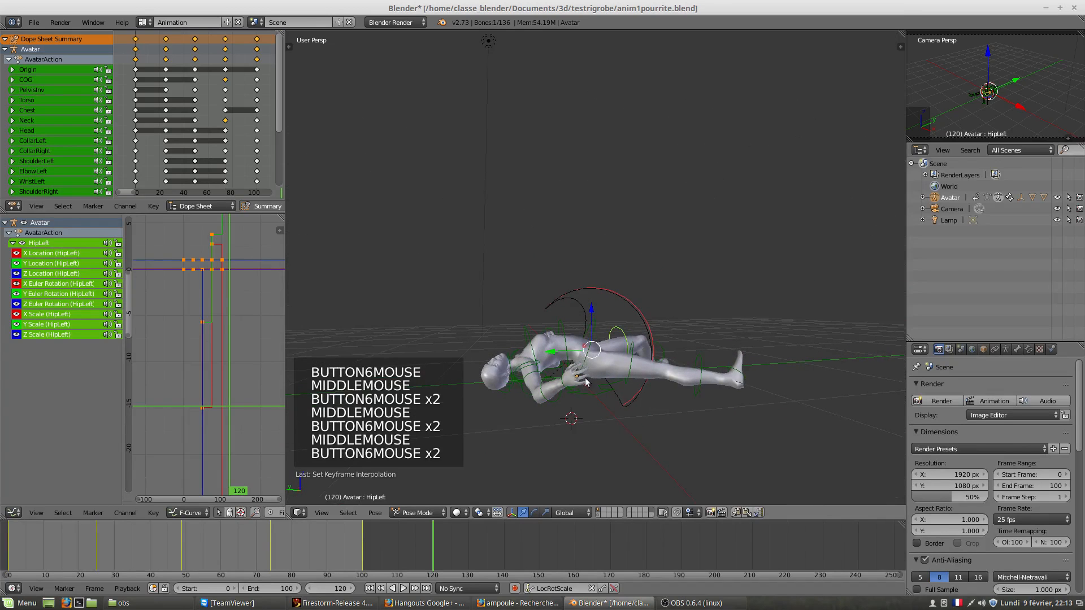
scroll(568, 373, "up", 3)
middle_click_drag(545, 361, 296, 380)
middle_click_drag(363, 380, 400, 354)
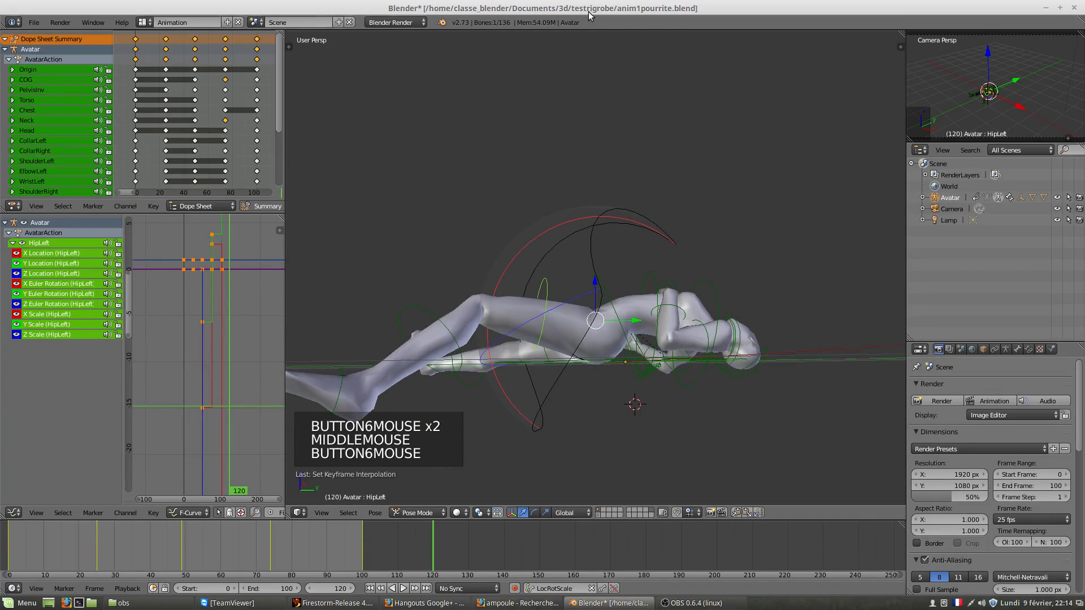
Switch to the Firestorm viewer and close the inventory window.
left_click_drag(353, 45, 0, 45)
left_click(229, 262)
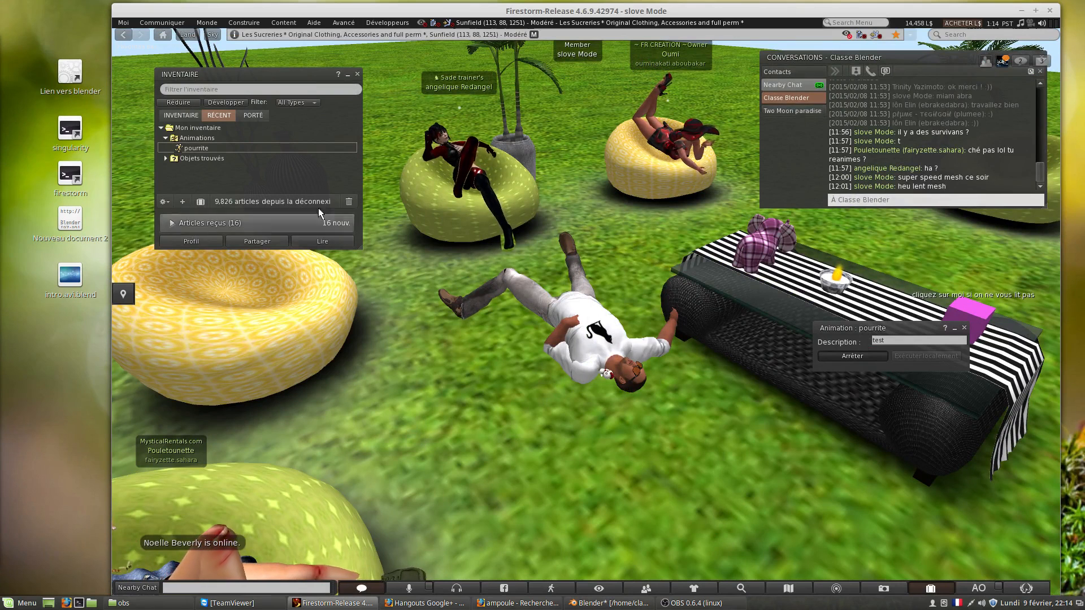
left_click(357, 74)
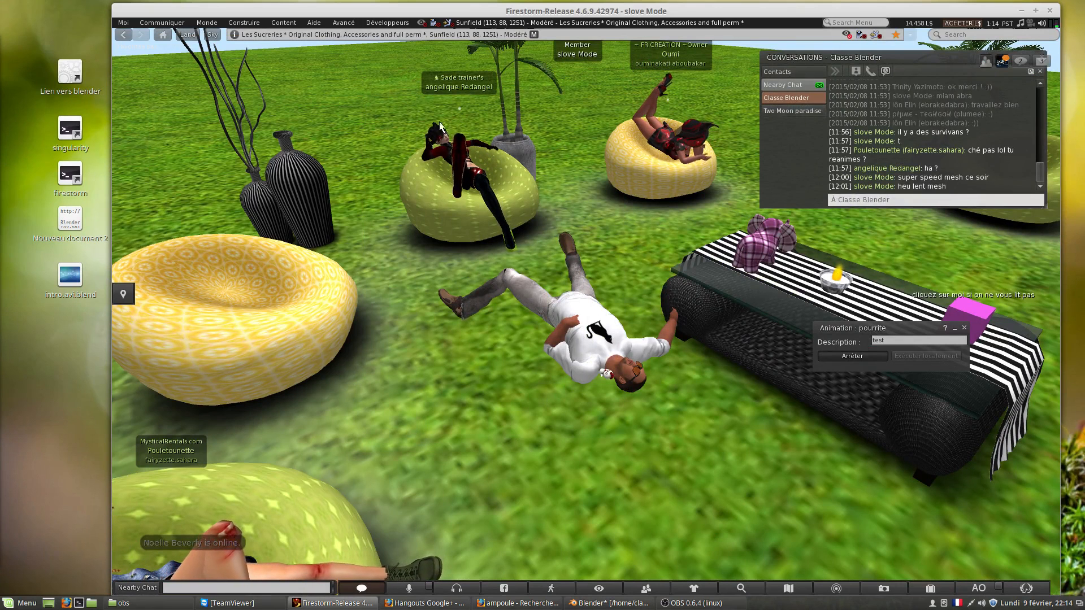
Close the Classe Blender and Two Moon paradise conversations to clear the view of the avatar.
left_click_drag(904, 58, 846, 144)
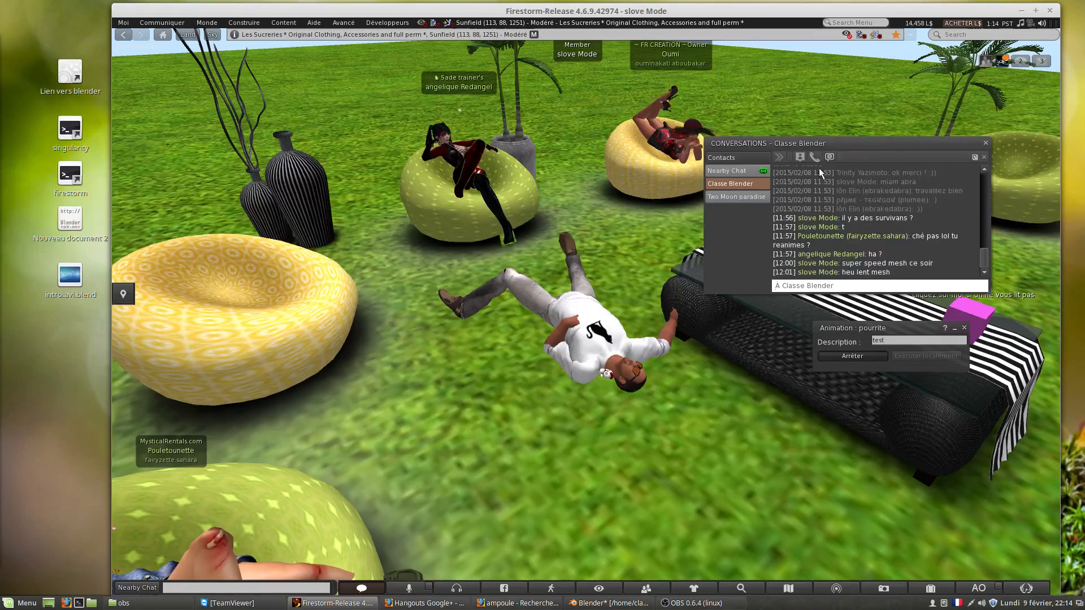
left_click(1020, 61)
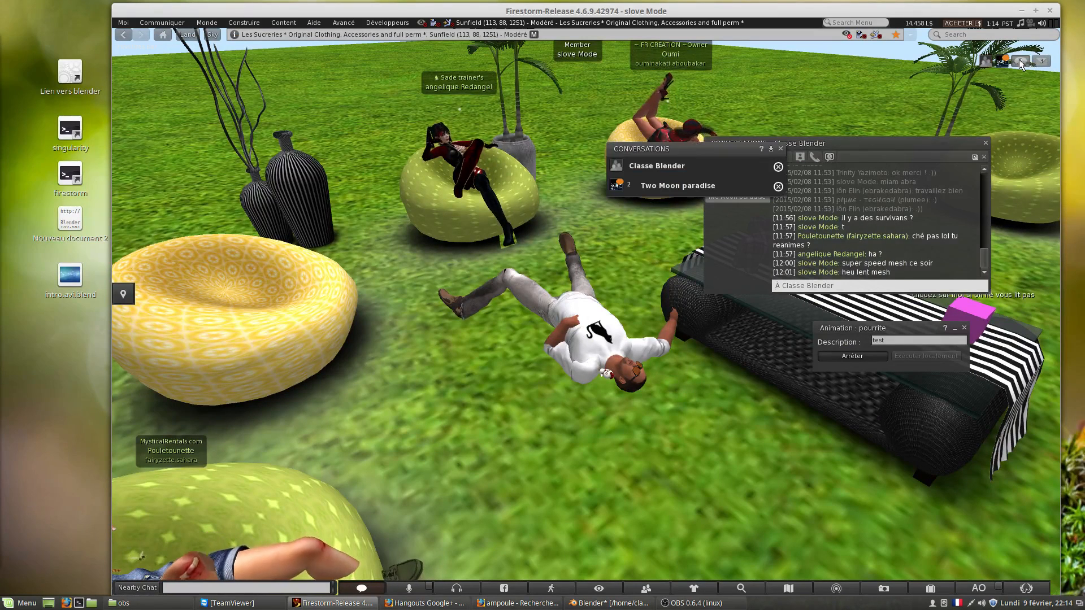
left_click(778, 167)
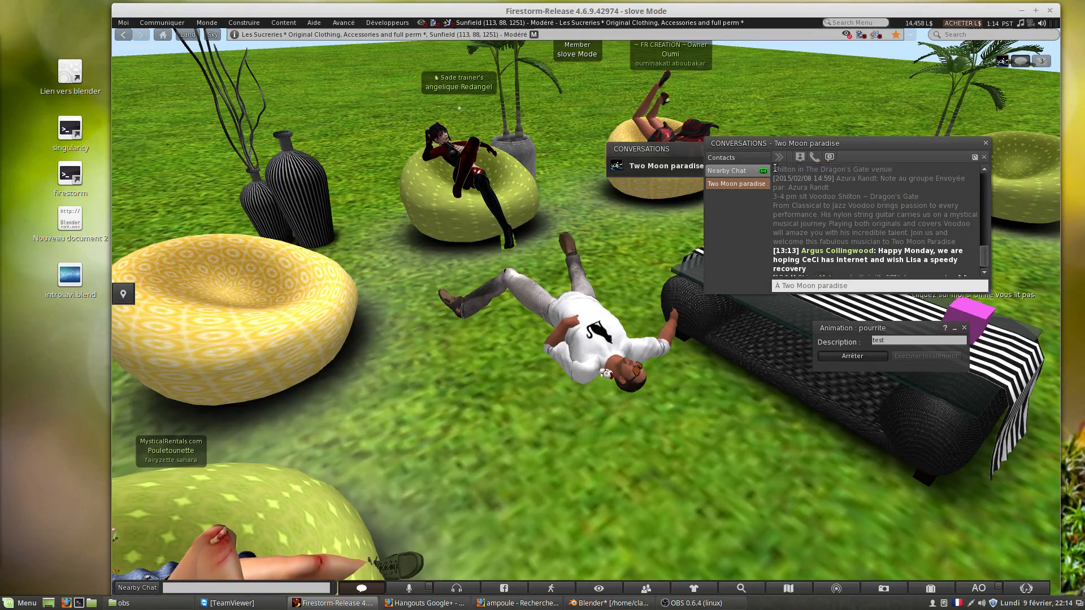
left_click(981, 139)
left_click(777, 167)
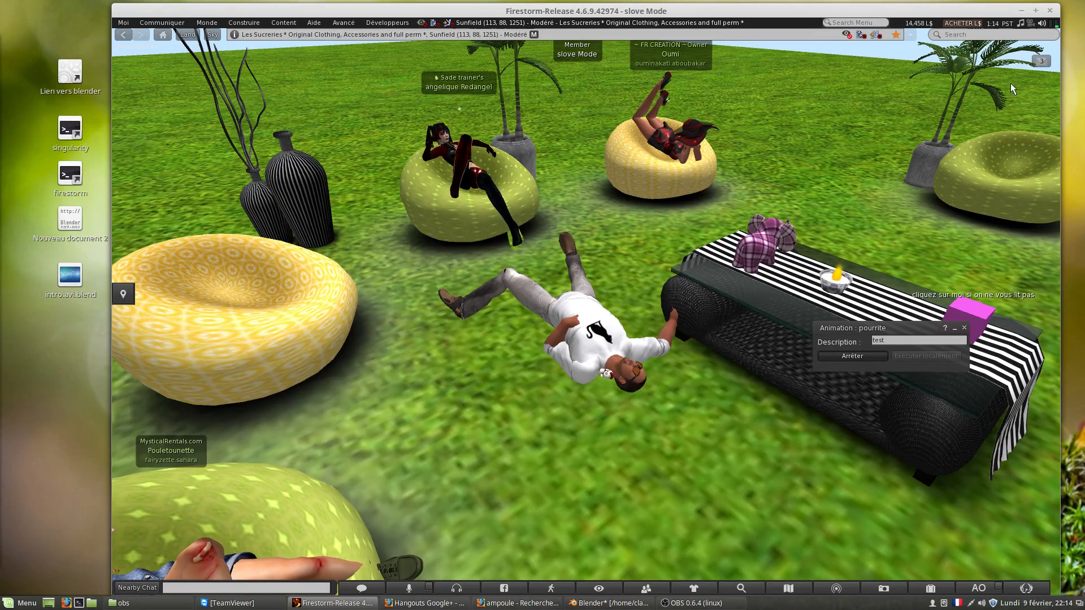
Open the pending notifications and dismiss all of them.
left_click(1041, 61)
left_click(360, 104)
left_click(361, 105)
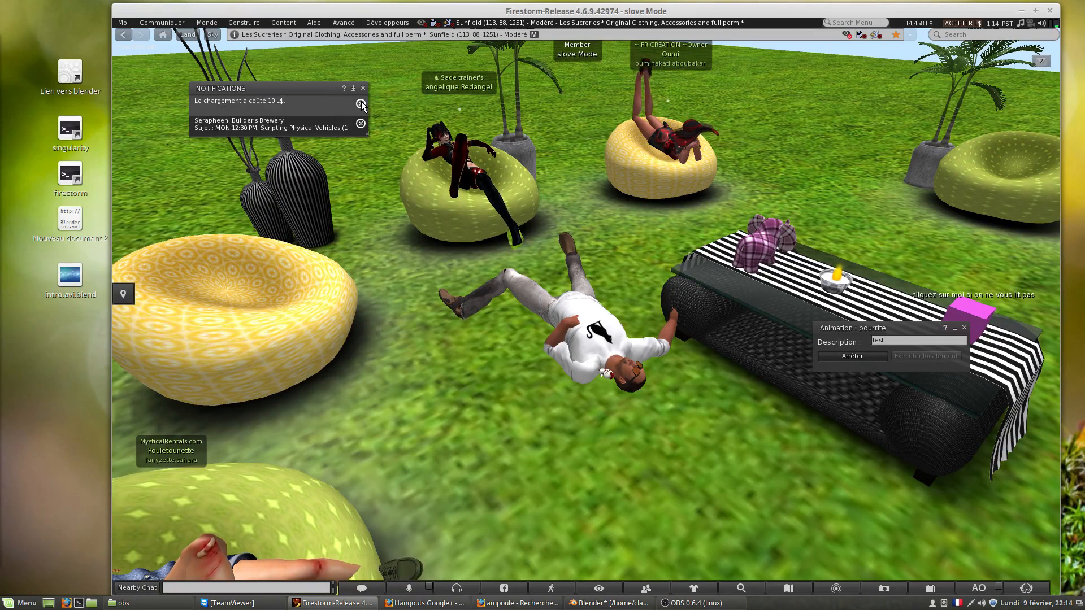
left_click(362, 105)
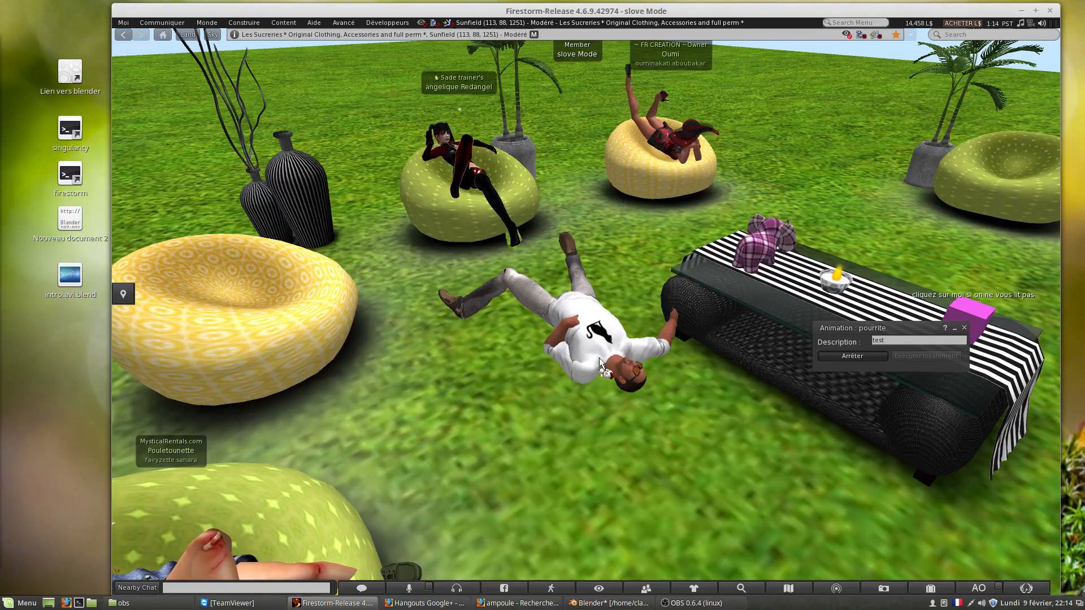
Circle the camera around the avatar to examine the playing pourrite animation from several sides.
key("Up")
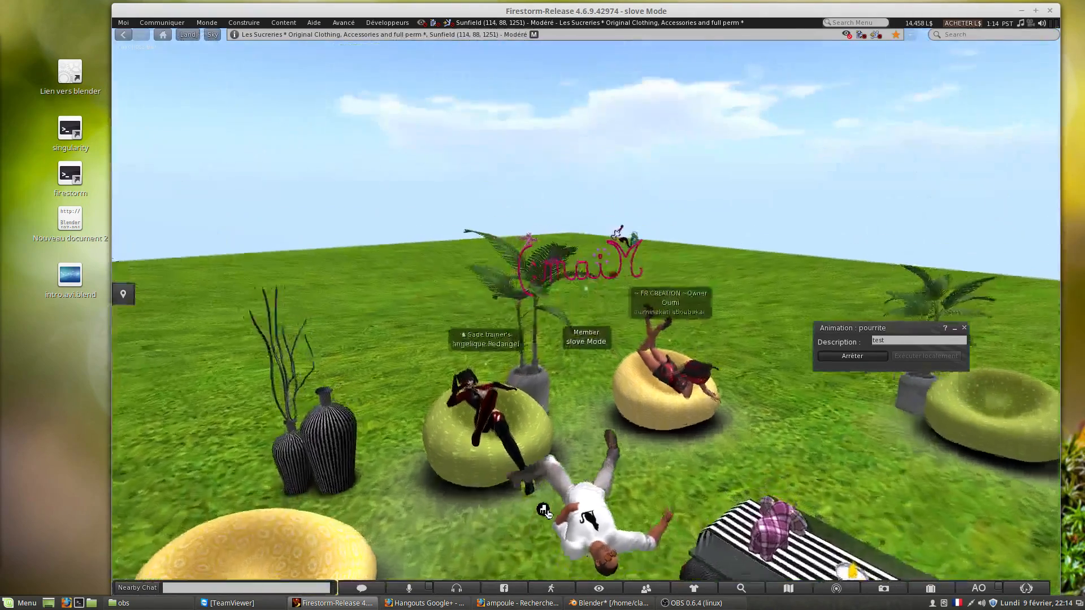
key("Left")
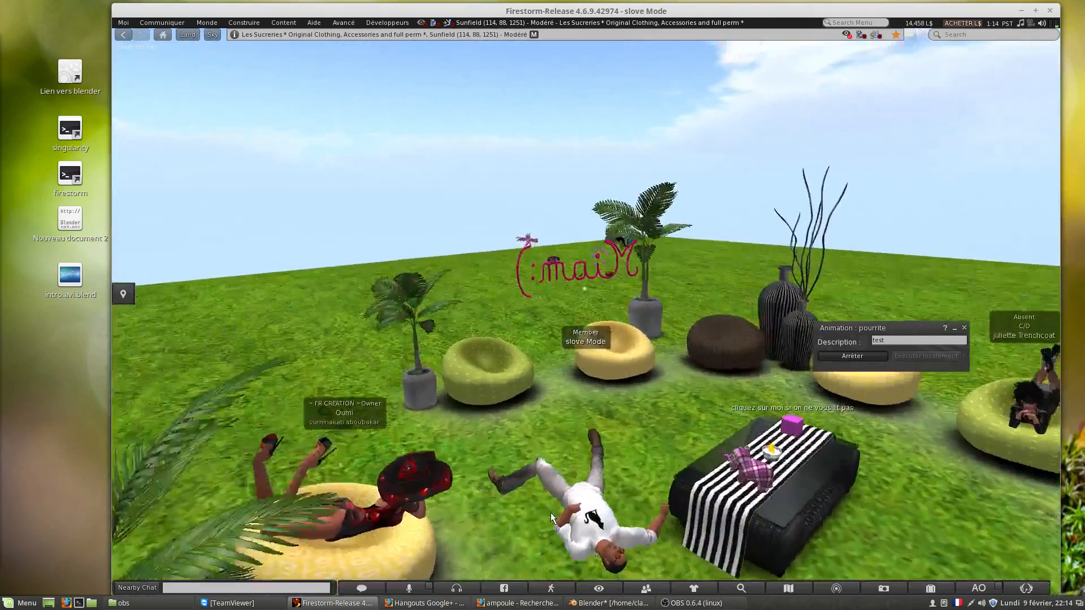
key("Left")
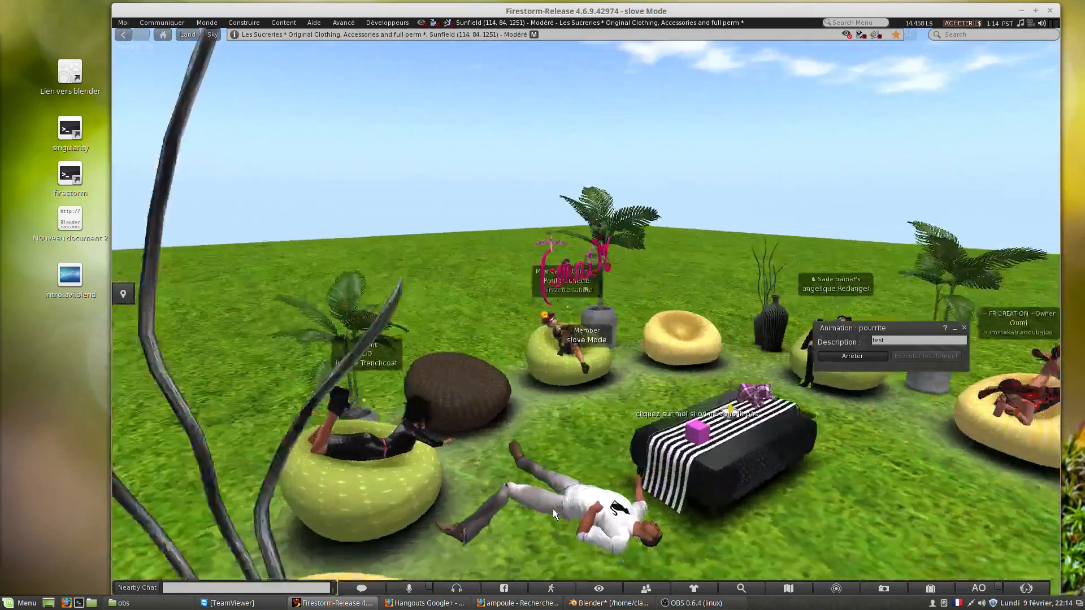
Turn the avatar around, stop the pourrite animation and run it again in SL.
key("Left")
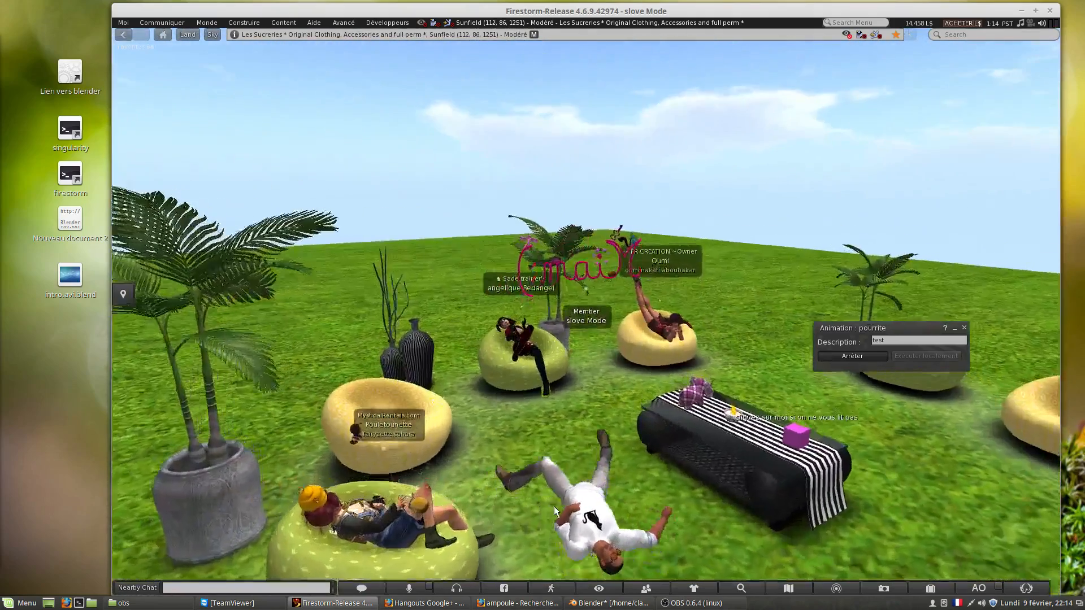
key("Left")
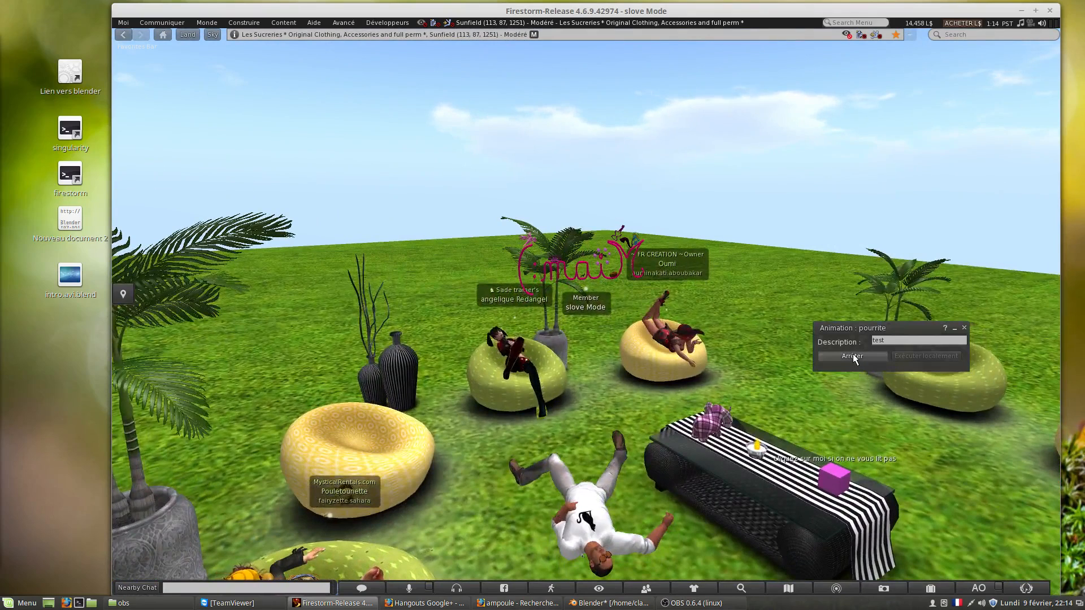
left_click(852, 356)
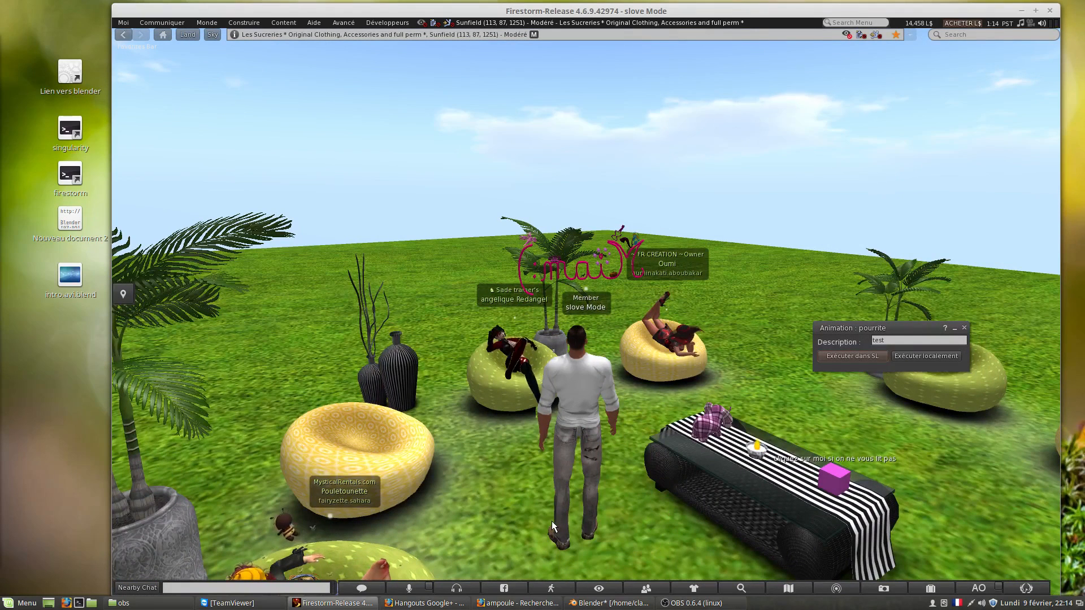
left_click(872, 357)
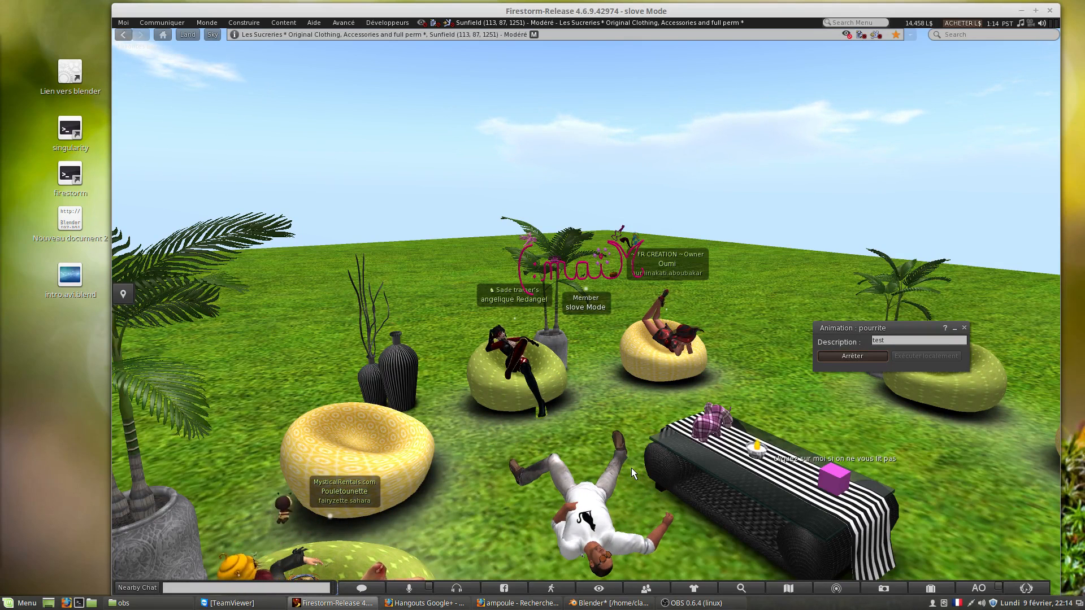
Circle the camera to the other side of the fallen avatar and stop the pourrite animation.
left_click_drag(631, 468, 525, 526, "alt")
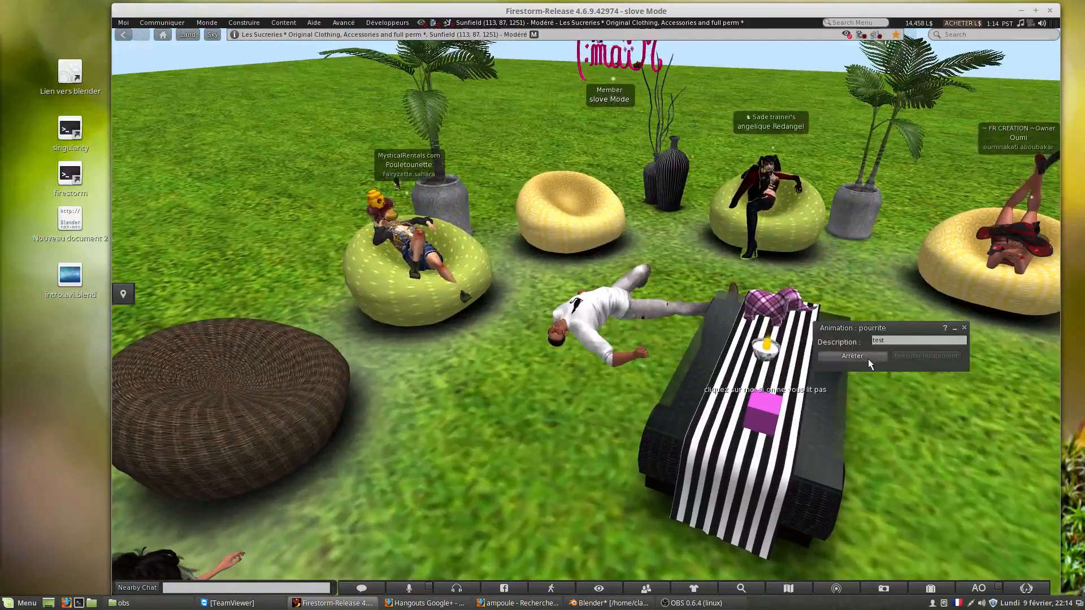
left_click(868, 356)
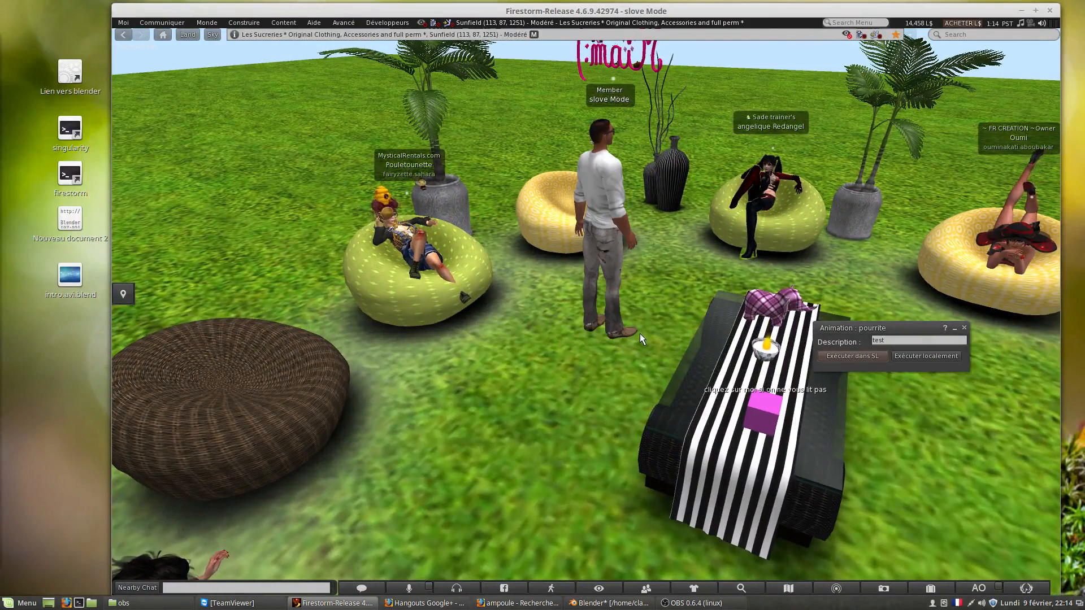
mouse_move(619, 334)
left_mouse_down("ctrl+alt")
mouse_move(621, 279)
mouse_move(620, 321)
mouse_move(609, 324)
left_mouse_up("ctrl+alt")
Switch to Blender, bring its window into view and select the avatar's COG bone.
key("alt+Tab")
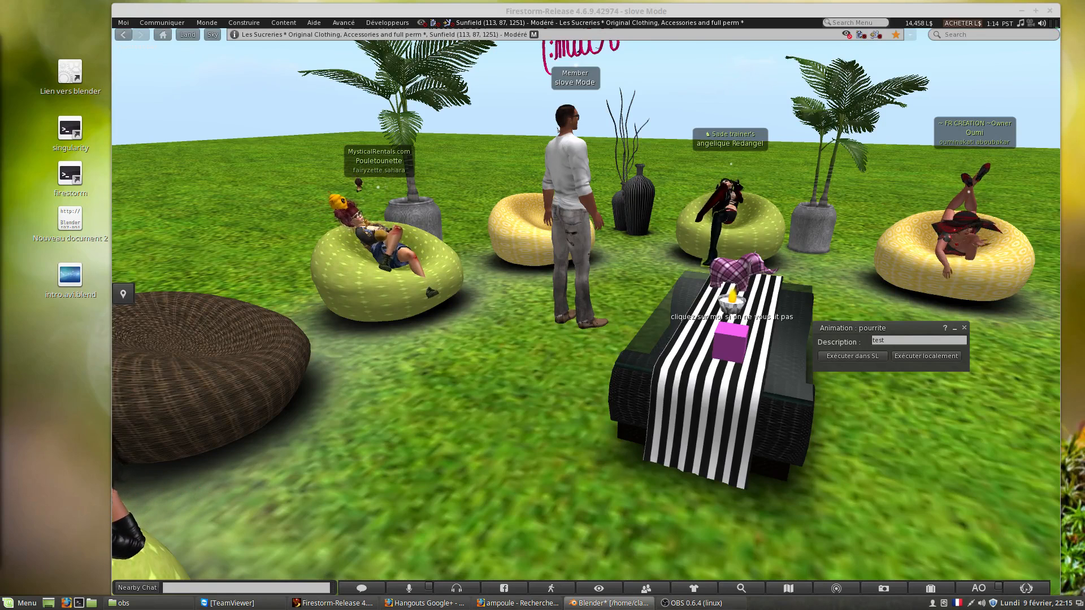
left_click_drag(0, 53, 548, 36)
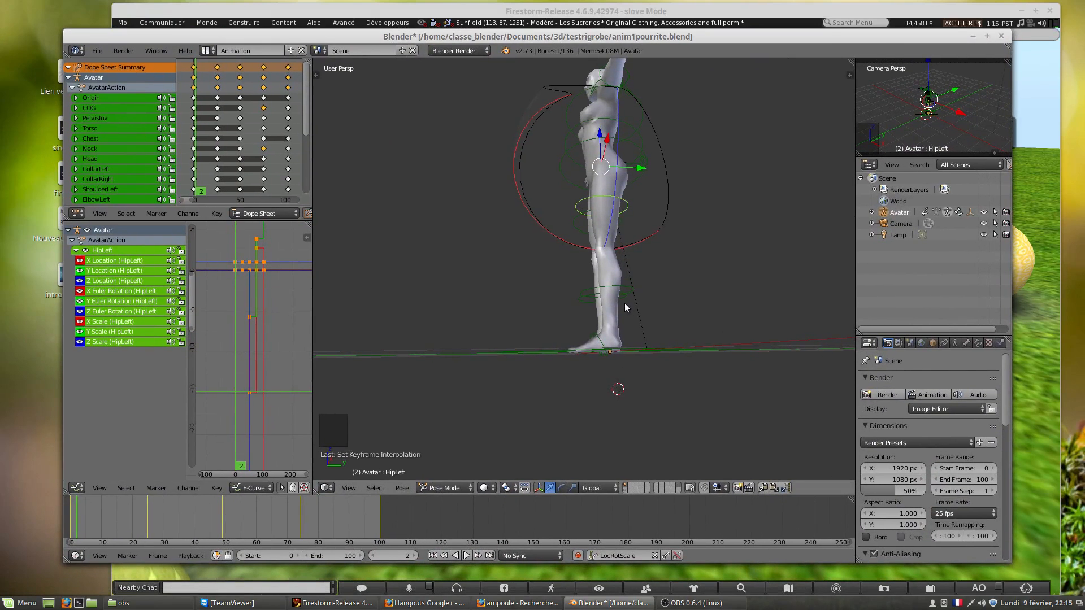
middle_click_drag(624, 307, 635, 308)
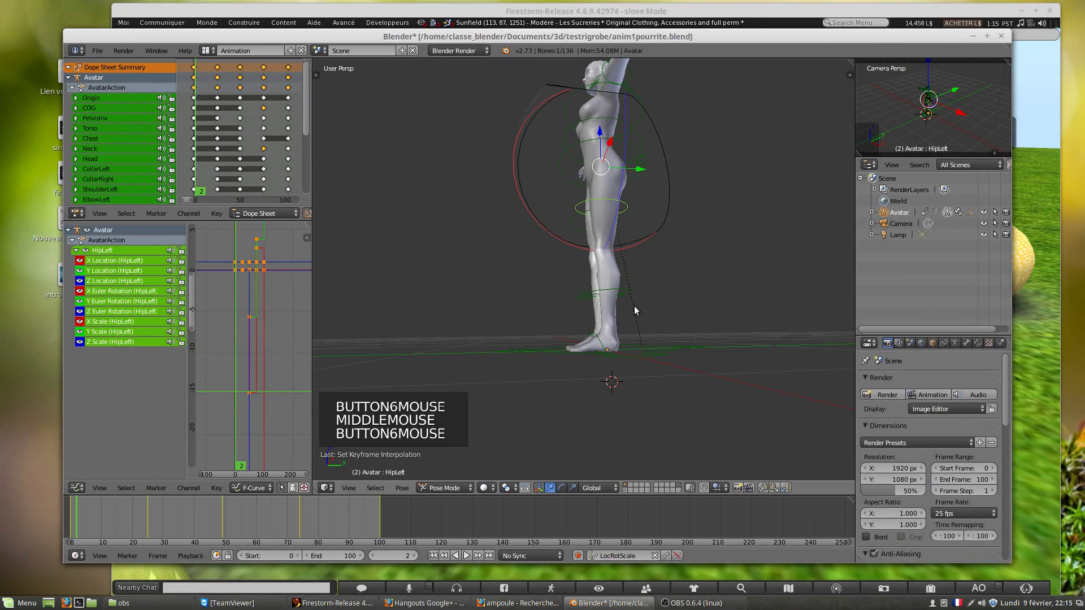
right_click(643, 168)
right_click(642, 168)
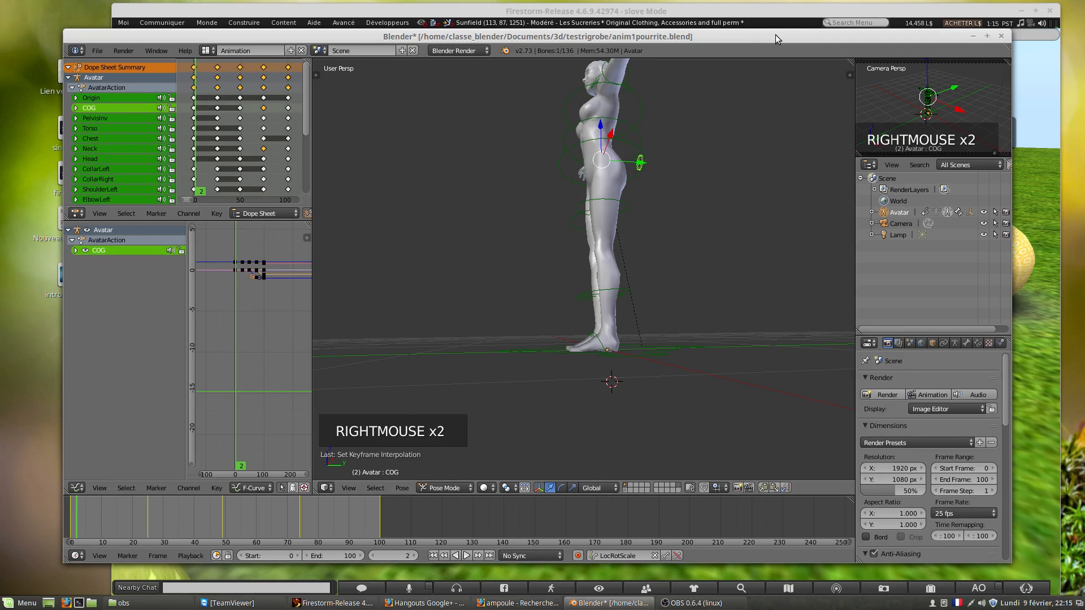
Move the Blender window out of the way, return to Firestorm and open the avatar's context menu.
left_click_drag(775, 35, 0, 28)
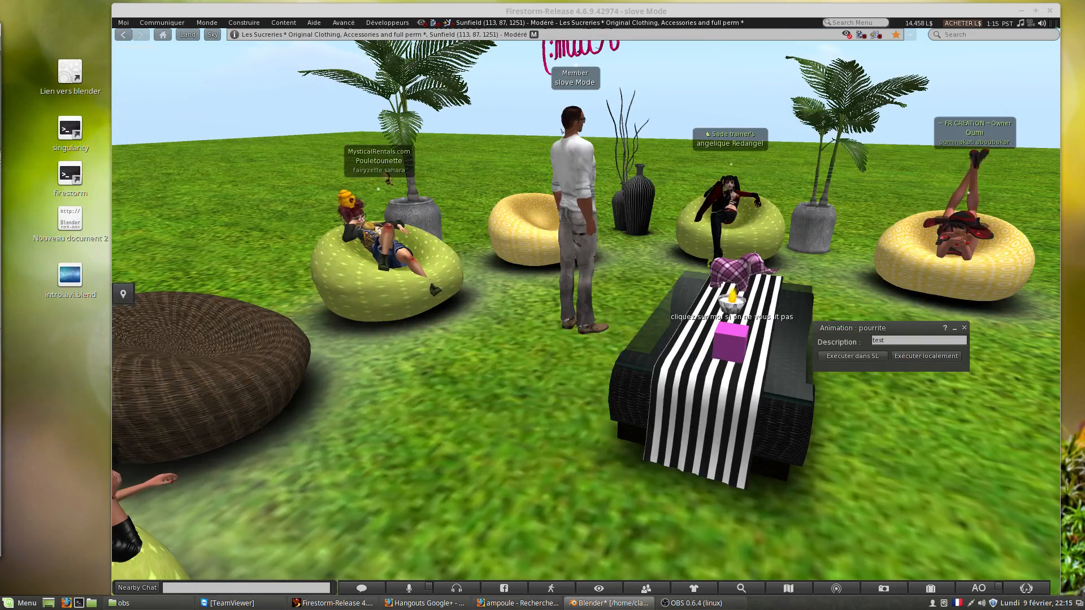
left_click(422, 240)
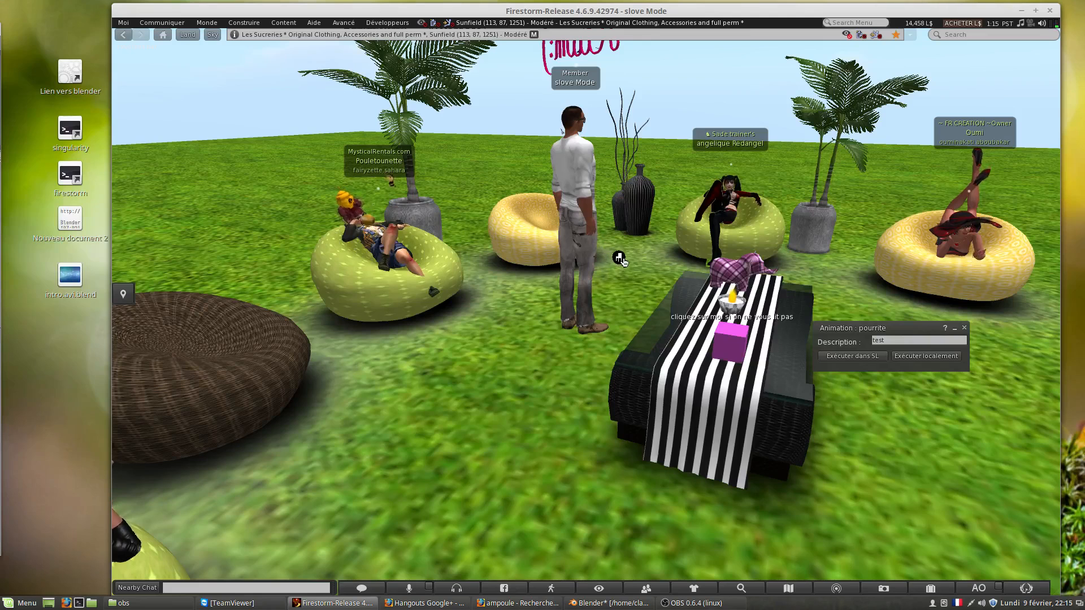
right_click(586, 227)
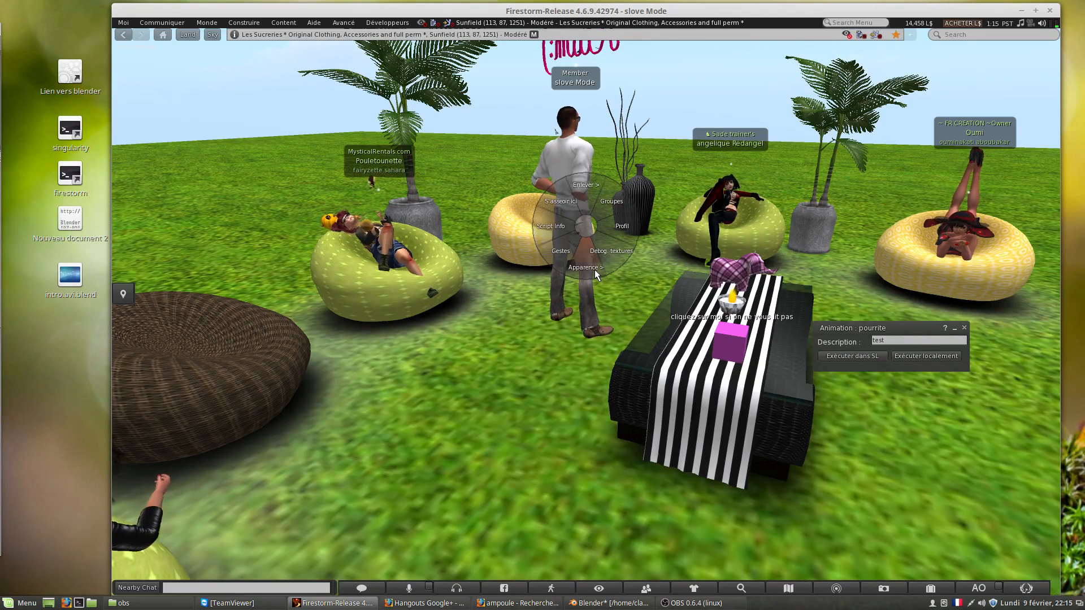
left_click(1, 266)
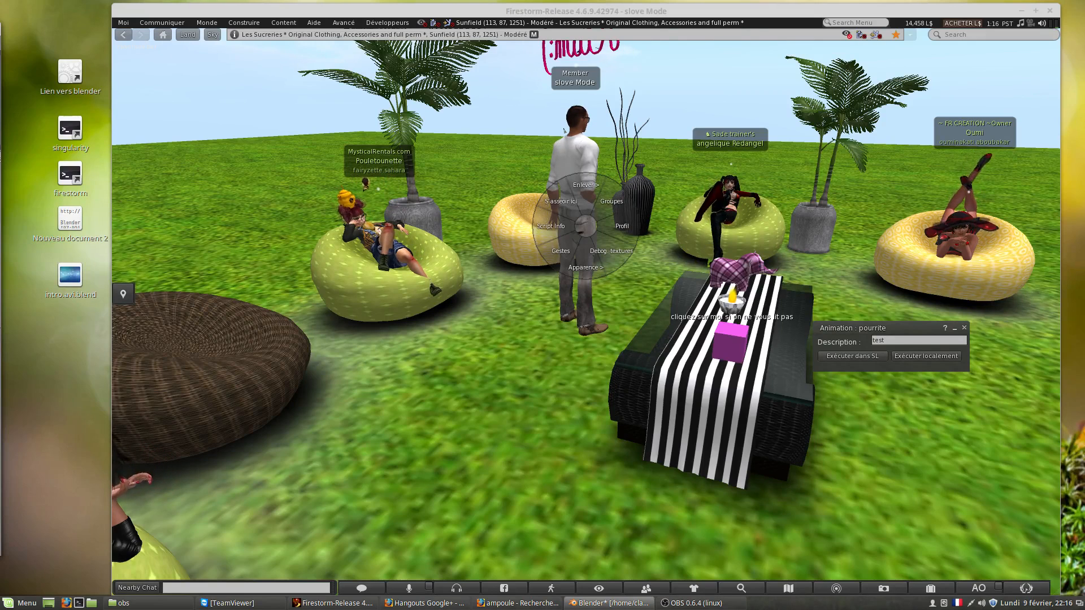
left_click(243, 415)
scroll(243, 416, "down", 3)
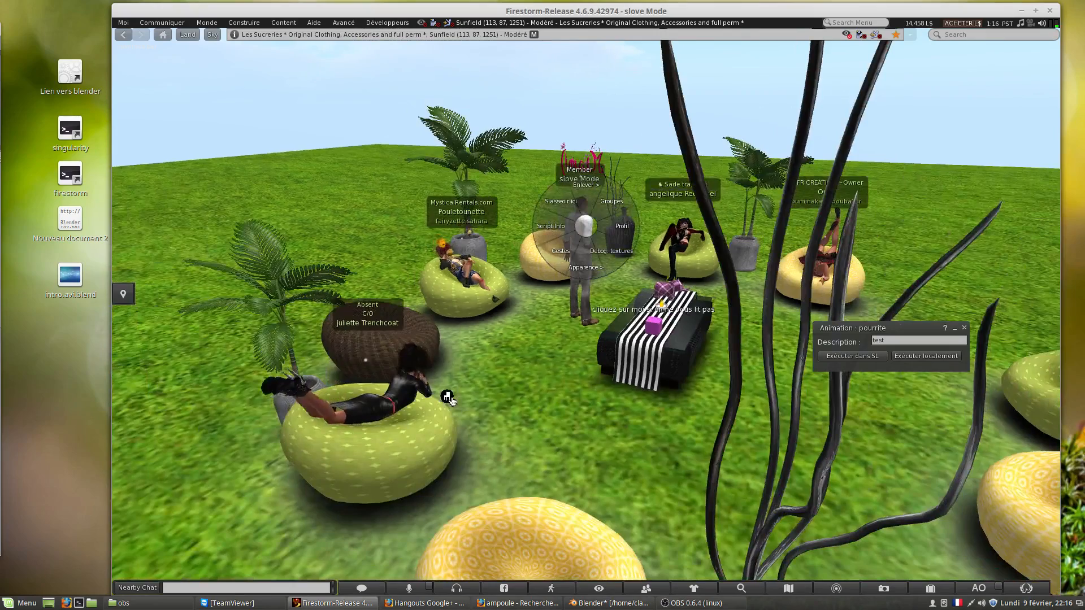
scroll(470, 407, "up", 4)
scroll(470, 408, "down", 3)
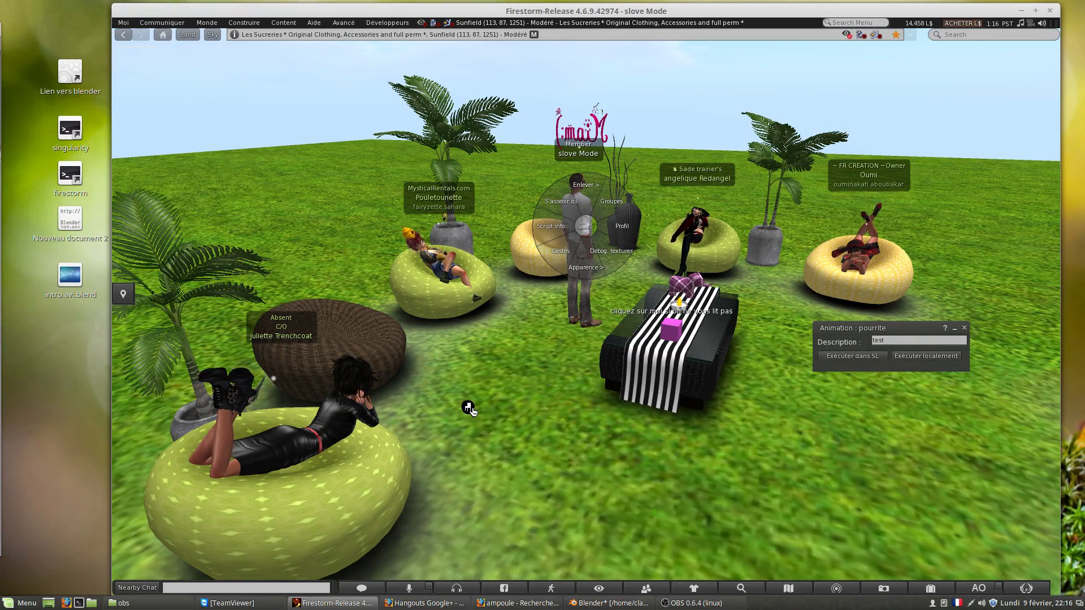
Return to the Firestorm viewer and run the pourrite animation in SL once more.
key("alt+Tab")
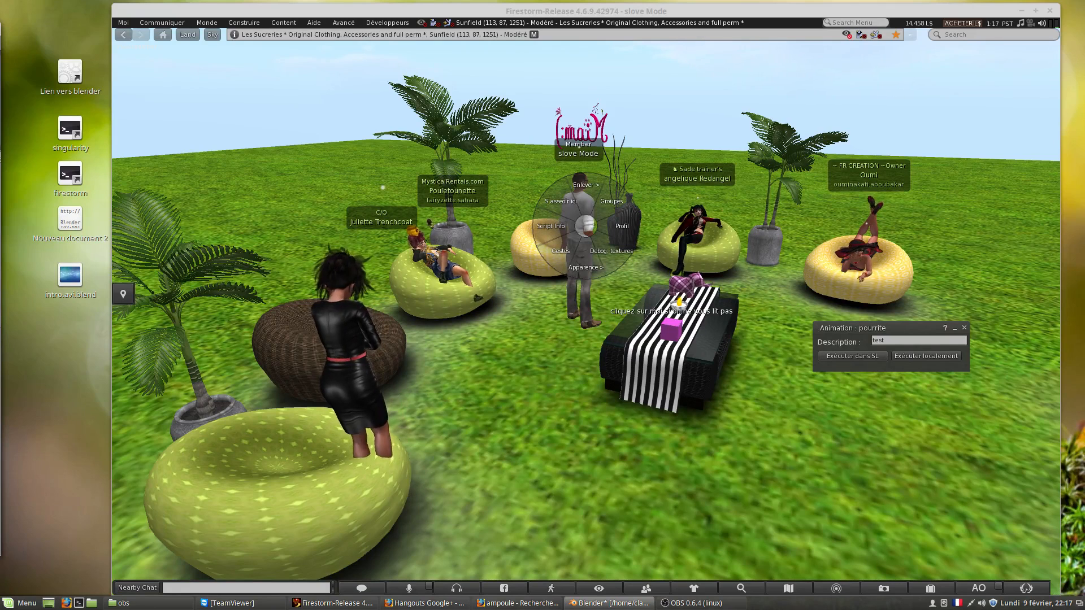
left_click(618, 299)
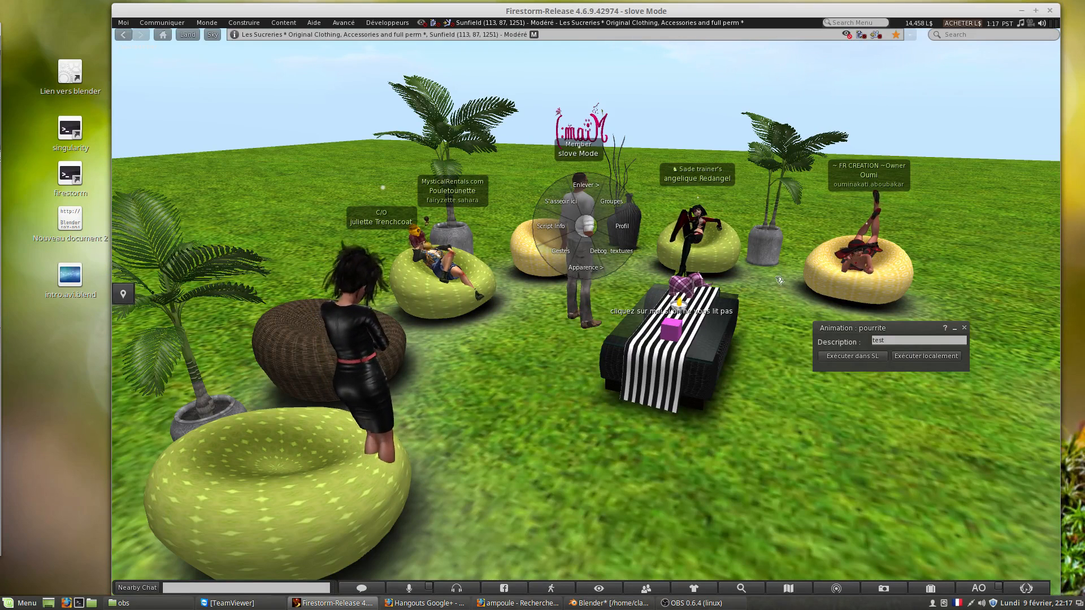
left_click(870, 354)
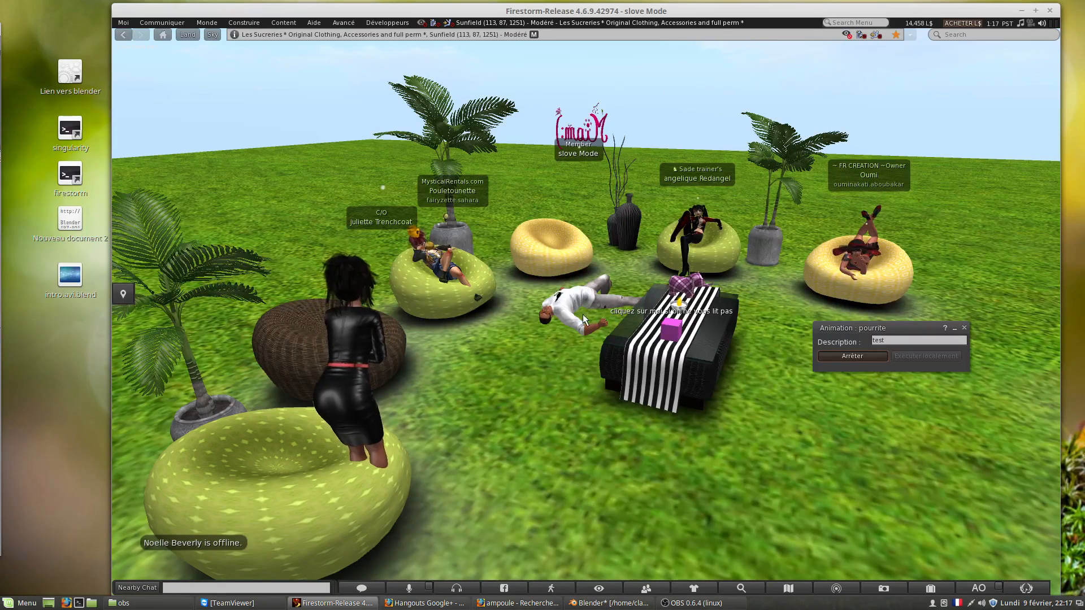
left_click(1, 271)
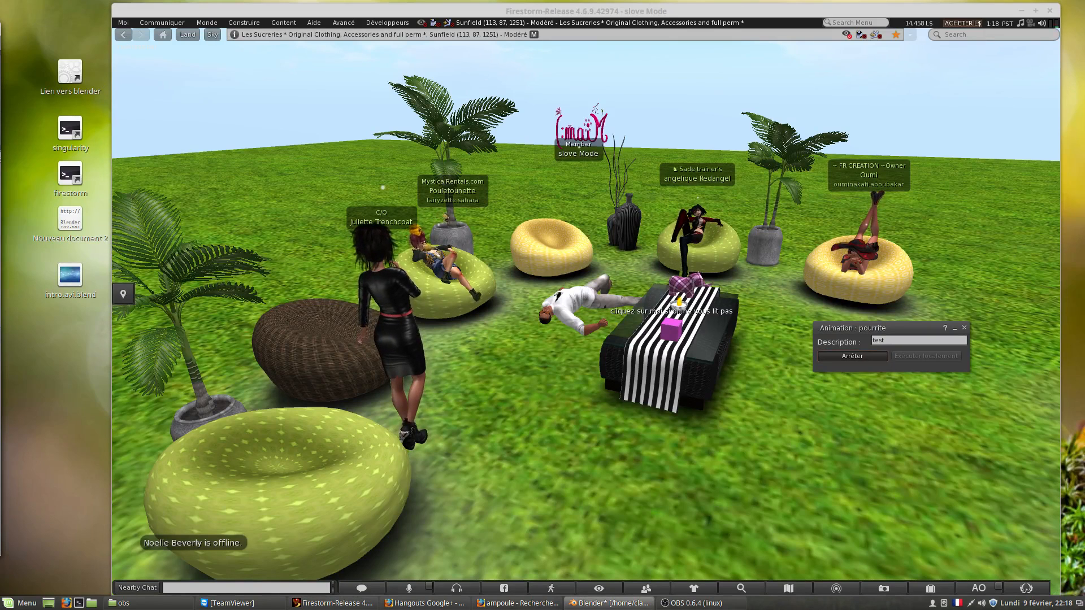
left_click(594, 326)
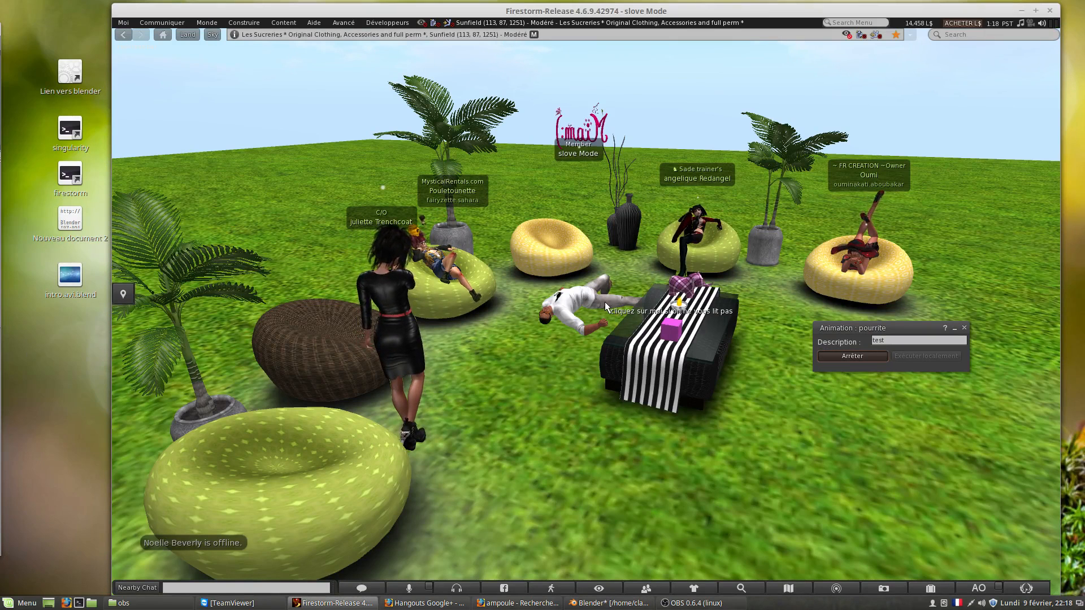
left_click(0, 302)
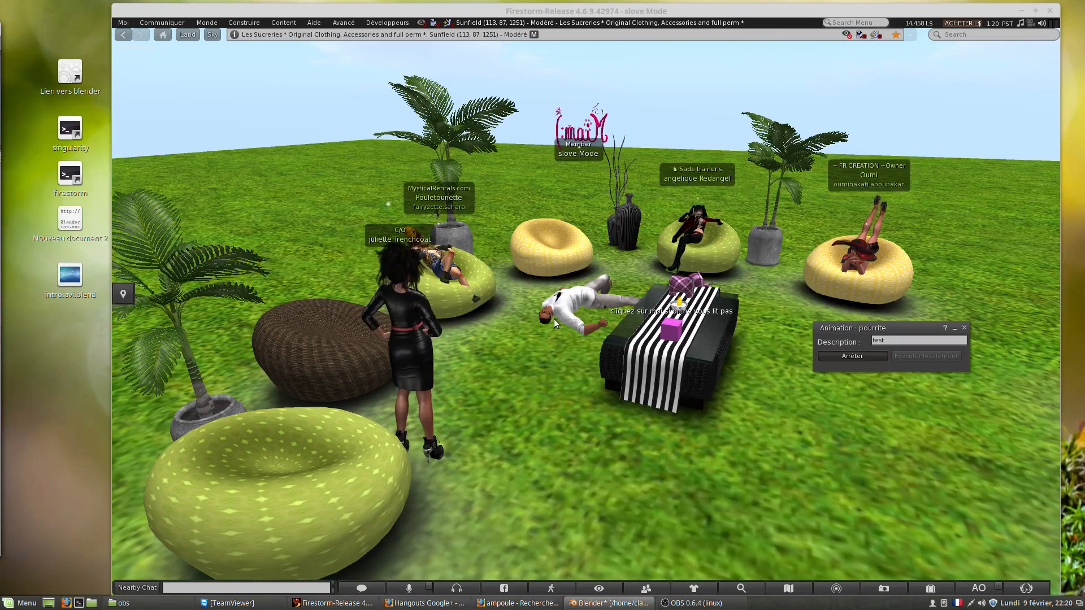
left_click(578, 364)
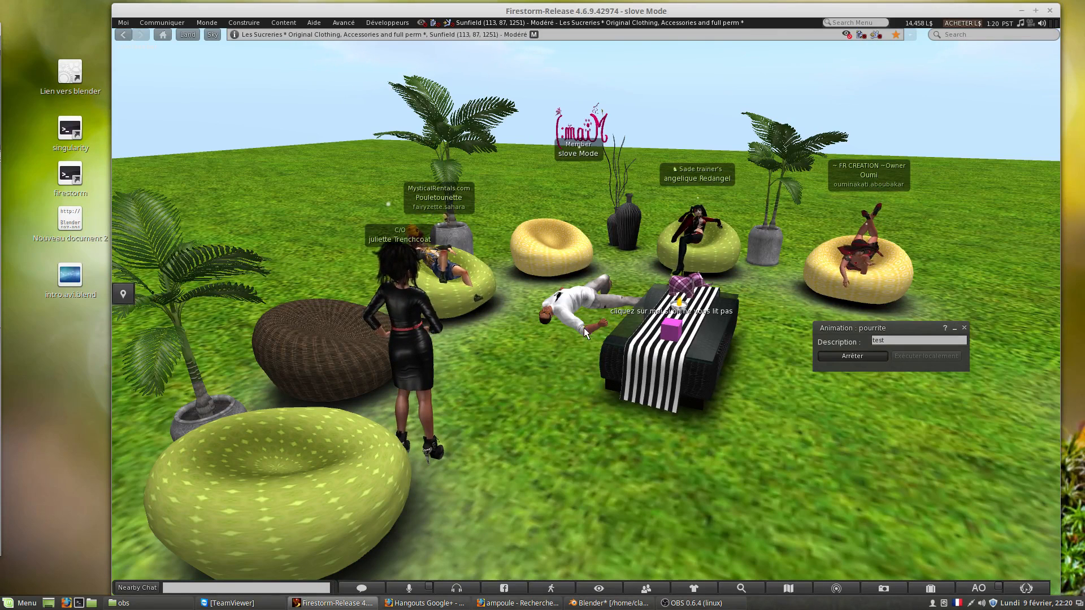
Bring the camera closer and orbit it around the fallen avatar to examine its lying pose beside the table.
left_click_drag(584, 328, 206, 264, "alt")
left_click_drag(584, 296, 604, 314, "ctrl+alt")
left_click_drag(814, 393, 633, 271, "ctrl+alt")
left_click_drag(619, 328, 618, 332, "ctrl+alt")
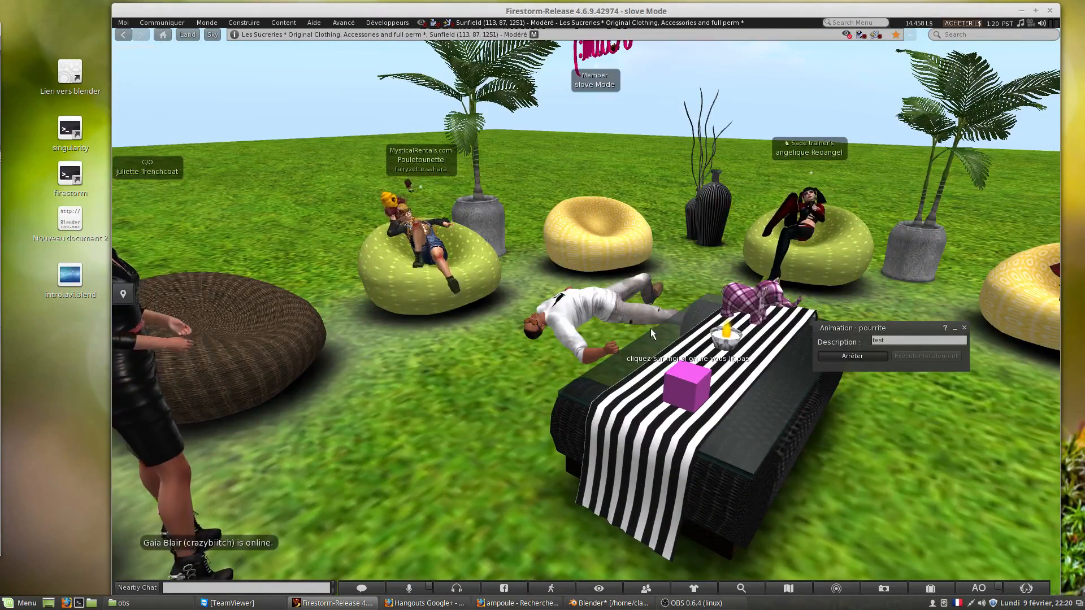
Stop the "pourrite" animation playing on the avatar and close its preview window.
left_click_drag(650, 328, 584, 310, "ctrl+alt")
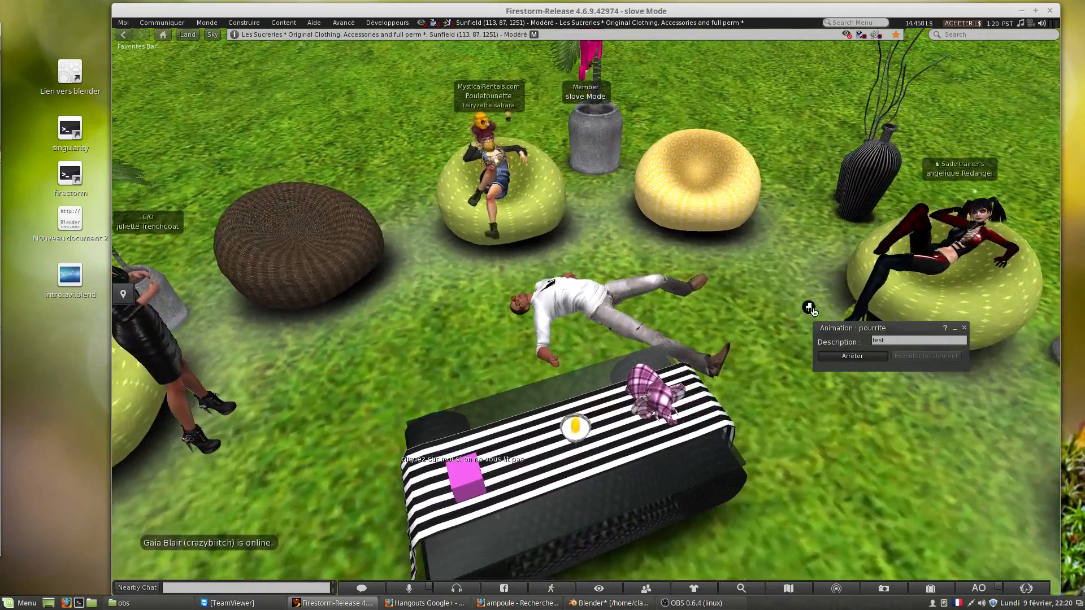
left_click(865, 355)
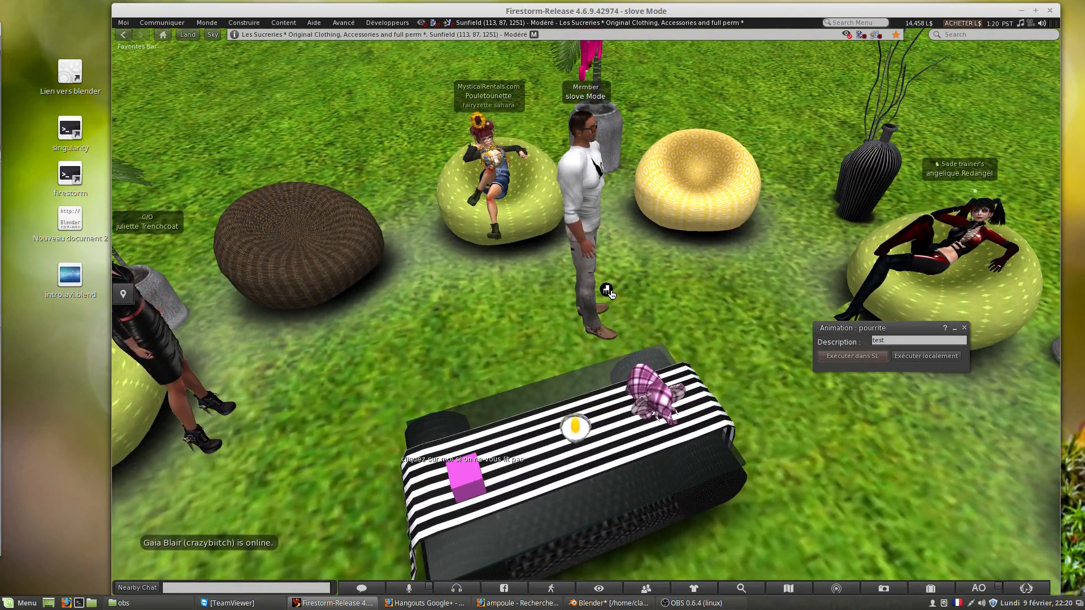
left_click(964, 327)
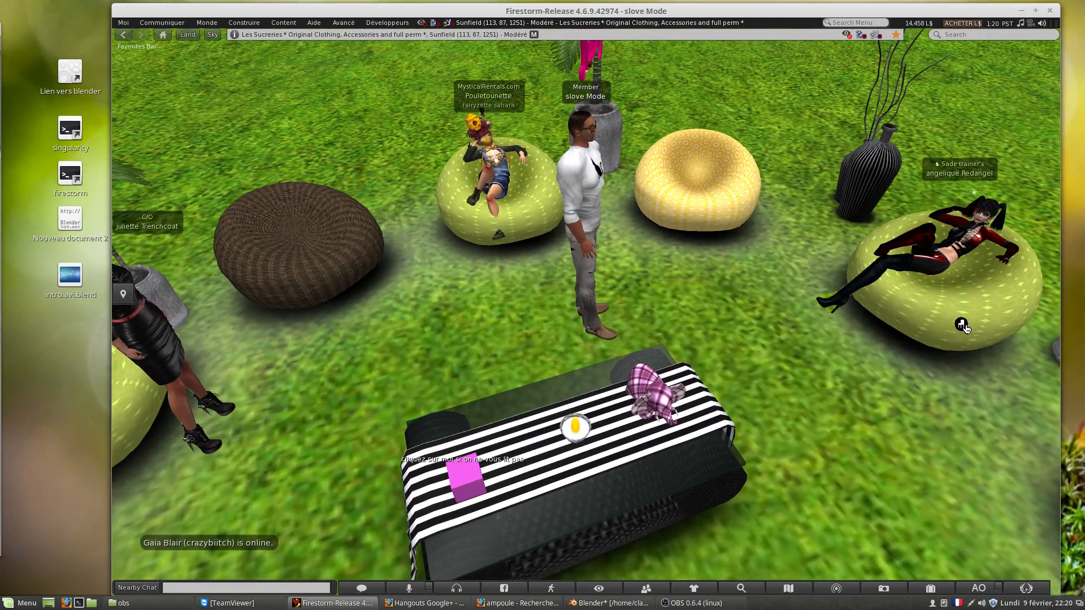
Switch to Blender, maximize its window and show the default cube in front orthographic view.
key("alt+Tab")
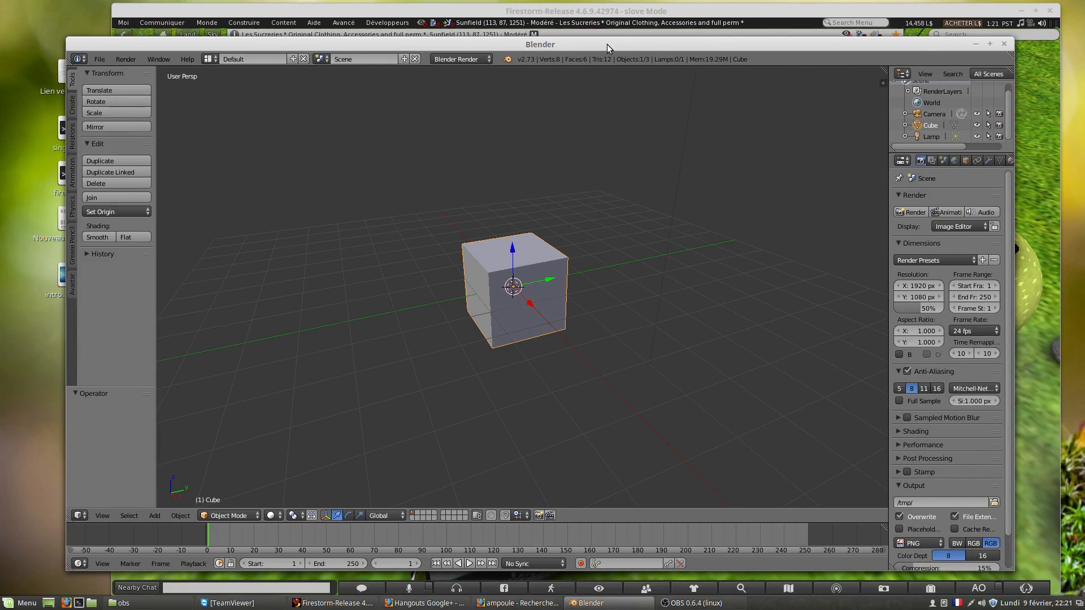
double_click(608, 43)
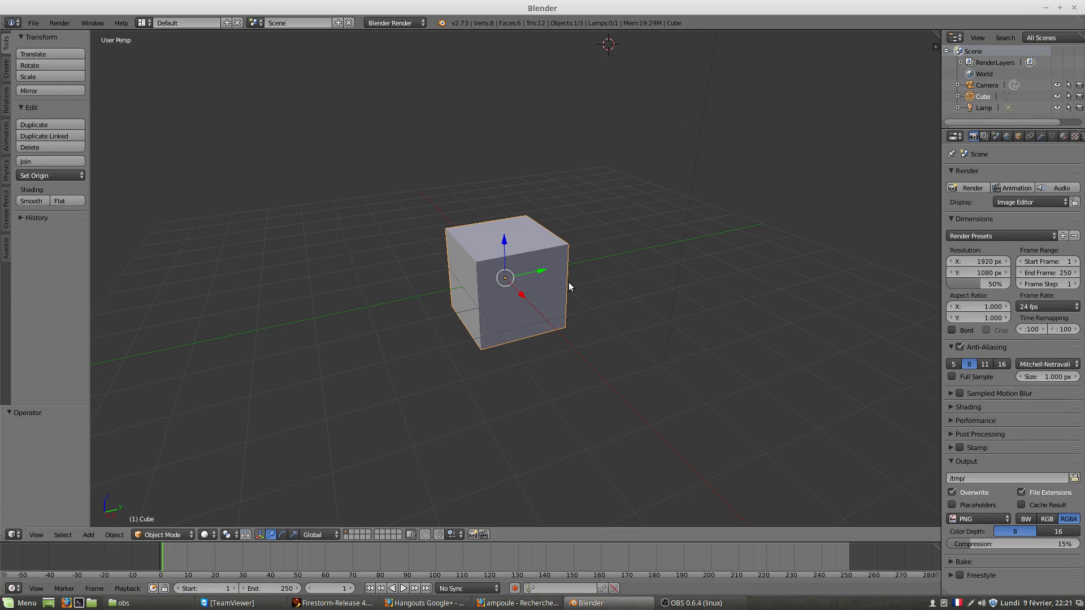
key("KP_1")
key("KP_5")
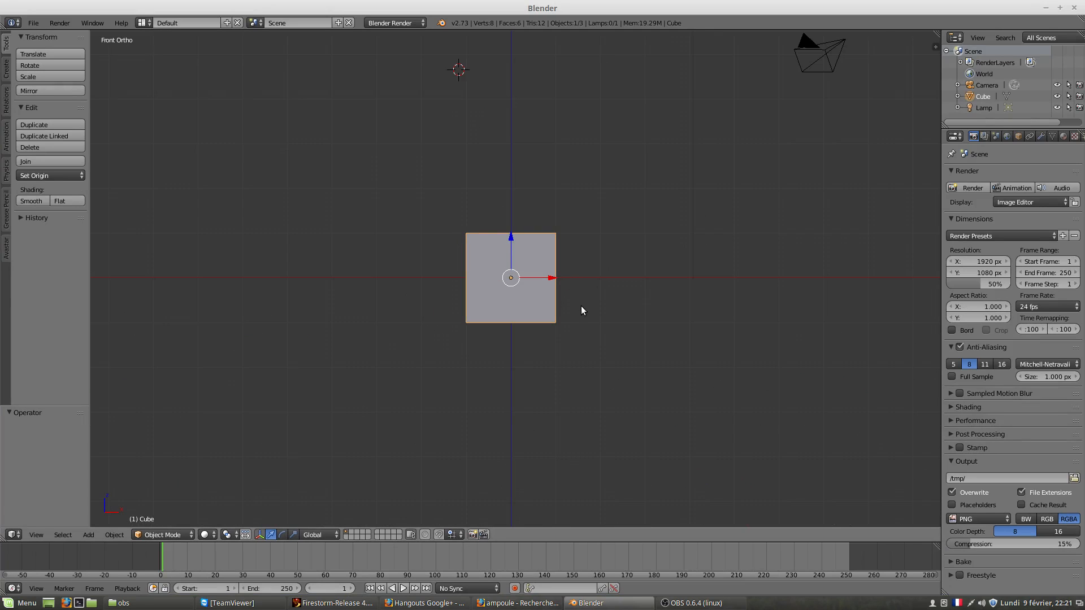
Scale the default cube's whole mesh down to about 0.094 in Edit Mode and return to Object Mode.
scroll(581, 307, "up", 2)
key("Tab")
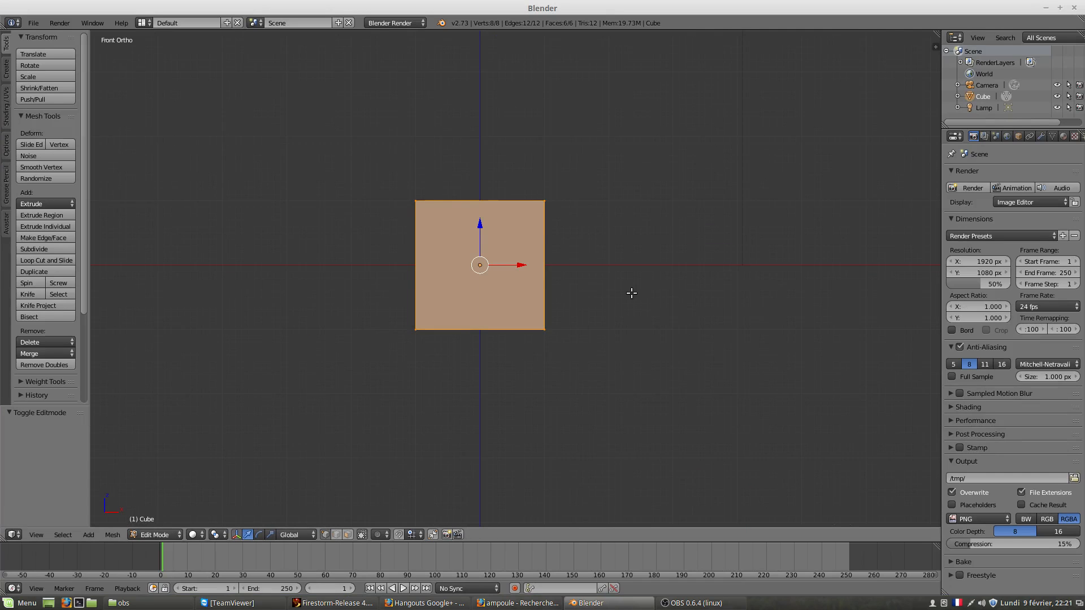
key("s")
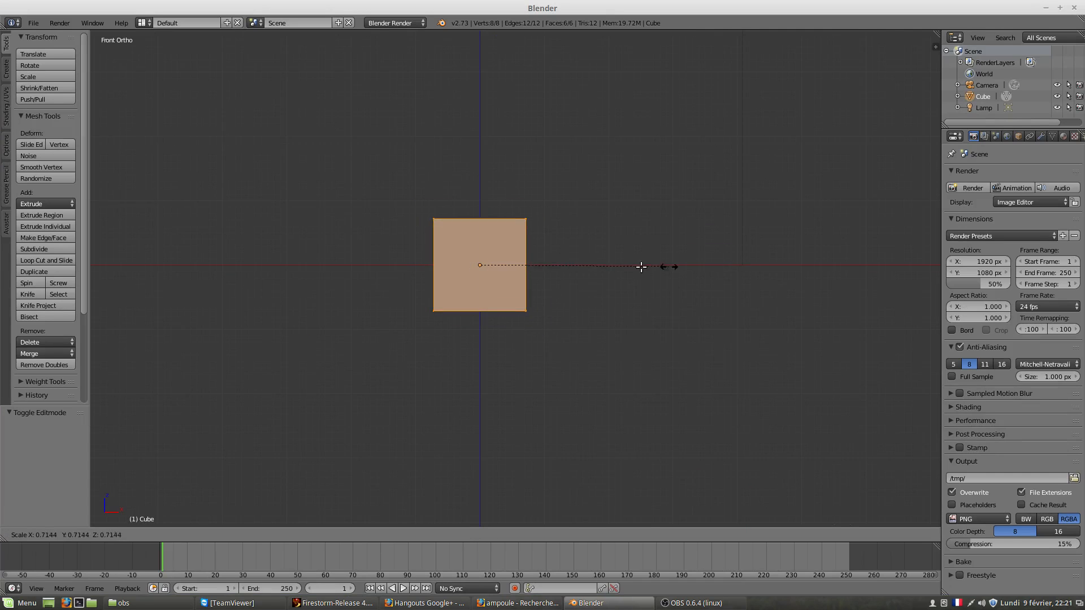
left_click(502, 265)
key("KP_Decimal")
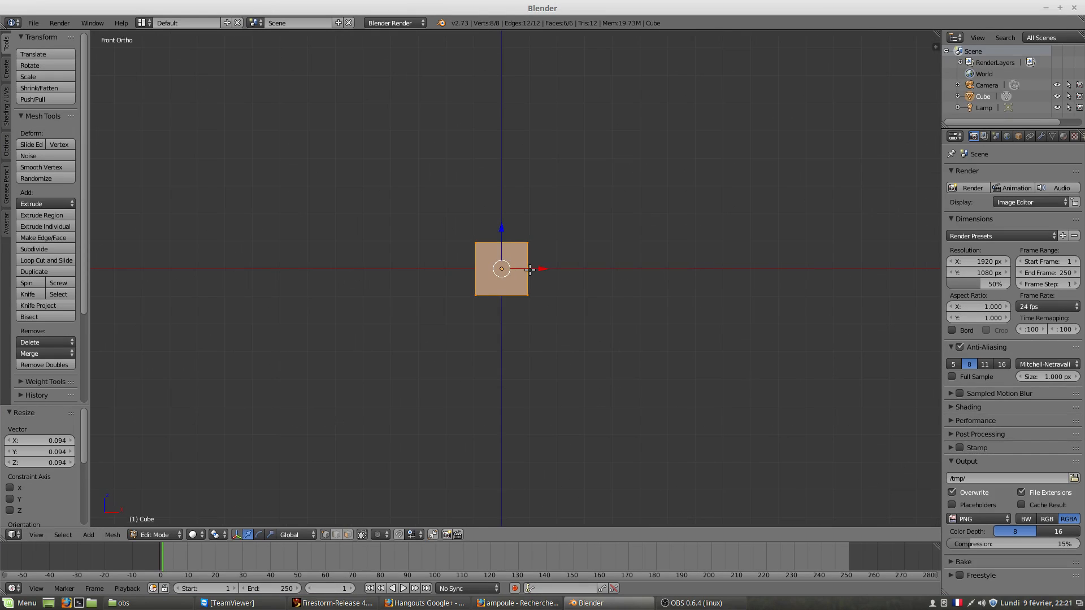
scroll(528, 269, "down", 4)
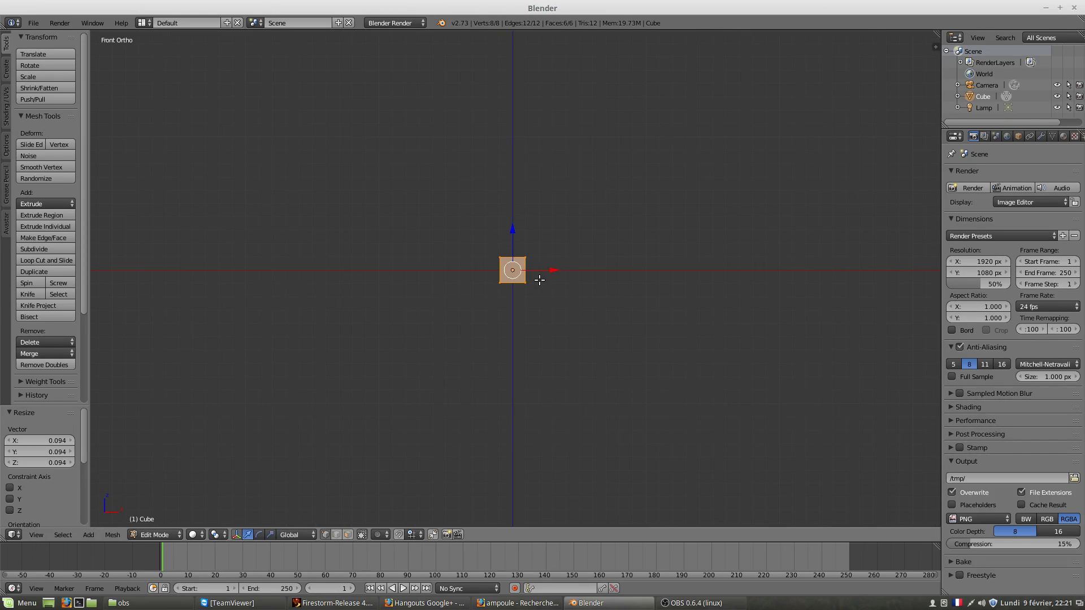
key("Tab")
Add an Avastar character to the scene and clear its location to place it at the world origin.
key("shift+a")
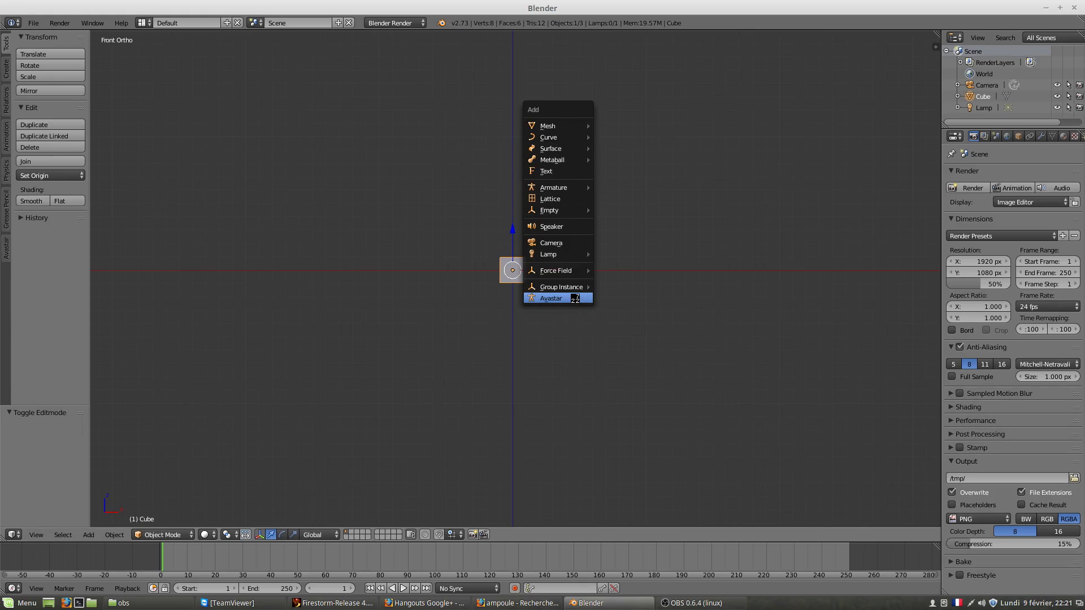
left_click(574, 298)
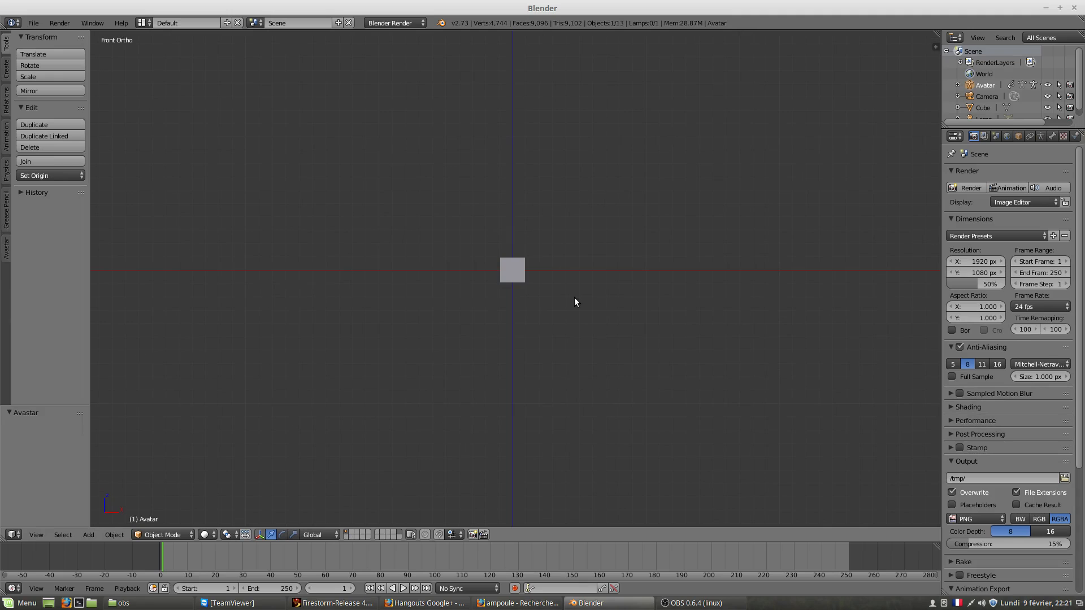
scroll(551, 292, "down", 8)
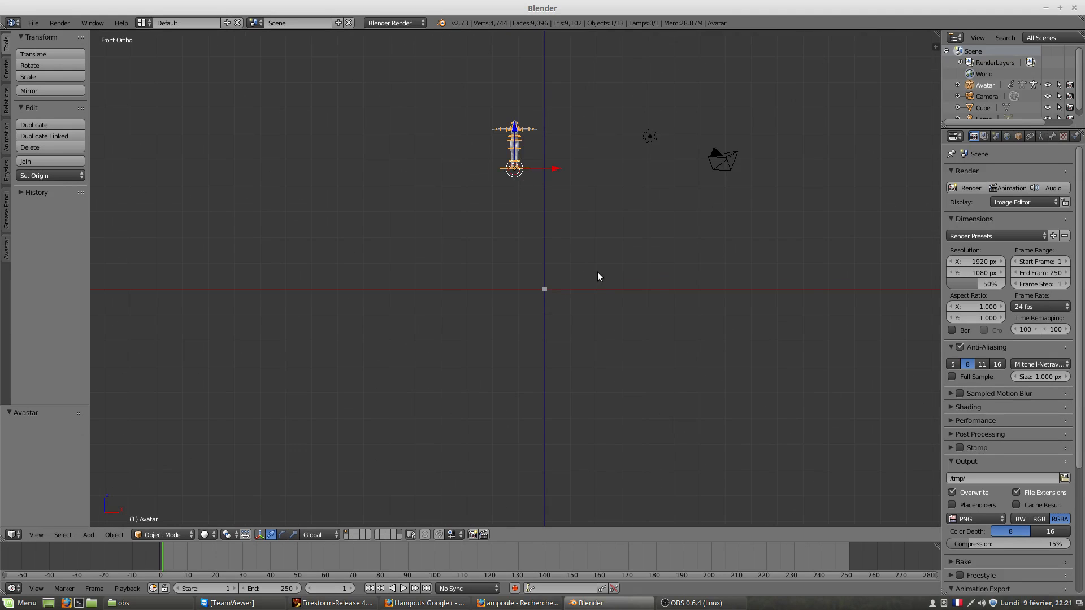
key("alt+g")
scroll(600, 278, "up", 7)
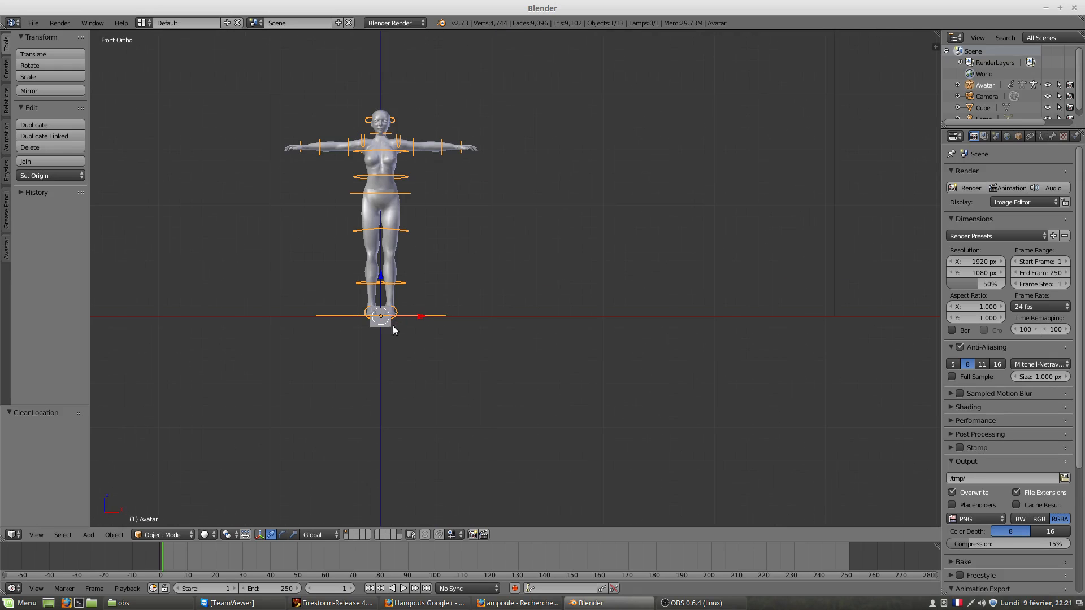
Scale the cube's mesh by about 3.12 in Edit Mode and raise it 0.3 along Z so its base sits at the origin.
right_click(387, 324)
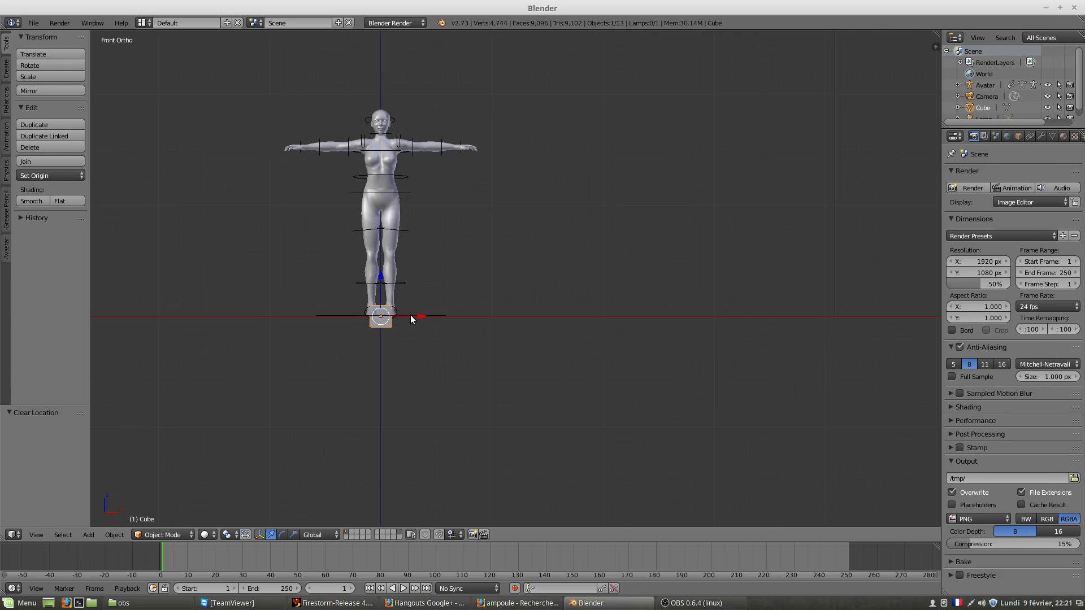
key("Tab")
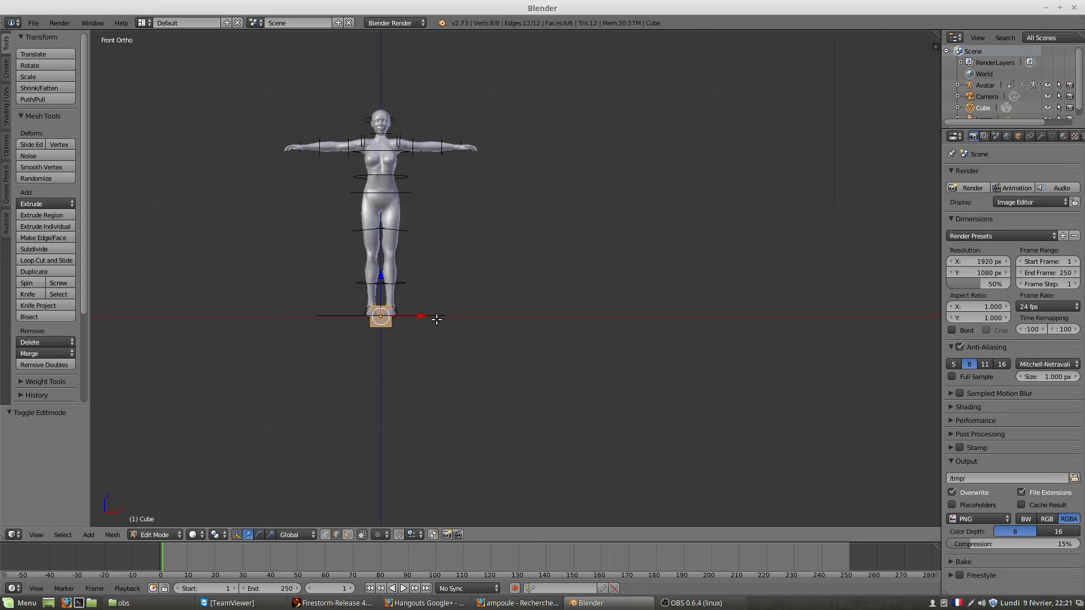
key("s")
left_click(560, 323)
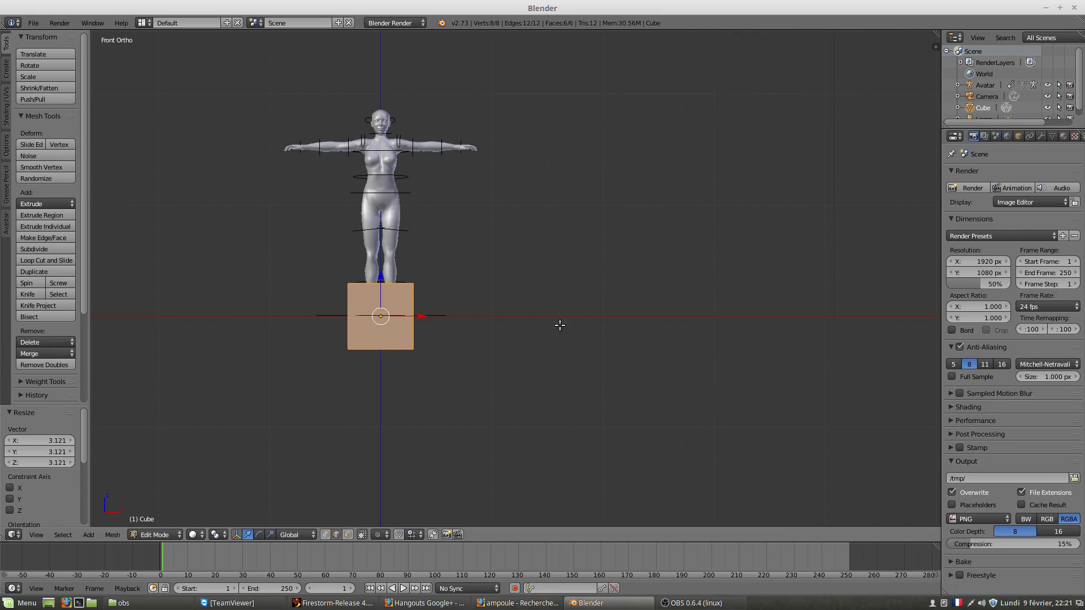
left_click_drag(379, 303, 380, 244)
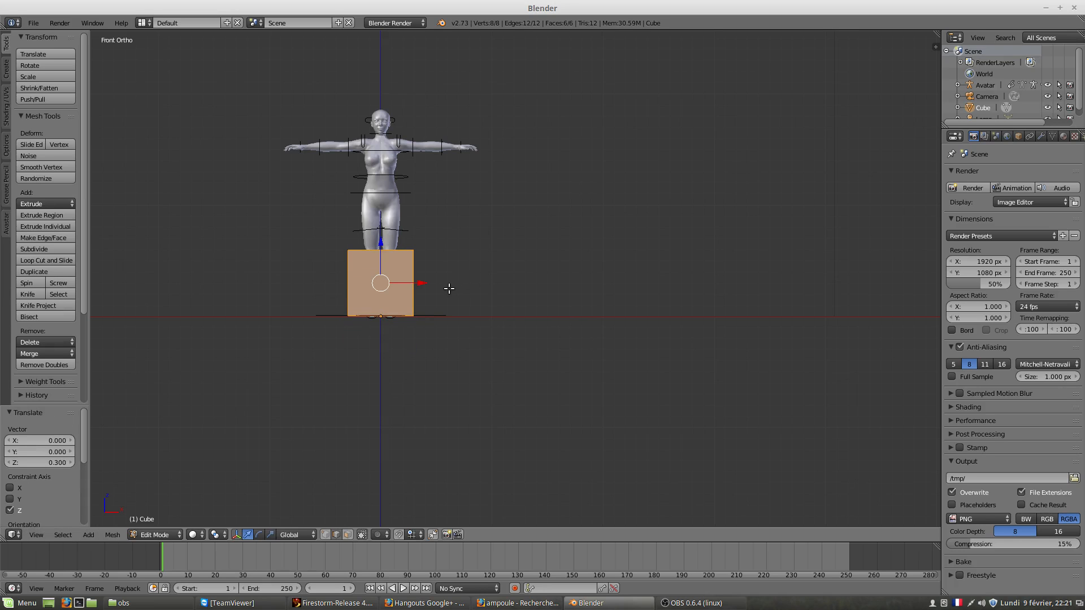
middle_click_drag(439, 289, 333, 305)
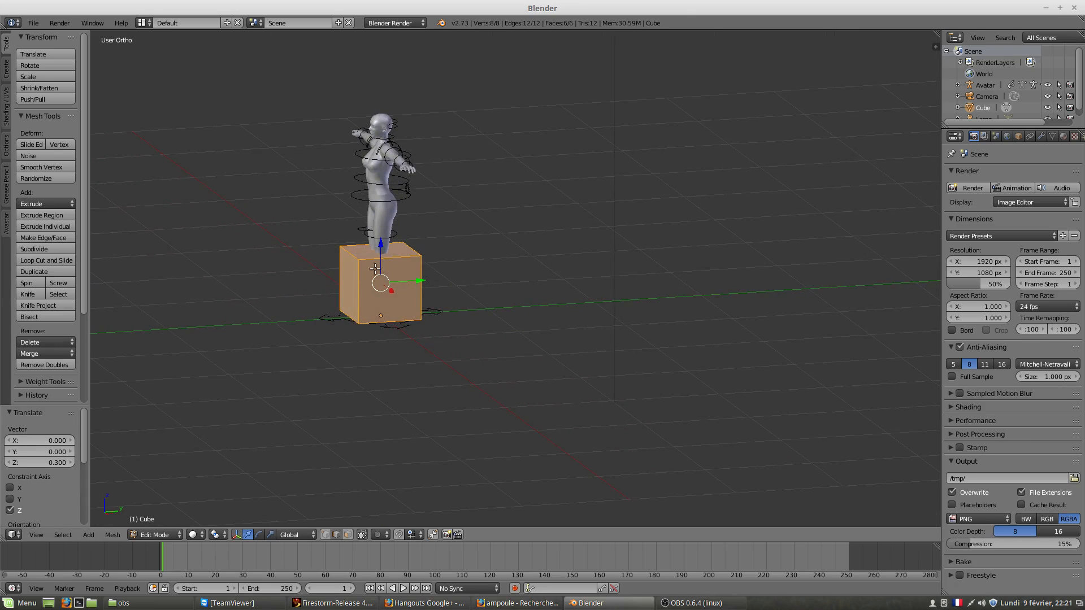
right_click(398, 242)
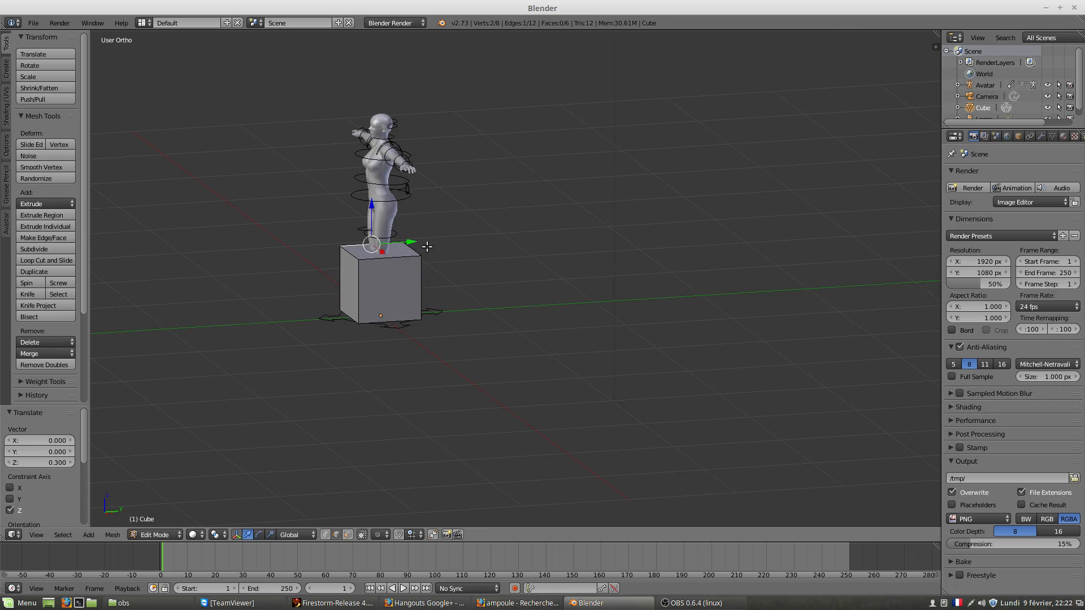
key("Tab")
Select the avatar's armature and examine its origin point at the cube's base from several angles.
right_click(389, 233)
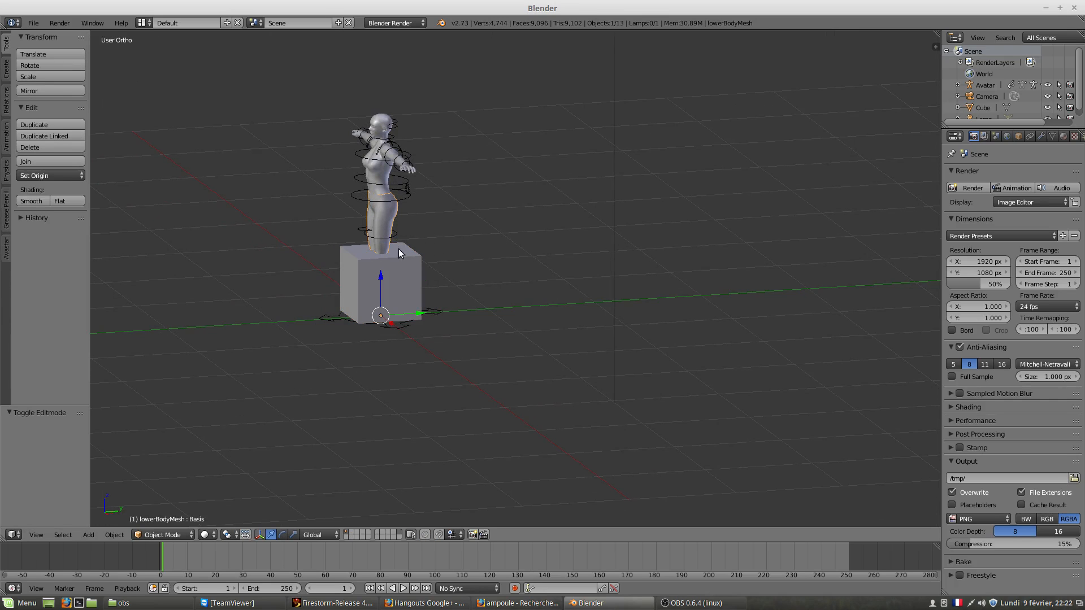
right_click(394, 242)
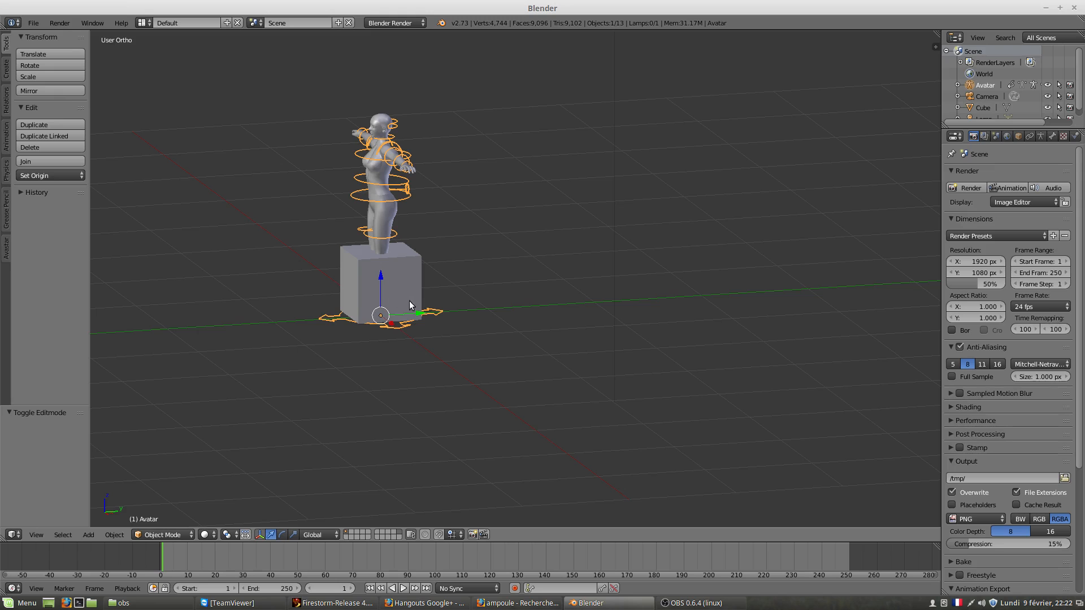
middle_click_drag(392, 300, 371, 315)
scroll(371, 315, "up", 2)
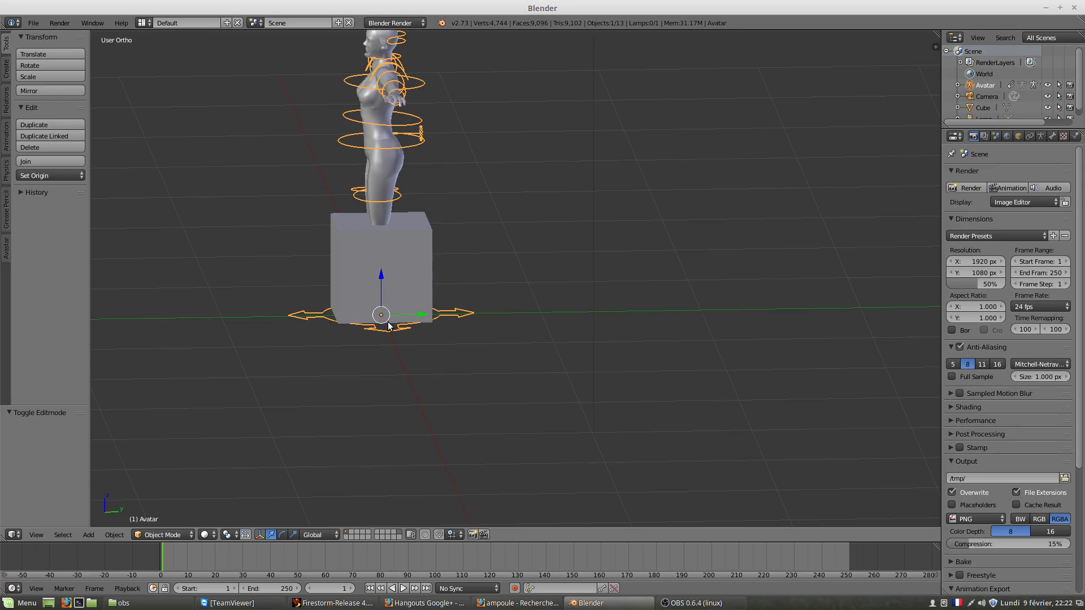
mouse_move(372, 315)
middle_mouse_down()
mouse_move(403, 301)
mouse_move(387, 319)
middle_mouse_up()
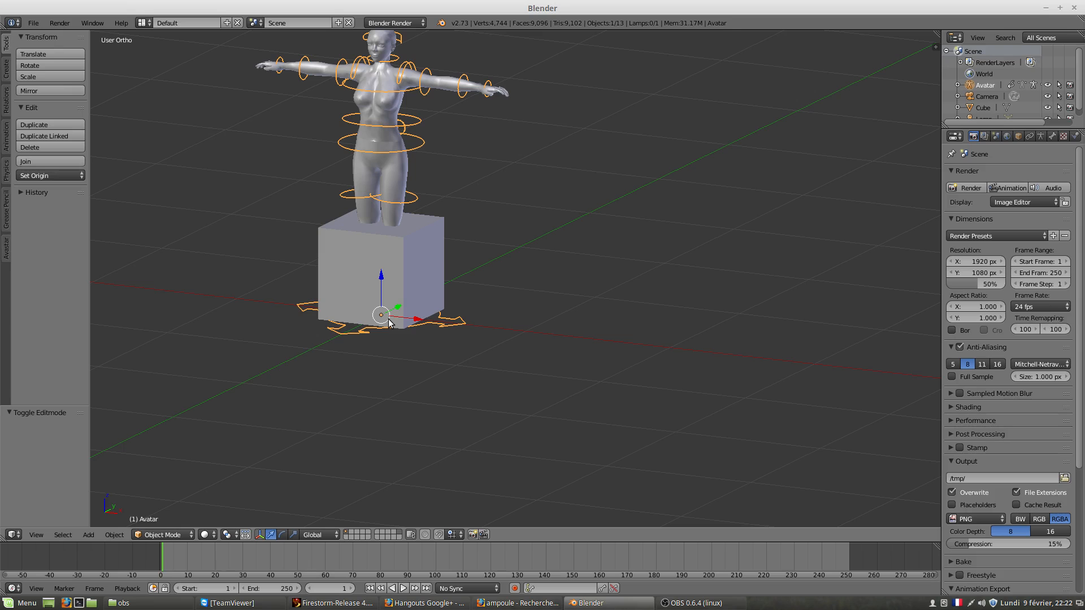
scroll(387, 321, "up", 3)
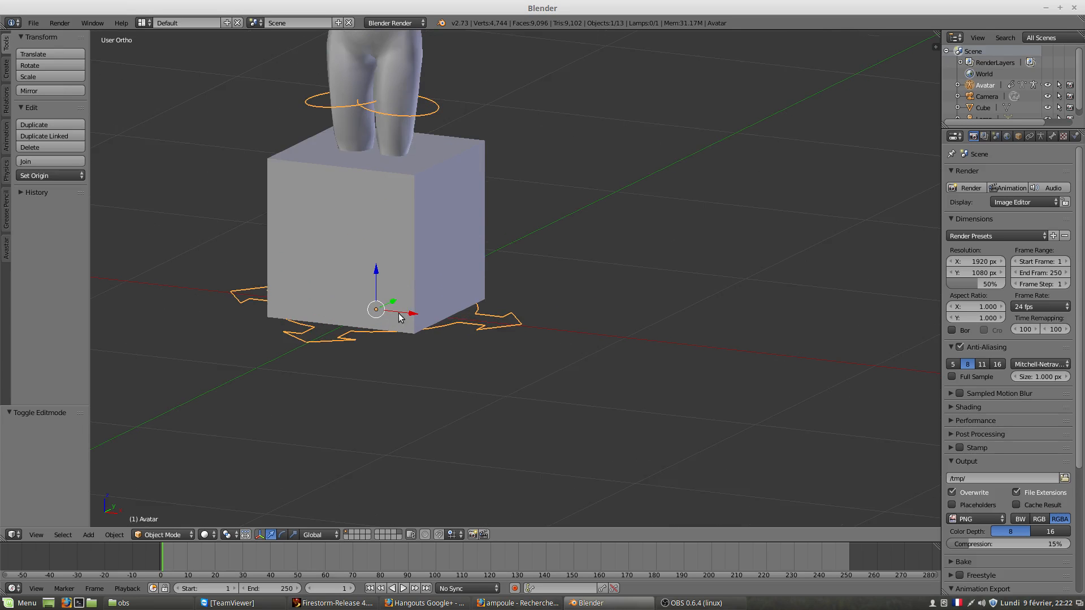
scroll(364, 305, "up", 1)
scroll(370, 310, "down", 2)
scroll(377, 315, "down", 2)
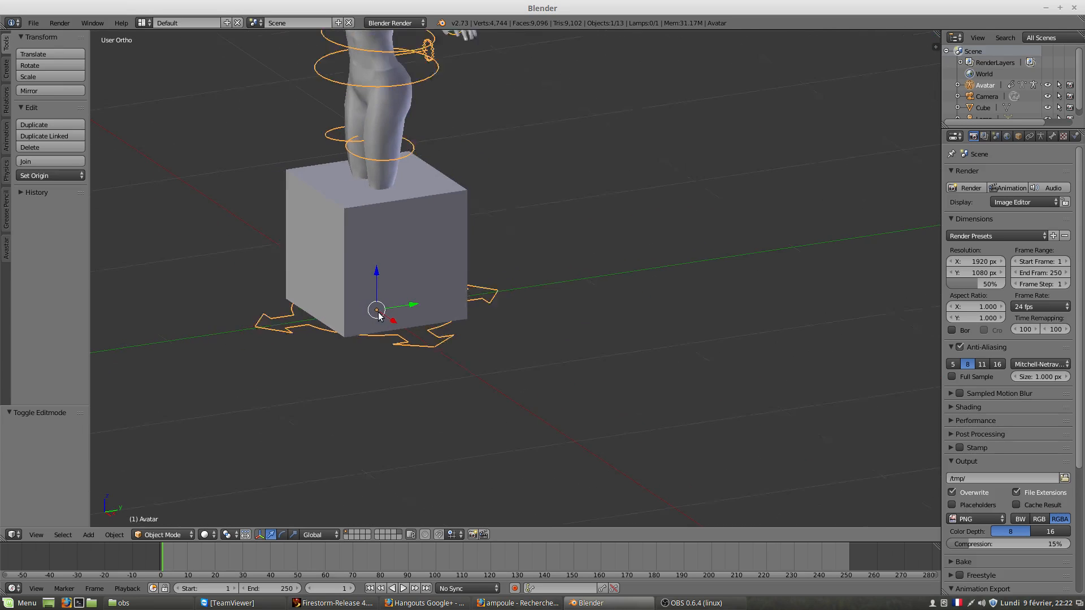
middle_click_drag(365, 289, 337, 267)
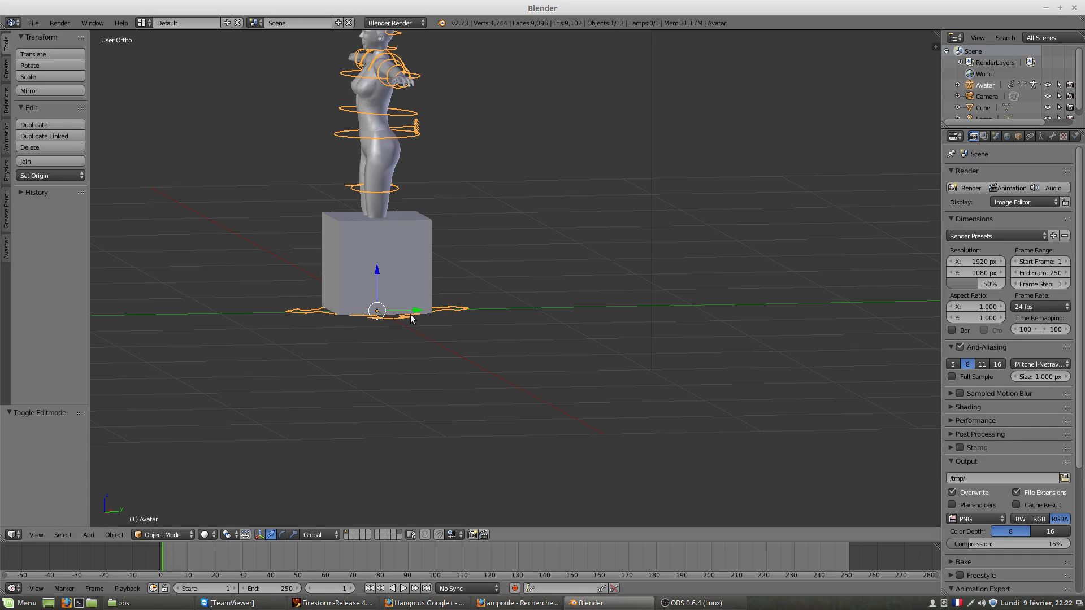
Nudge the avatar about -0.003 along Y and -0.004 along Z, and clear its location back to the origin.
mouse_move(416, 312)
left_mouse_down()
mouse_move(365, 307)
mouse_move(413, 301)
left_mouse_up()
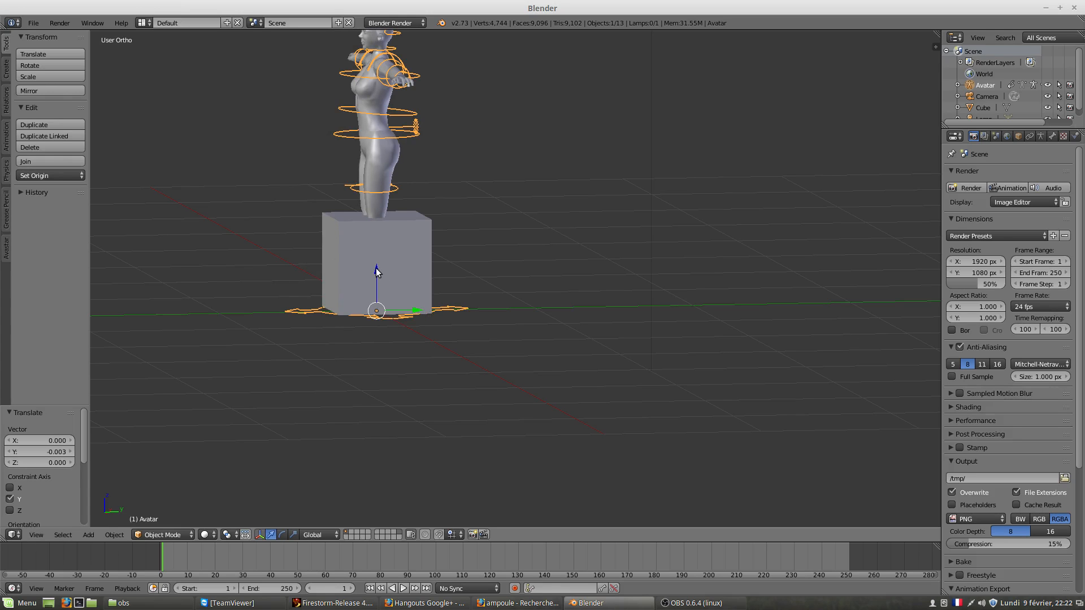
mouse_move(377, 272)
left_mouse_down()
mouse_move(376, 219)
mouse_move(368, 269)
left_mouse_up()
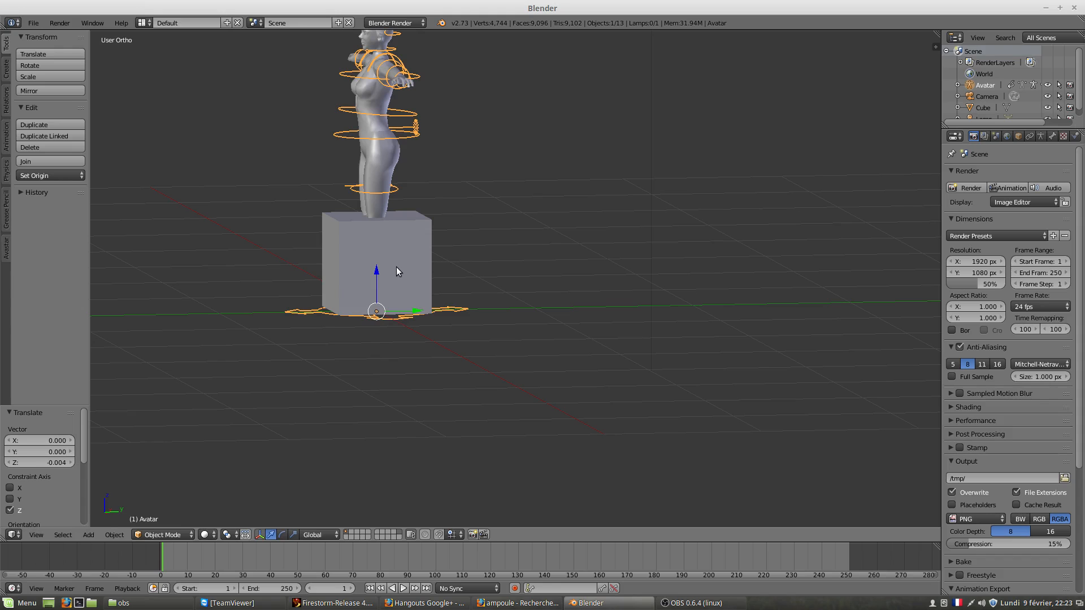
key("alt+g")
Move the cube about 0.402 along Y behind the avatar, compare their origins, and clear the cube's location.
right_click(409, 272)
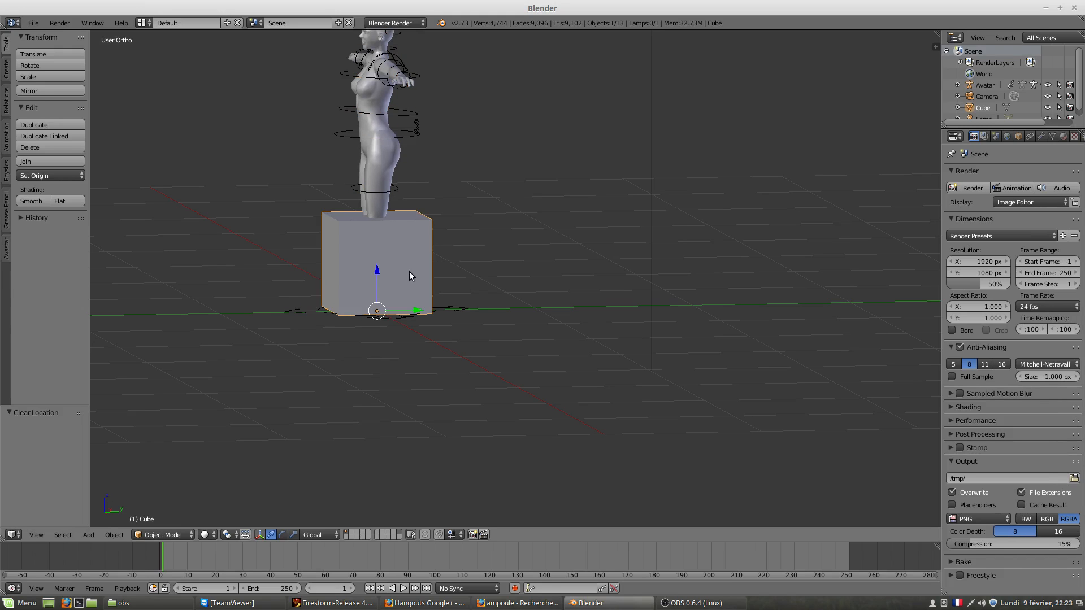
left_click_drag(418, 309, 482, 304)
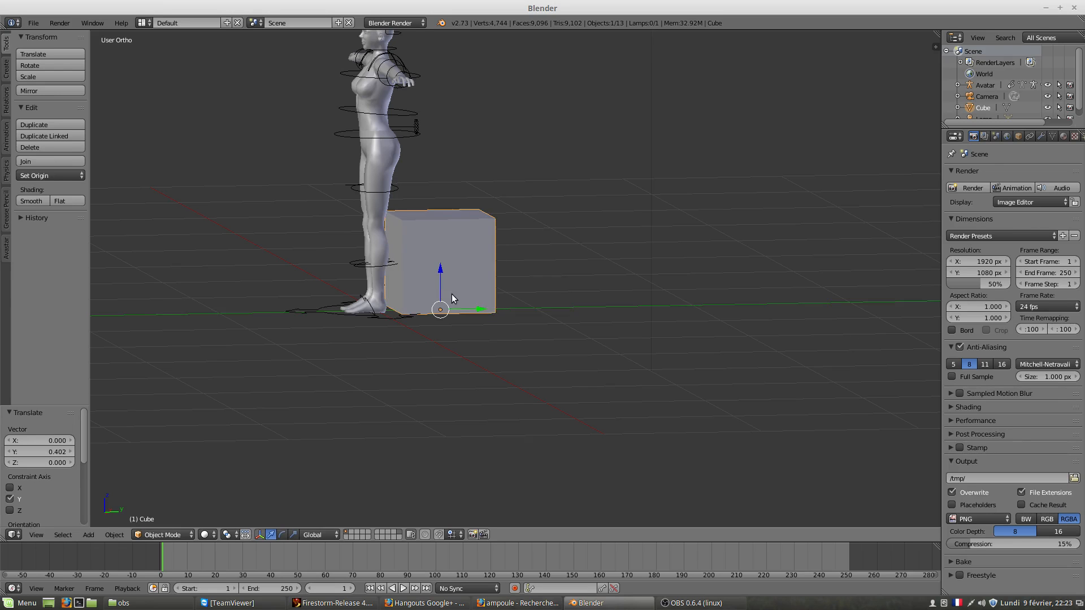
mouse_move(450, 298)
middle_mouse_down()
mouse_move(436, 297)
mouse_move(455, 309)
middle_mouse_up()
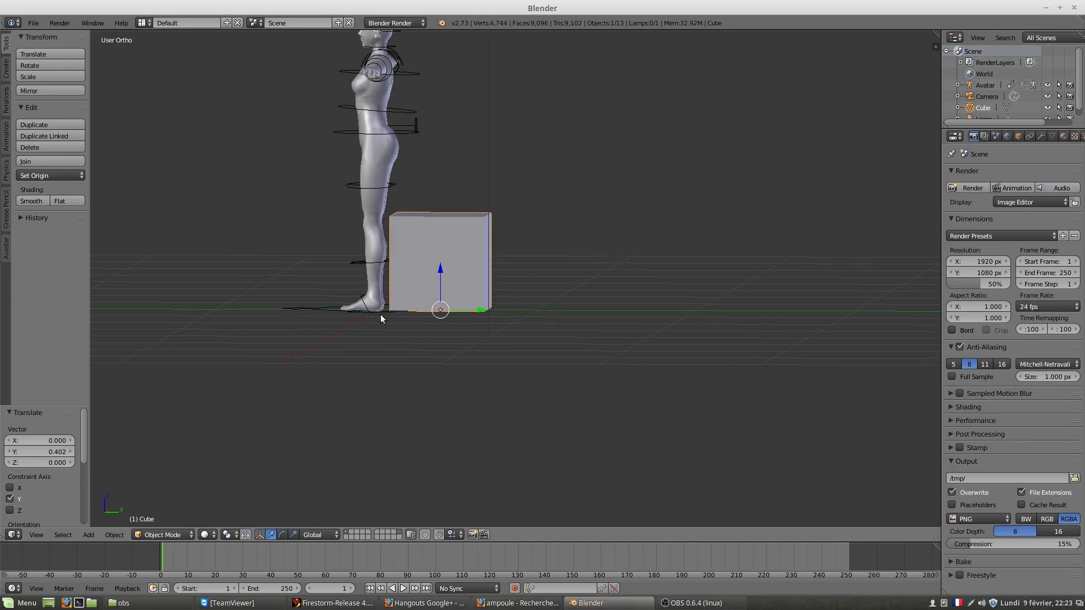
middle_click_drag(390, 318, 401, 357)
right_click(387, 342)
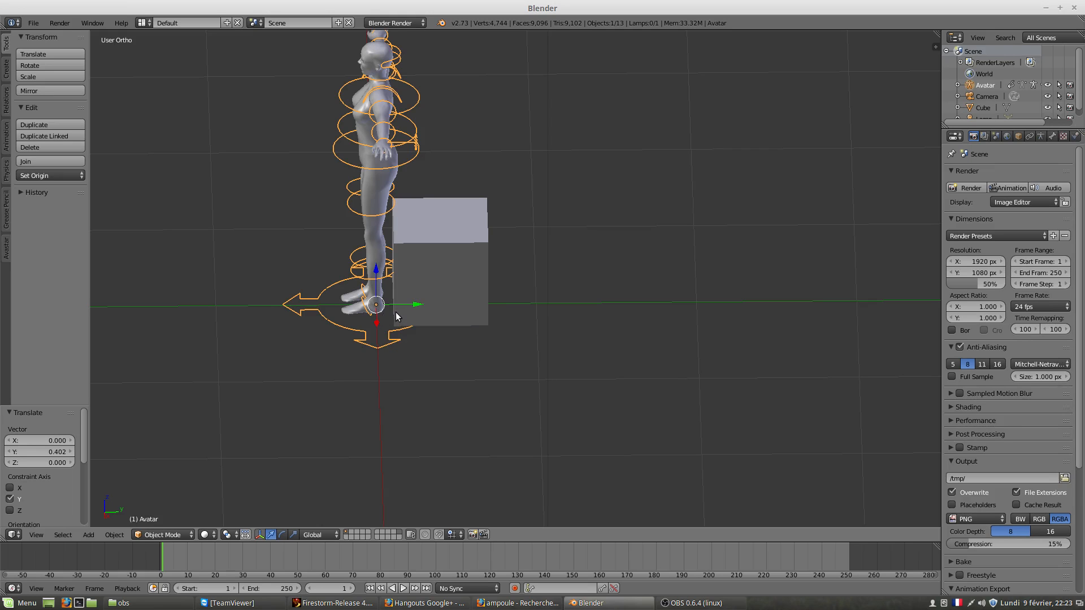
right_click(400, 283)
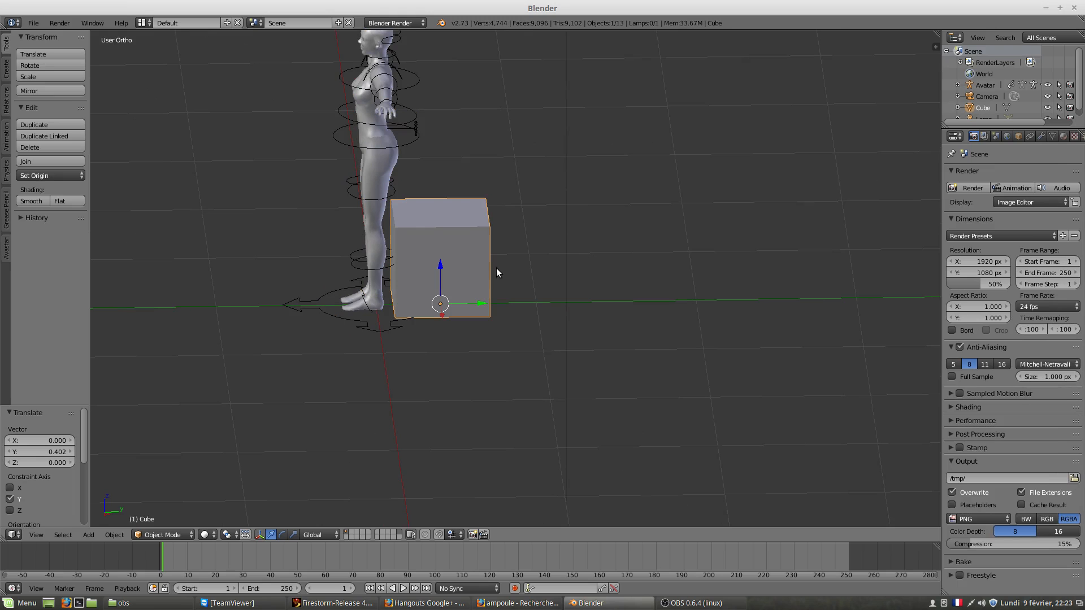
key("alt+g")
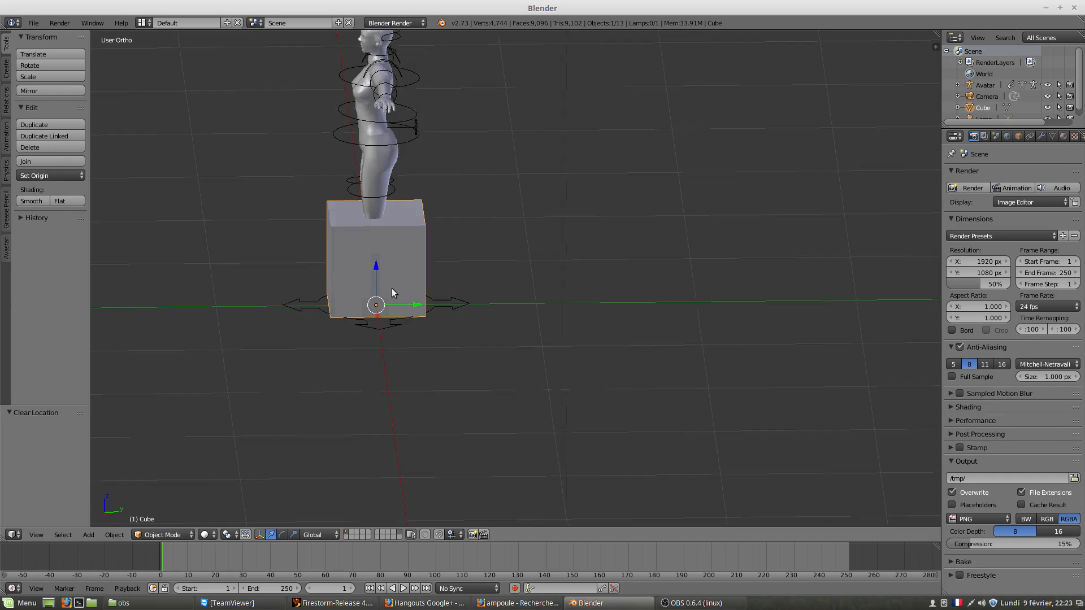
Select the avatar's armature and switch it to Pose Mode.
mouse_move(391, 290)
middle_mouse_down()
mouse_move(389, 275)
mouse_move(384, 299)
middle_mouse_up()
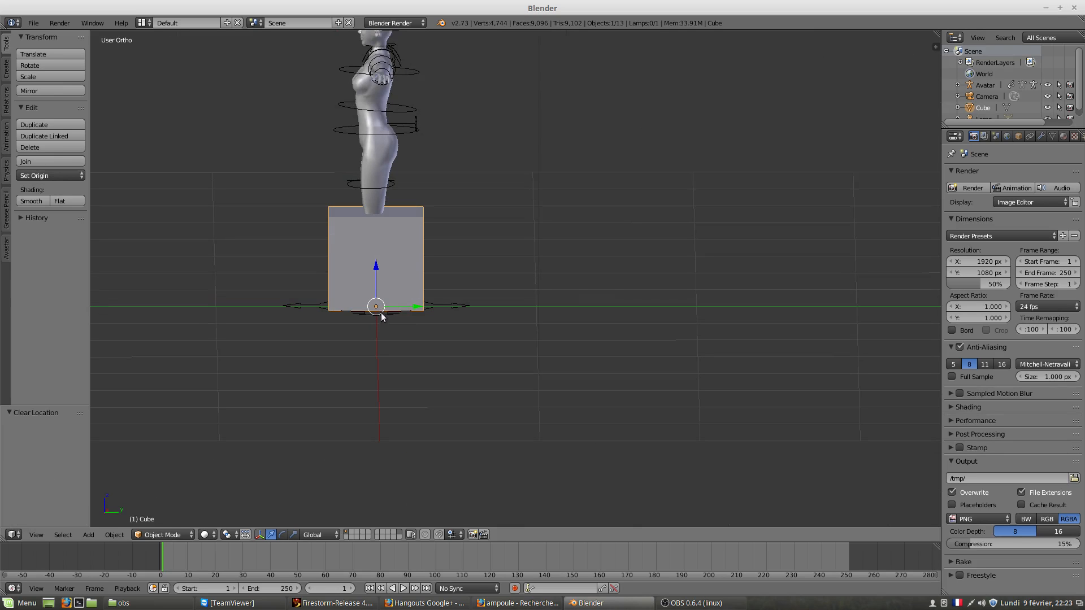
right_click(379, 169)
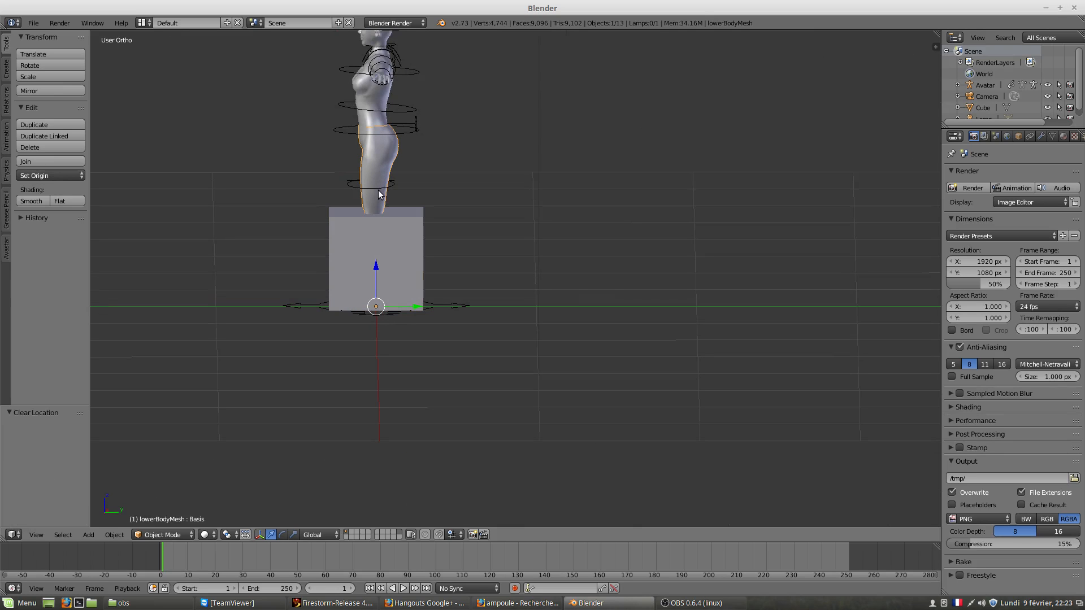
right_click(386, 195)
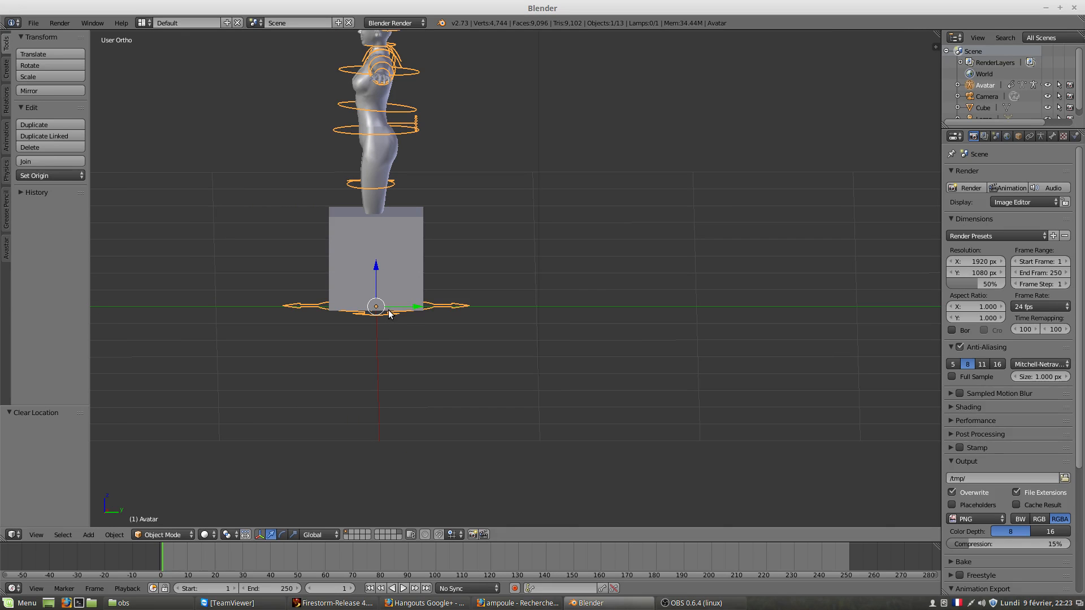
left_click(166, 534)
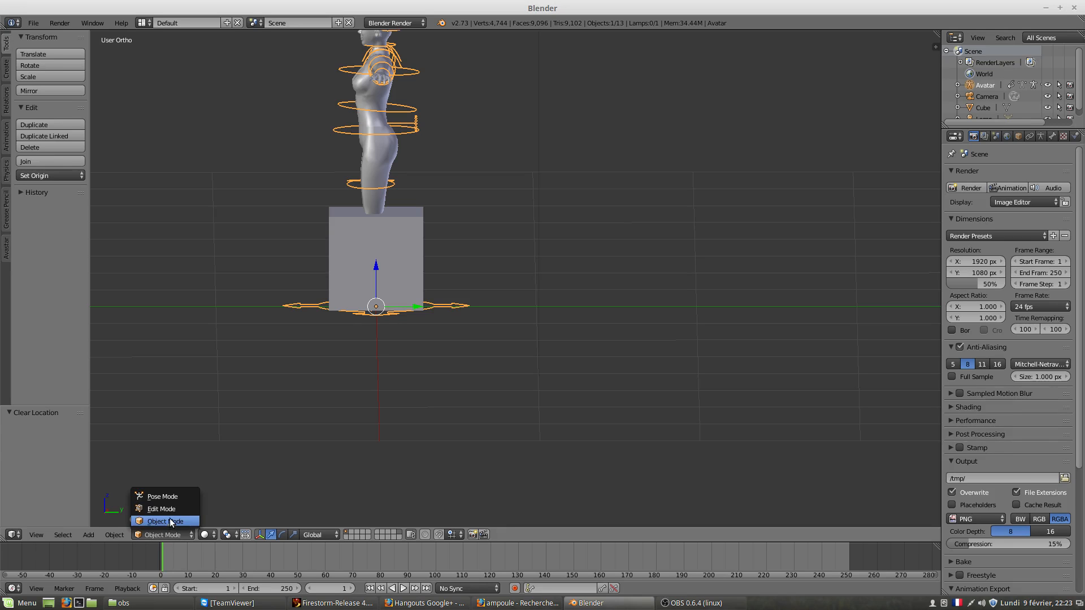
left_click(172, 497)
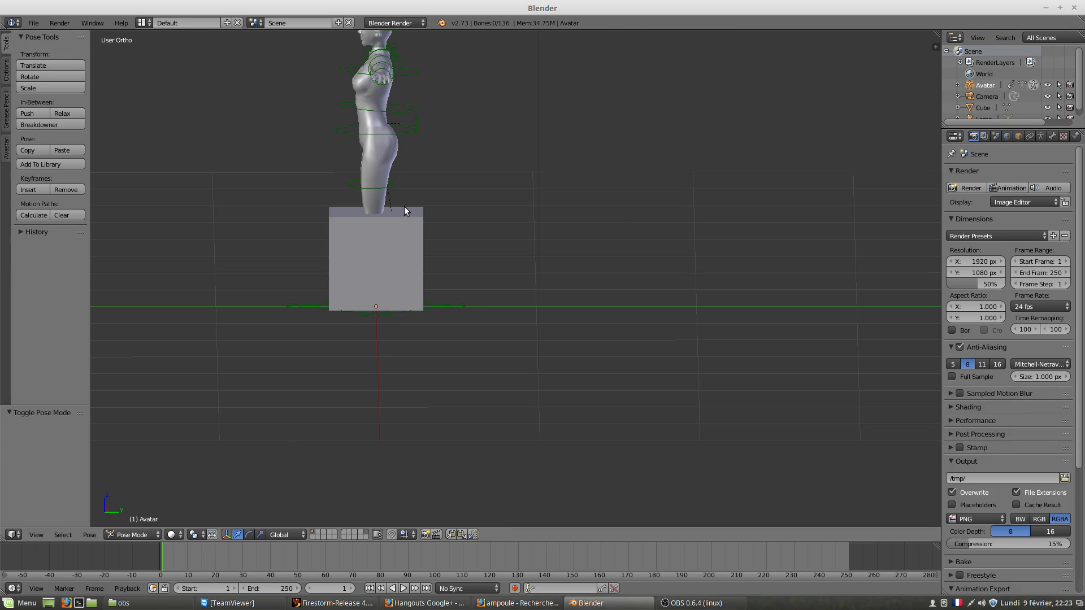
Move the avatar's Origin bone about -0.374 along Y so the character stands in front of the cube.
right_click(446, 308)
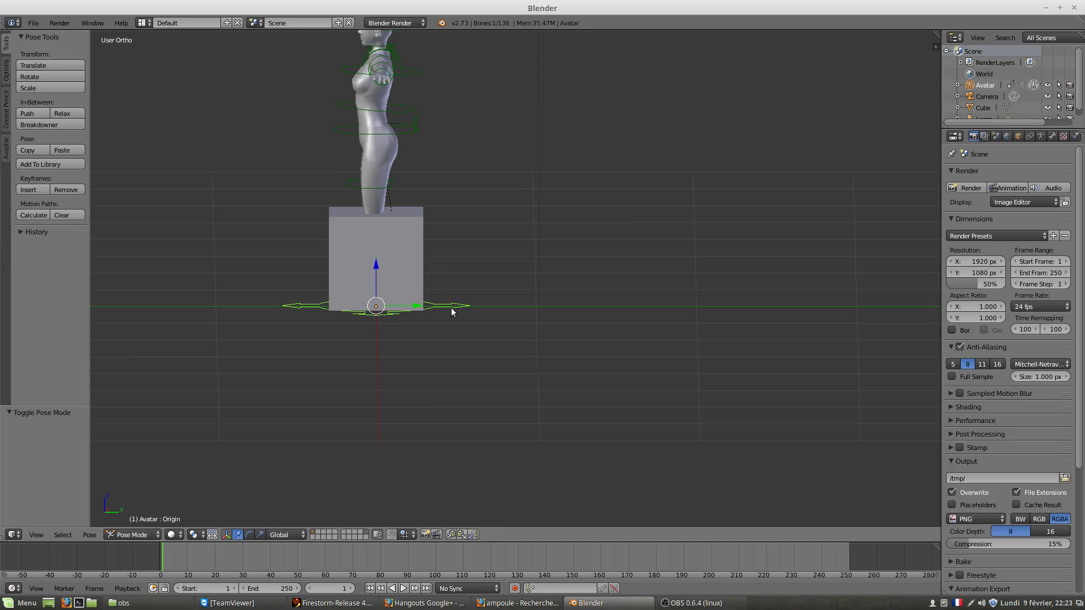
left_click_drag(416, 310, 357, 308)
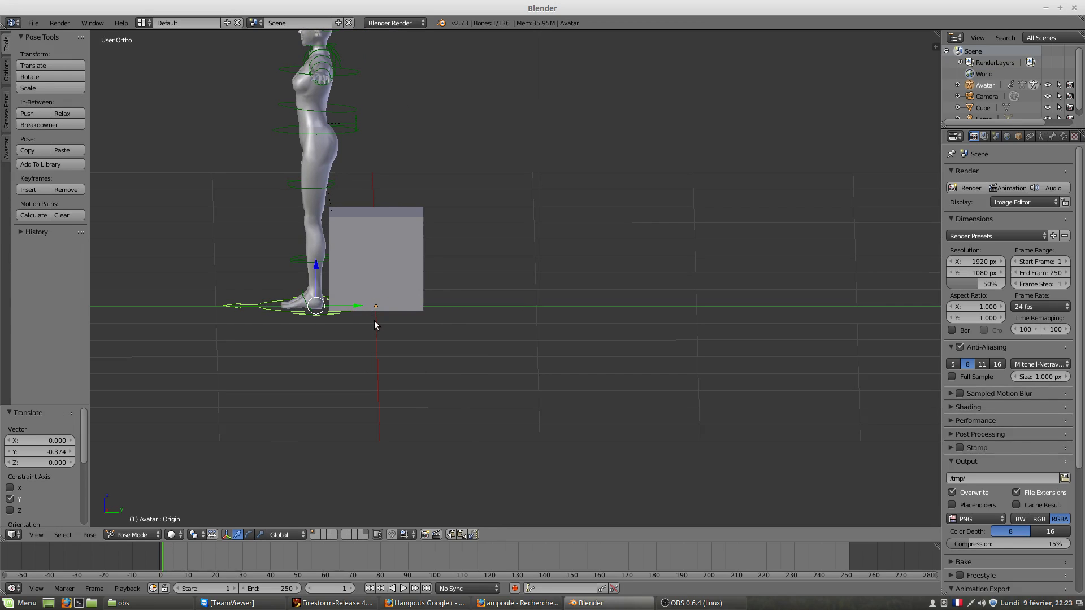
middle_click_drag(375, 321, 402, 414, "shift")
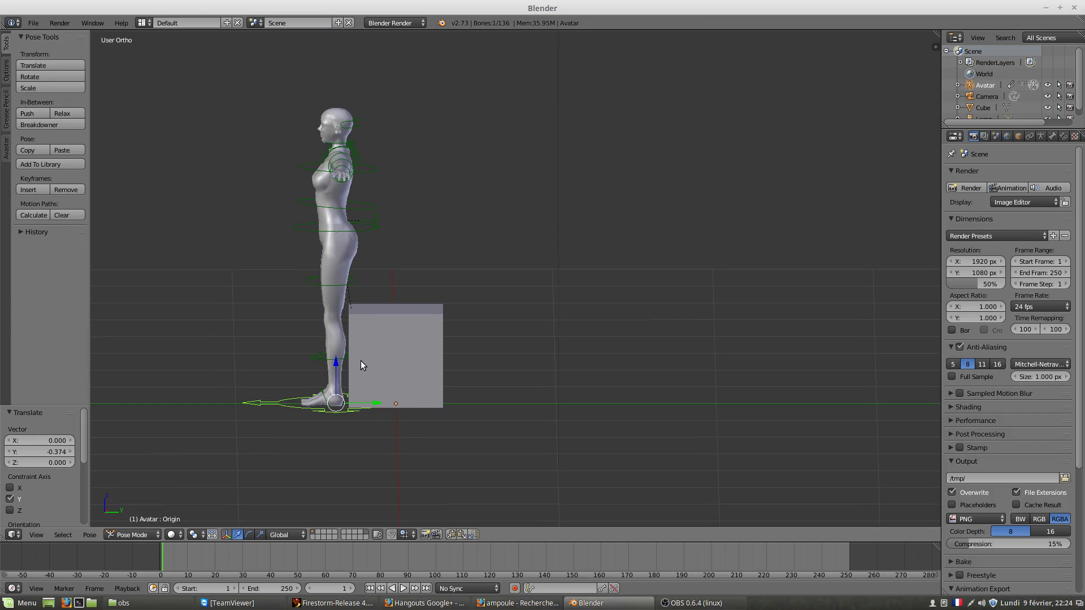
Rotate the Torso bone about -69.7° to bend the avatar's upper body forward.
middle_click_drag(394, 362, 365, 283)
scroll(365, 283, "up", 2)
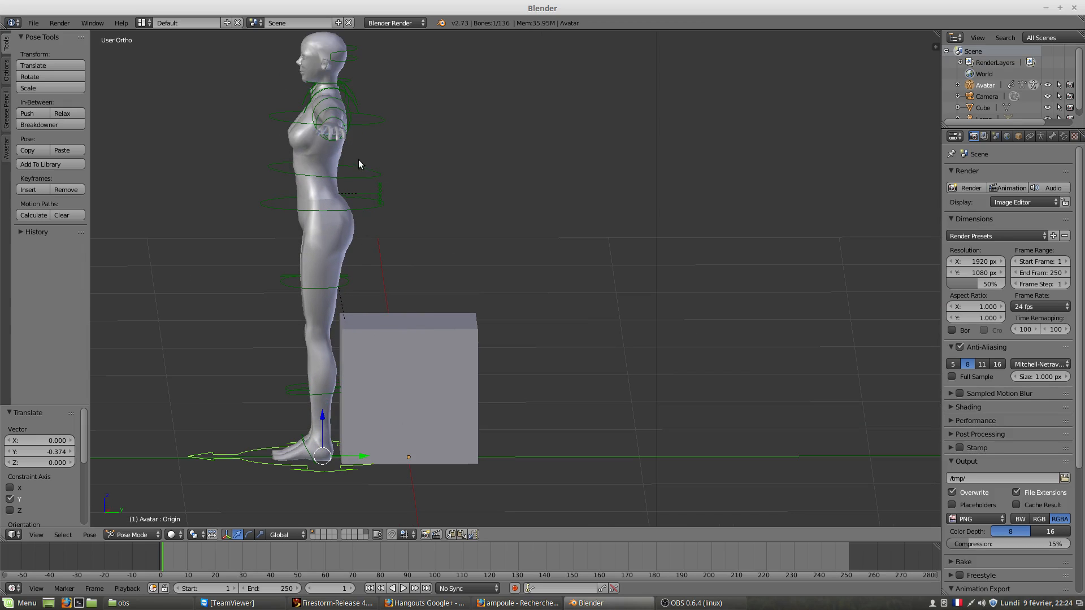
right_click(350, 178)
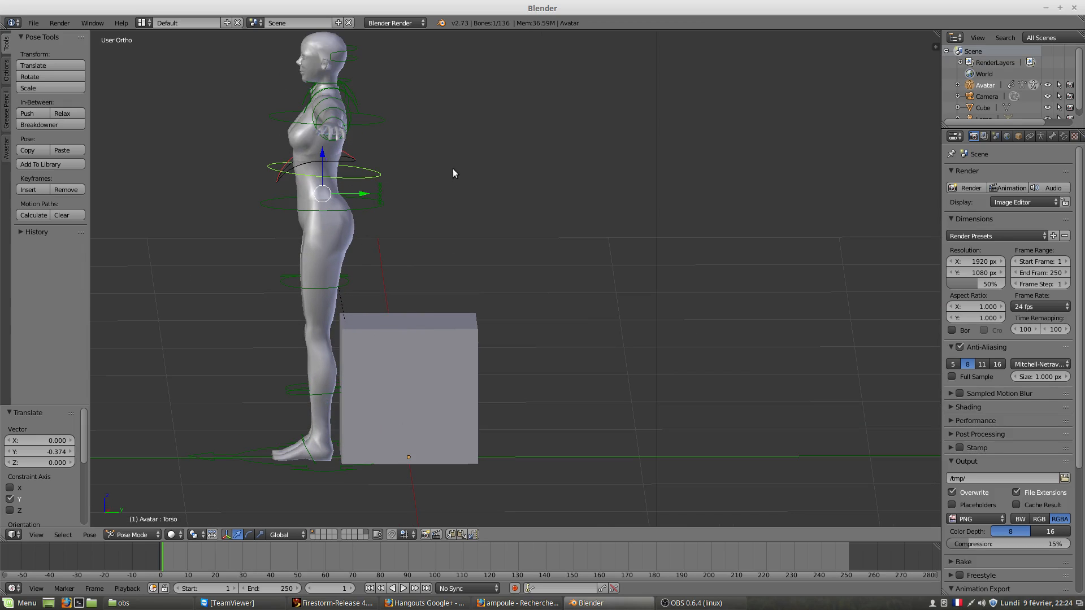
key("r")
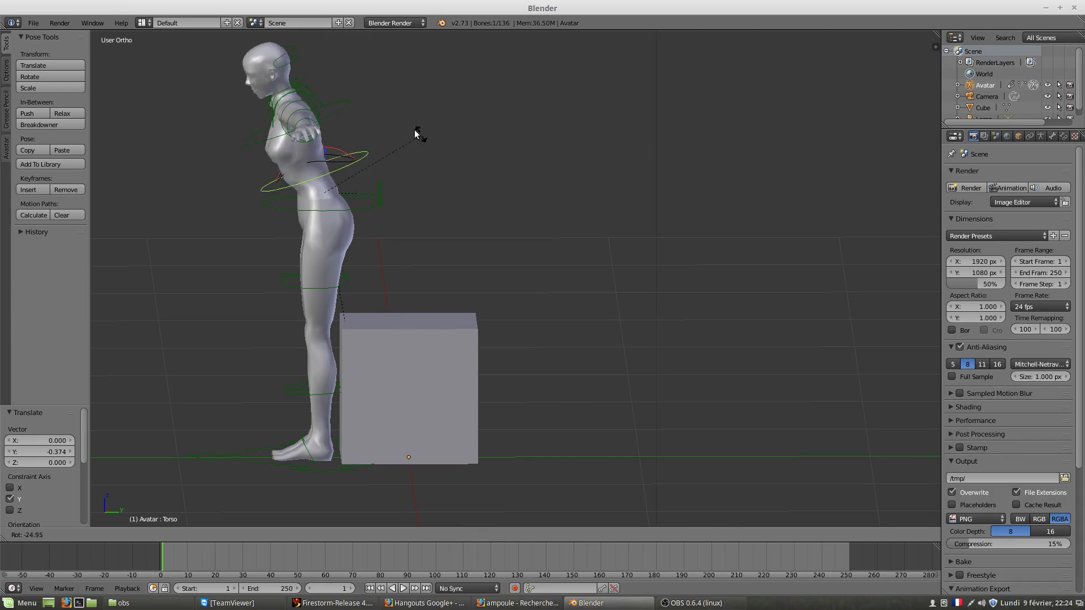
left_click(341, 104)
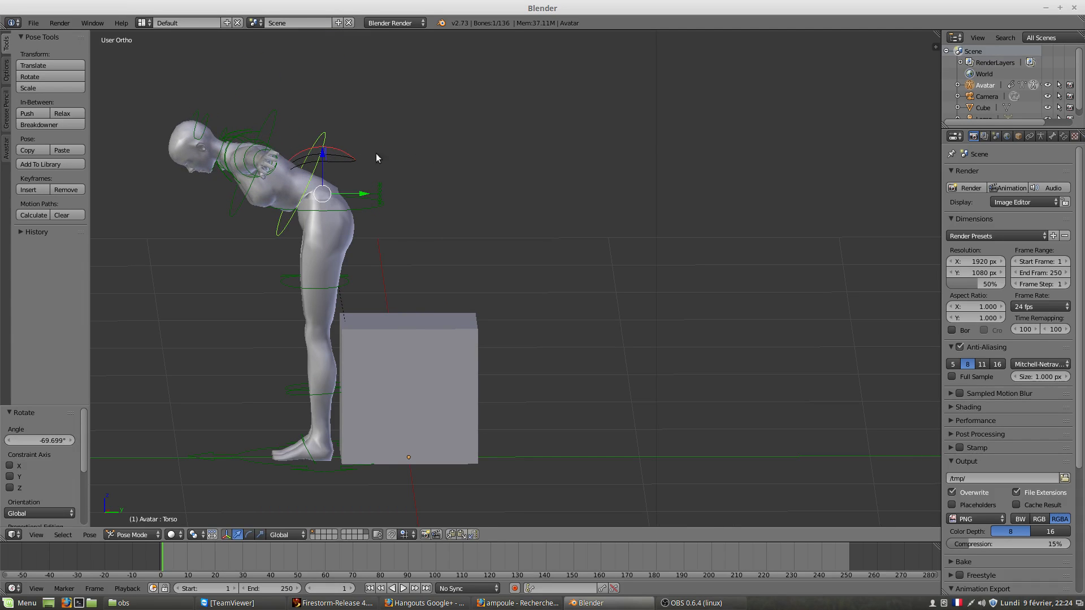
Raise the left thigh by rotating HipLeft about 79.7° and bend the lower leg by rotating KneeLeft about -88.9°.
right_click(374, 210)
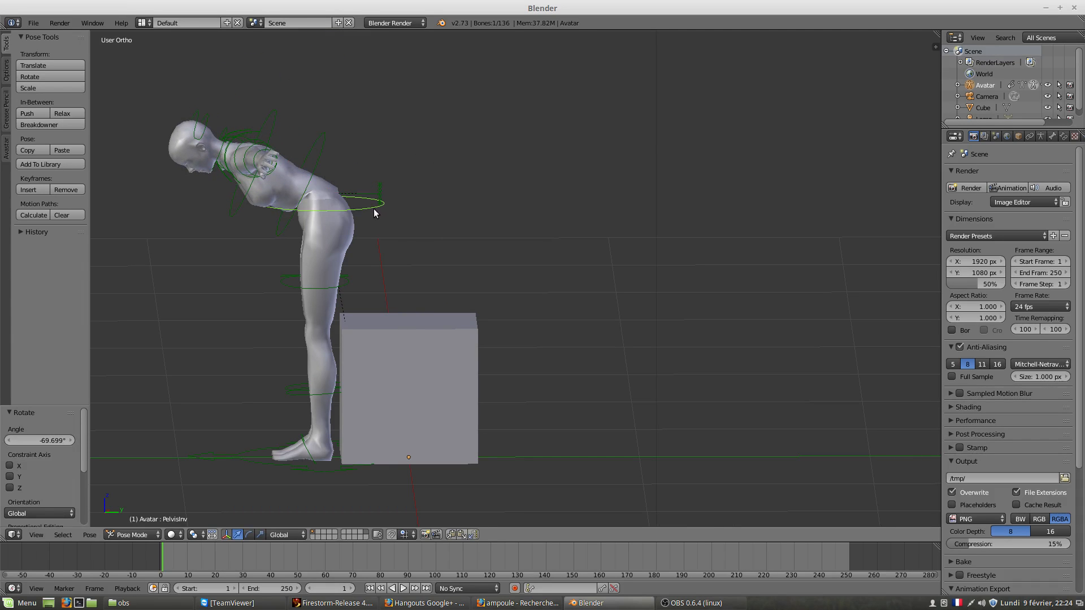
right_click(353, 279)
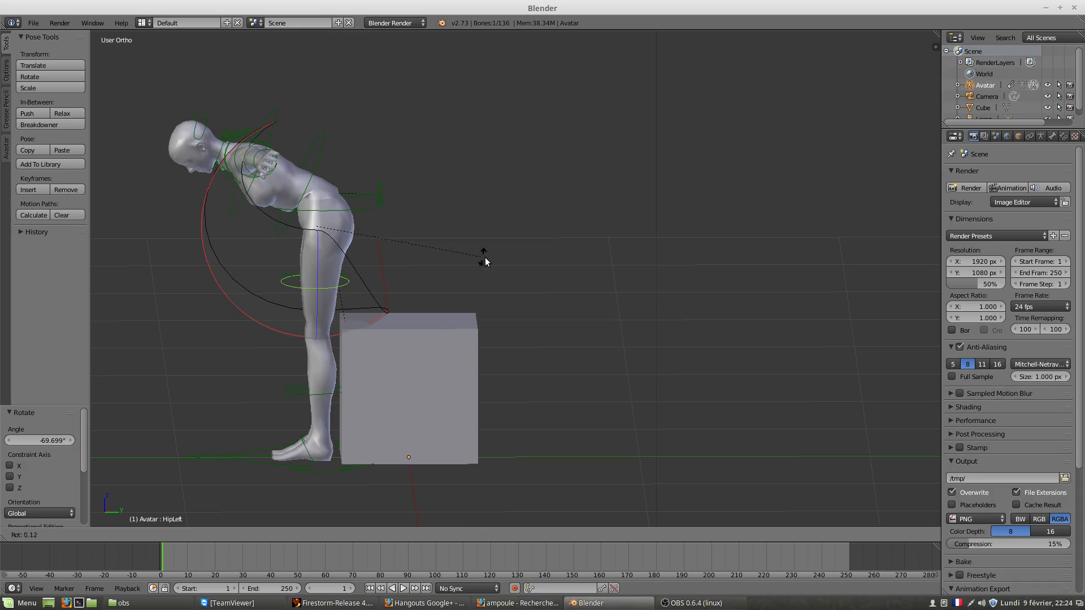
right_click(375, 206)
right_click(380, 191)
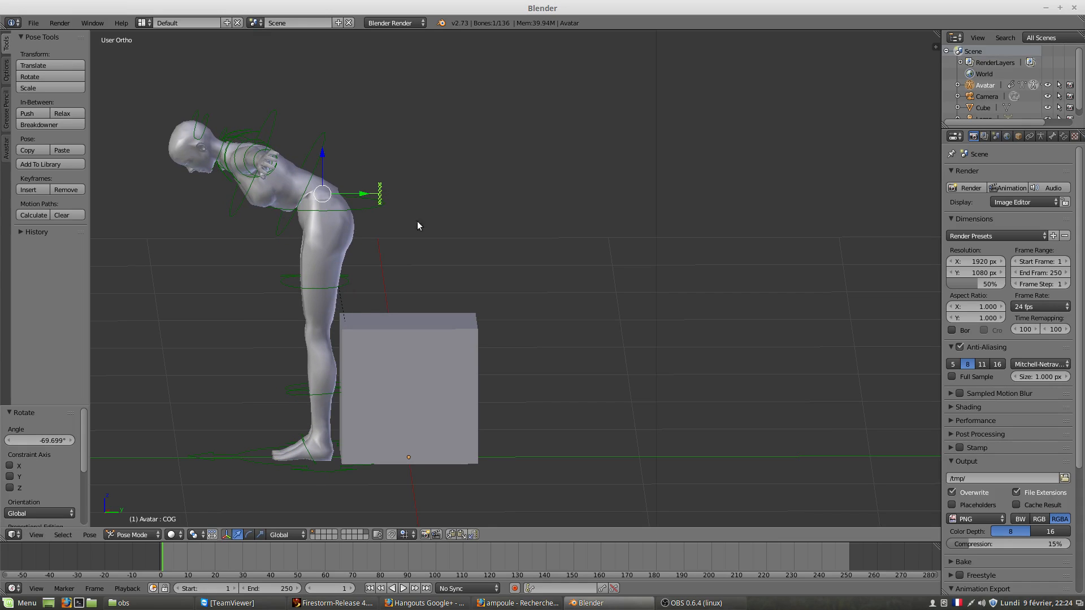
right_click(349, 284)
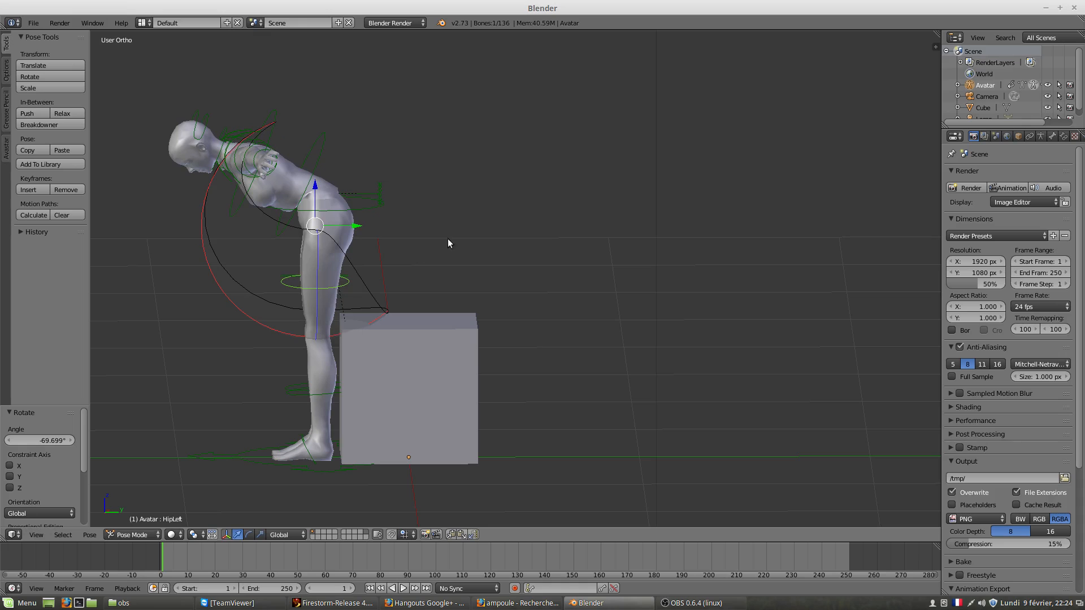
key("r")
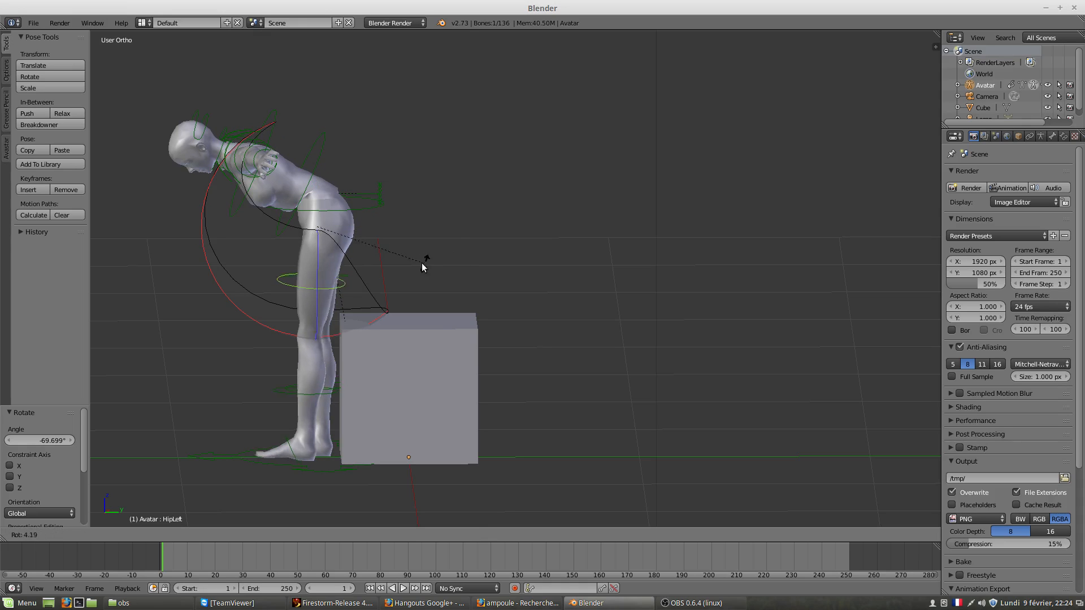
left_click(314, 236)
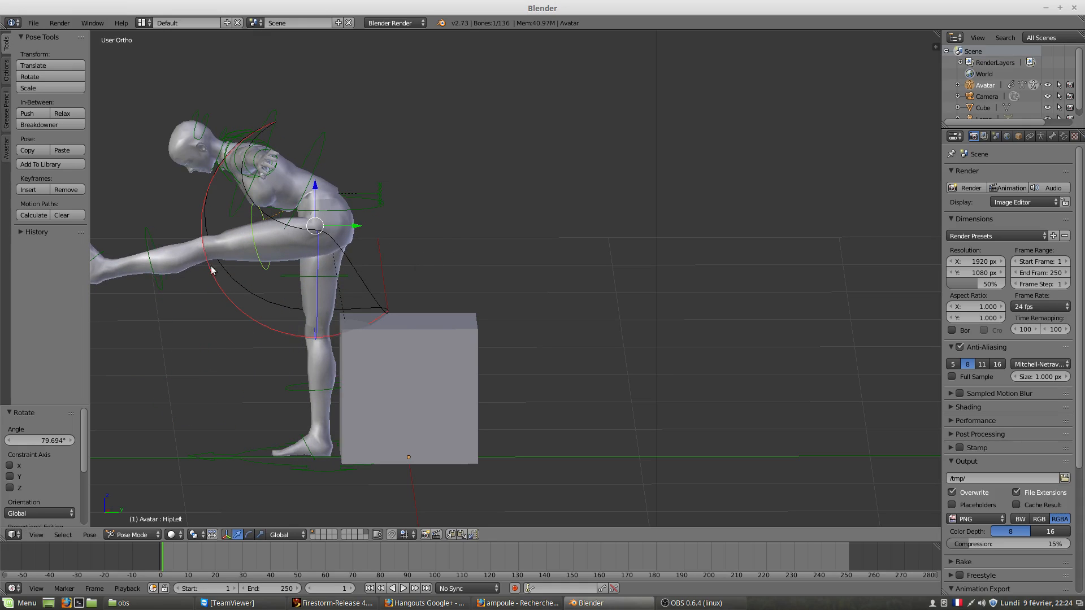
right_click(158, 283)
key("r")
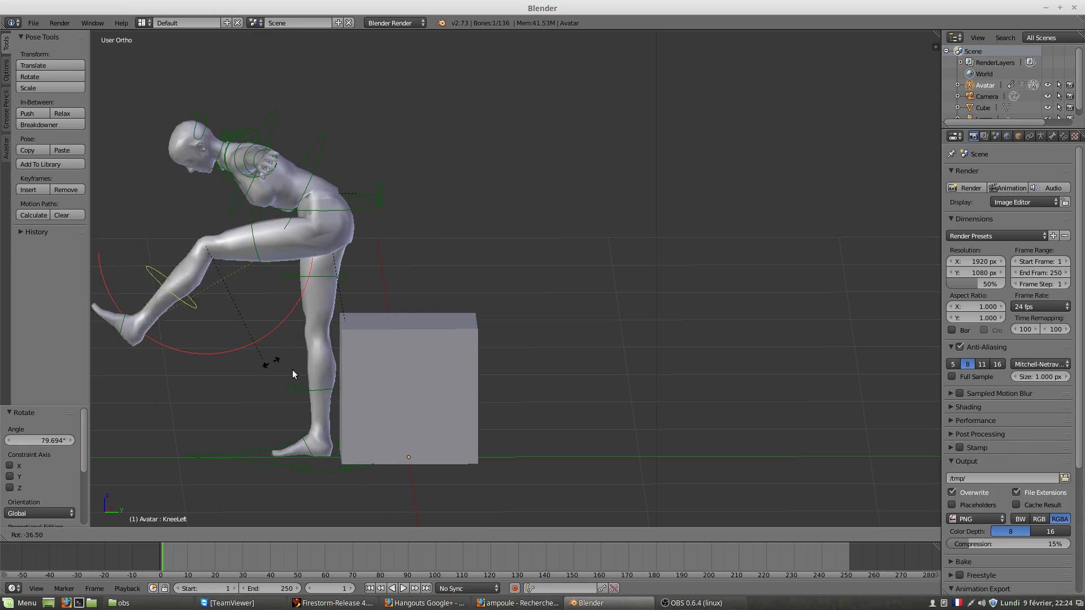
left_click(469, 300)
Raise the right thigh by rotating HipRight about 74.9° and bend the lower leg by rotating KneeRight about -85.3°.
right_click(346, 281)
key("r")
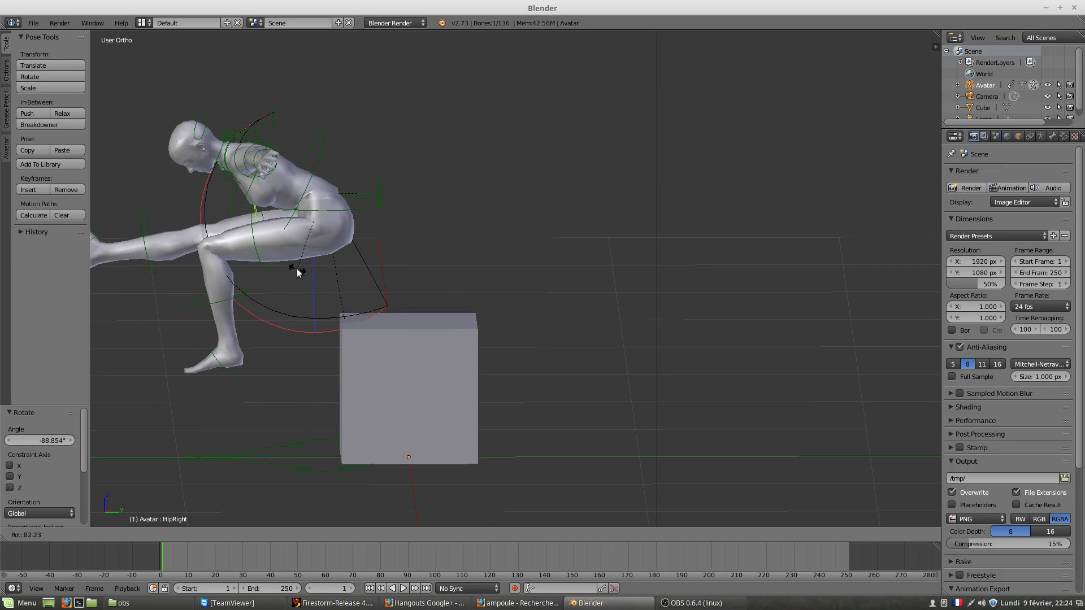
left_click(152, 276)
right_click(154, 279)
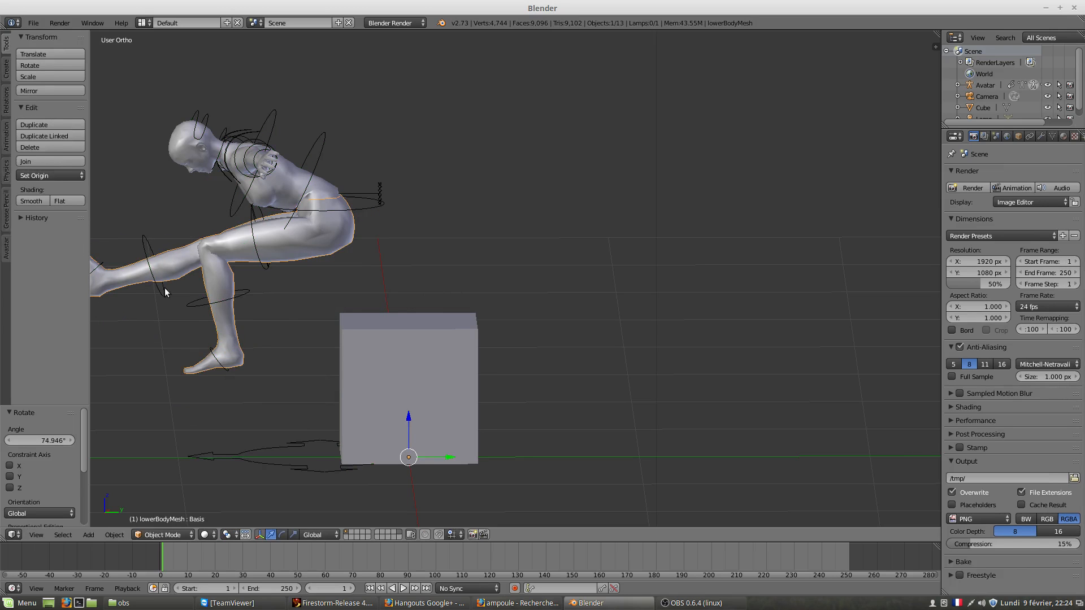
key("r")
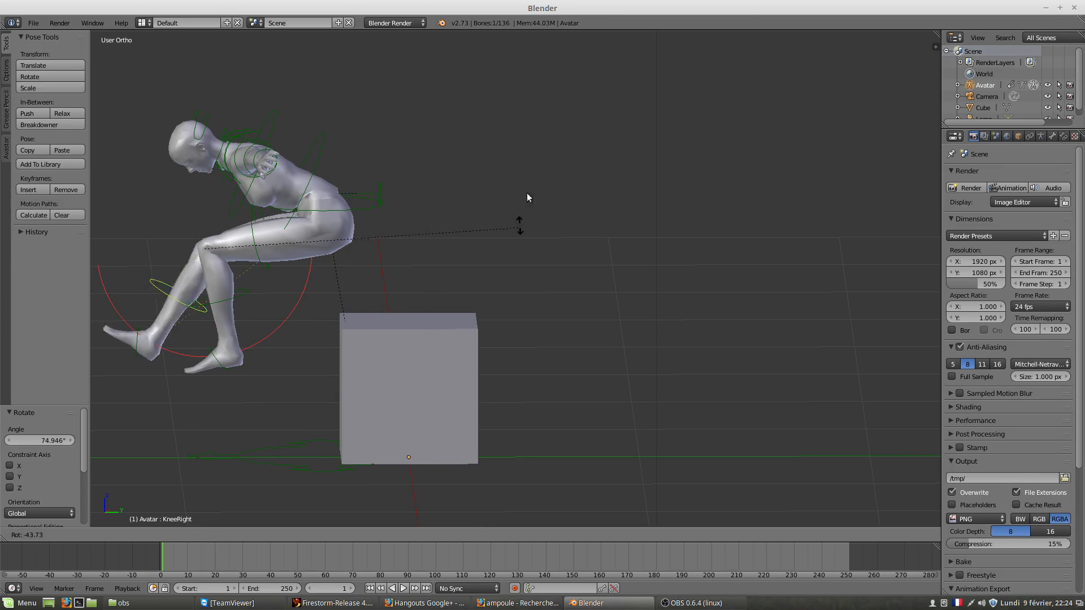
right_click(341, 134)
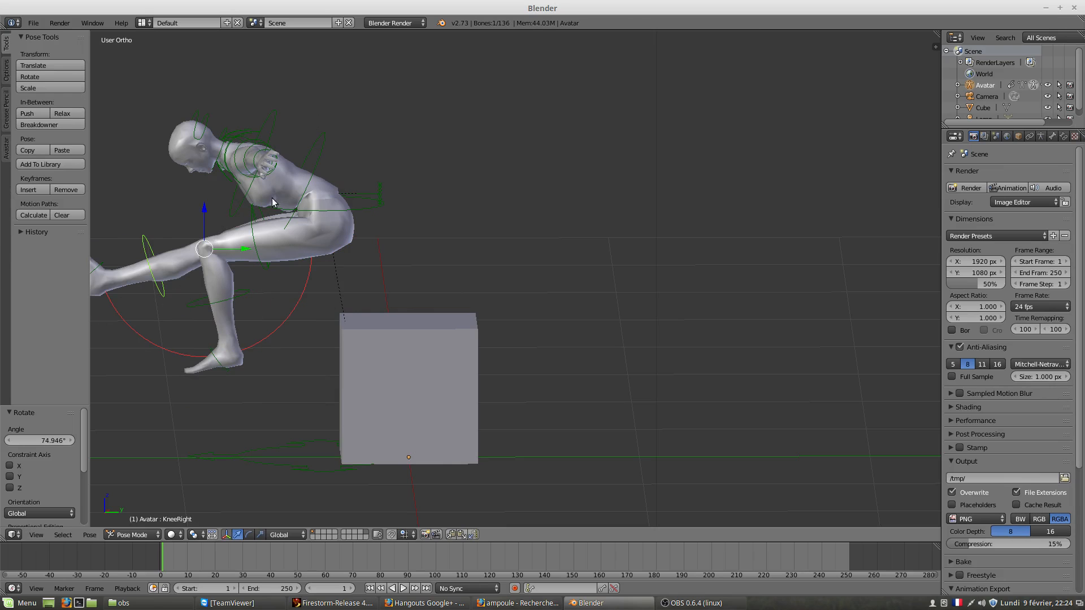
key("r")
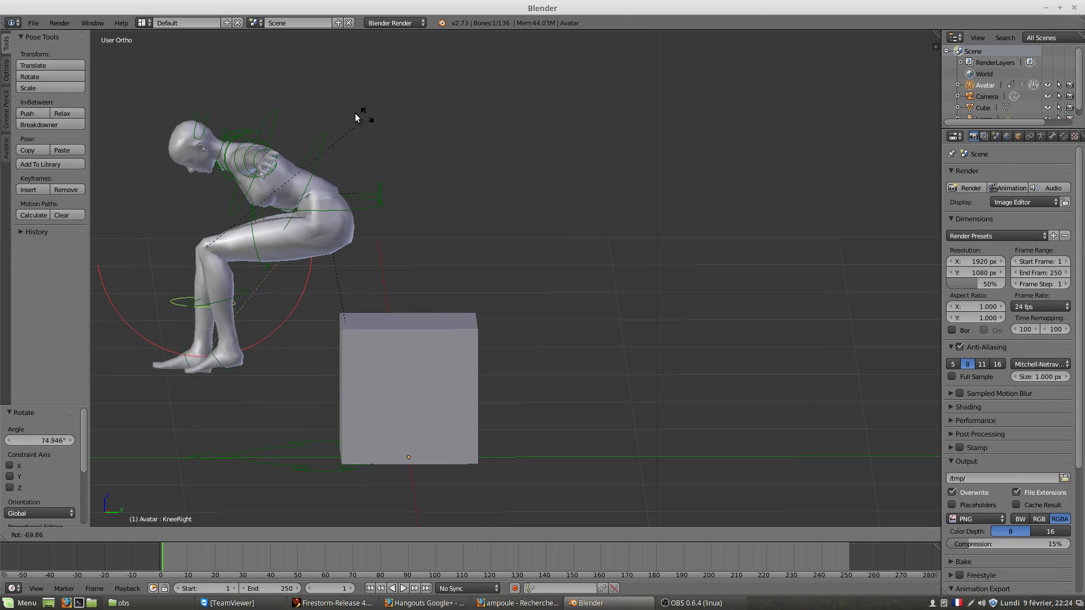
left_click(297, 118)
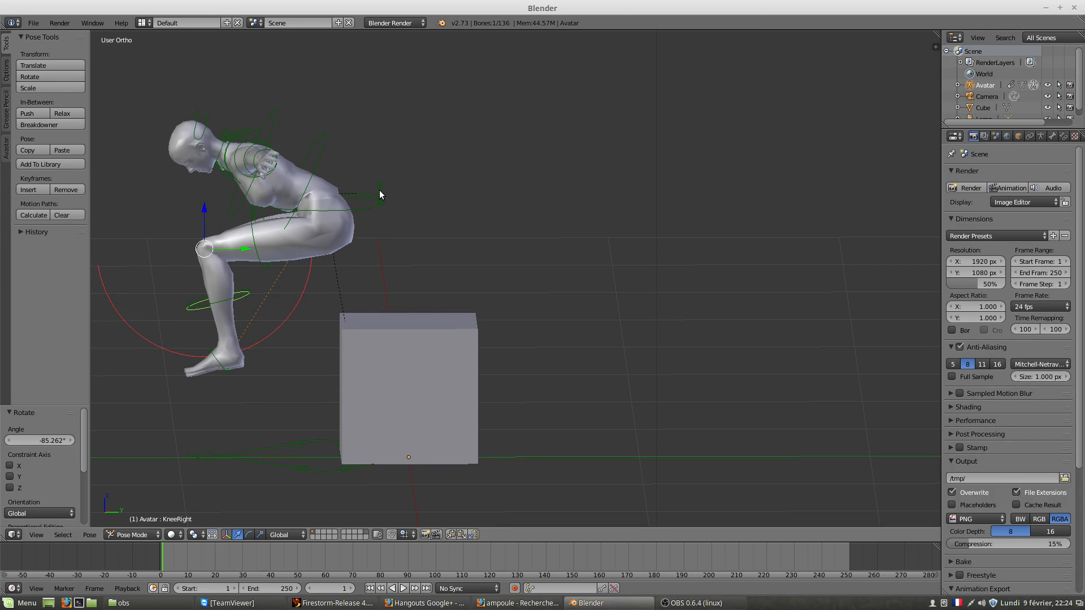
Seat the avatar on the cube by moving the COG bone about -0.252 along Z, 0.436 along Y and another -0.025 along Z.
right_click(380, 195)
key("g")
key("z")
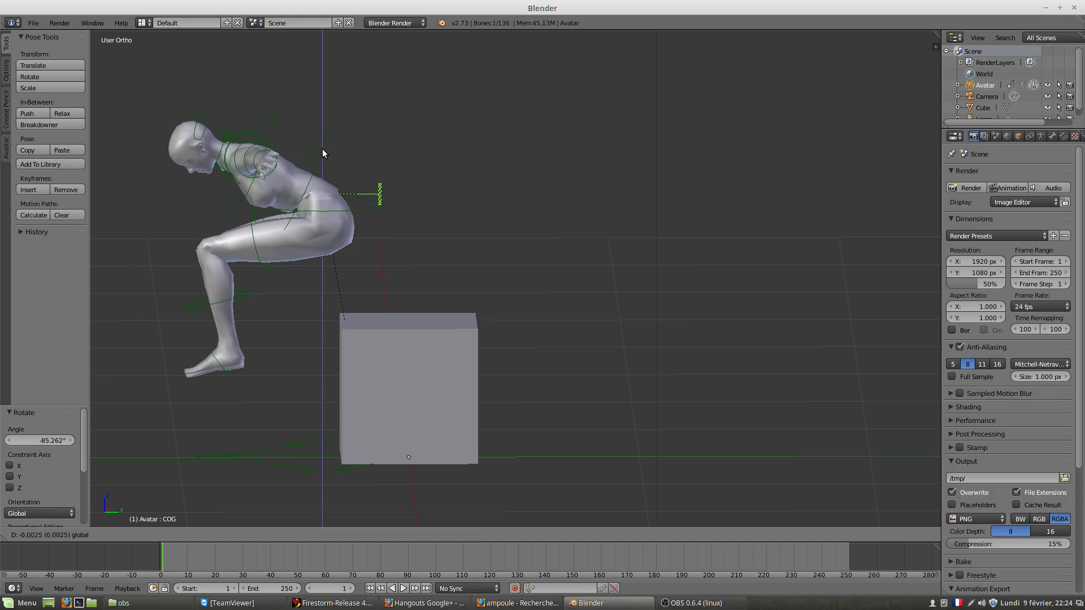
left_click(354, 237)
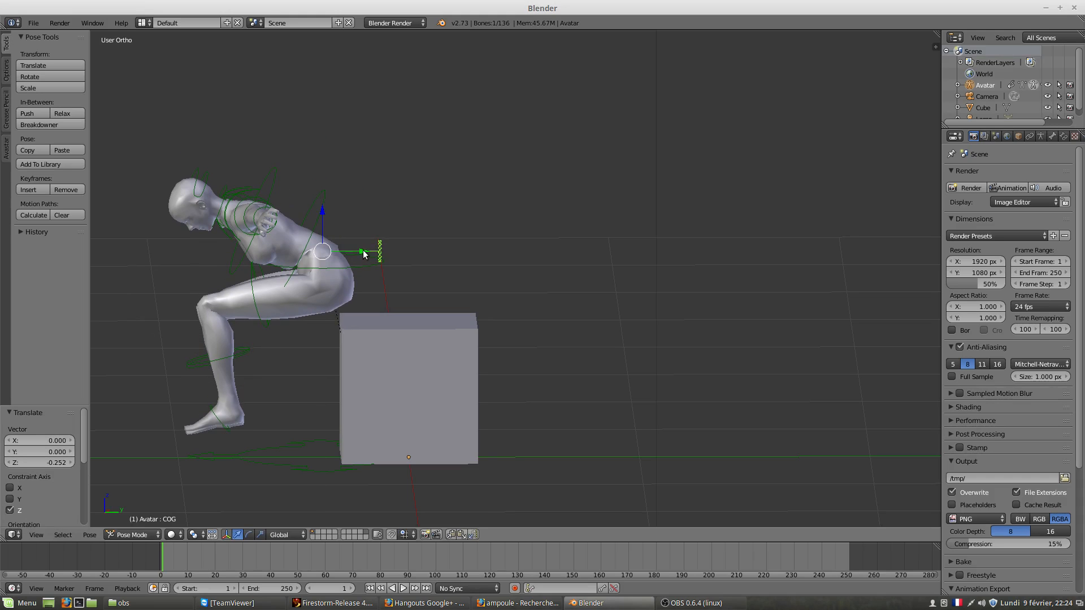
key("g")
key("y")
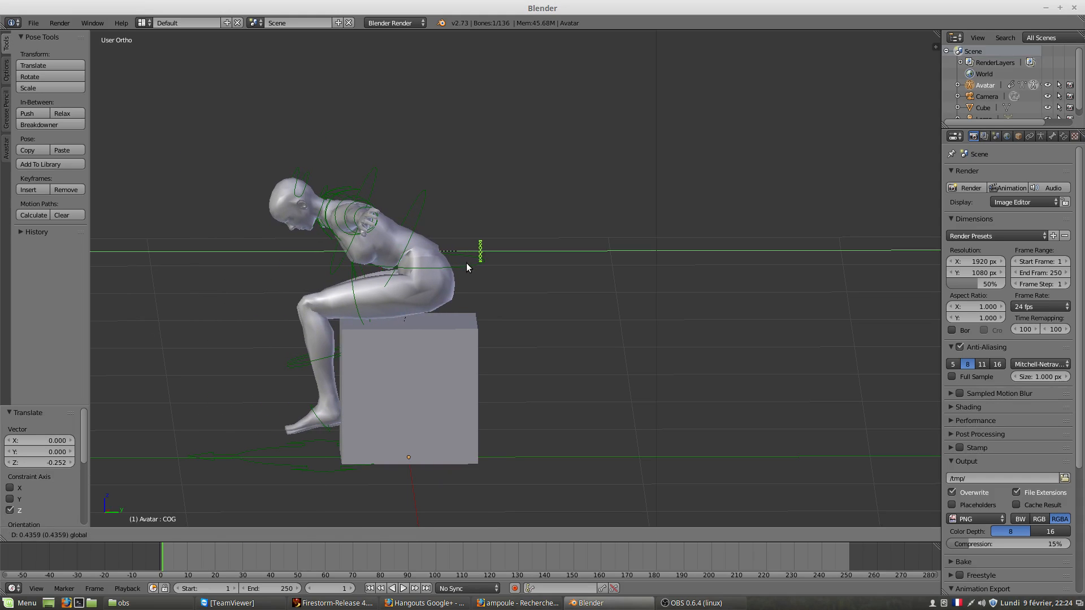
left_click(466, 267)
key("g")
key("z")
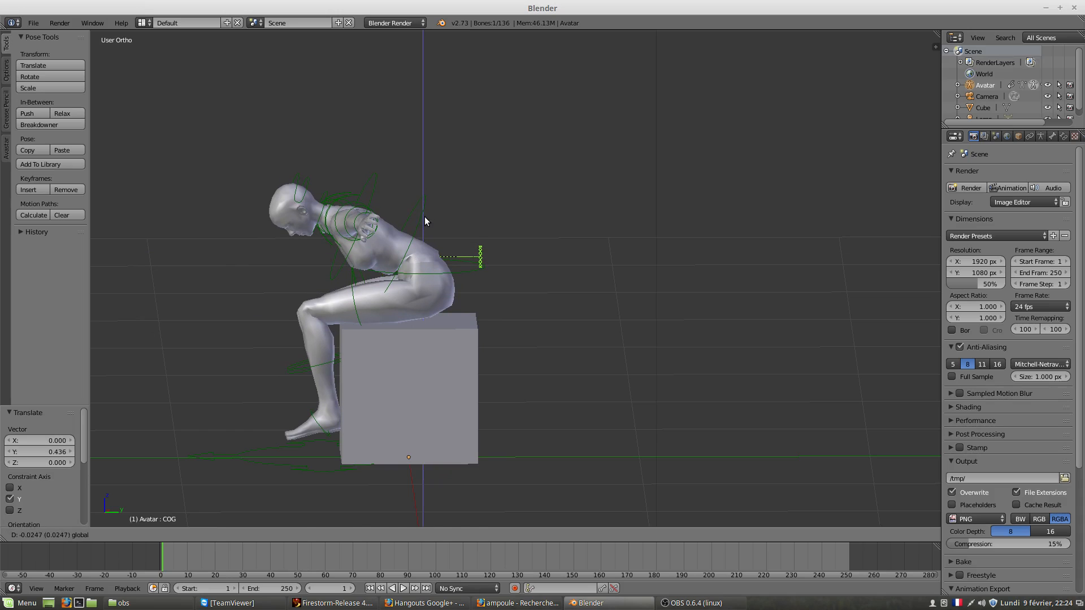
left_click(425, 220)
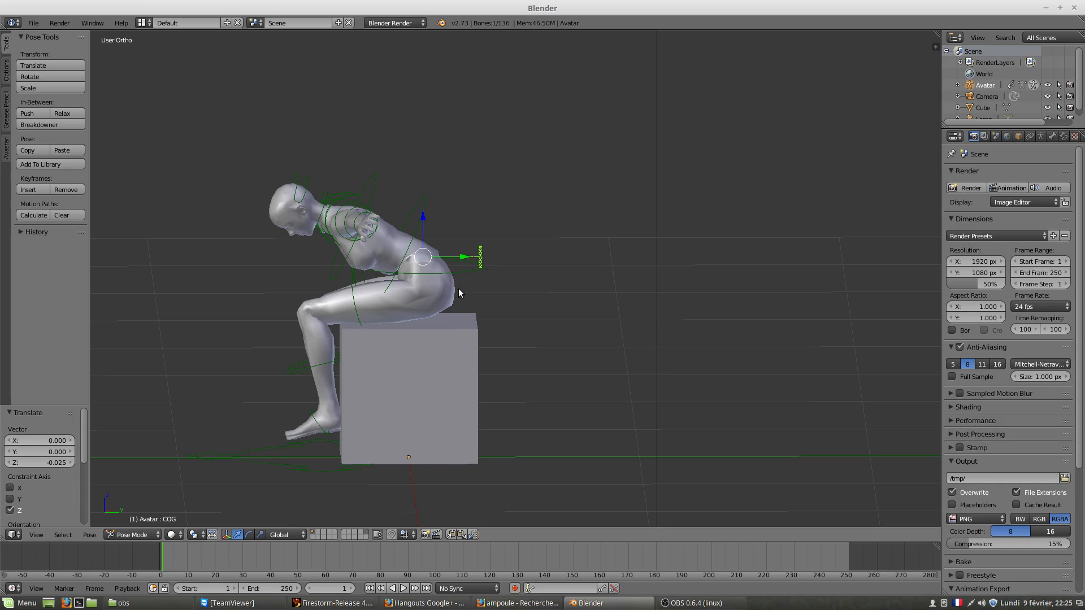
Undo the sitting pose, the torso bend and the Origin bone move to restore the standing avatar at the cube's centre.
key("ctrl+z")
key("ctrl+z")
key("ctrl+z")
key("ctrl+z")
key("ctrl+z")
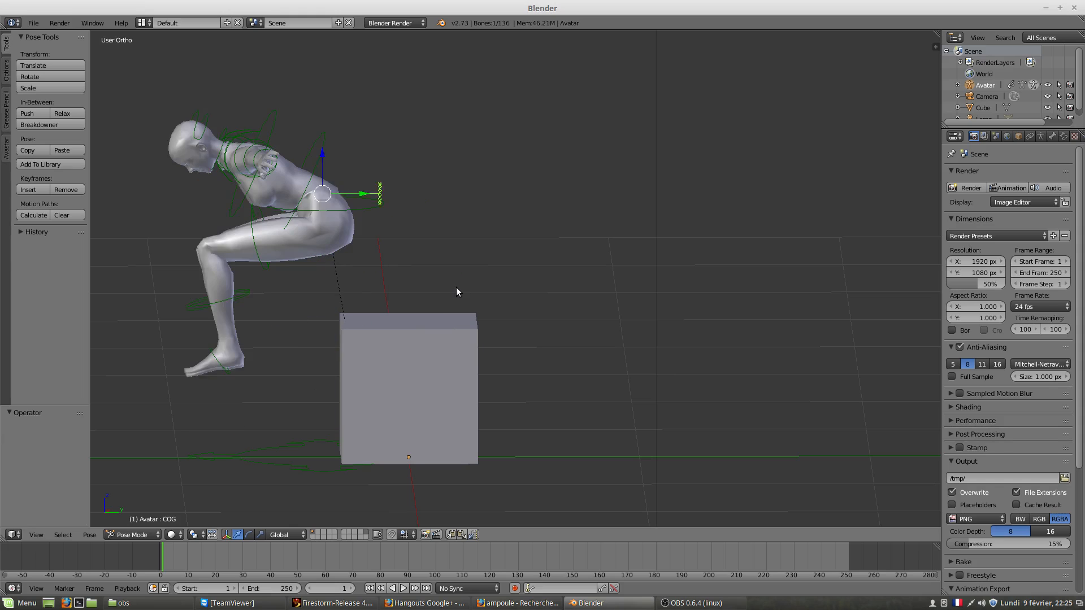
key("ctrl+z")
key("ctrl+z")
key("ctrl+z")
key("ctrl+z")
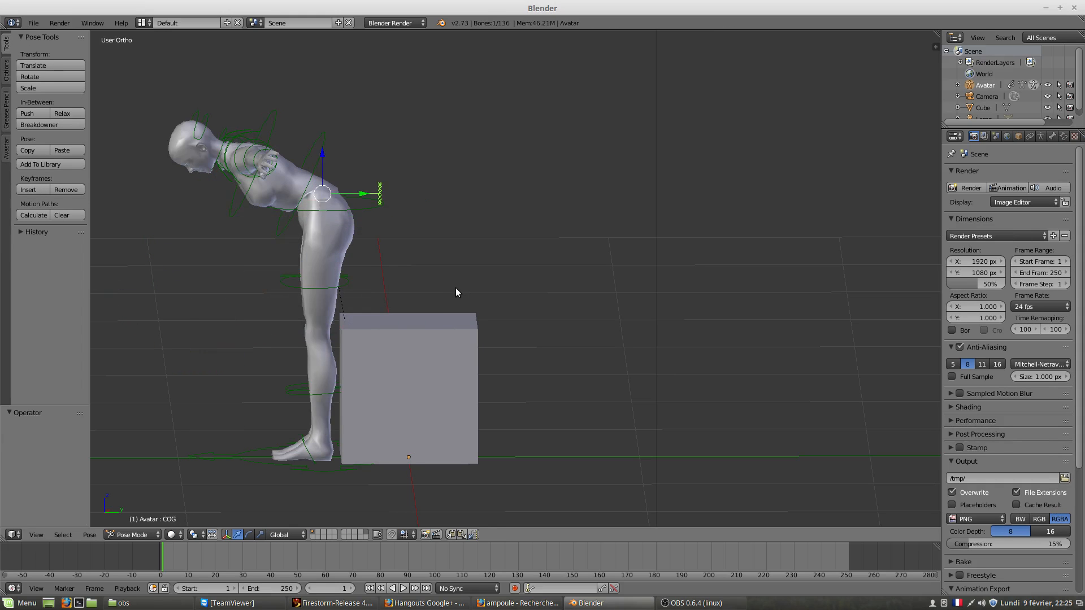
key("ctrl+z")
key("ctrl+z")
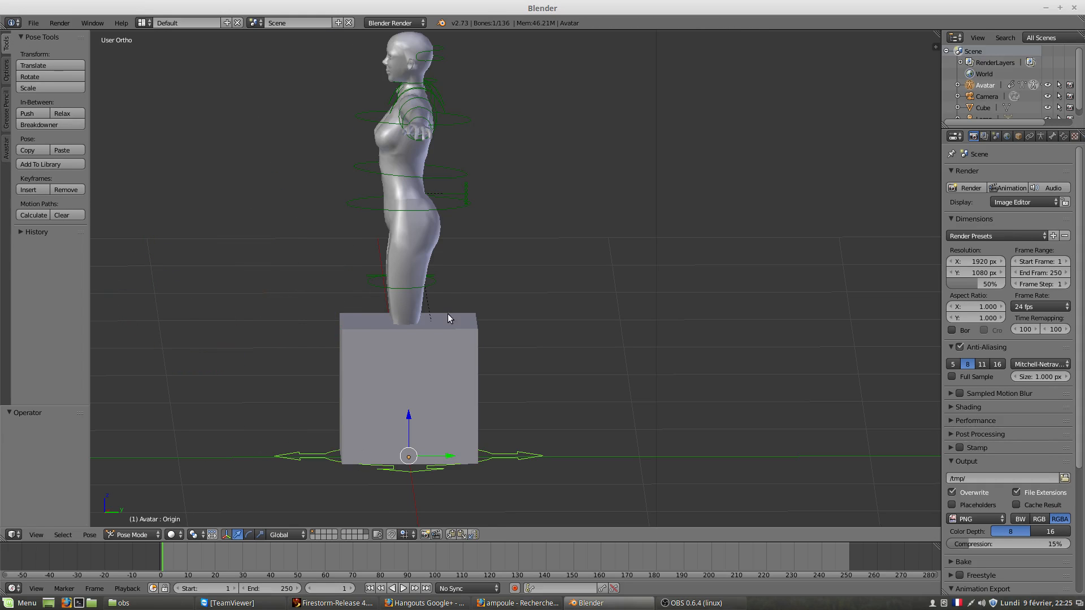
Lower the avatar toward the cube by moving the COG bone about -0.313 along Z.
right_click(465, 197)
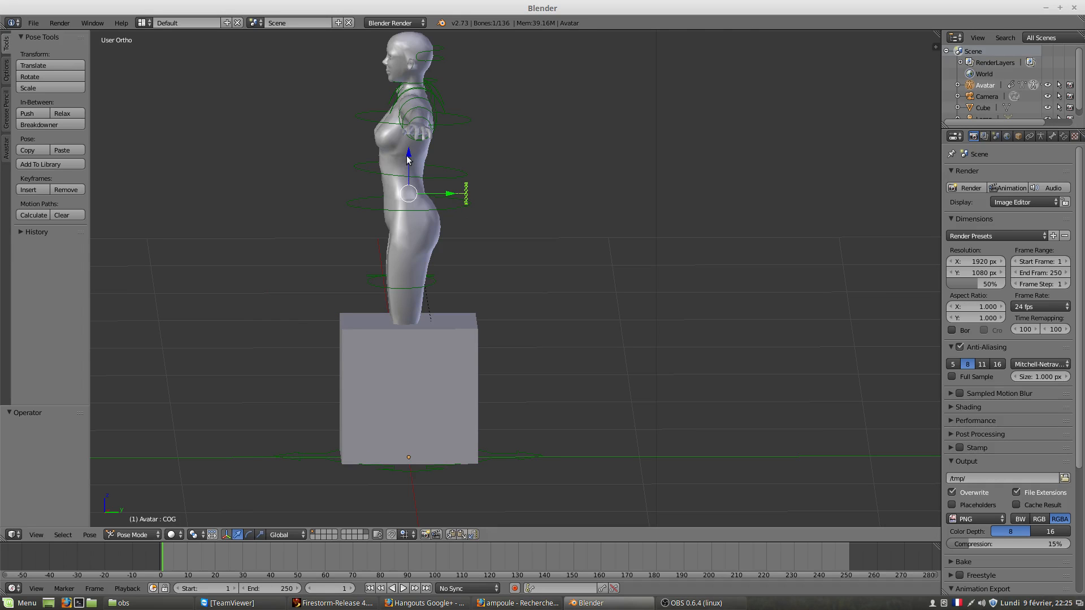
key("g")
key("z")
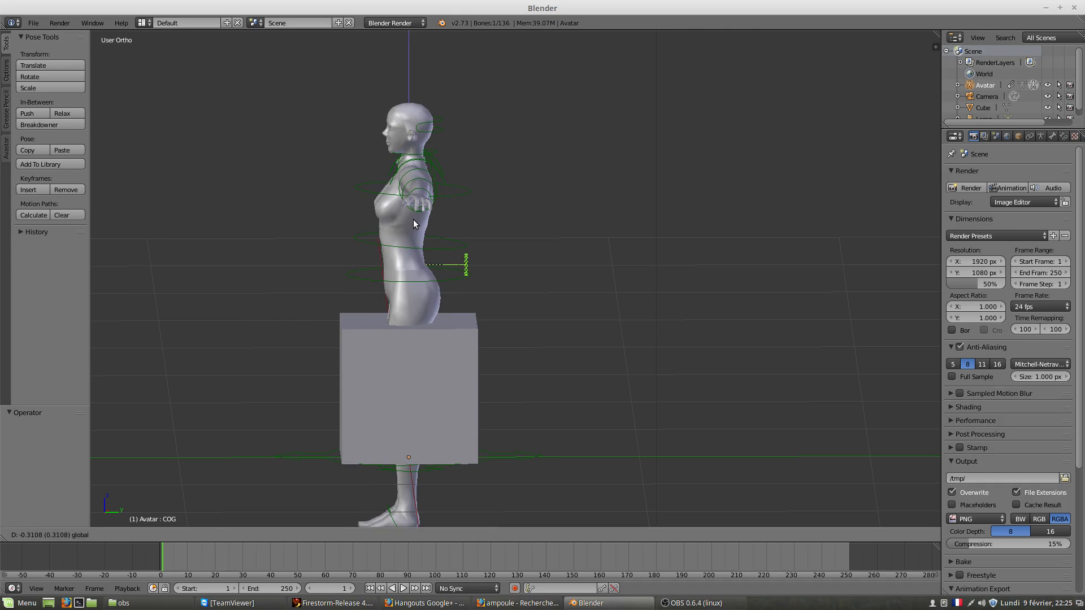
left_click(412, 219)
Raise the left leg by moving KneeLeft about -5.774 along Y and 0.146 along Z, and bend it by rotating KneeLeft about -95.5°.
right_click(407, 477)
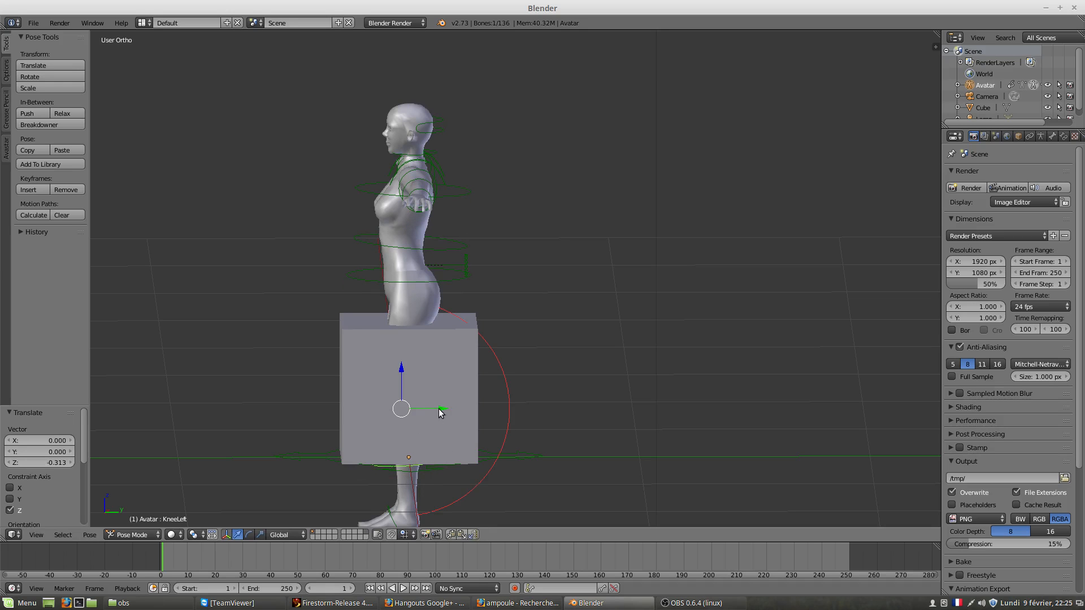
key("g")
key("y")
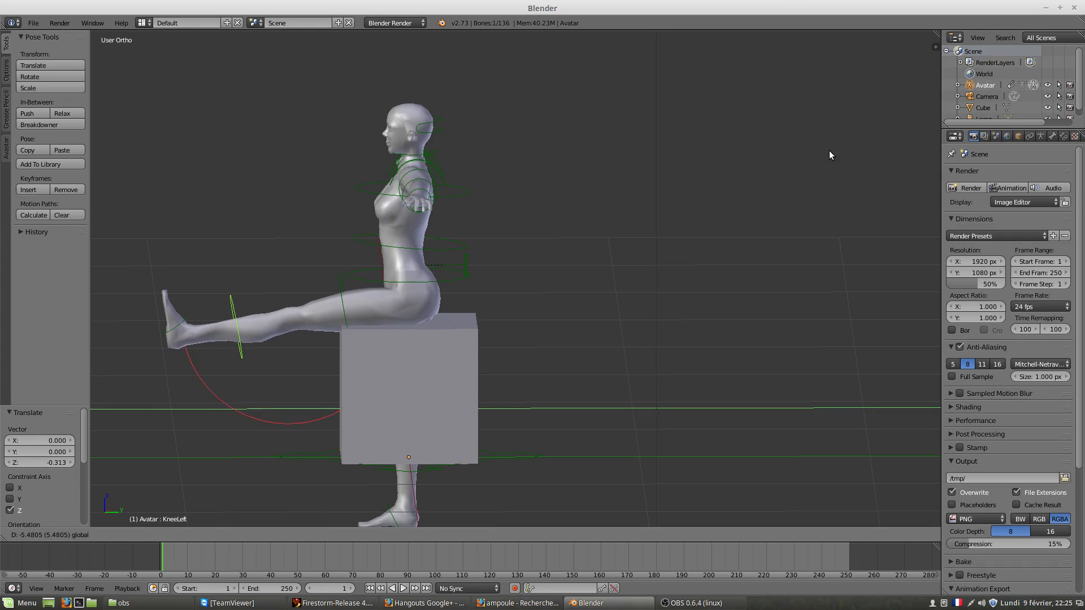
left_click(802, 144)
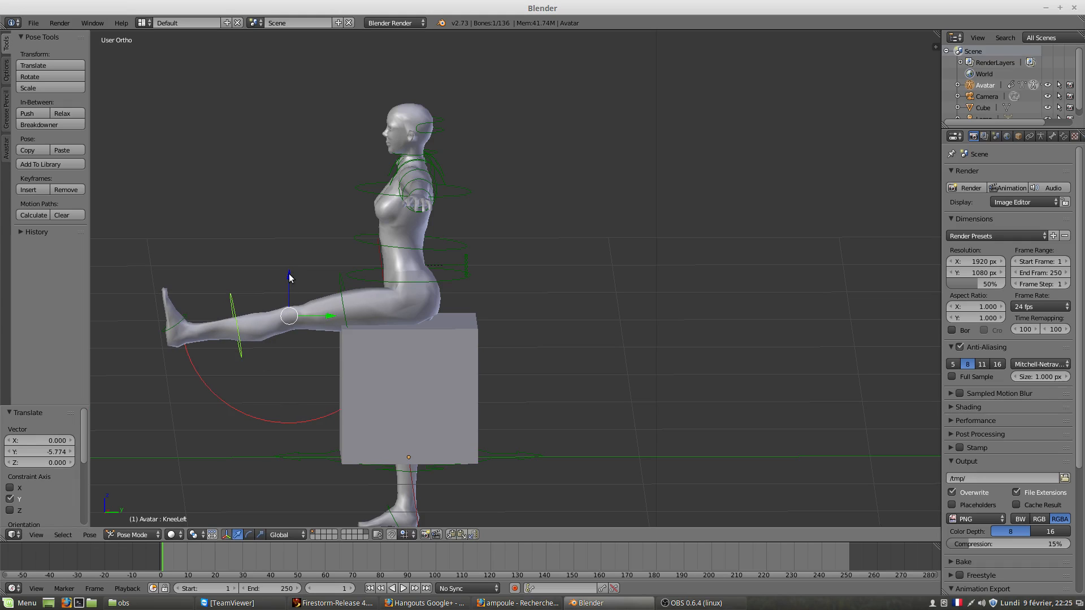
left_click_drag(289, 277, 300, 246)
key("r")
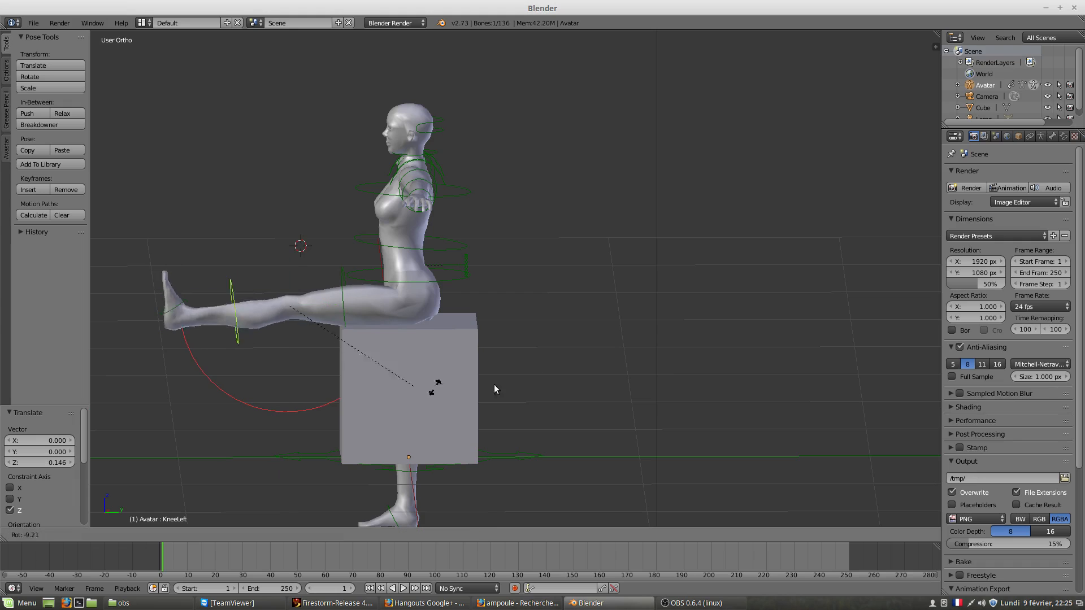
left_click(376, 212)
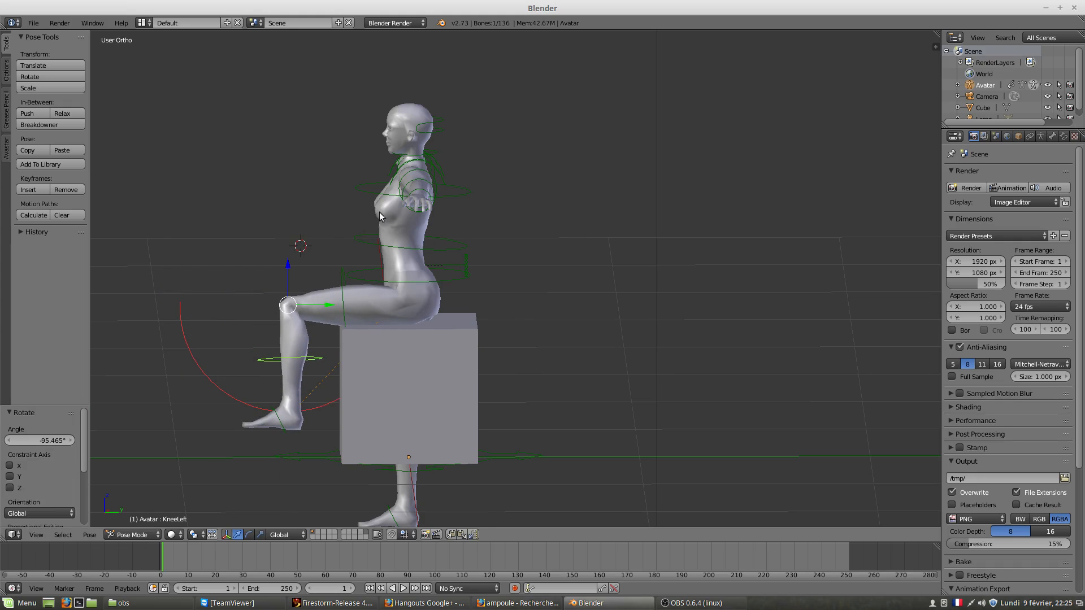
Raise the right thigh by rotating HipRight about 85.1° and bend the lower leg by rotating KneeRight about -89.4°.
right_click(418, 475)
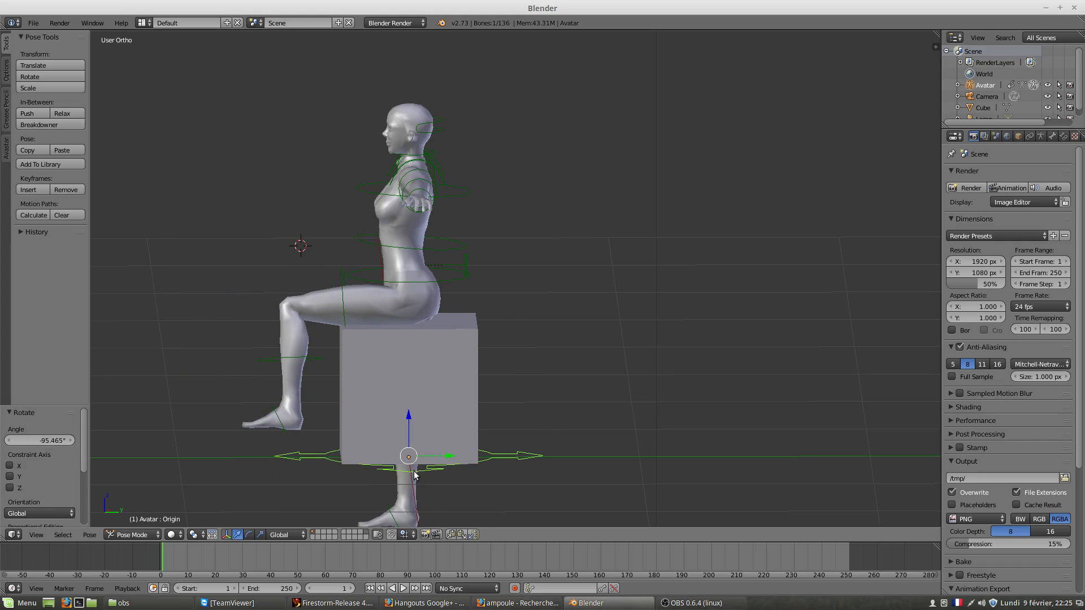
right_click(408, 488)
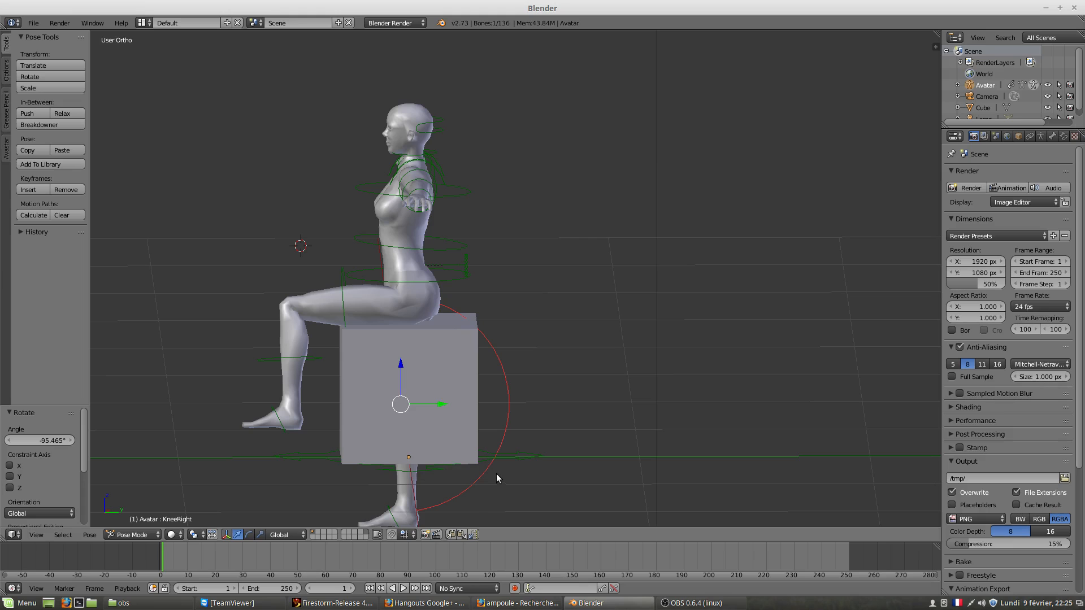
key("r")
right_click(375, 420)
right_click(407, 392)
key("r")
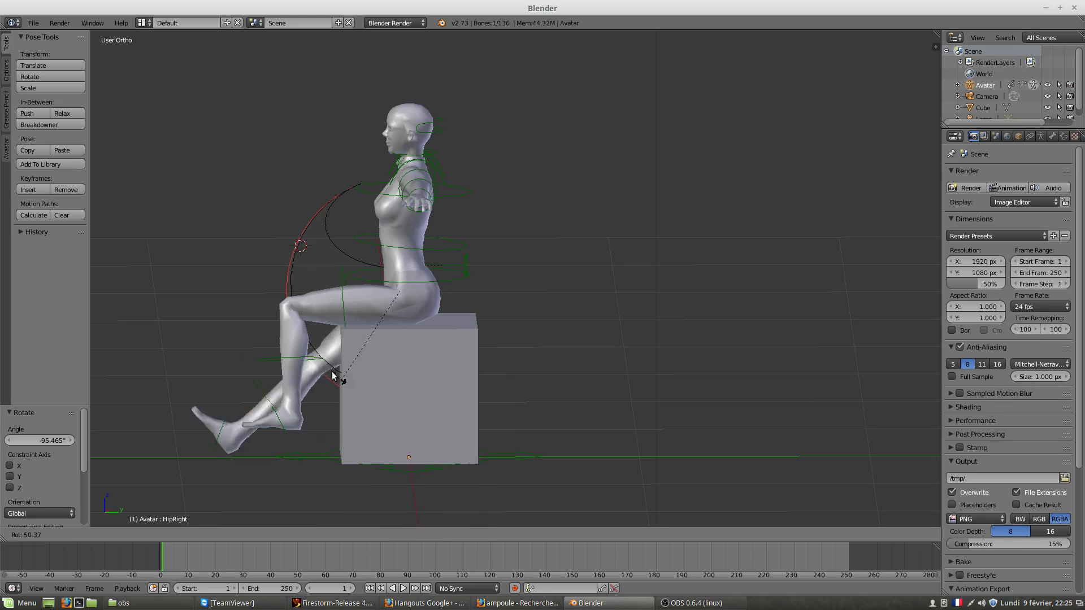
left_click(320, 326)
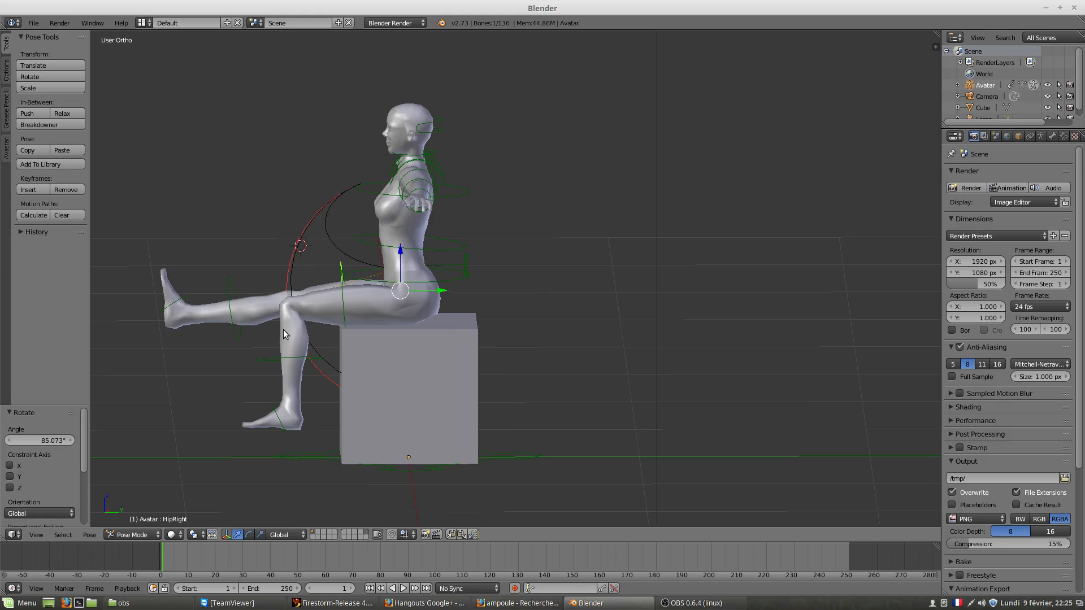
right_click(238, 338)
key("r")
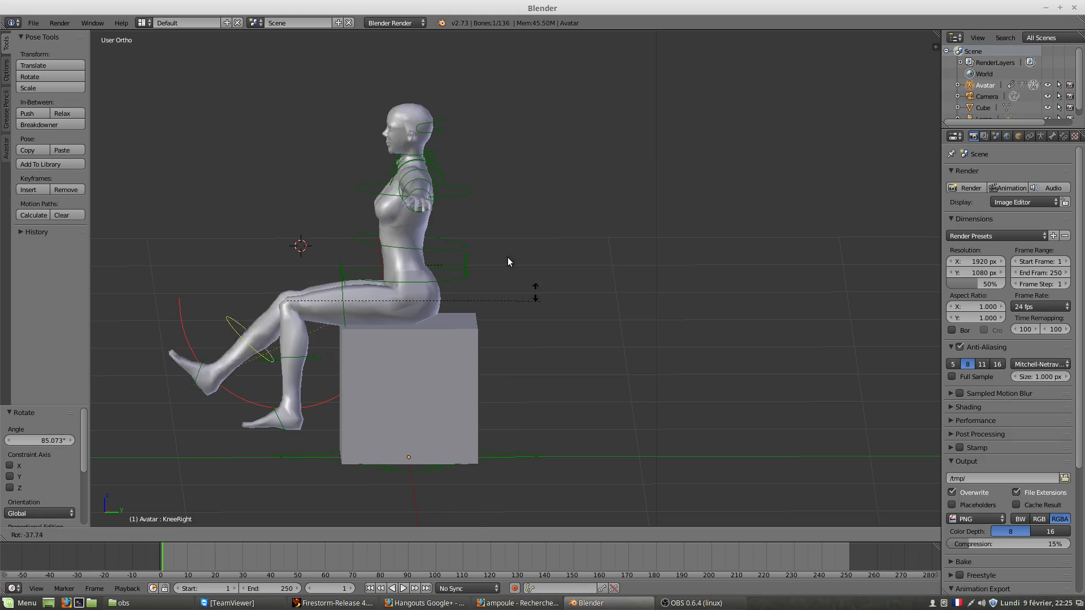
left_click(349, 228)
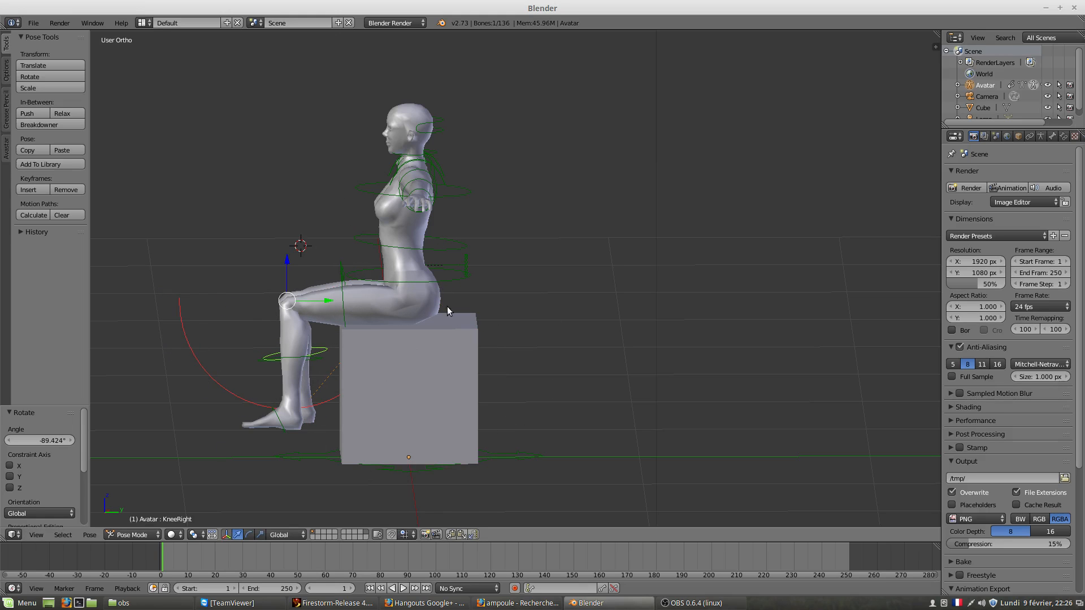
Shift the seated avatar back on the cube by moving the COG bone about 0.093 along Y.
right_click(466, 271)
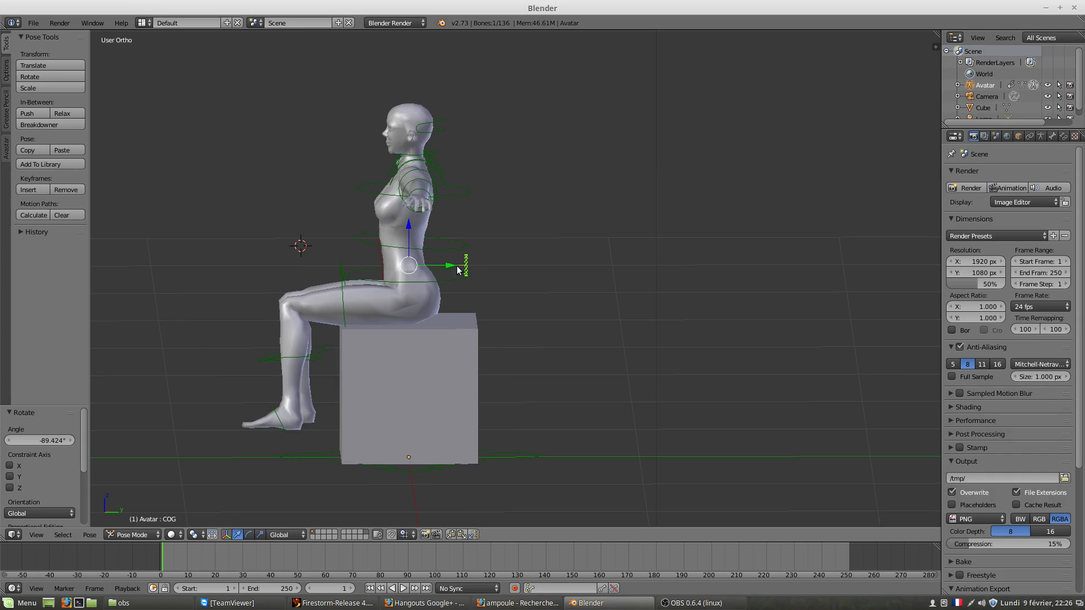
left_click_drag(452, 268, 477, 281)
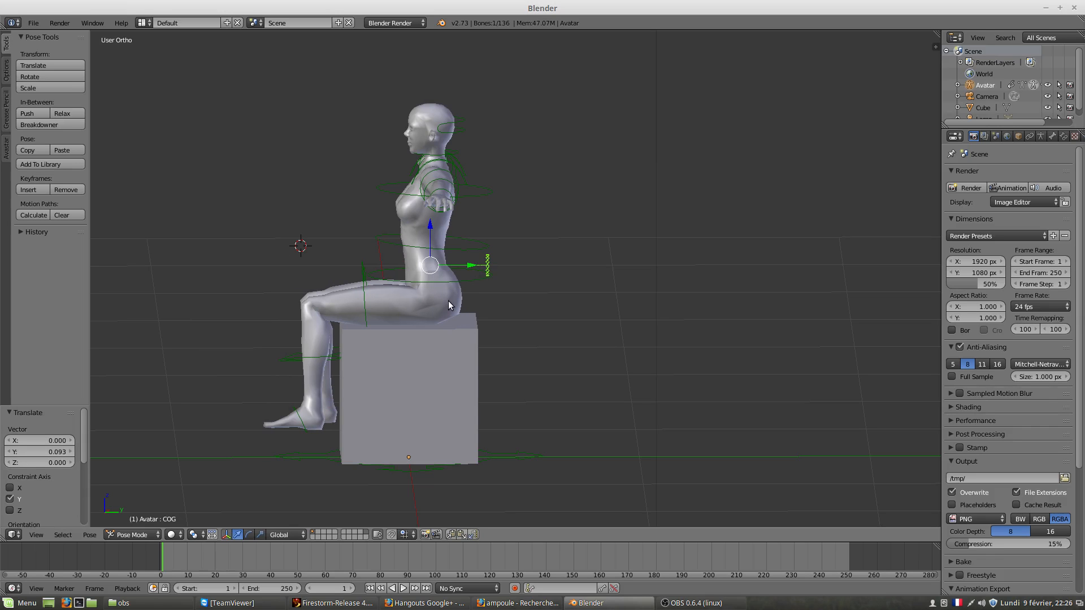
Lower both arms in front view by rotating ShoulderLeft about 77° and ShoulderRight about -74.4°.
middle_click_drag(322, 290, 527, 239)
right_click(541, 220)
right_click(487, 208)
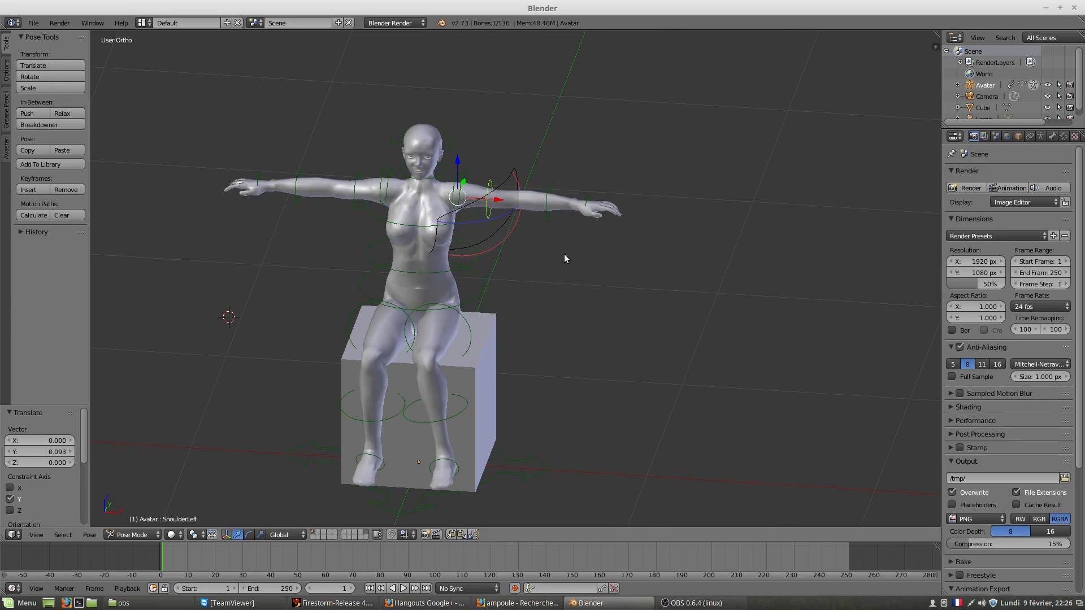
key("KP_1")
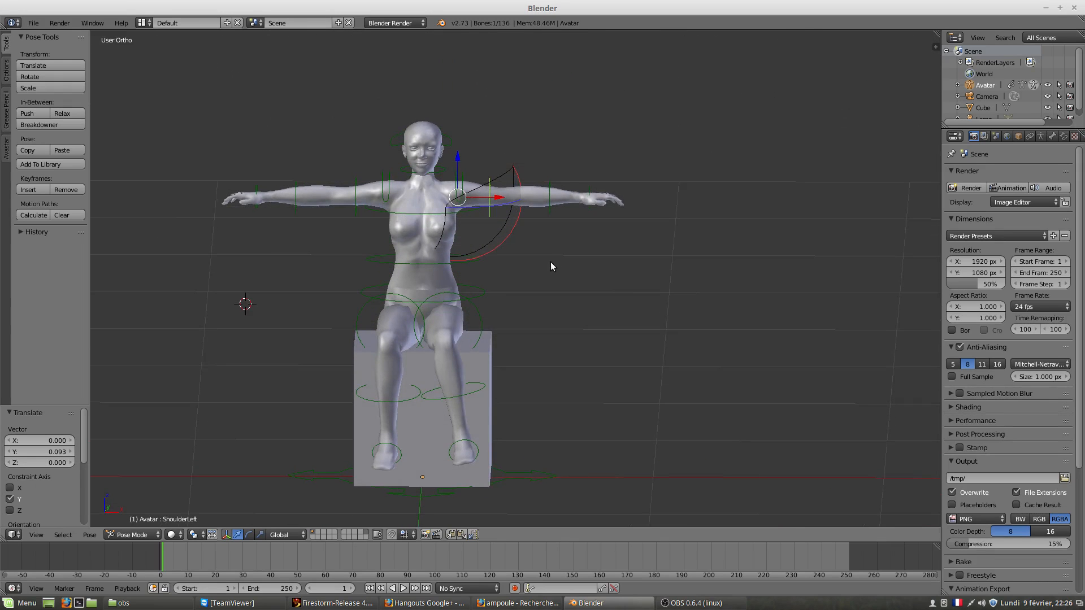
key("r")
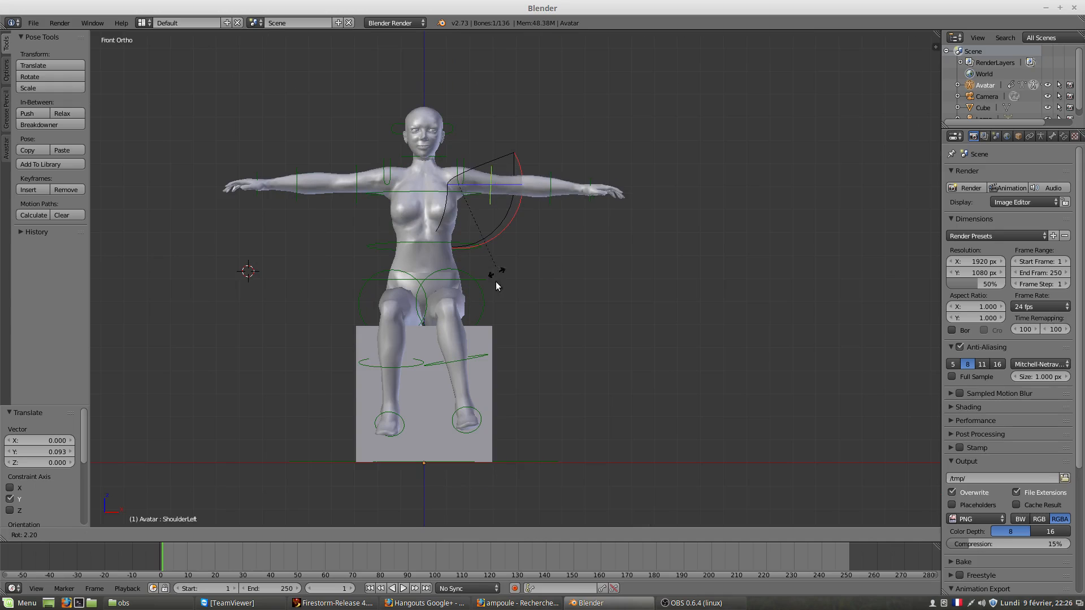
left_click(235, 363)
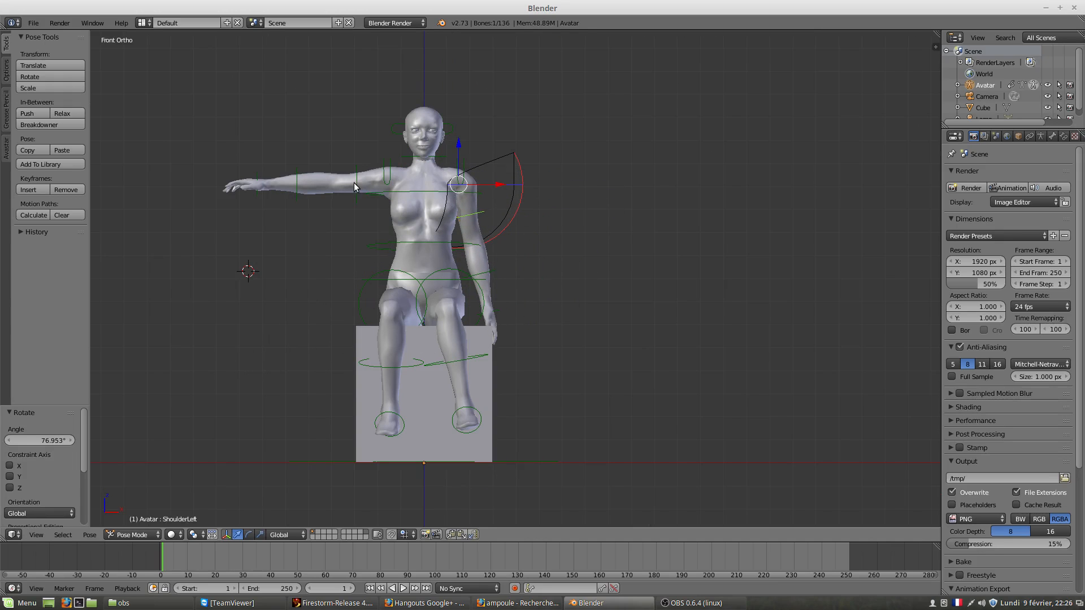
right_click(354, 186)
key("r")
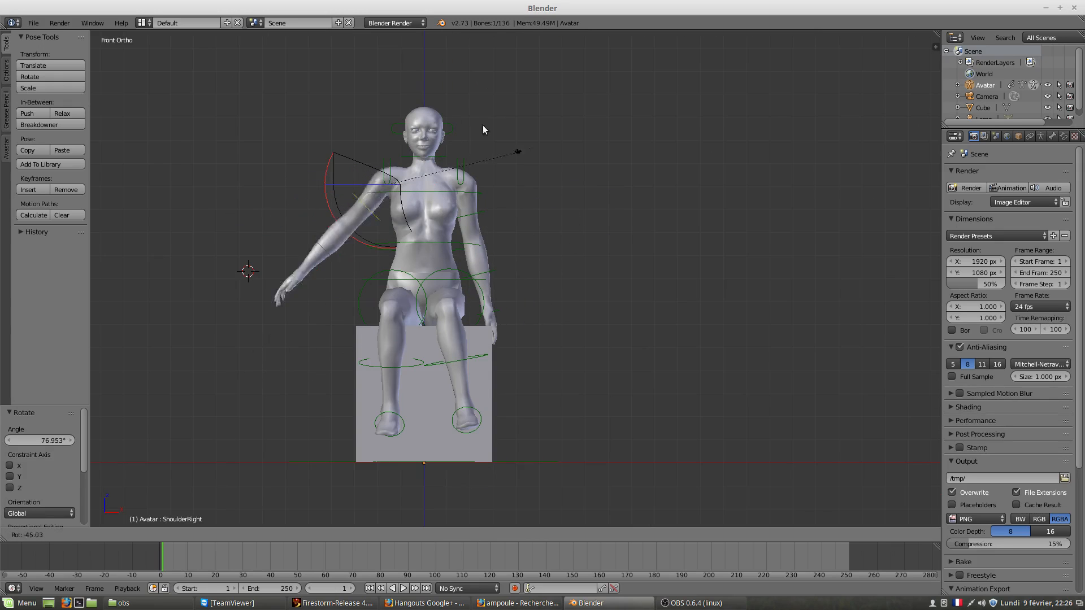
left_click(442, 136)
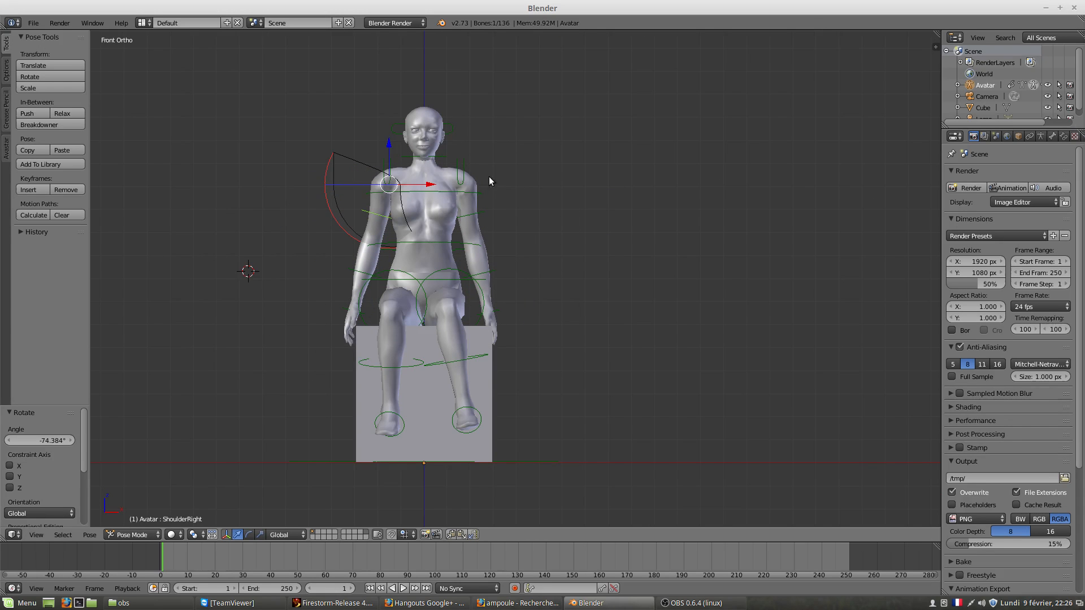
Go to frame 100 on the timeline and set the active keying set to LocRotScale.
mouse_move(516, 308)
middle_mouse_down()
mouse_move(447, 326)
mouse_move(521, 317)
middle_mouse_up()
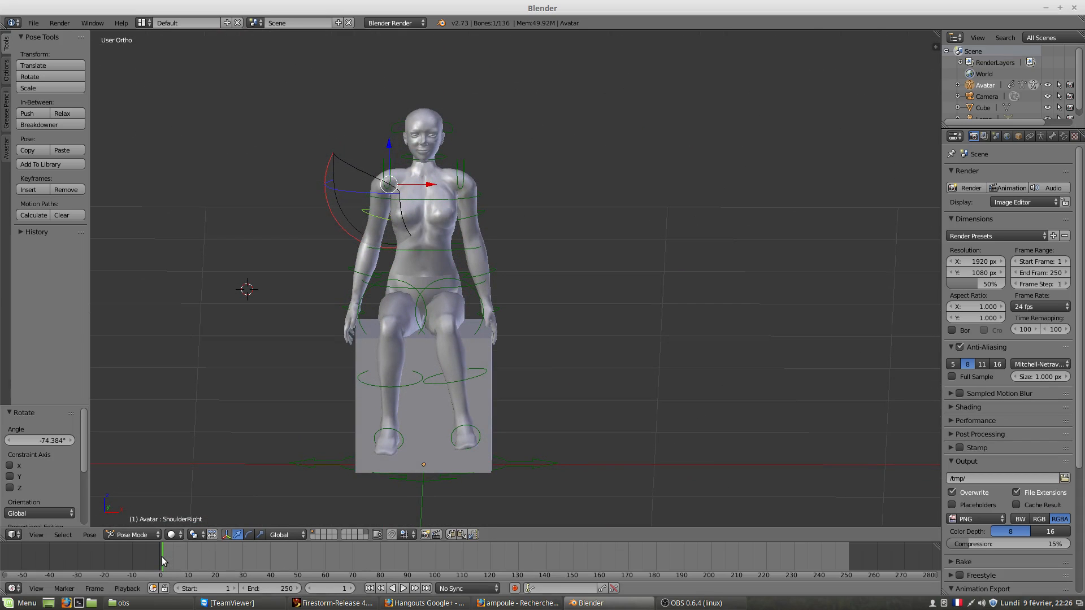
left_click_drag(171, 555, 191, 554)
left_click_drag(405, 562, 435, 564)
left_click(537, 590)
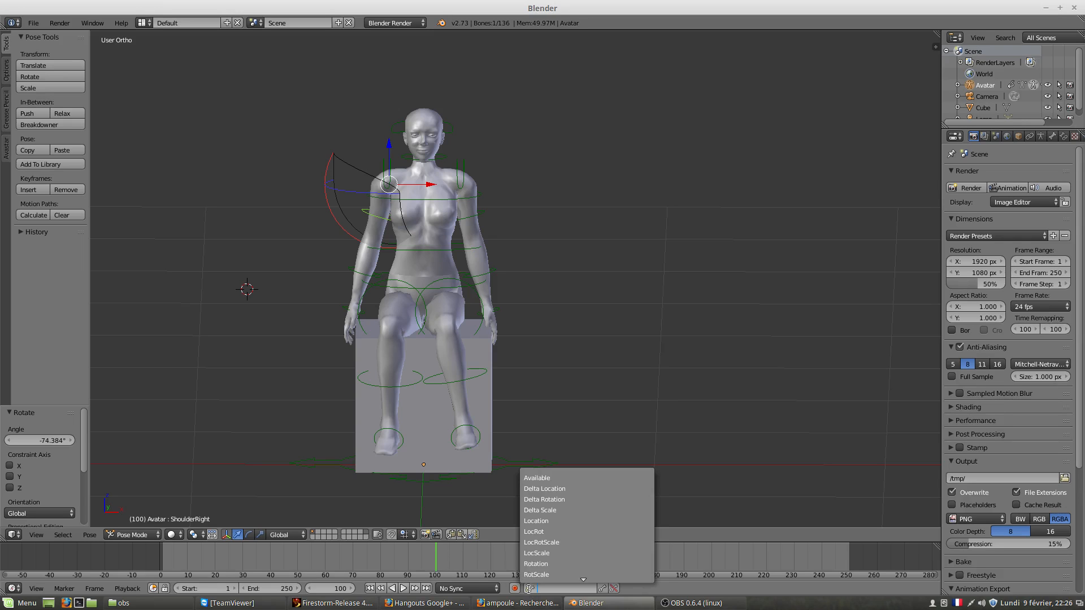
left_click(542, 552)
left_click(542, 588)
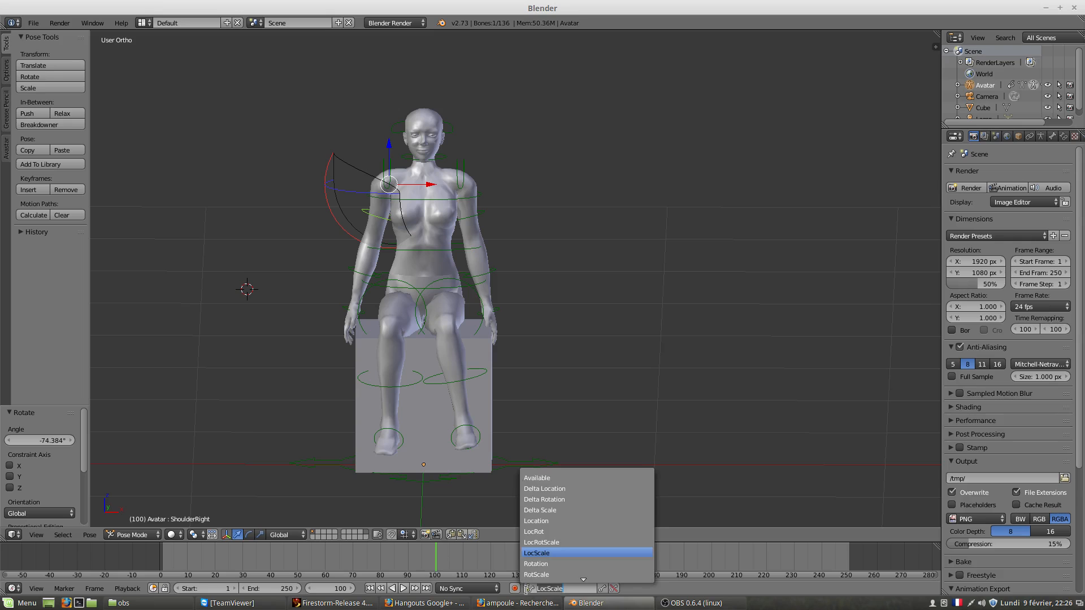
left_click(535, 542)
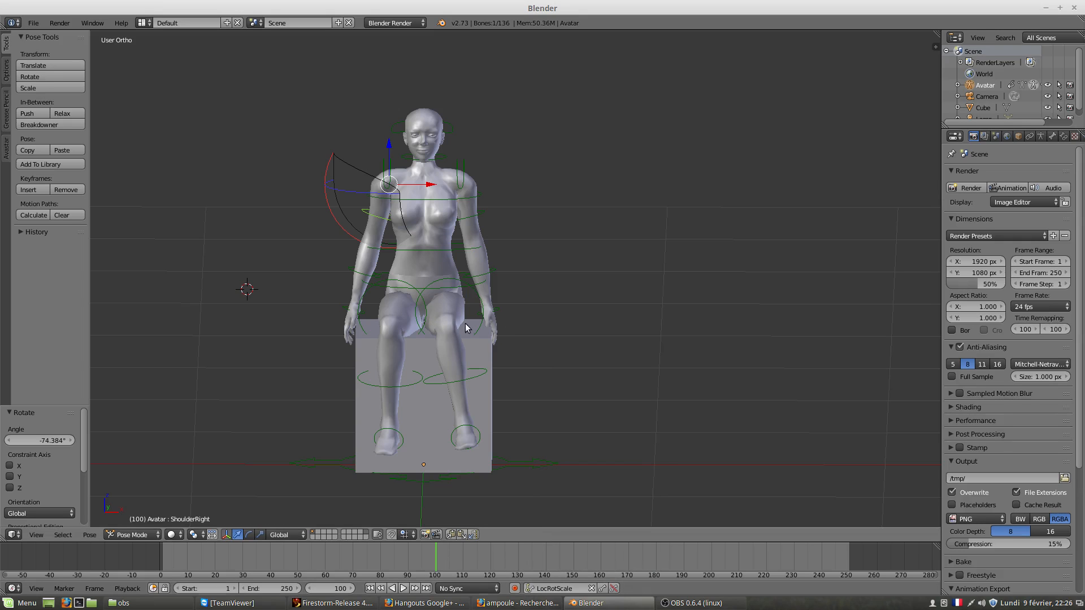
Select all the avatar's bones and insert a LocRotScale keyframe for the sitting pose at frame 100.
key("a")
key("a")
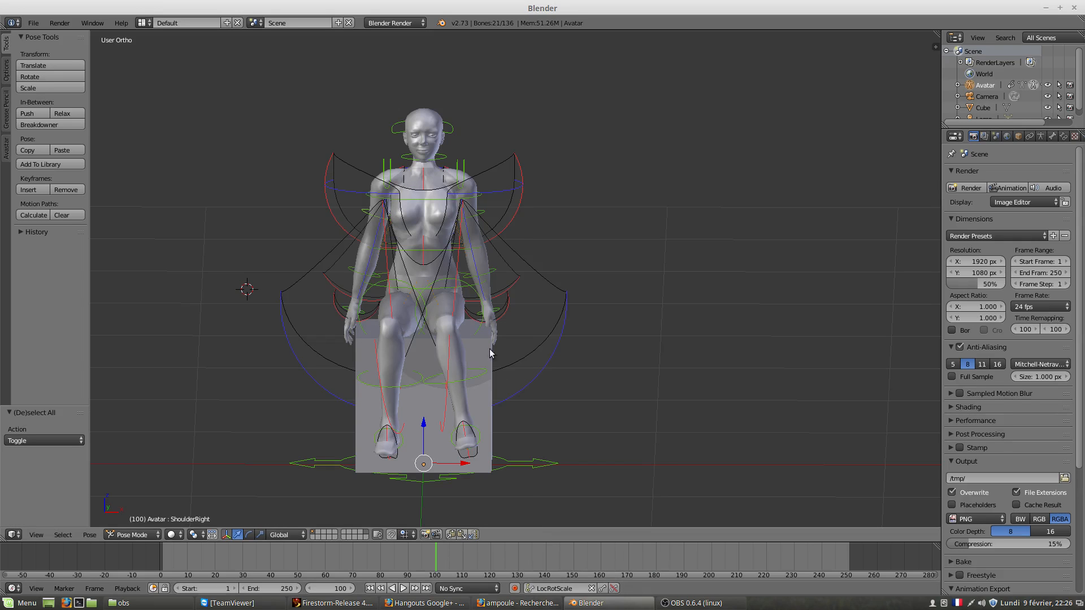
left_click(602, 588)
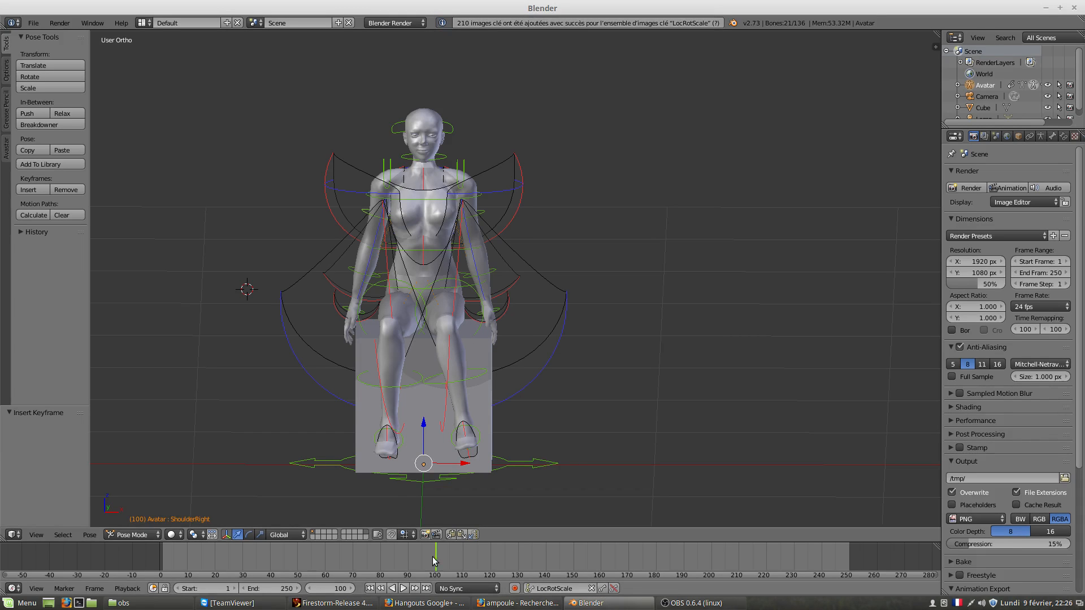
At frame 0, clear the location and rotation of all bones and insert a LocRotScale keyframe for the standing pose.
left_click_drag(436, 559, 220, 553)
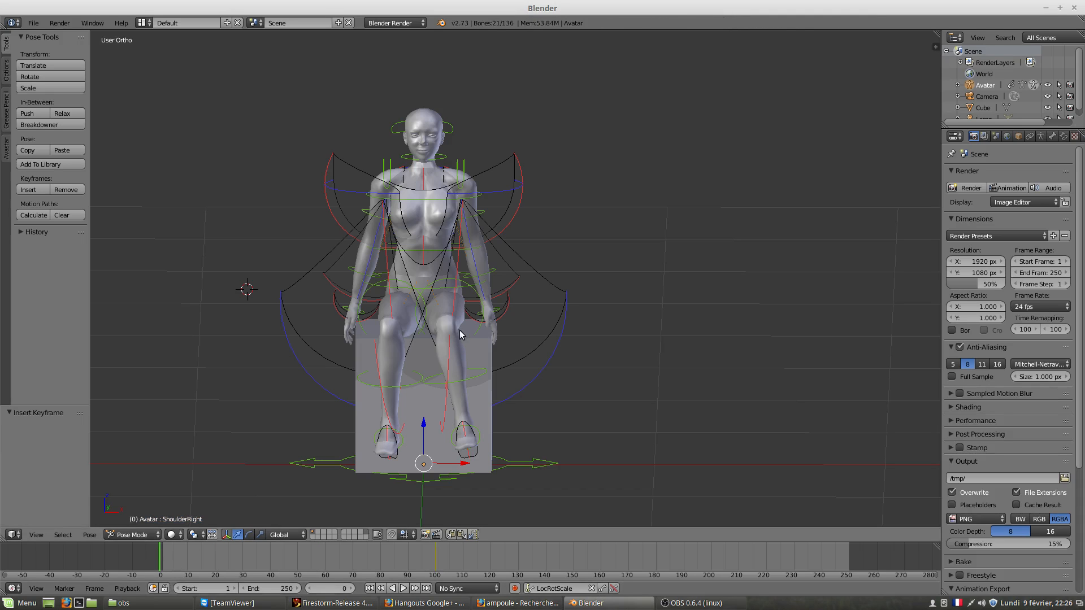
key("a")
key("a")
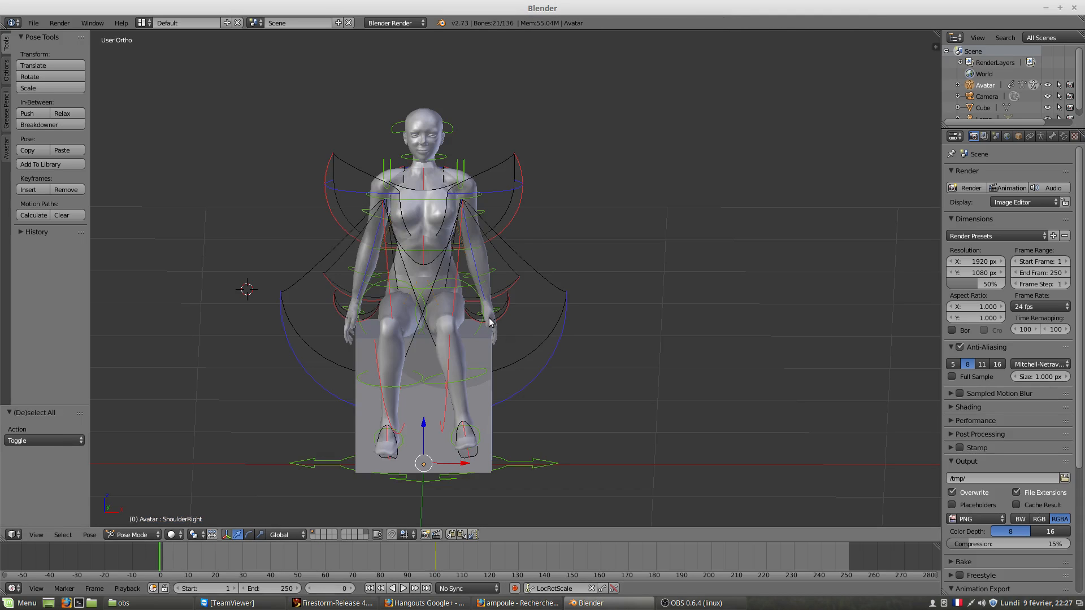
key("alt+g")
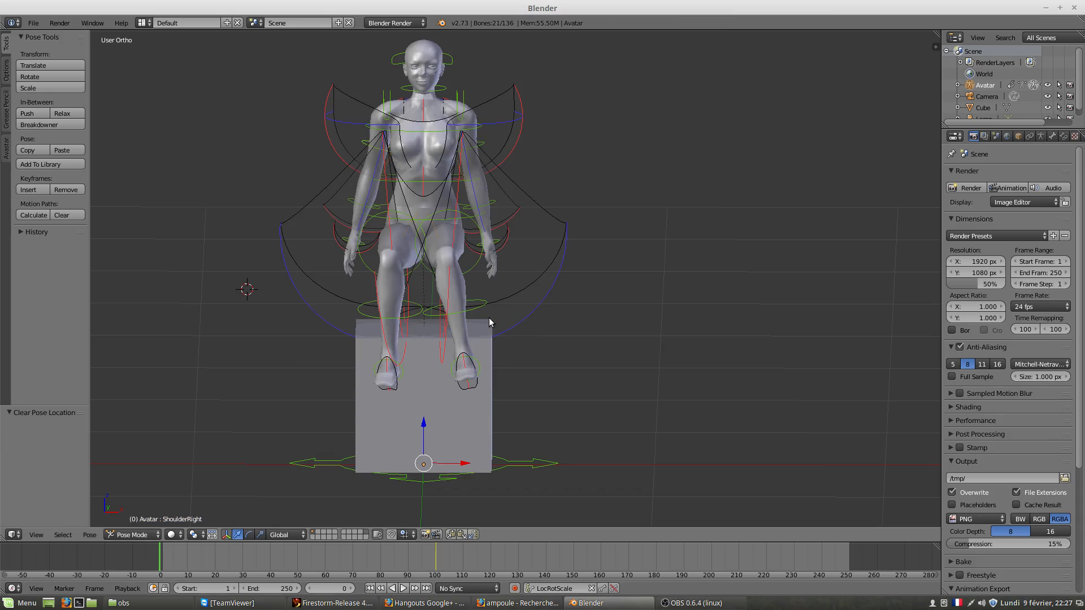
key("alt+r")
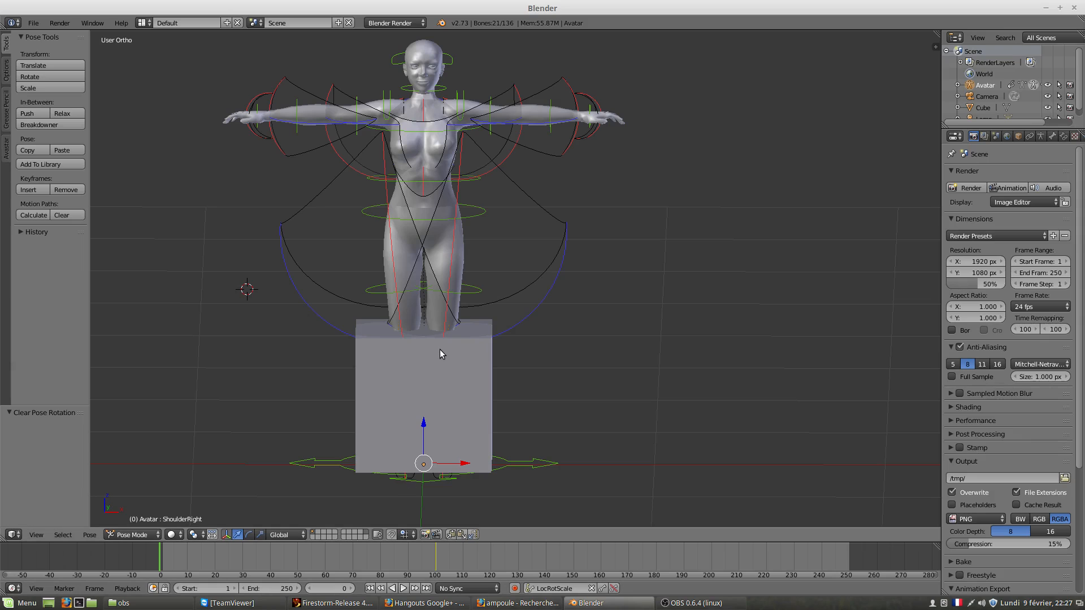
left_click(602, 588)
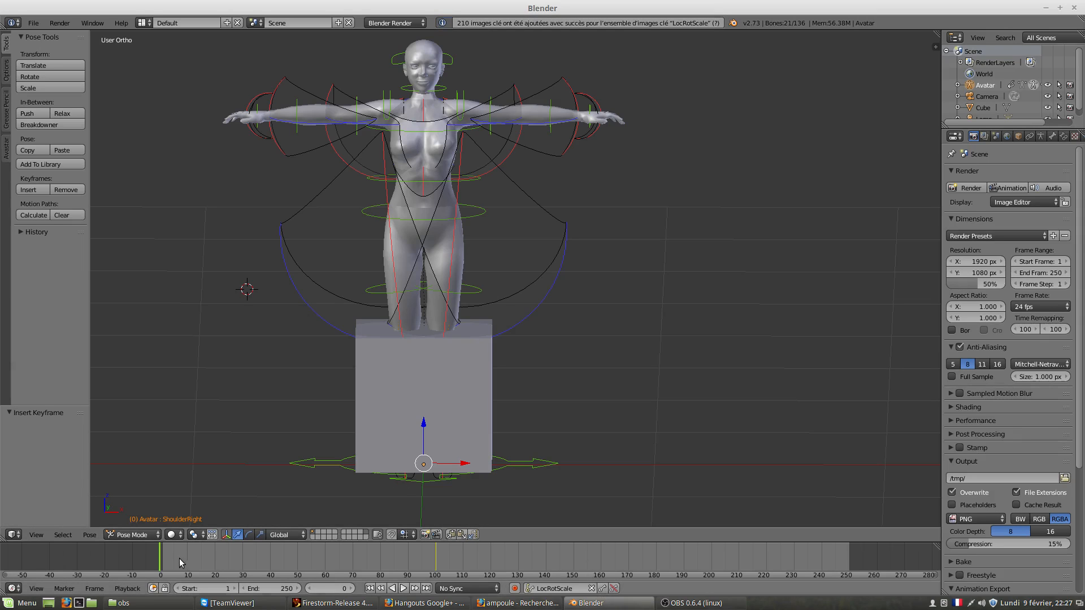
Scrub the timeline between the standing and sitting keyframes, stop at frame 88 and inspect the pose from several angles.
left_click_drag(159, 564, 452, 565)
left_click_drag(459, 561, 402, 574)
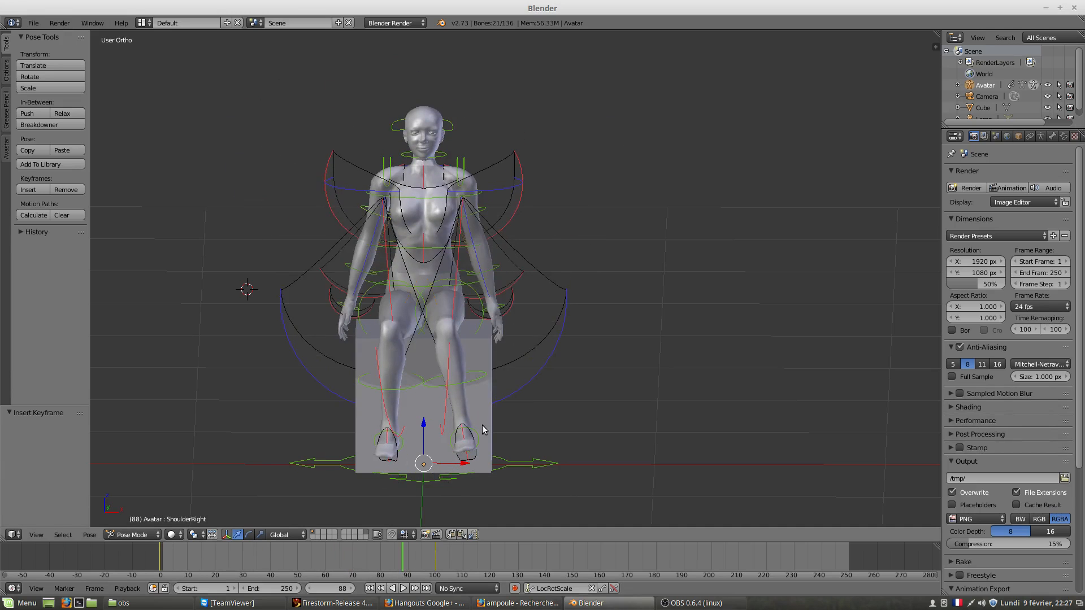
middle_click_drag(483, 424, 357, 442)
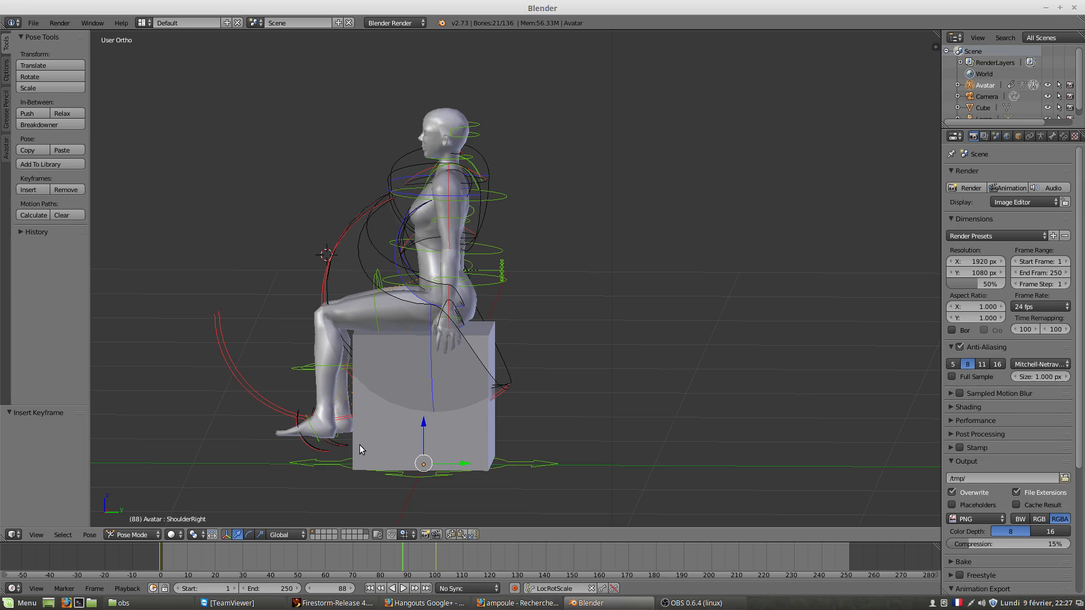
middle_click_drag(398, 435, 466, 454)
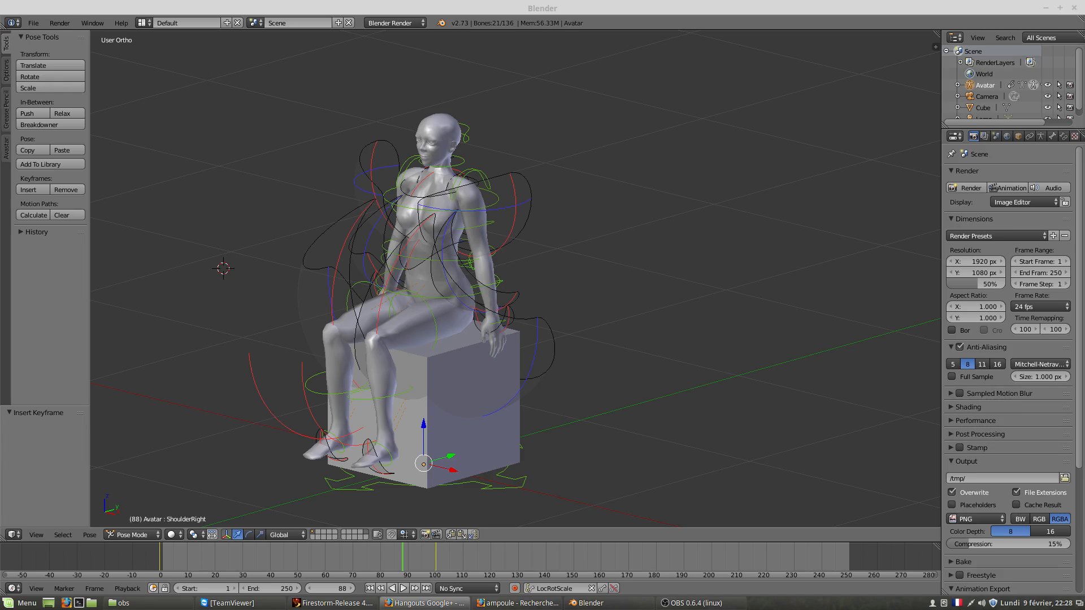
left_click_drag(0, 63, 672, 13)
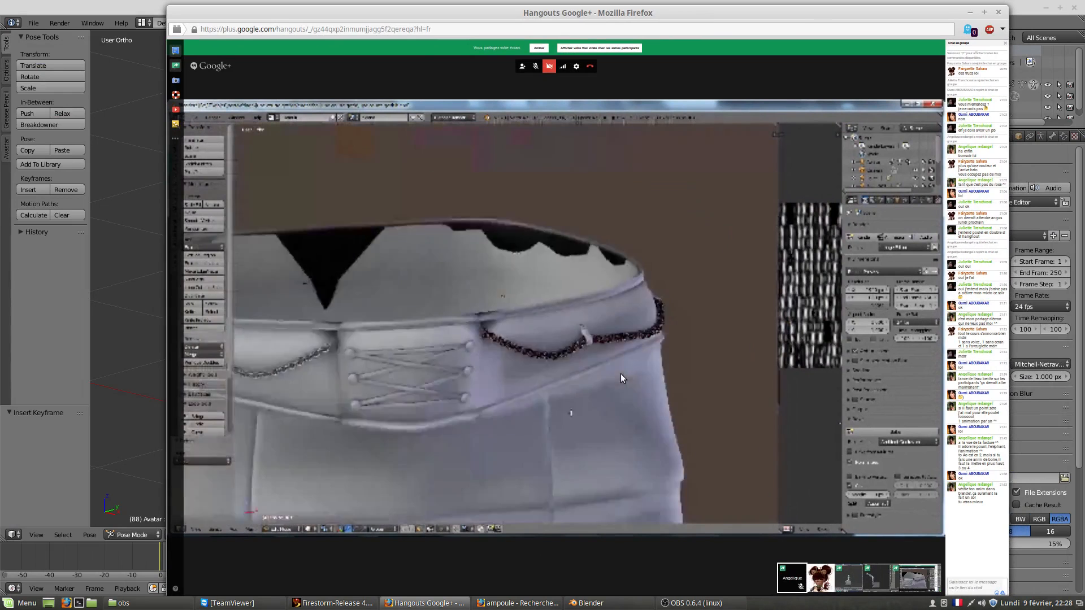
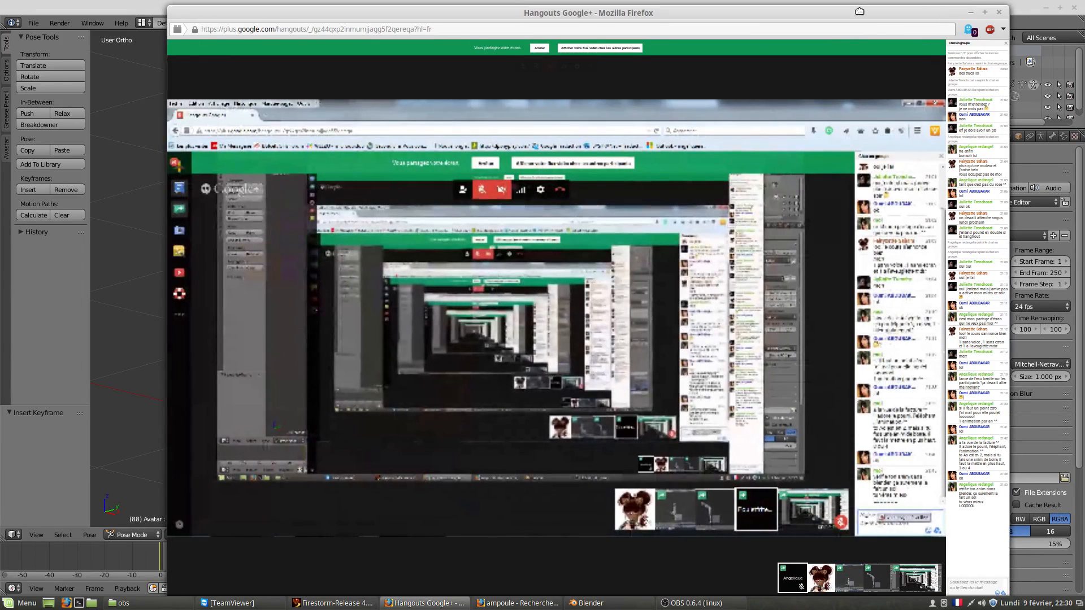
left_click_drag(726, 7, 0, 44)
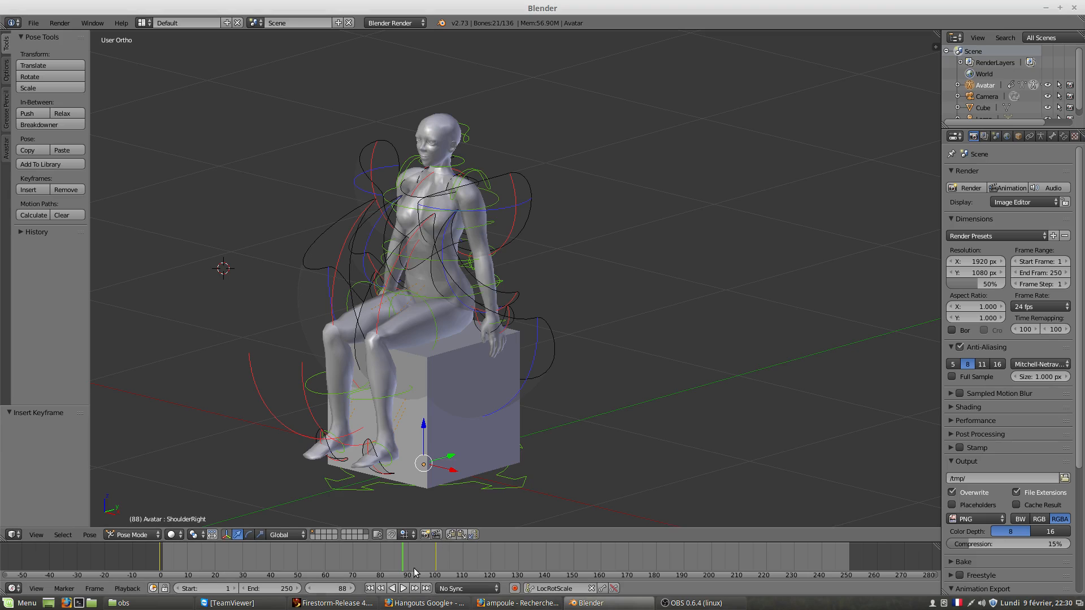
left_click_drag(402, 563, 435, 561)
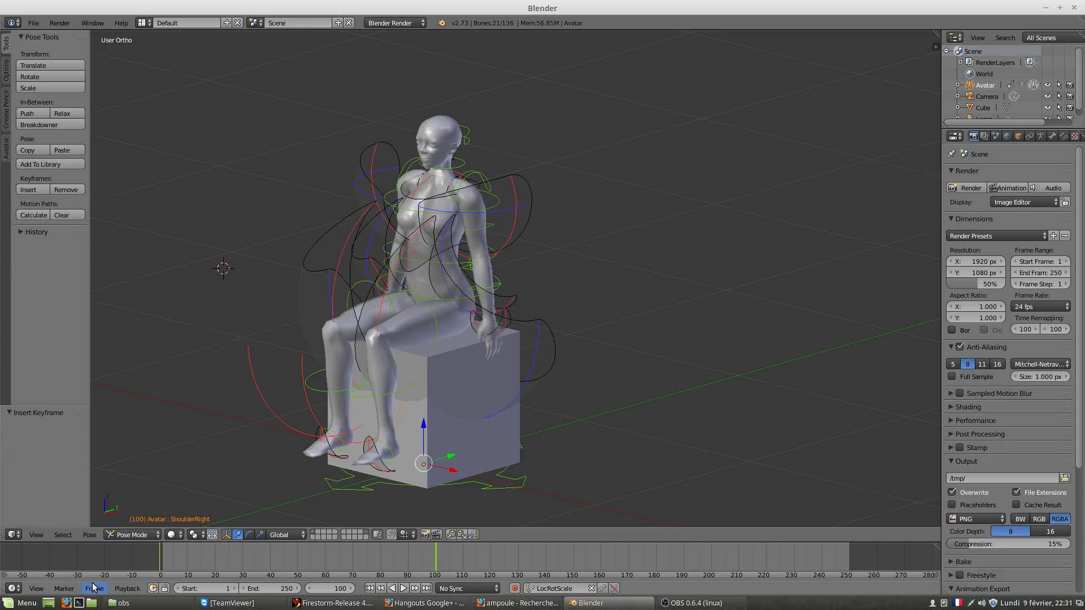
left_click(64, 588)
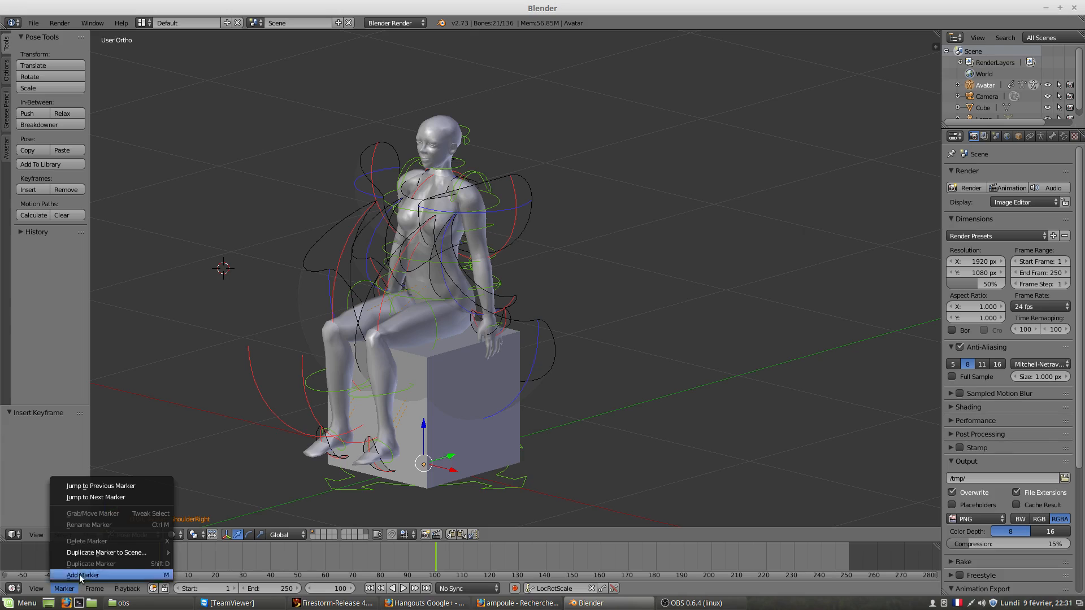
mouse_move(84, 588)
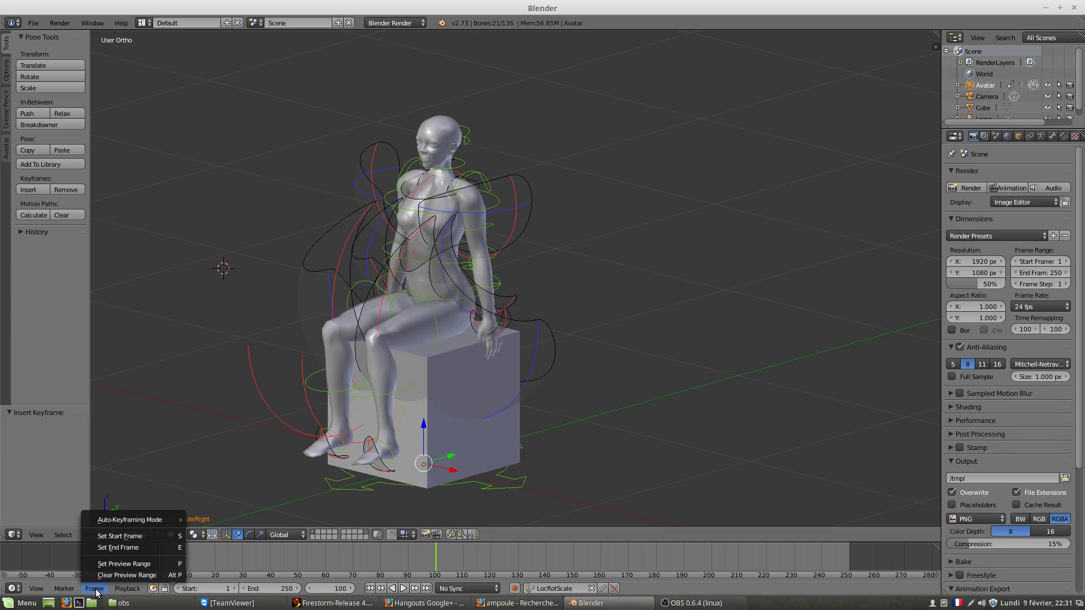
mouse_move(120, 589)
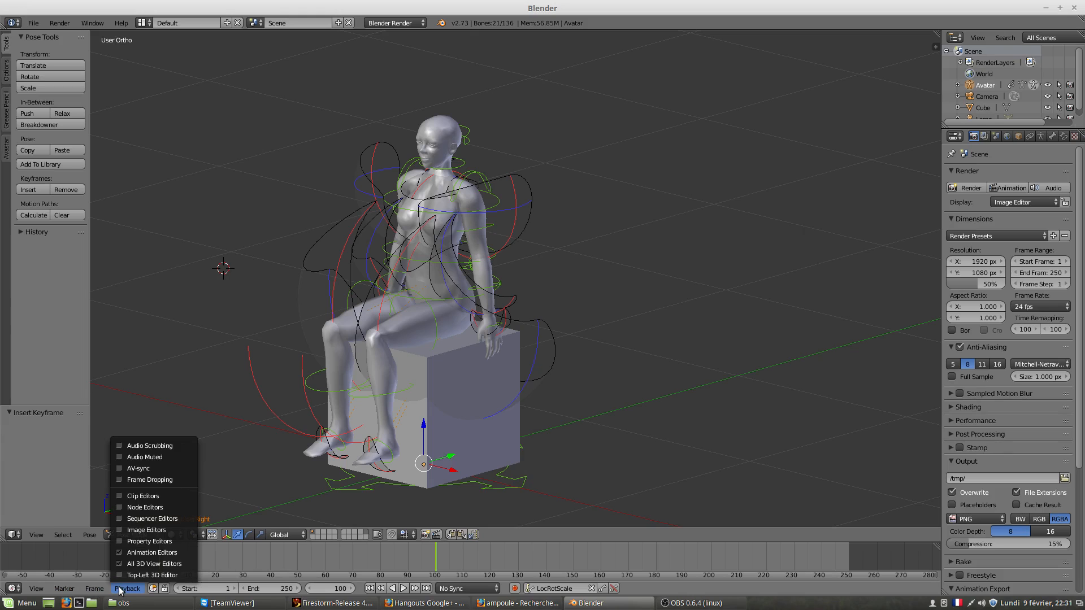
mouse_move(47, 589)
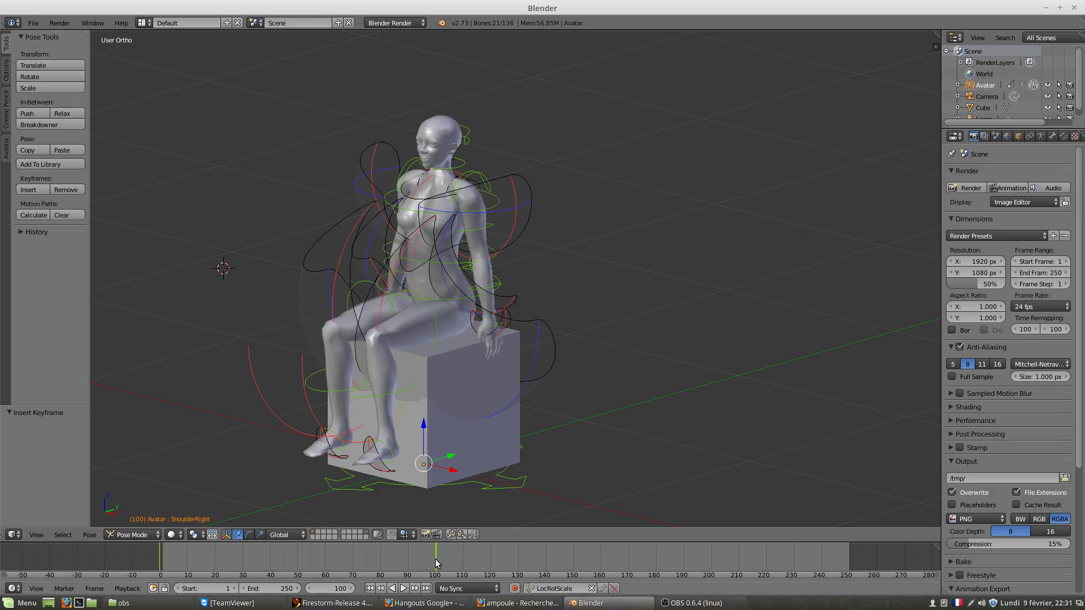
Return the timeline to frame 100 and copy the sitting pose of all the selected bones.
mouse_move(436, 560)
left_mouse_down()
mouse_move(391, 560)
mouse_move(438, 563)
left_mouse_up()
left_click_drag(435, 561, 422, 561)
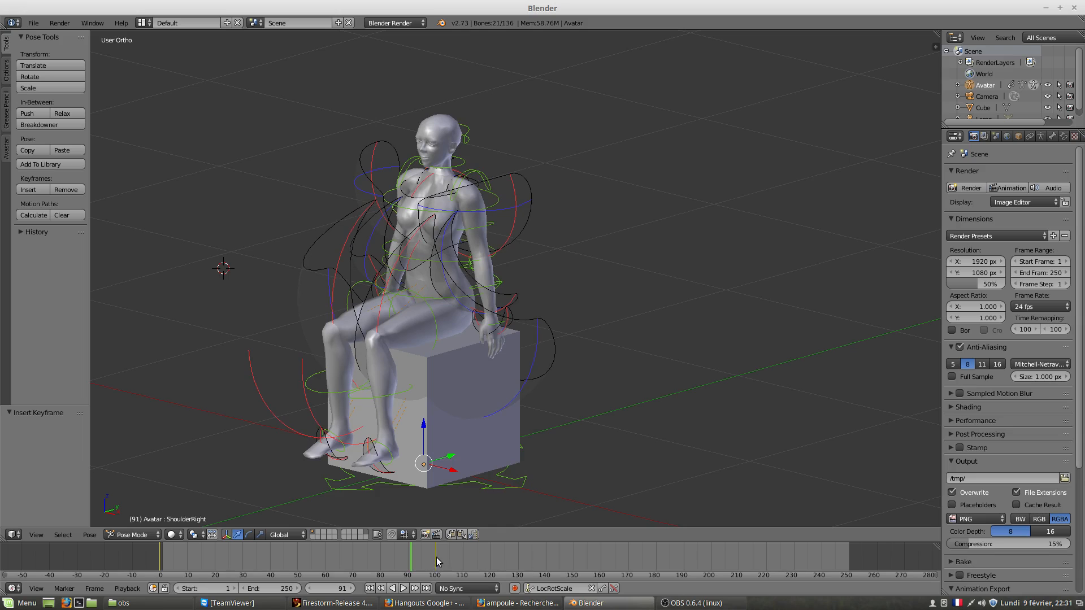
middle_click_drag(439, 558, 430, 557)
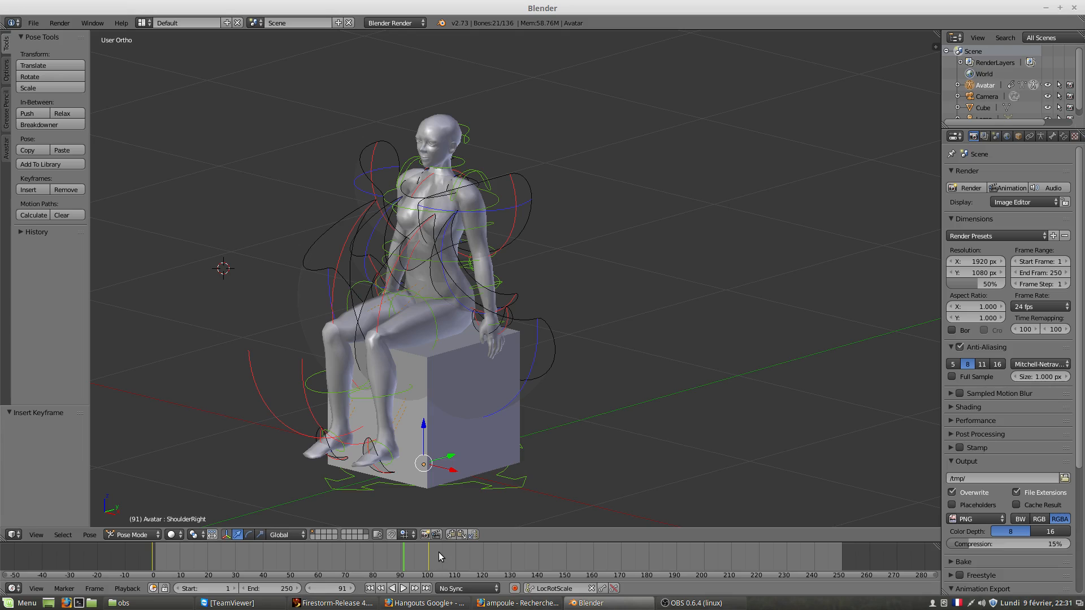
left_click(427, 553)
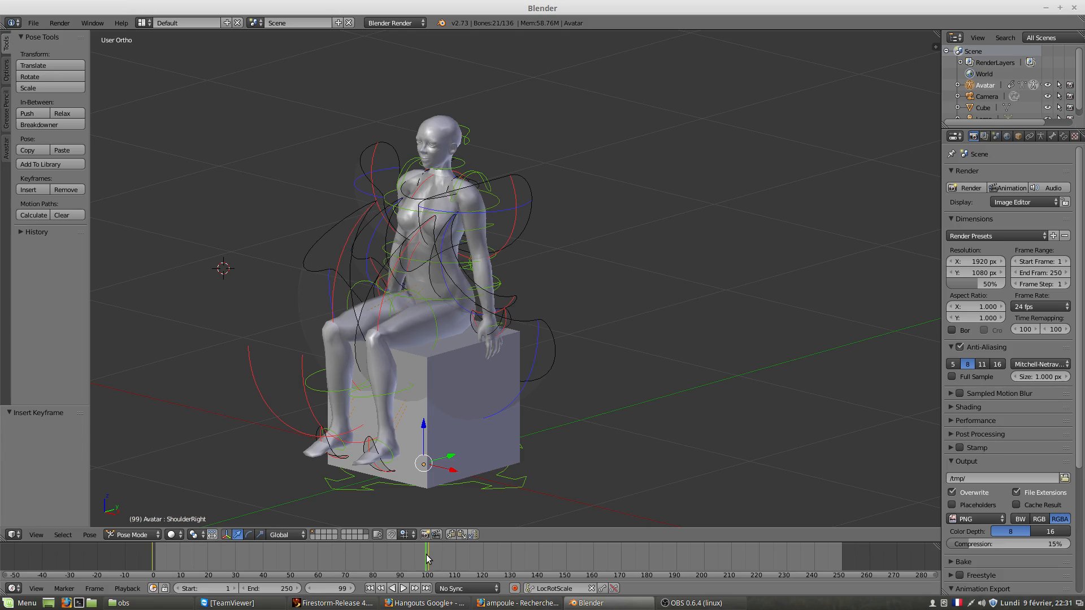
left_click(428, 559)
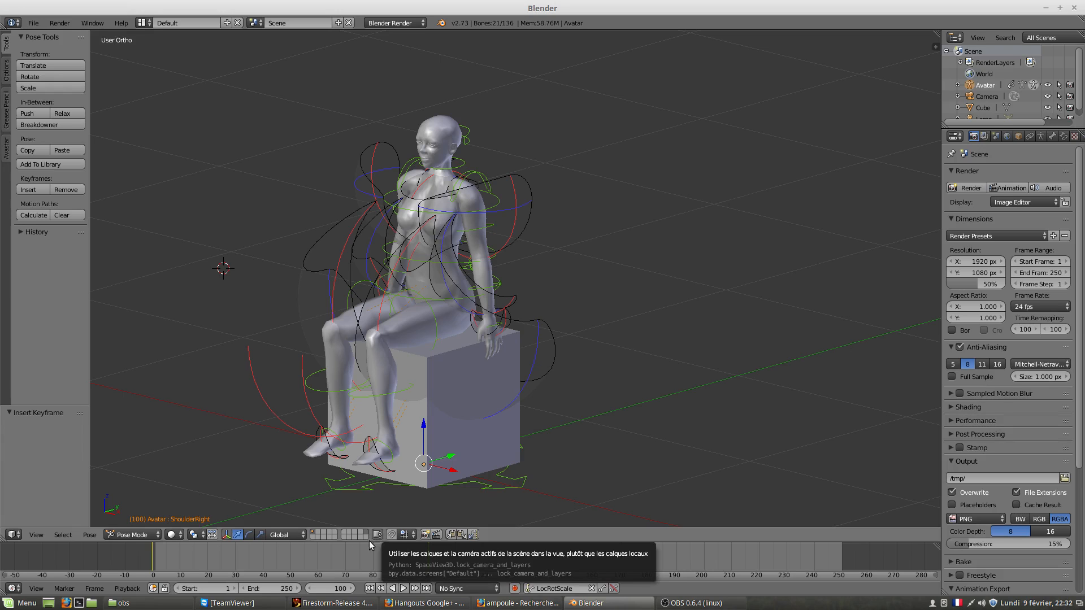
left_click(90, 534)
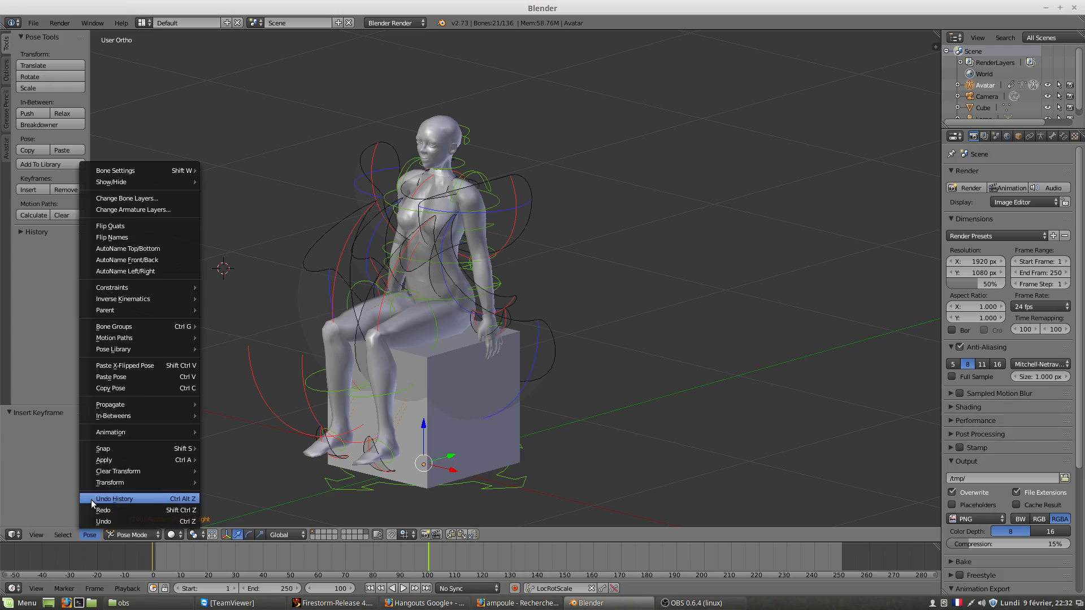
left_click(114, 389)
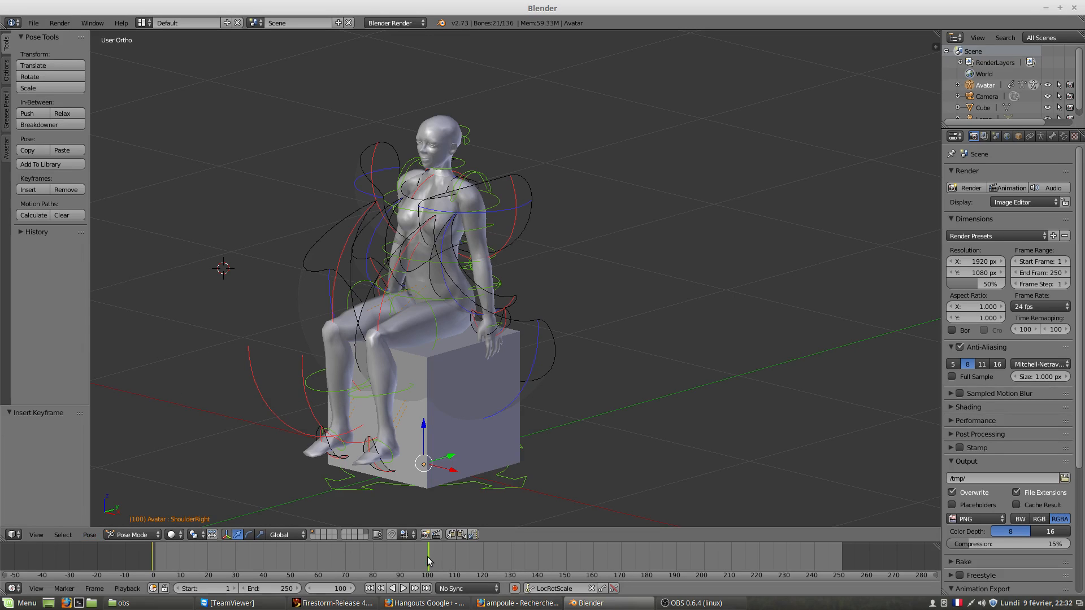
Move the timeline to frame 40 and paste the copied sitting pose onto the avatar.
left_click_drag(427, 557, 258, 555)
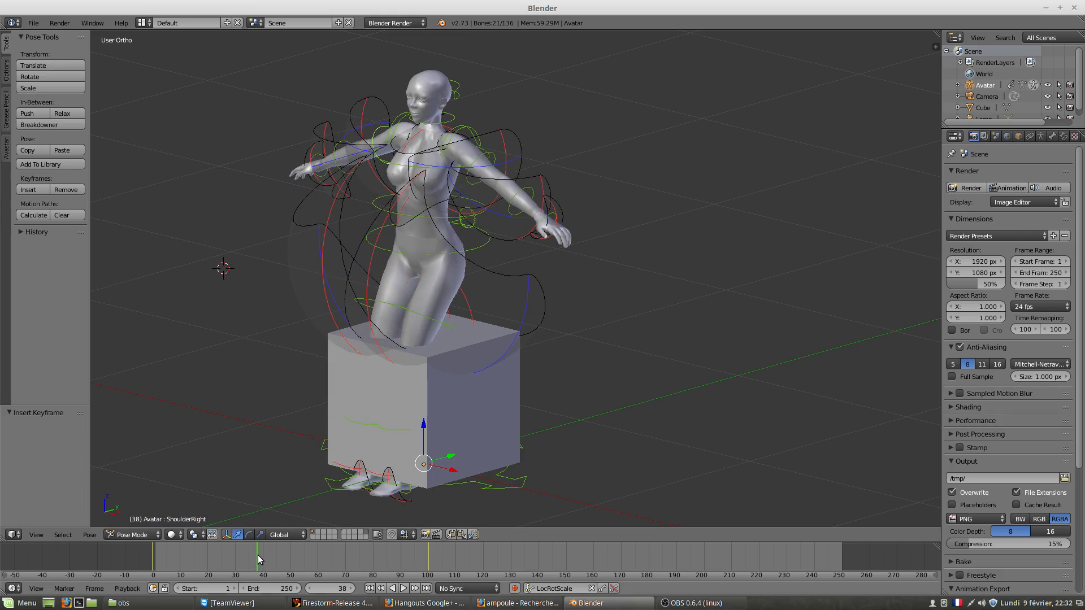
left_click(91, 535)
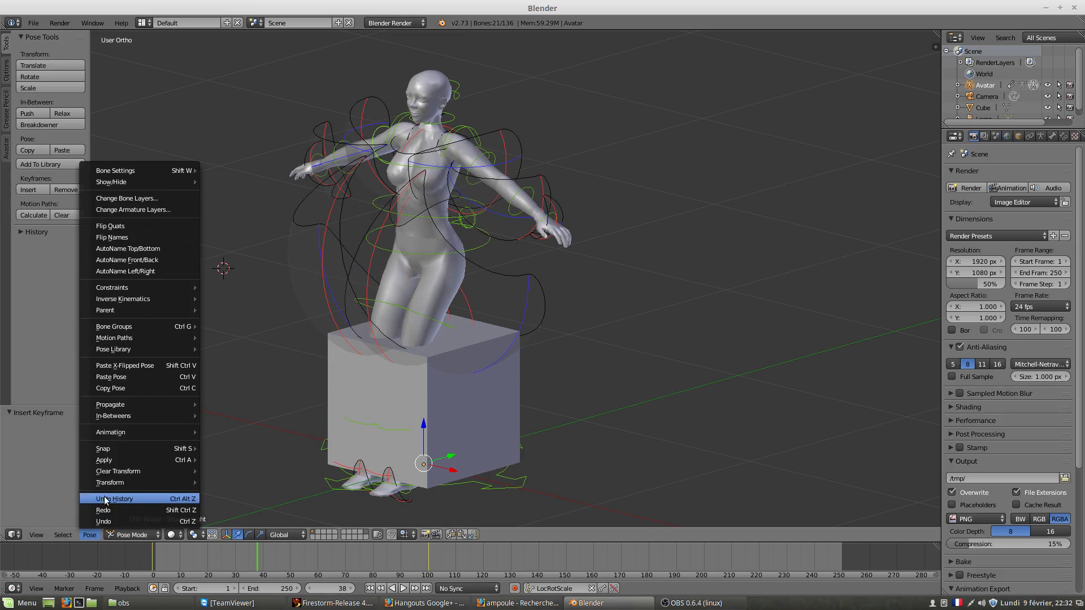
left_click(125, 377)
mouse_move(241, 561)
left_mouse_down()
mouse_move(289, 558)
mouse_move(263, 558)
left_mouse_up()
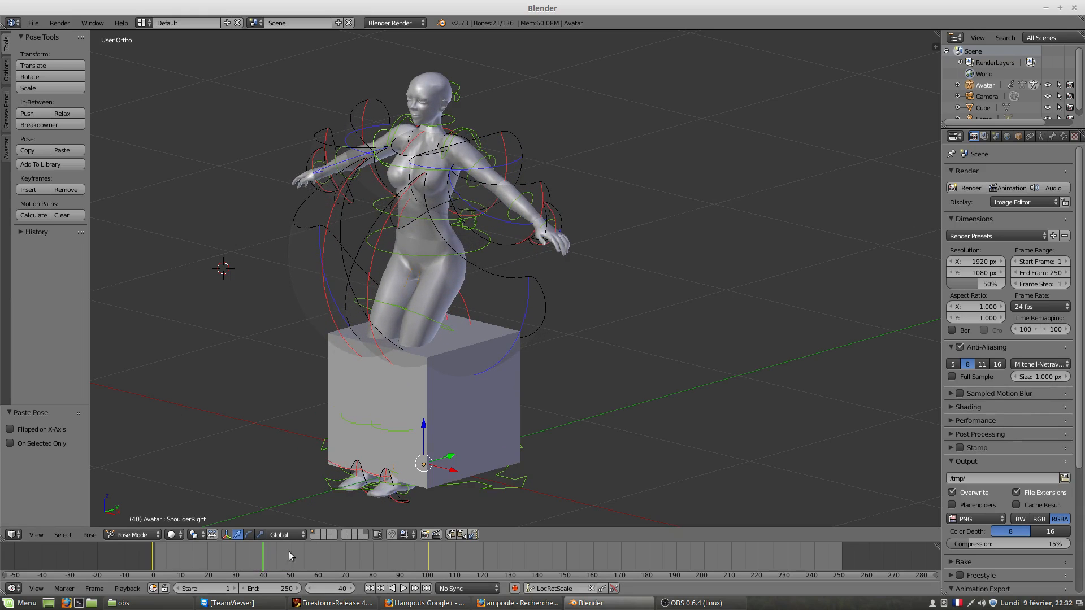
left_click(89, 534)
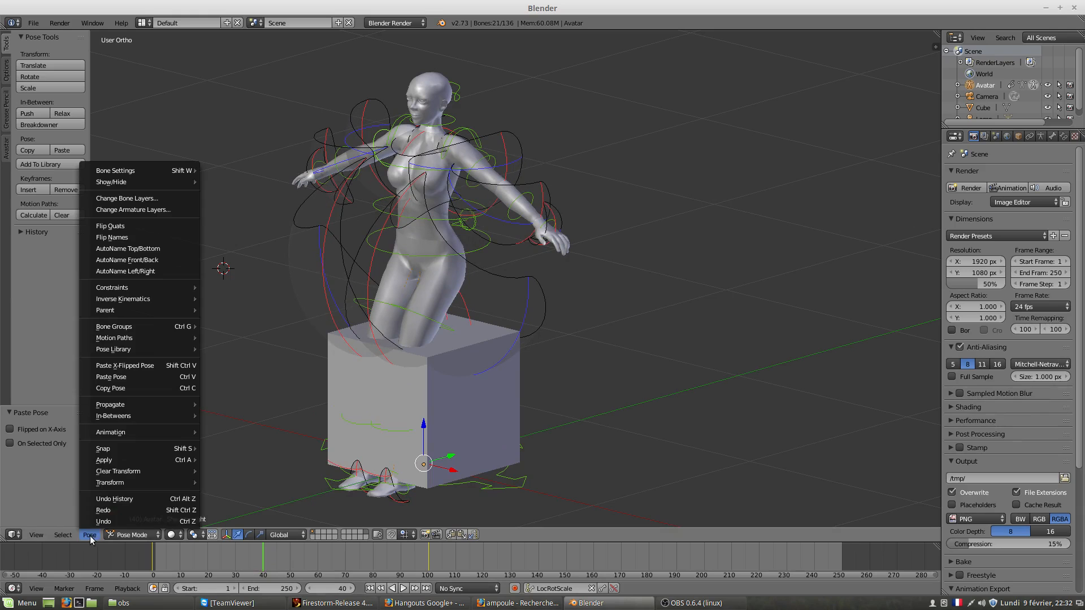
left_click(116, 377)
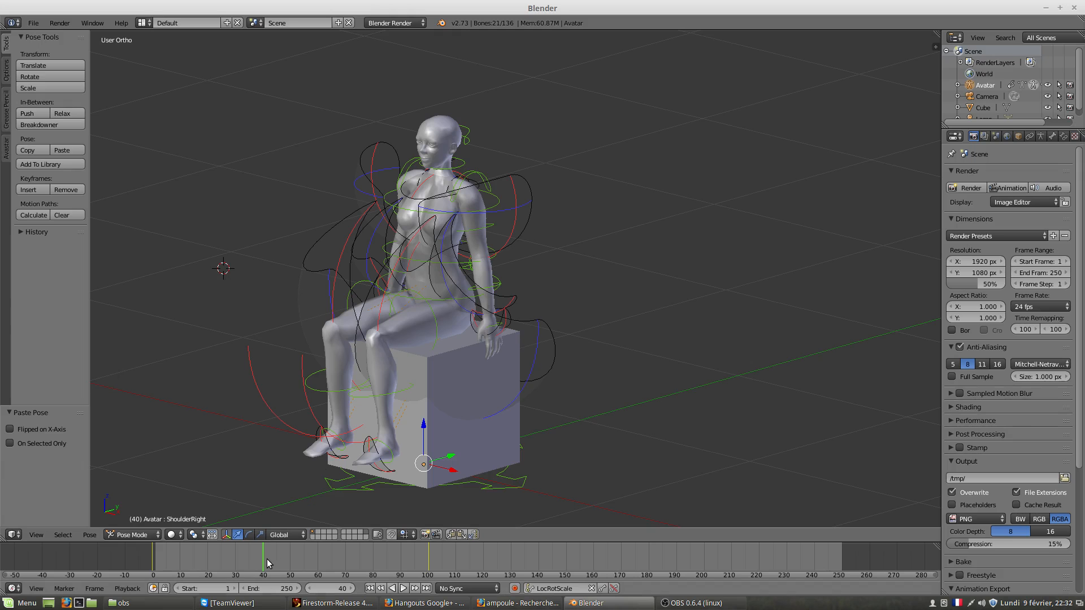
Turn on Flipped on X-Axis for the pose pasted at frame 40 and compare the mirrored result in front view.
left_click_drag(262, 560, 428, 568)
left_click(89, 535)
mouse_move(120, 469)
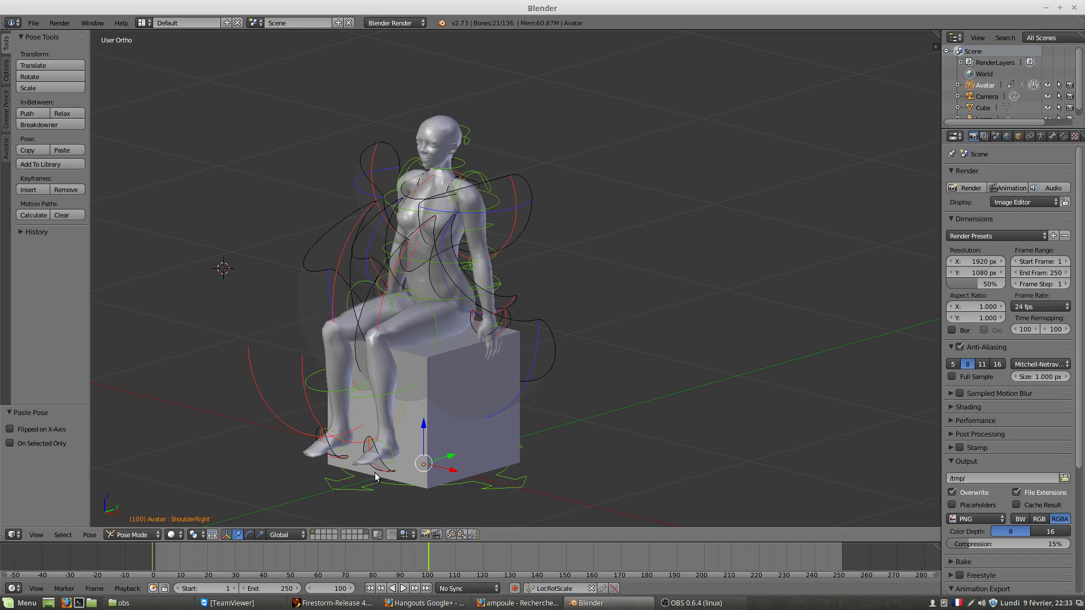
left_click(22, 431)
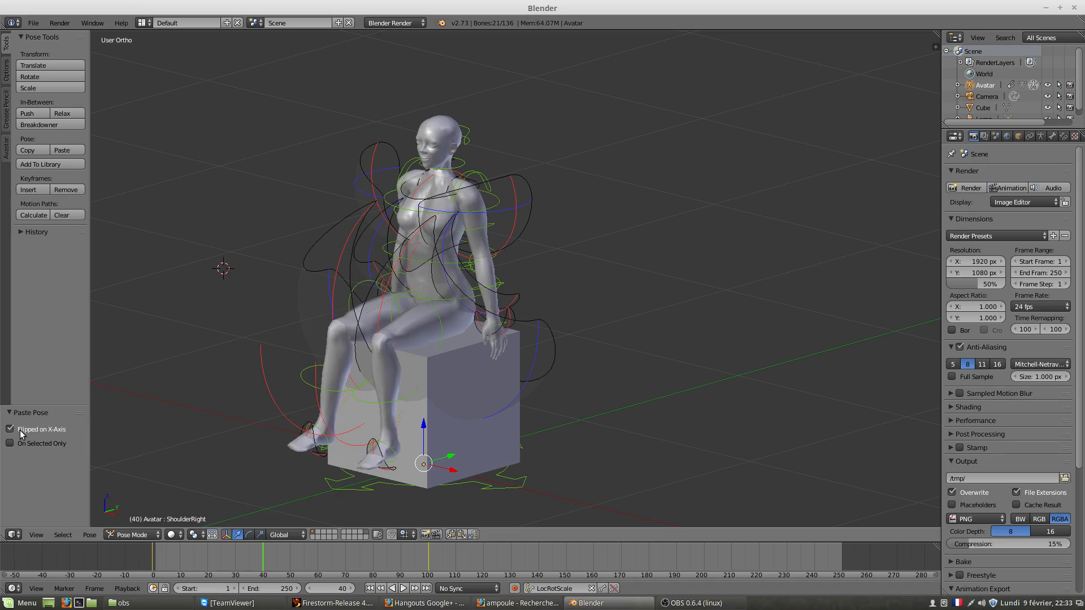
left_click(26, 429)
left_click(26, 428)
left_click(25, 427)
left_click(25, 430)
key("KP_1")
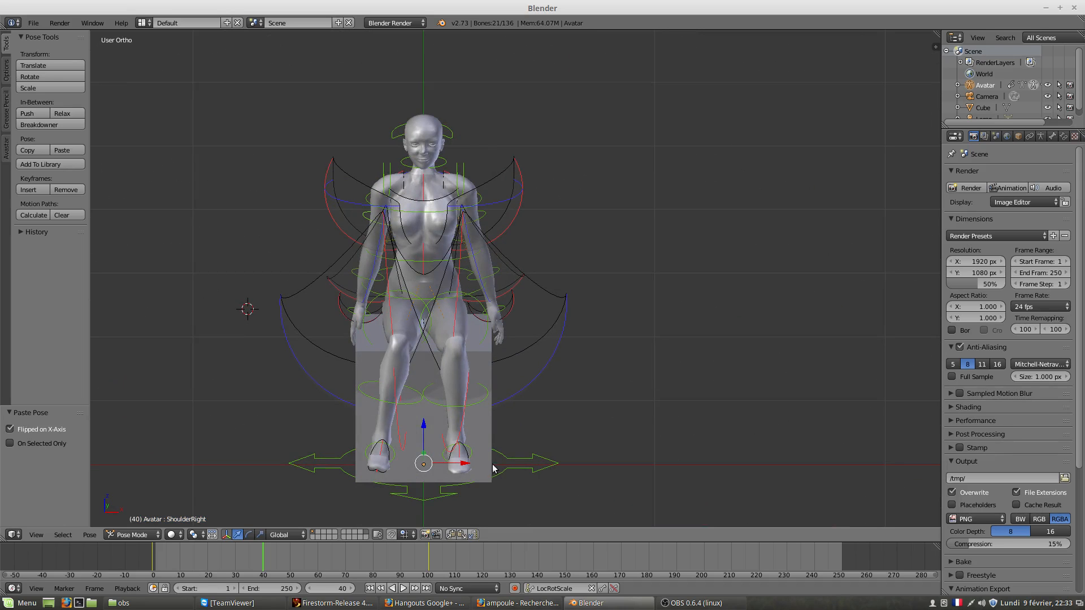
At frame 98, move the left wrist bone about 0.35 along X and 0.71 along Z, and copy its pose.
left_click_drag(263, 560, 423, 553)
right_click(491, 323)
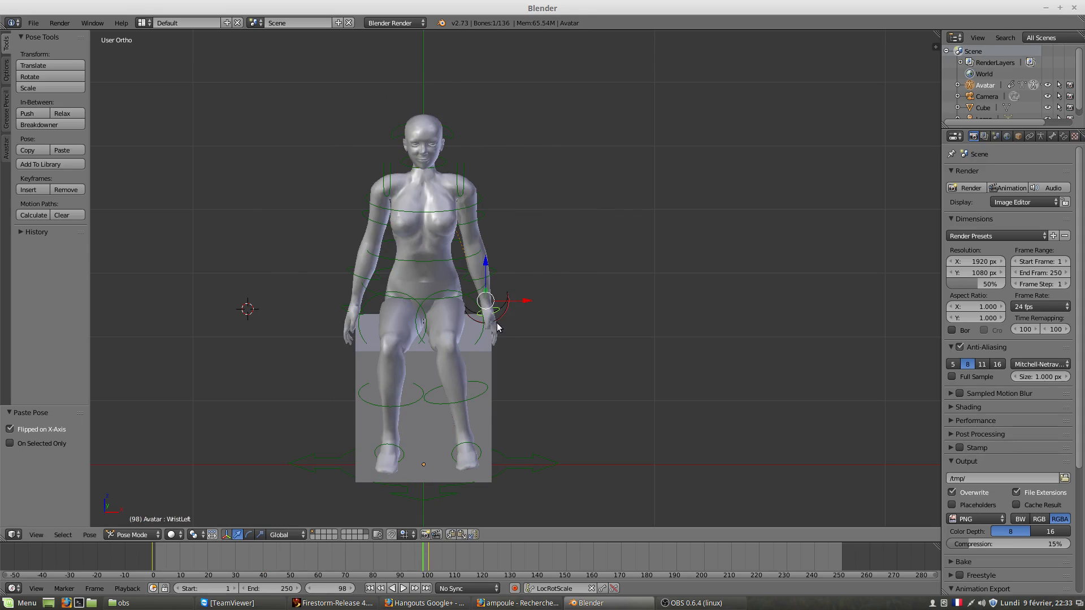
left_click_drag(516, 300, 525, 154)
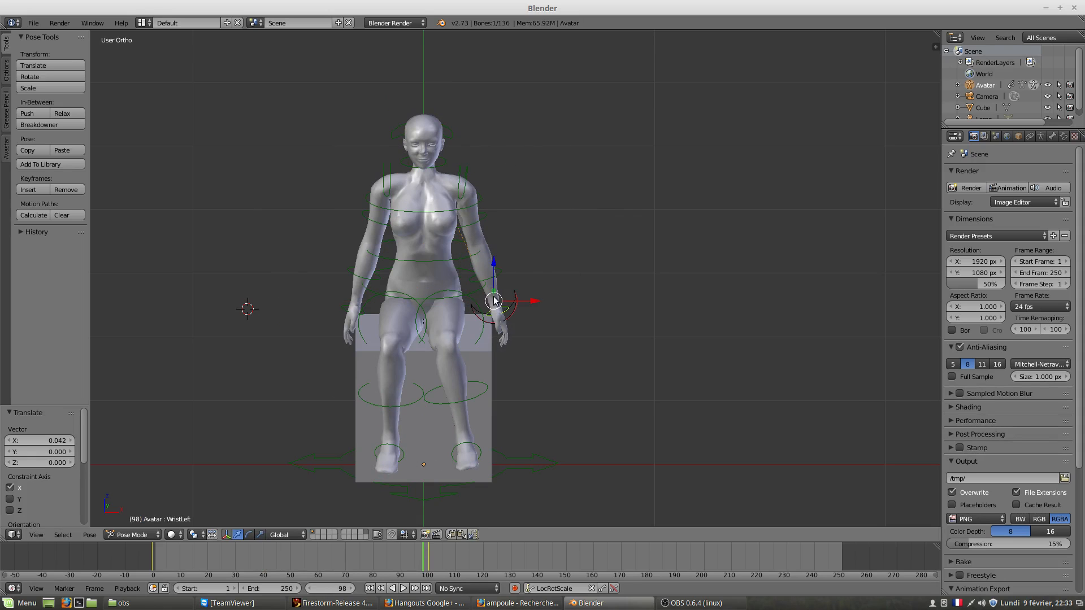
left_click_drag(492, 282, 618, 169)
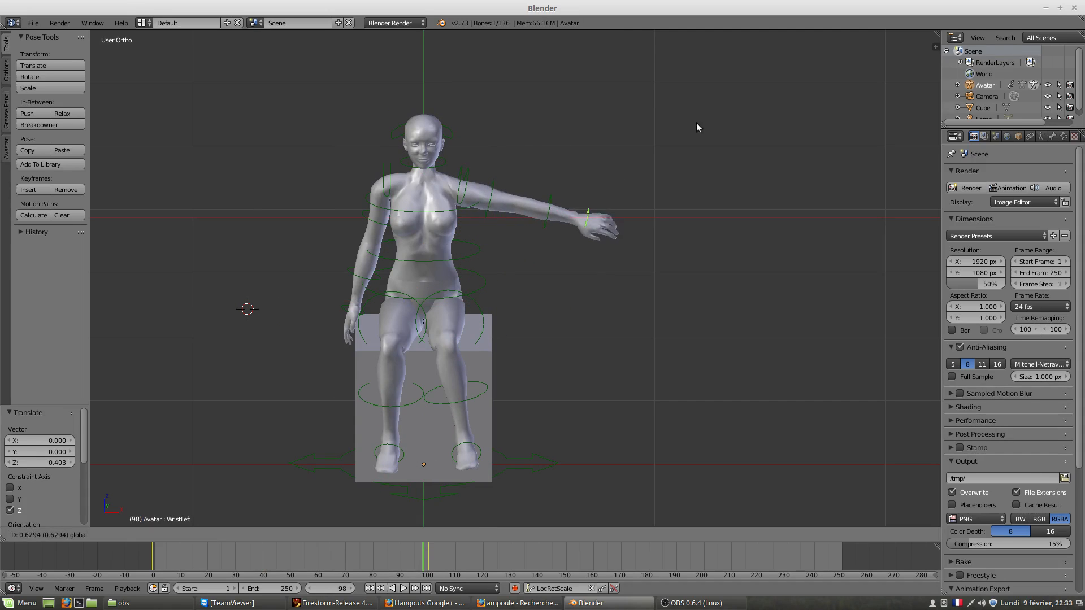
key("x")
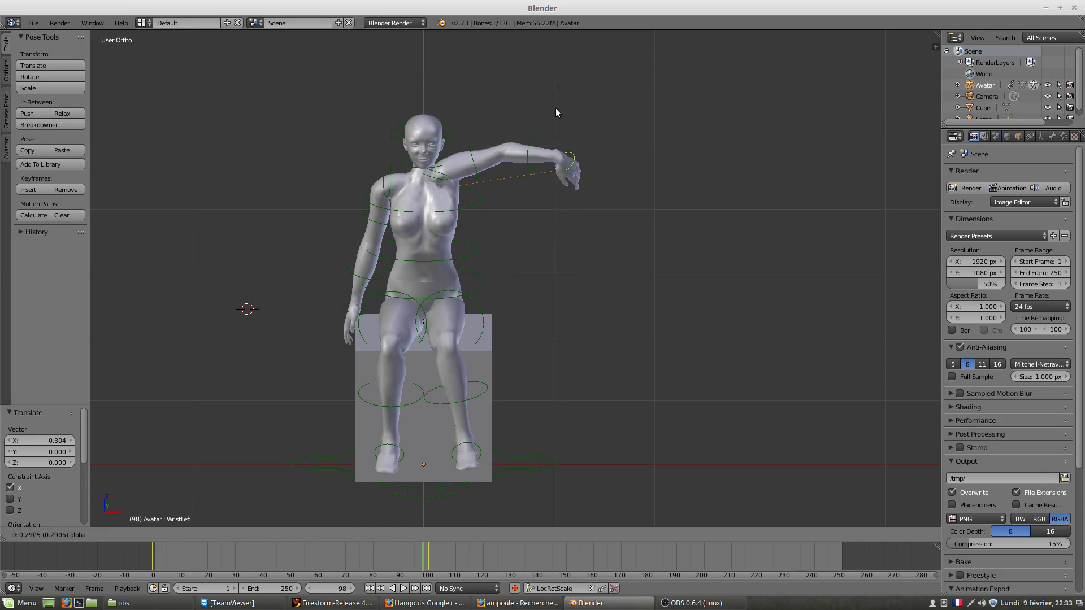
left_click(554, 95)
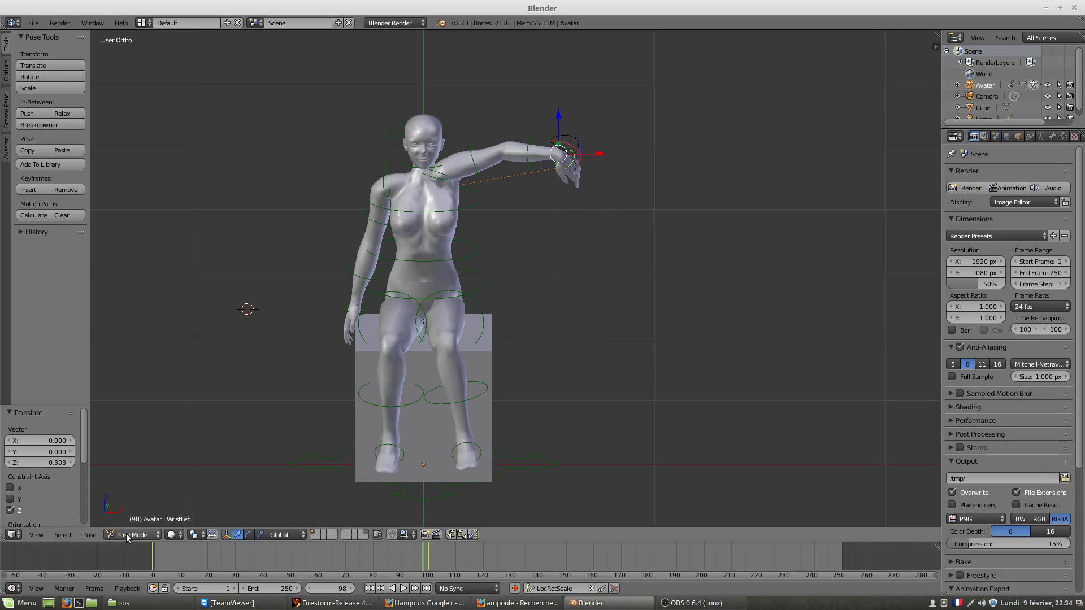
left_click(90, 534)
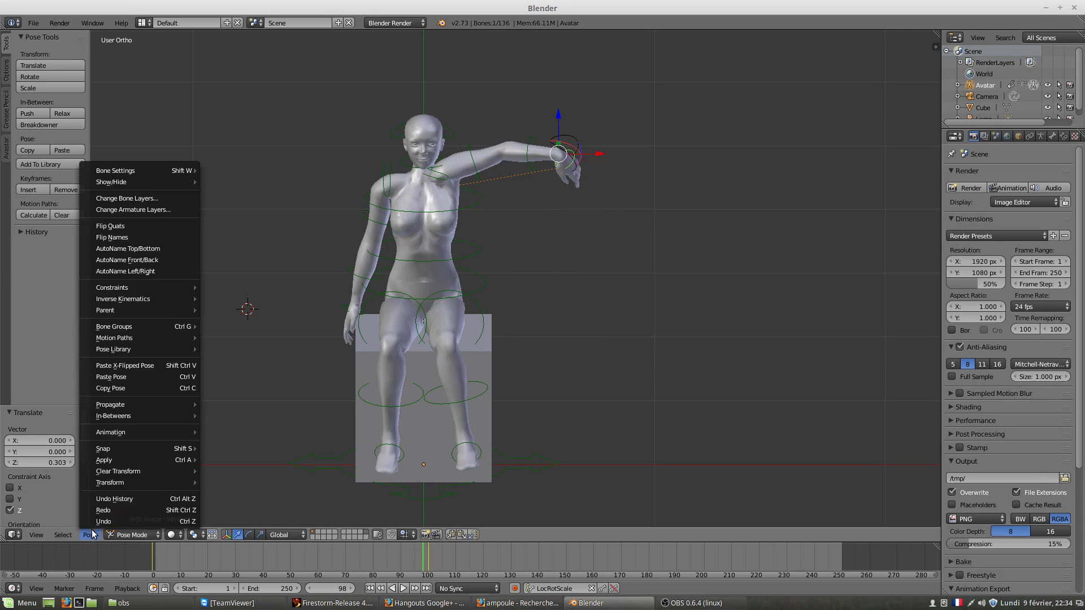
left_click(100, 388)
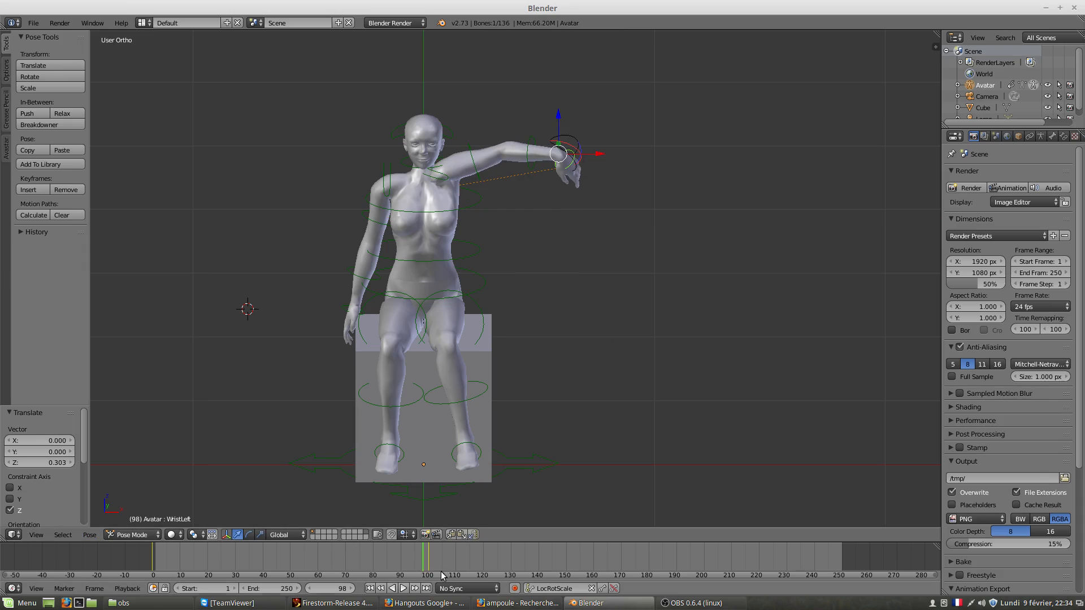
Try pasting the copied wrist pose X-flipped at frame 161 and undo the paste.
left_click_drag(419, 556, 464, 554)
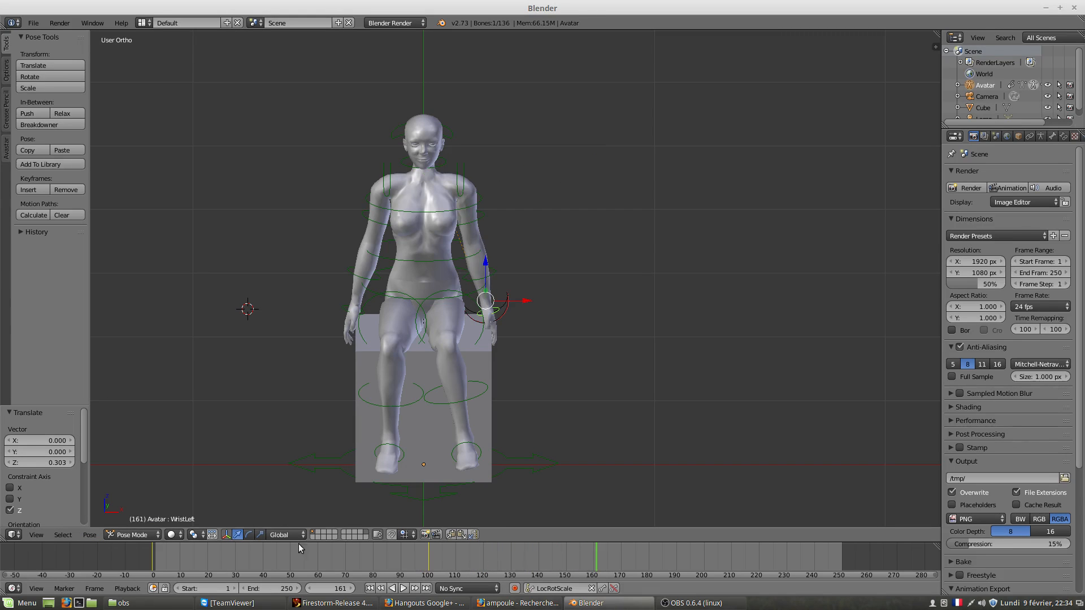
left_click(89, 535)
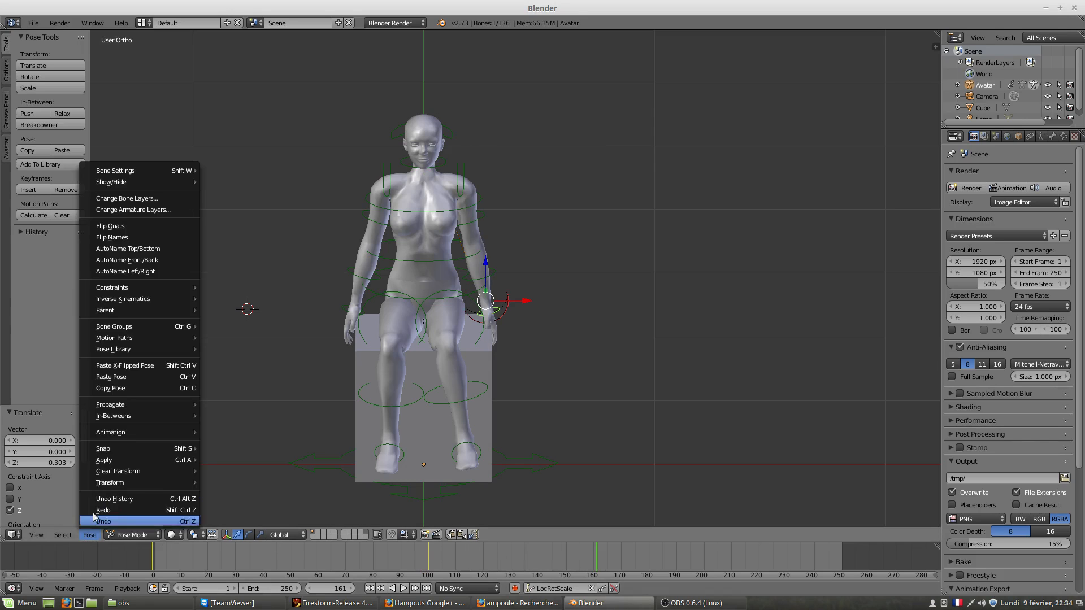
left_click(151, 364)
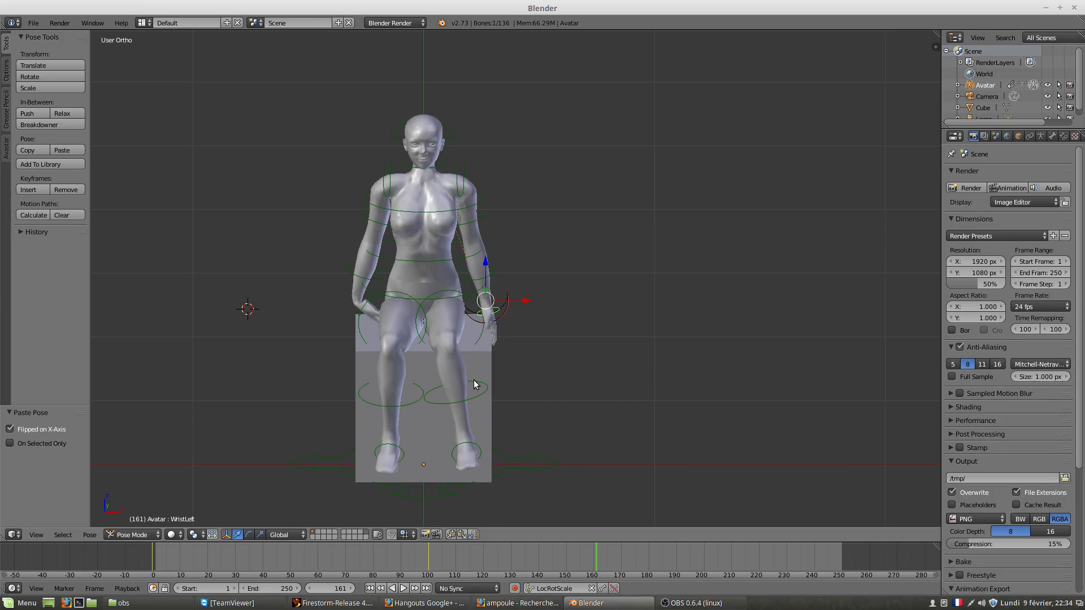
key("ctrl+z")
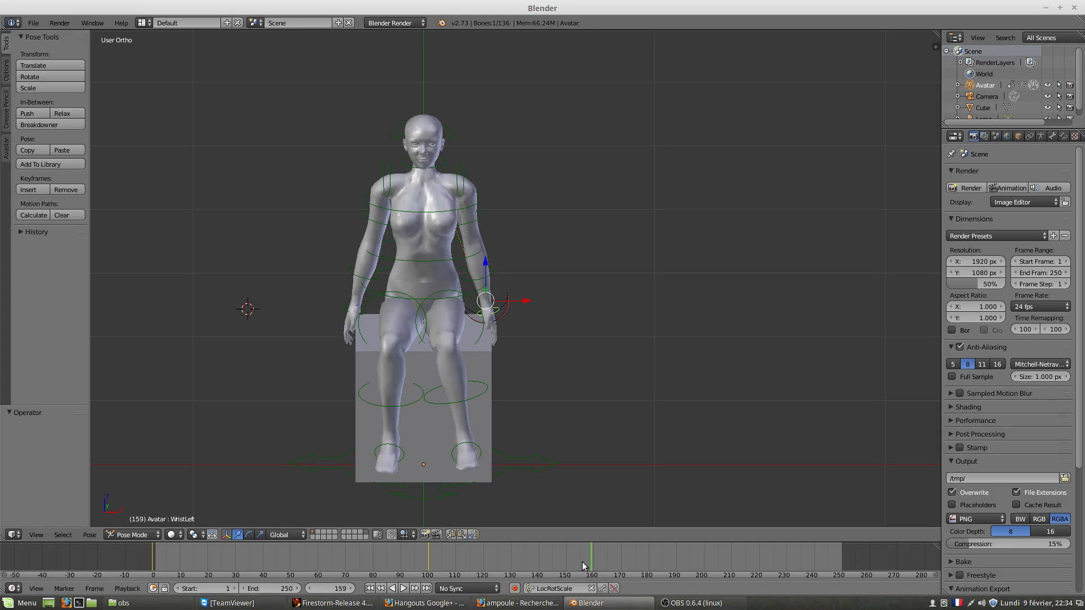
At frame 121, raise the left wrist bone about 0.43 along Z, slightly outward, so the hand sits beside the chest.
left_click_drag(449, 558, 486, 553)
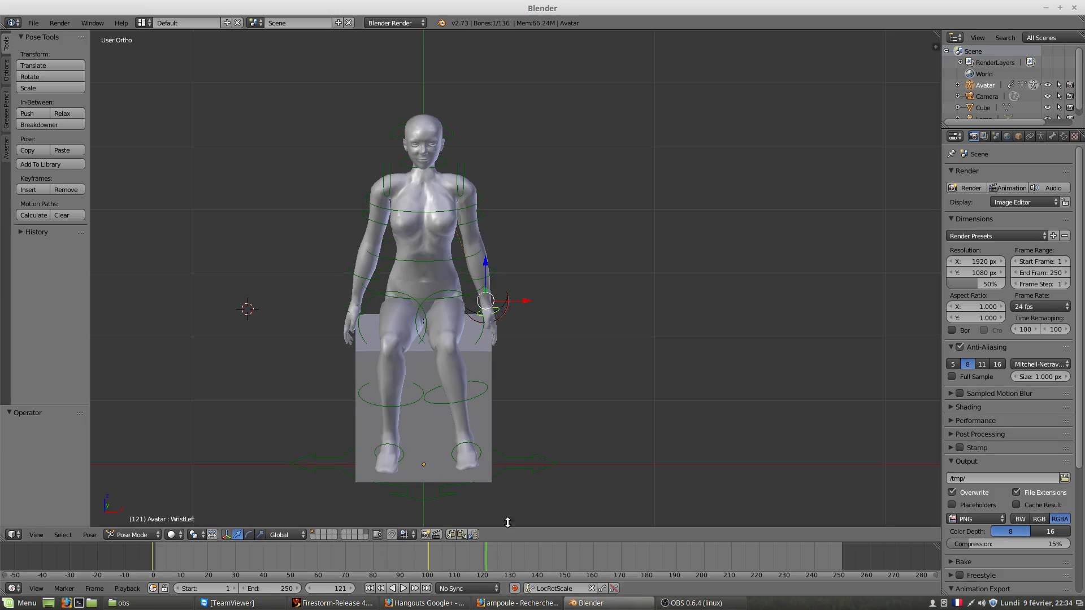
left_click(500, 305)
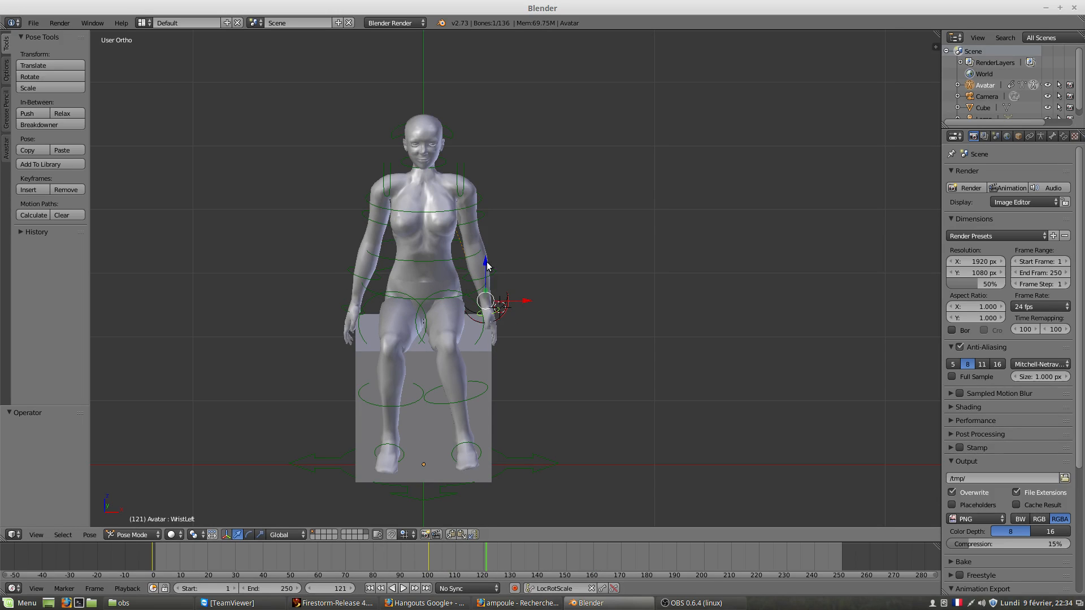
left_click_drag(487, 266, 579, 192)
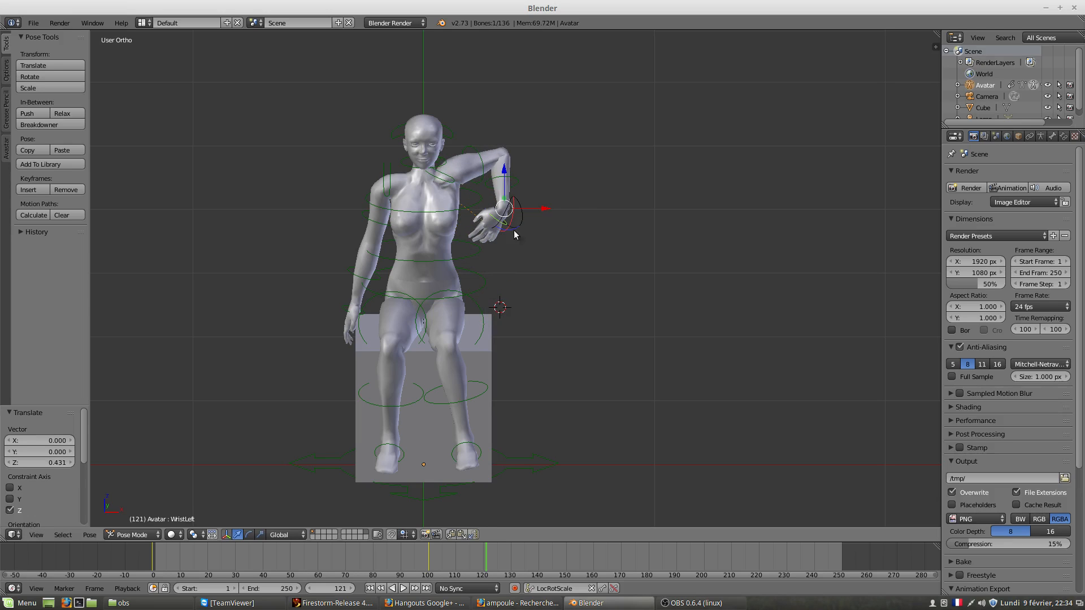
Add the left elbow, shoulder and collar bones to the wrist selection and copy the raised arm's pose.
right_click(465, 152, "shift")
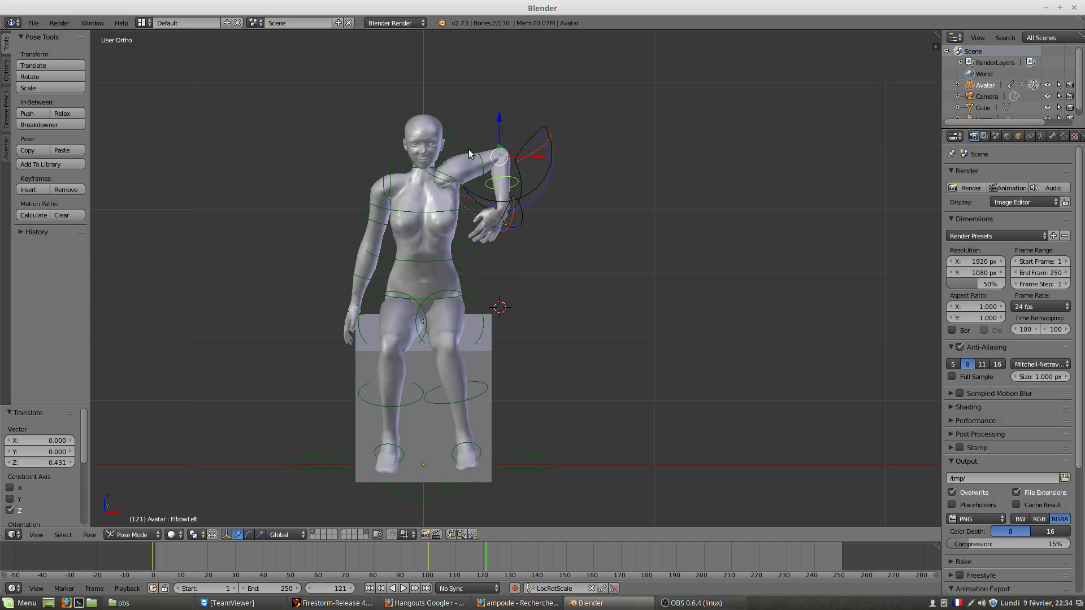
right_click(469, 149, "shift")
right_click(450, 180, "shift")
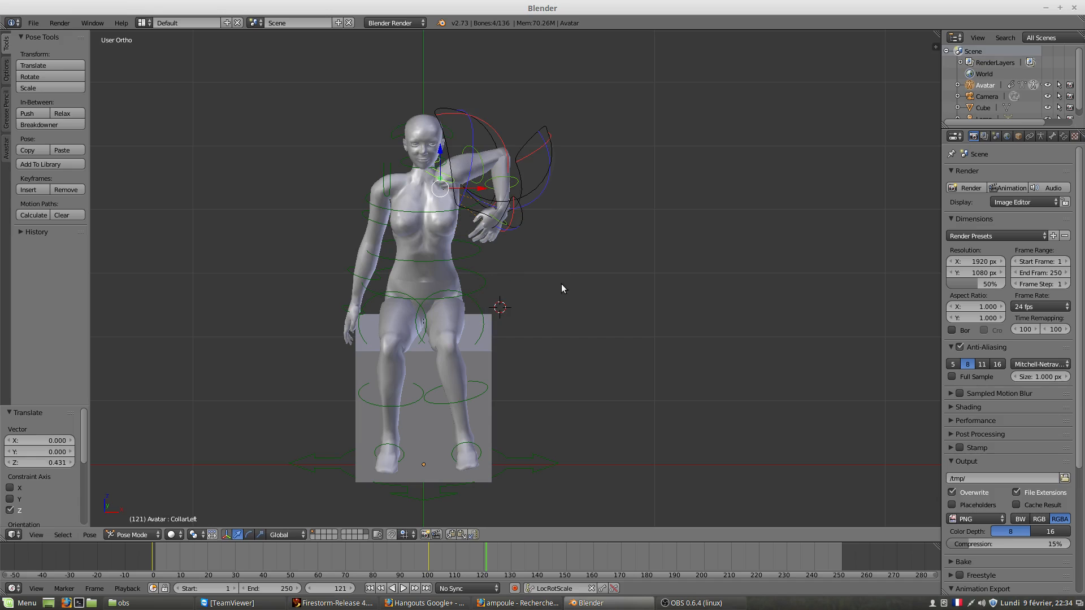
left_click(90, 534)
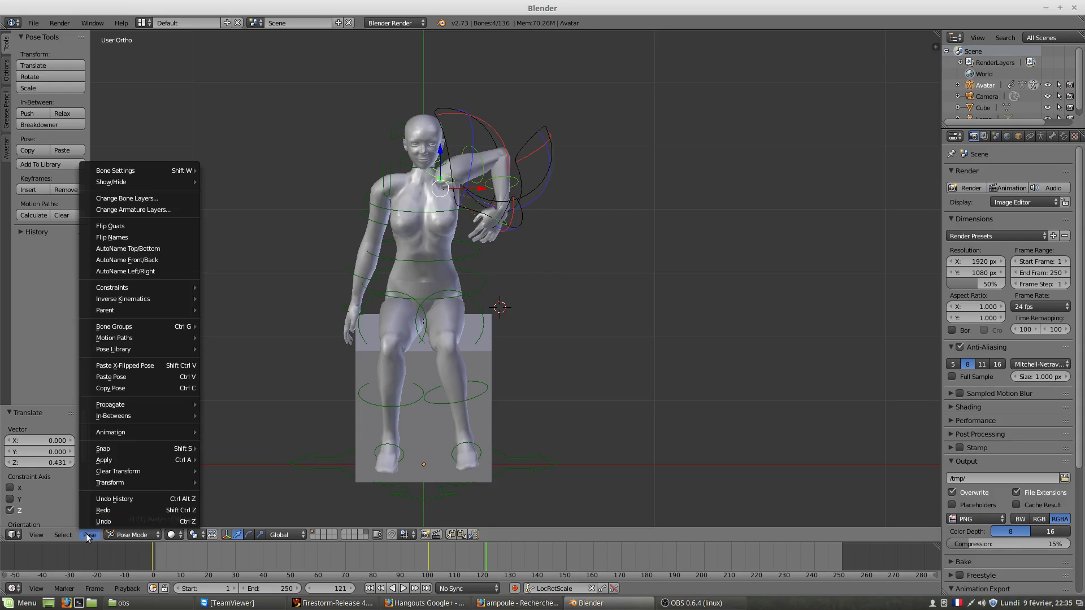
left_click(110, 387)
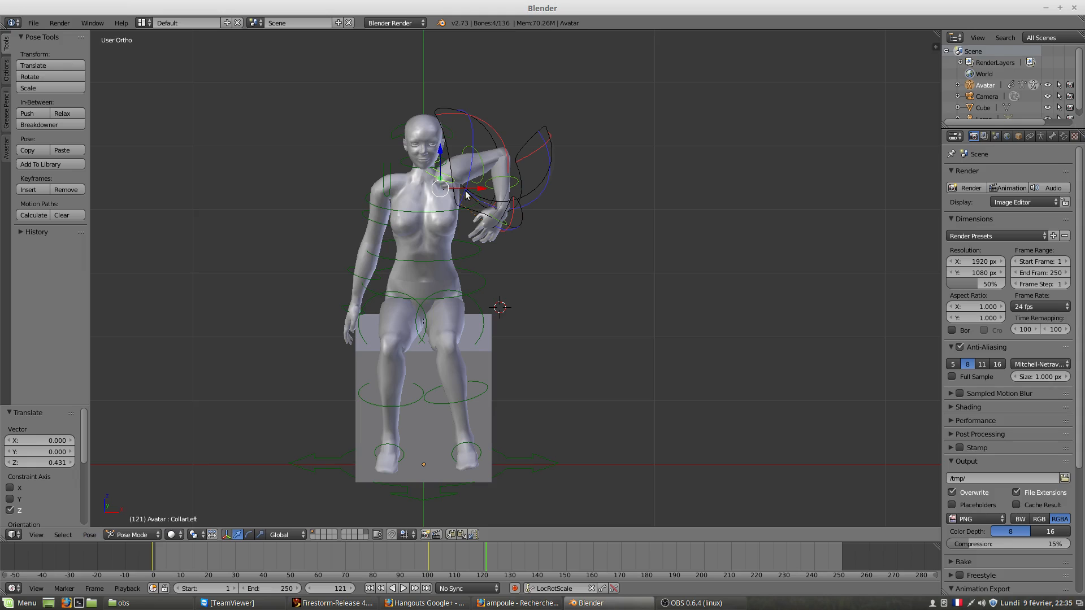
Paste the copied arm pose X-flipped at frame 140 and insert a LocRotScale keyframe.
left_click(490, 557)
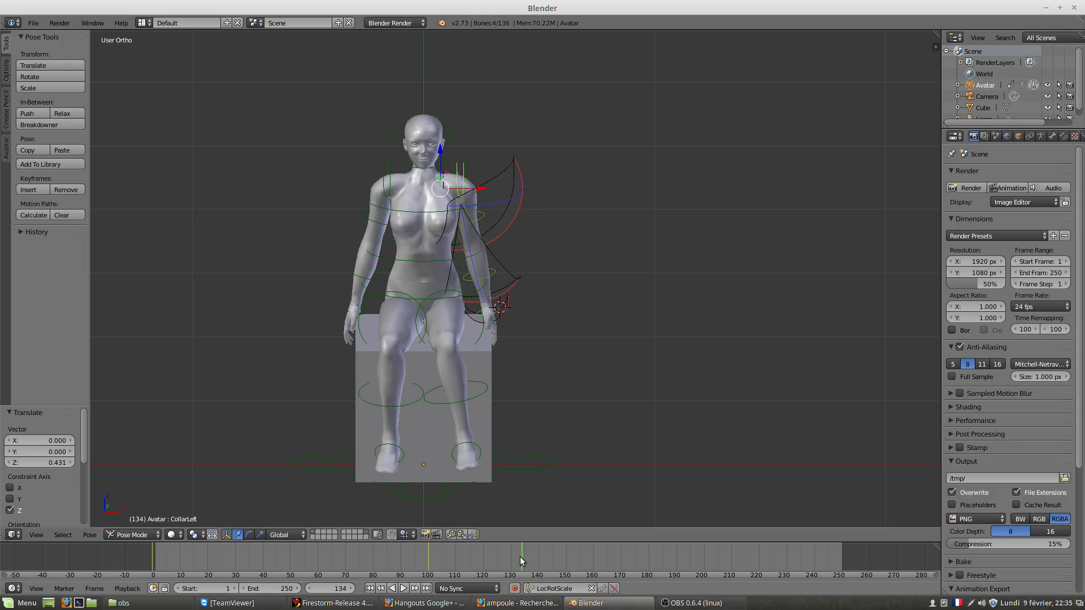
left_click_drag(520, 557, 539, 557)
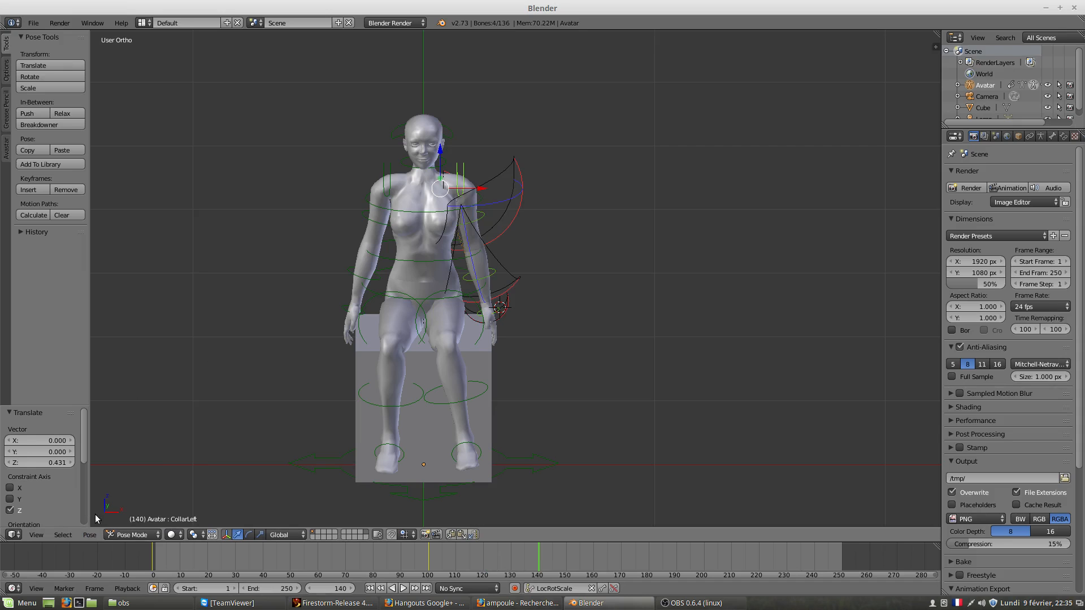
left_click(90, 534)
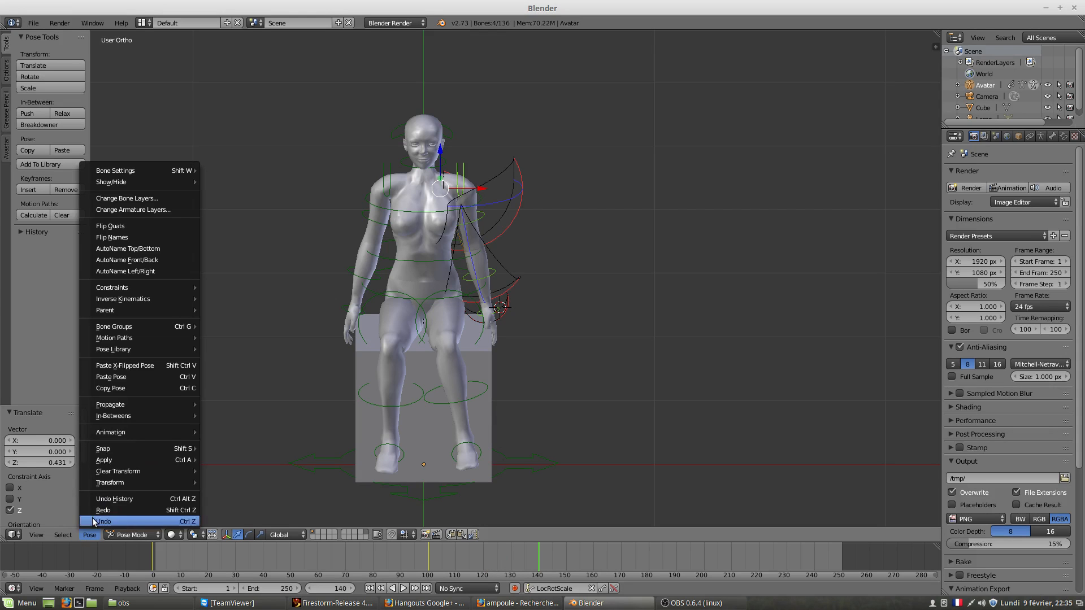
left_click(132, 365)
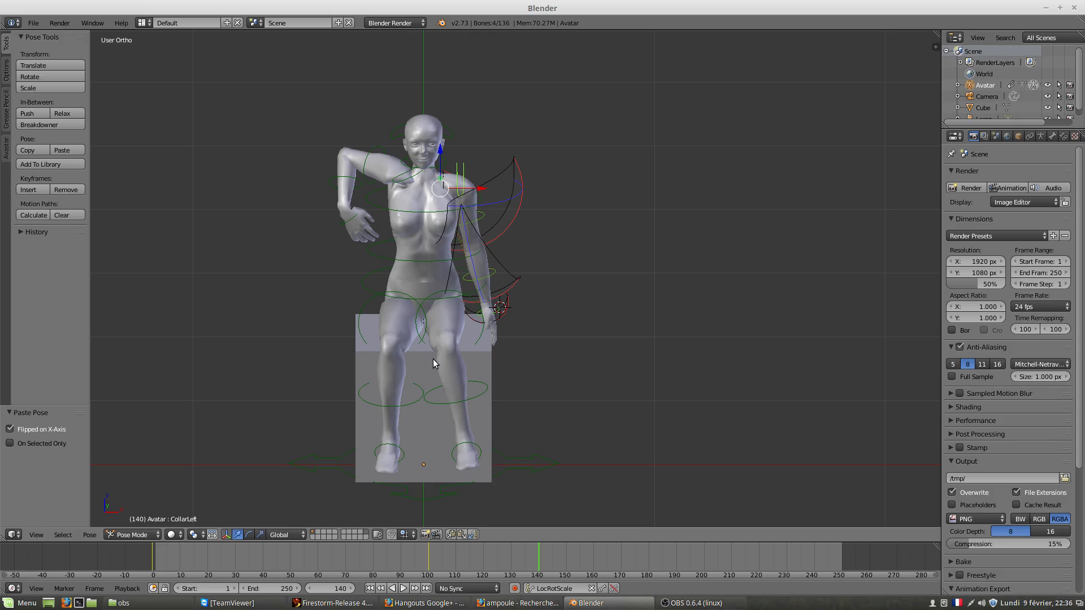
left_click(602, 589)
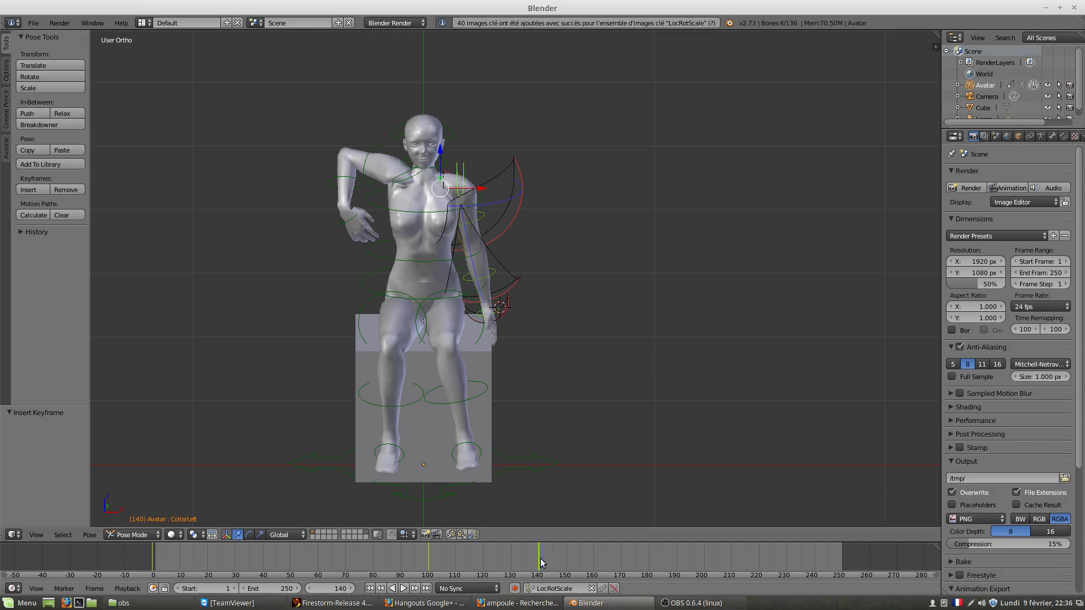
Paste the copied left arm pose unflipped at frame 180 and insert a LocRotScale keyframe.
left_click_drag(539, 562, 576, 560)
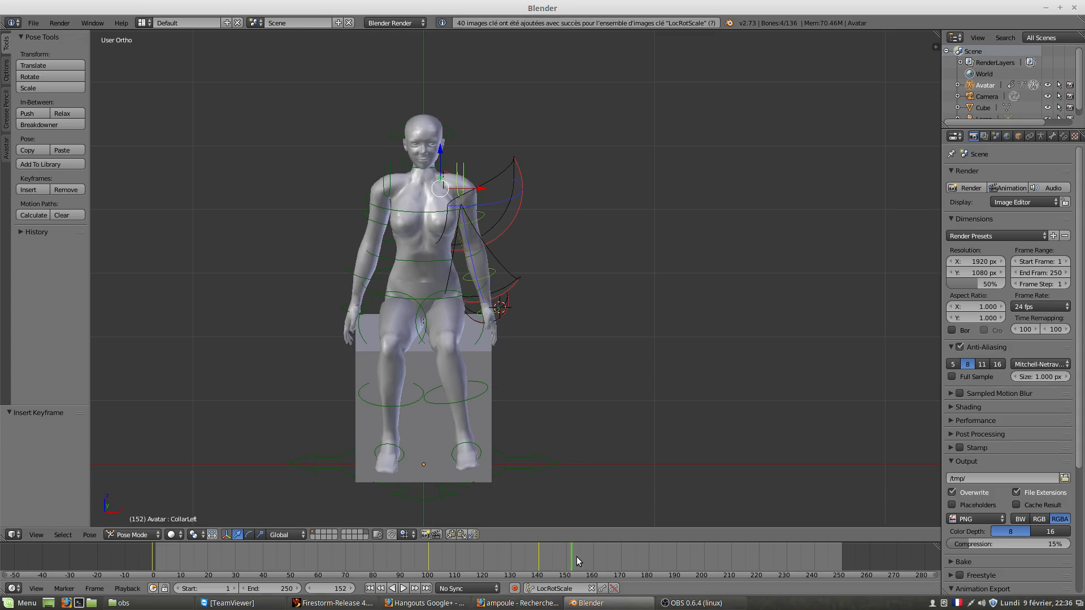
left_click_drag(644, 552, 649, 552)
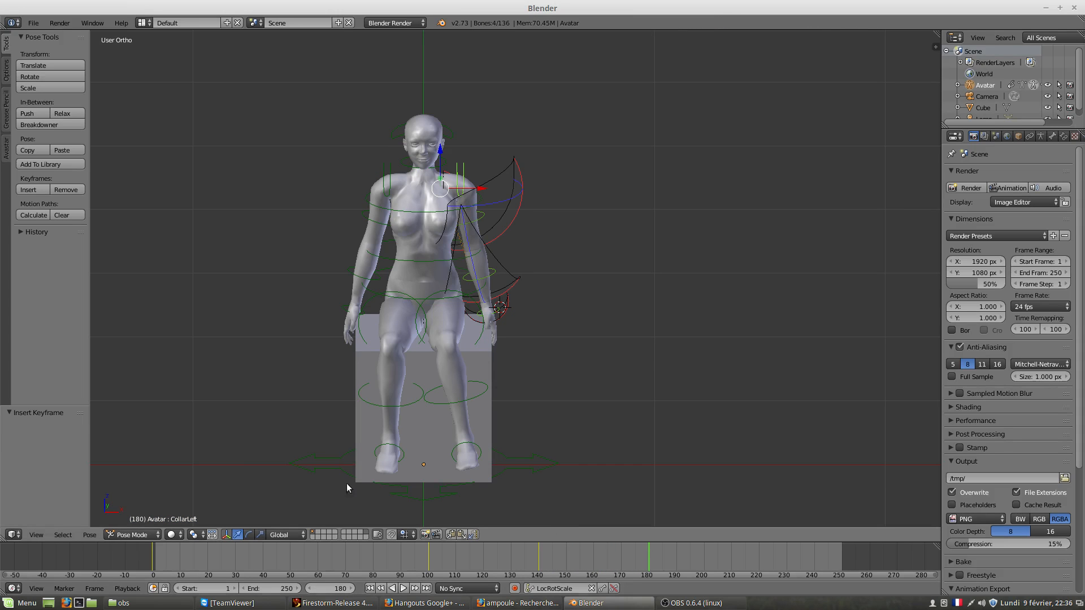
left_click(91, 534)
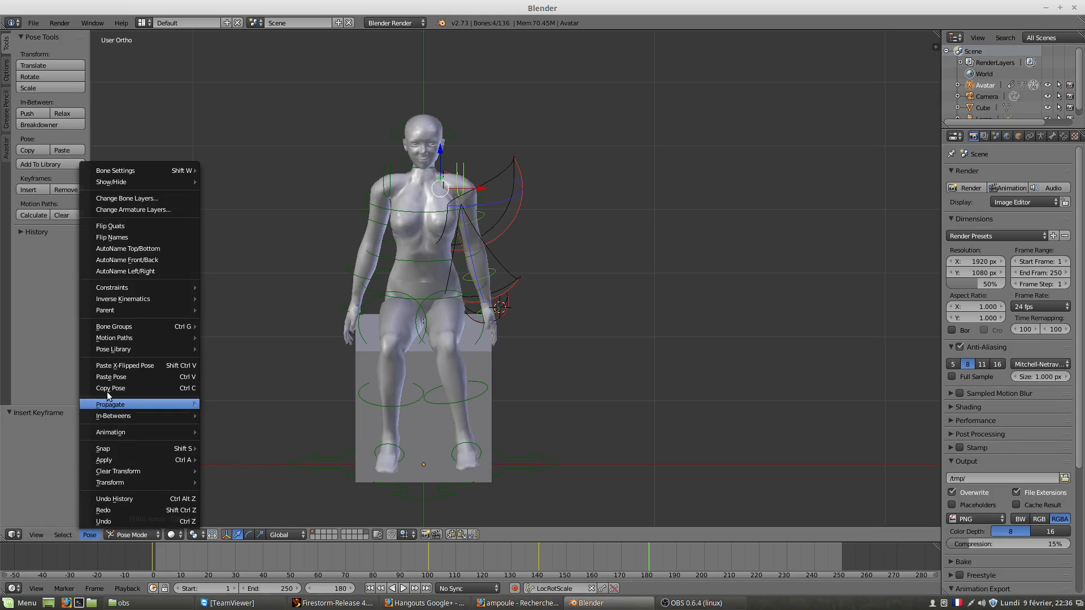
left_click(106, 377)
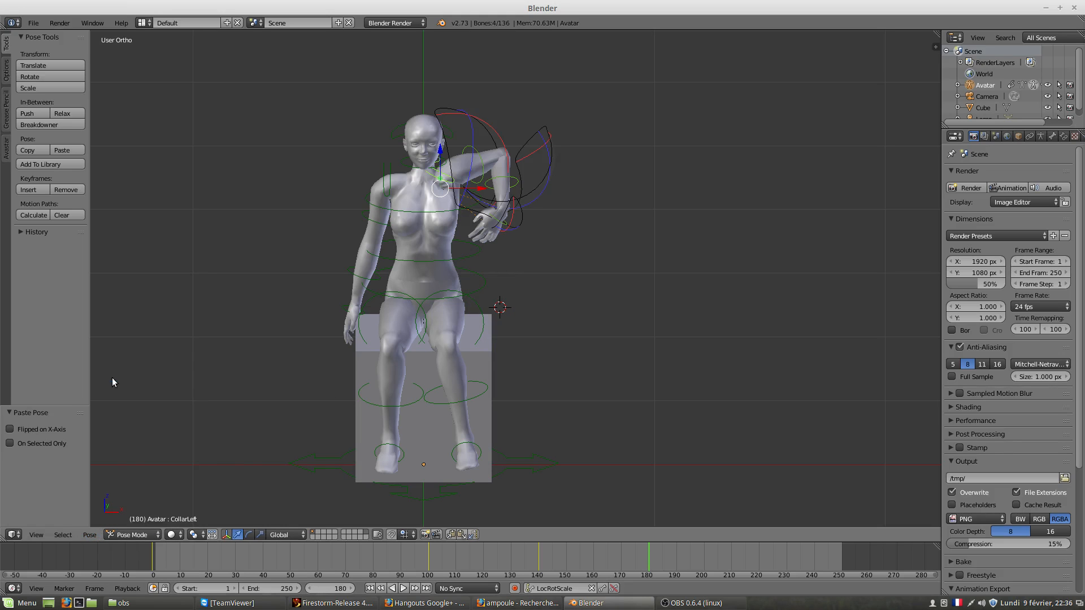
left_click(603, 588)
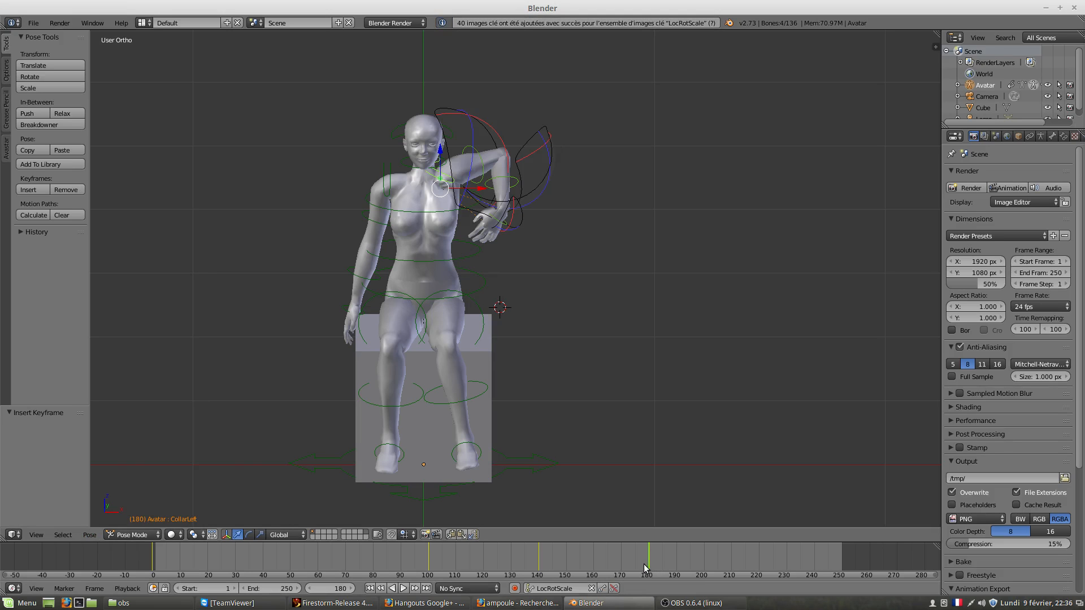
Copy the left arm's resting pose from frame 100, paste it at frame 230 and insert a LocRotScale keyframe.
left_click_drag(646, 563, 427, 560)
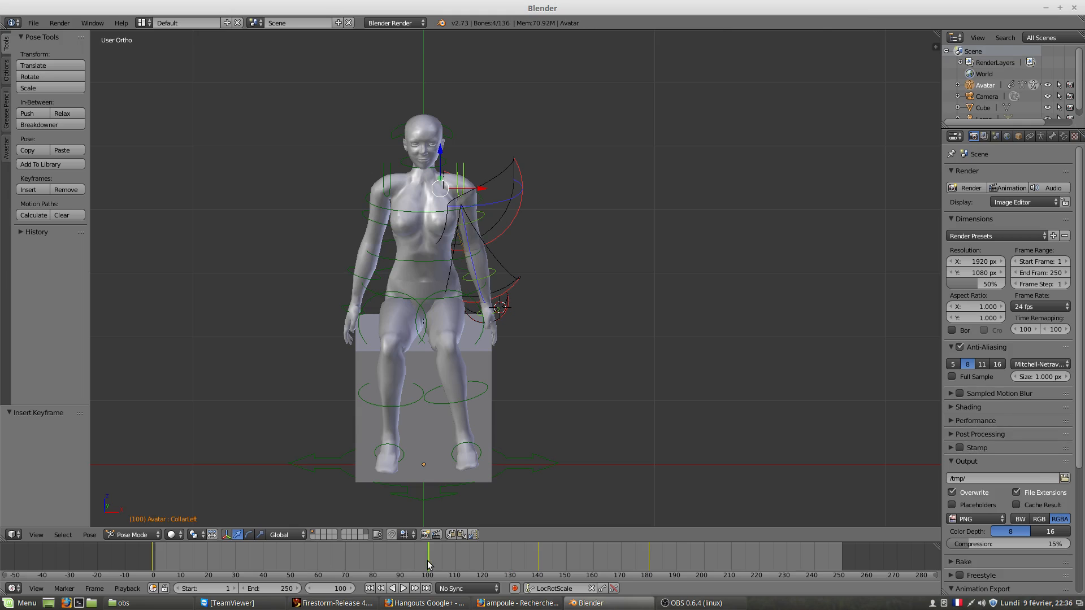
left_click(89, 534)
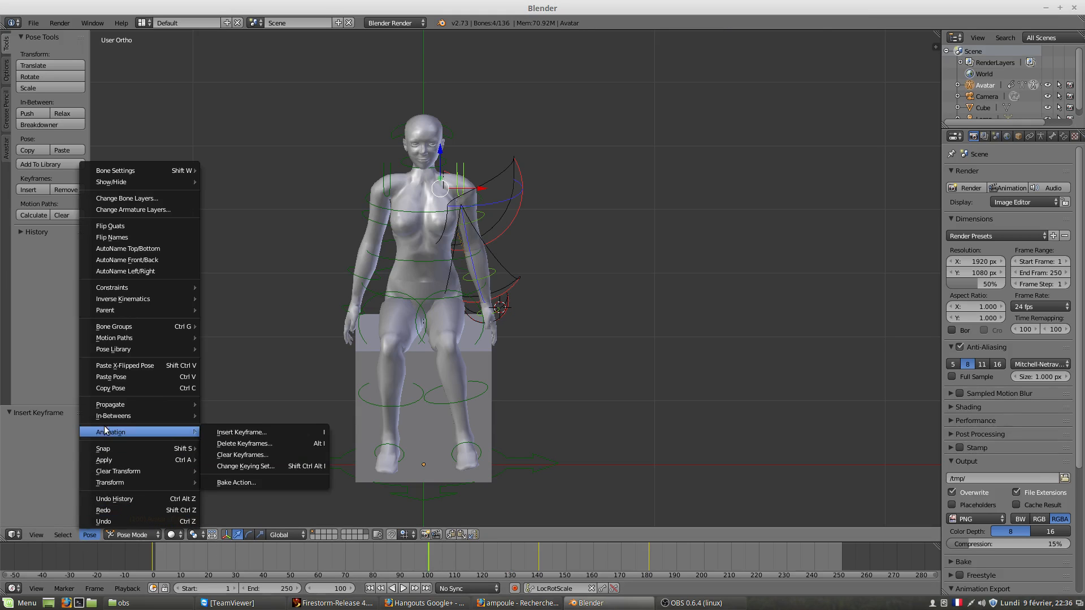
mouse_move(111, 349)
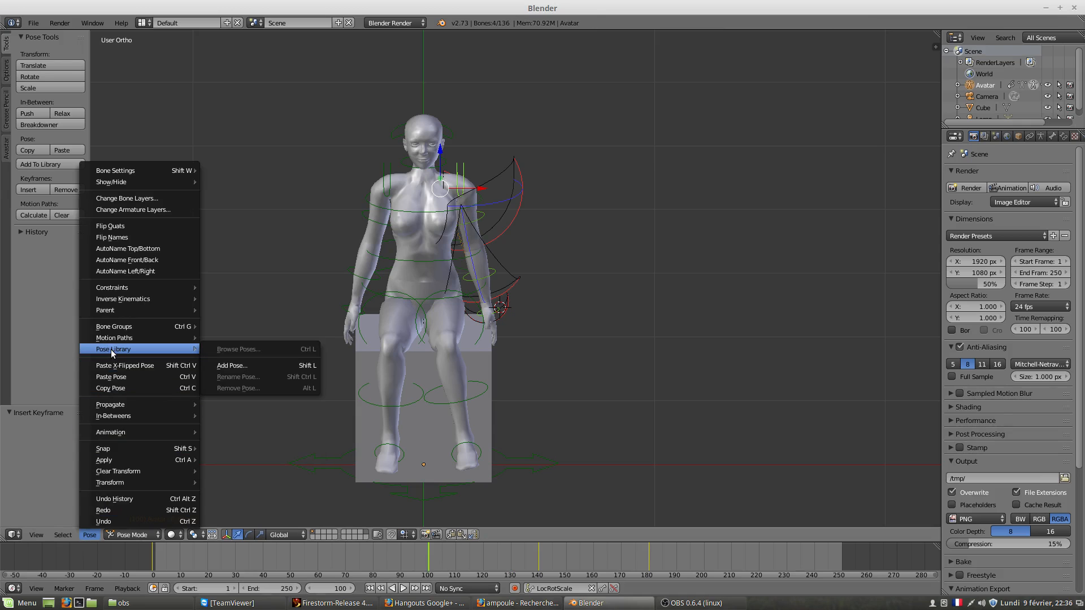
left_click(111, 390)
left_click_drag(426, 548, 785, 549)
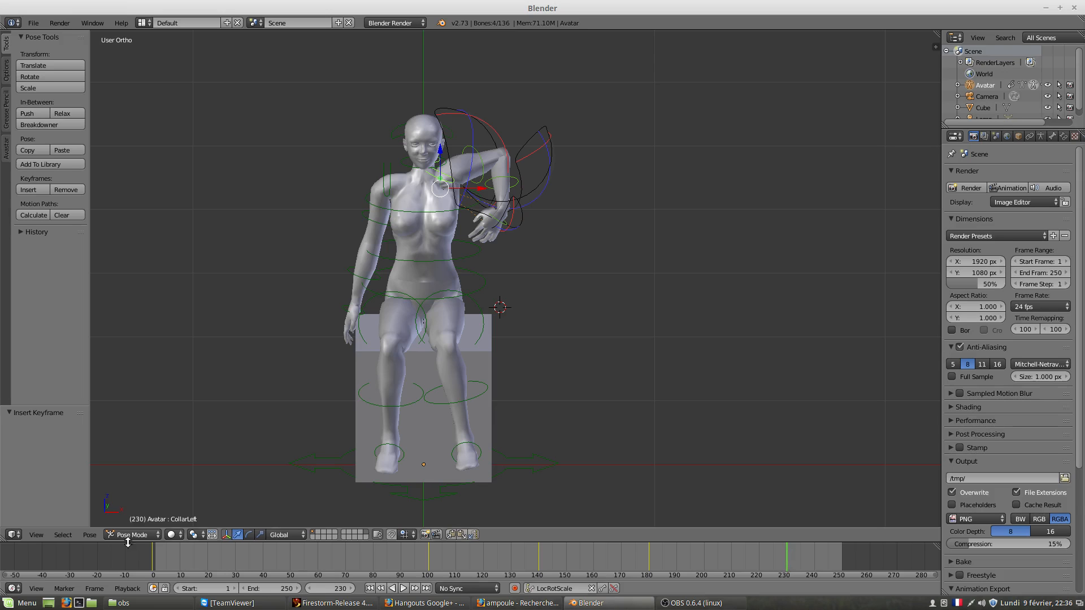
left_click(90, 535)
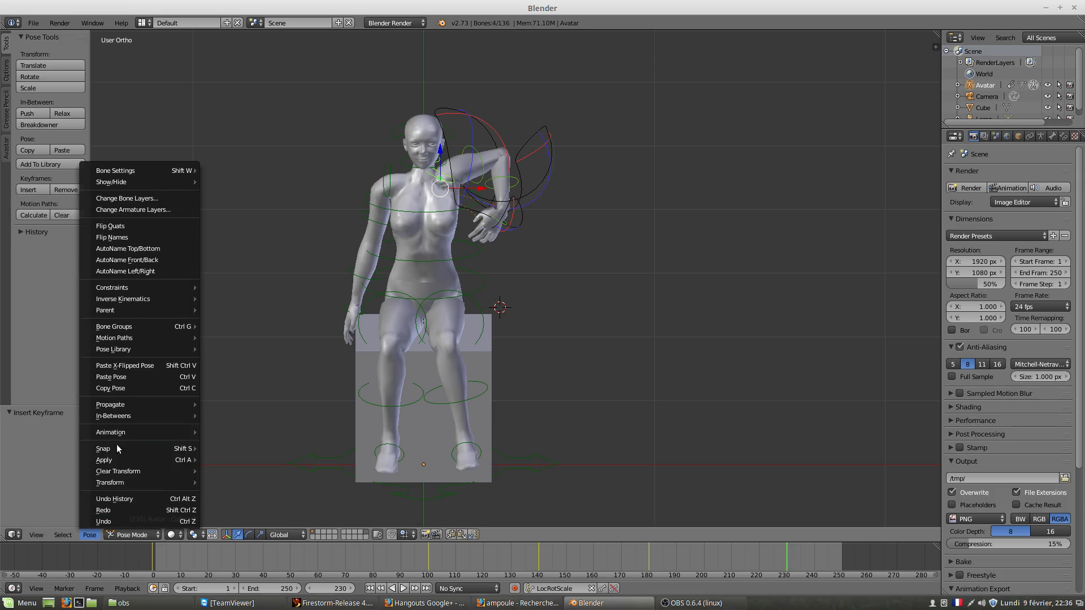
left_click(124, 378)
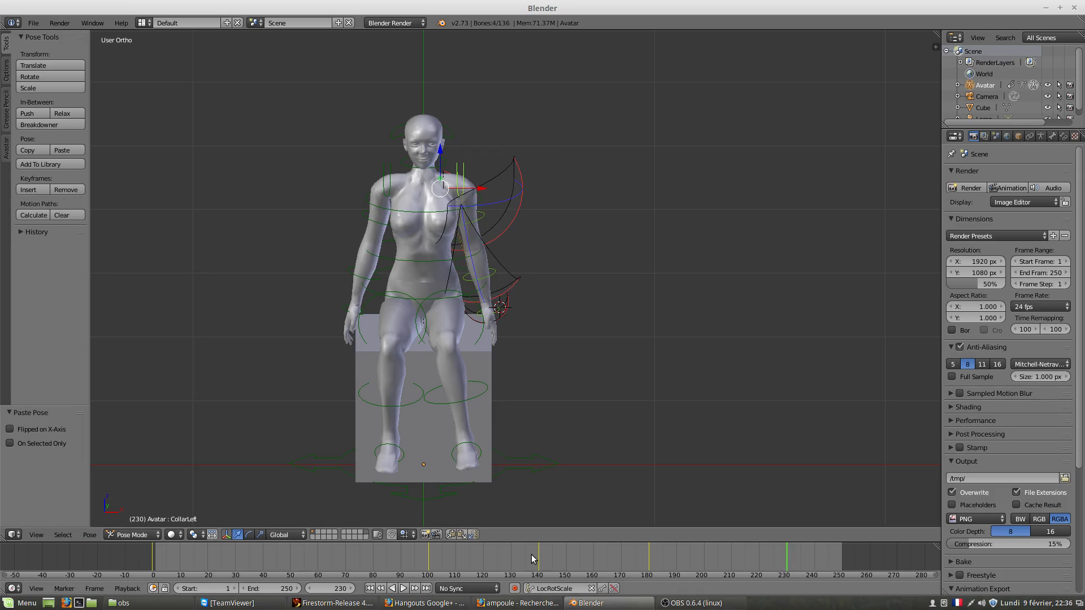
left_click(602, 589)
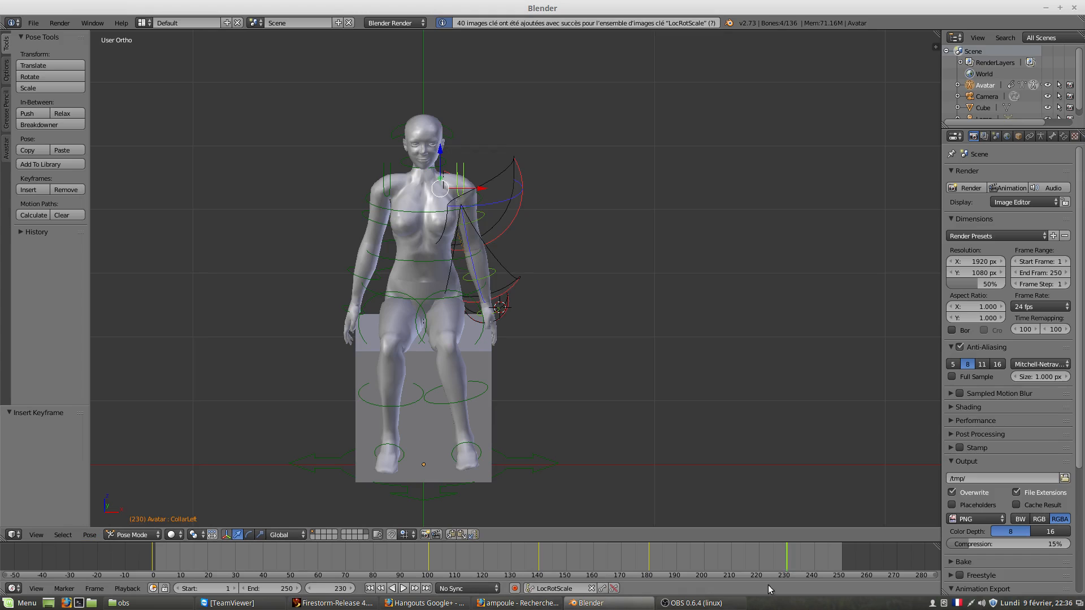
Copy the raised left arm pose from frame 180 and paste it X-flipped onto the right arm at frame 140.
left_click_drag(789, 558, 648, 572)
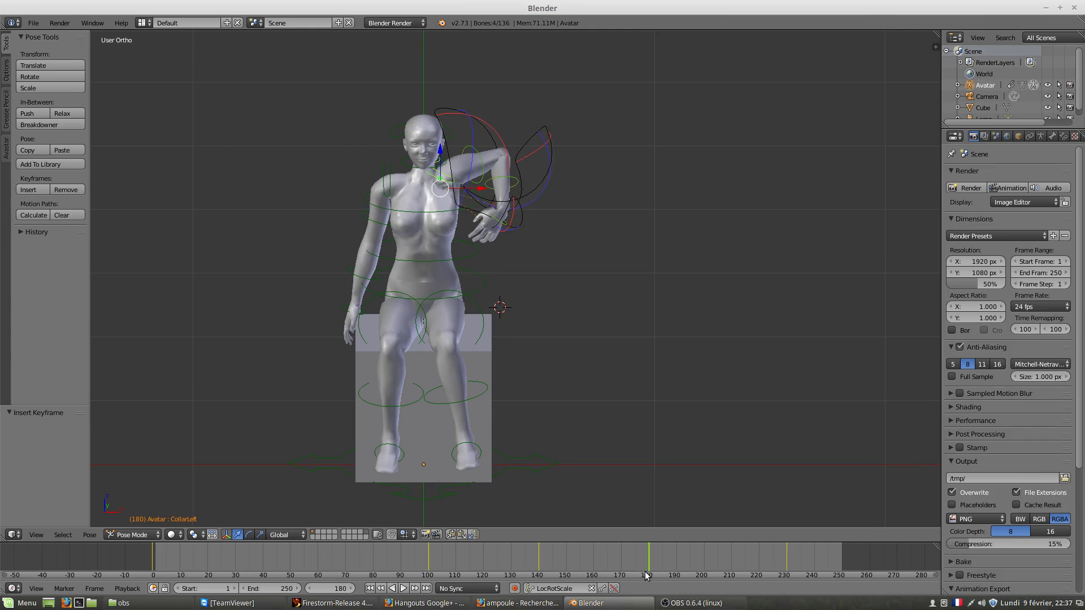
left_click(90, 534)
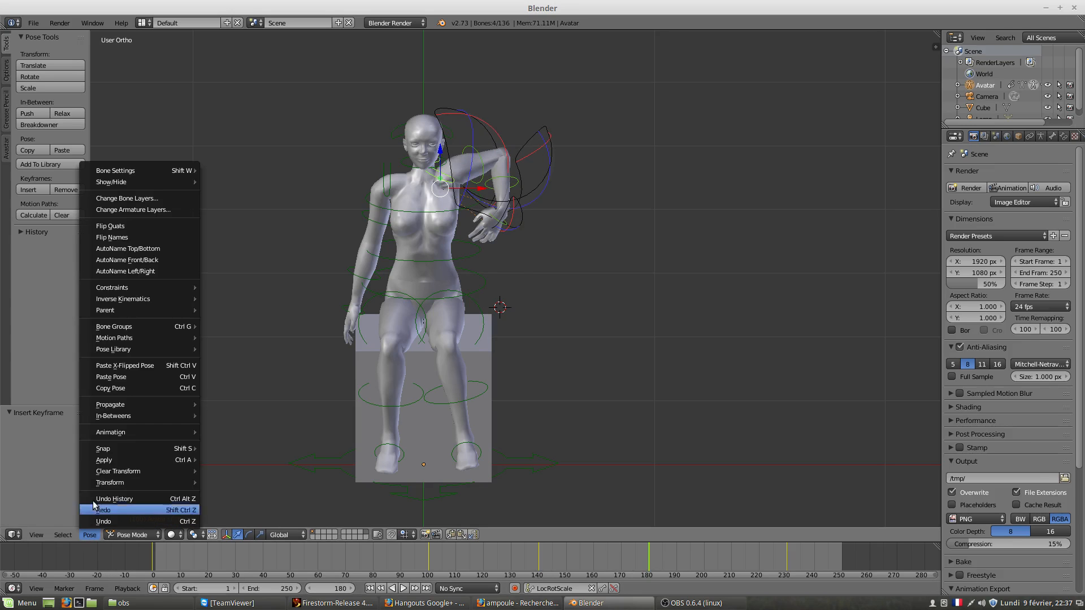
left_click(111, 388)
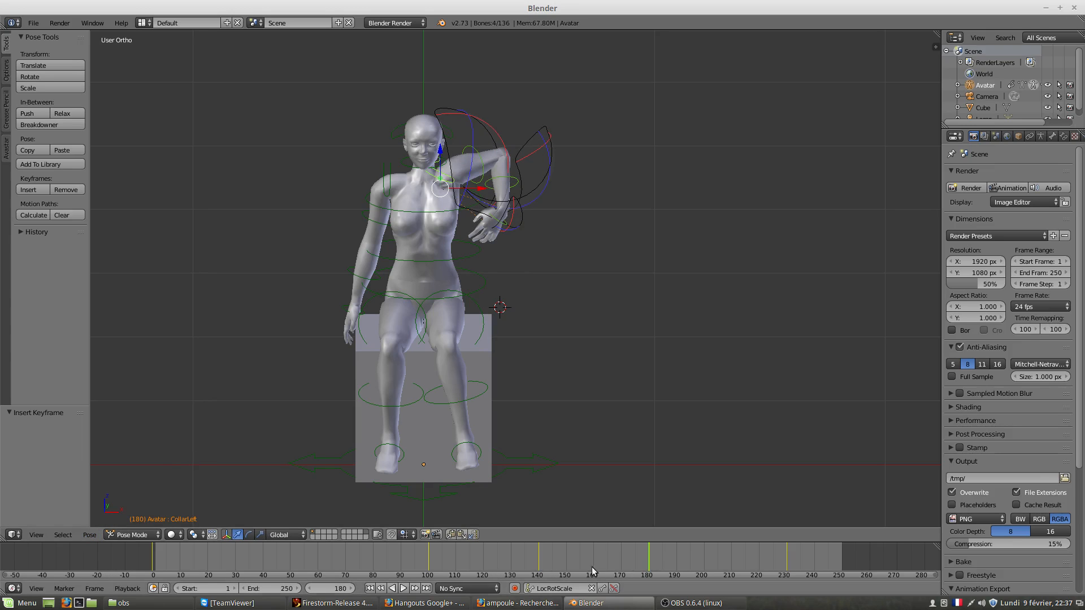
left_click_drag(648, 562, 537, 561)
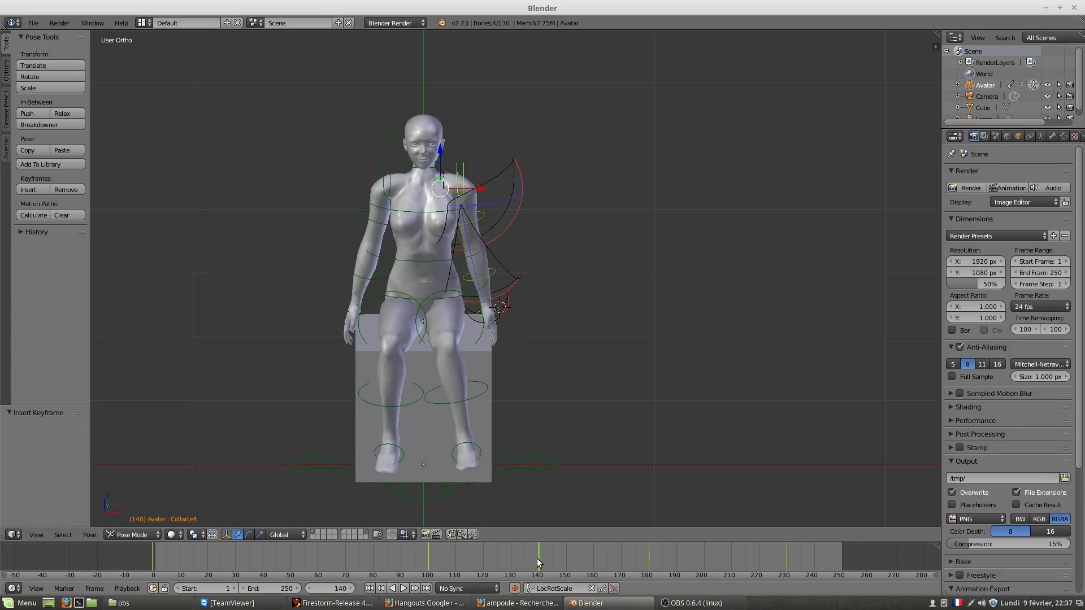
left_click(89, 535)
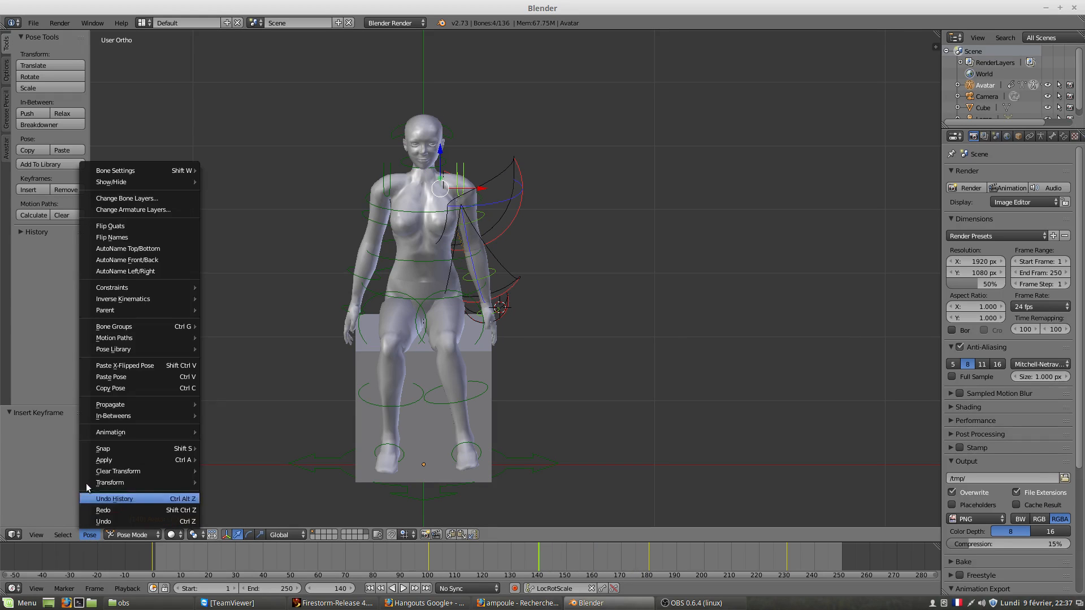
left_click(109, 367)
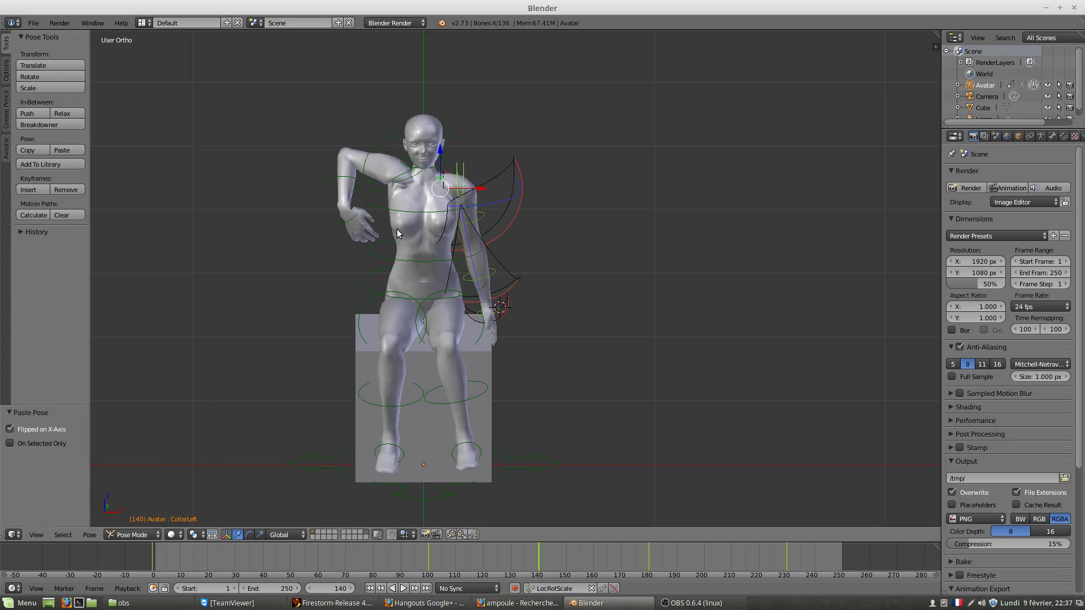
Select the right shoulder, collar, elbow and wrist bones and insert a LocRotScale keyframe for them at frame 140.
right_click(372, 155)
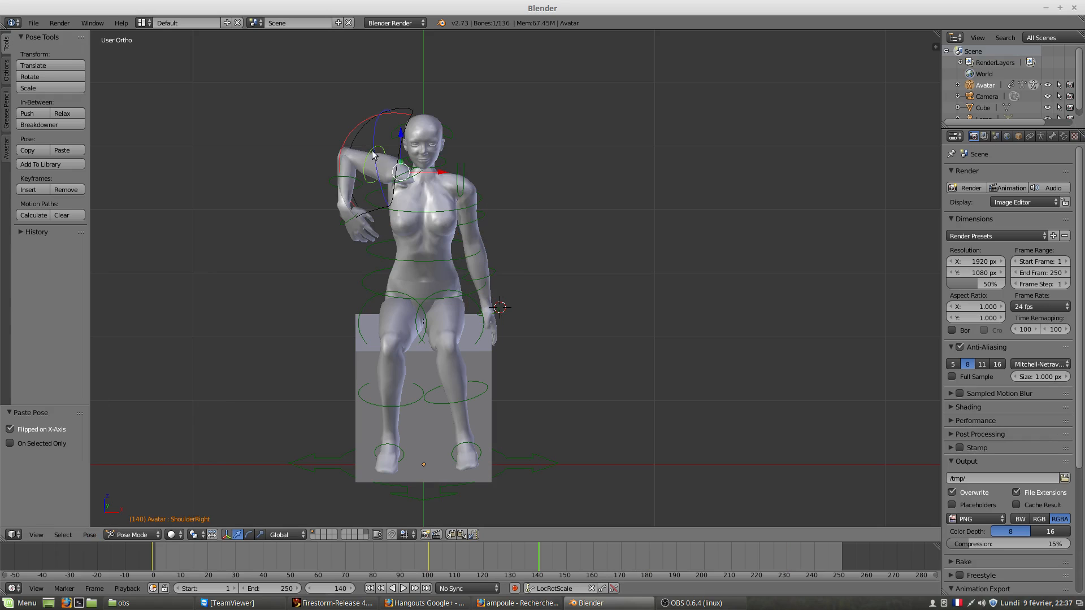
right_click(401, 177, "shift")
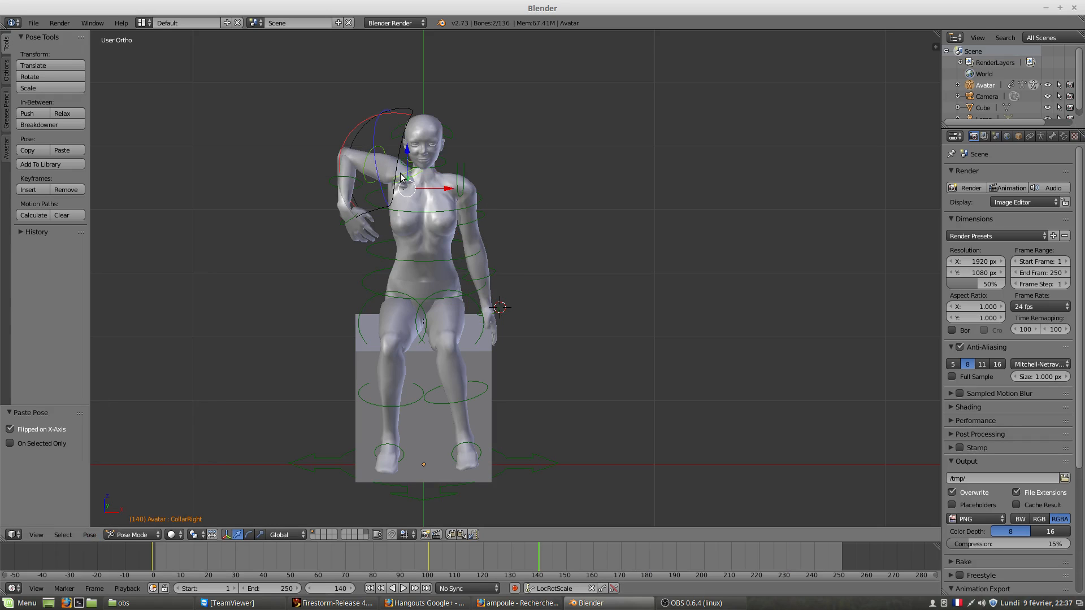
right_click(338, 185, "shift")
left_click(603, 590)
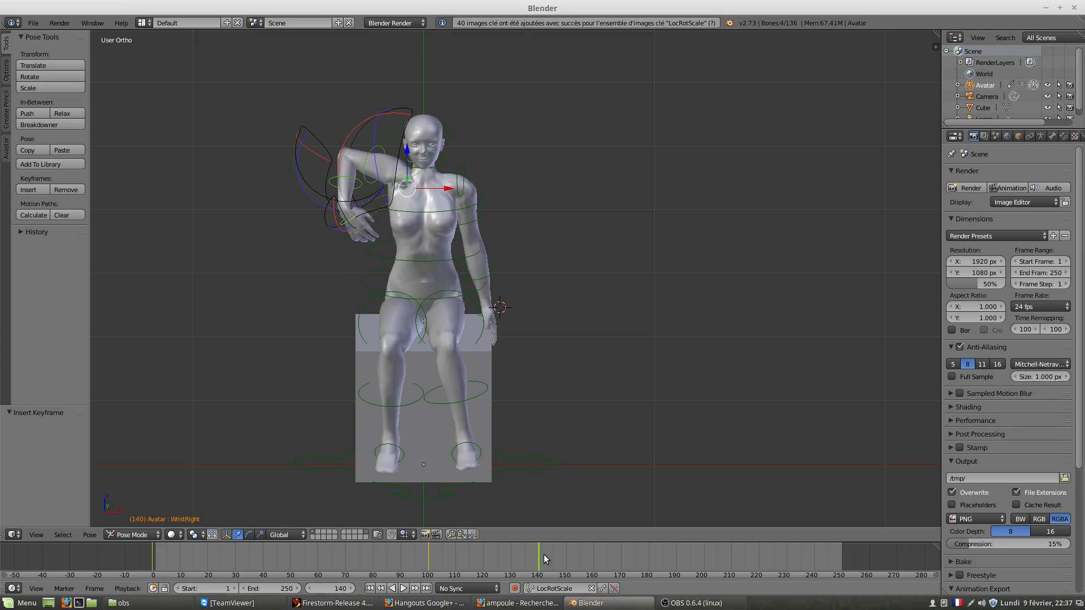
Copy the right arm's resting pose from frame 100, paste it unflipped at frame 150 and insert a LocRotScale keyframe.
left_click_drag(540, 559, 434, 574)
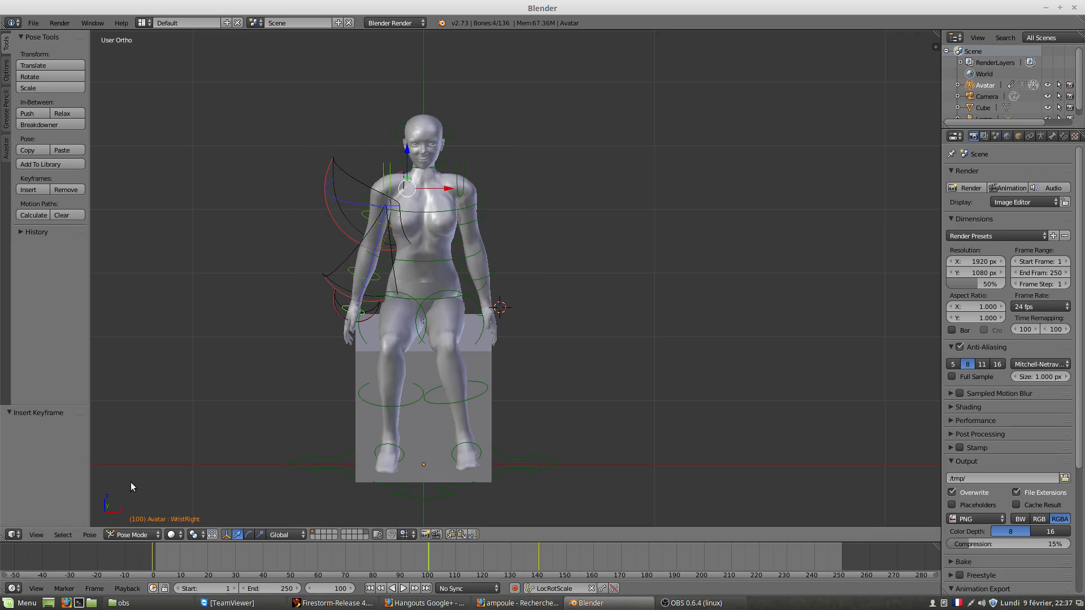
left_click(90, 535)
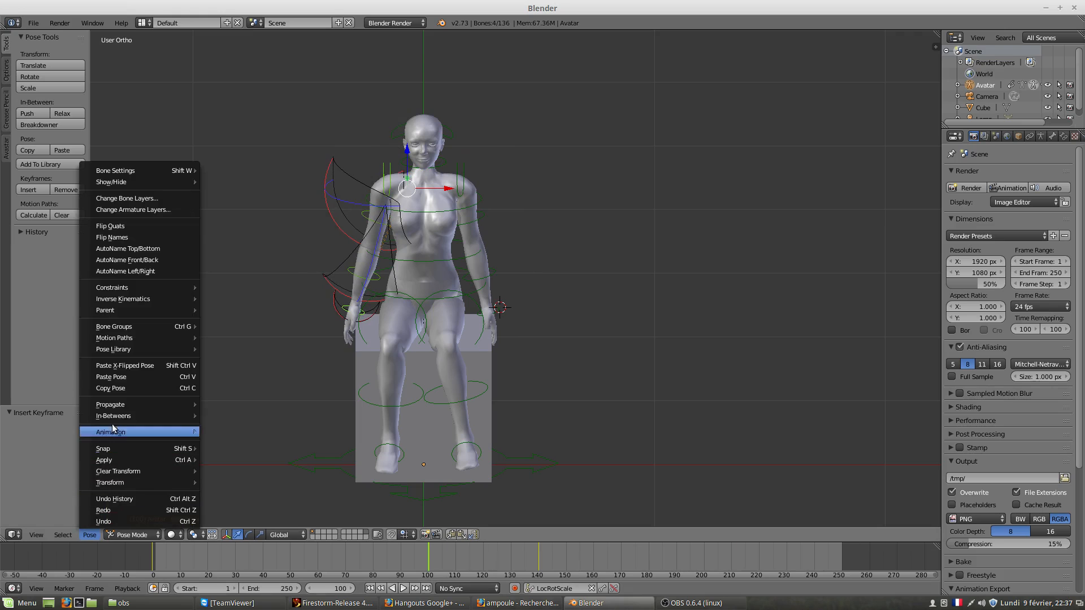
left_click(112, 387)
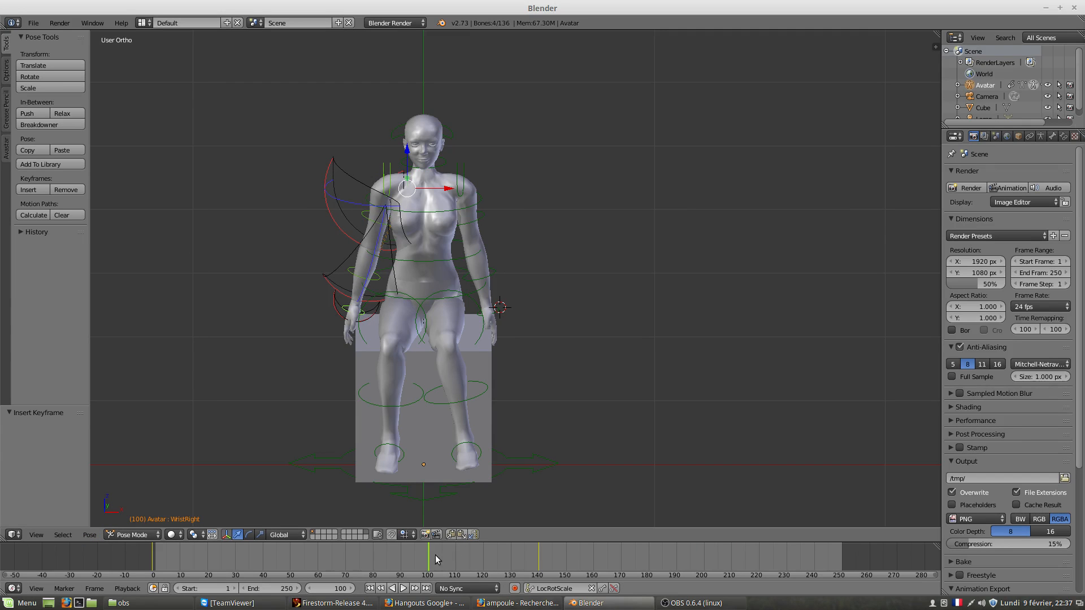
left_click_drag(435, 559, 567, 564)
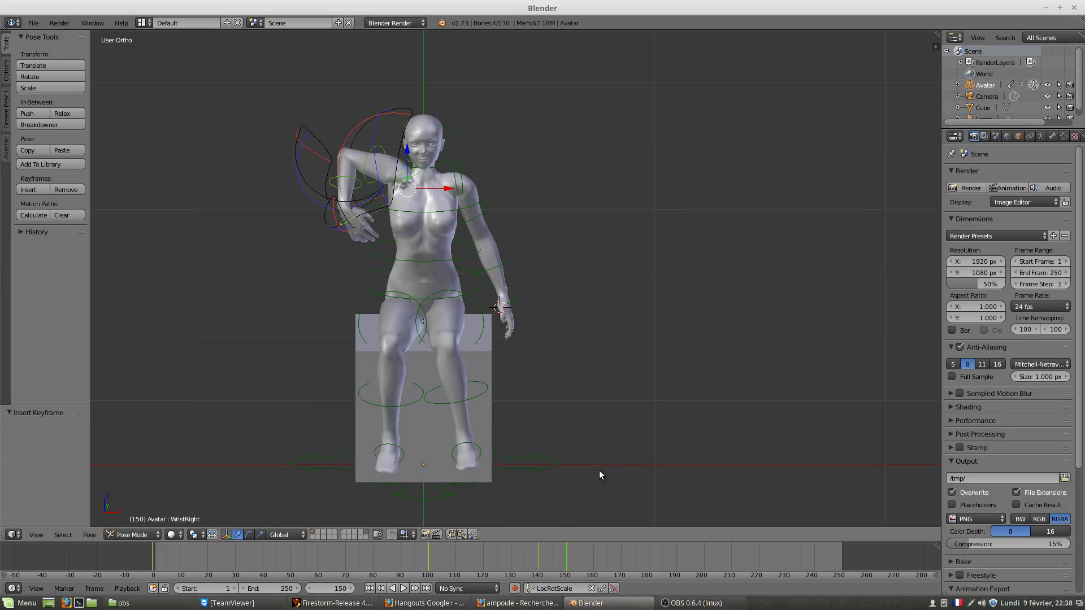
left_click(83, 535)
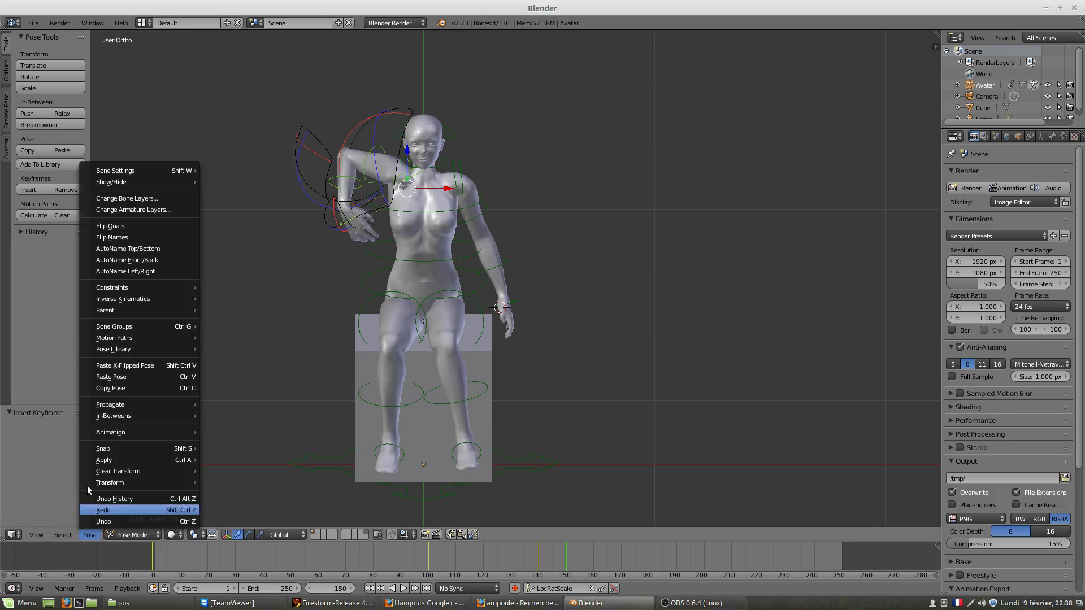
left_click(103, 378)
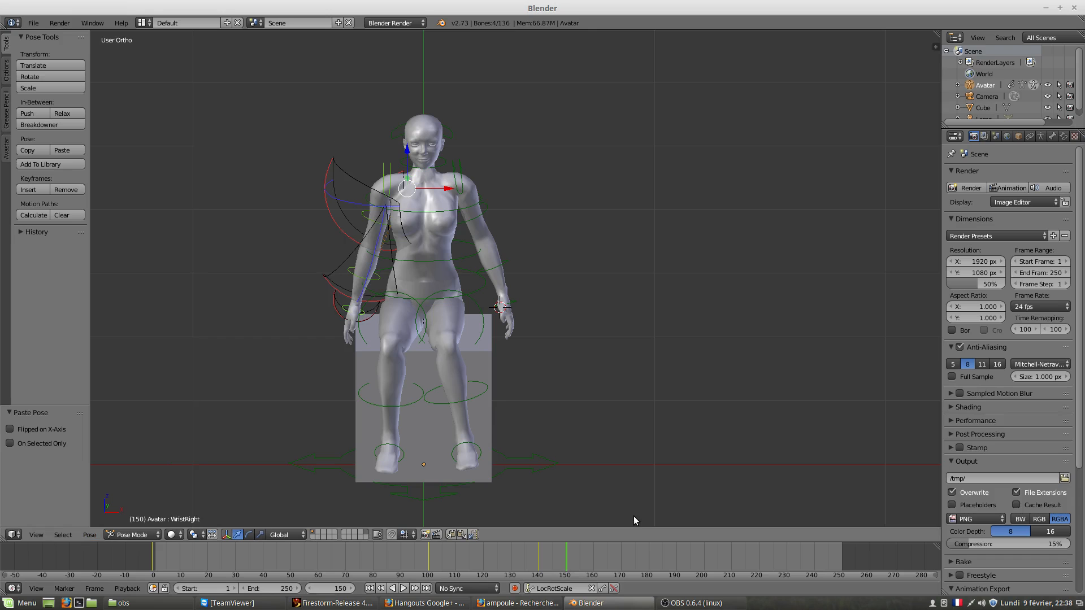
left_click(603, 589)
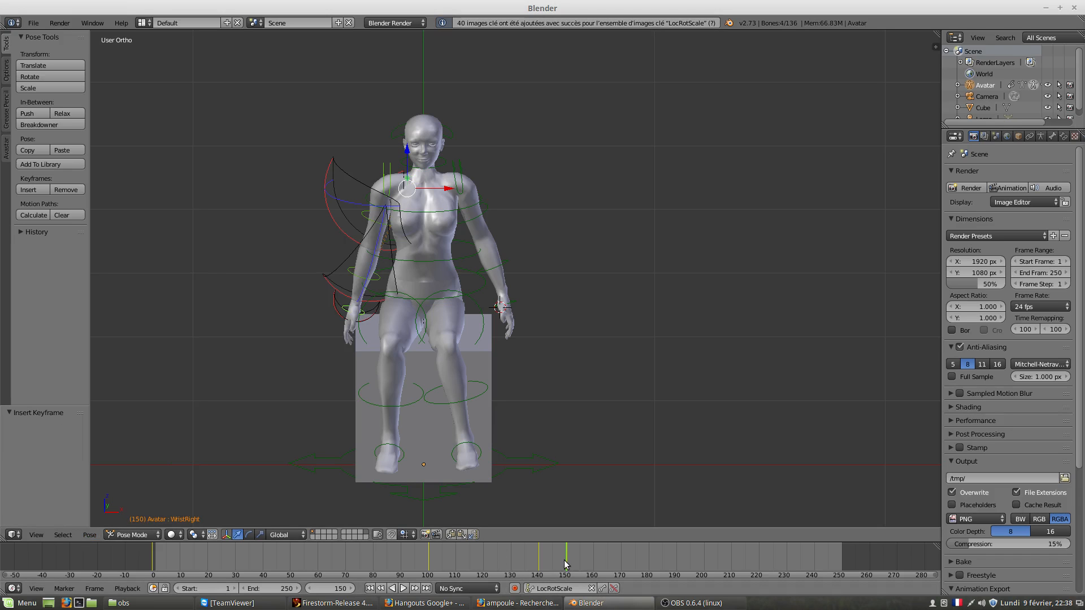
Scrub back and forth through the timeline to check the movement of both arms between the keyframes.
left_click_drag(567, 564, 296, 558)
left_click_drag(399, 552, 551, 578)
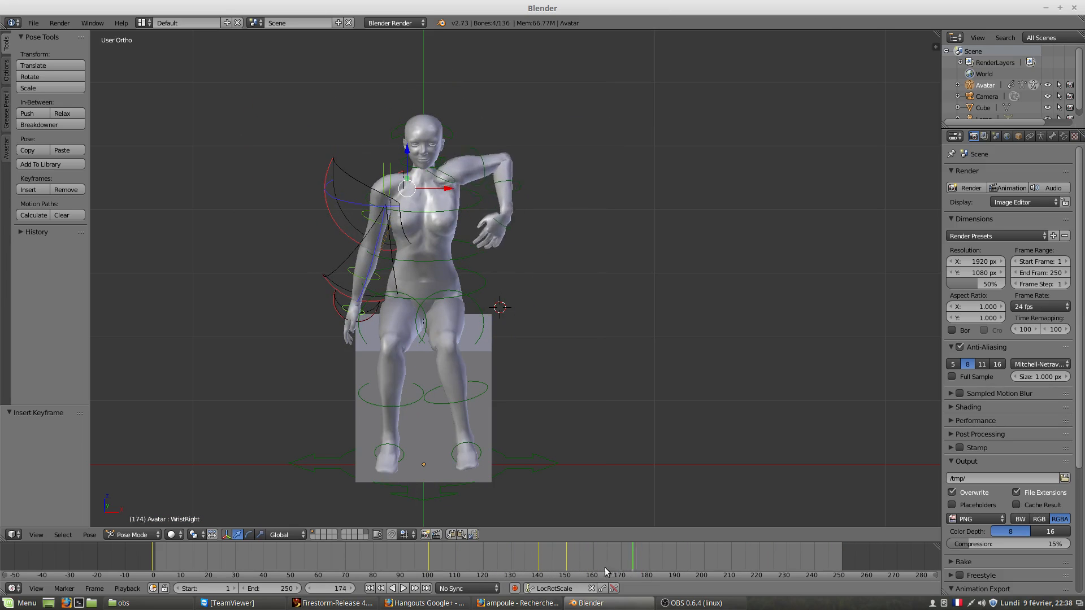
left_click_drag(606, 572, 720, 573)
left_click_drag(592, 576, 666, 561)
left_click_drag(783, 561, 664, 571)
left_click_drag(577, 571, 176, 568)
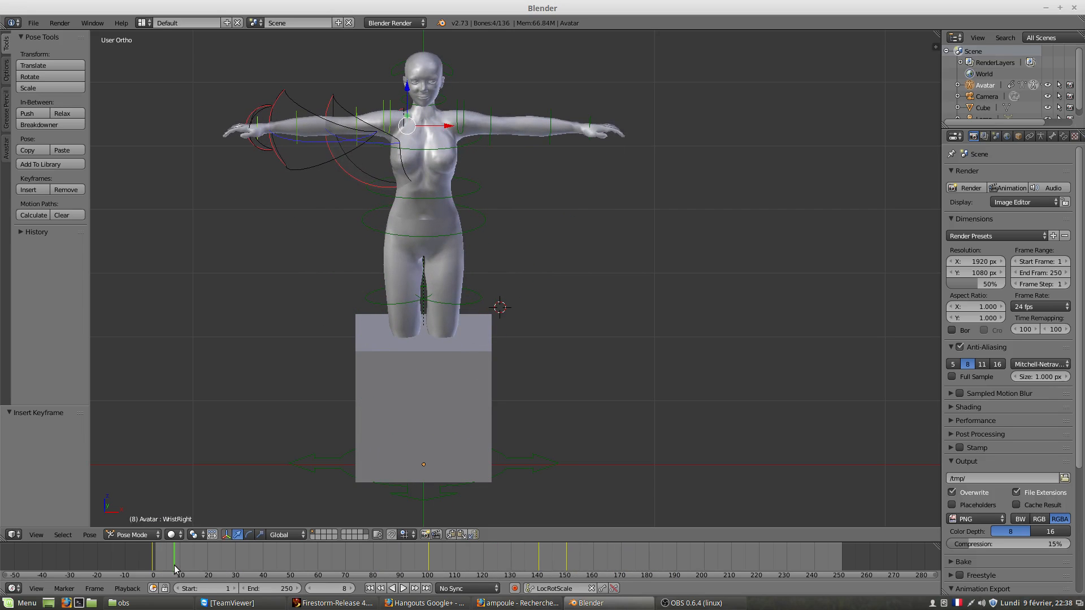
Play the animation while viewing the avatar from behind, the front and the sides, and stop the playback.
left_click(404, 588)
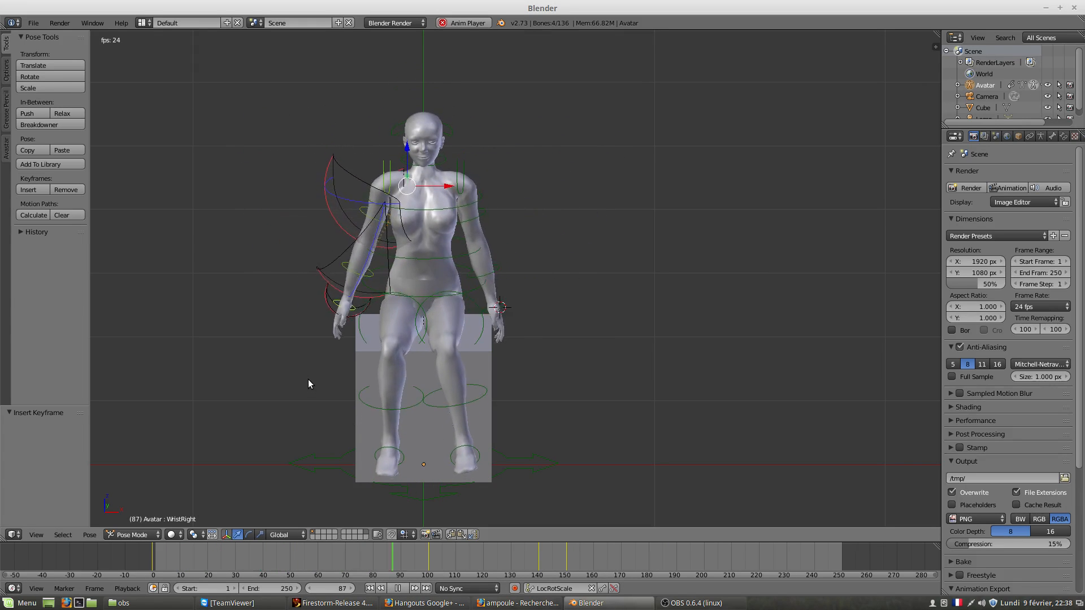
middle_click_drag(359, 341, 266, 366)
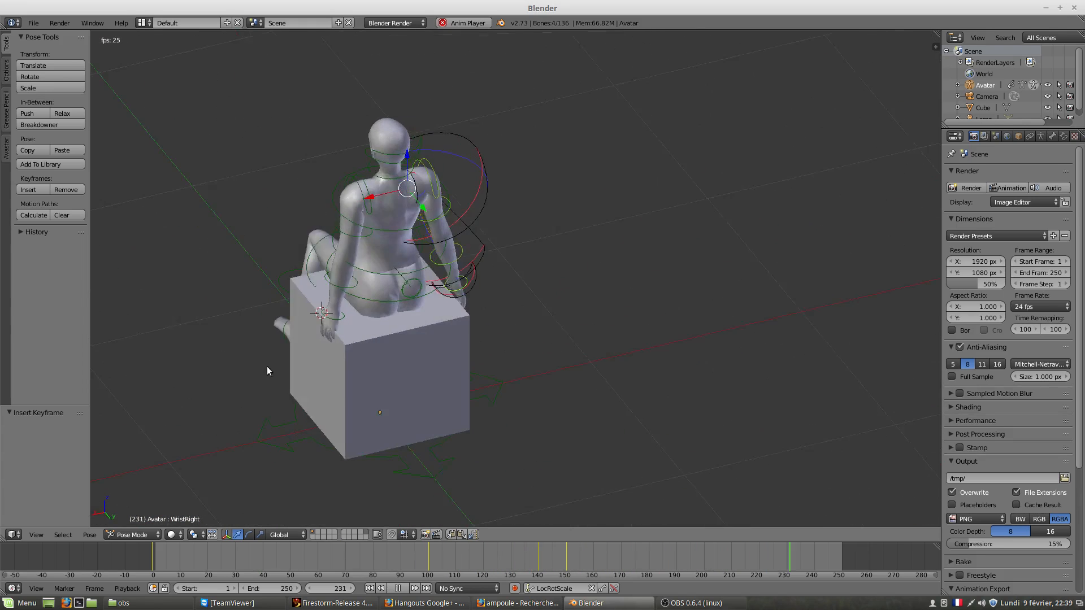
middle_click_drag(406, 350, 126, 317)
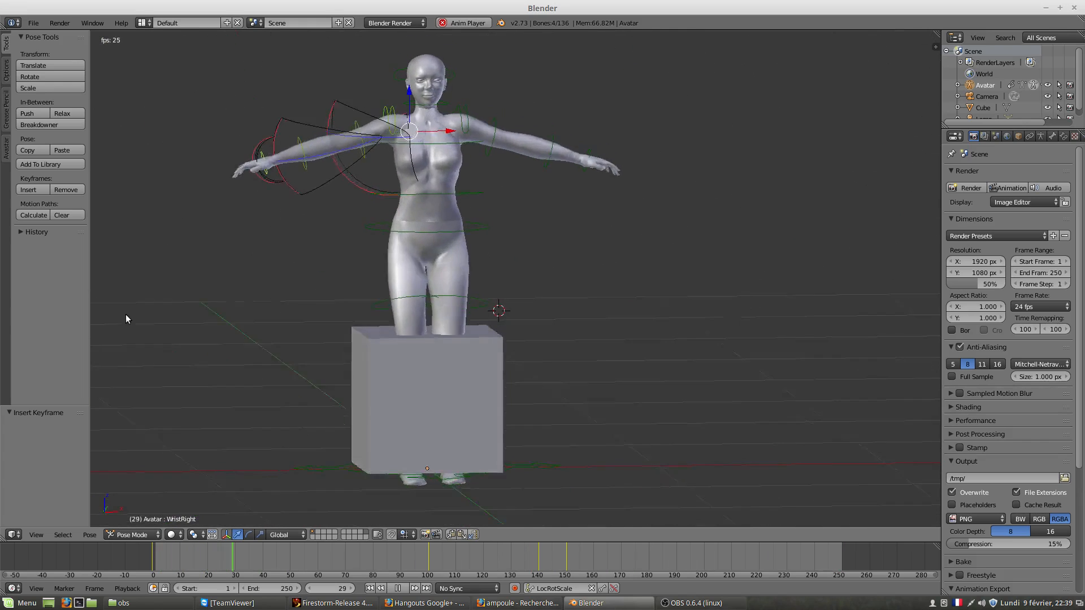
middle_click_drag(414, 340, 414, 289)
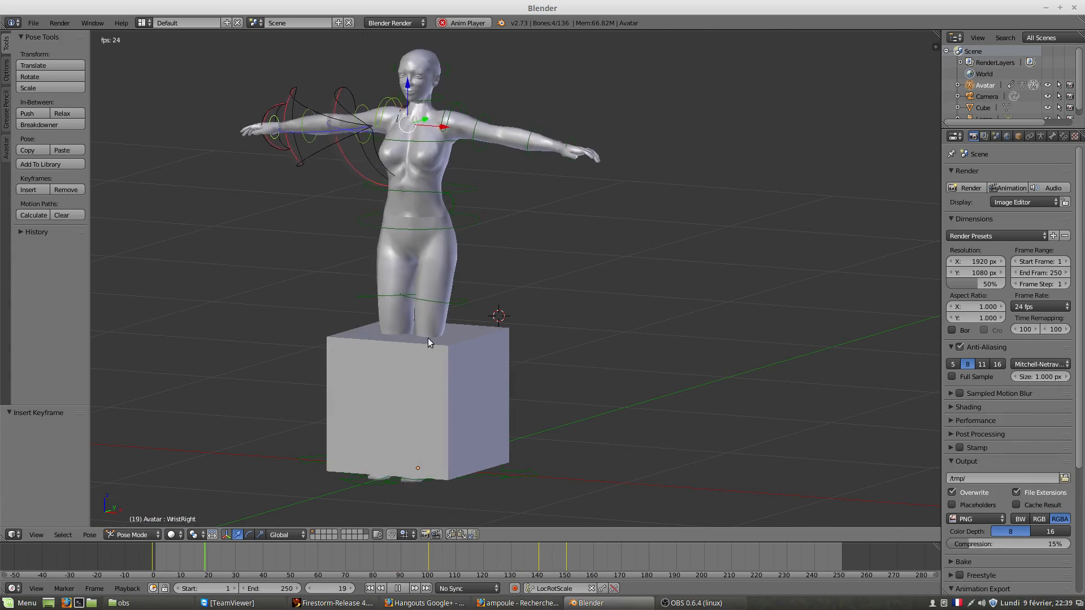
middle_click_drag(429, 338, 472, 382)
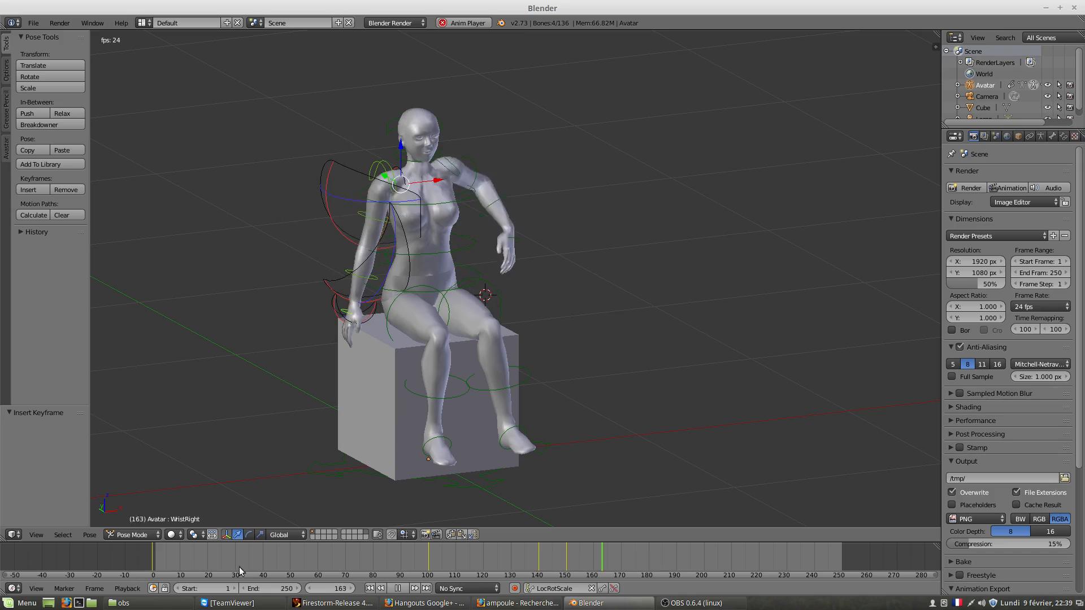
left_click(398, 589)
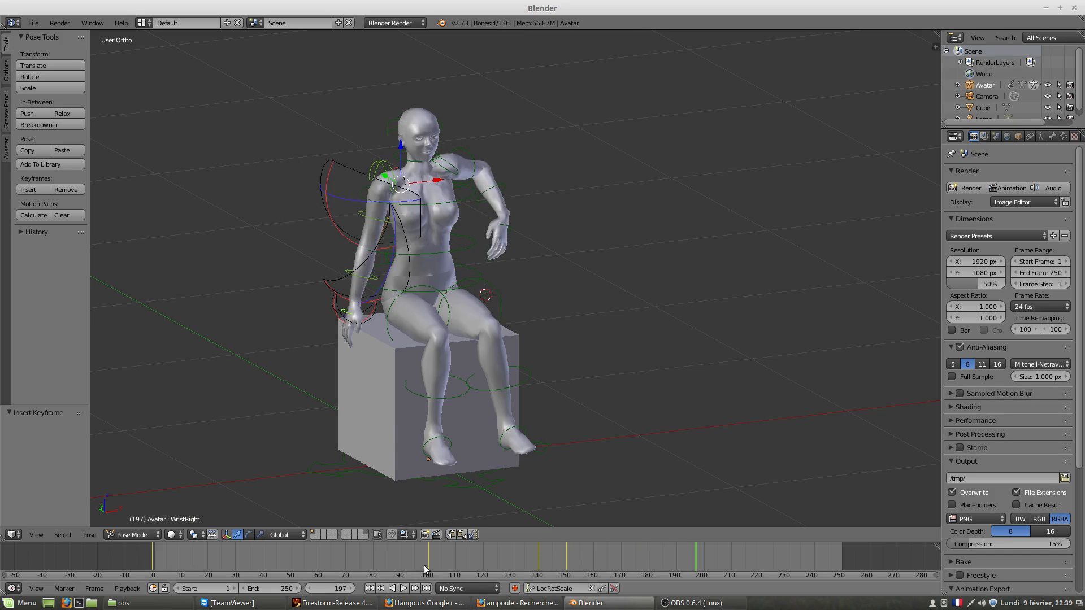
left_click_drag(424, 565, 249, 555)
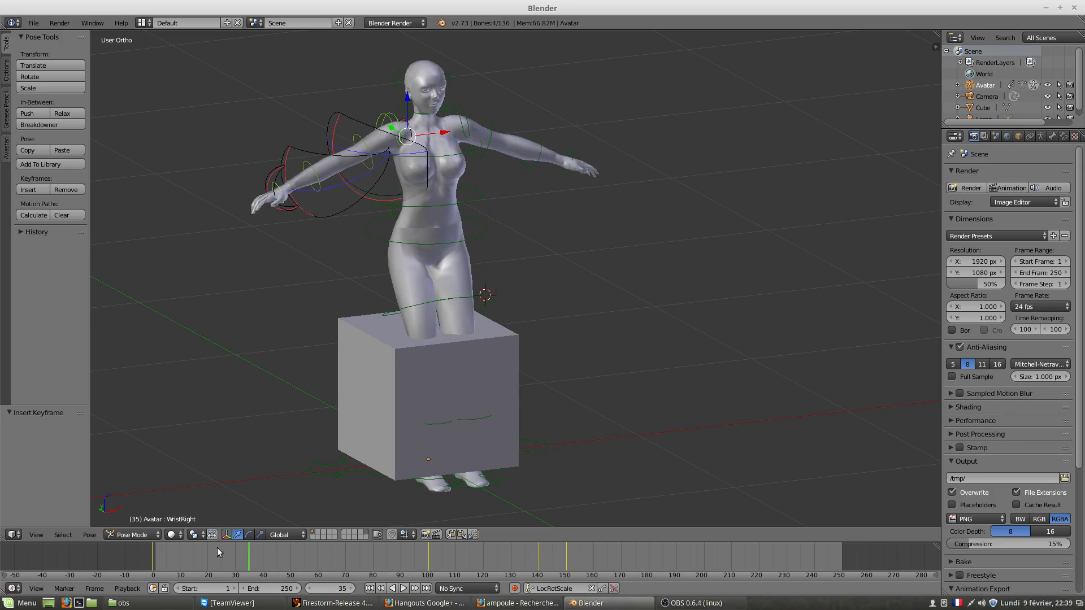
left_click(89, 535)
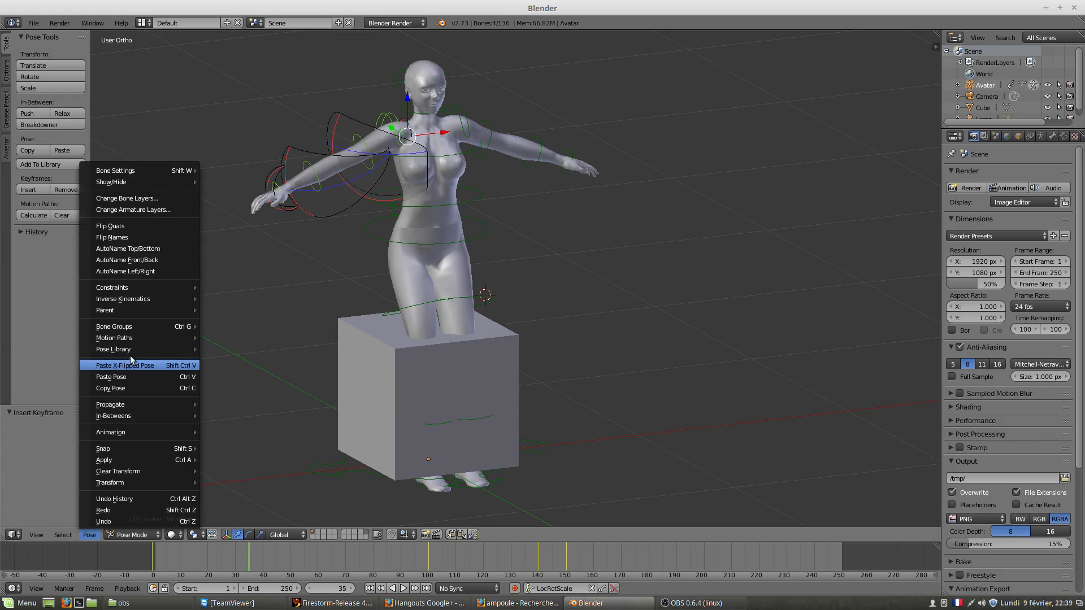
mouse_move(133, 351)
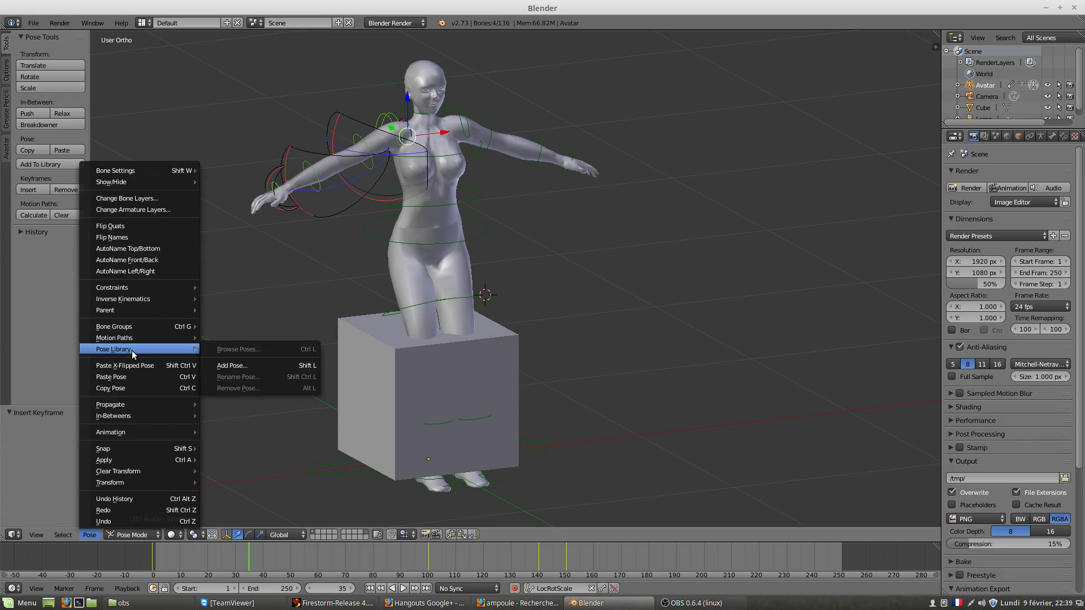
left_click(250, 365)
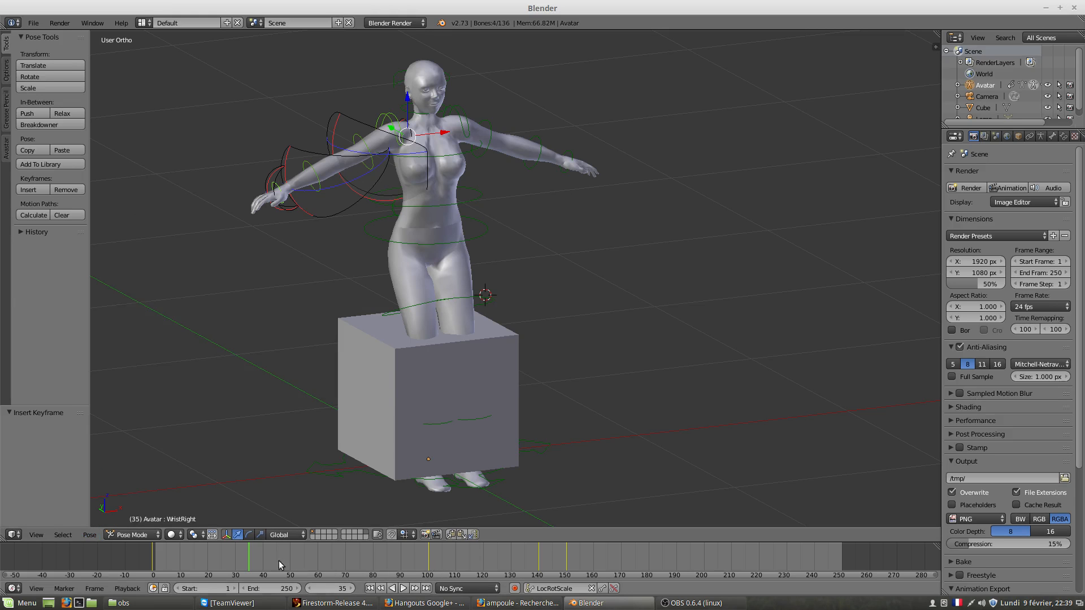
Add the seated pose with lowered arms at frame 100 to the pose library as a new pose.
left_click_drag(249, 560, 429, 557)
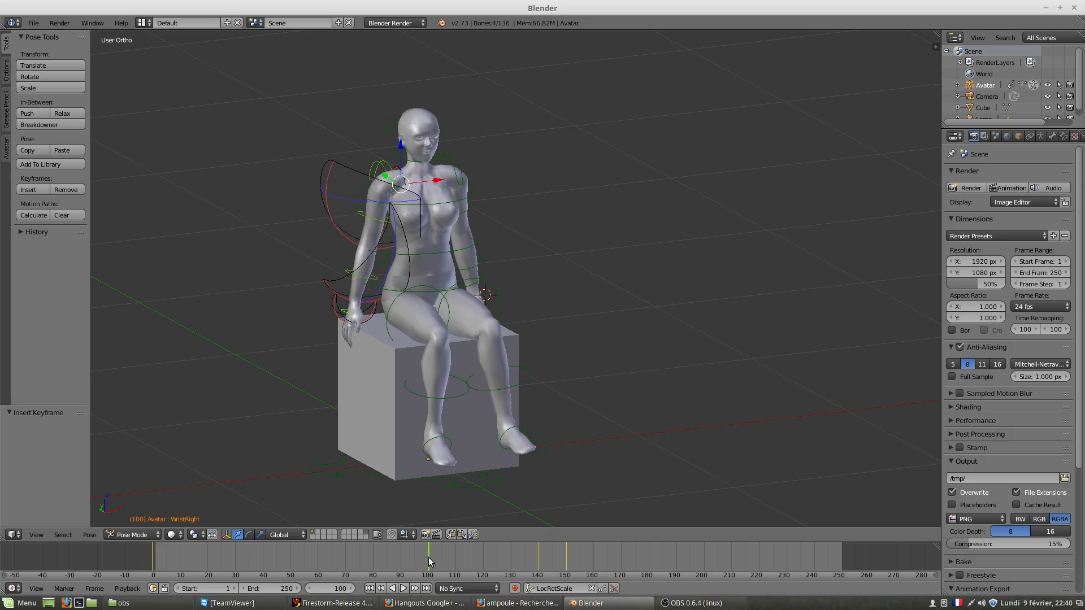
left_click(90, 535)
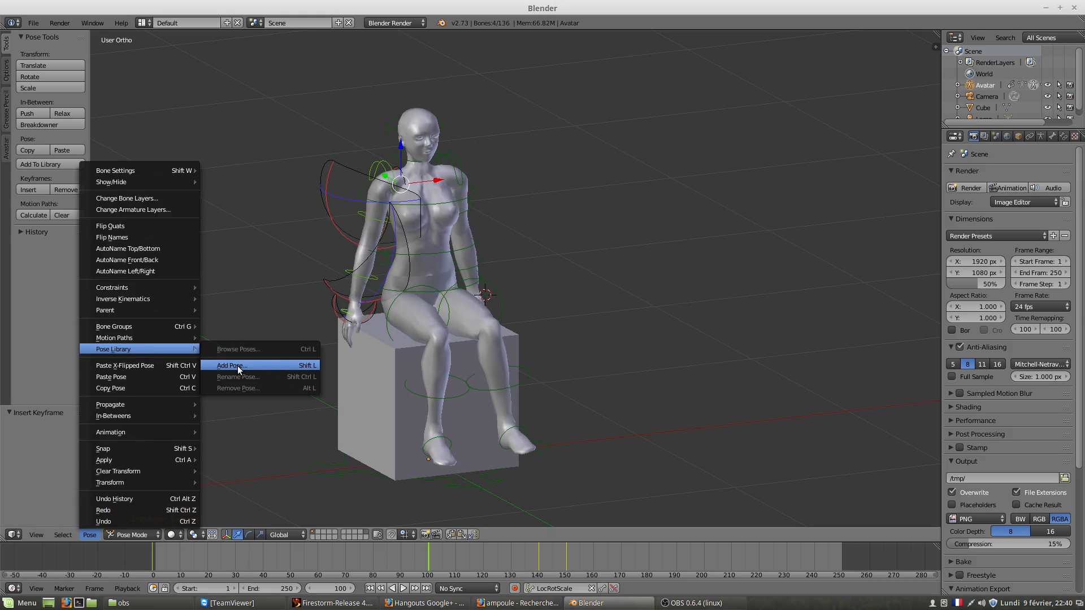
left_click(237, 365)
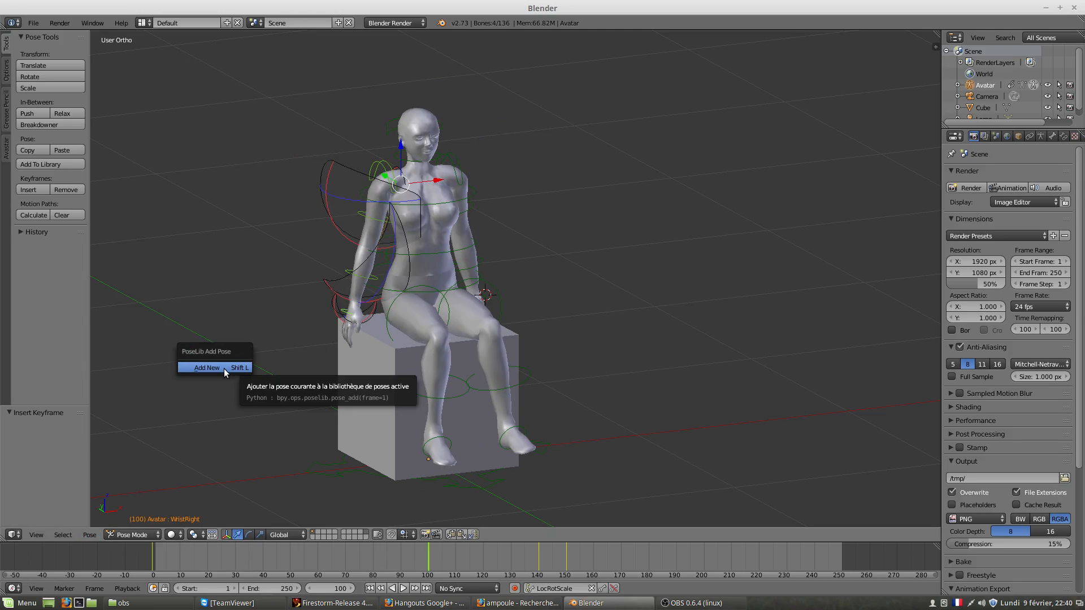
left_click(224, 368)
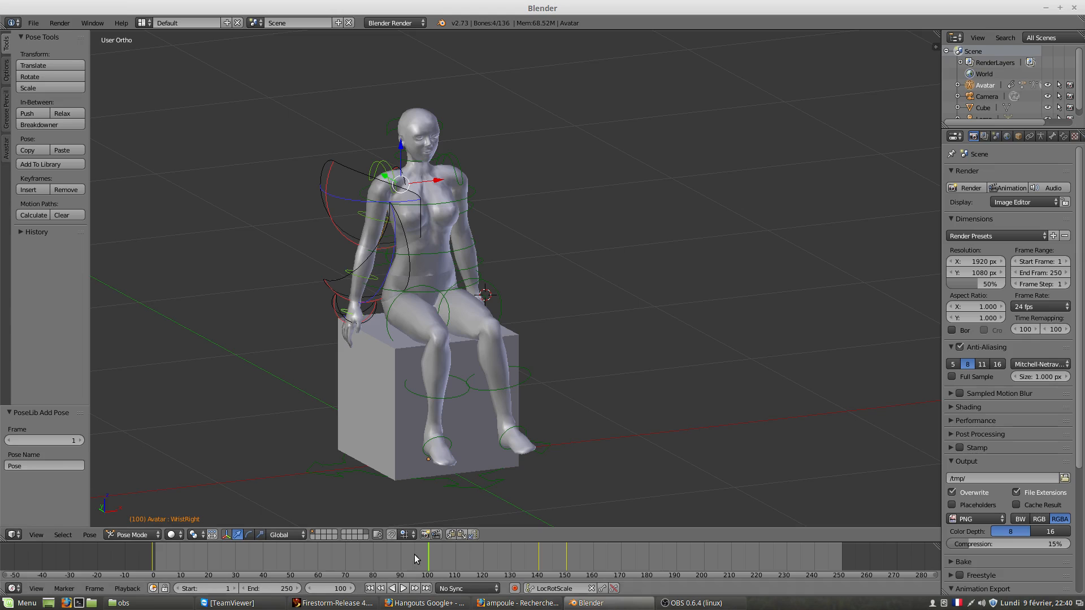
Add the raised right arm pose at frame 140 to the pose library as another new pose.
left_click_drag(425, 556, 540, 562)
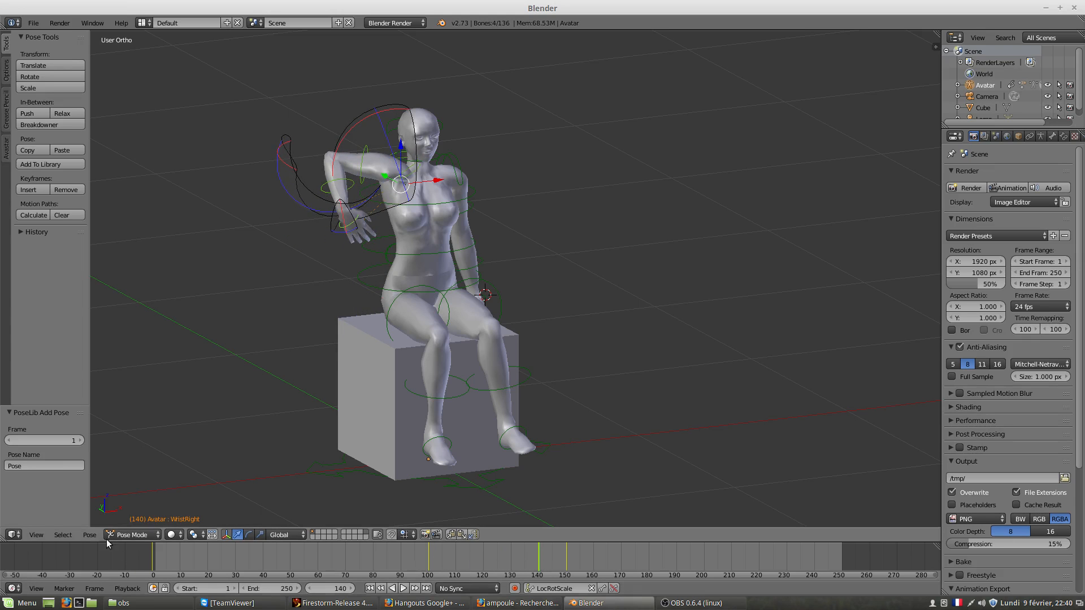
left_click(90, 534)
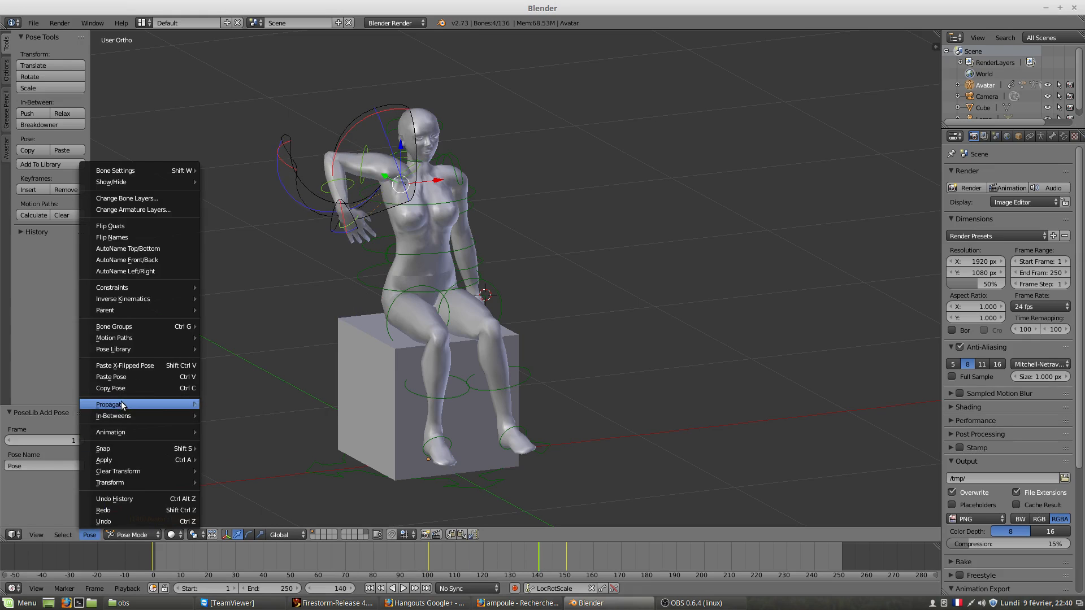
mouse_move(122, 405)
mouse_move(142, 348)
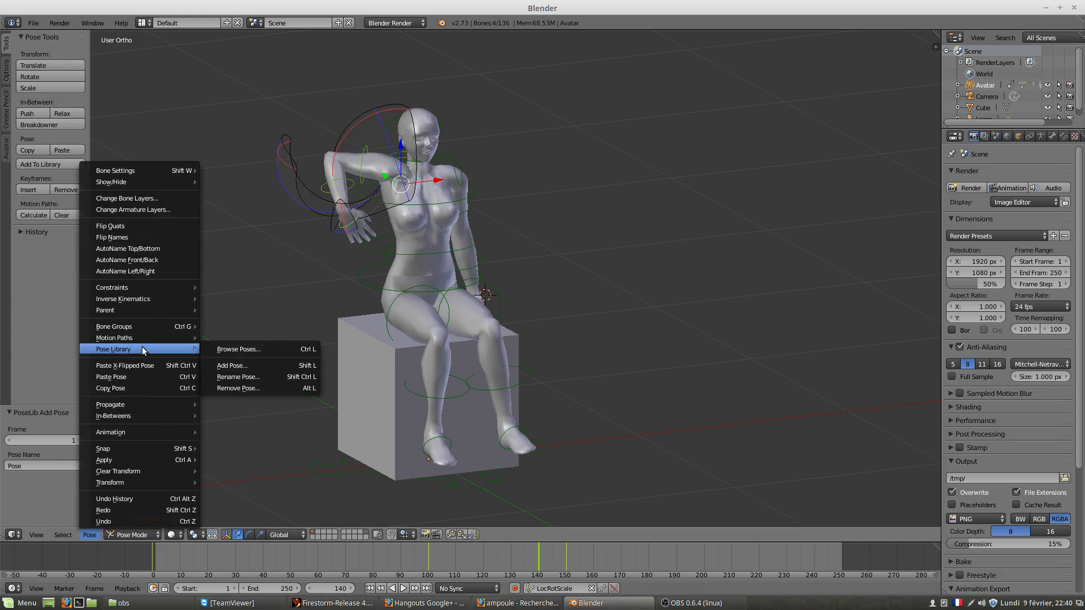
left_click(238, 367)
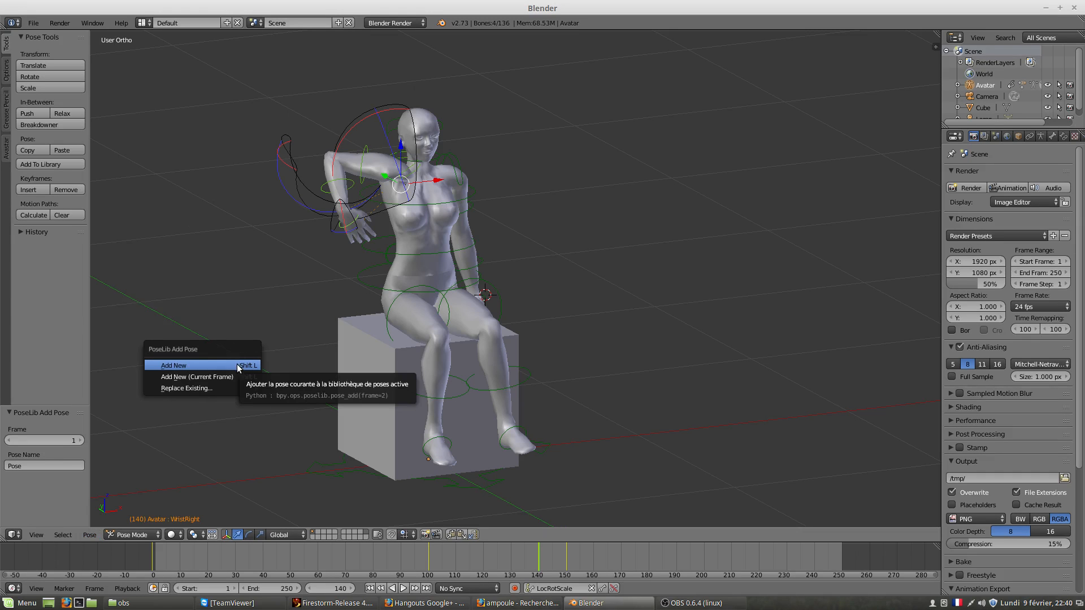
left_click(213, 367)
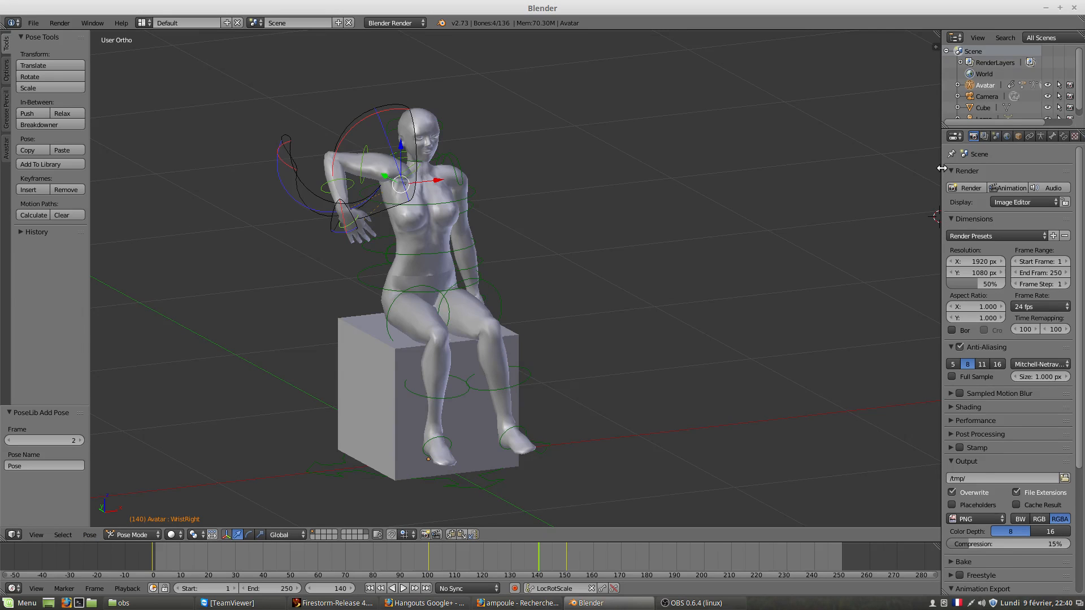
Widen the properties area and show the armature's Pose Library settings, with the Animation Export, Display and Bone Groups sections collapsed.
left_click_drag(941, 168, 751, 173)
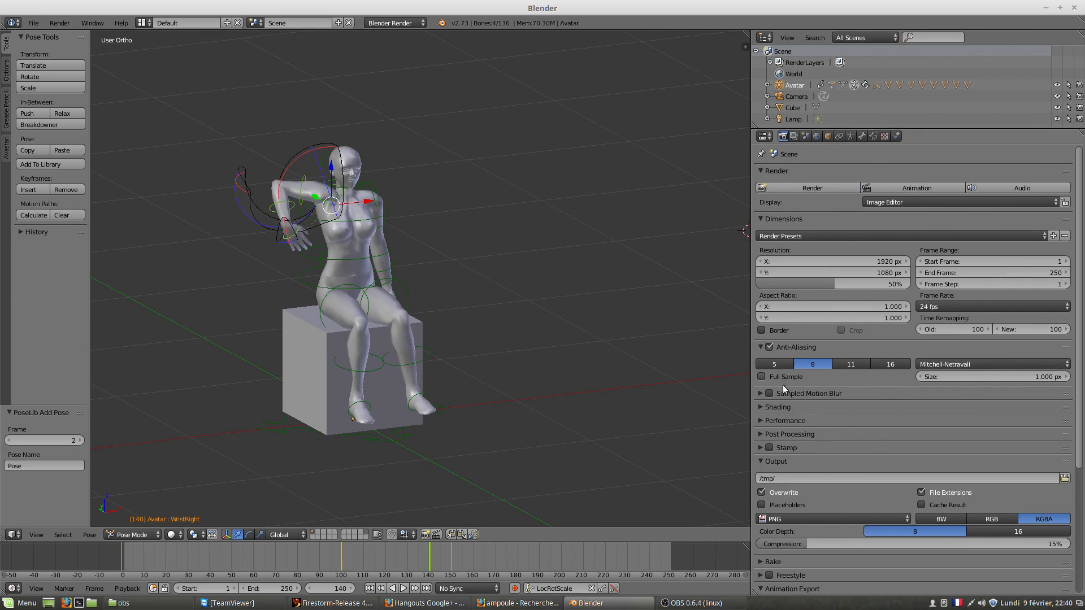
scroll(812, 442, "down", 5)
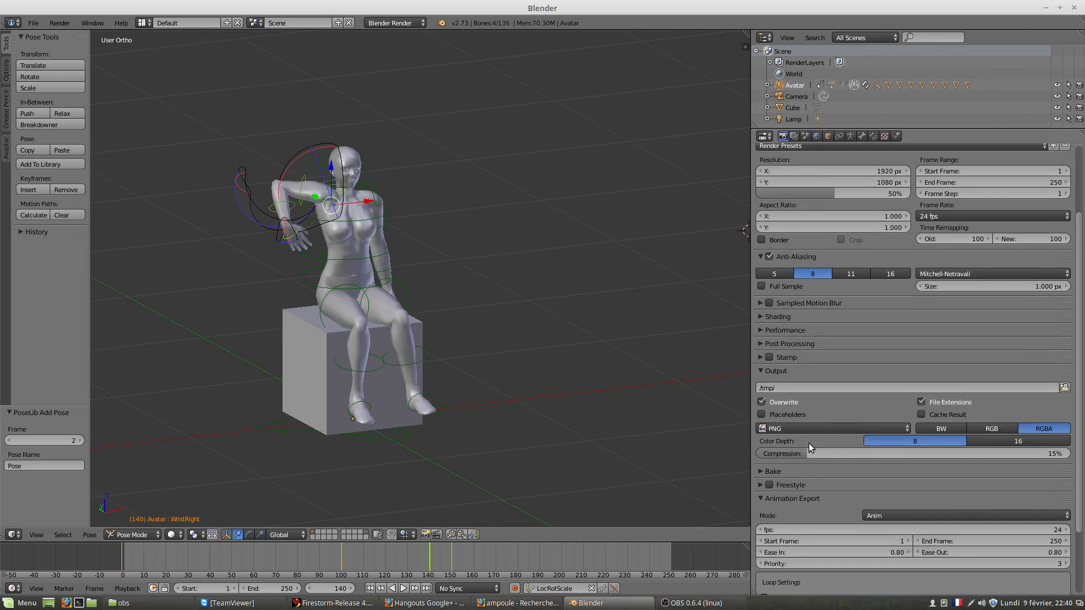
scroll(806, 442, "down", 2)
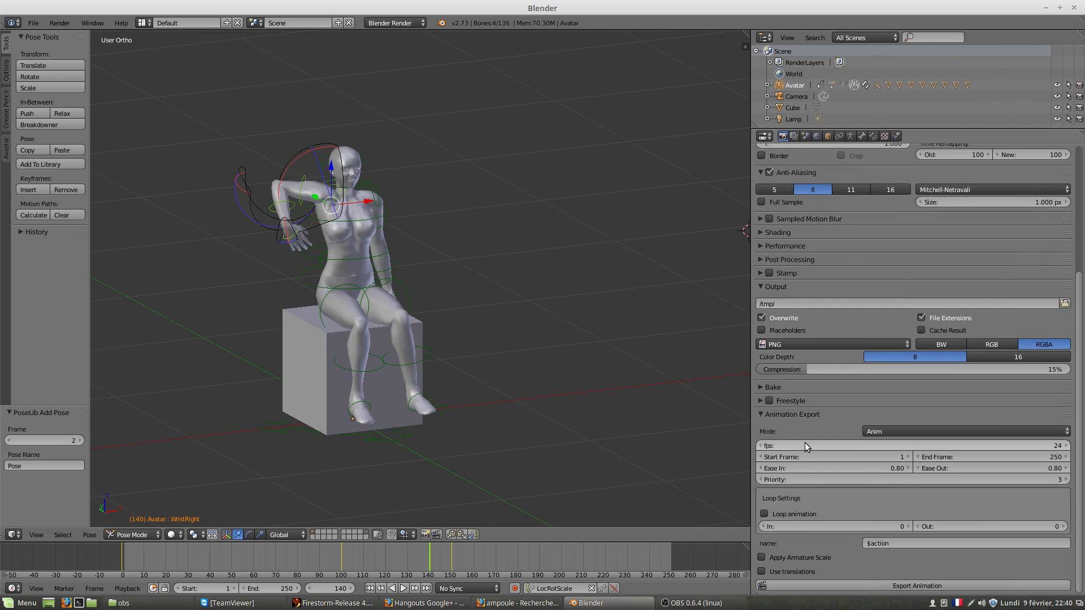
left_click(760, 414)
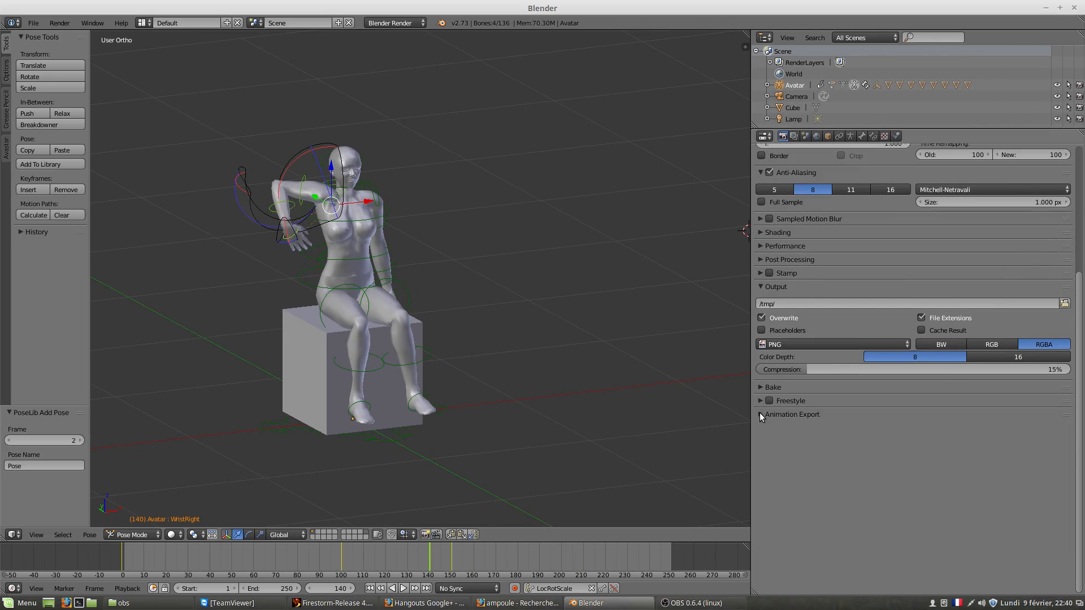
left_click(851, 136)
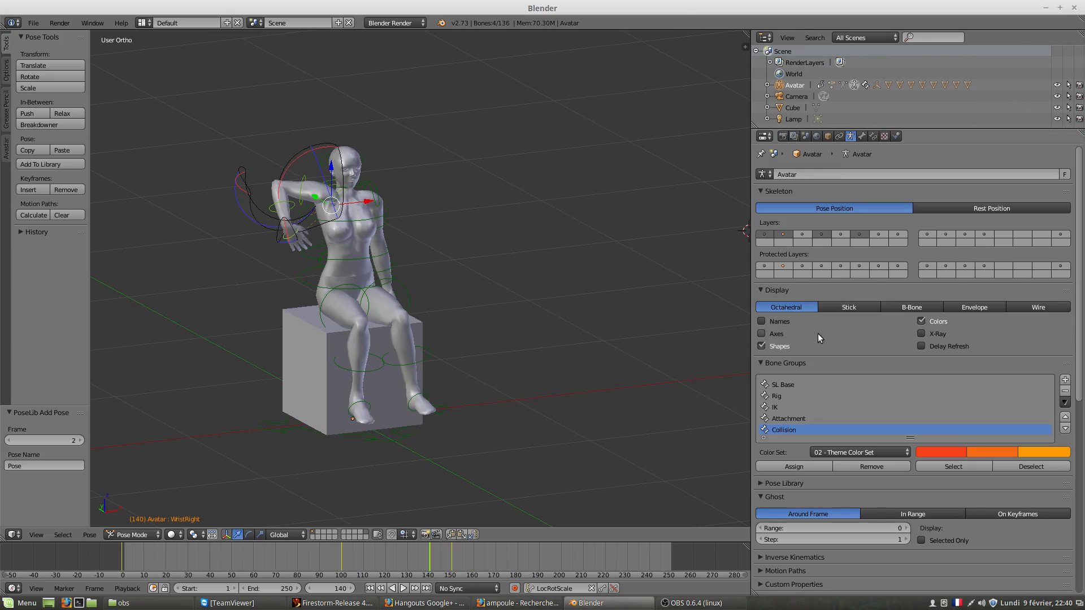
left_click(761, 289)
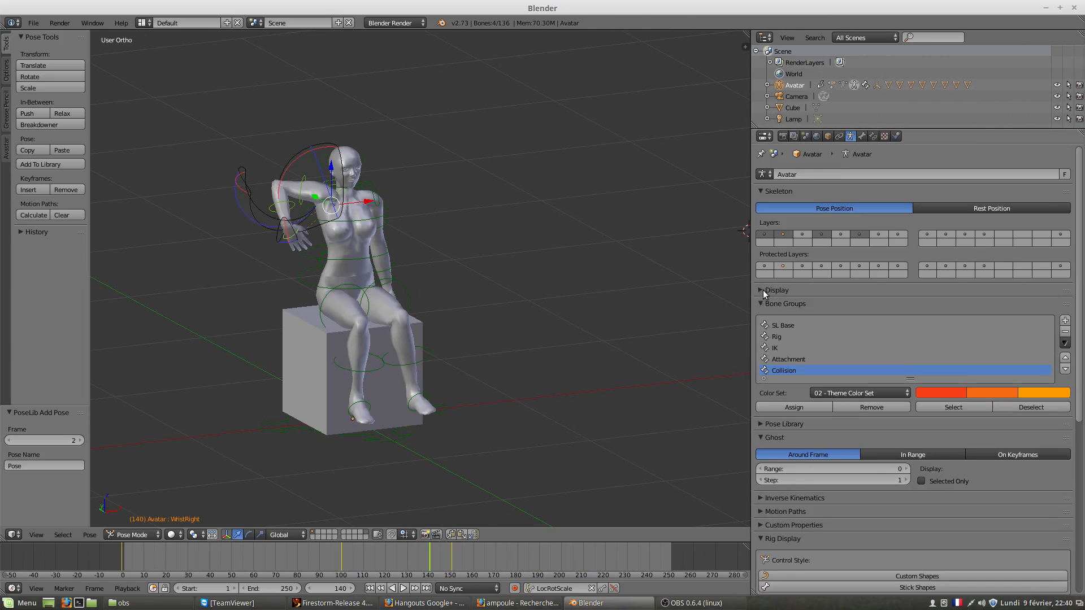
left_click(761, 304)
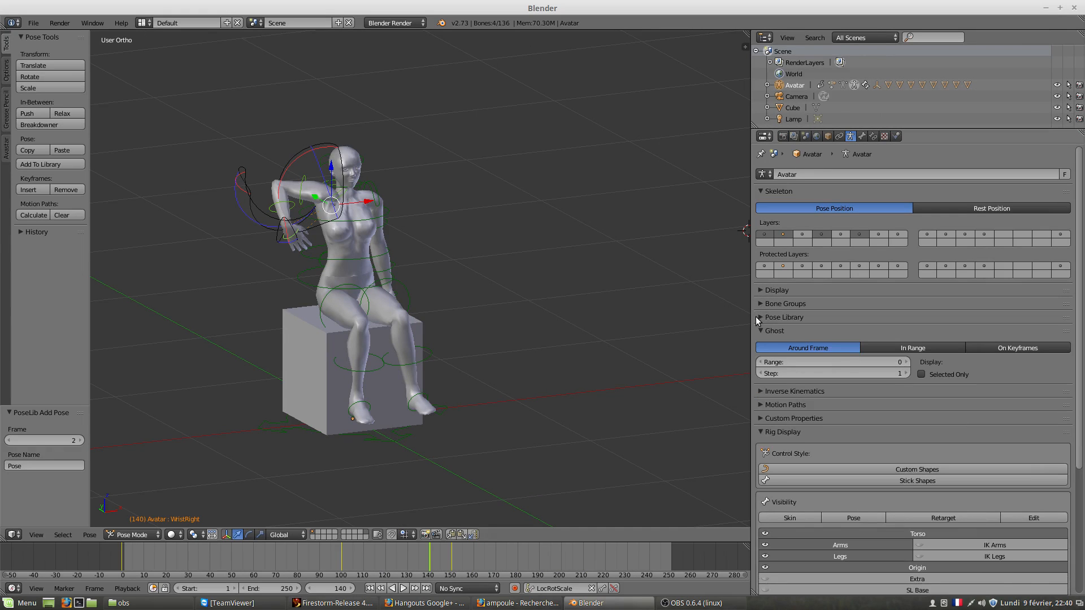
left_click(760, 317)
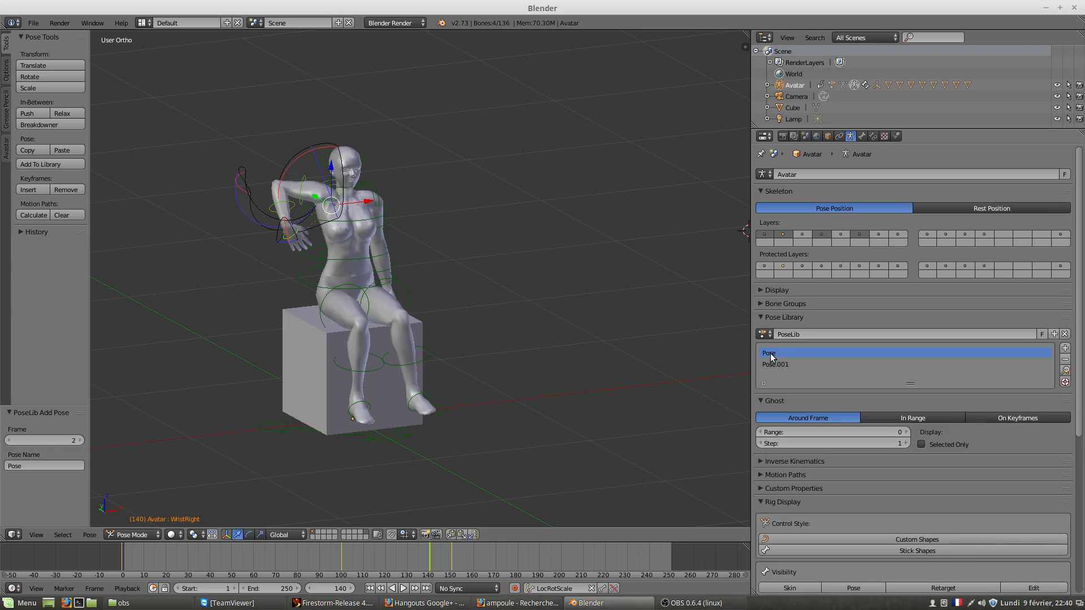
Apply the library poses Pose and Pose.001 alternately to the avatar and view the raised right arm from the side.
left_click(1066, 370)
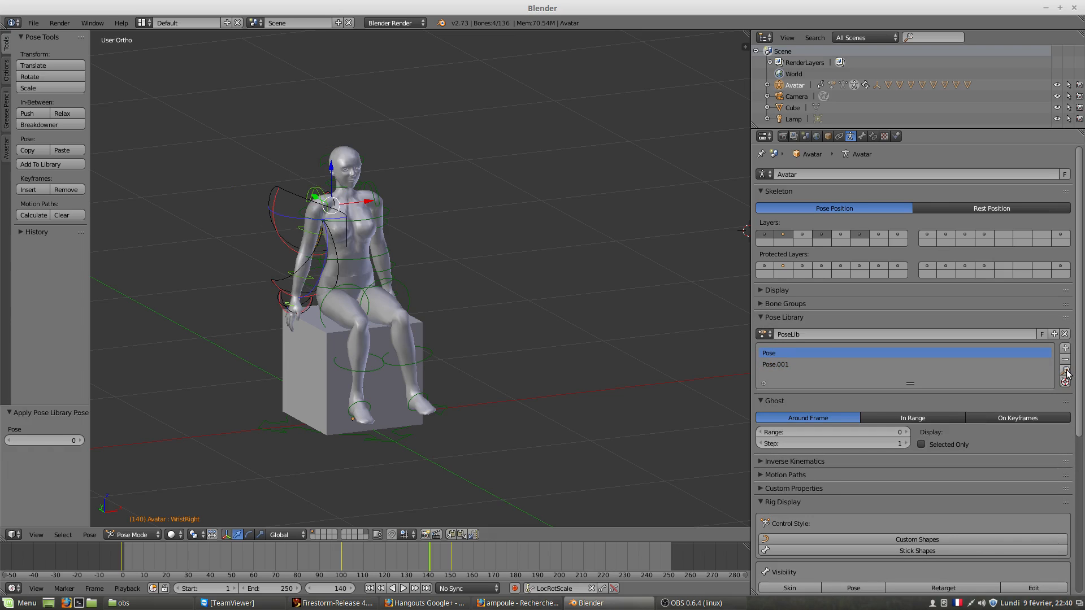
left_click(786, 364)
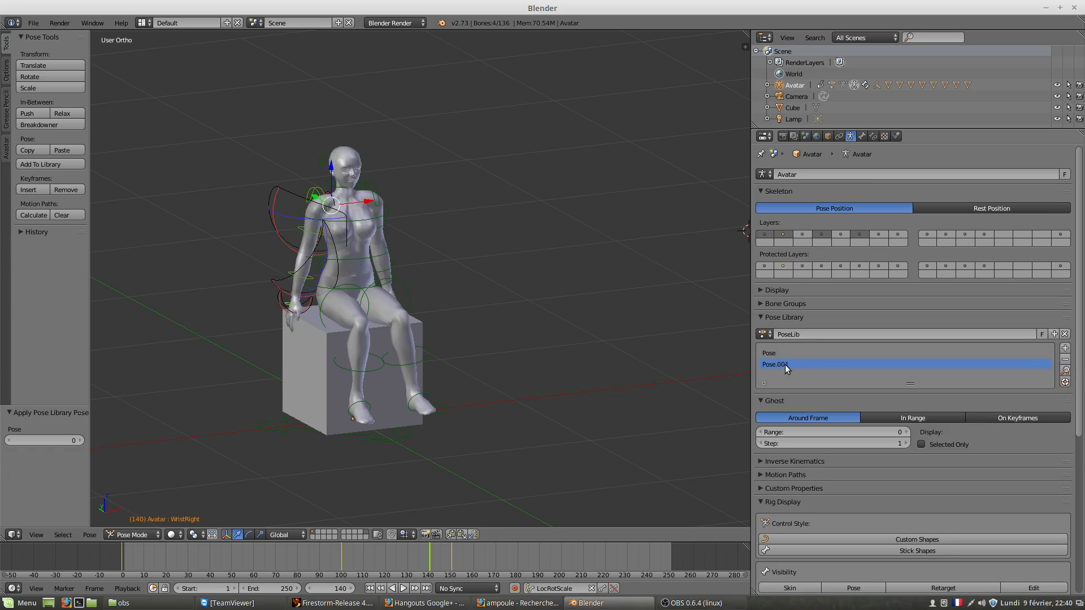
left_click(1065, 371)
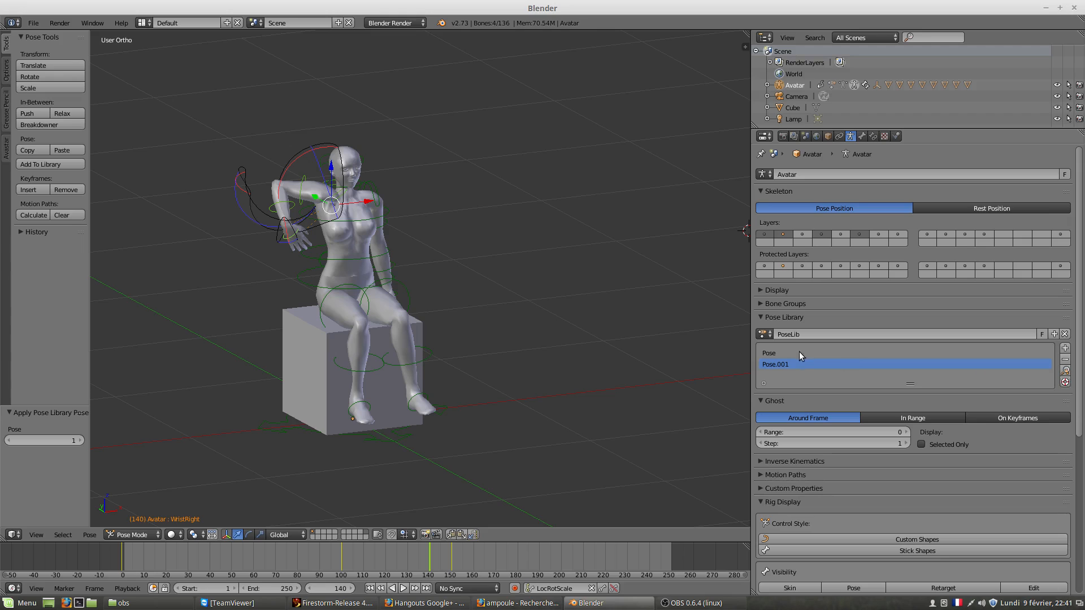
left_click(1065, 371)
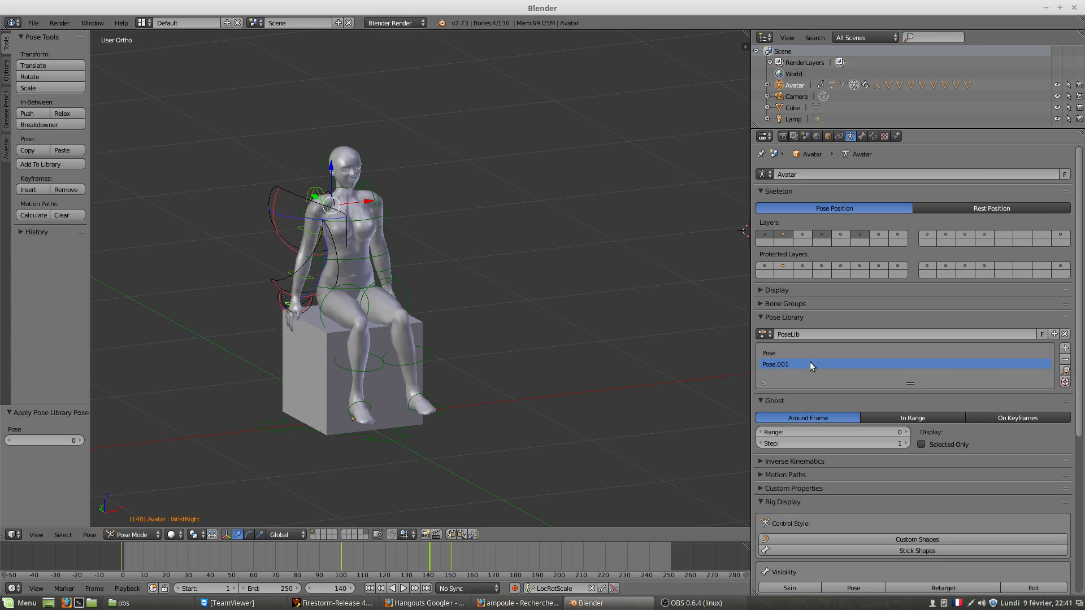
left_click(1066, 371)
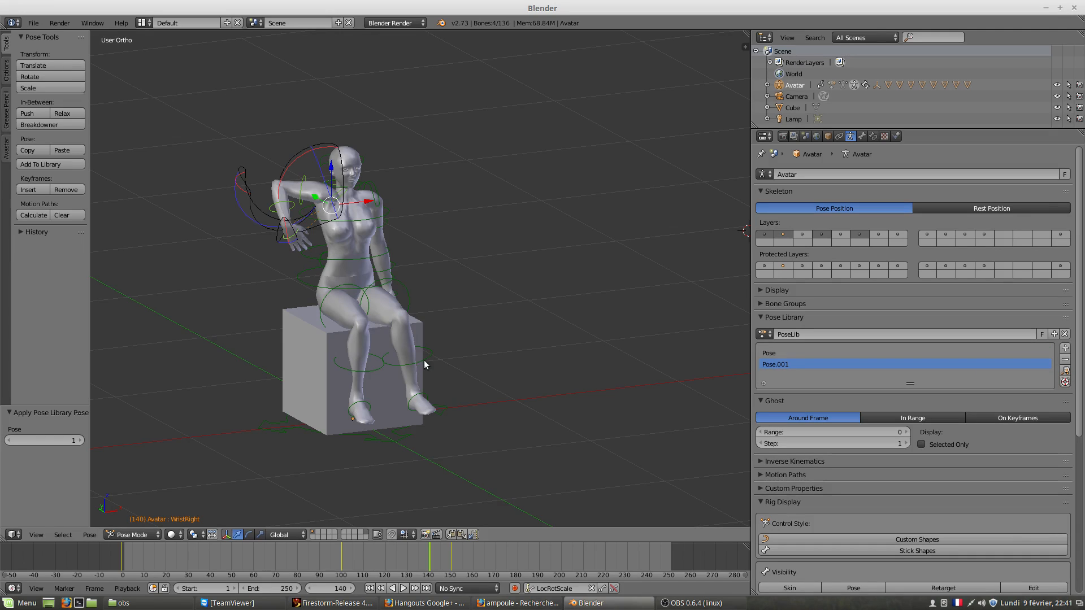
middle_click_drag(479, 370, 336, 374)
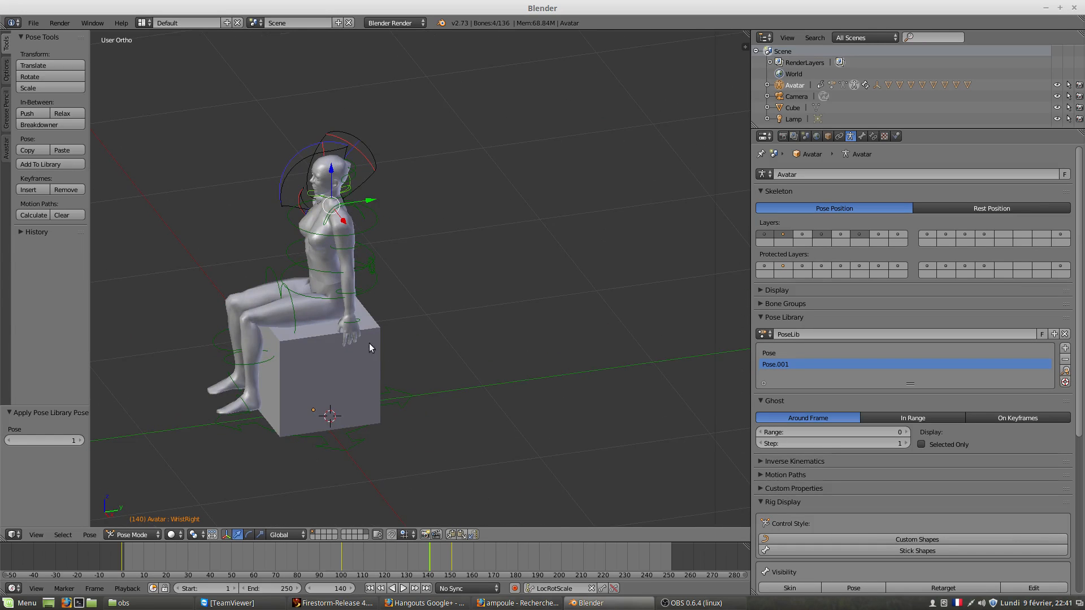
middle_click_drag(303, 313, 492, 402)
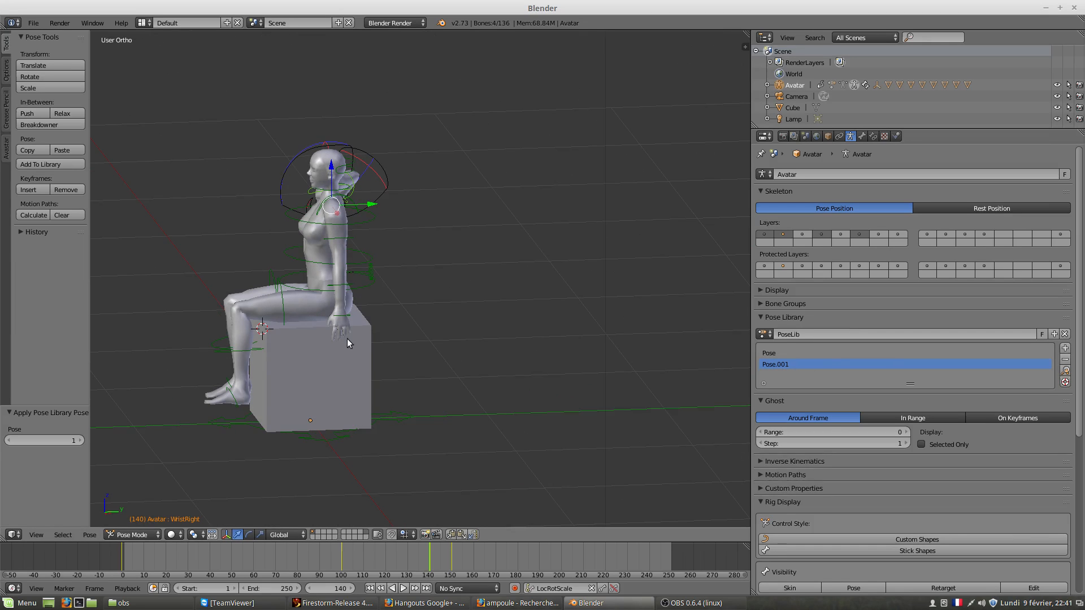
Apply the library pose Pose to the avatar and remove Pose.001 from the pose library.
left_click(801, 353)
left_click(1065, 370)
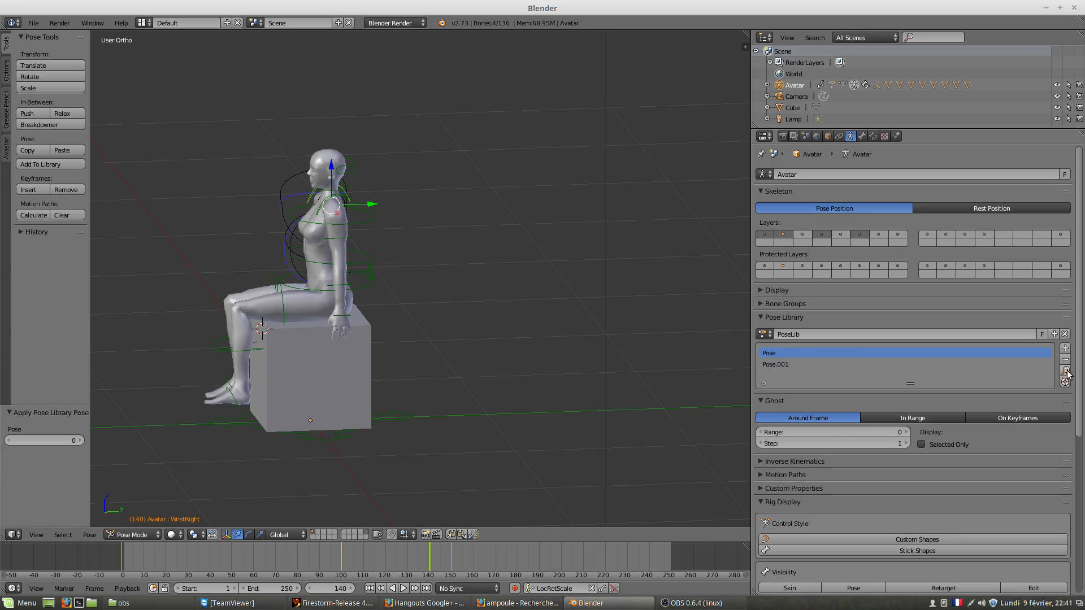
left_click(776, 364)
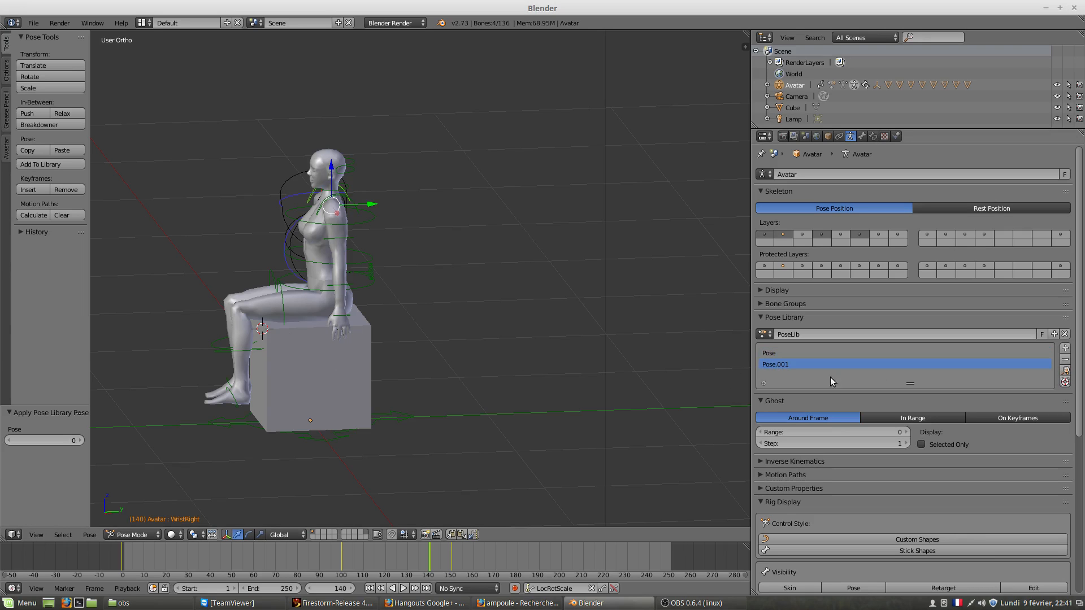
left_click(1065, 360)
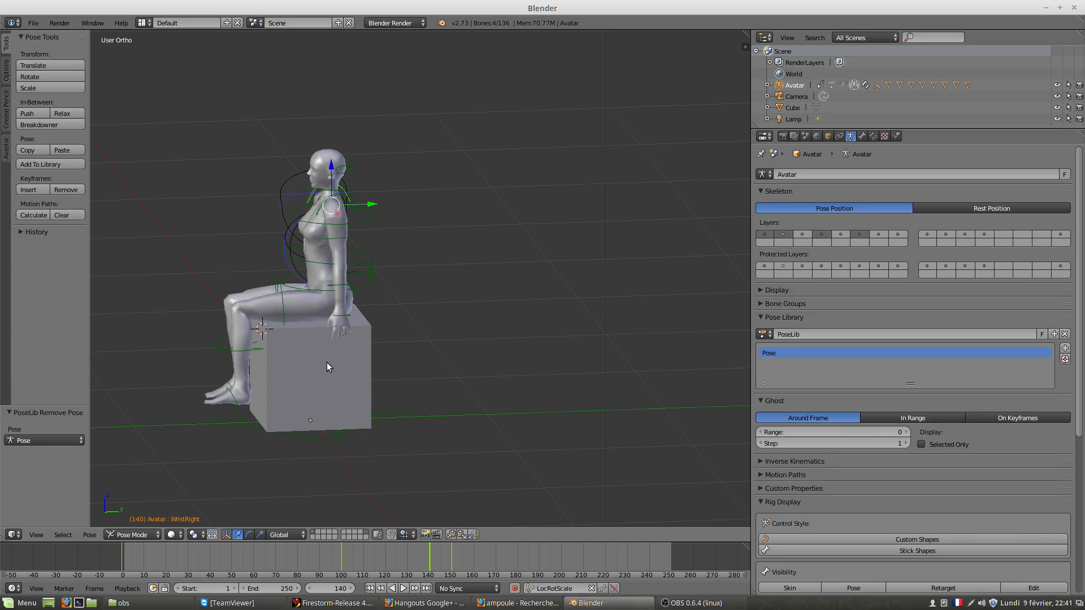
Try Push Pose on the selected right arm bones at frame 140, check it from the front, and undo it.
left_click(90, 534)
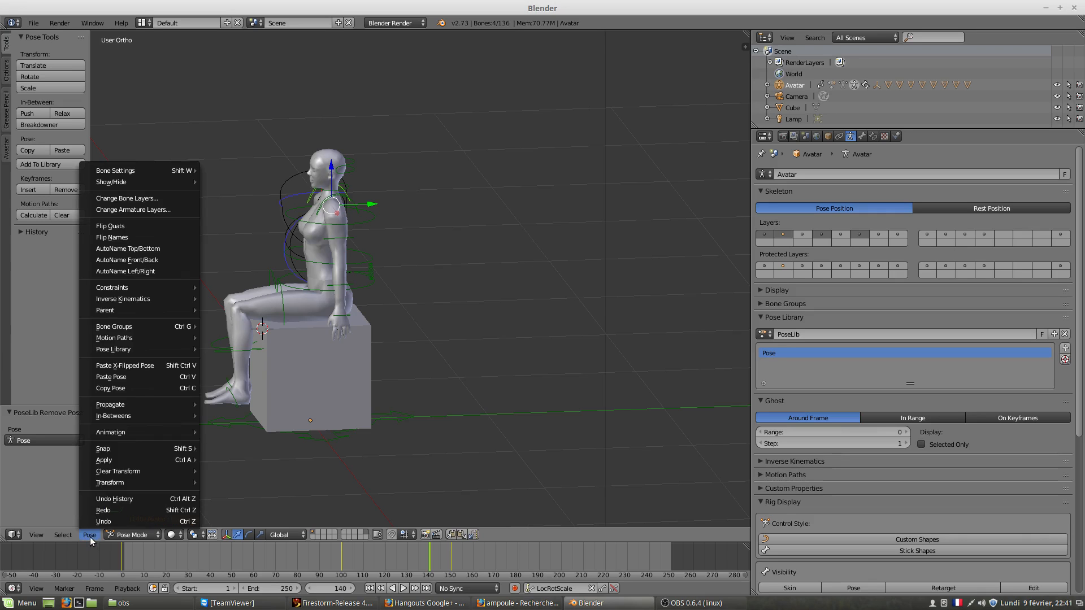
mouse_move(145, 405)
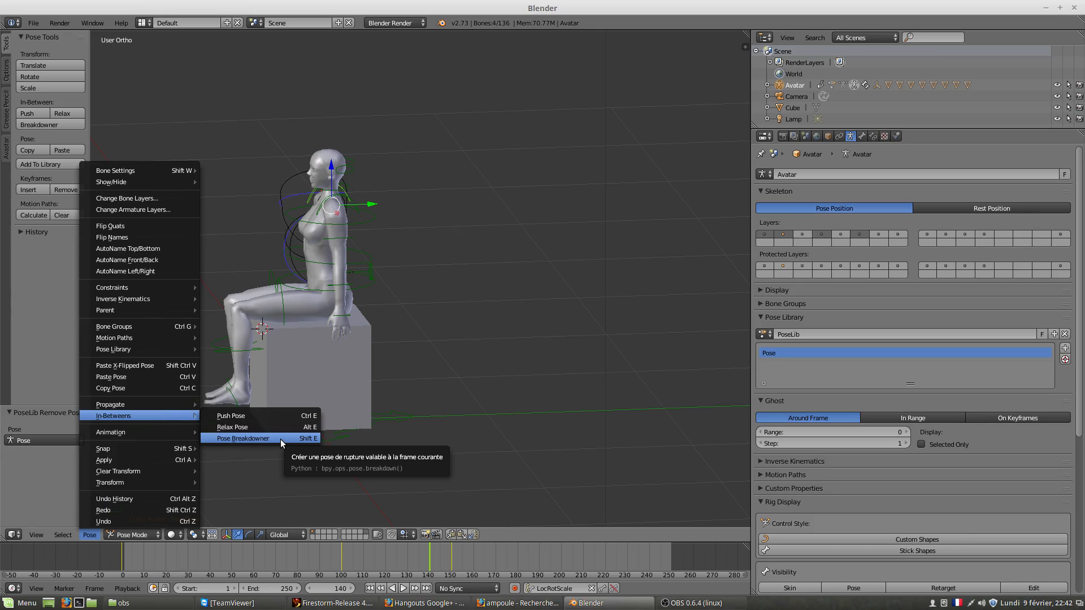
left_click(248, 414)
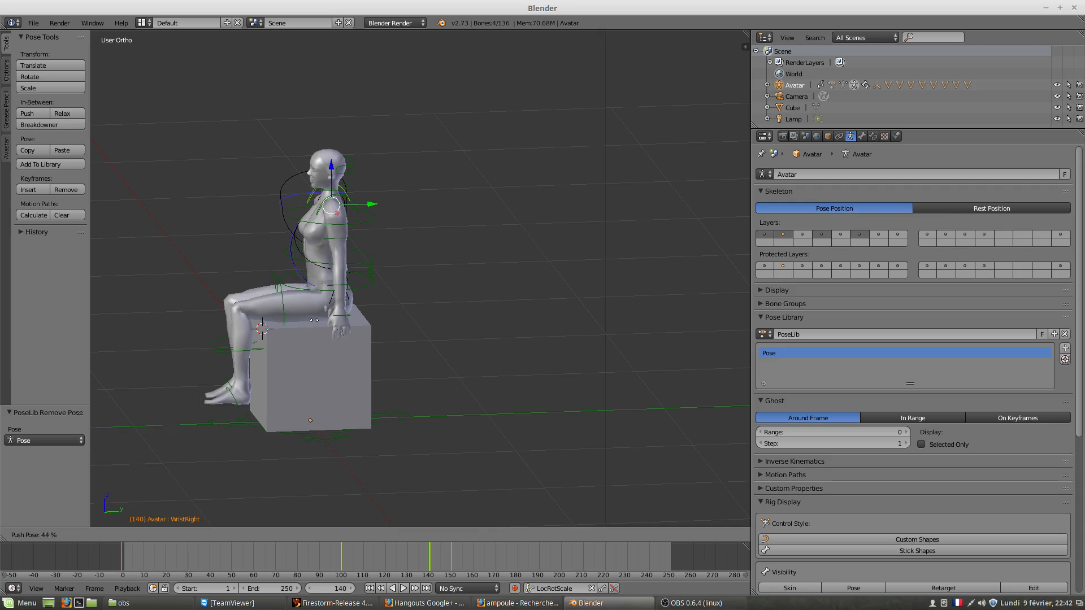
left_click(401, 301)
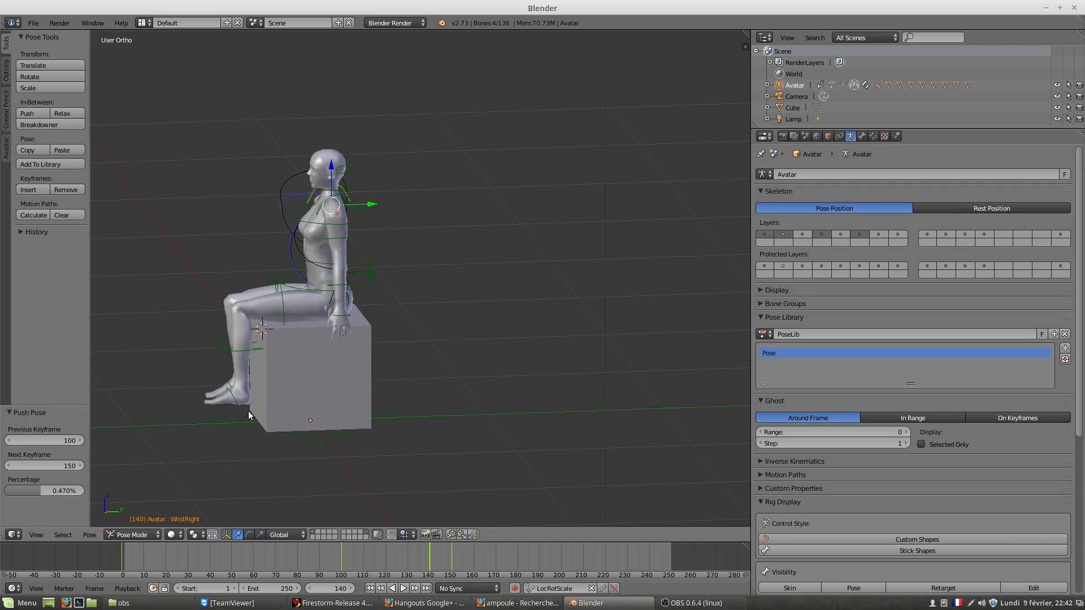
middle_click_drag(474, 410, 375, 424)
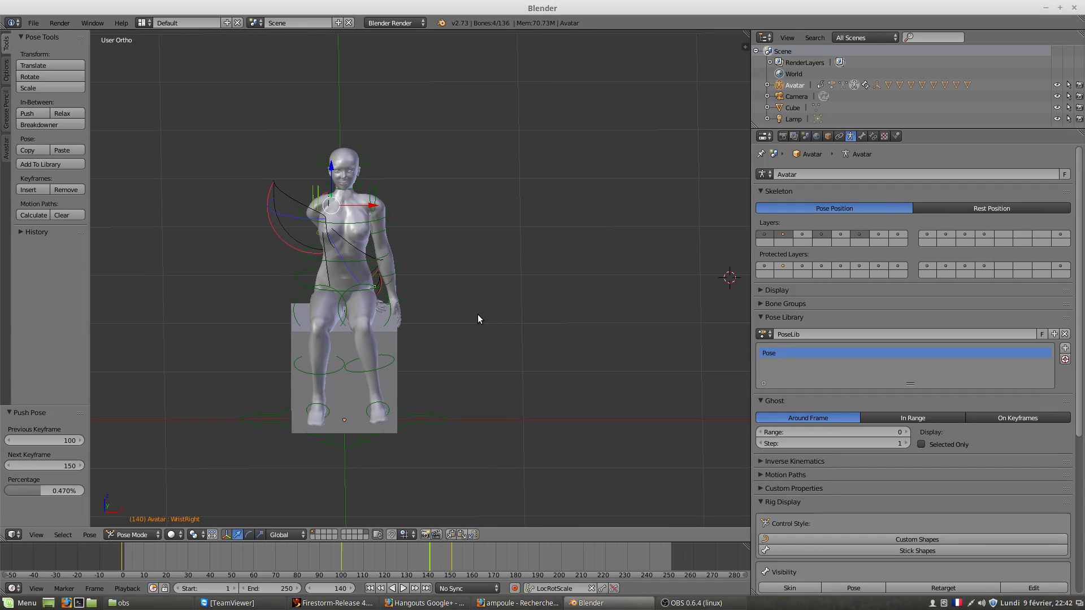
key("ctrl+z")
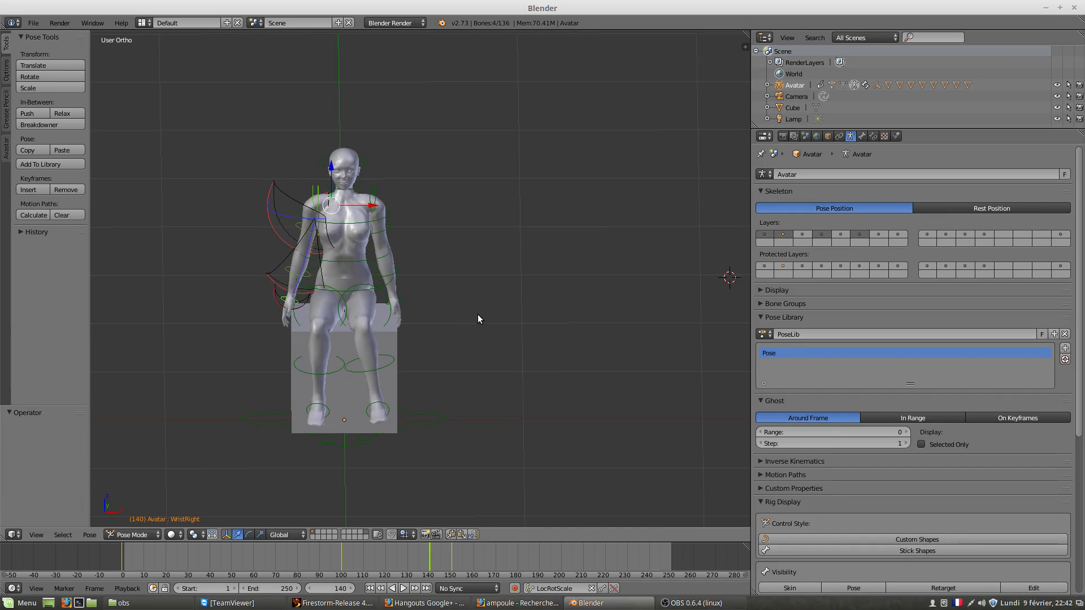
Try Push Pose on the right elbow bone alone at frame 140.
right_click(291, 271)
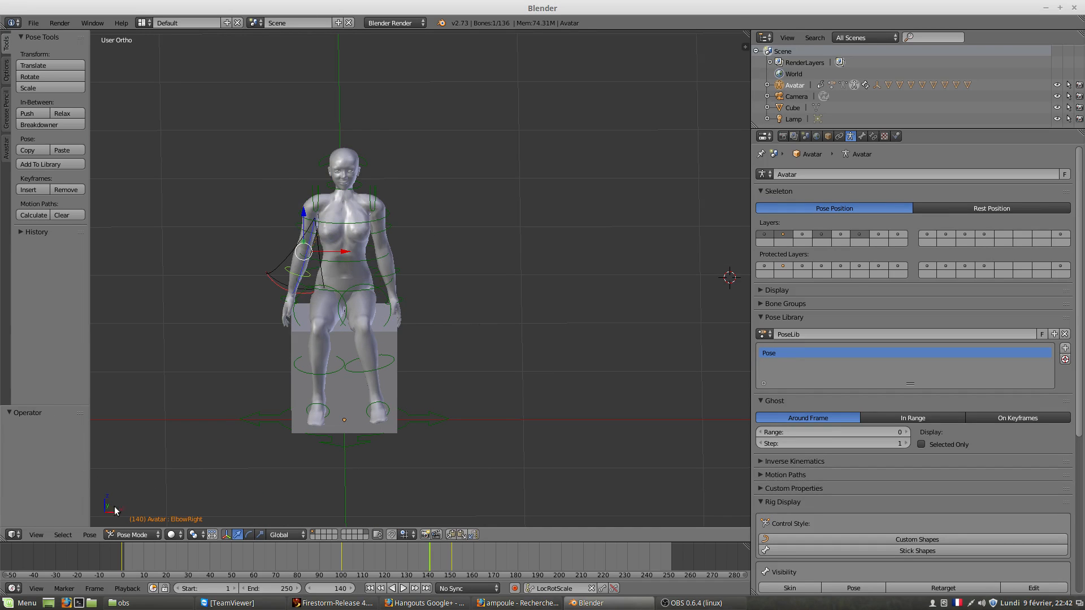
left_click(89, 535)
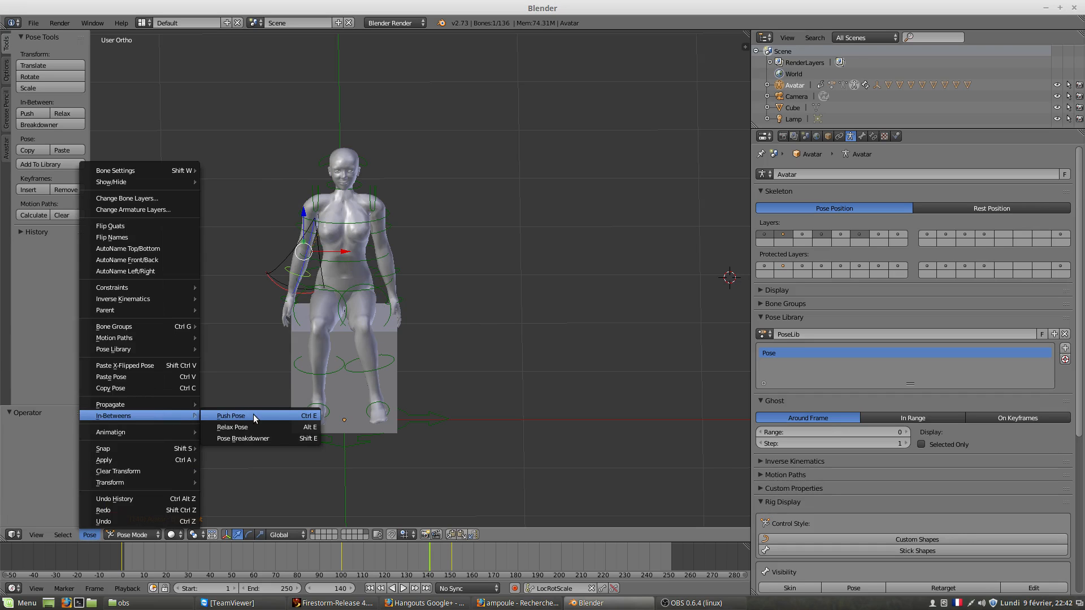
left_click(253, 415)
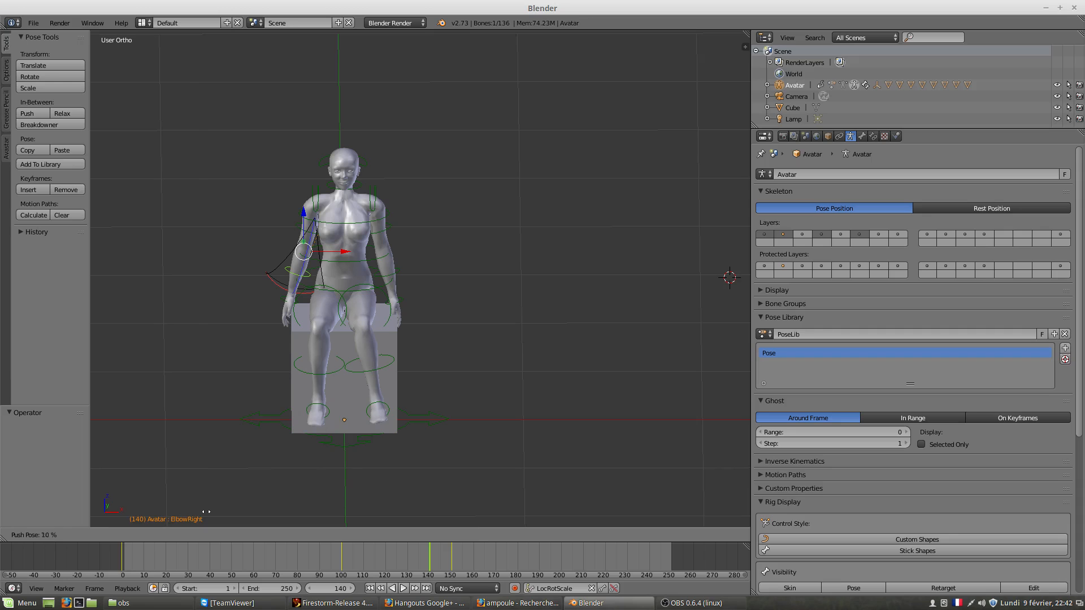
left_click(315, 353)
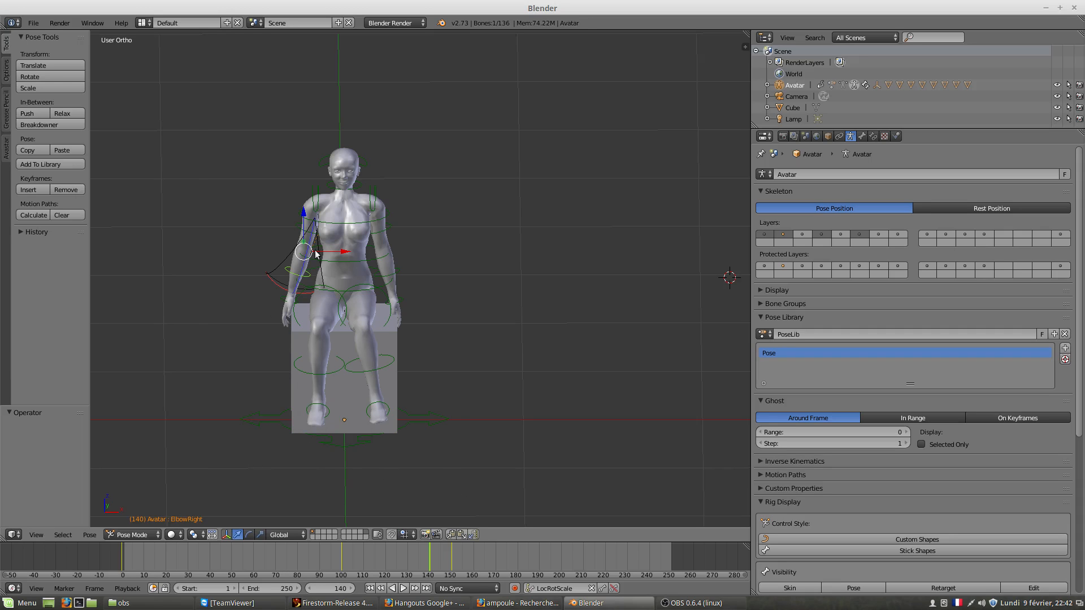
Select the right wrist bone and apply its visual transform to the pose at frame 140.
right_click(312, 229)
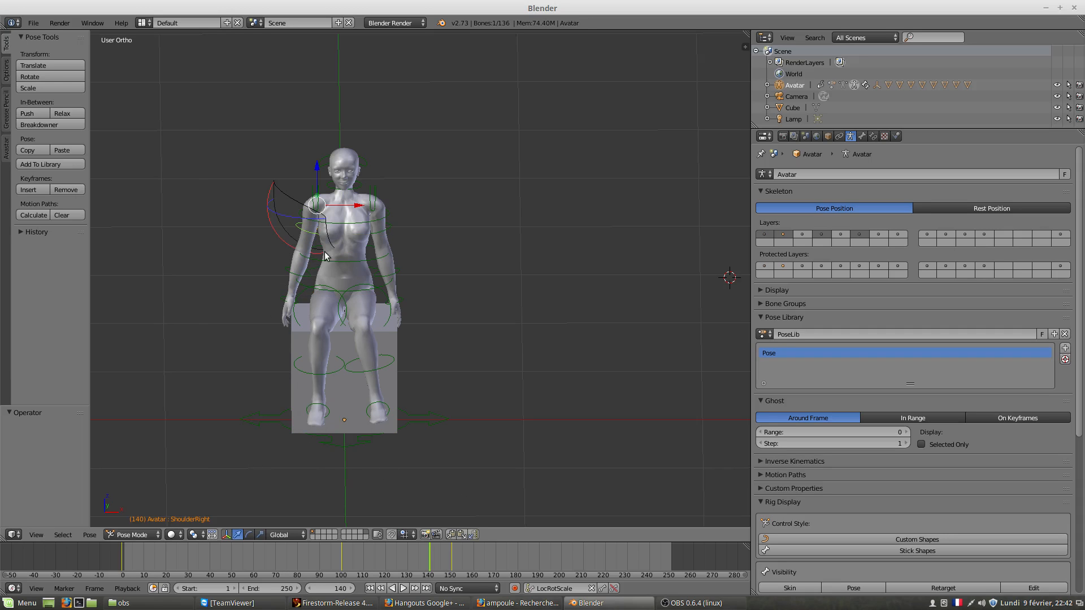
right_click(282, 303)
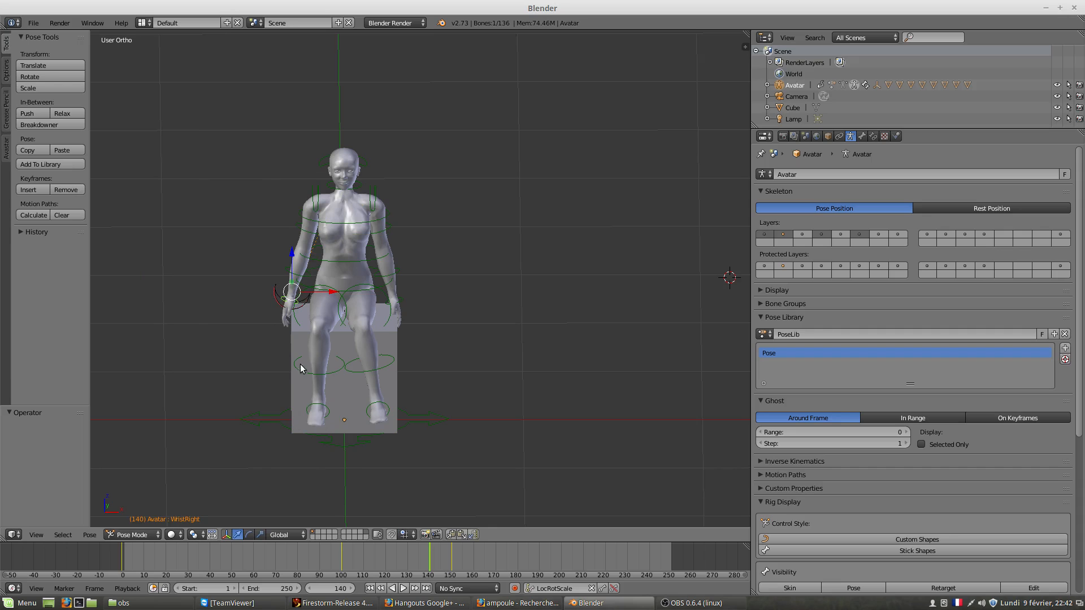
left_click(91, 535)
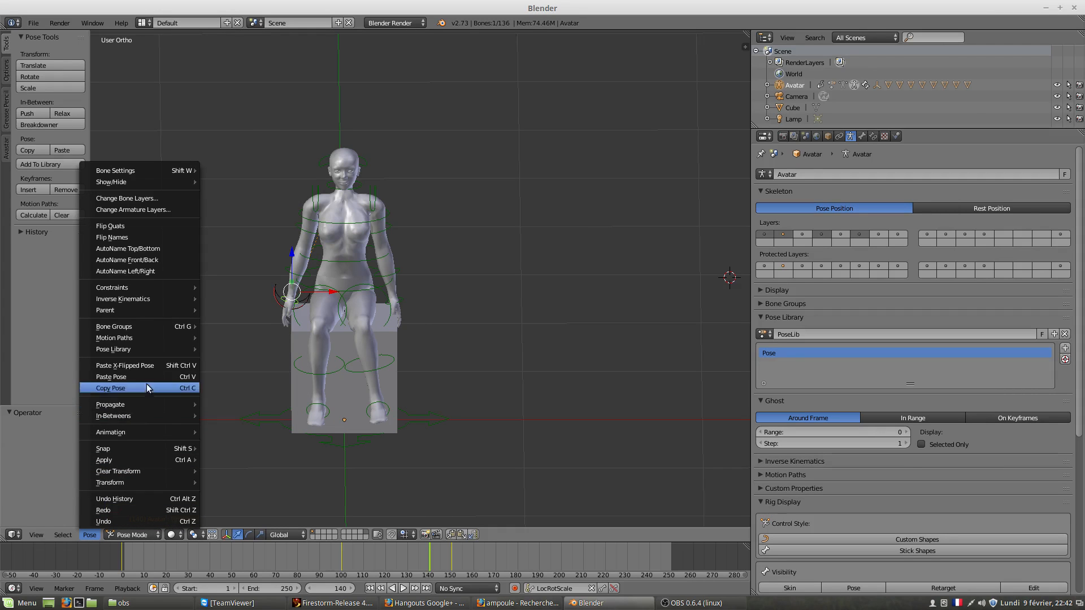
mouse_move(148, 401)
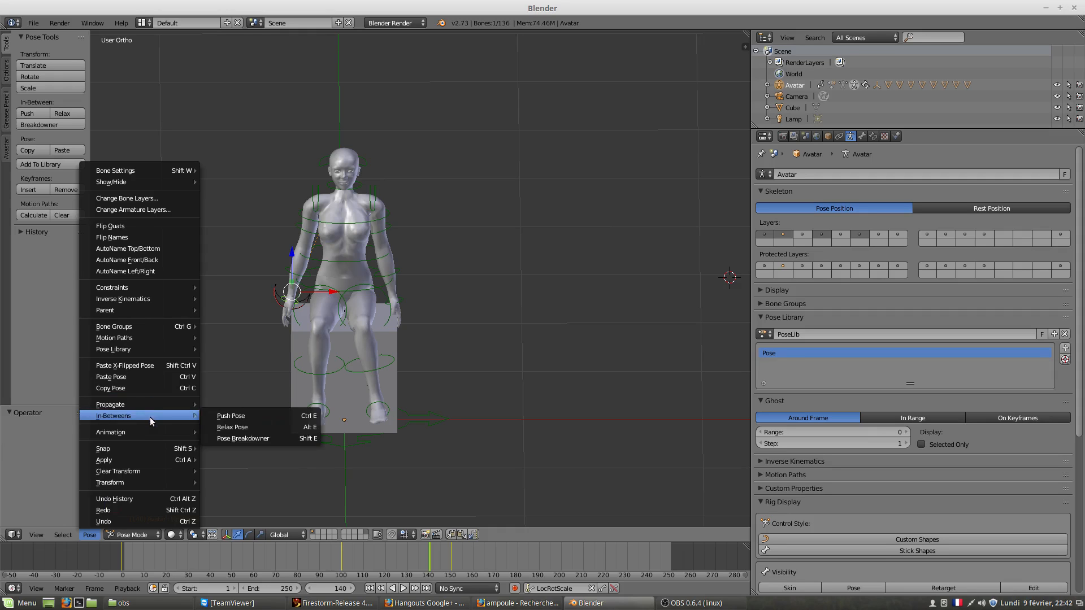
mouse_move(137, 433)
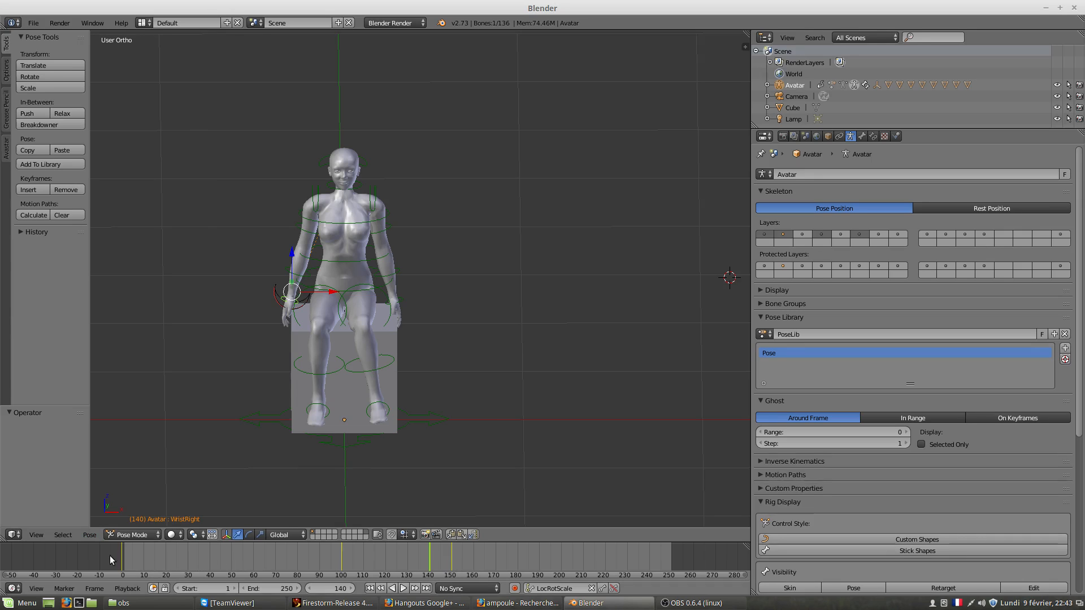
left_click(88, 535)
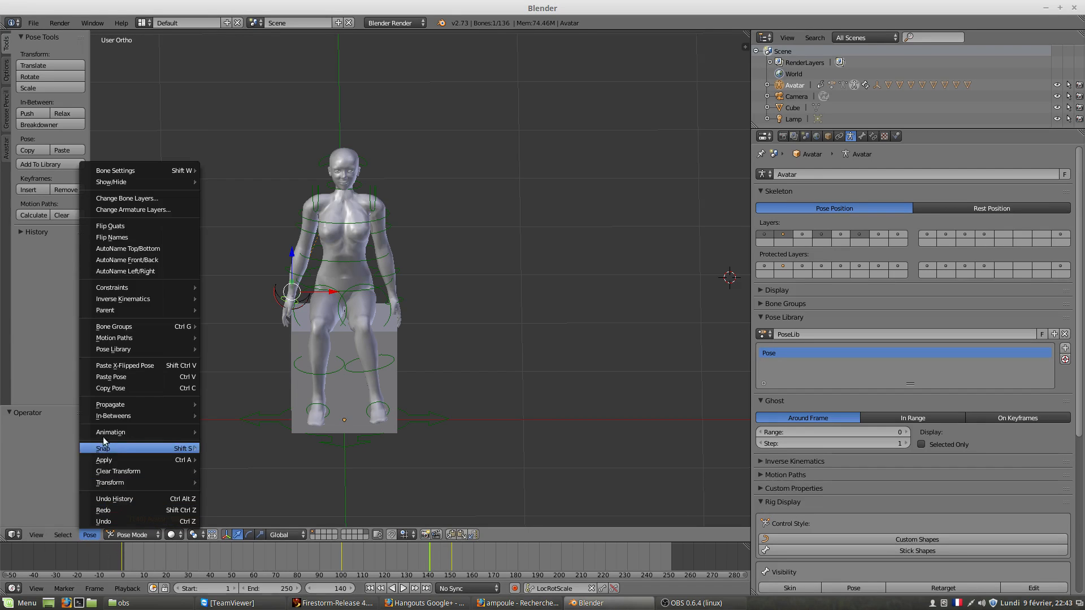
mouse_move(105, 438)
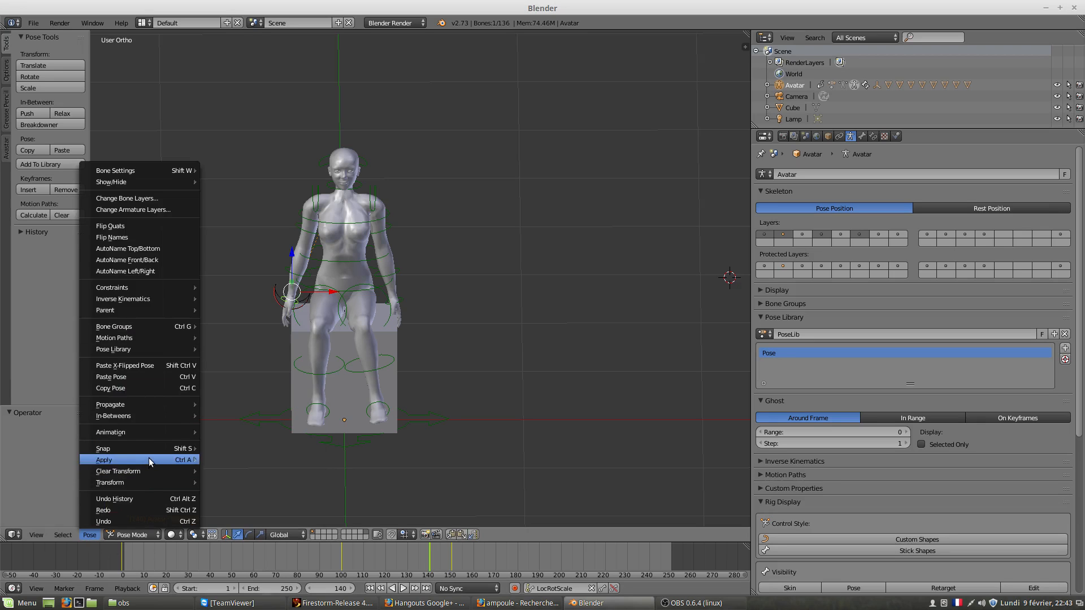
left_click(90, 535)
left_click(90, 535)
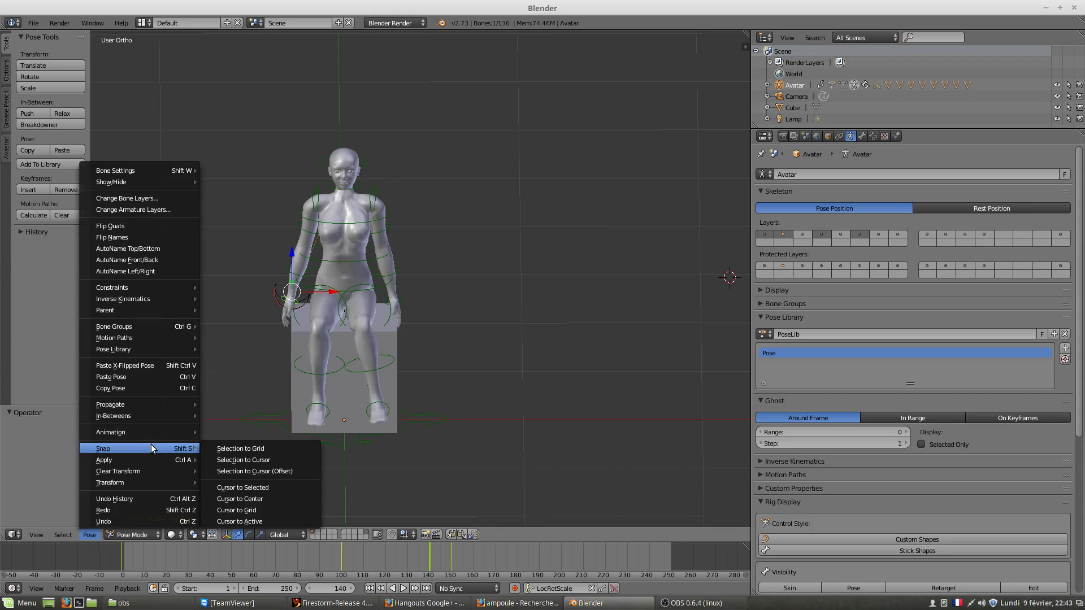
mouse_move(141, 471)
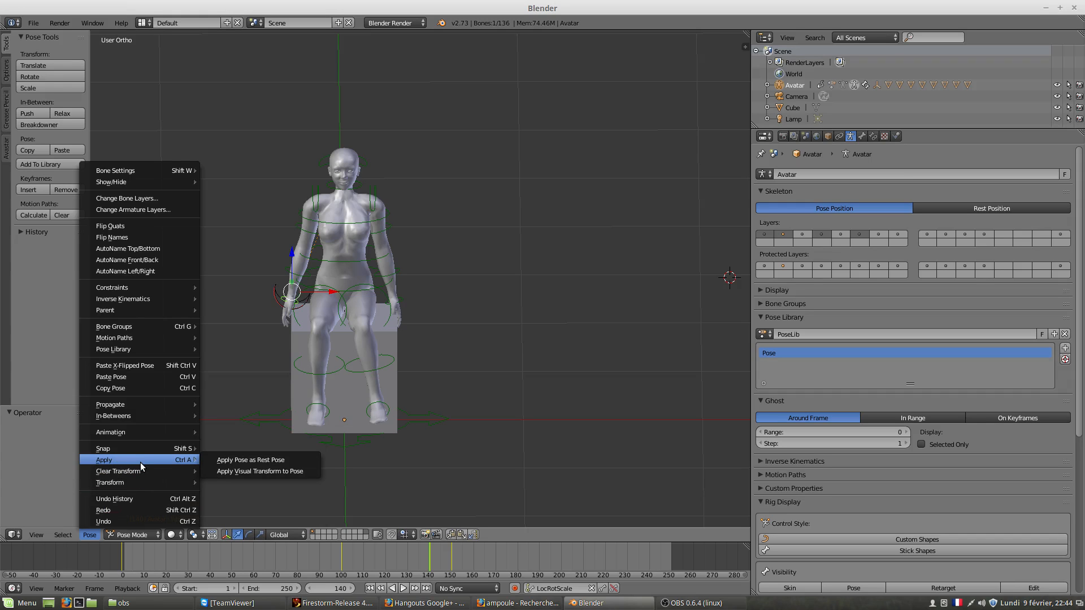
left_click(303, 471)
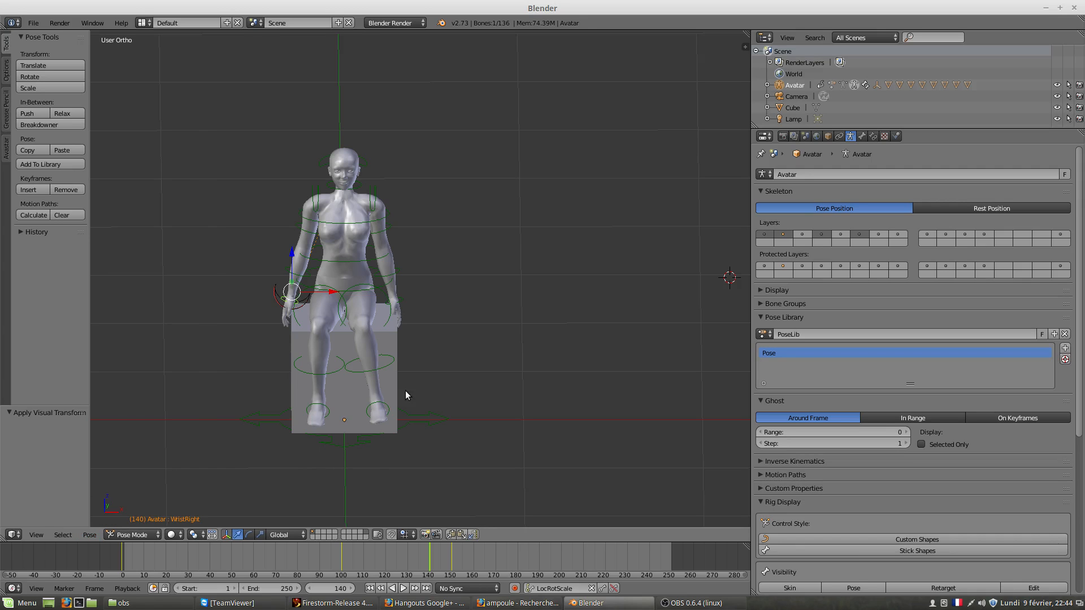
Switch to Object Mode, select the upper body mesh, and inspect it in Edit Mode before returning to Object Mode.
middle_click_drag(405, 391, 354, 375)
right_click(380, 292)
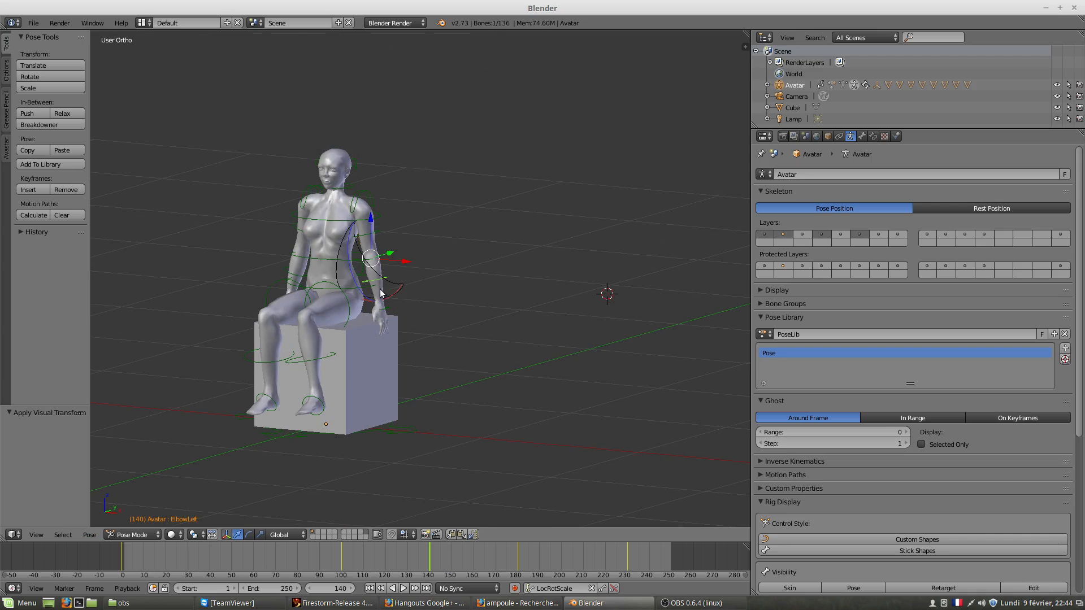
left_click(131, 535)
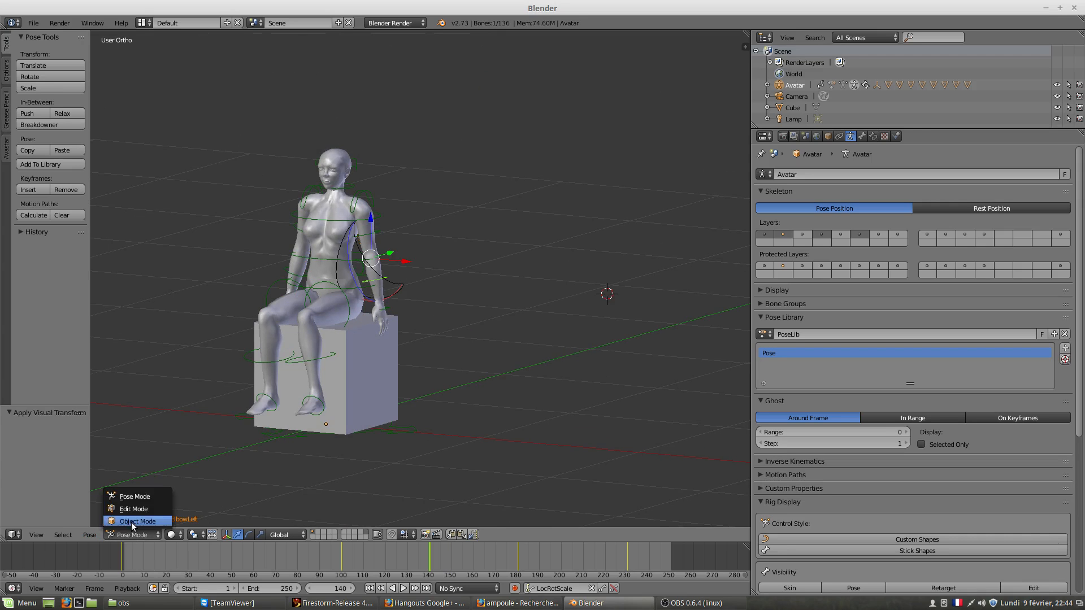
left_click(131, 522)
right_click(333, 250)
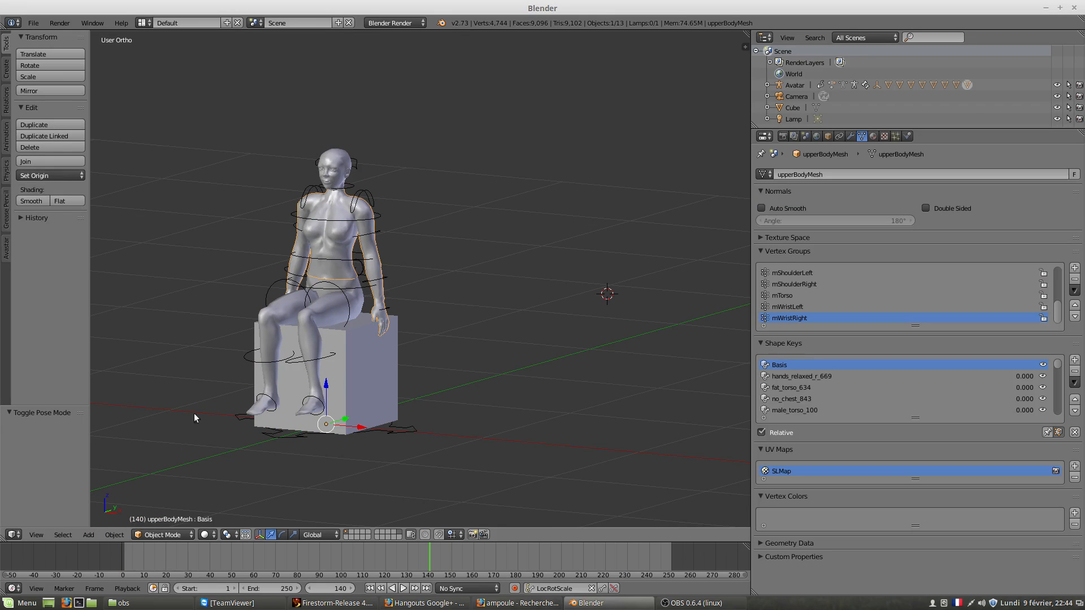
left_click(141, 535)
left_click(150, 511)
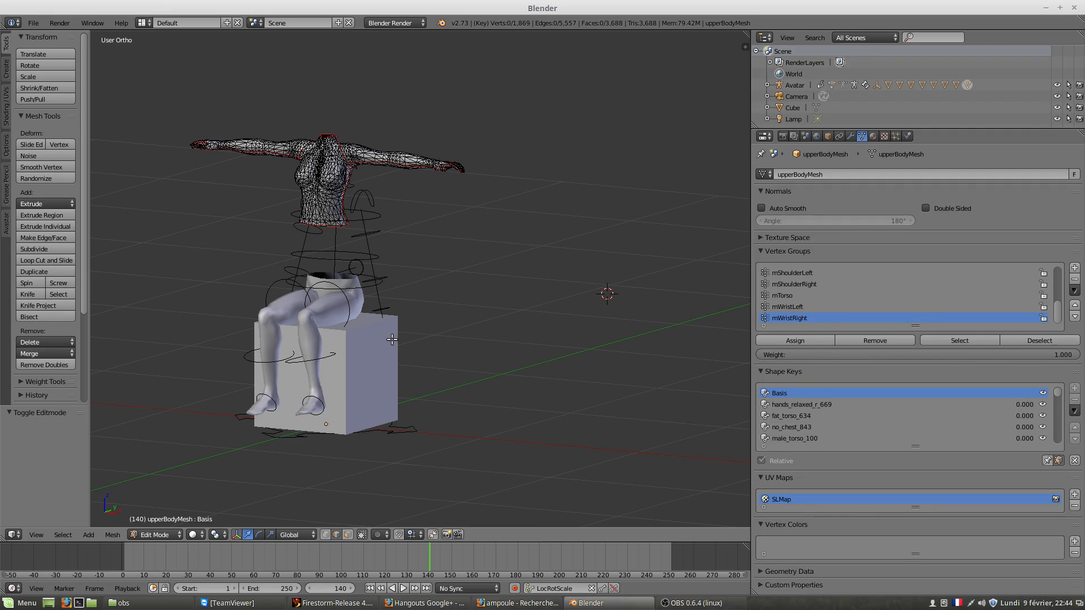
key("ctrl+z")
key("Tab")
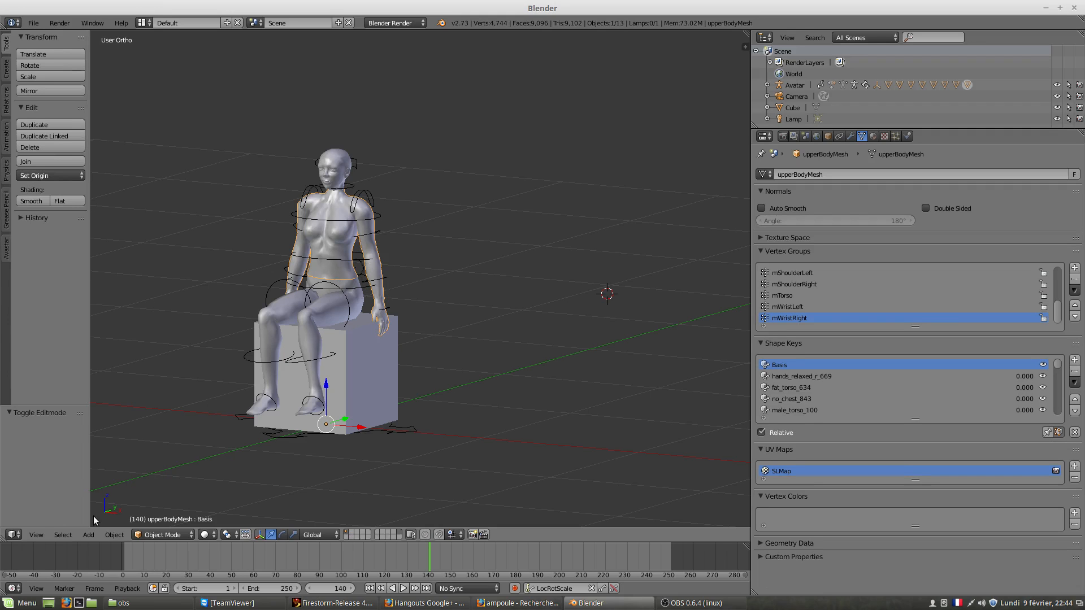
Apply the visual transform to the upper body mesh and check its shape in Edit Mode, returning to Object Mode.
left_click(112, 535)
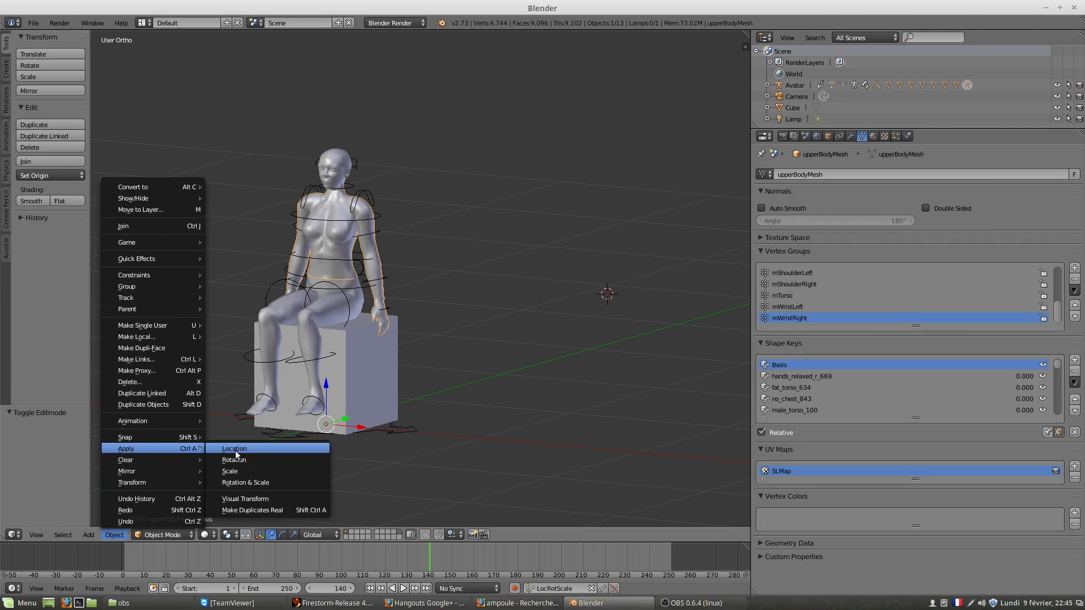
left_click(264, 499)
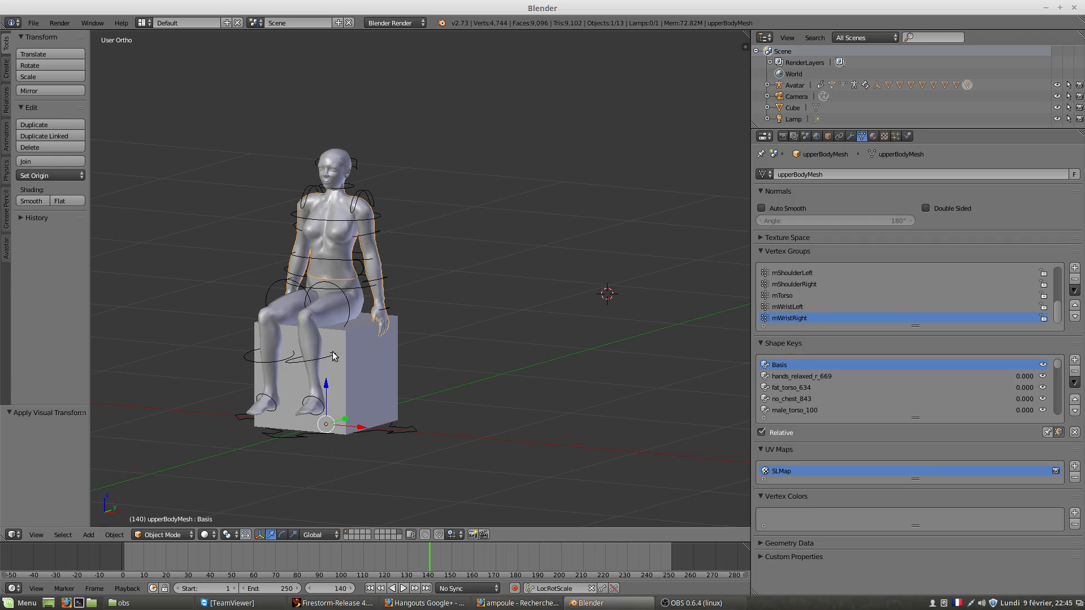
left_click(162, 535)
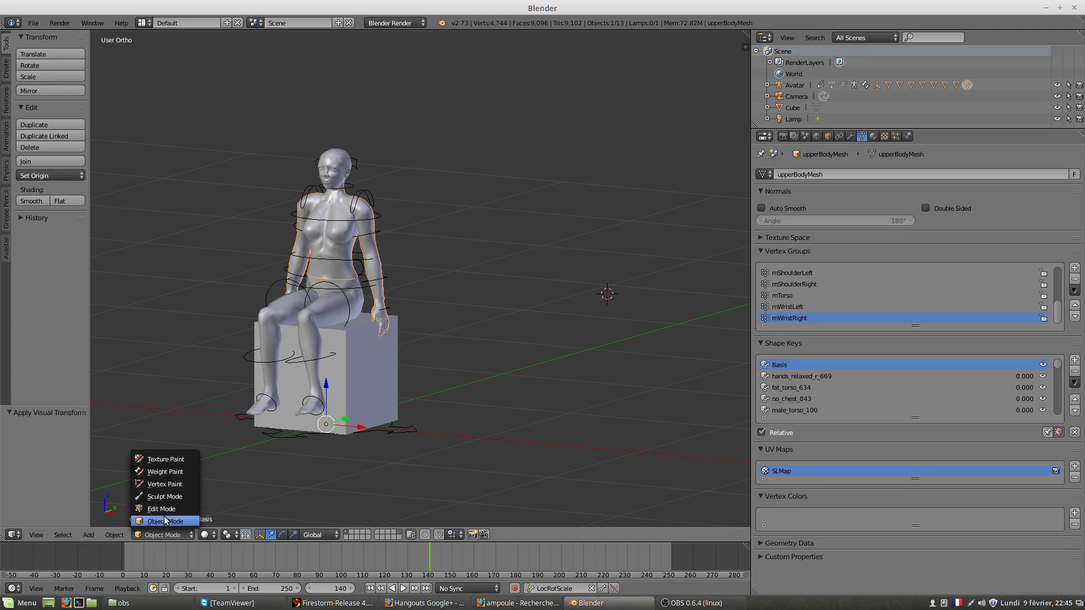
left_click(165, 510)
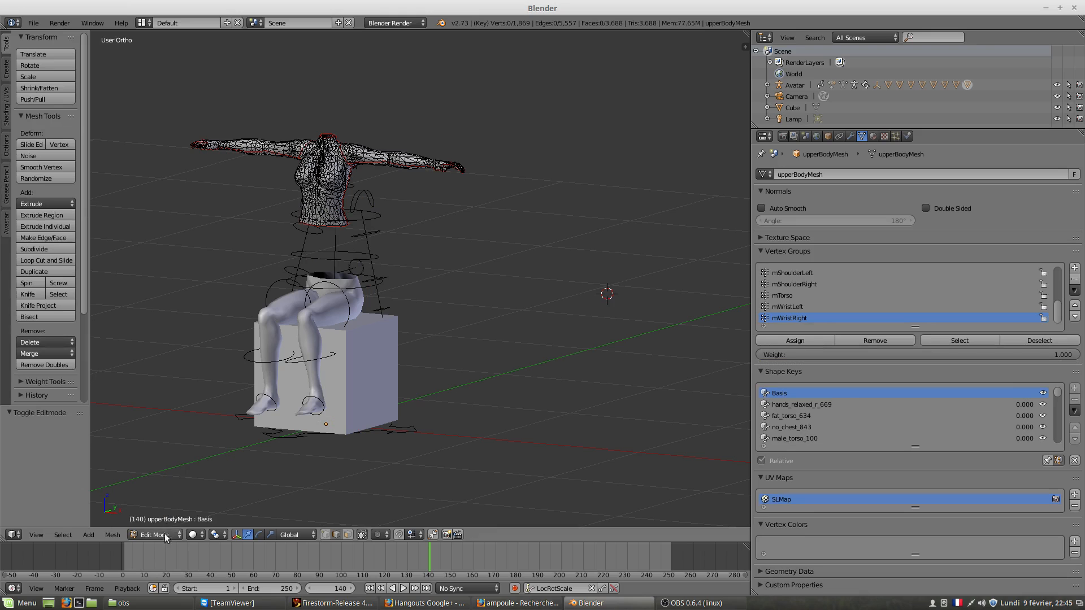
left_click(162, 536)
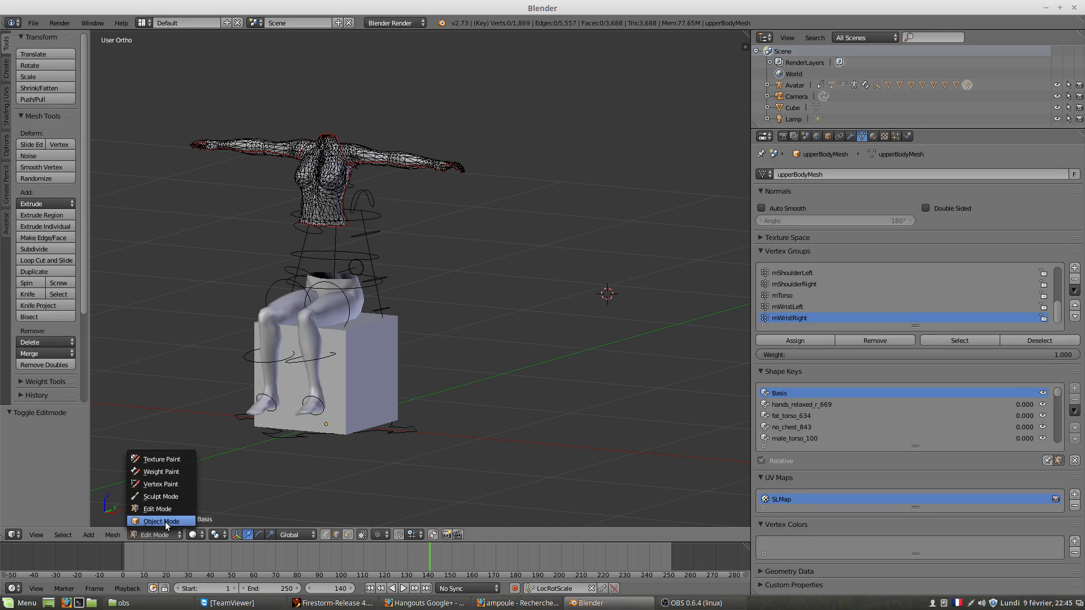
left_click(165, 520)
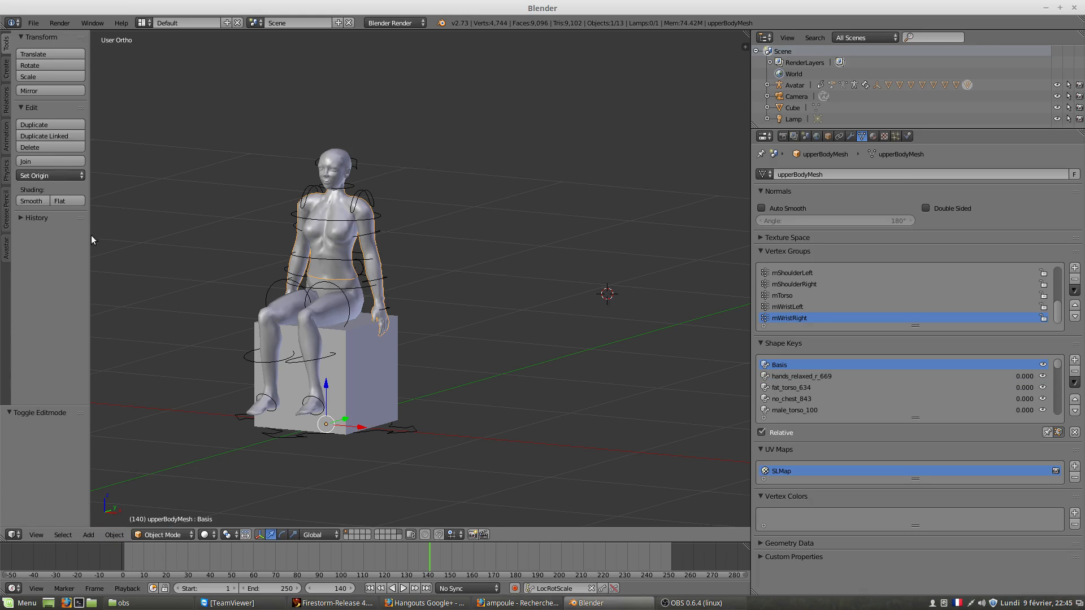
Display the Avastar tools in a wider tool shelf and enable static mesh with weight group removal for Freeze Shape.
left_click_drag(91, 240, 204, 244)
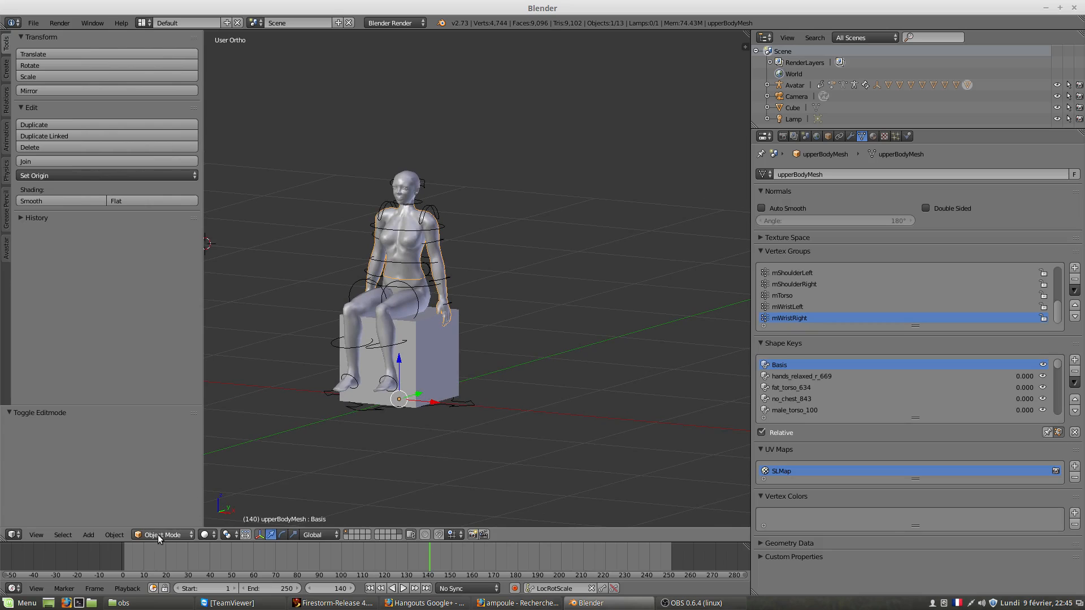
left_click(7, 253)
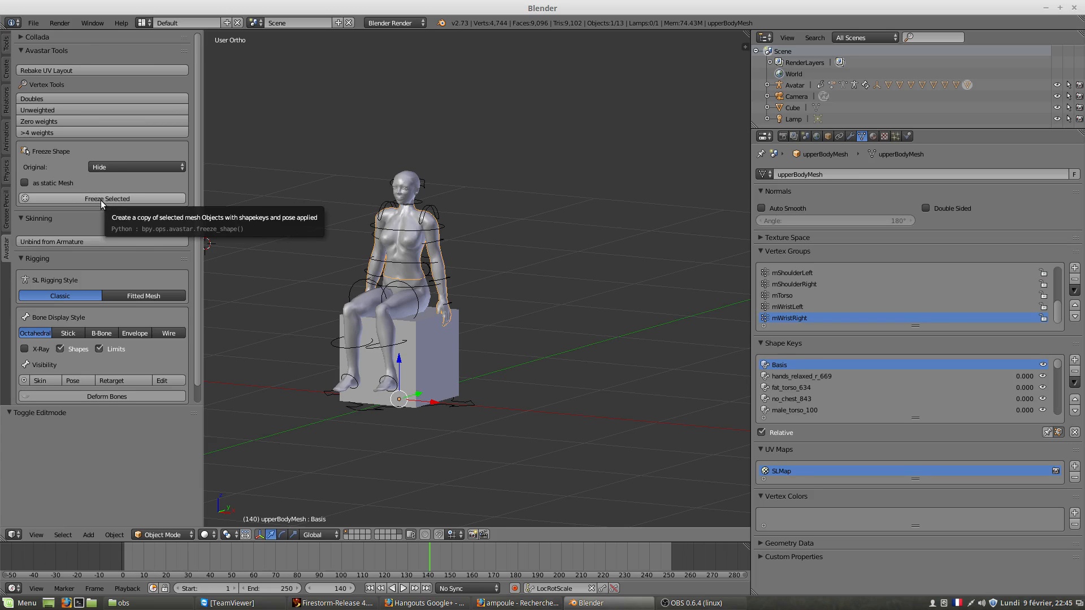
left_click(25, 183)
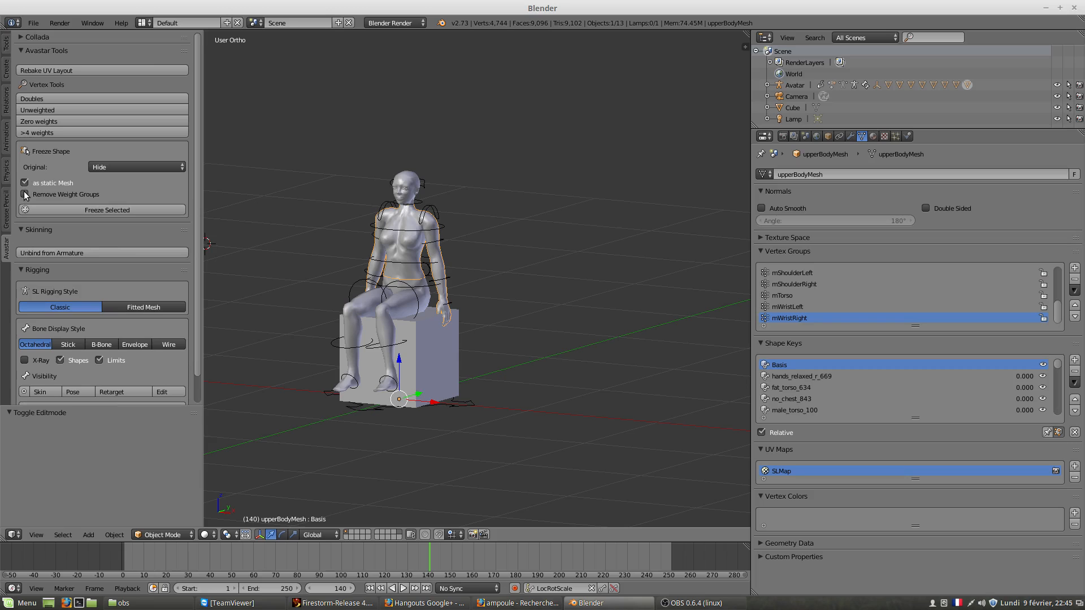
left_click(25, 195)
Add the lower body and head meshes to the selection and freeze them into one mesh with Join Parts and Weld Parts.
right_click(422, 294, "shift")
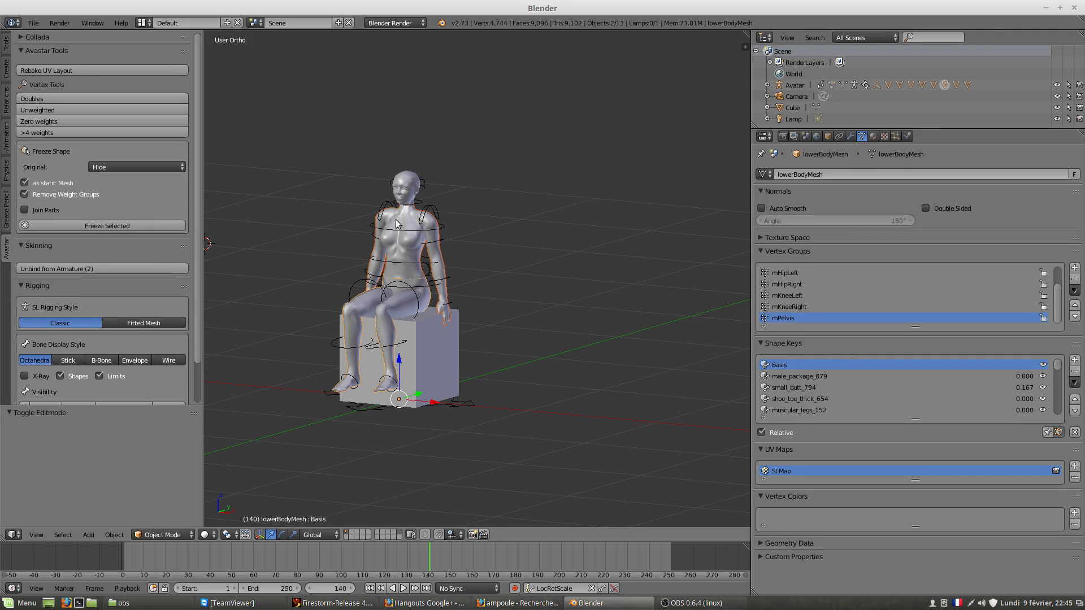
right_click(405, 185, "shift")
right_click(410, 180, "shift")
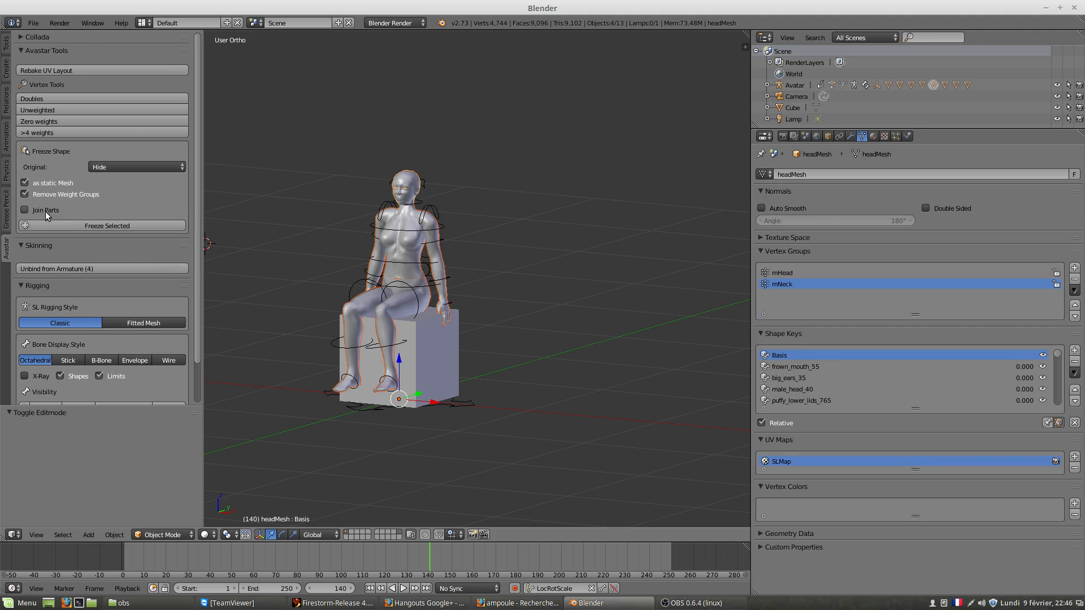
left_click(25, 211)
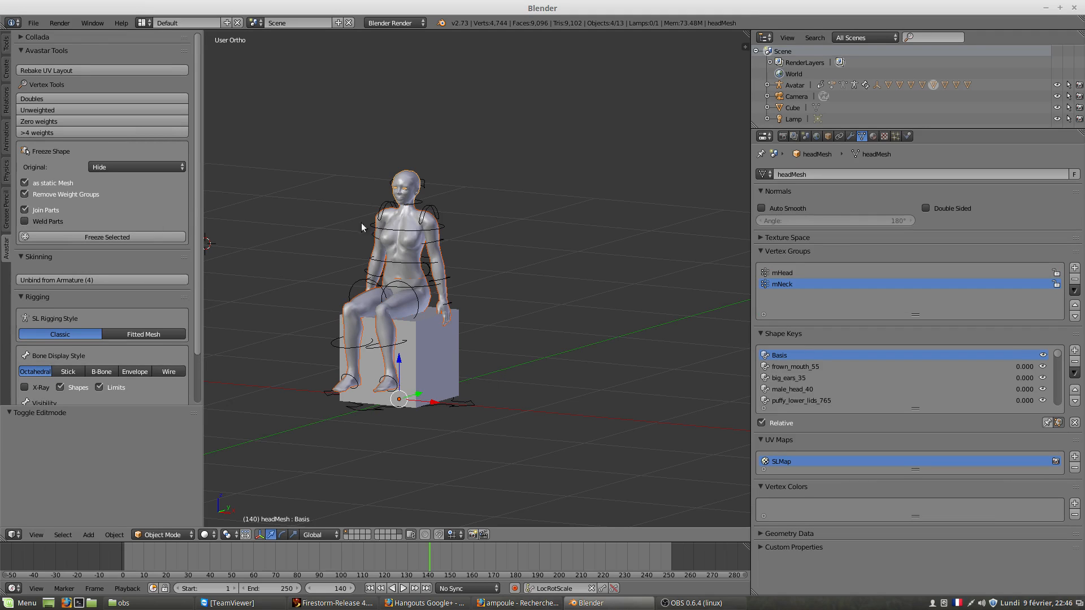
left_click(25, 221)
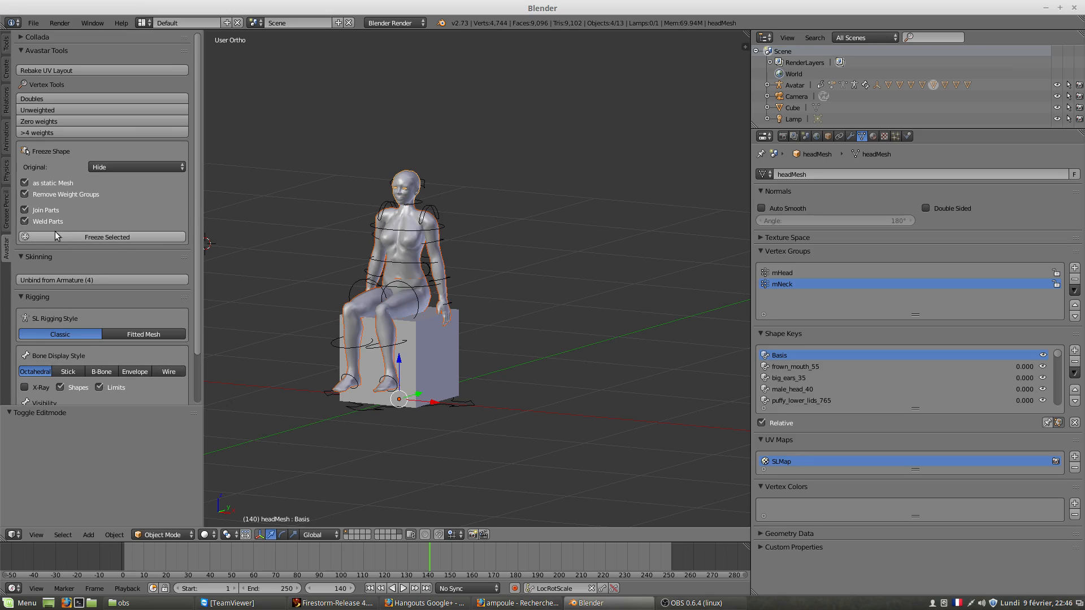
left_click(105, 238)
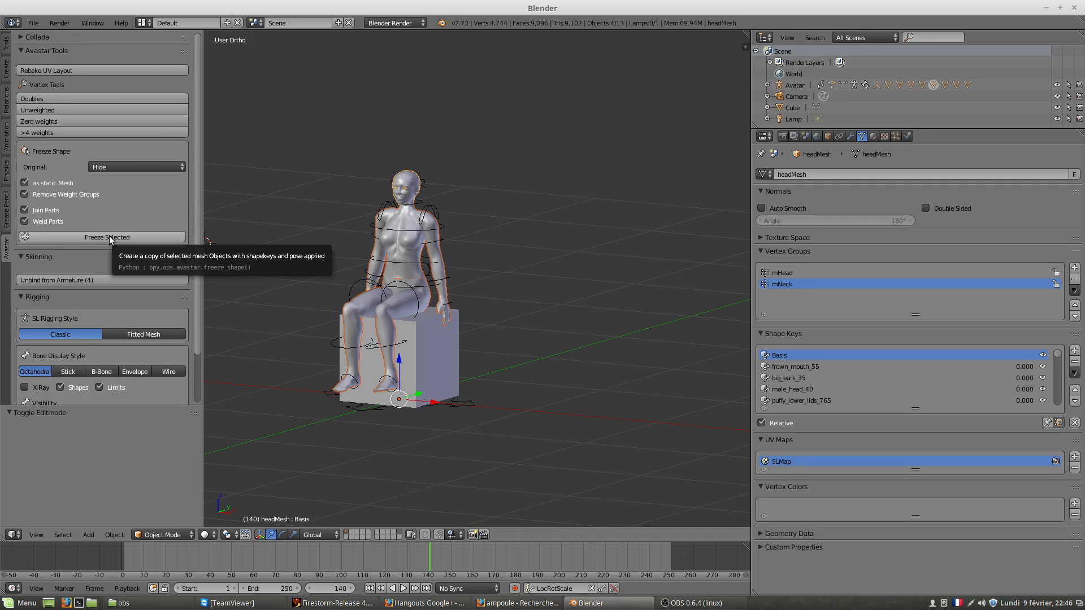
left_click(110, 238)
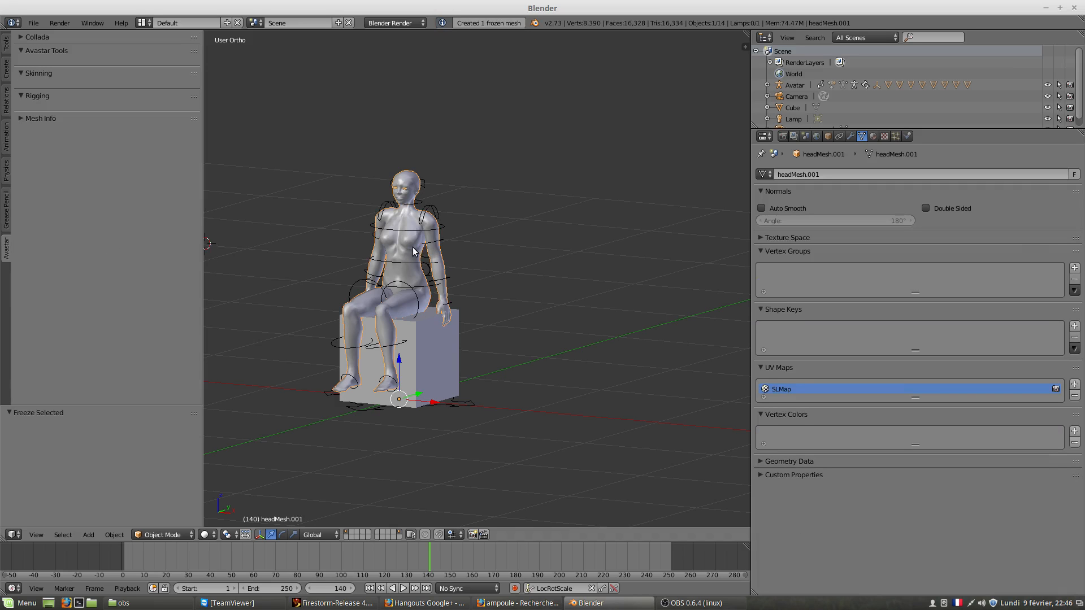
In Edit Mode, move the frozen mesh's geometry about 0.874 along X away from the rig and inspect it from several angles.
scroll(420, 290, "up", 2)
middle_click_drag(419, 286, 431, 291)
left_click(173, 535)
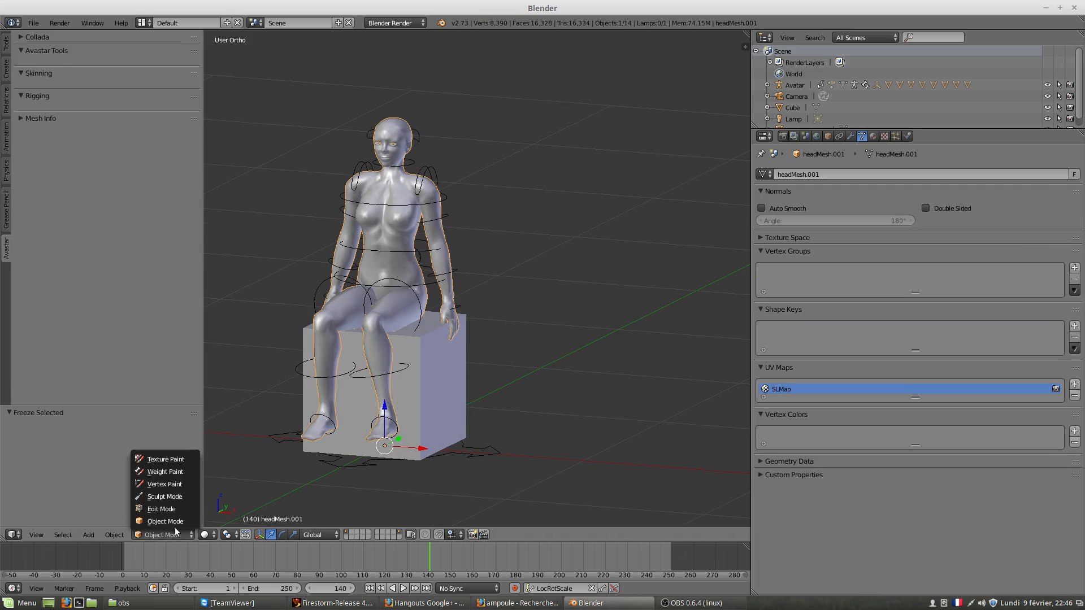
left_click(161, 512)
mouse_move(438, 293)
middle_mouse_down()
mouse_move(678, 291)
mouse_move(235, 278)
mouse_move(452, 295)
middle_mouse_up()
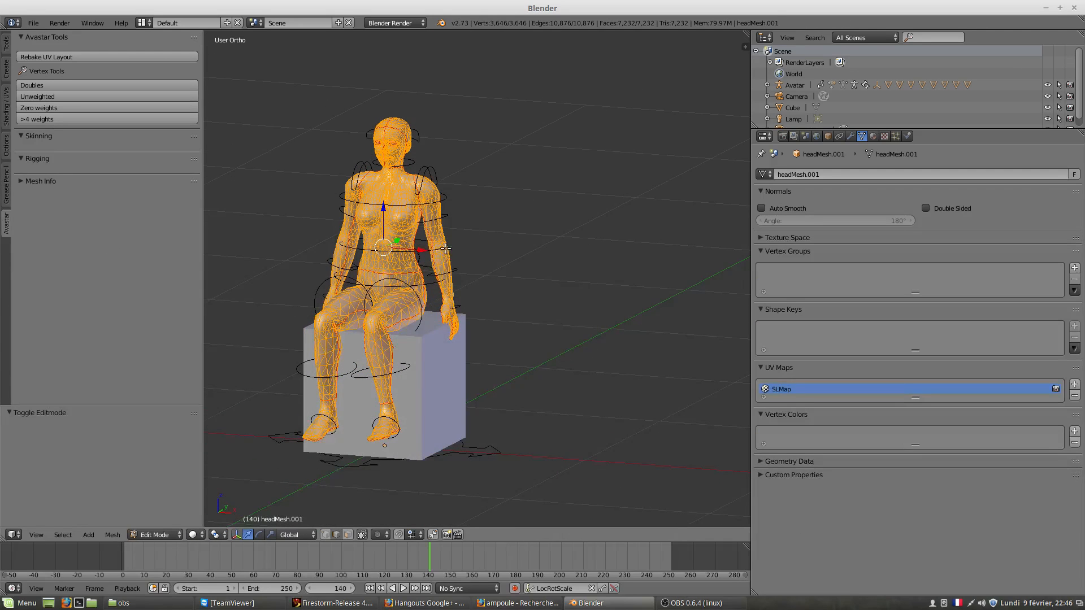
left_click_drag(421, 249, 604, 265)
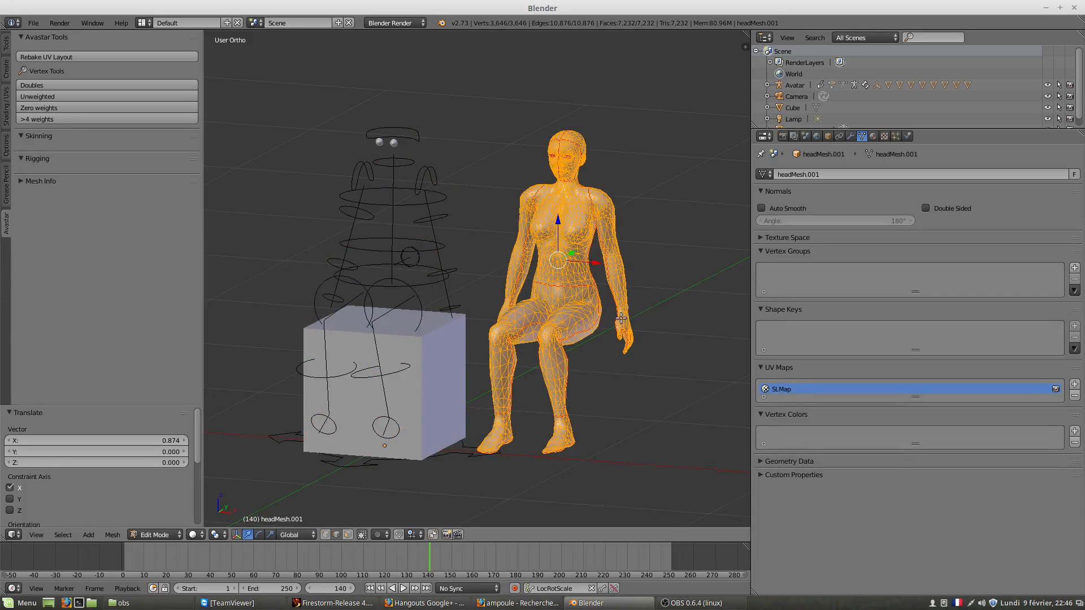
middle_click_drag(674, 268, 597, 271)
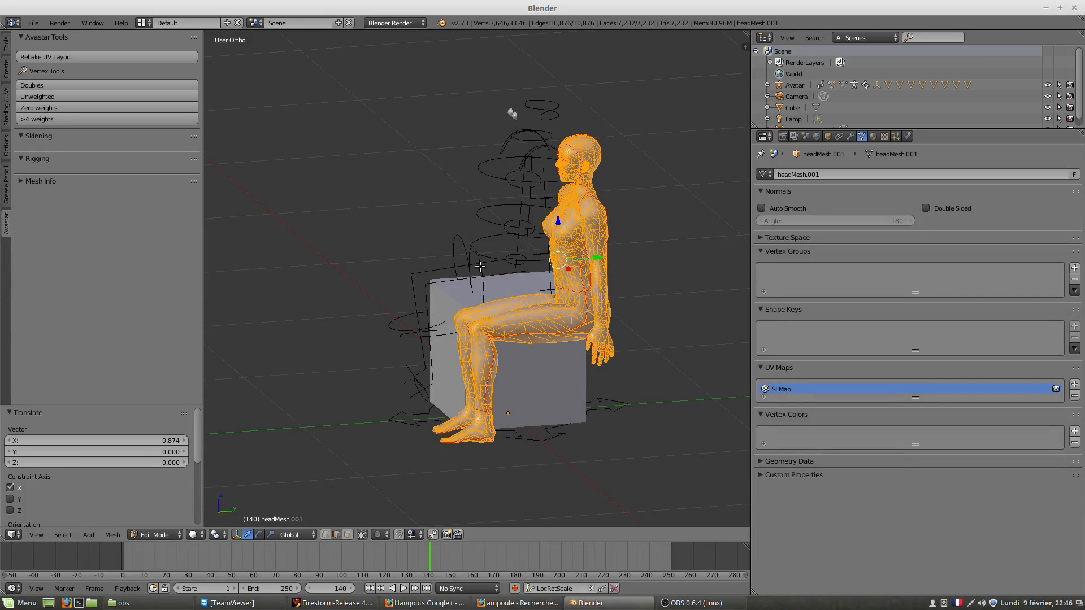
middle_click_drag(517, 307, 603, 316)
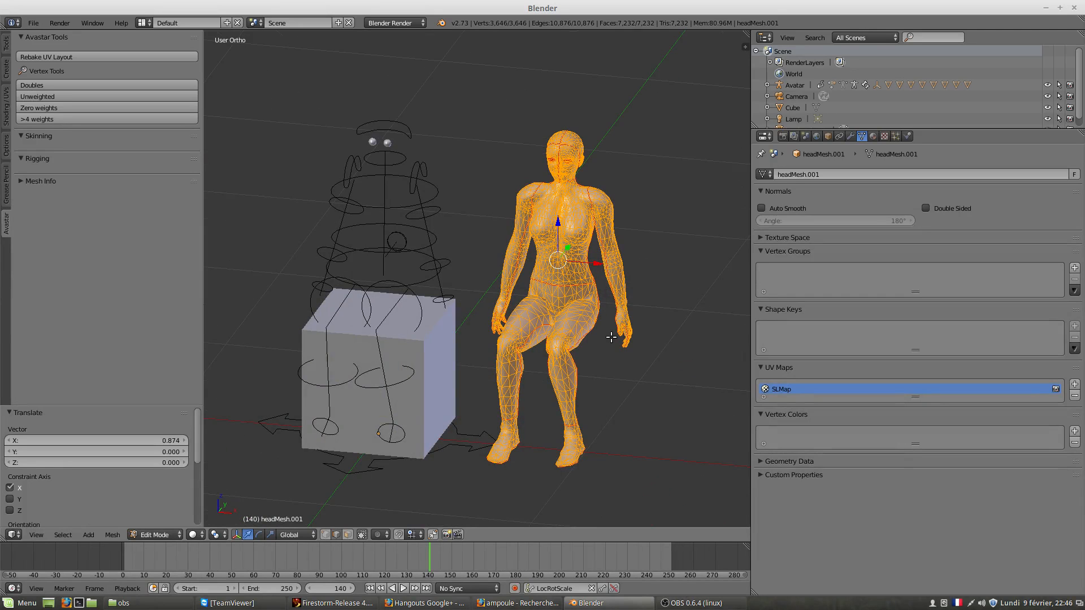
Examine the frozen mesh from several angles, along with its modifier stack and the available mesh editing commands.
scroll(580, 285, "up", 4)
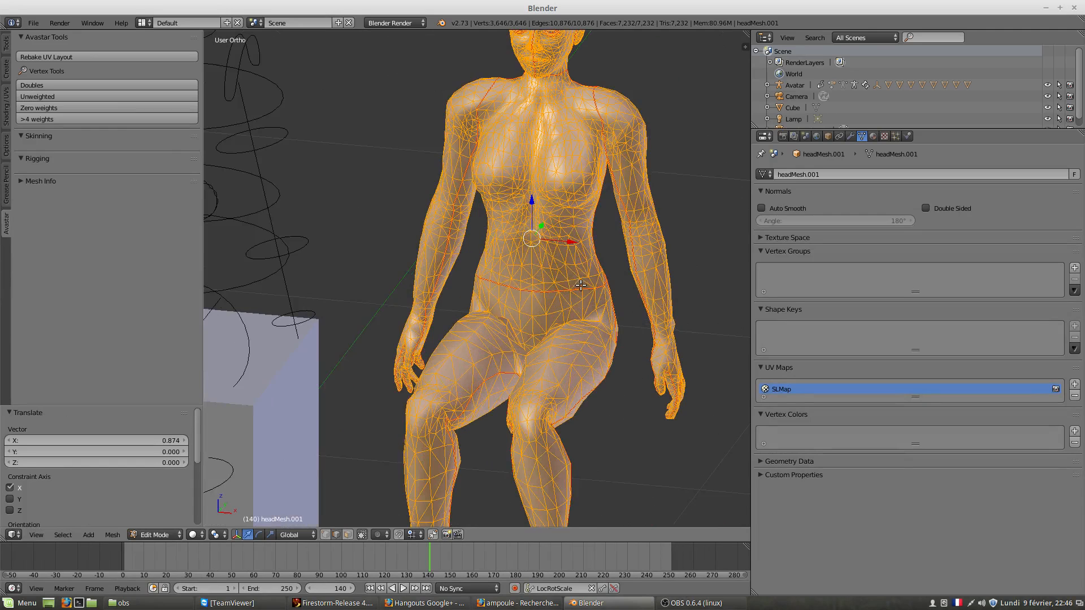
scroll(580, 286, "down", 4)
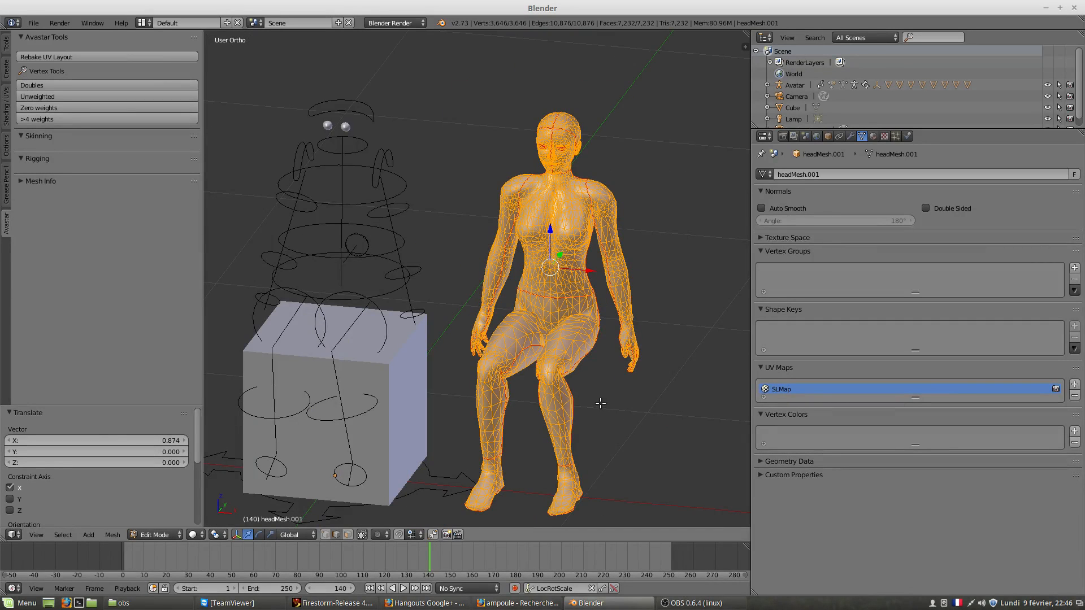
middle_click_drag(591, 373, 659, 375)
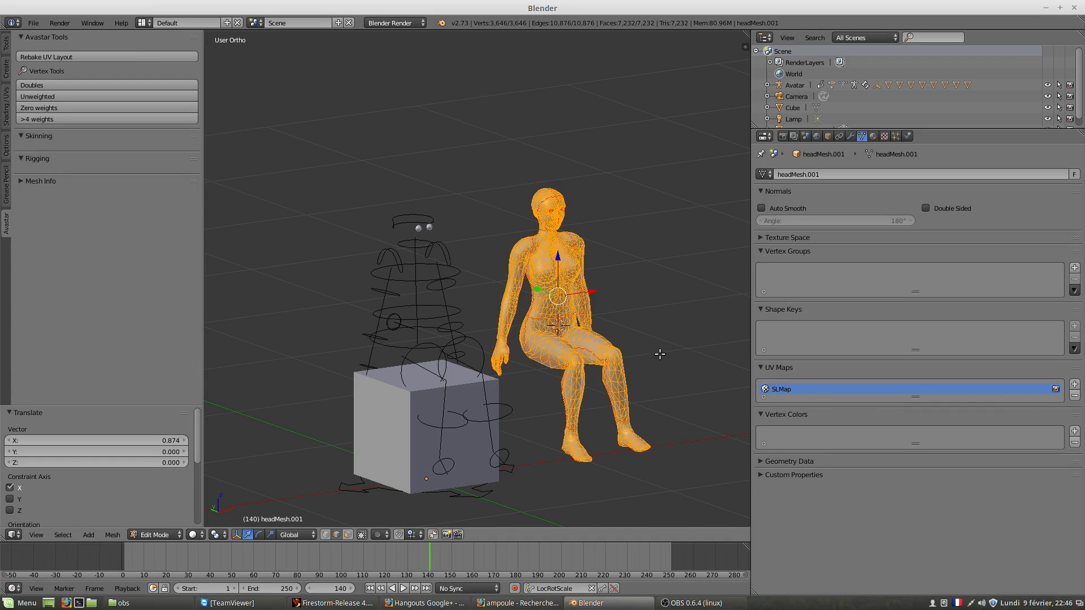
middle_click_drag(584, 328, 546, 314)
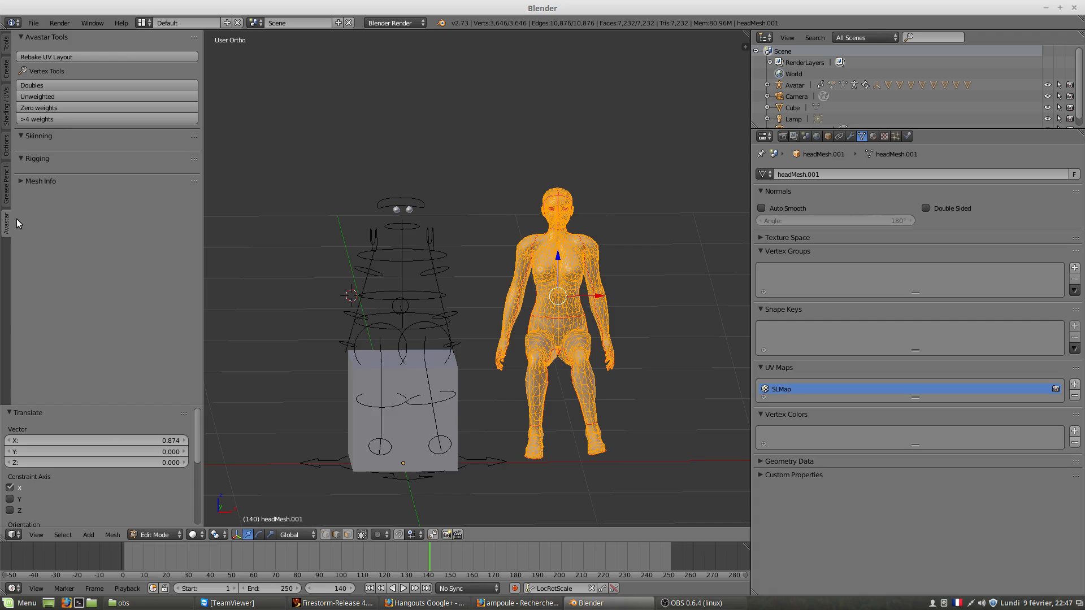
scroll(577, 414, "up", 3)
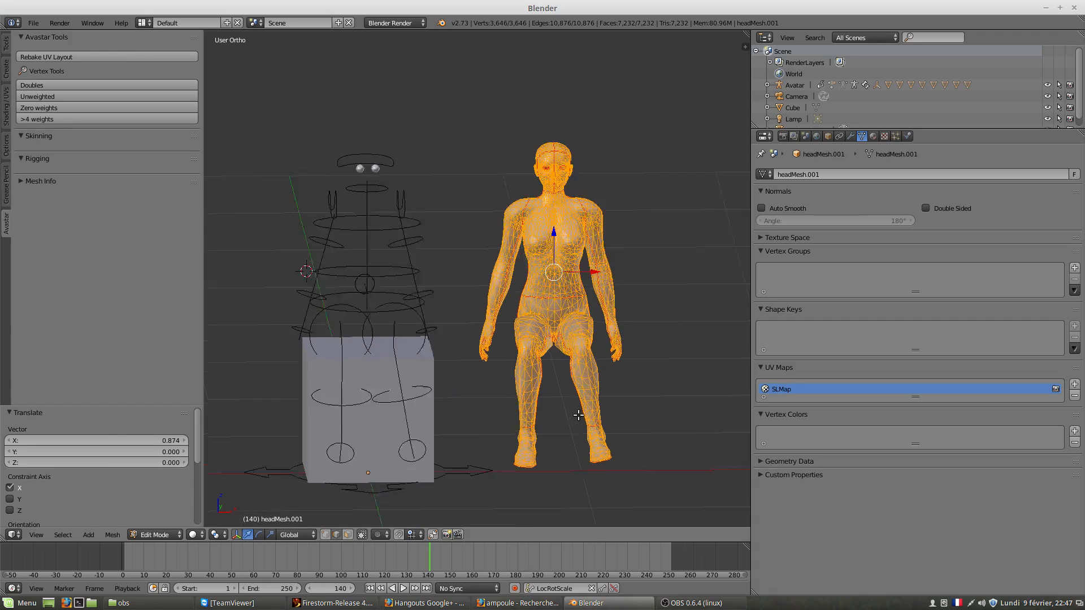
scroll(575, 413, "down", 2)
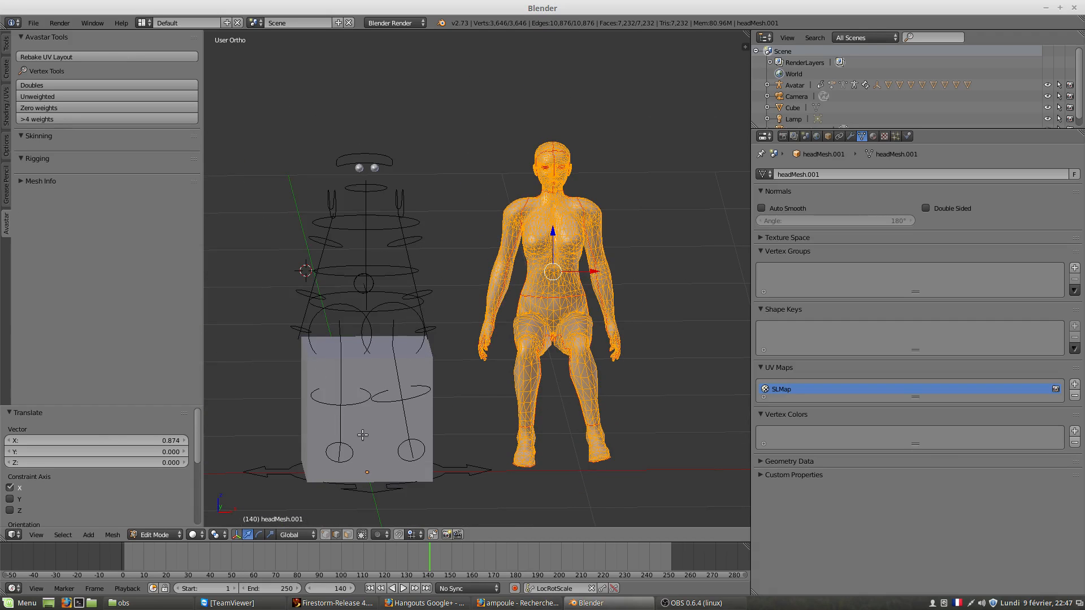
left_click(109, 535)
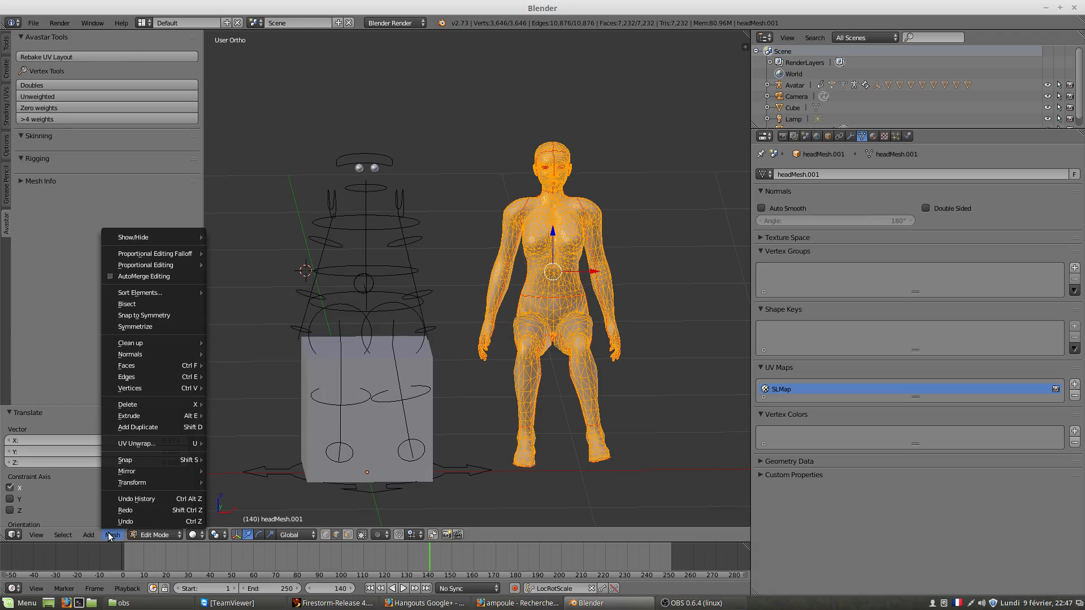
mouse_move(125, 462)
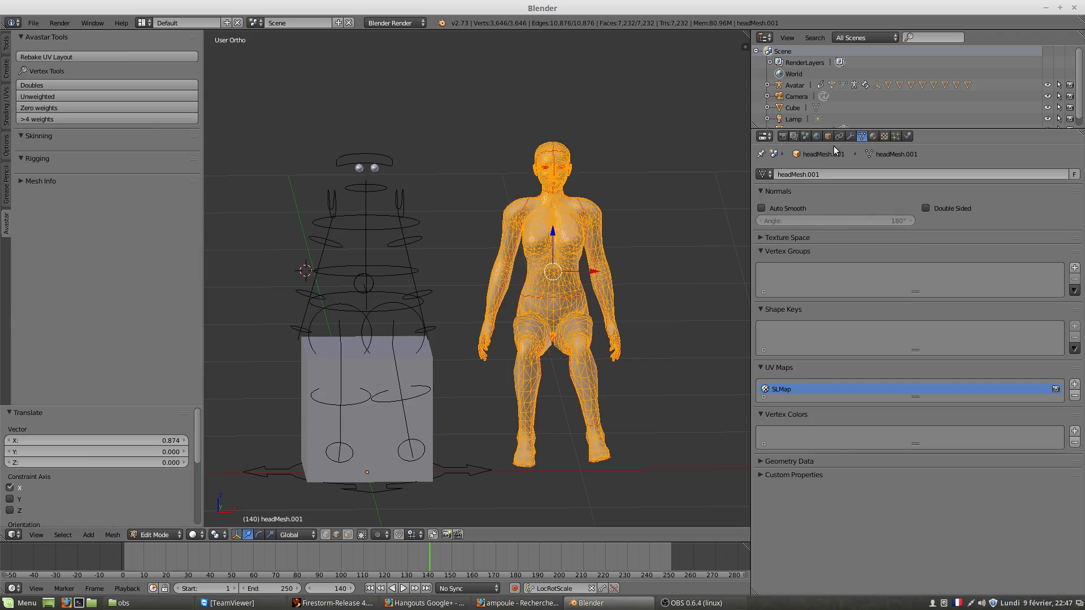
left_click(850, 137)
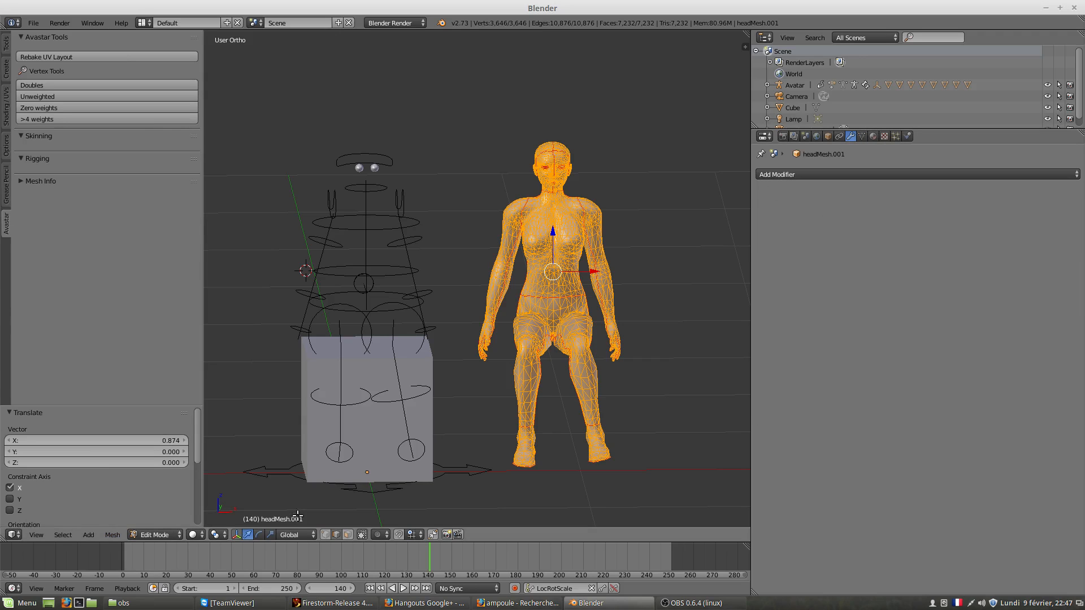
left_click(112, 535)
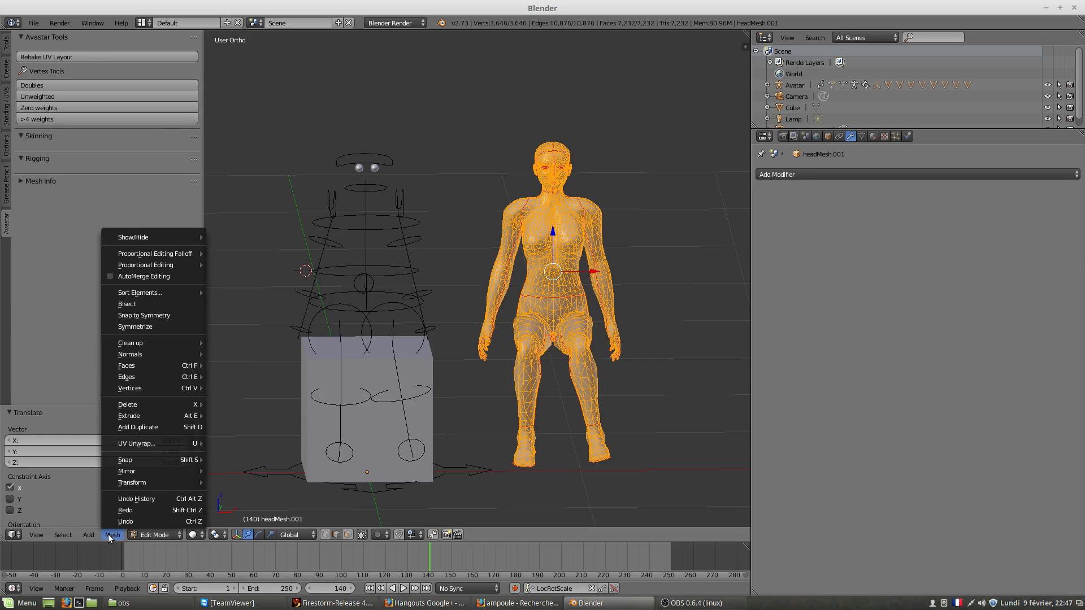
mouse_move(125, 403)
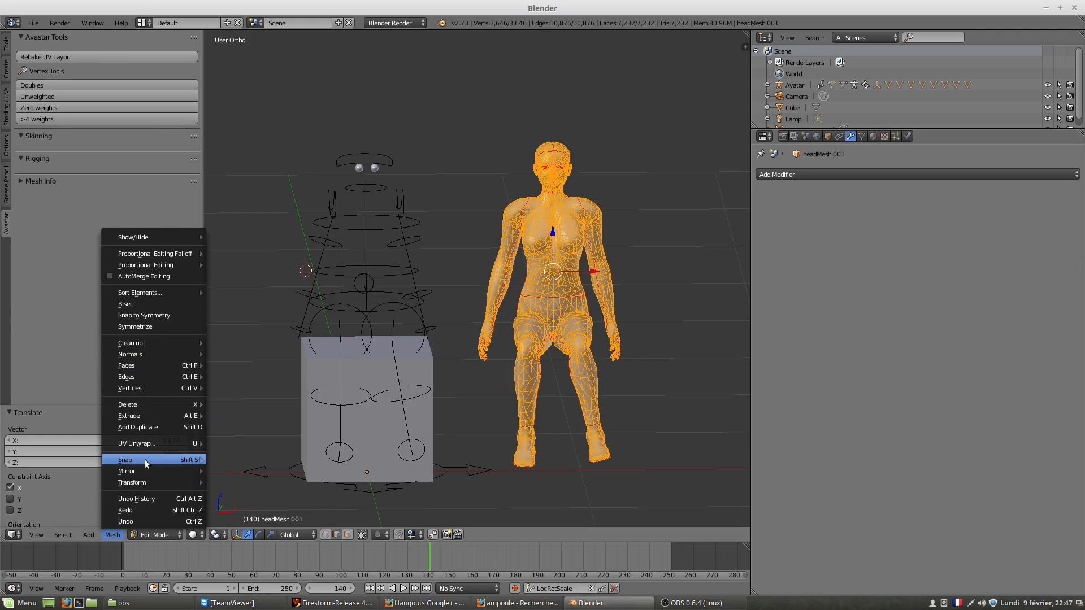
mouse_move(148, 481)
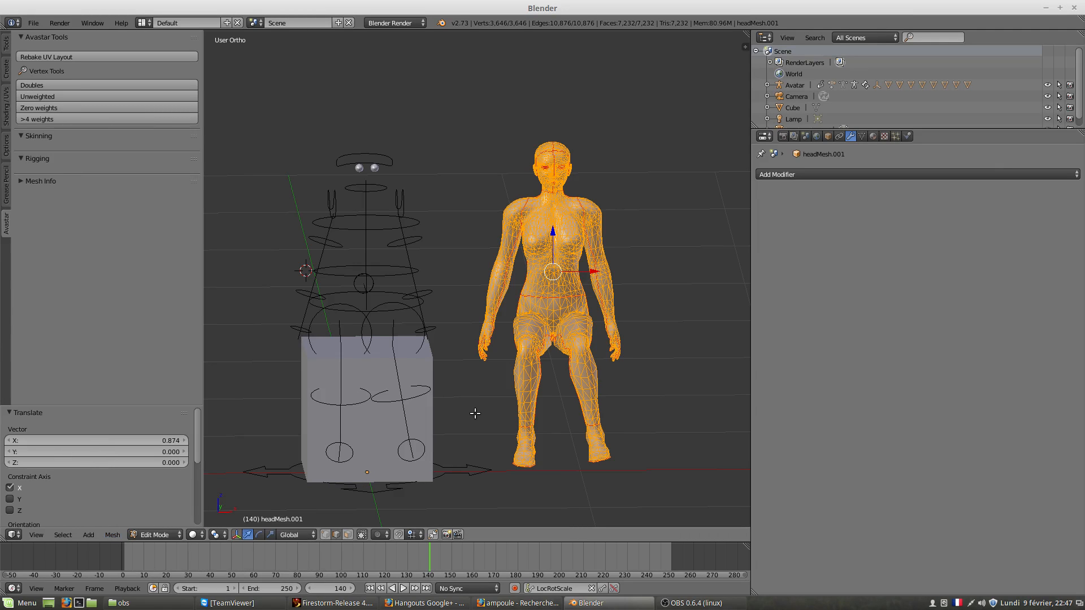
Undo the frozen mesh's move, return to Object Mode, and undo the freeze back to the original rigged body meshes.
key("ctrl+z")
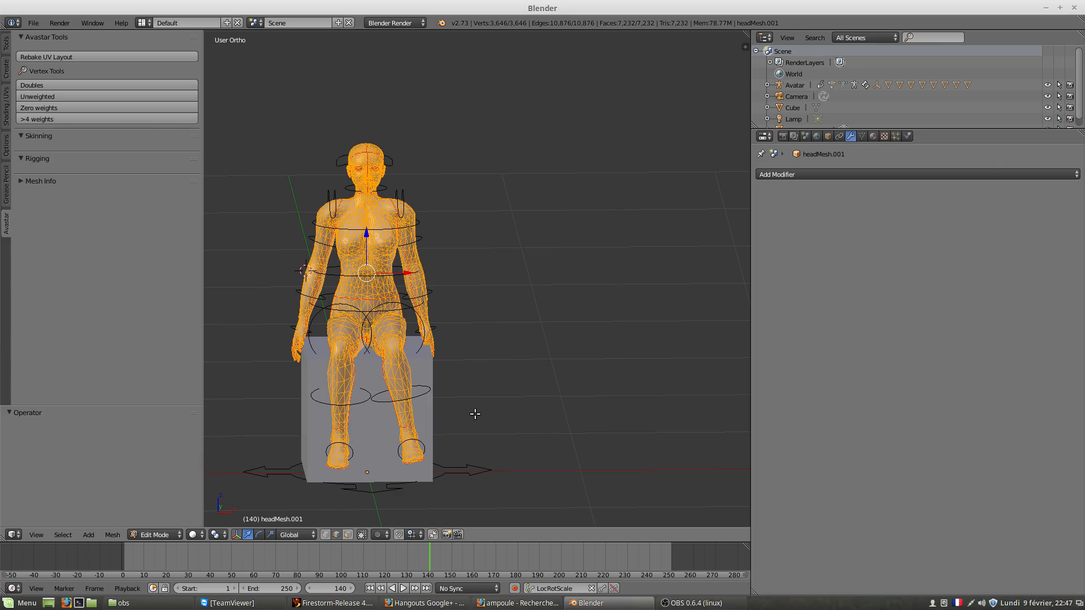
left_click(144, 533)
left_click(155, 521)
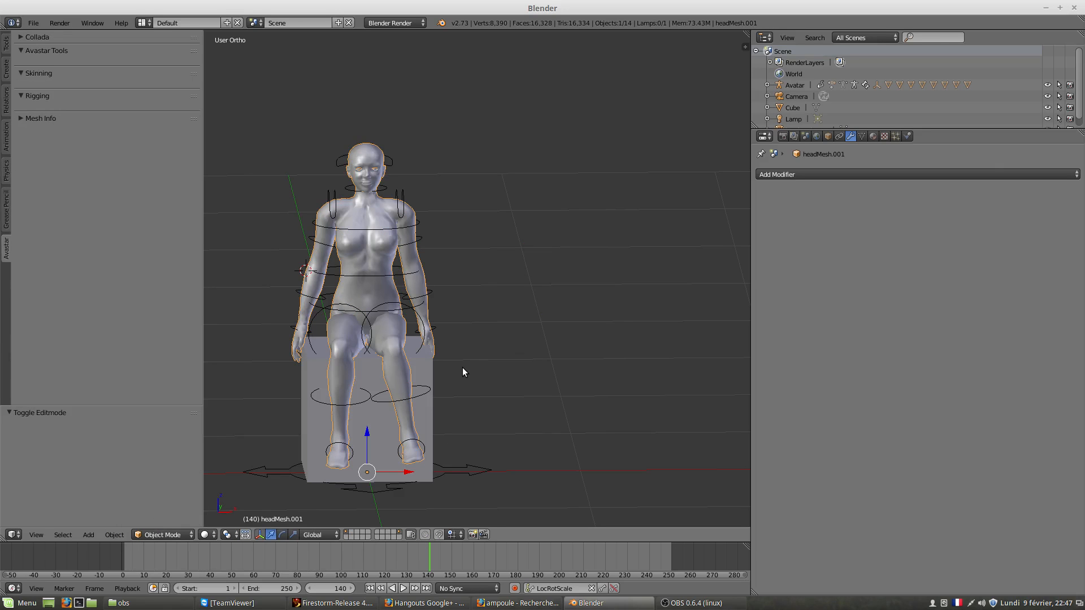
key("ctrl+z")
key("ctrl+z")
key("ctrl+z")
key("ctrl+z")
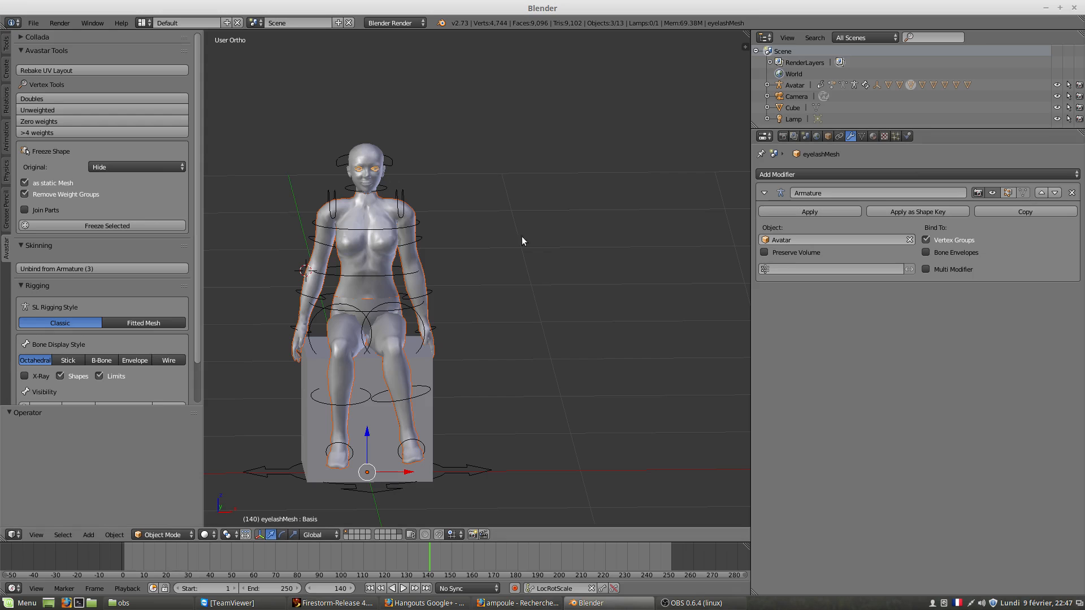
Try to apply the Armature modifier on the eyelash mesh and check that mesh's shape keys.
scroll(375, 324, "up", 2)
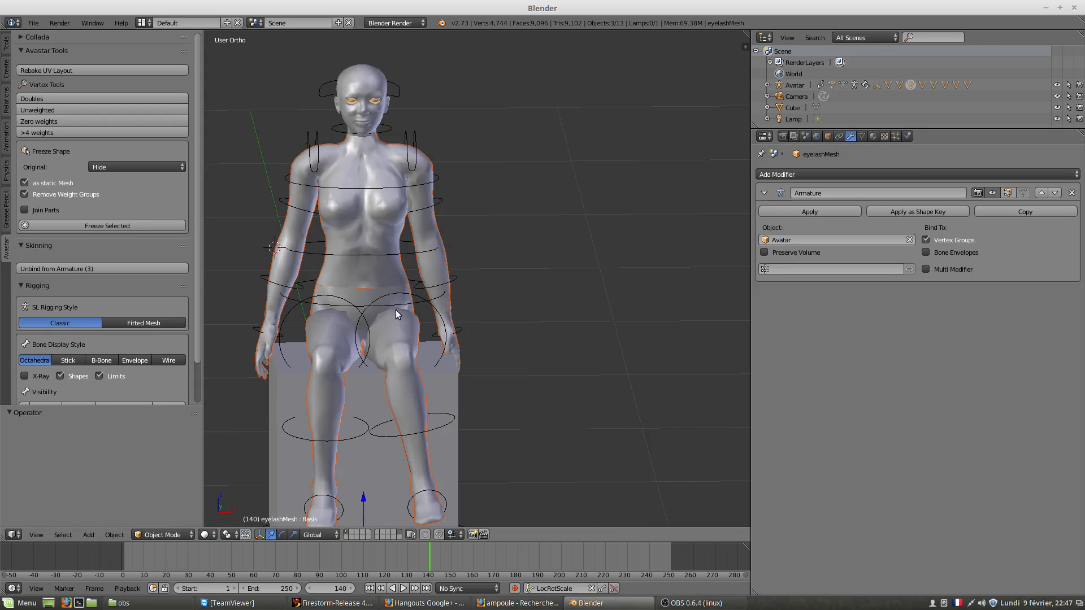
middle_click_drag(395, 310, 416, 282)
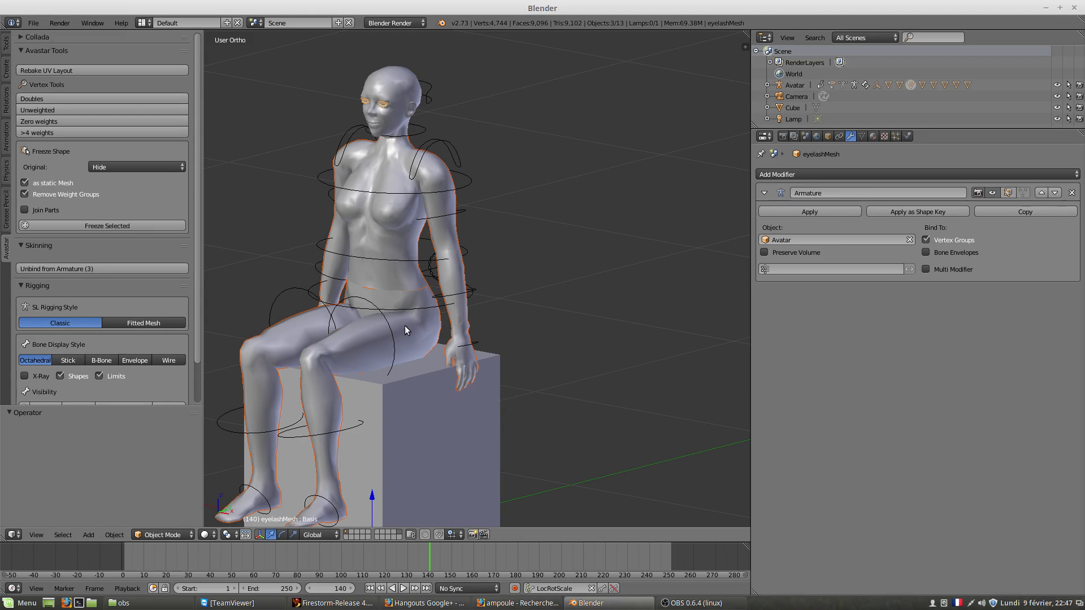
left_click(819, 213)
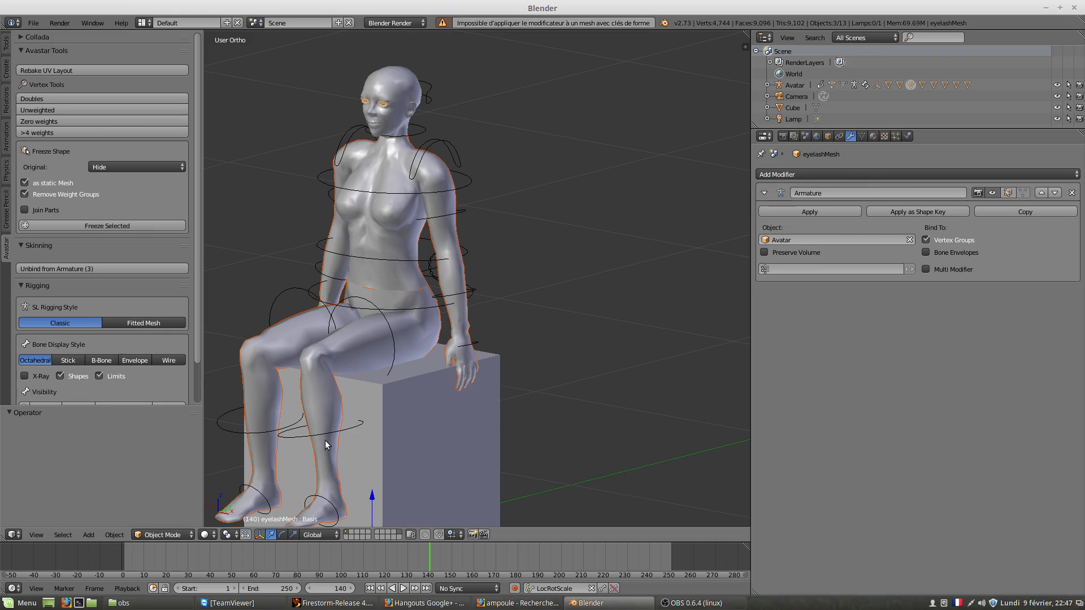
left_click(807, 212)
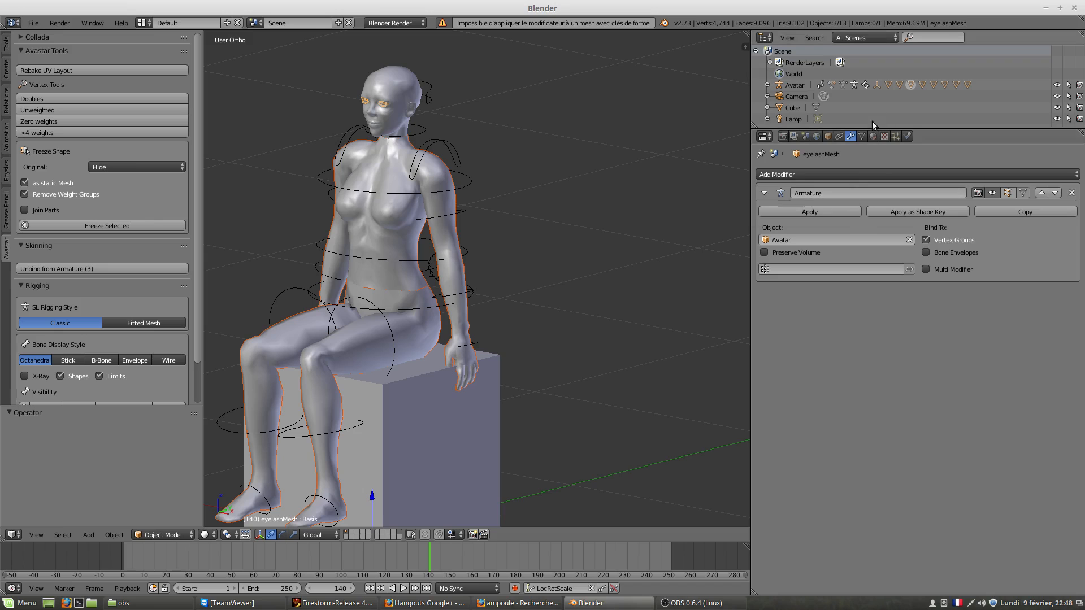
left_click(861, 136)
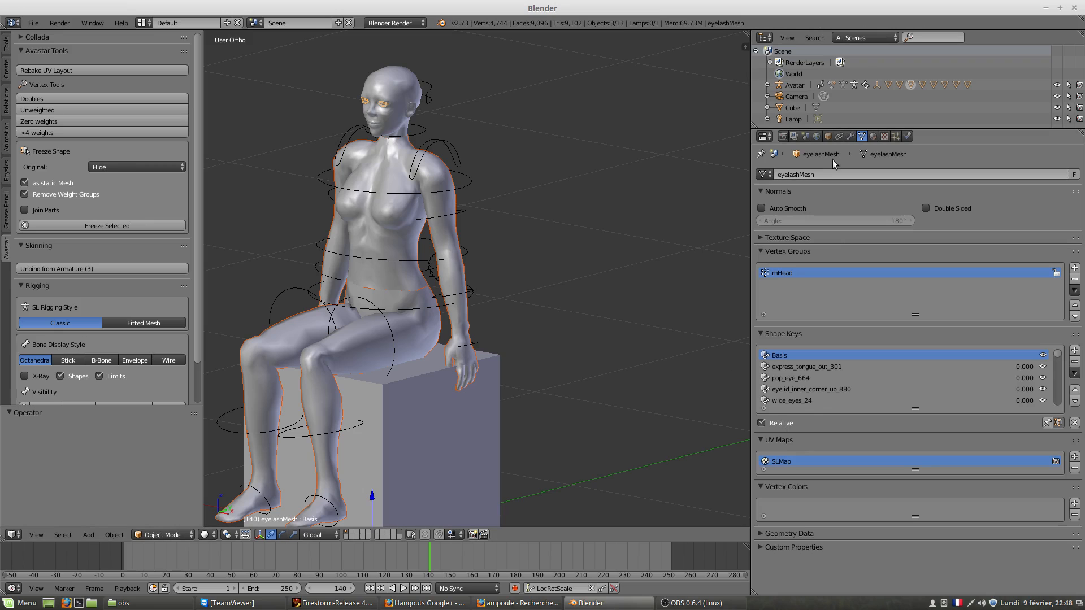
left_click(851, 136)
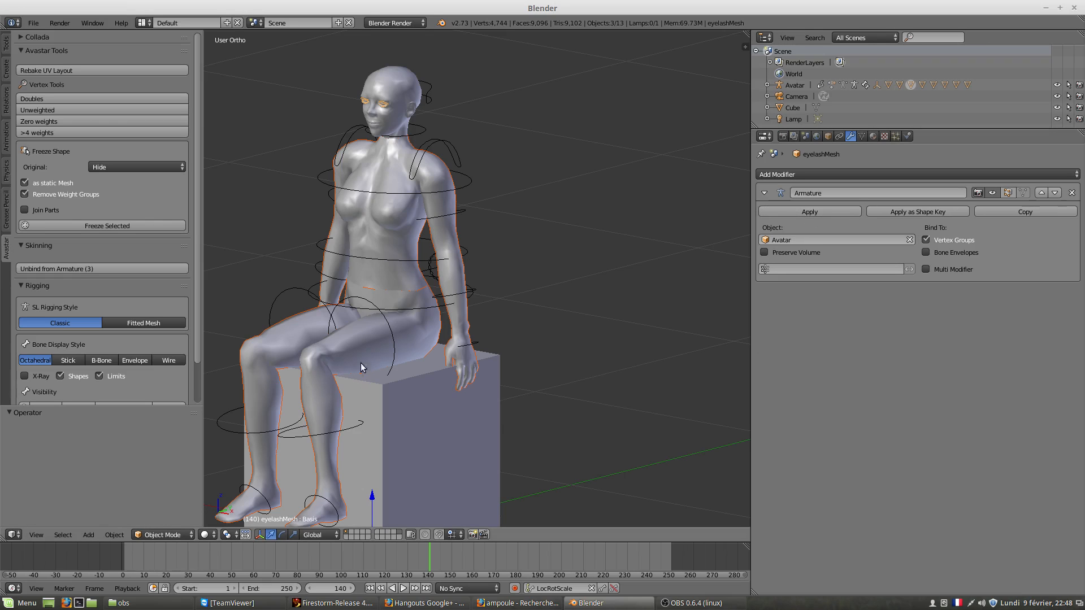
Select the Avatar rig, apply its Visual Transform in Object Mode, and narrow the tool shelf.
right_click(360, 348)
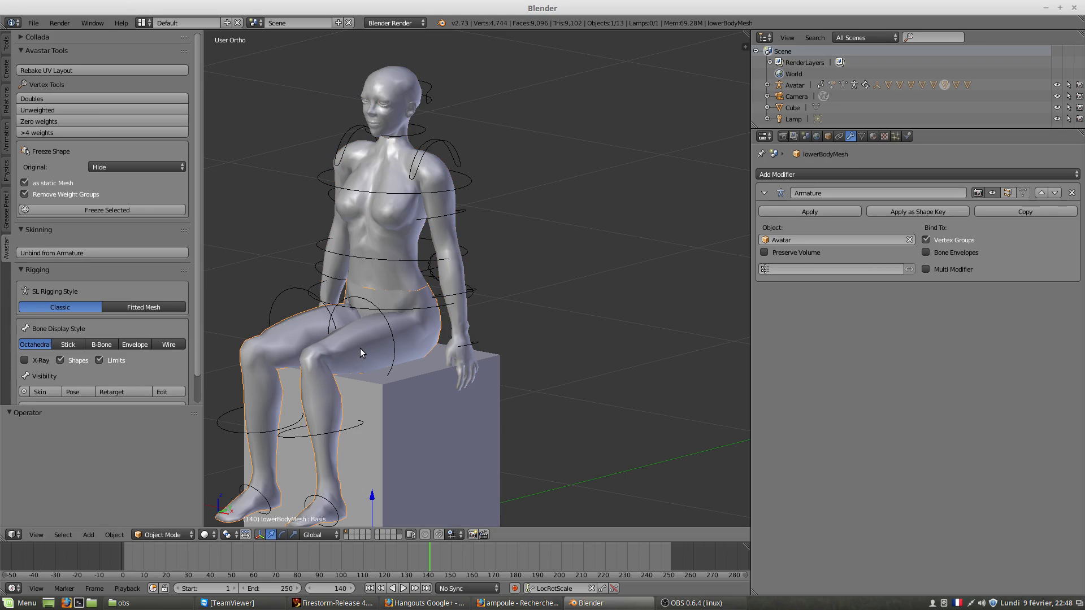
left_click(107, 534)
left_click(150, 533)
right_click(397, 346)
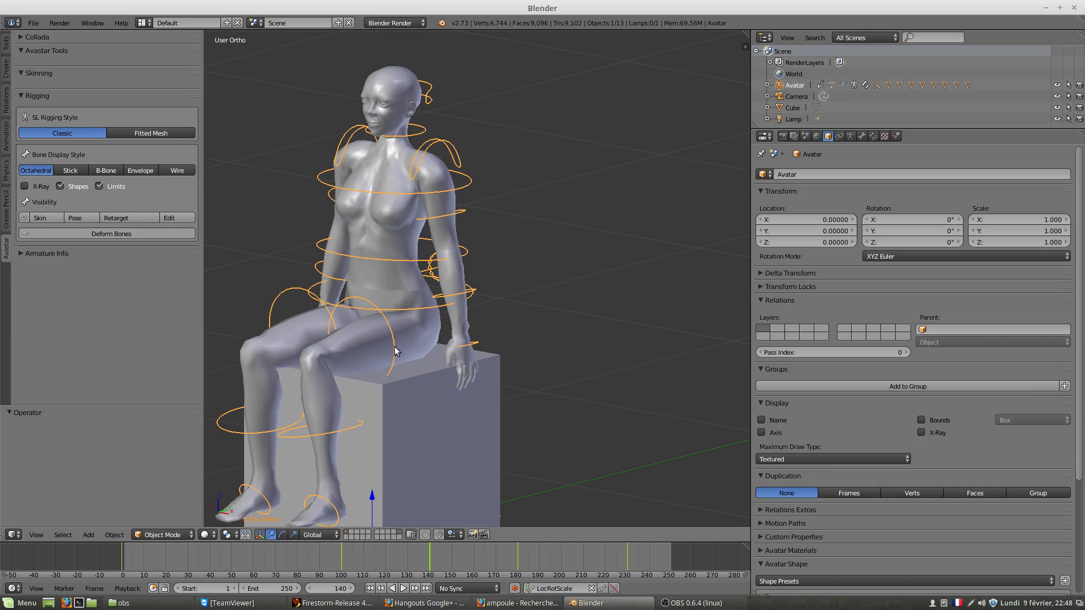
left_click(115, 534)
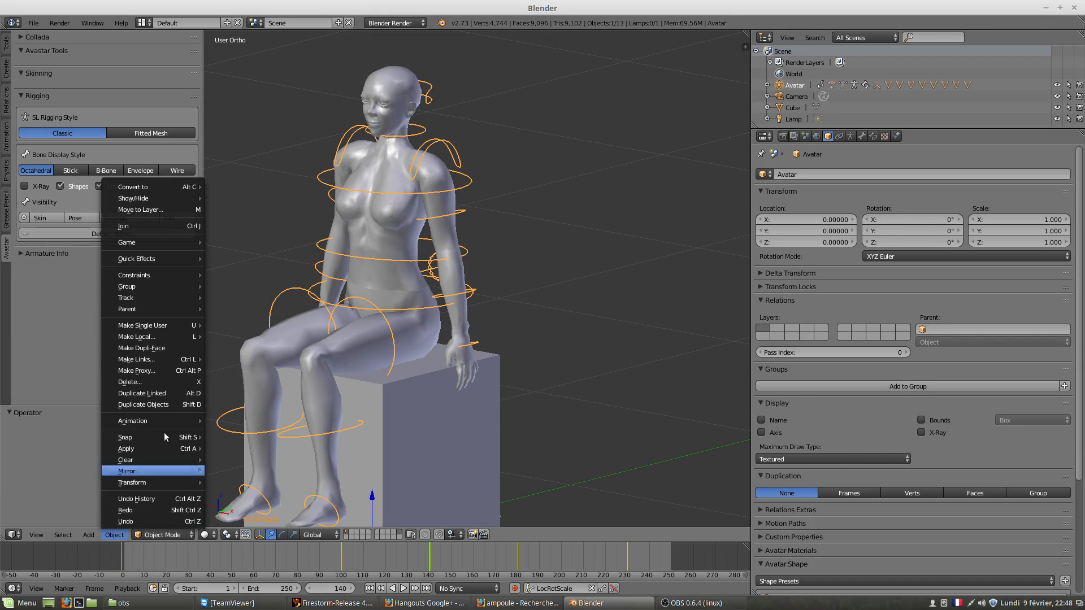
mouse_move(174, 337)
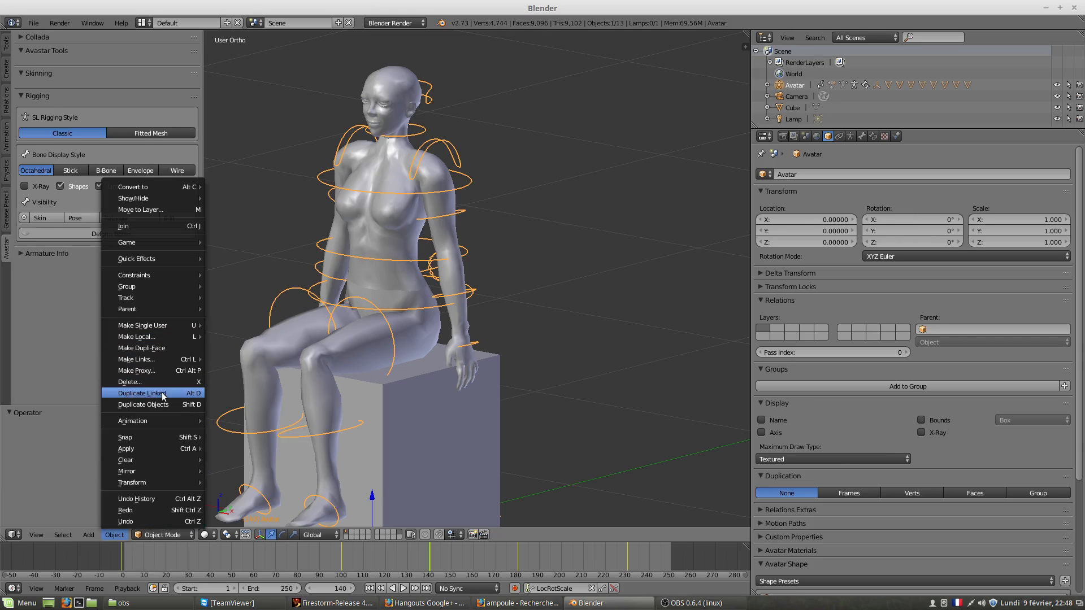
mouse_move(163, 450)
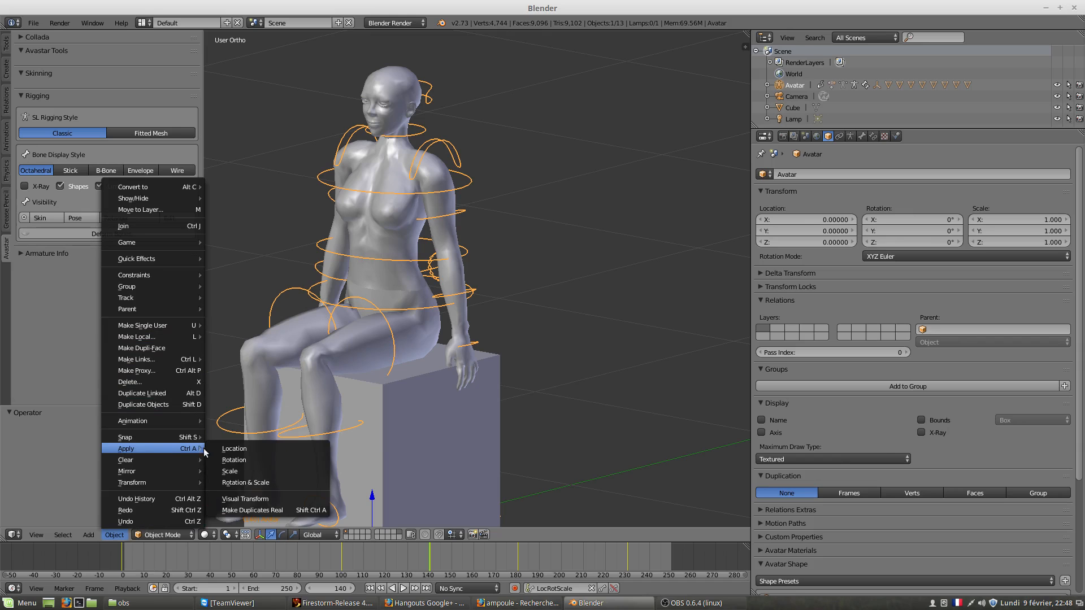
left_click(272, 500)
scroll(450, 388, "down", 4)
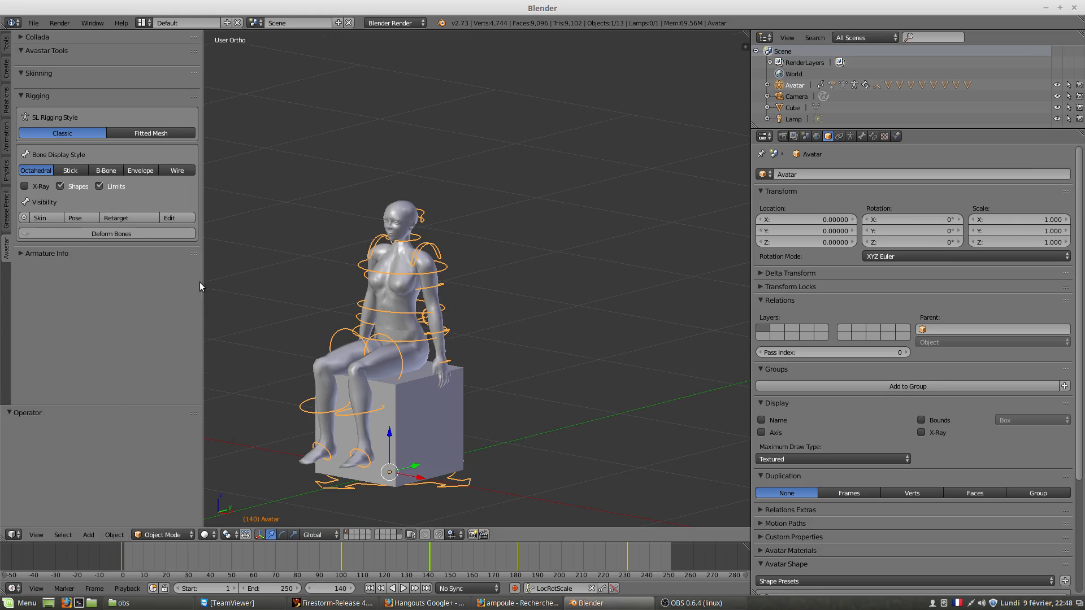
left_click_drag(201, 280, 171, 288)
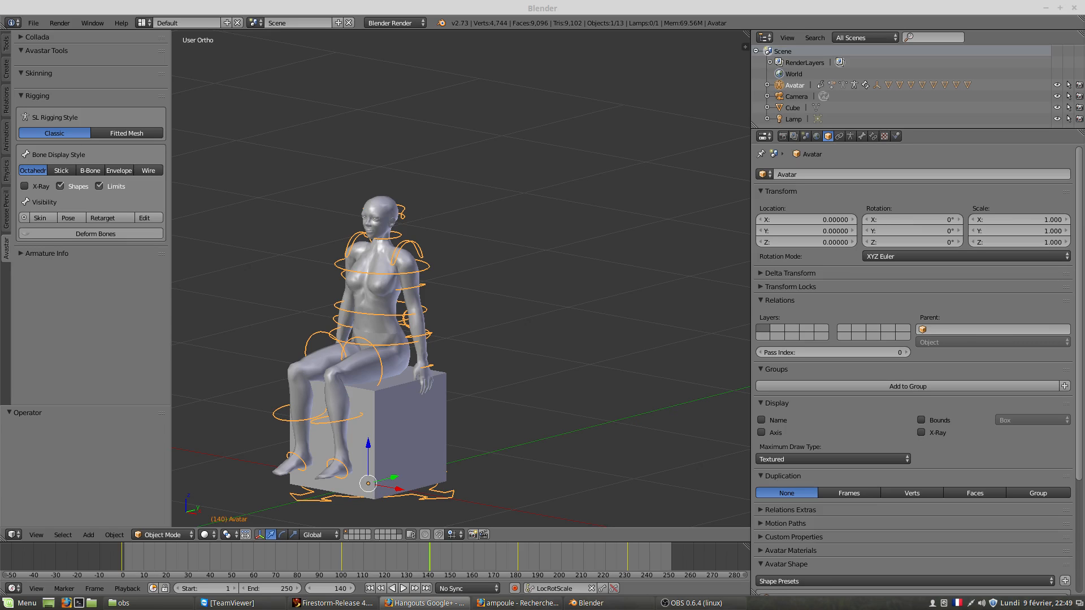
Switch to the Google Hangouts window, watch another participant's shared screen, and return to Blender.
left_click_drag(0, 23, 584, 13)
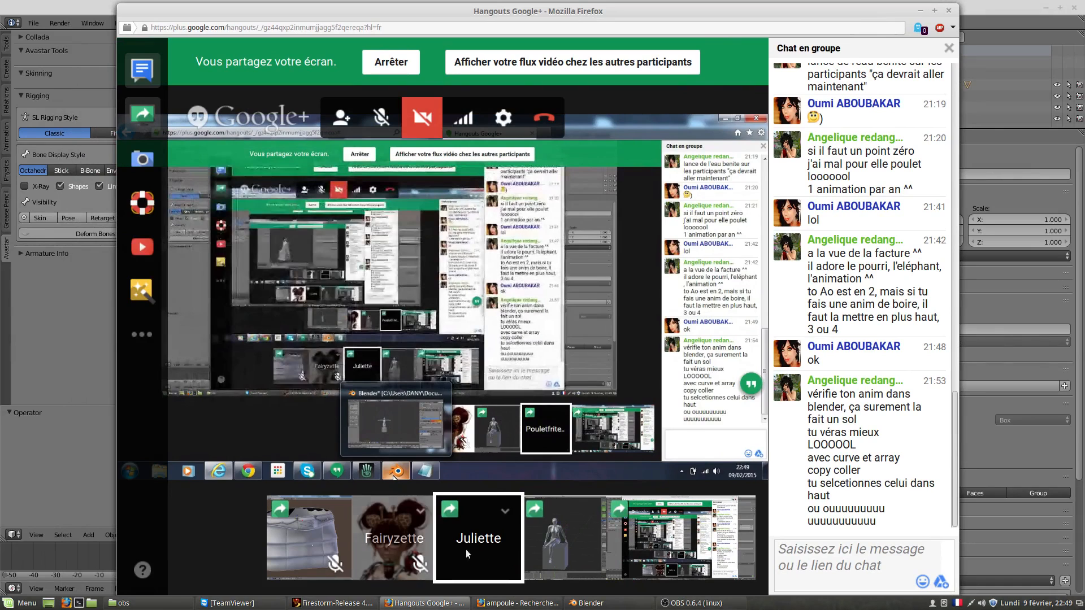
left_click(564, 550)
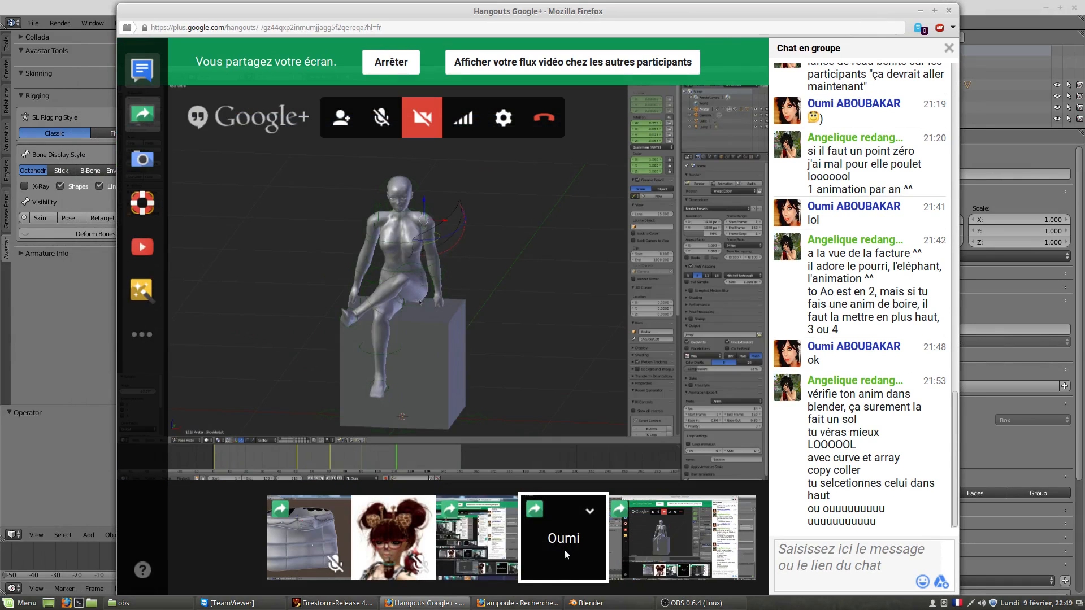
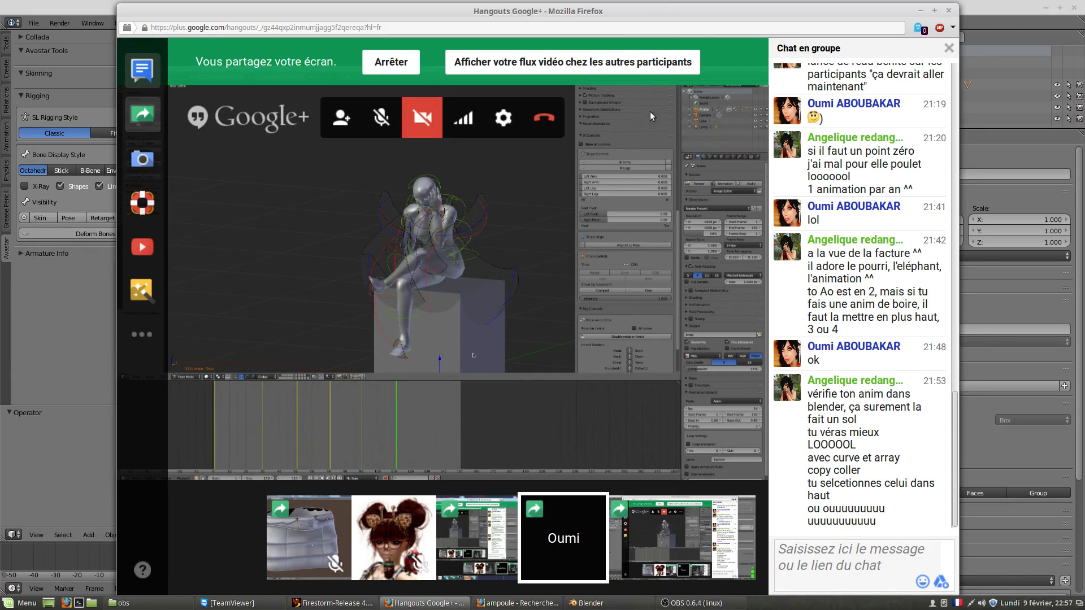
left_click_drag(695, 10, 0, 9)
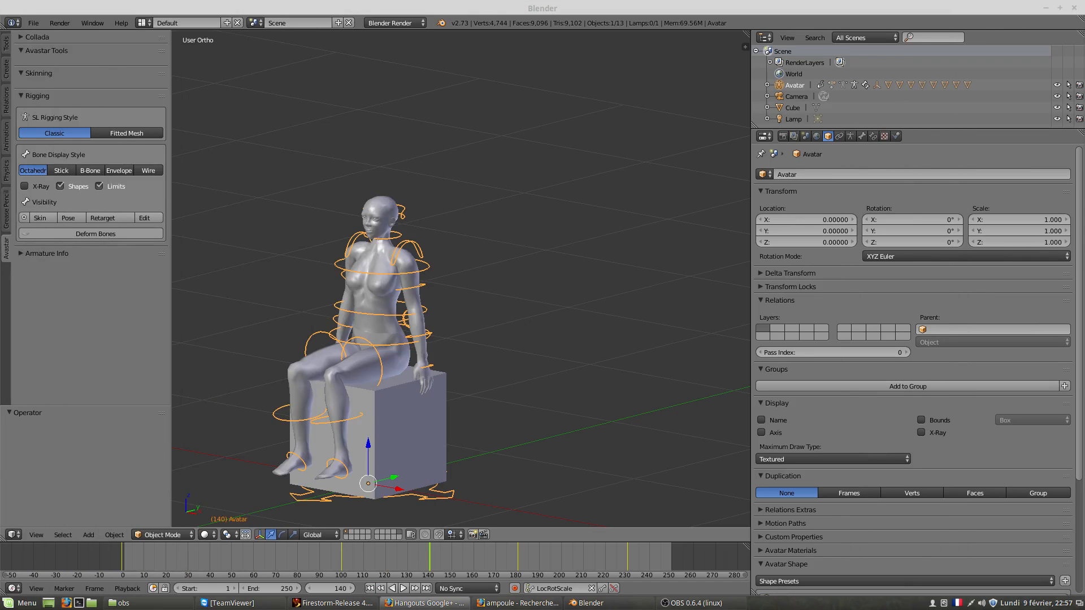
left_click(493, 202)
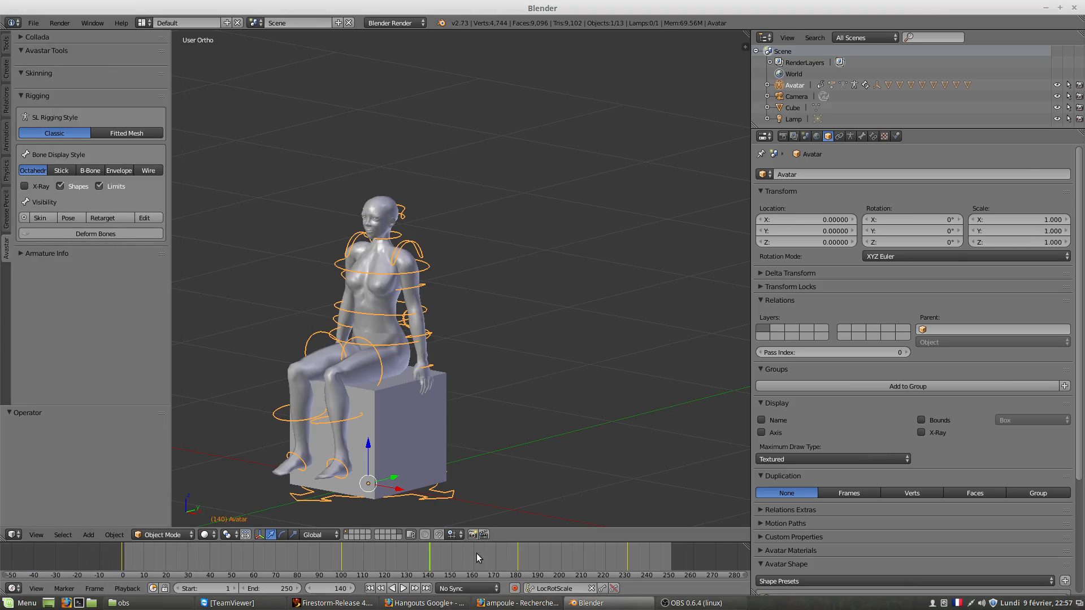
Return the animation to frame 0 and switch the workspace to the Animation screen layout.
left_click_drag(437, 553, 116, 567)
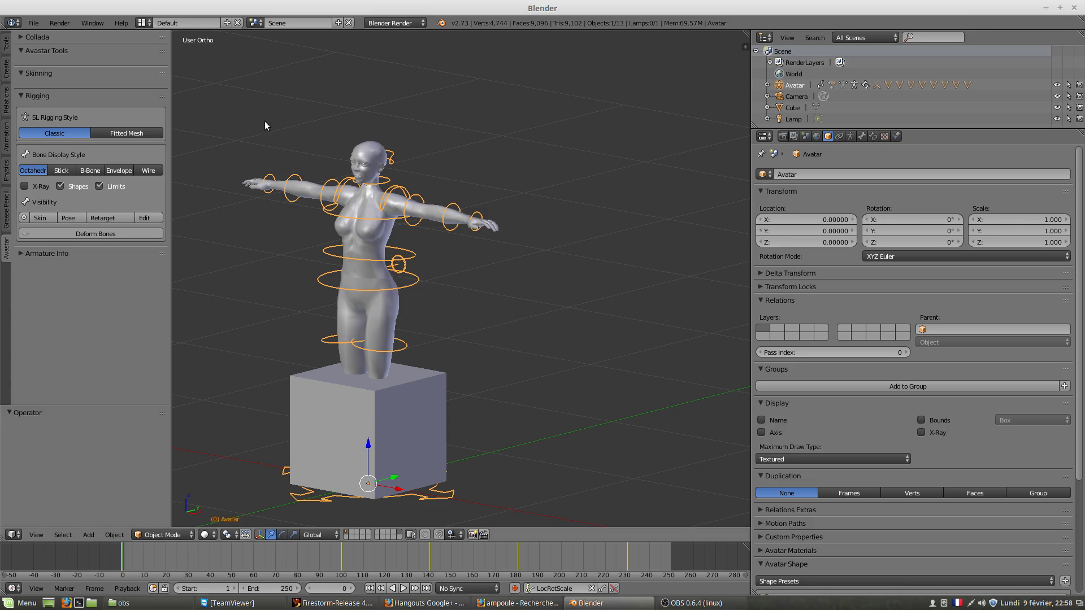
left_click(144, 23)
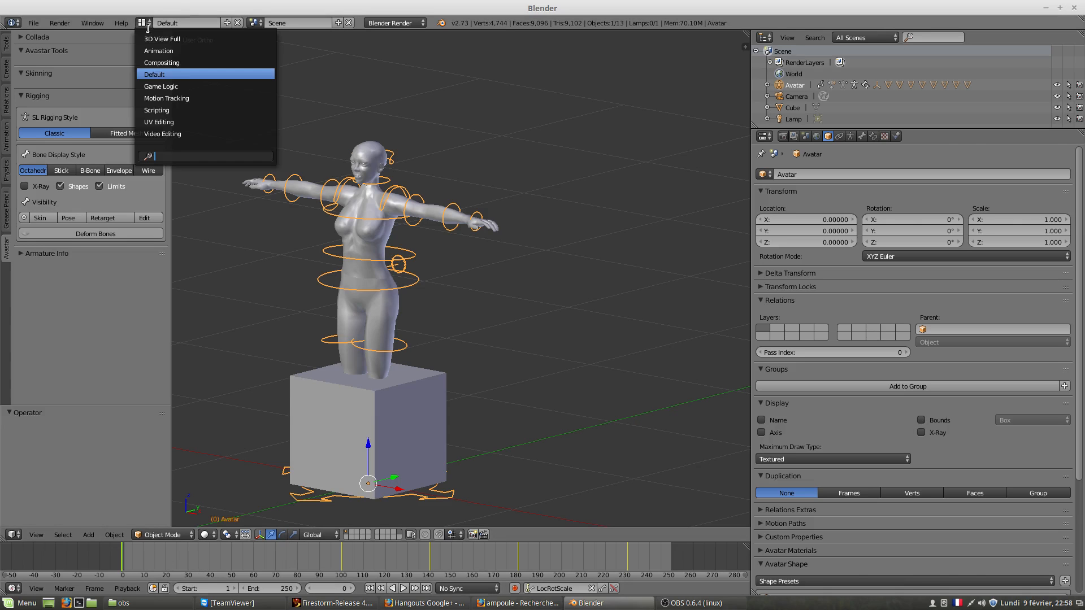
left_click(151, 50)
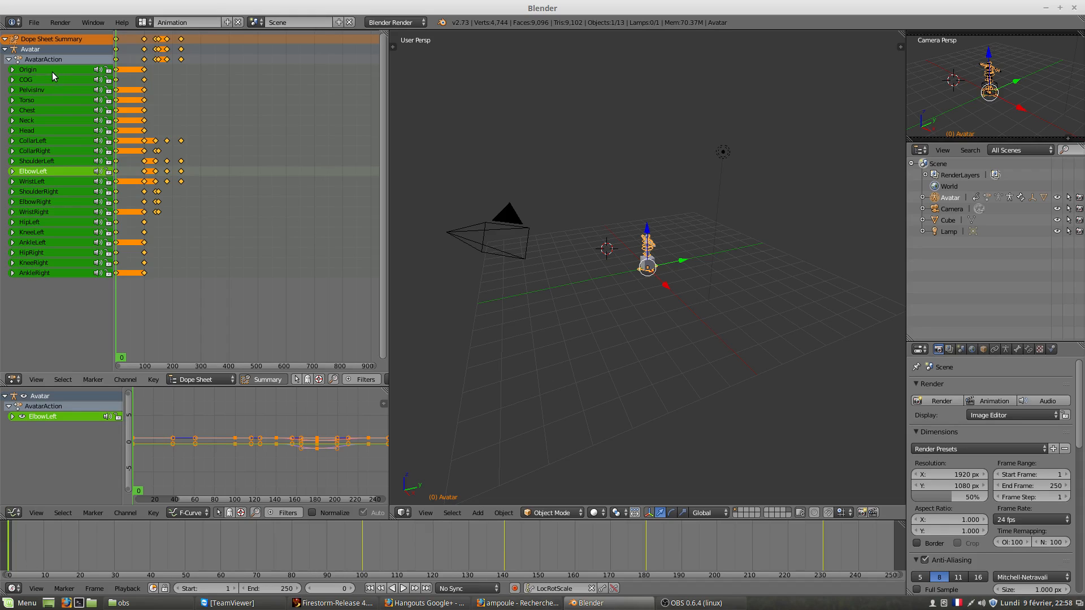
Examine the keyframes and curves of the left and right arm bone channels, from CollarLeft to WristRight.
left_click(46, 140)
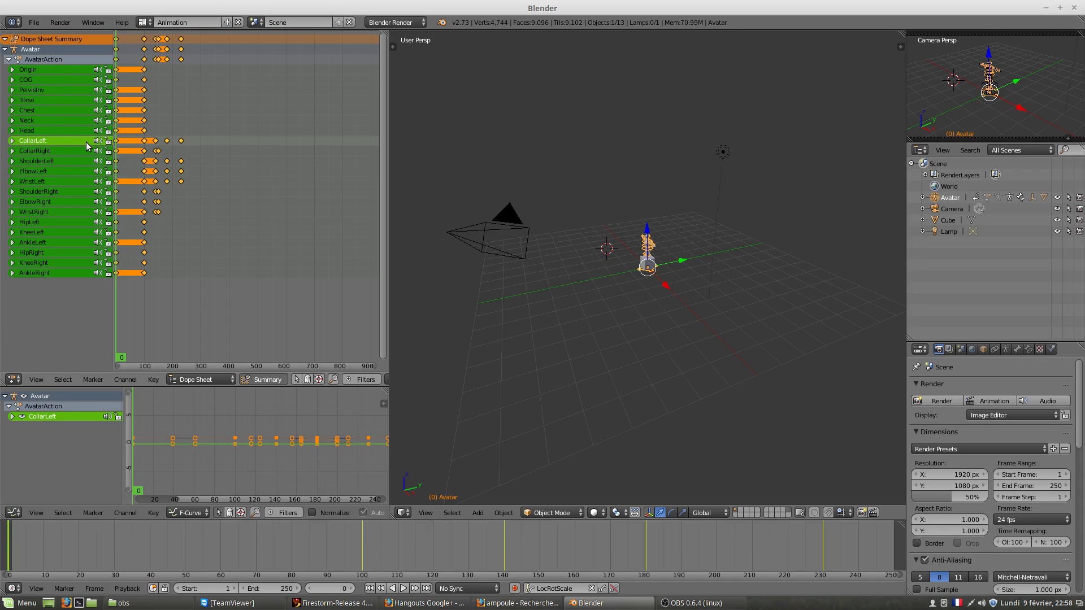
left_click(61, 162)
left_click(55, 171)
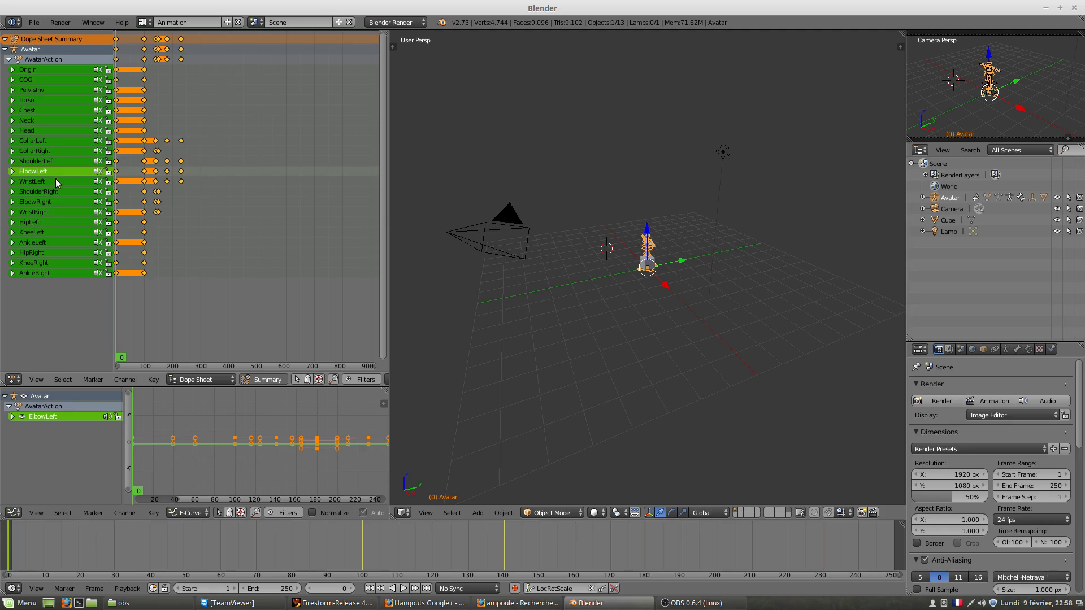
left_click(56, 182)
left_click(57, 192)
left_click(58, 201)
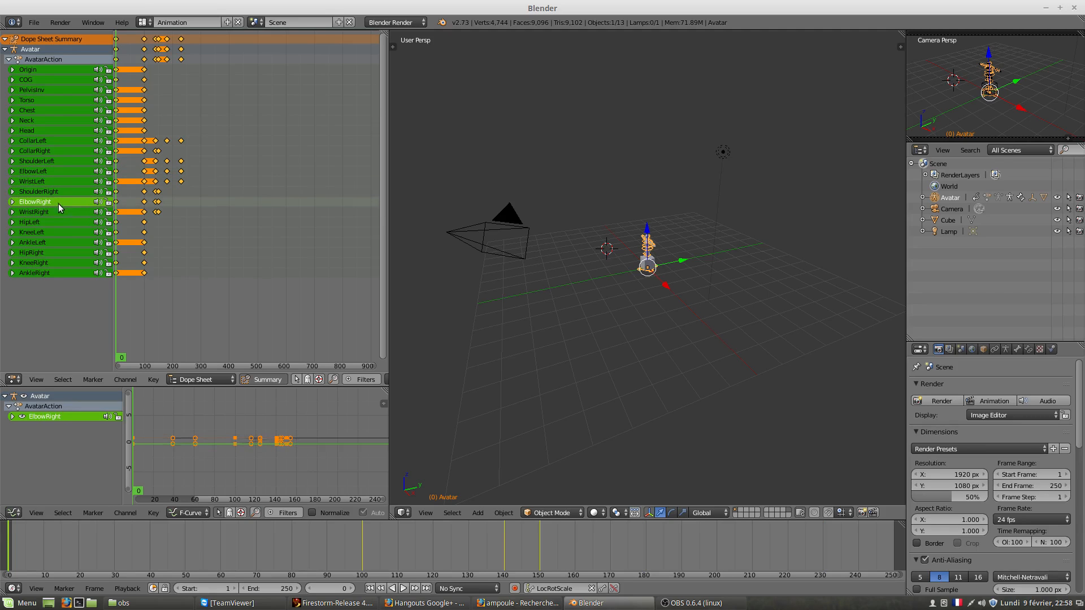
left_click(57, 212)
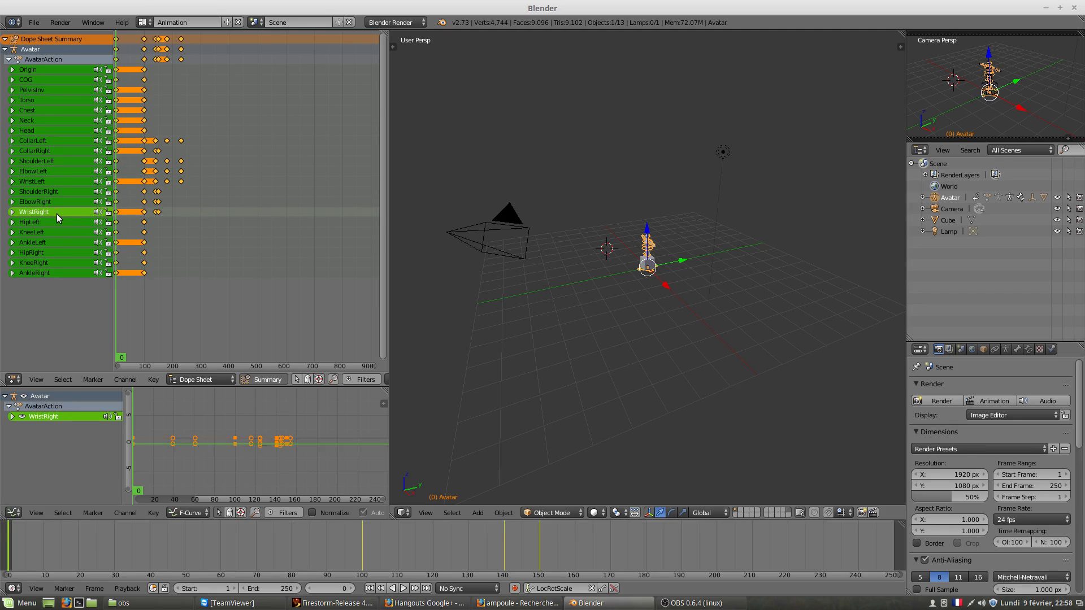
left_click(117, 144)
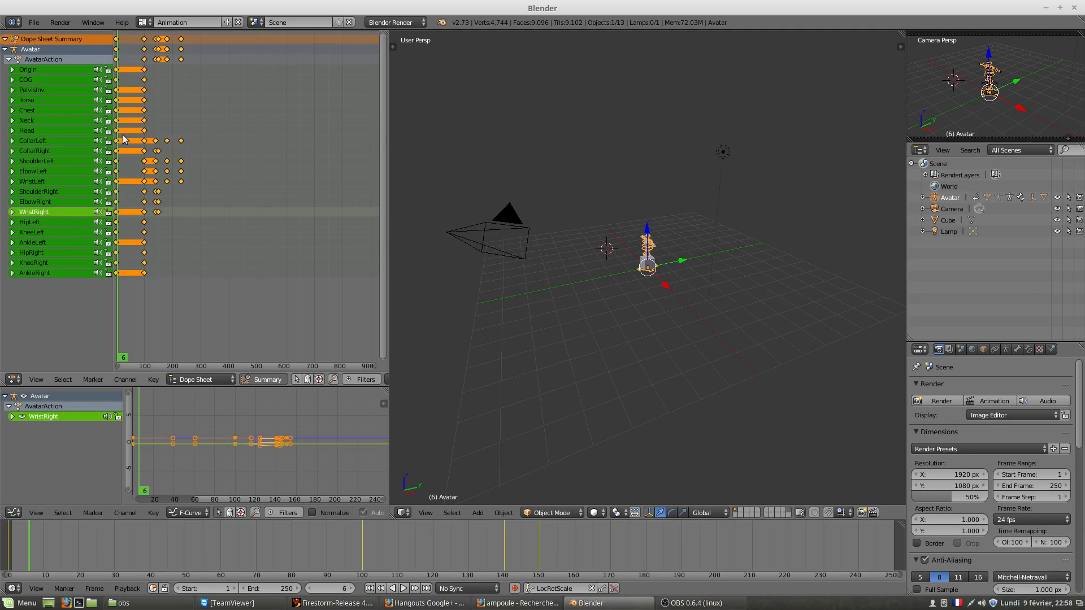
left_click(79, 142)
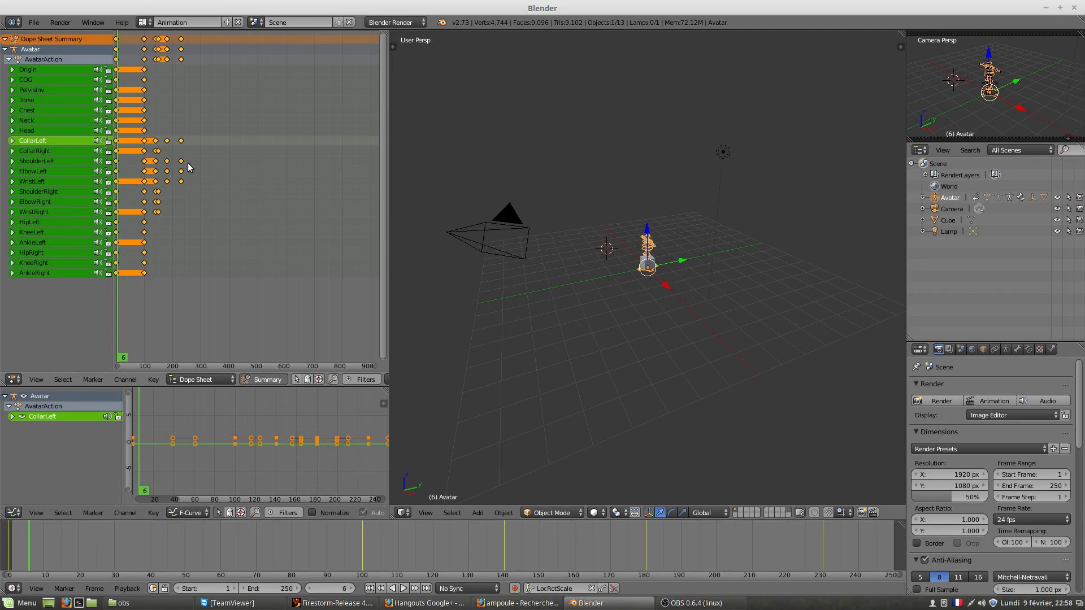
Delete the first keyframes of CollarLeft, CollarRight, WristLeft and WristRight in the Dope Sheet.
middle_click_drag(185, 162, 383, 160)
scroll(235, 187, "up", 2)
scroll(245, 170, "up", 13)
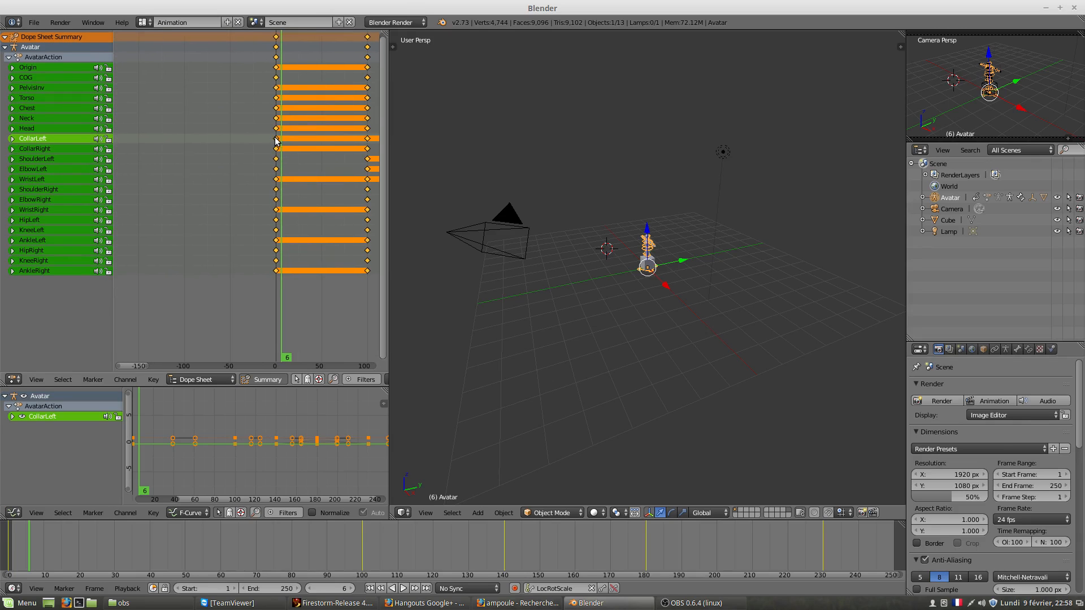
right_click(277, 139)
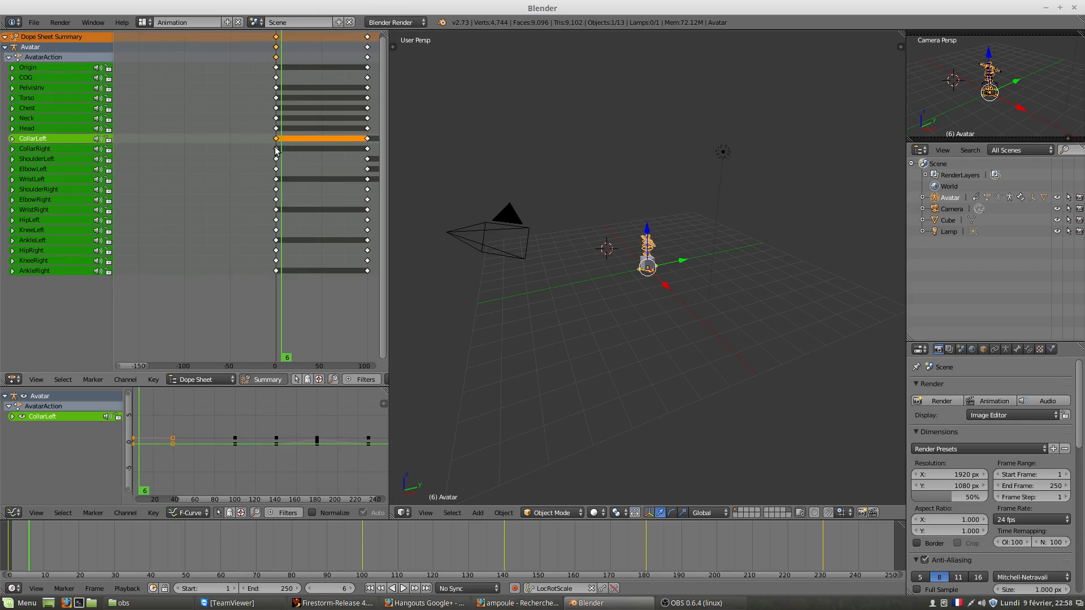
right_click(276, 148, "shift")
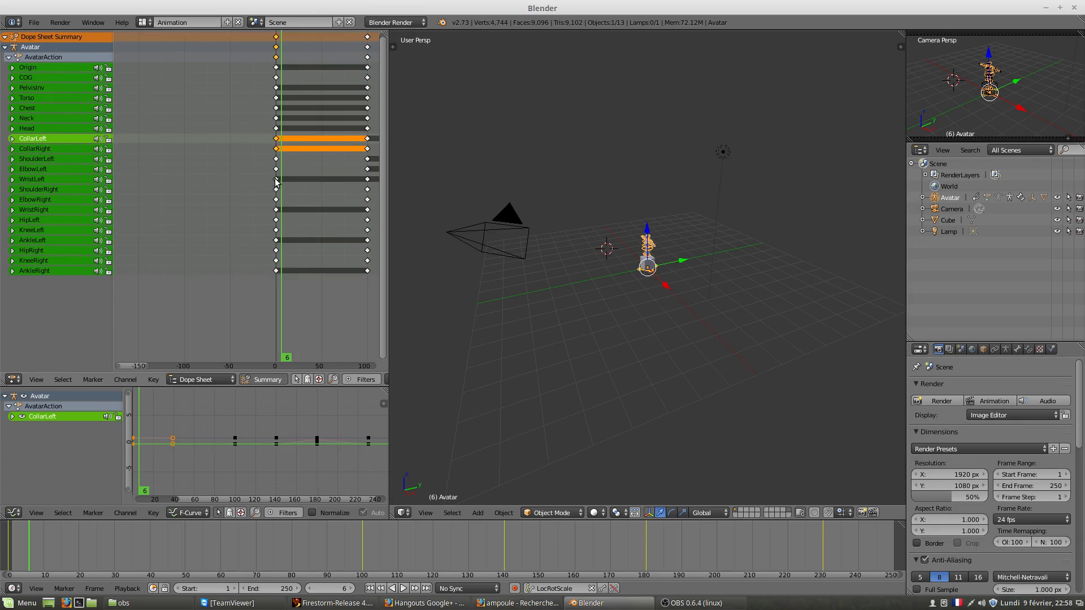
right_click(276, 179, "shift")
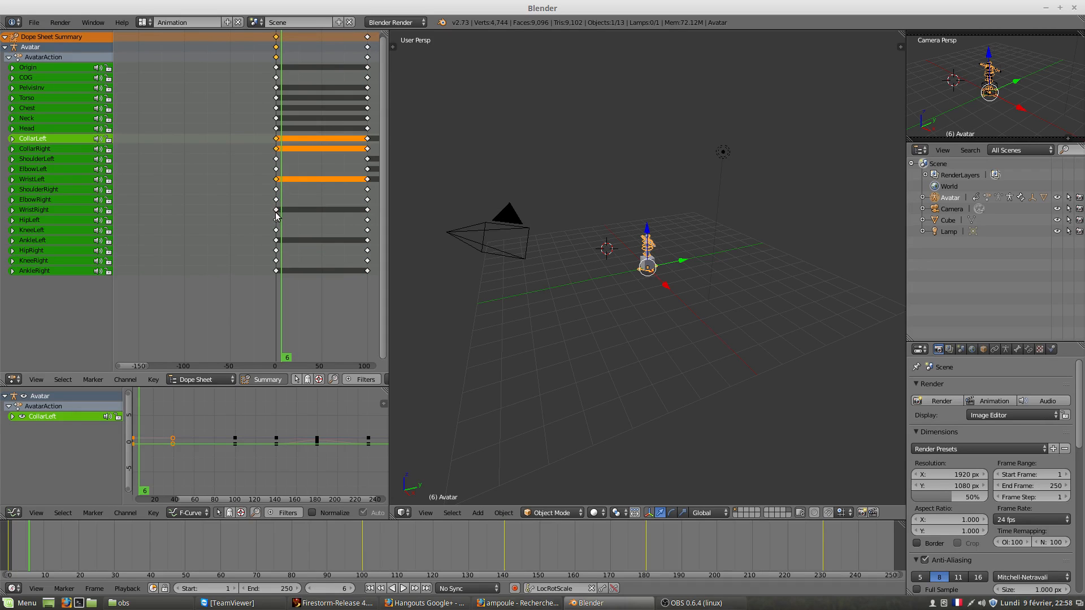
right_click(276, 209, "shift")
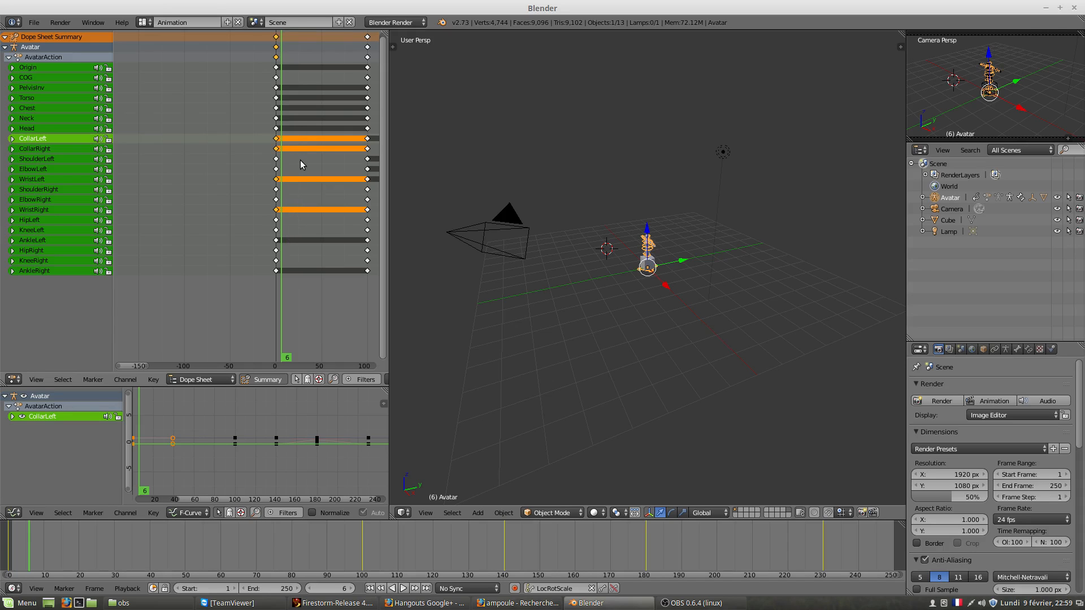
key("x")
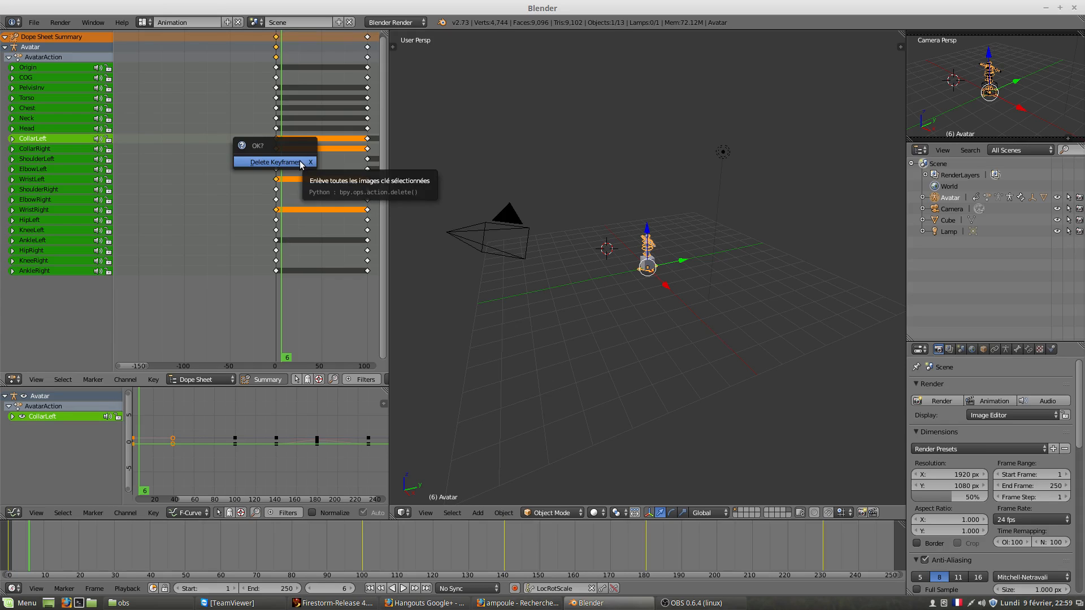
left_click(298, 163)
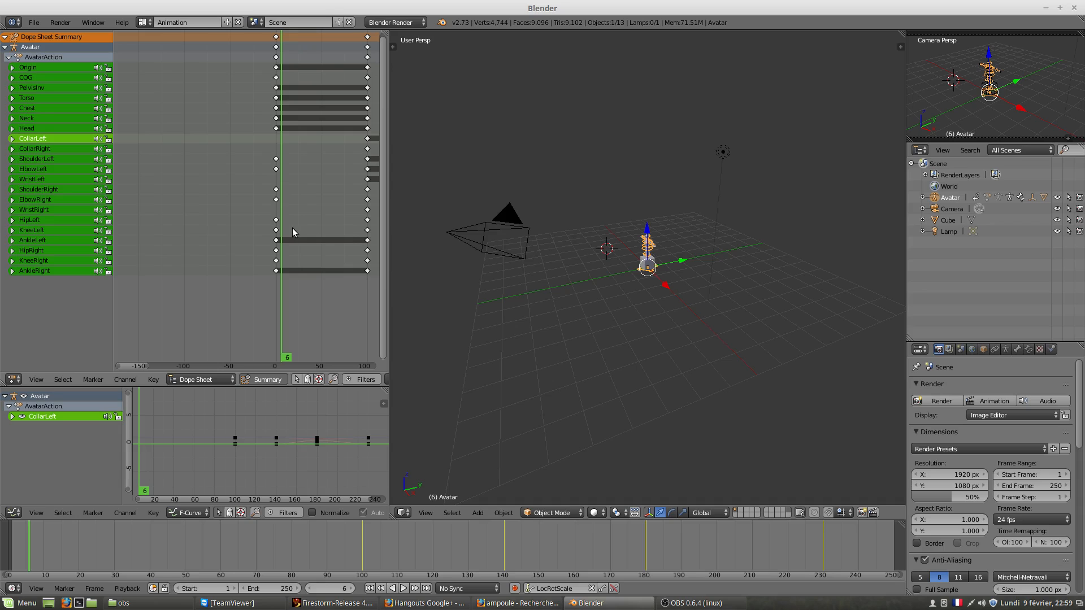
Scrub the animation from frame -31 to frame 101 to check the avatar's sitting motion, selecting the Head channel's first keyframe.
scroll(656, 289, "up", 4)
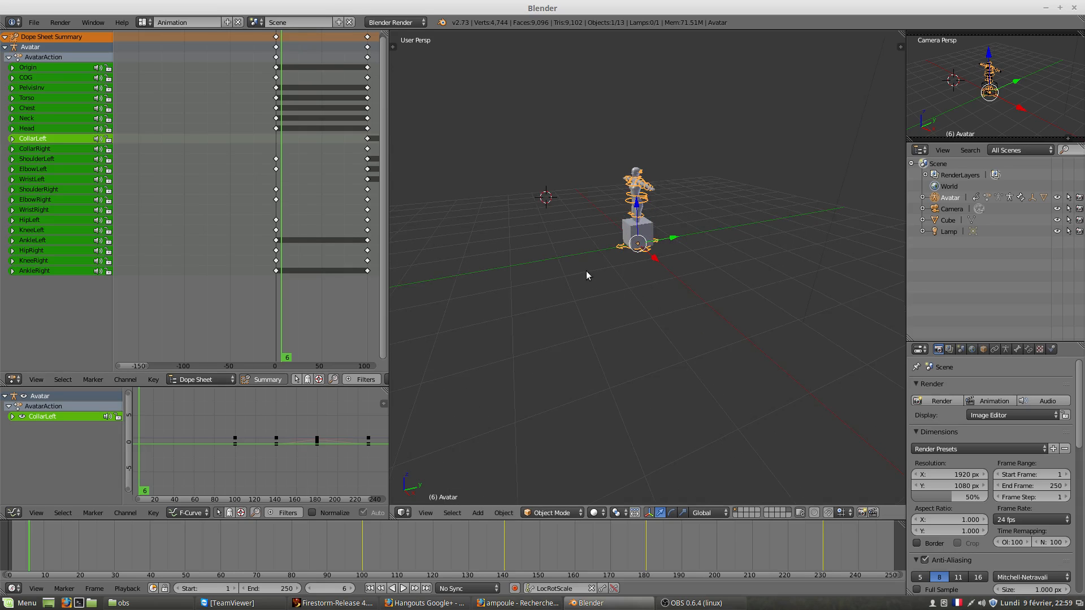
middle_click_drag(586, 275, 653, 273)
scroll(654, 274, "up", 3)
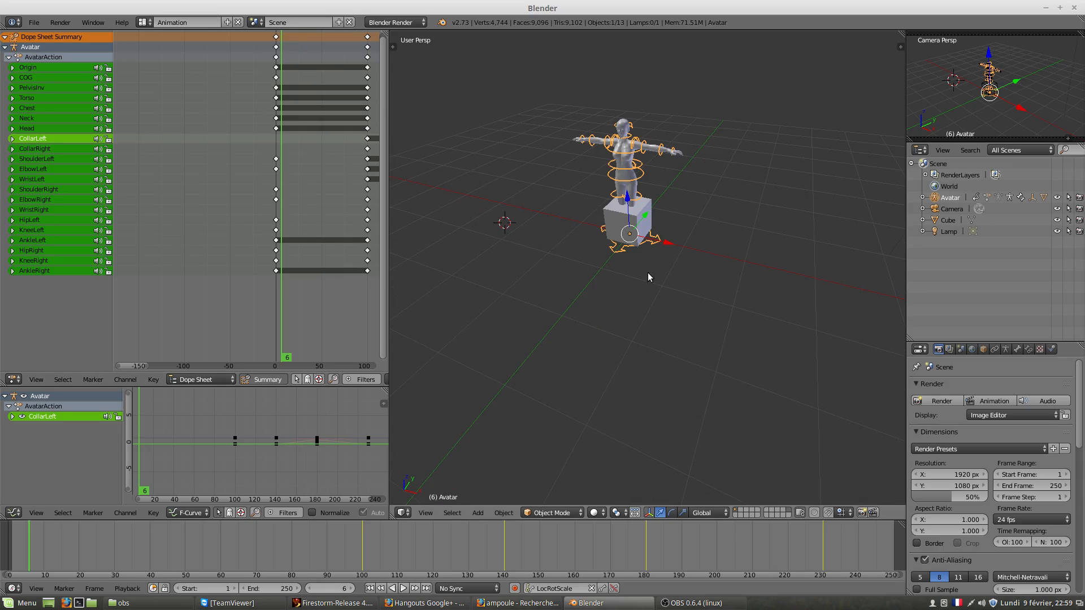
left_click(142, 461)
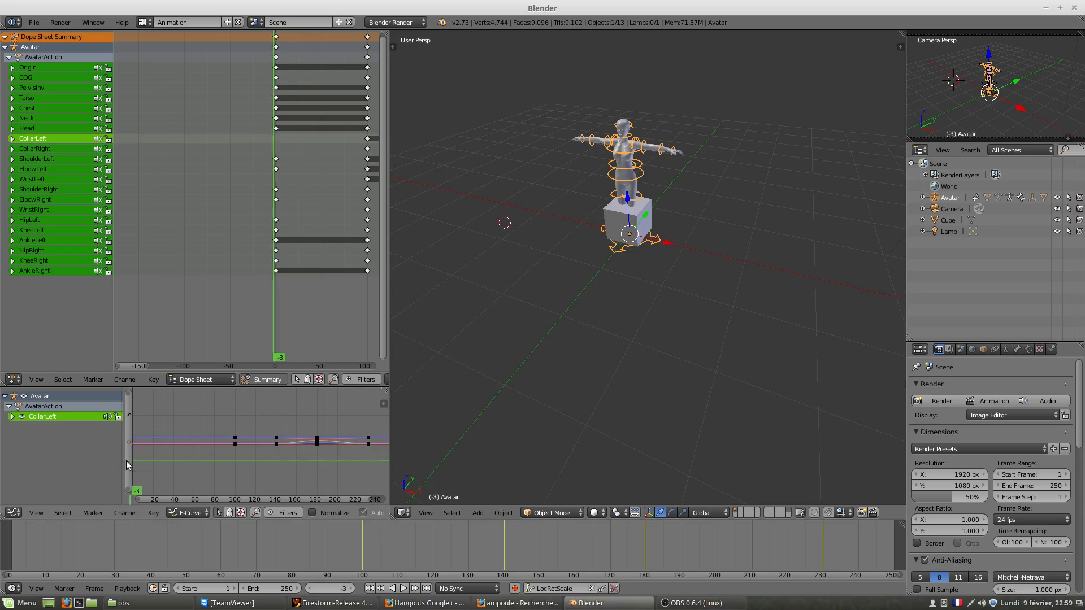
left_click_drag(127, 464, 97, 455)
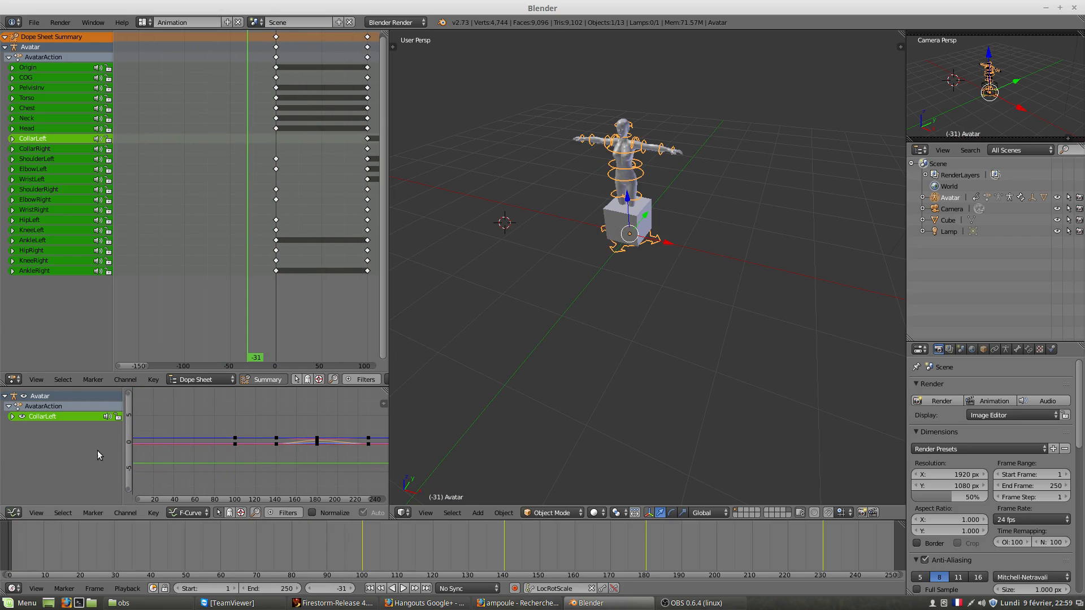
right_click(275, 128)
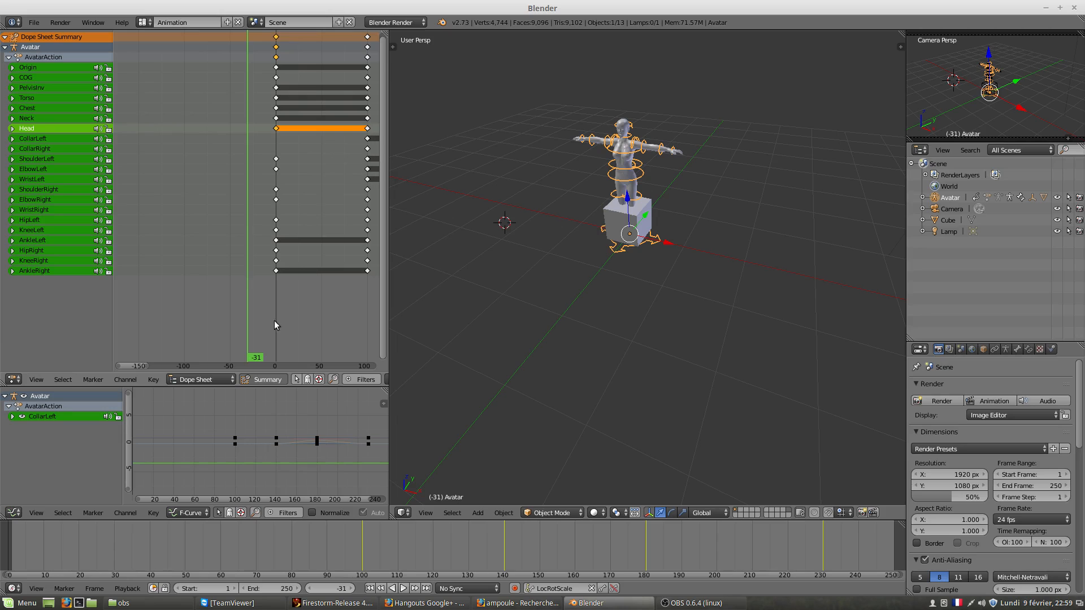
left_click_drag(247, 334, 367, 337)
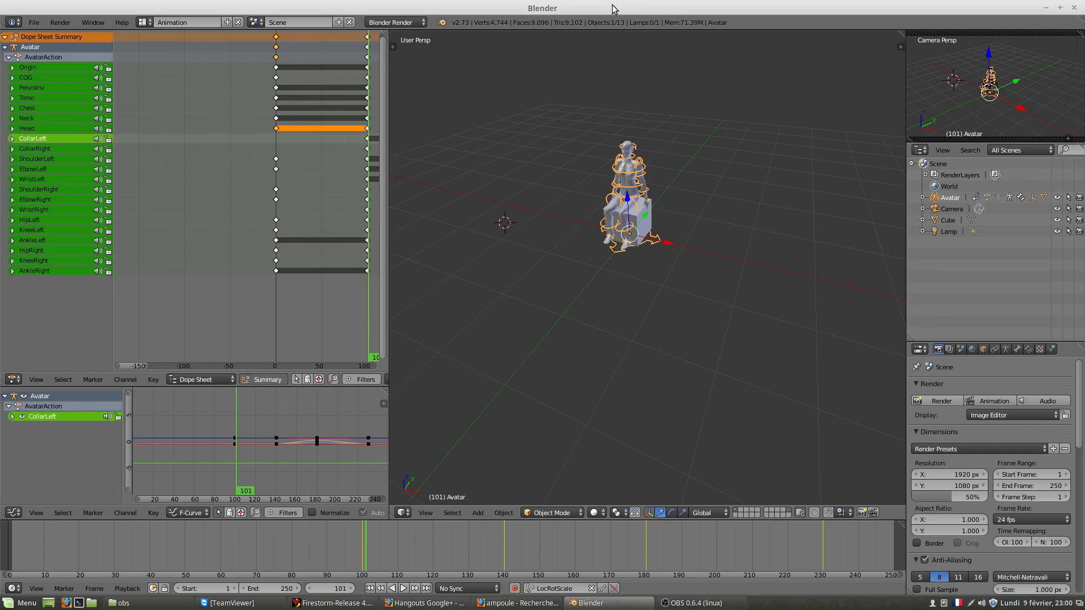
Save the scene under the new name anisit.blend in the testrigrobe folder.
left_click_drag(614, 8, 629, 92)
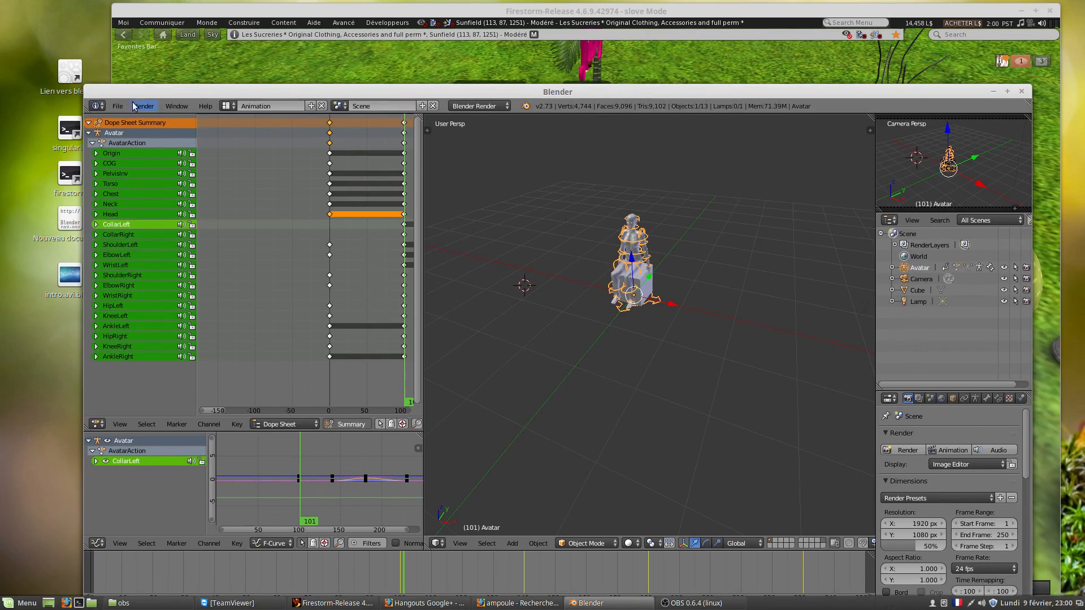
left_click(117, 107)
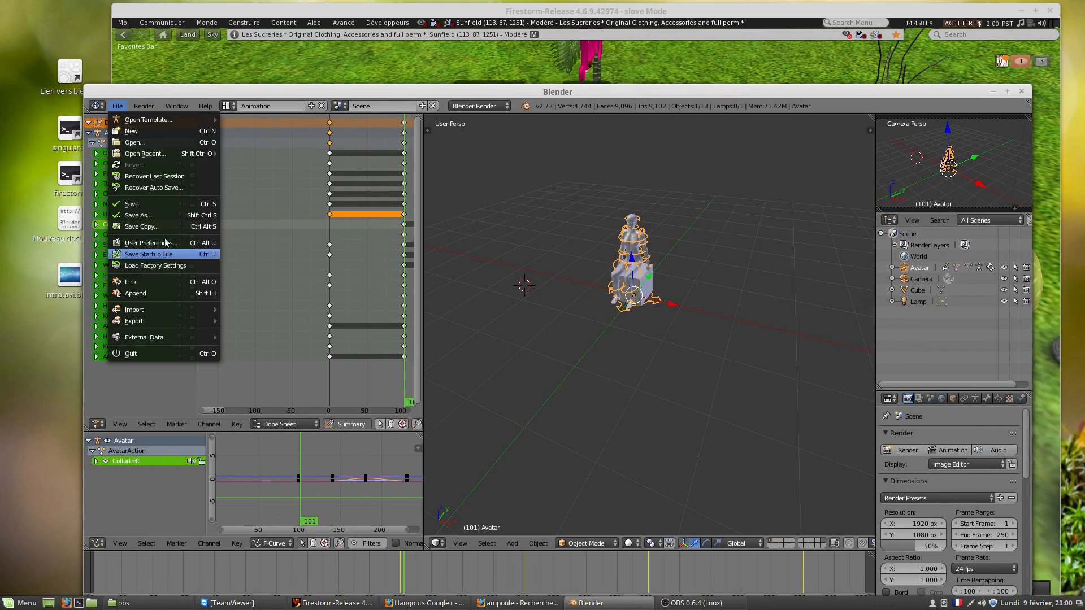
left_click(151, 216)
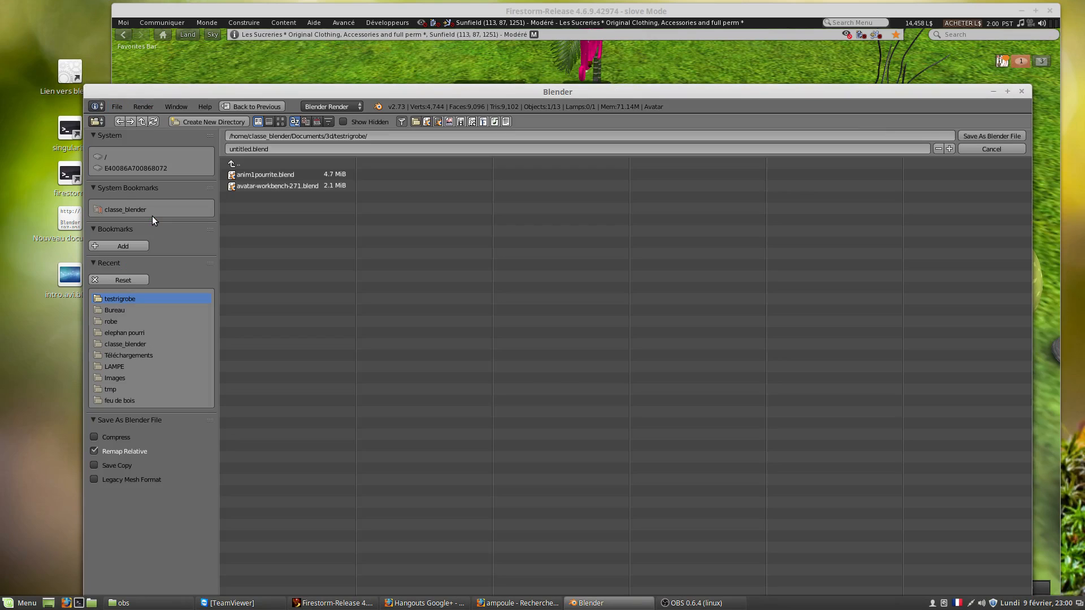
left_click(263, 174)
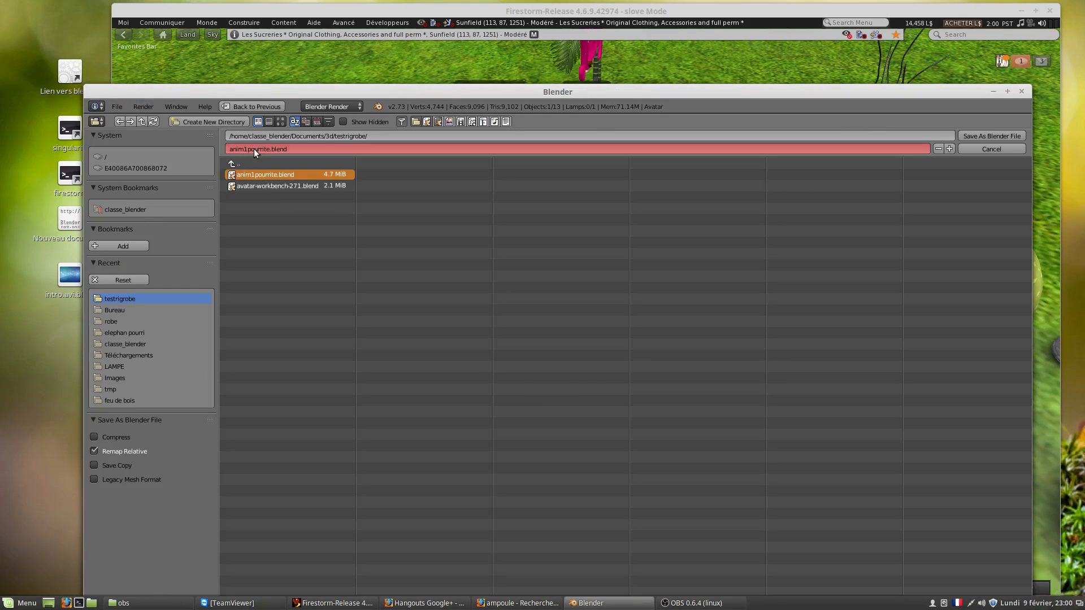
left_click(258, 149)
left_click_drag(250, 148, 275, 148)
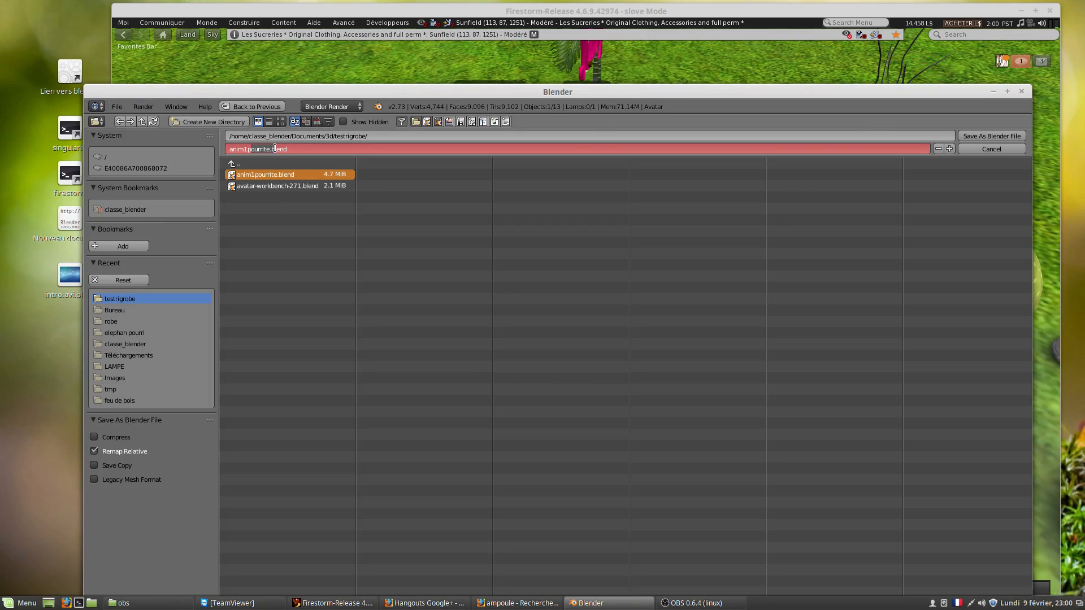
key("BackSpace")
key("BackSpace")
key("BackSpace")
type("sit")
key("Return")
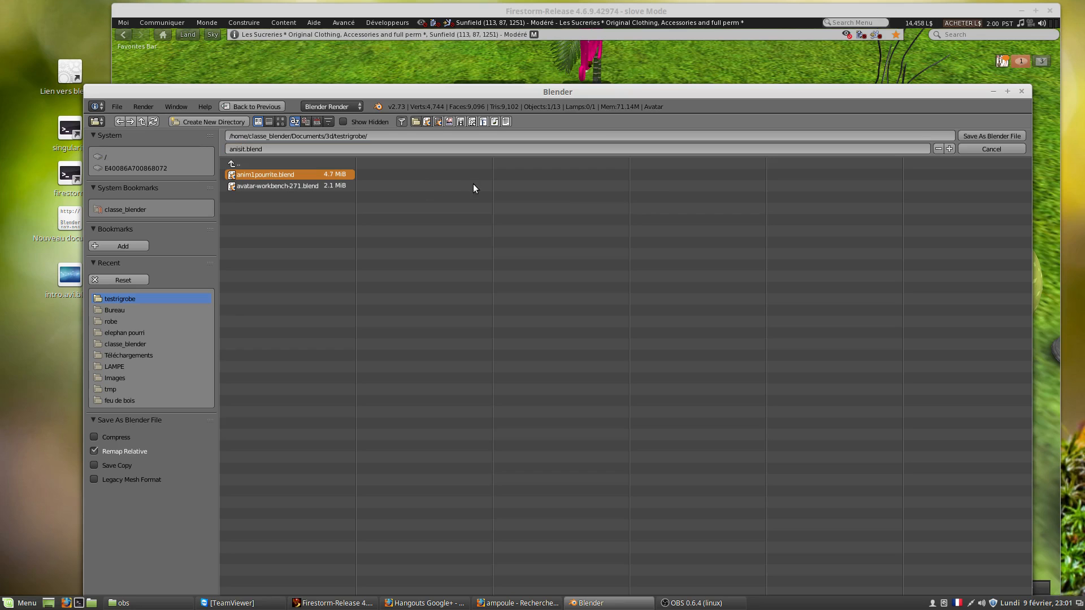
left_click(997, 135)
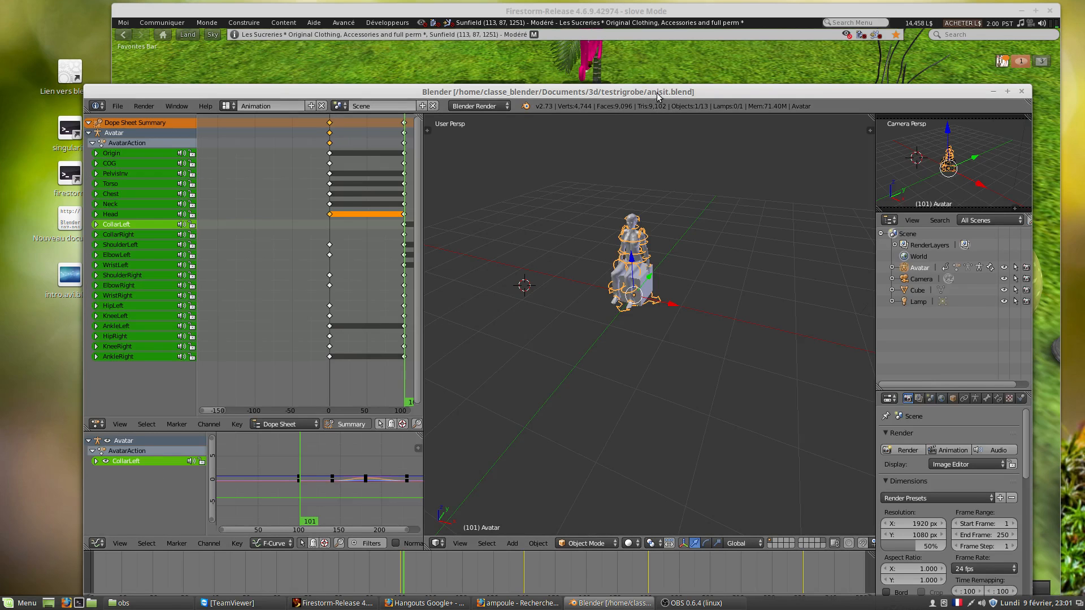
Narrow the Dope Sheet and F-Curve editors to enlarge the 3D view, and set the current frame to 127.
left_click_drag(657, 97, 615, 53)
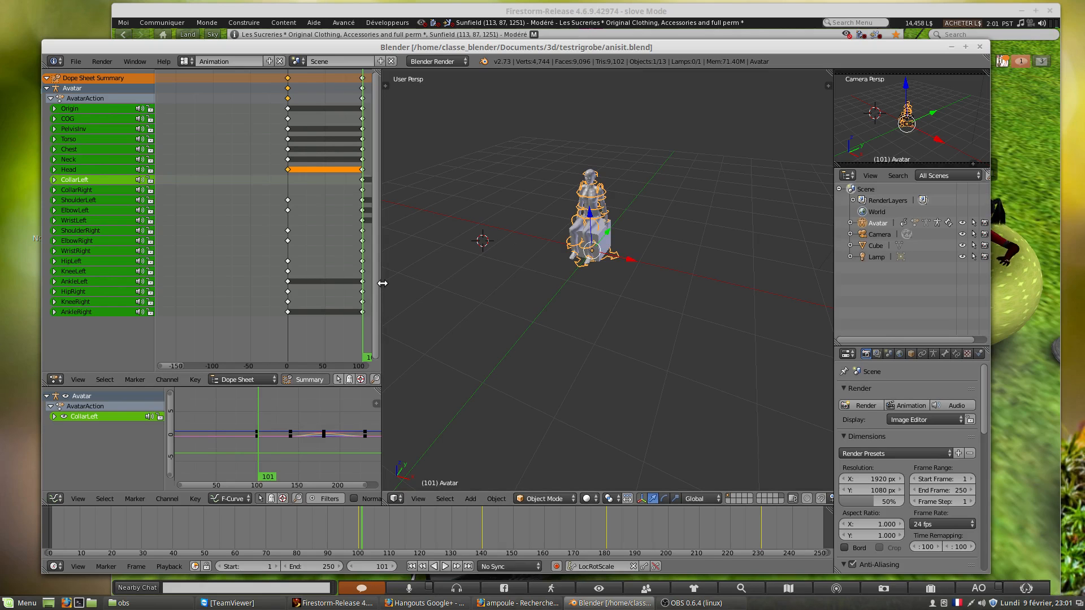
left_click_drag(381, 285, 337, 284)
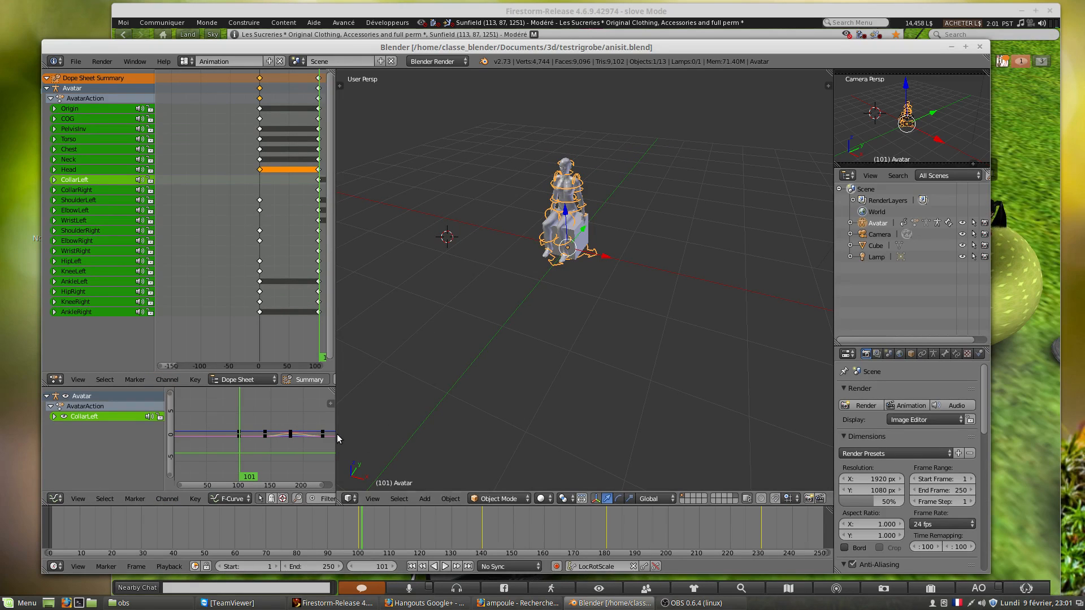
left_click(334, 365)
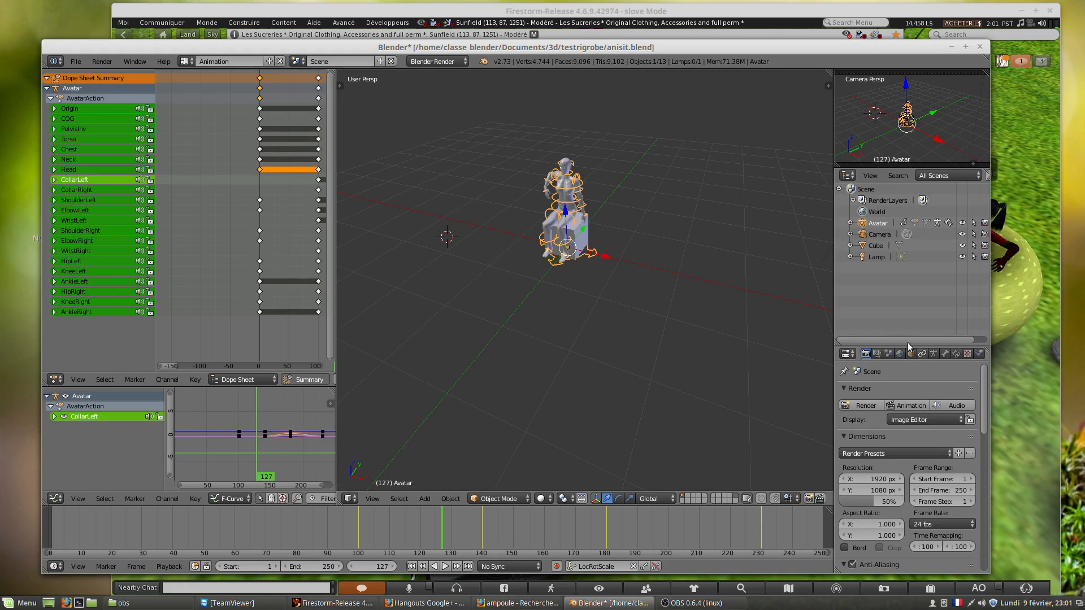
Set the Animation Export mode to BVH in the render properties.
scroll(870, 422, "down", 12)
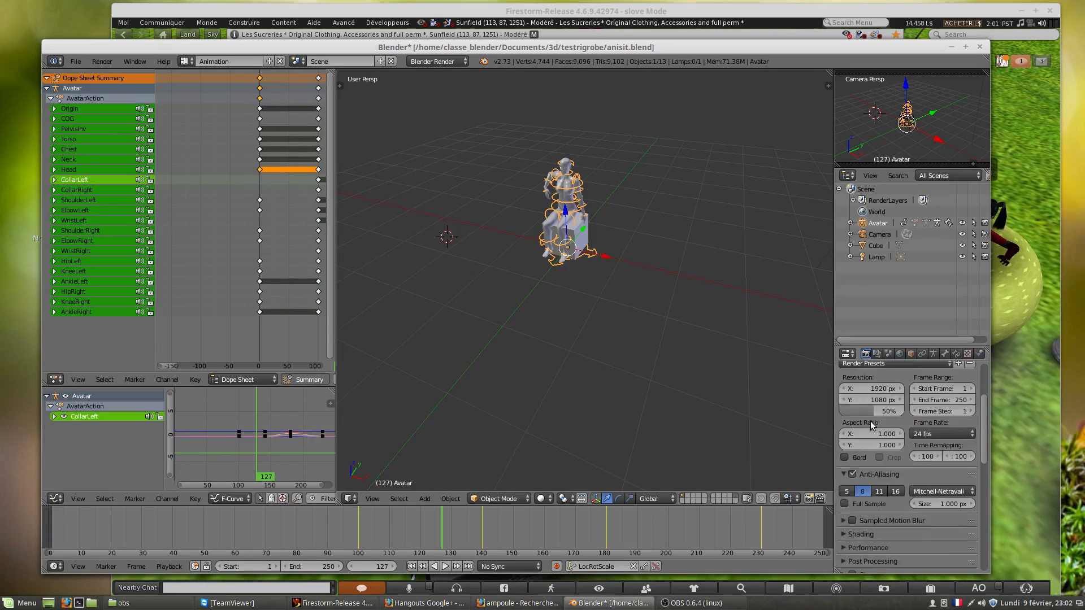
scroll(888, 441, "down", 5)
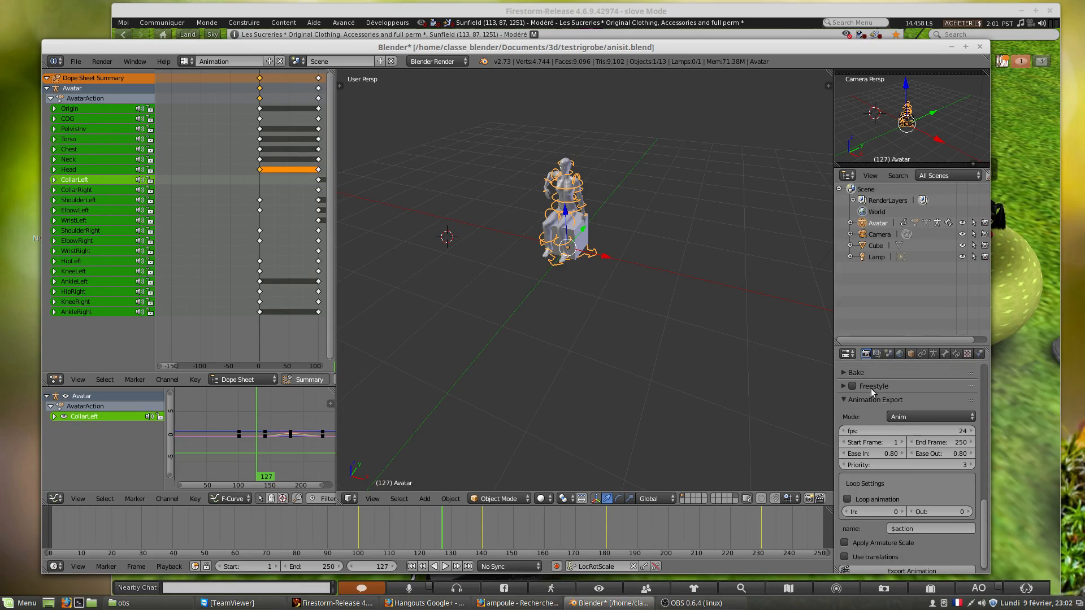
left_click(914, 417)
left_click(910, 402)
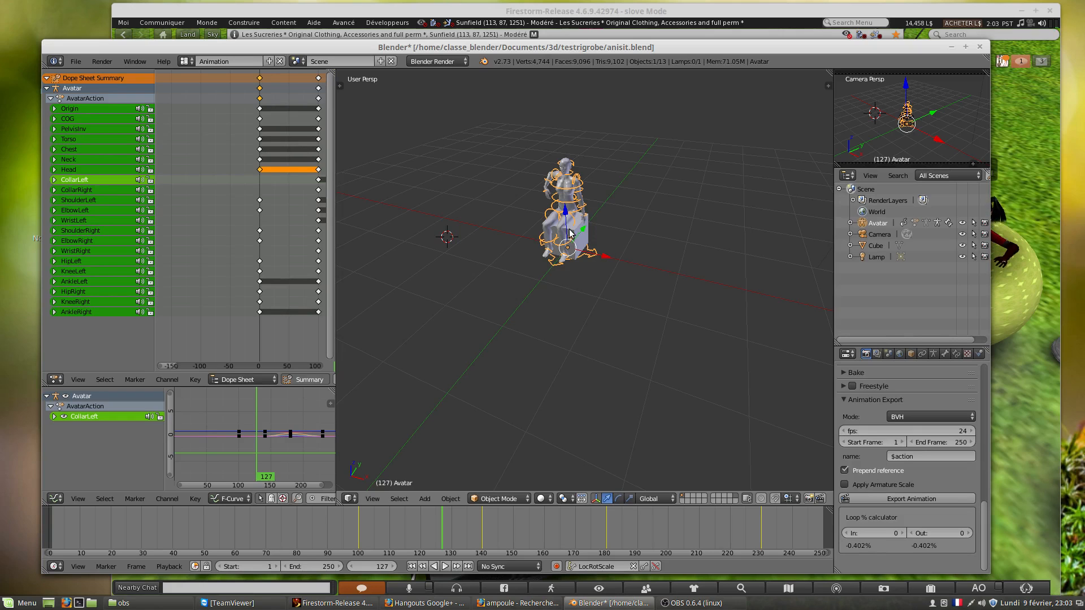
Switch to the Google Hangouts window and move it down along the edge of the desktop.
left_click(906, 588)
scroll(674, 361, "down", 1)
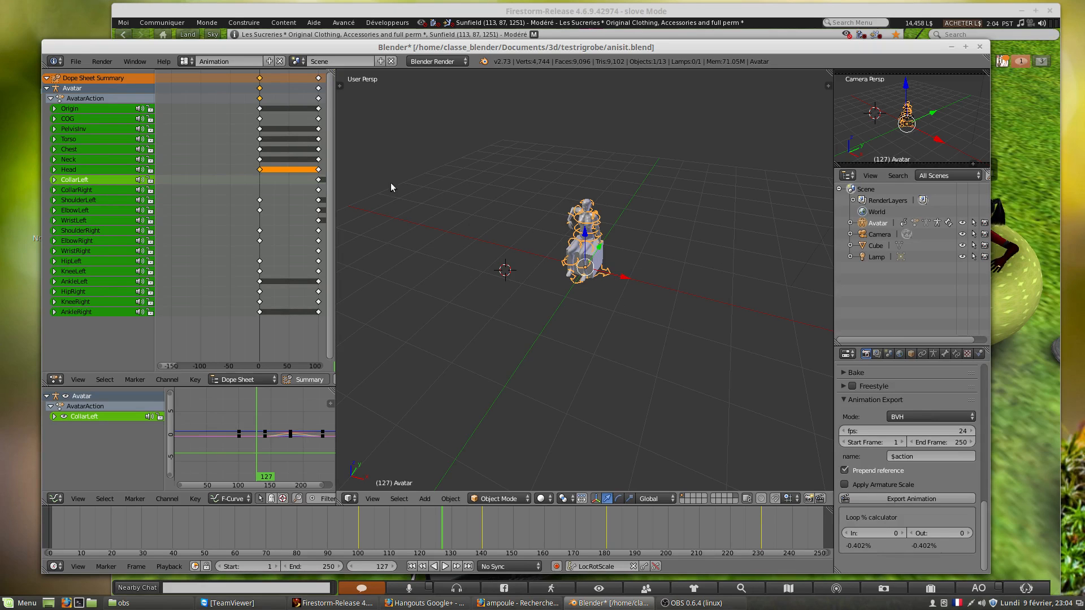
left_click(0, 71)
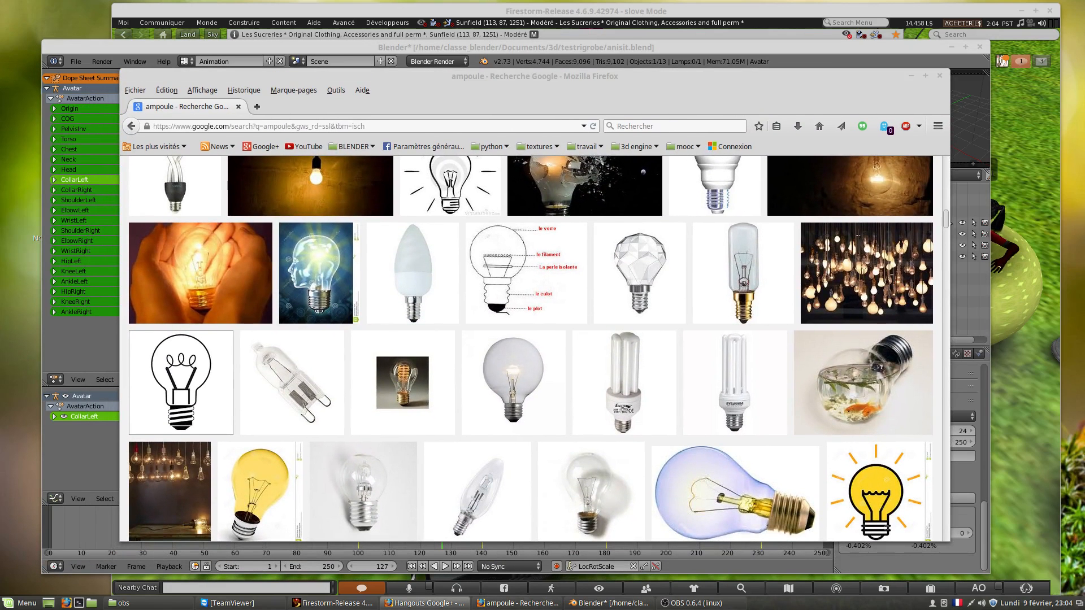
left_click_drag(0, 84, 0, 426)
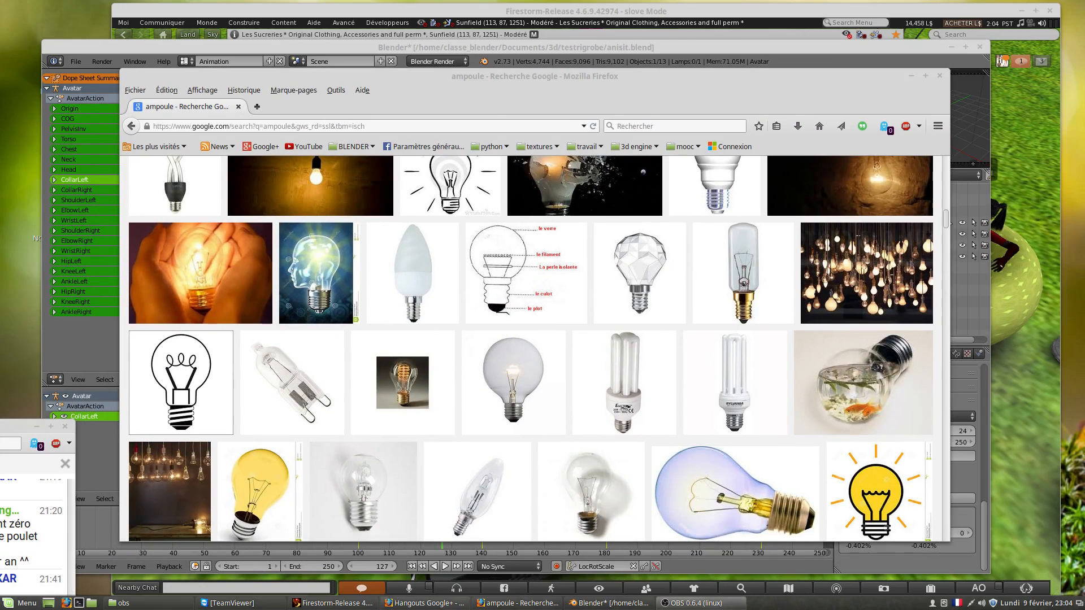